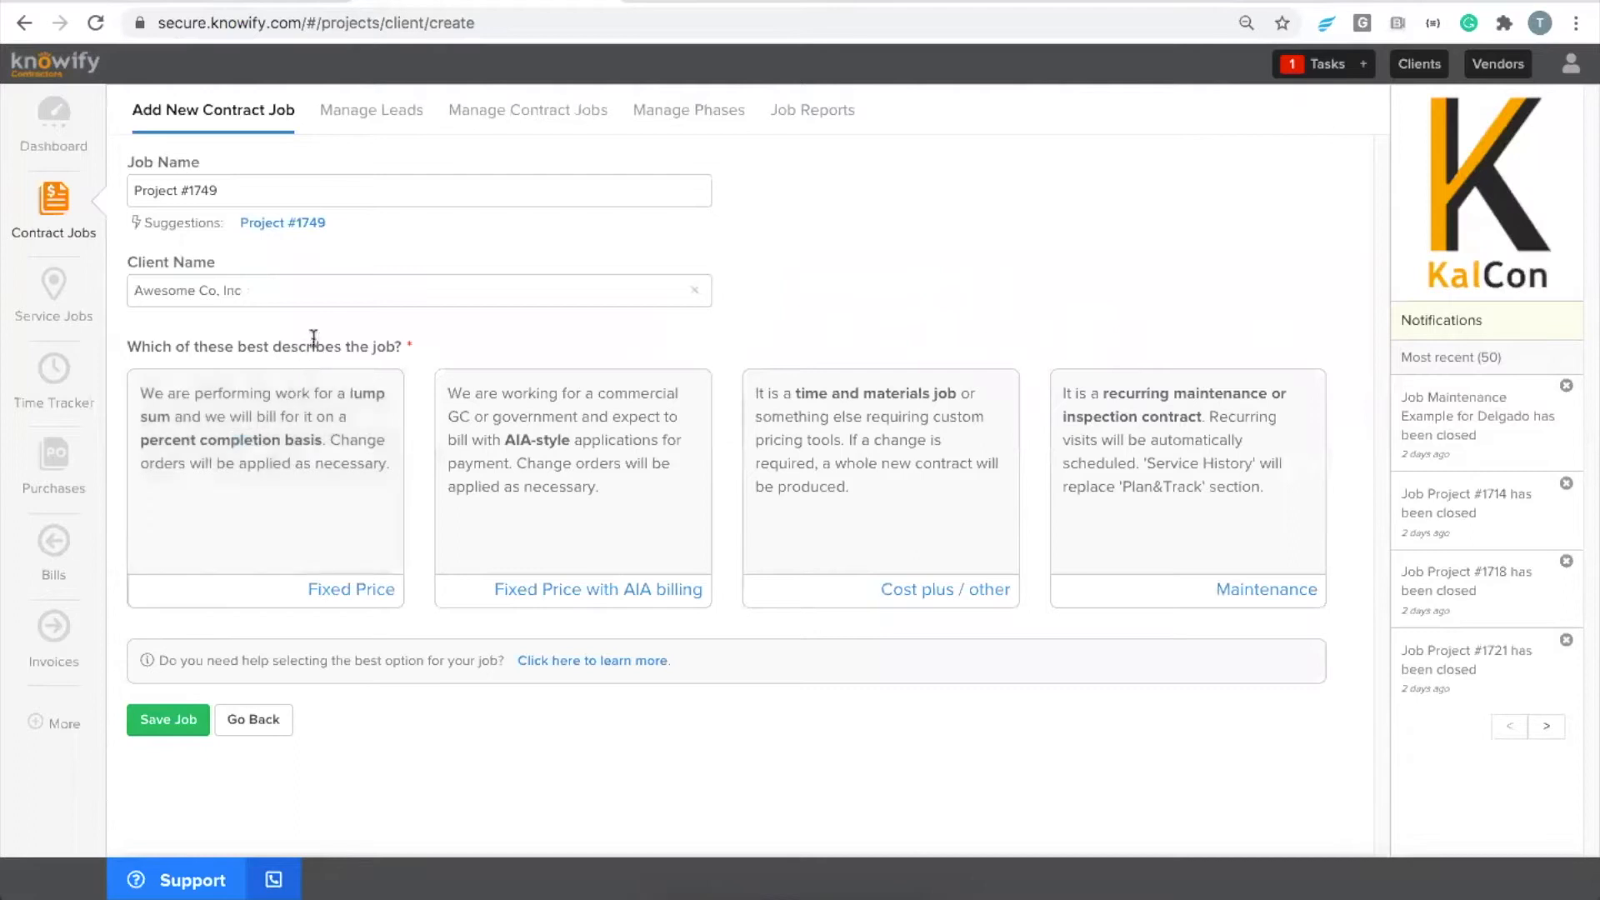
# - Choose Cost plus / other as the description of the new contract job
pyautogui.moveTo(266, 345); pyautogui.dragTo(413, 347)
pyautogui.click(413, 346)
pyautogui.click(815, 523)
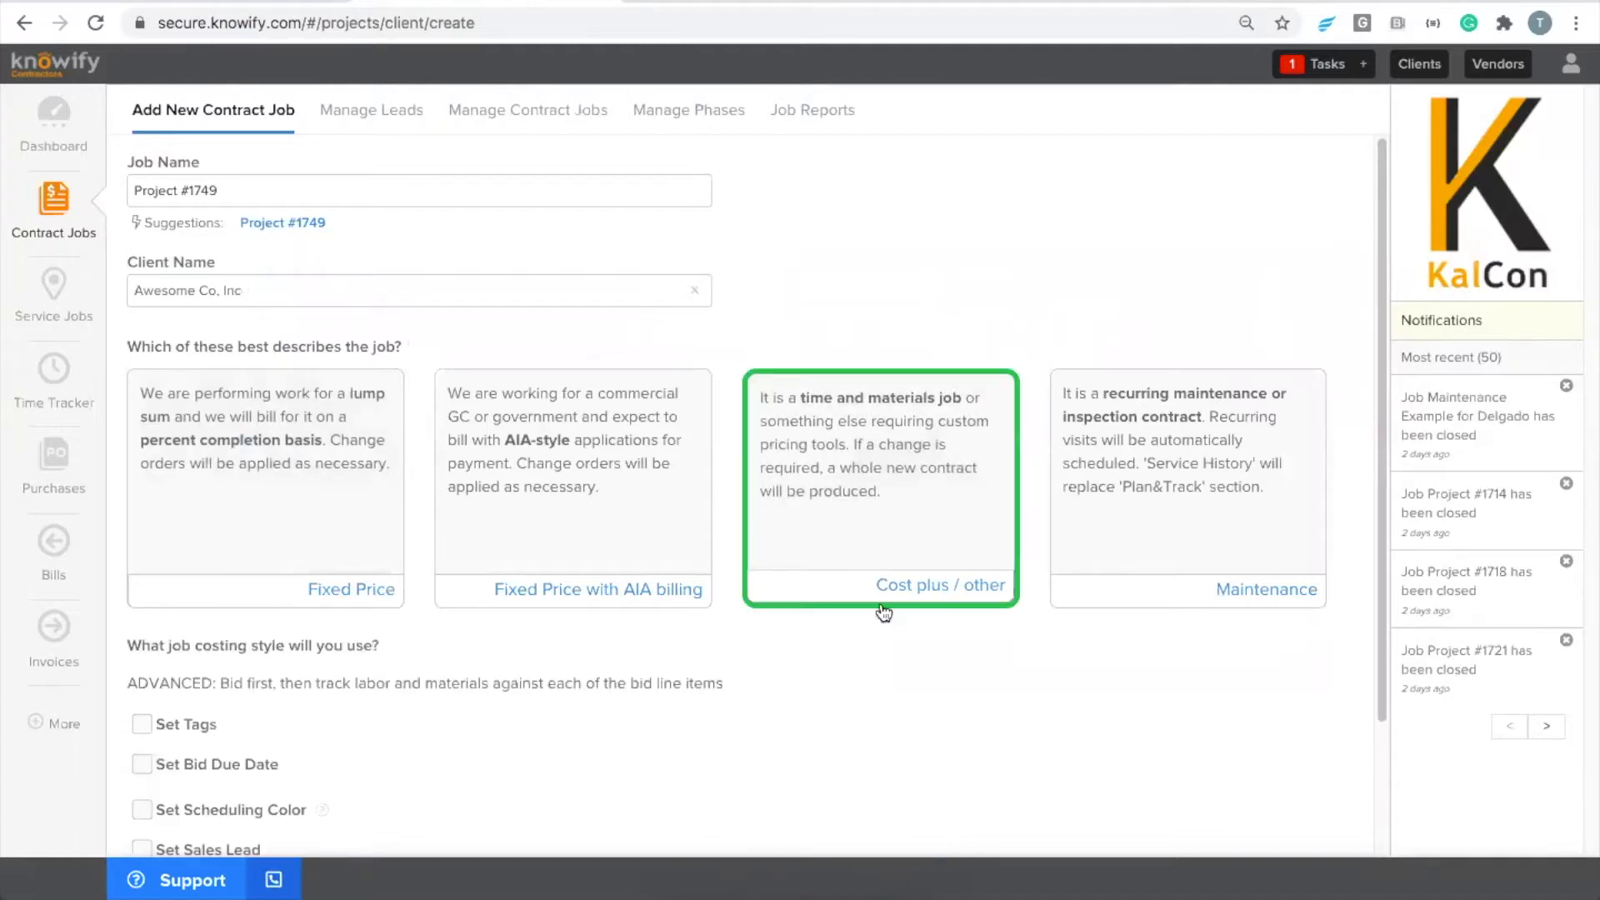
pyautogui.scroll(-1, 1000, 593)
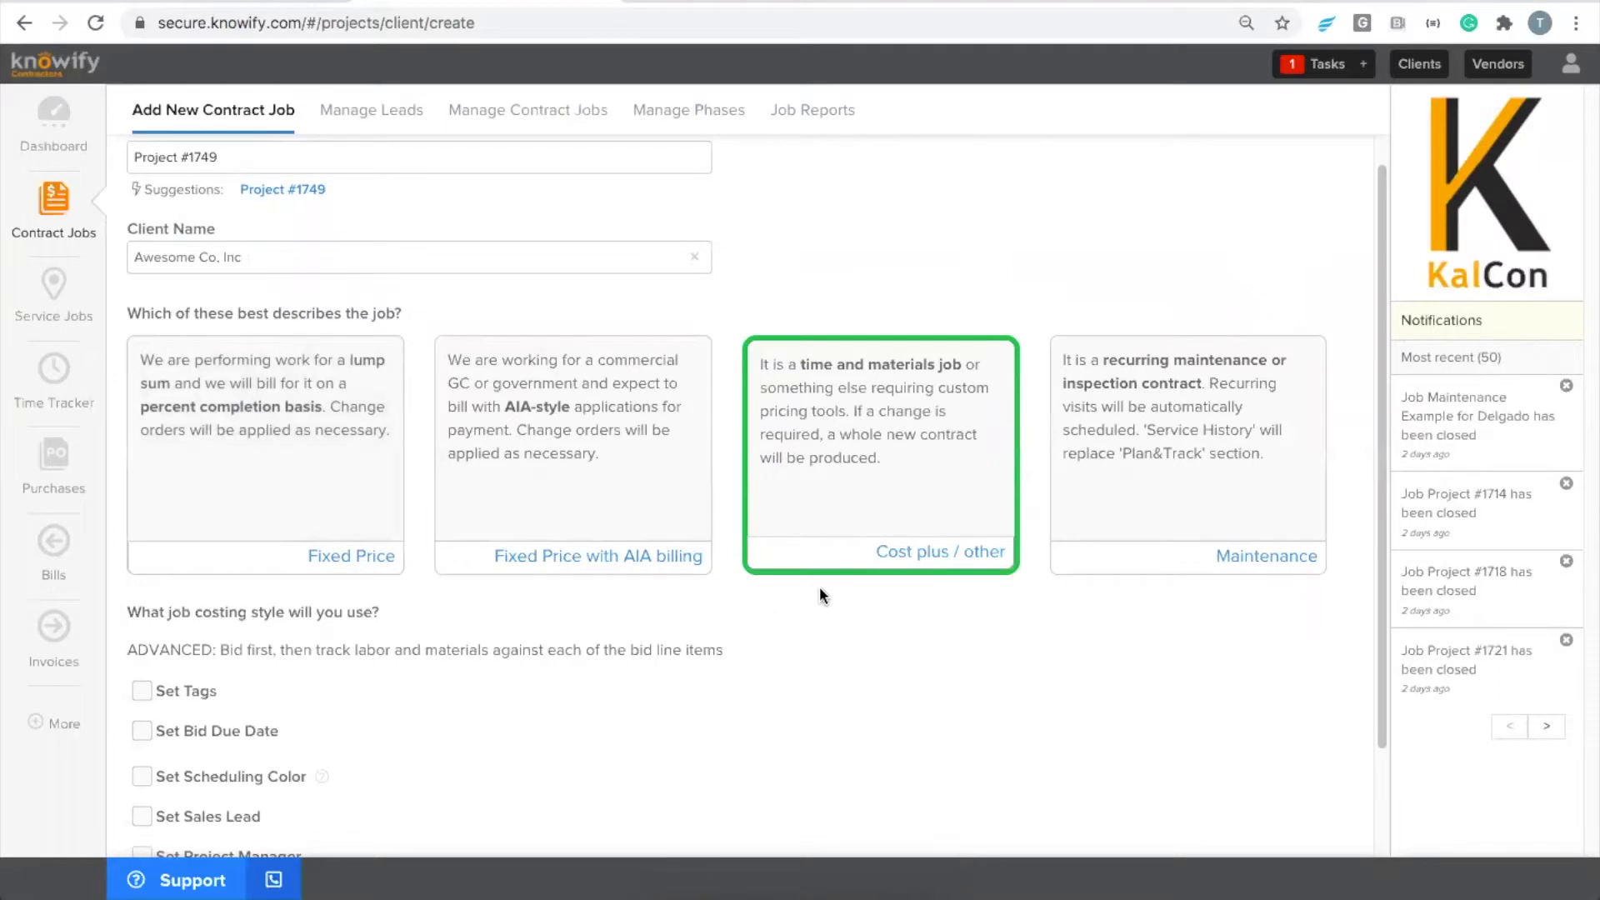
pyautogui.scroll(-1, 810, 581)
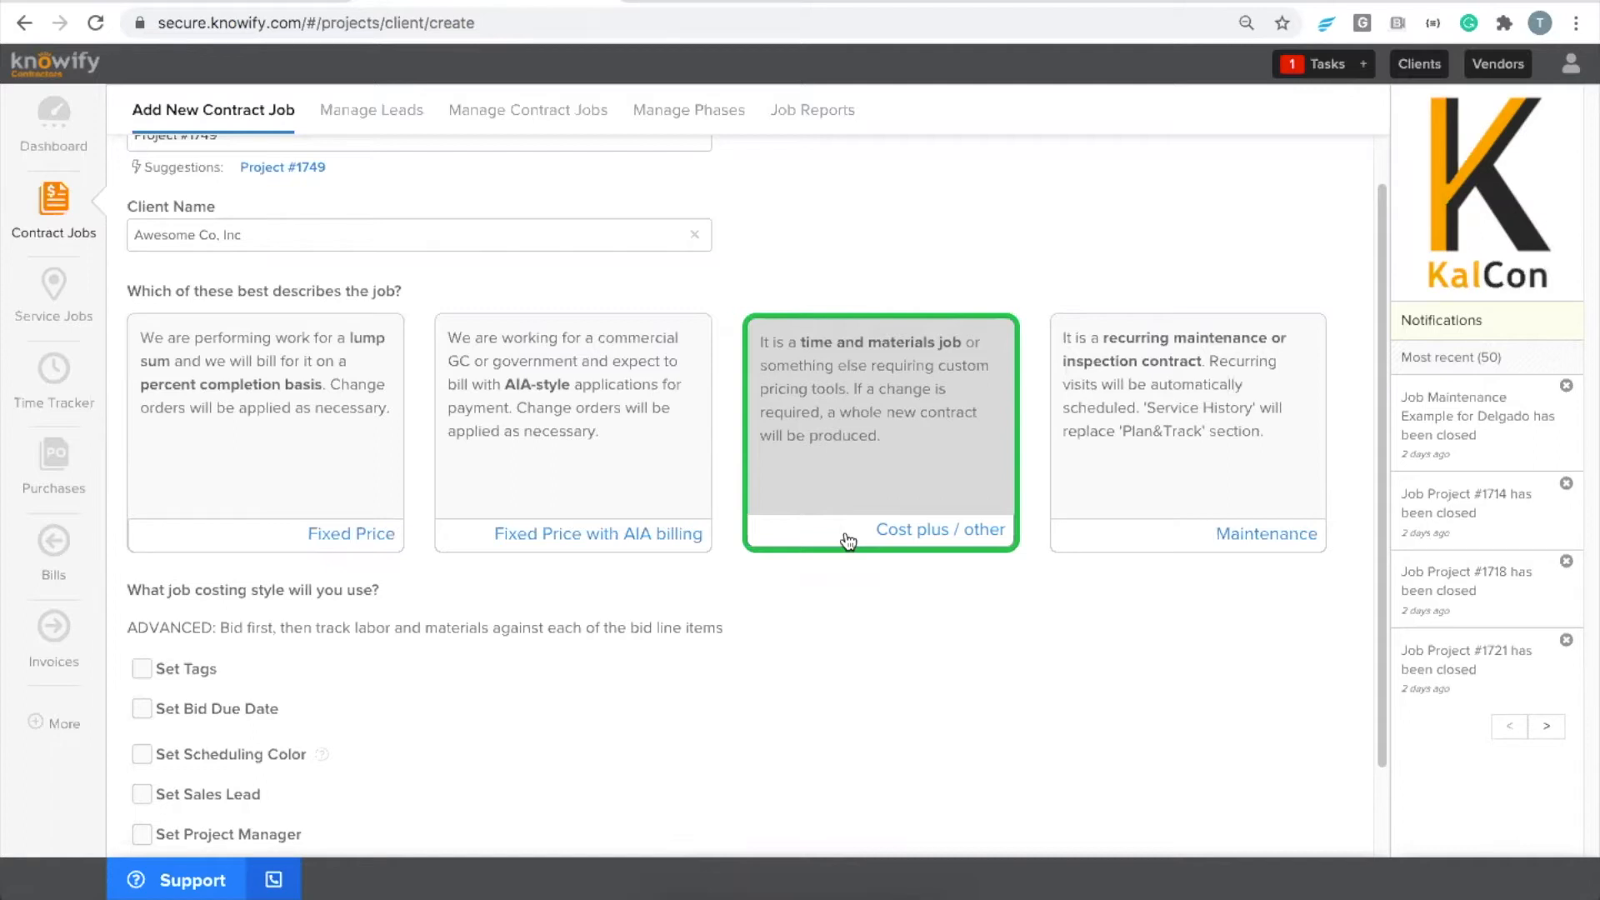
pyautogui.moveTo(882, 540); pyautogui.dragTo(1009, 537)
pyautogui.click(994, 552)
pyautogui.scroll(-2, 967, 536)
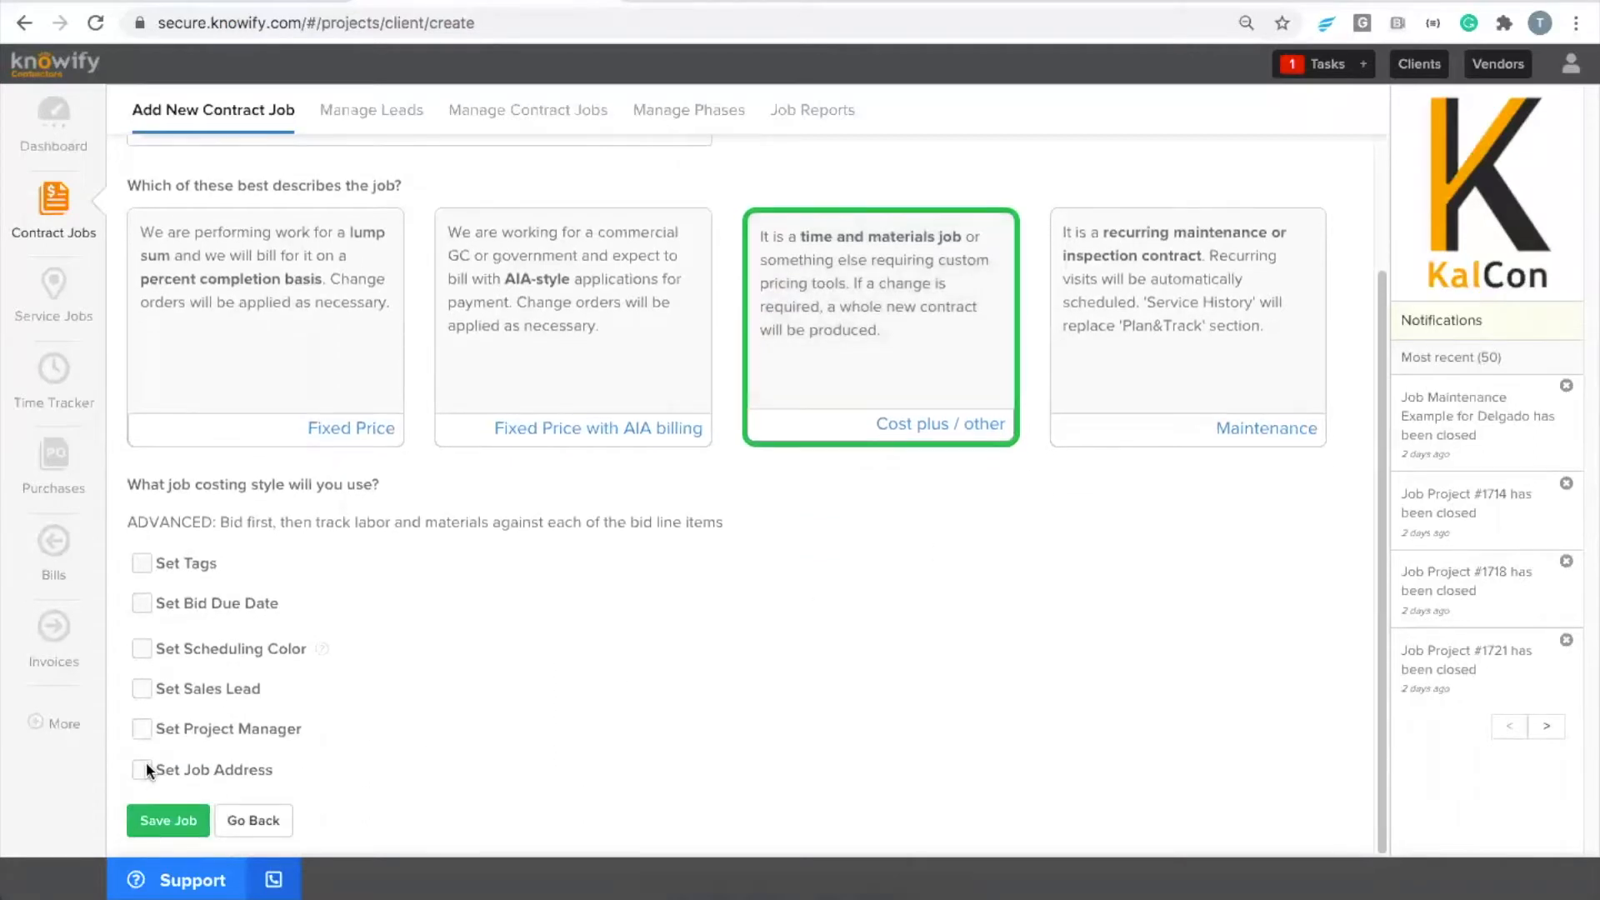
# - Set the job address to the client's address and save the new job
pyautogui.click(143, 768)
pyautogui.click(200, 752)
pyautogui.scroll(-5, 228, 725)
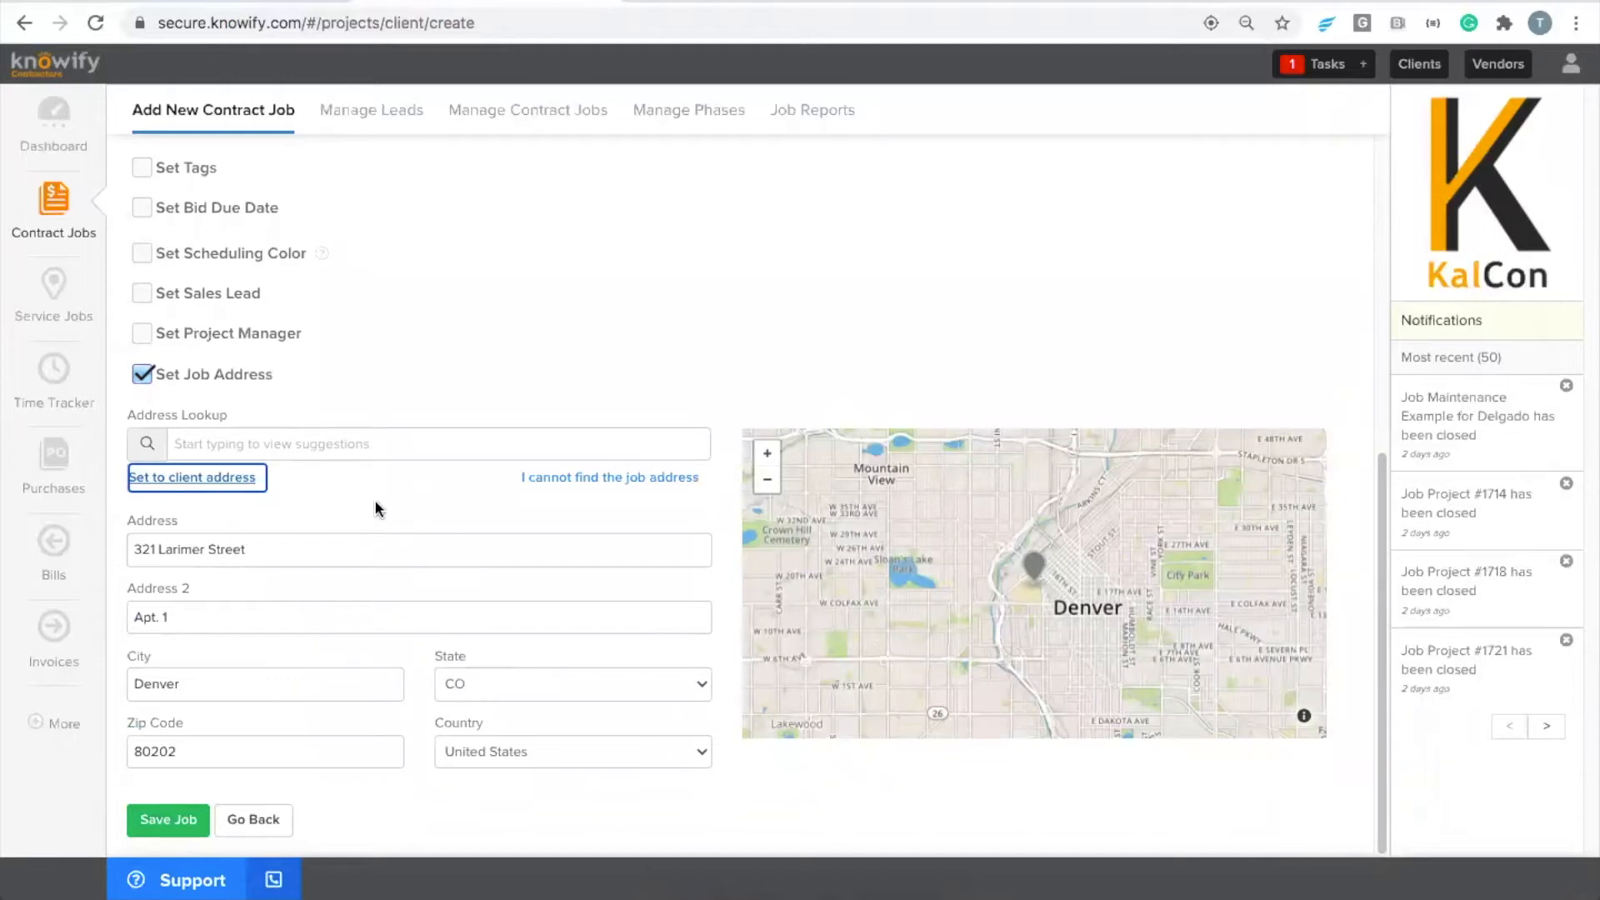
pyautogui.click(171, 819)
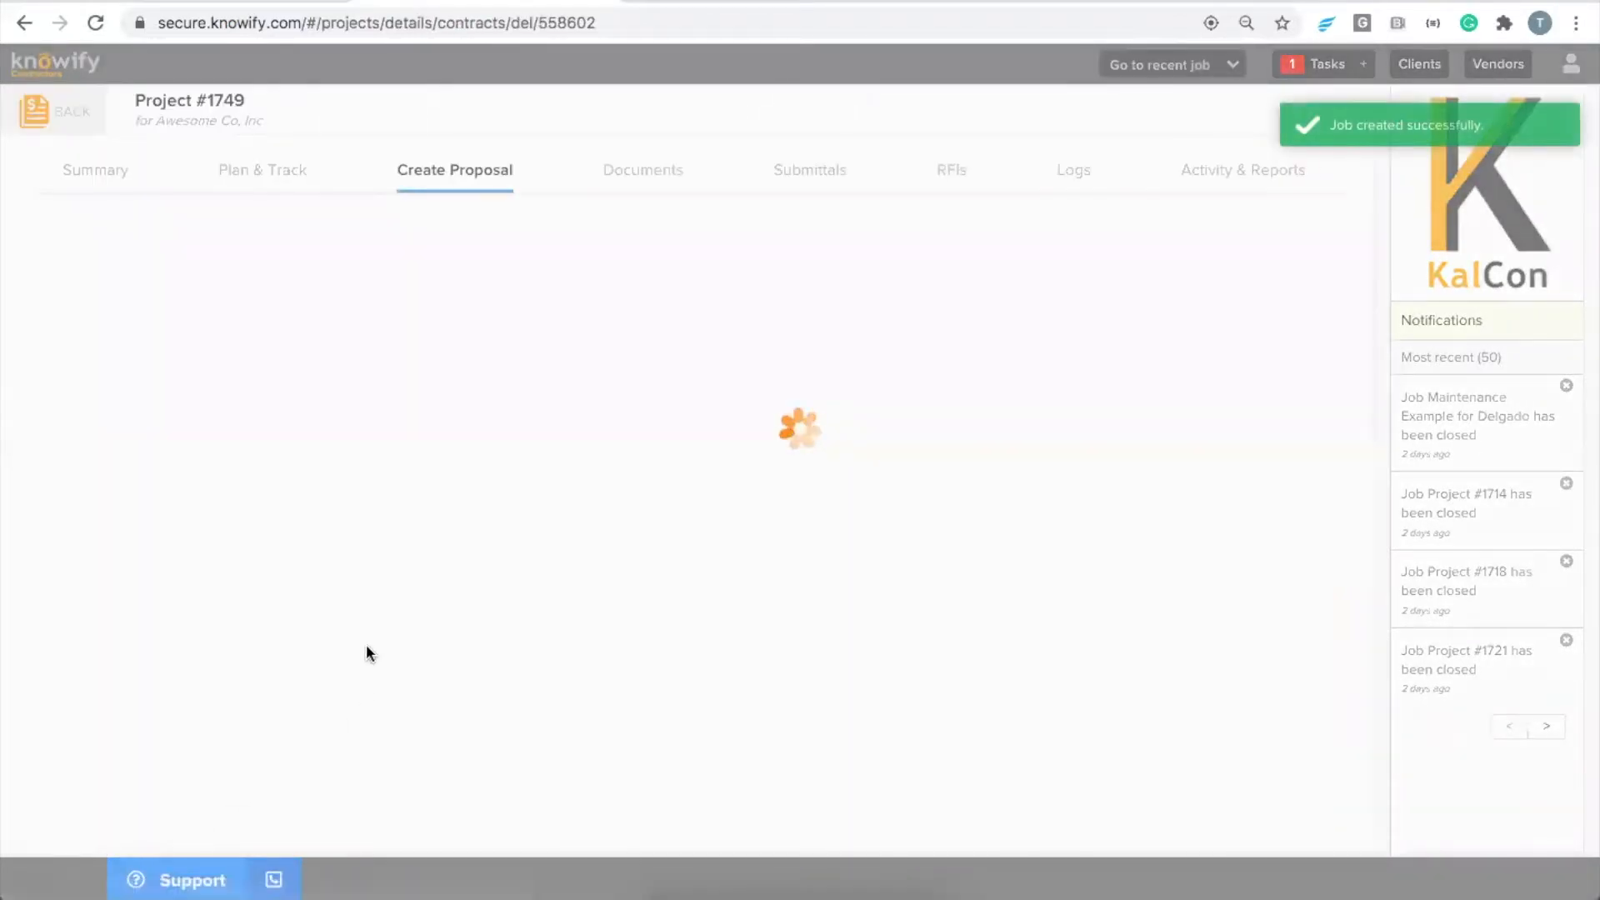
# - Fill in the proposal's Attn field with the contact's name
pyautogui.moveTo(397, 177); pyautogui.dragTo(506, 185)
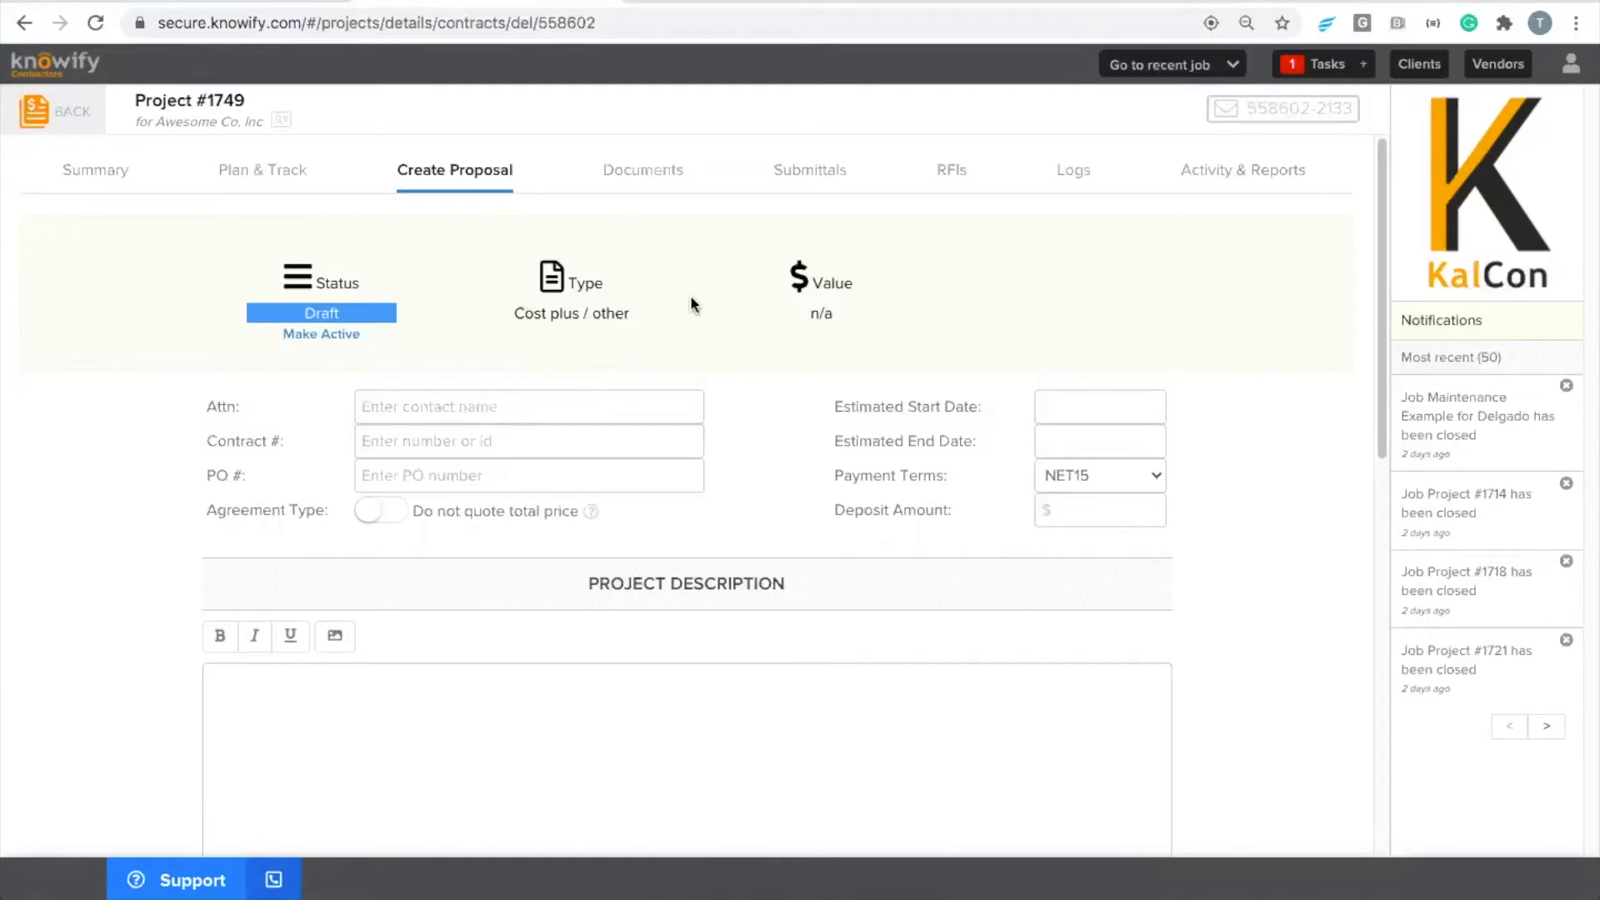
pyautogui.click(478, 408)
pyautogui.write('HEctor')
pyautogui.press('BackSpace')
pyautogui.press('BackSpace')
pyautogui.press('BackSpace')
pyautogui.press('BackSpace')
pyautogui.press('BackSpace')
pyautogui.press('BackSpace')
pyautogui.press('BackSpace')
pyautogui.write('Hector X.')
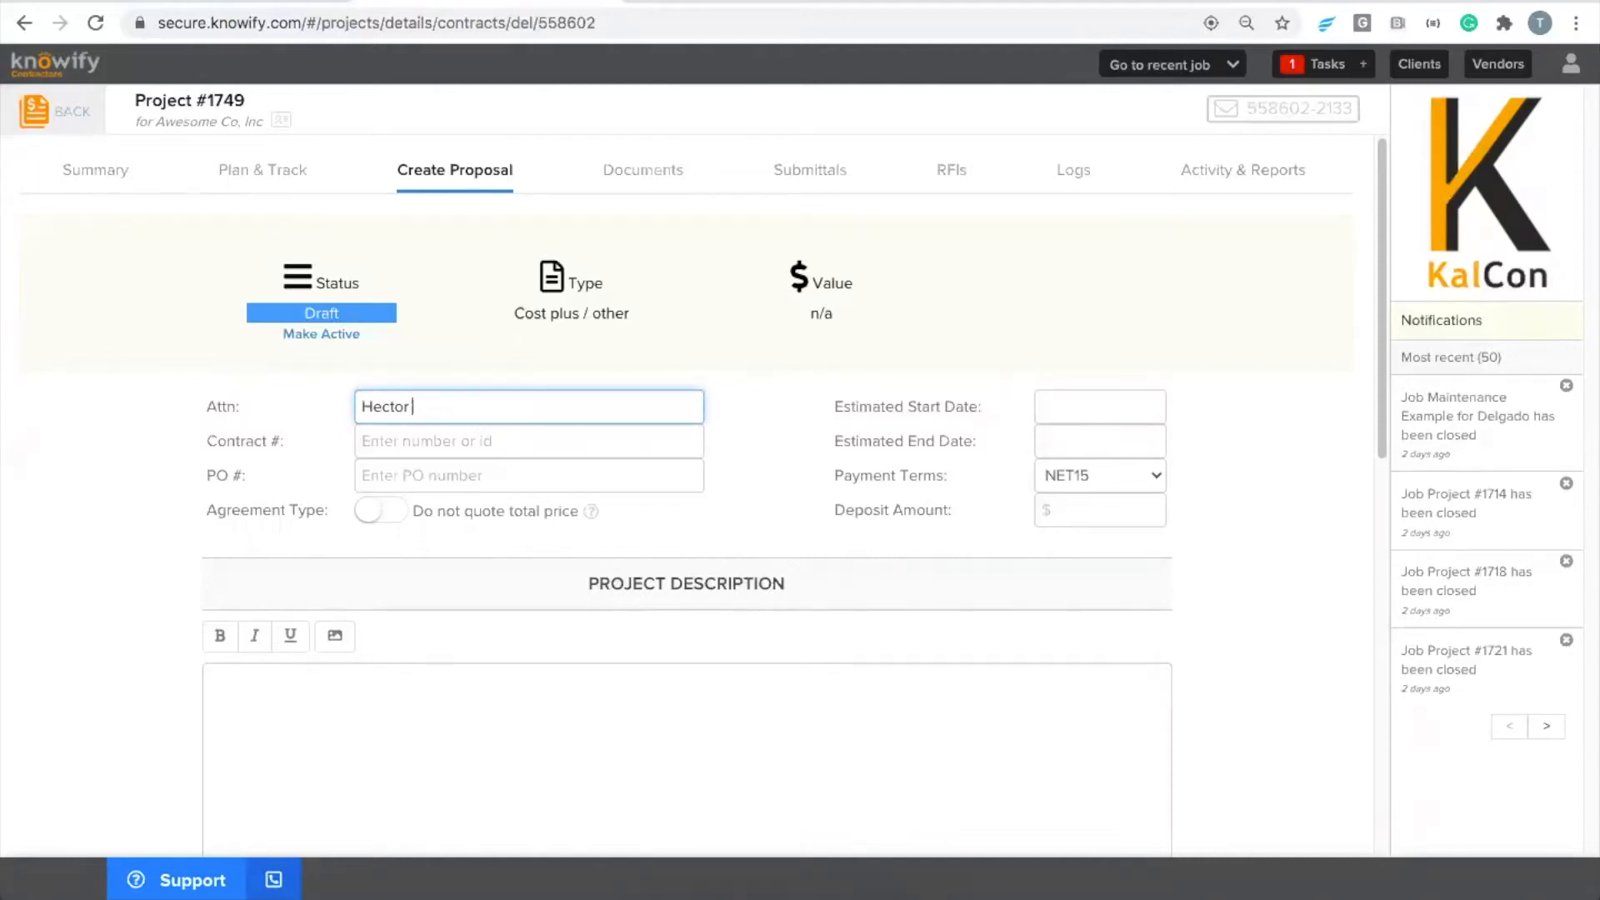
# - Enter 2342 as the proposal's contract number and leave the PO number blank
pyautogui.click(460, 451)
pyautogui.write('2342')
pyautogui.click(466, 476)
pyautogui.click(705, 510)
pyautogui.scroll(-2, 704, 504)
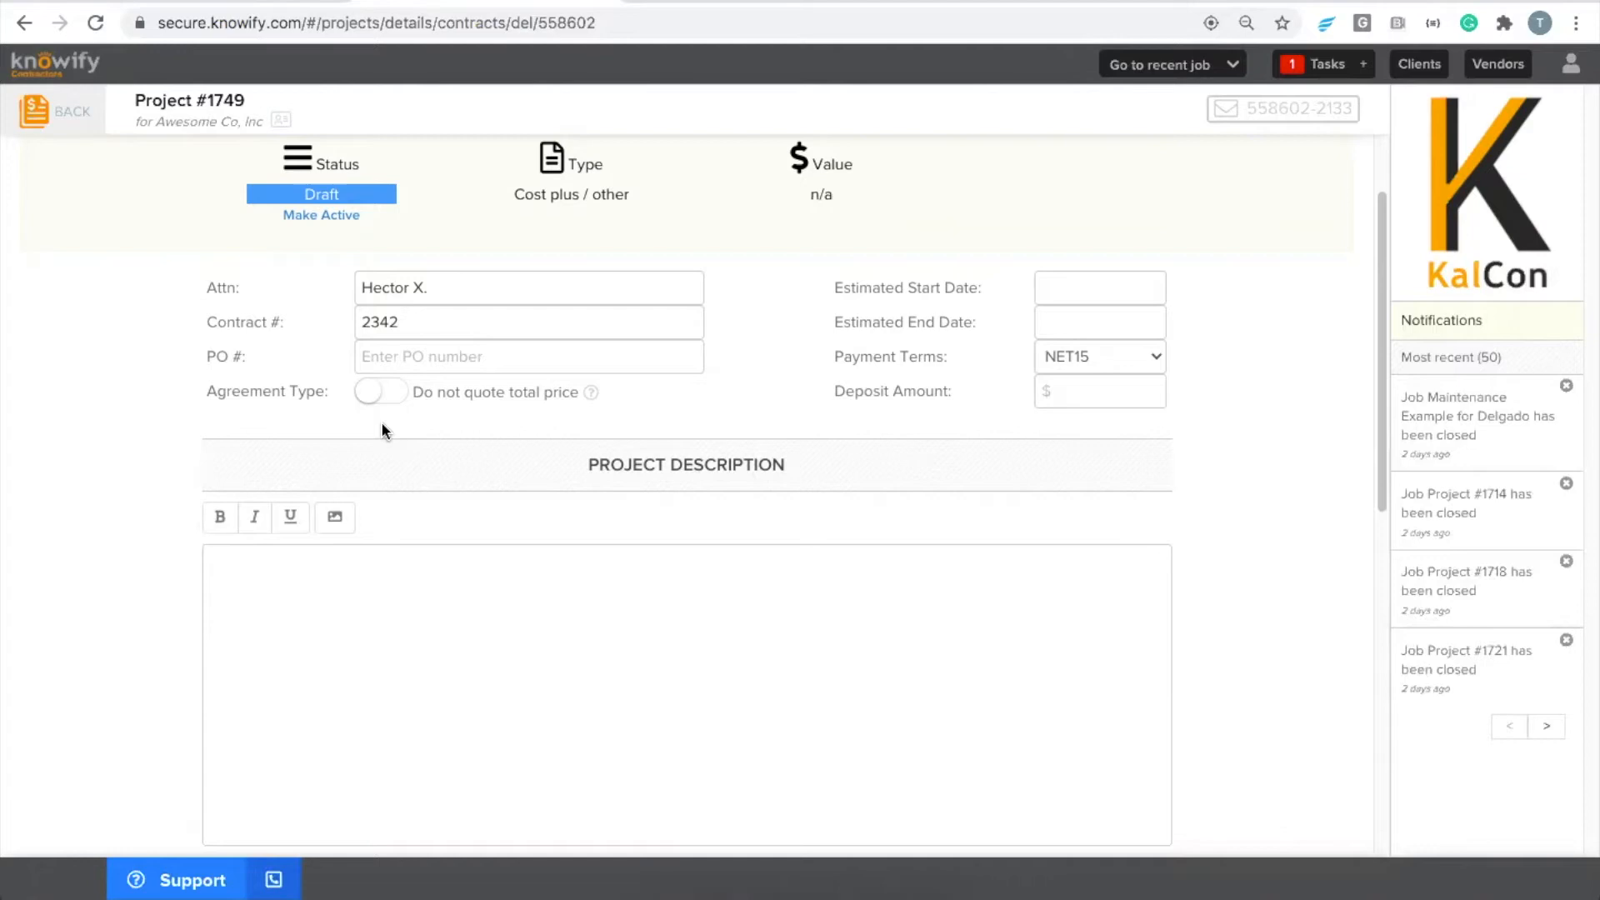
# - Switch the agreement type to Quote total price and back to Do not quote total price
pyautogui.click(369, 395)
pyautogui.moveTo(418, 392); pyautogui.dragTo(515, 396)
pyautogui.click(491, 398)
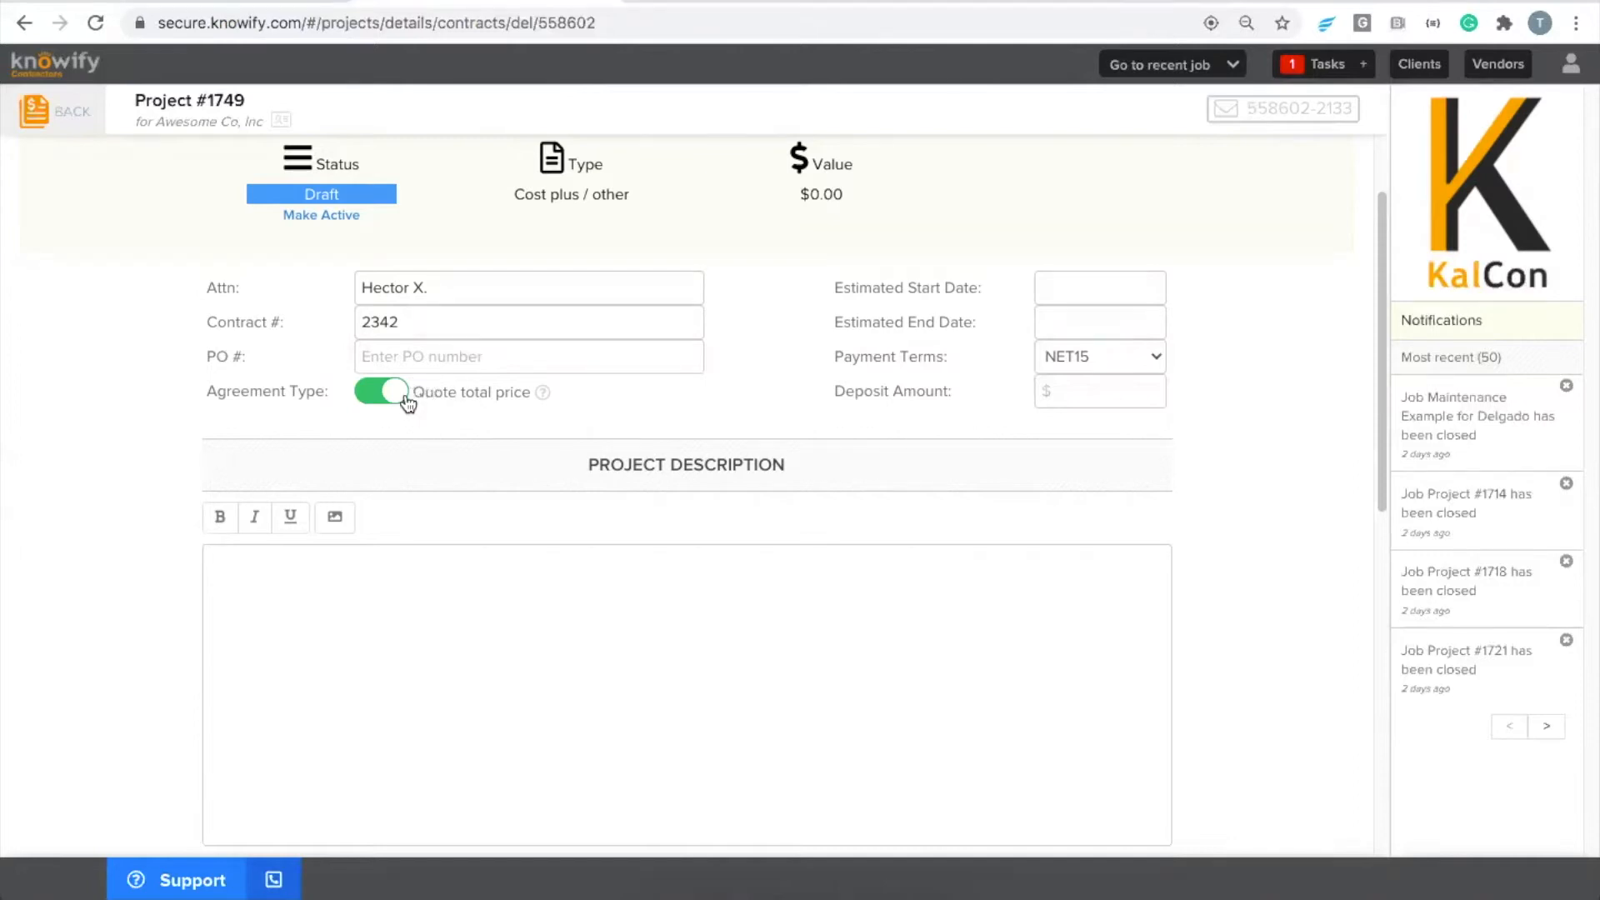
pyautogui.click(394, 391)
# - Add a Time & Materials deliverable named Demolition without a description and continue to its rate settings
pyautogui.scroll(-2, 436, 435)
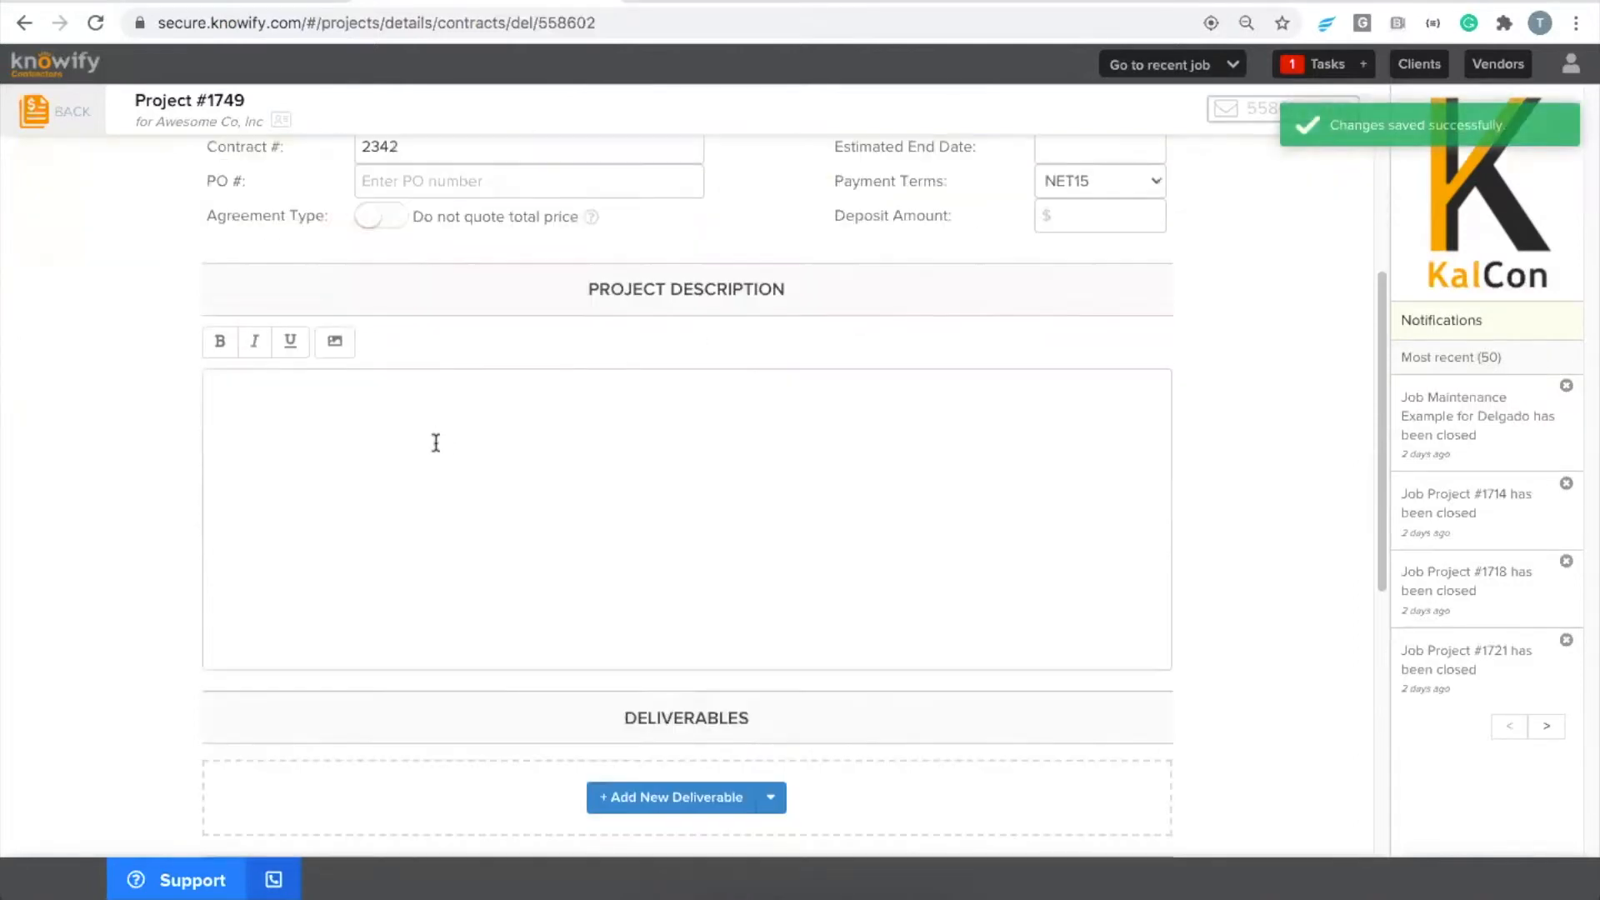
pyautogui.scroll(-3, 436, 443)
pyautogui.scroll(1, 648, 301)
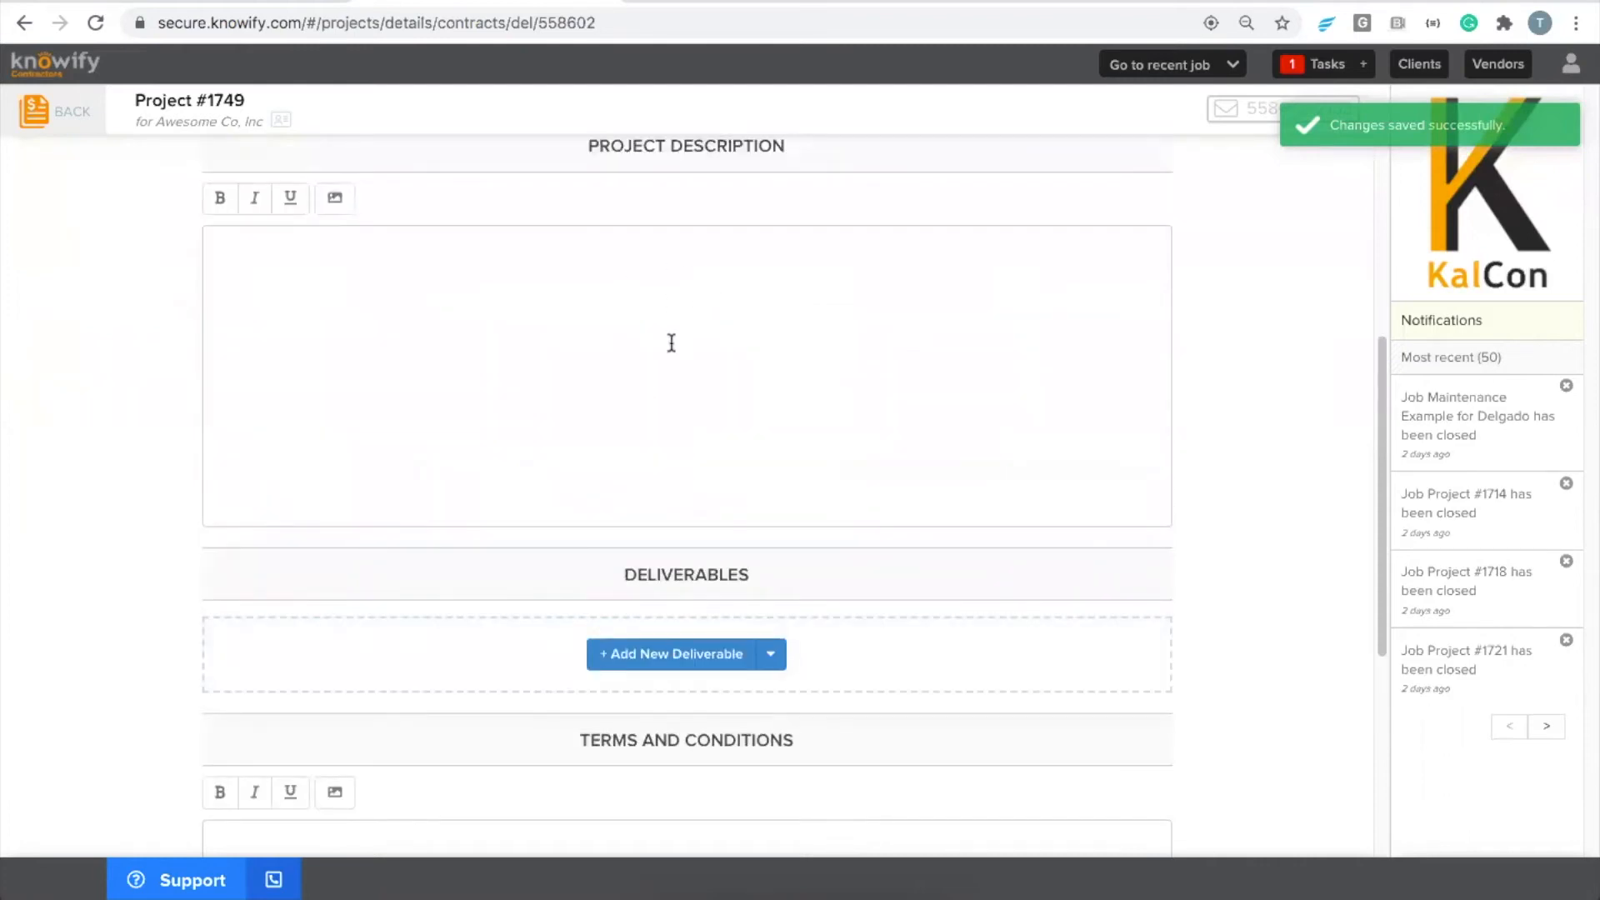
pyautogui.scroll(1, 667, 350)
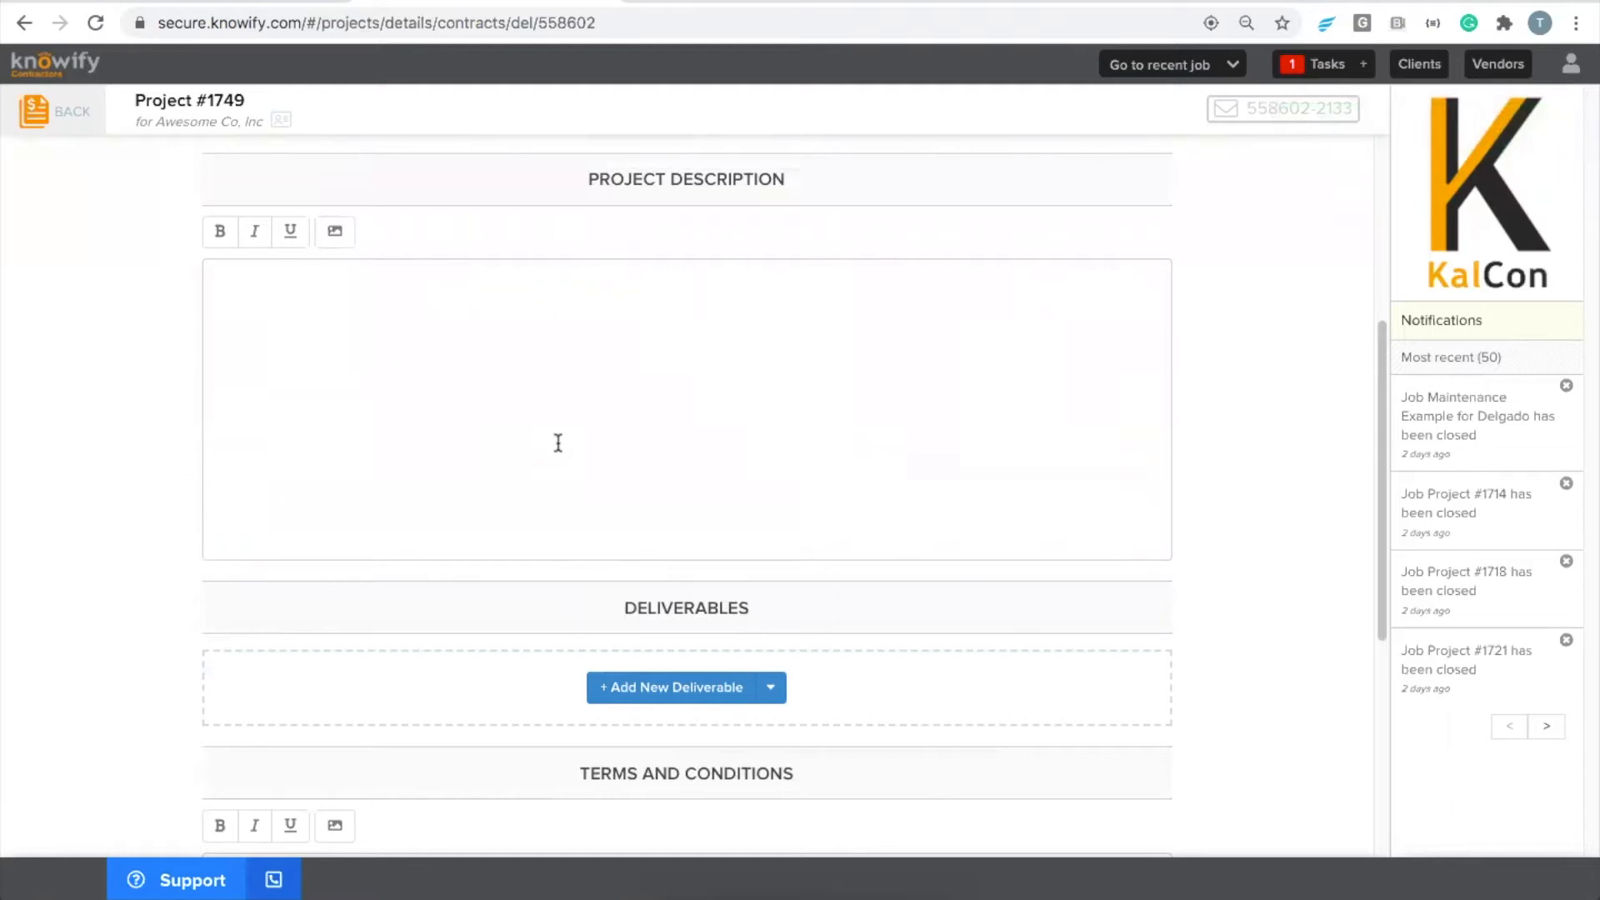
pyautogui.scroll(-3, 572, 450)
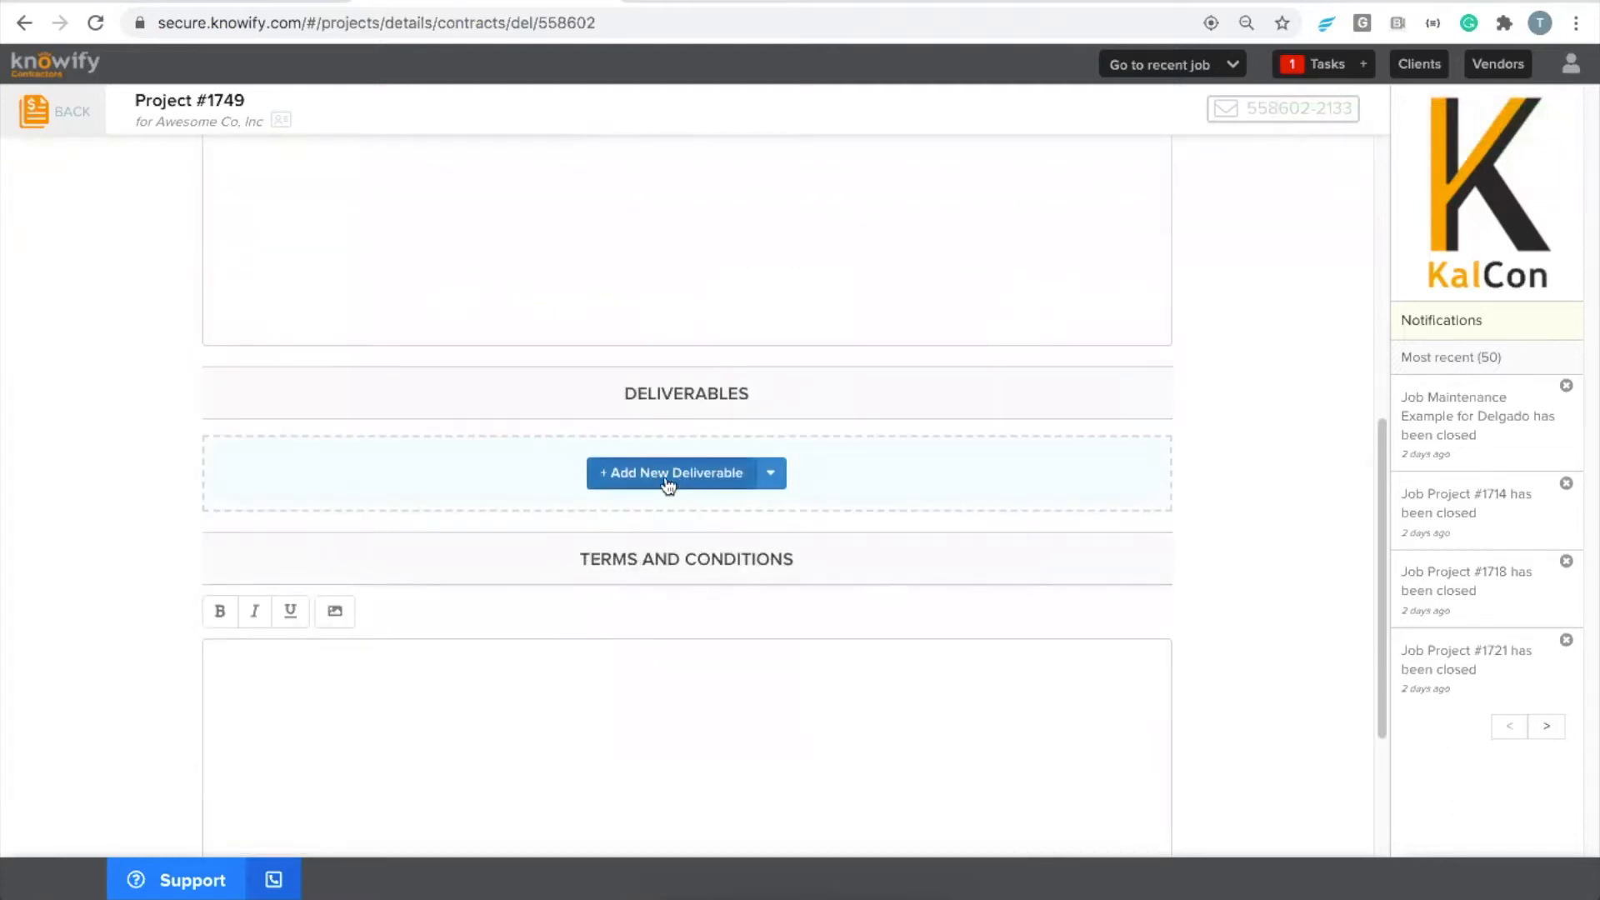
pyautogui.click(618, 485)
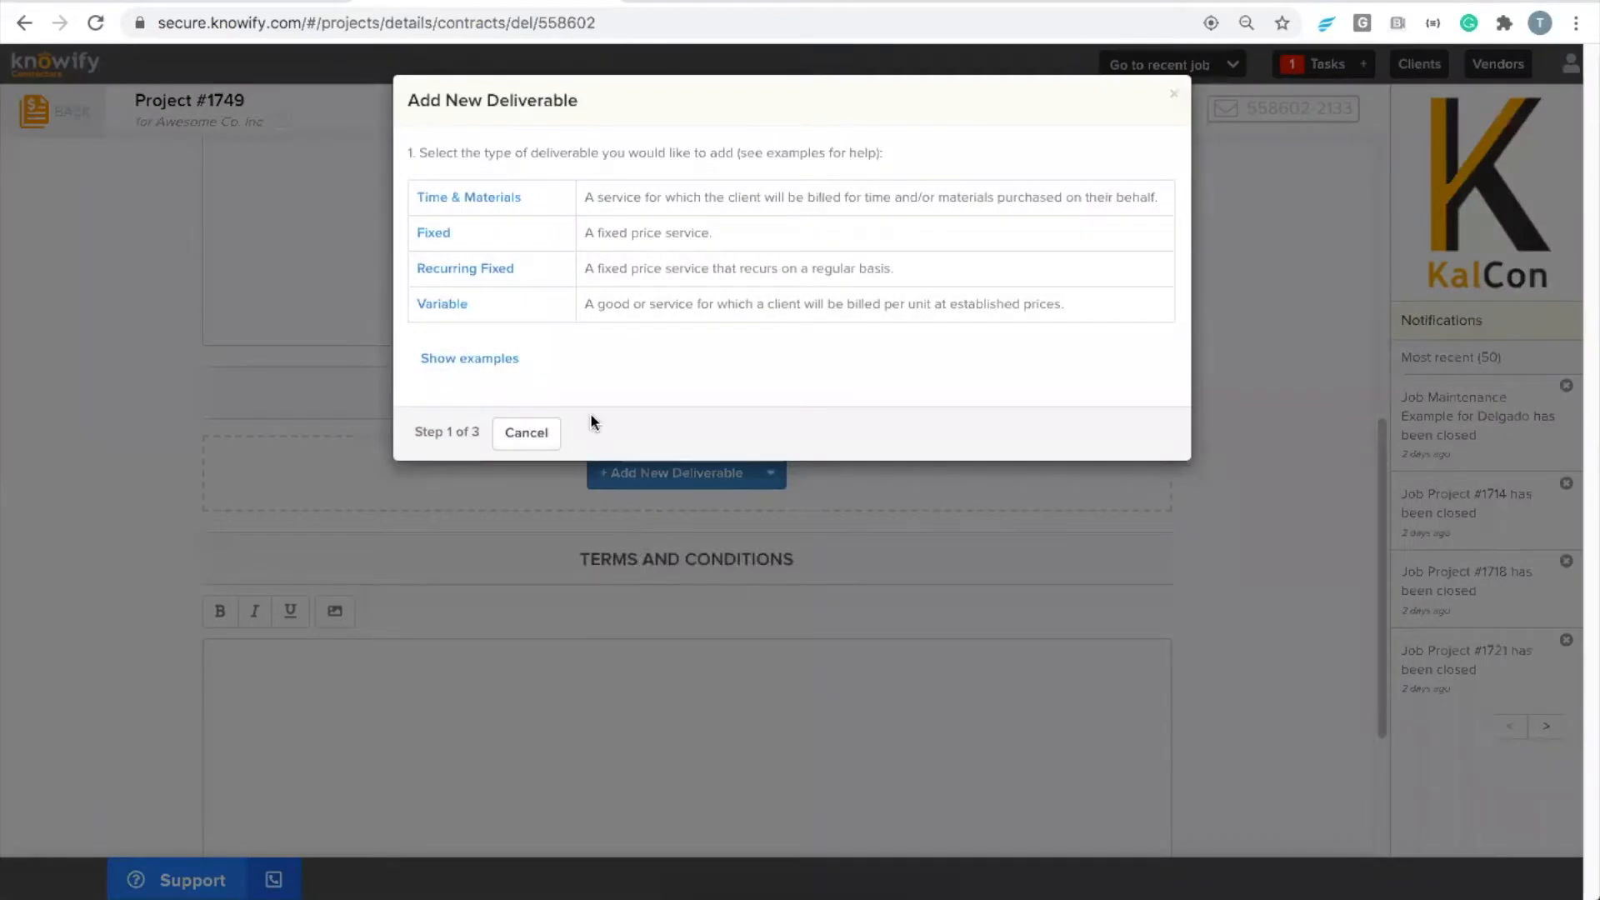
pyautogui.click(466, 200)
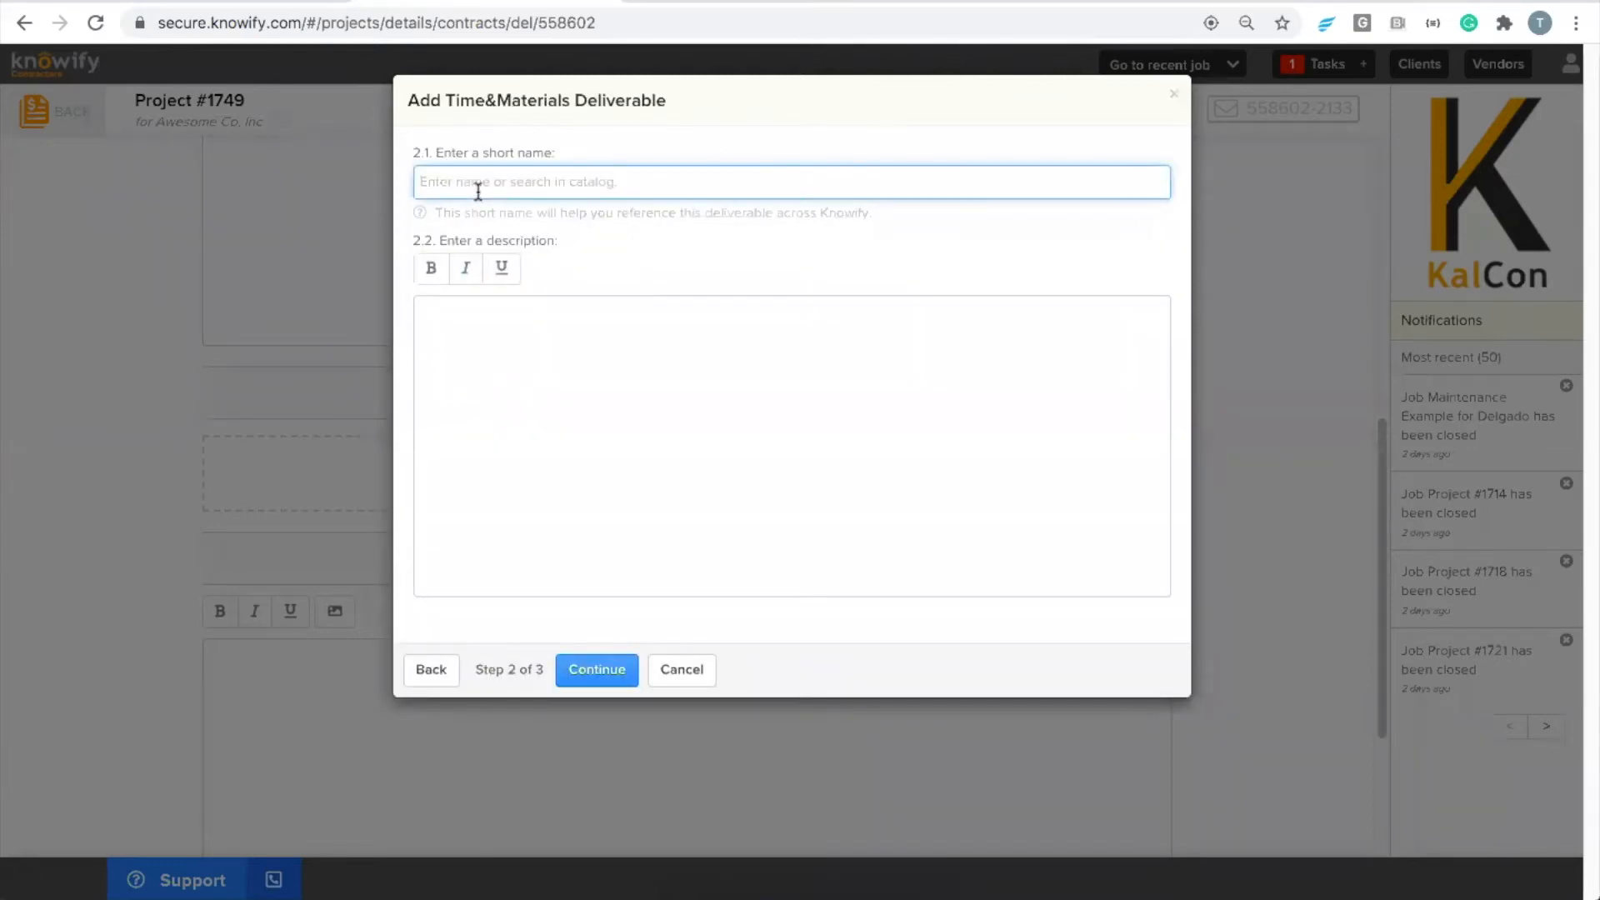
pyautogui.write('Demolition')
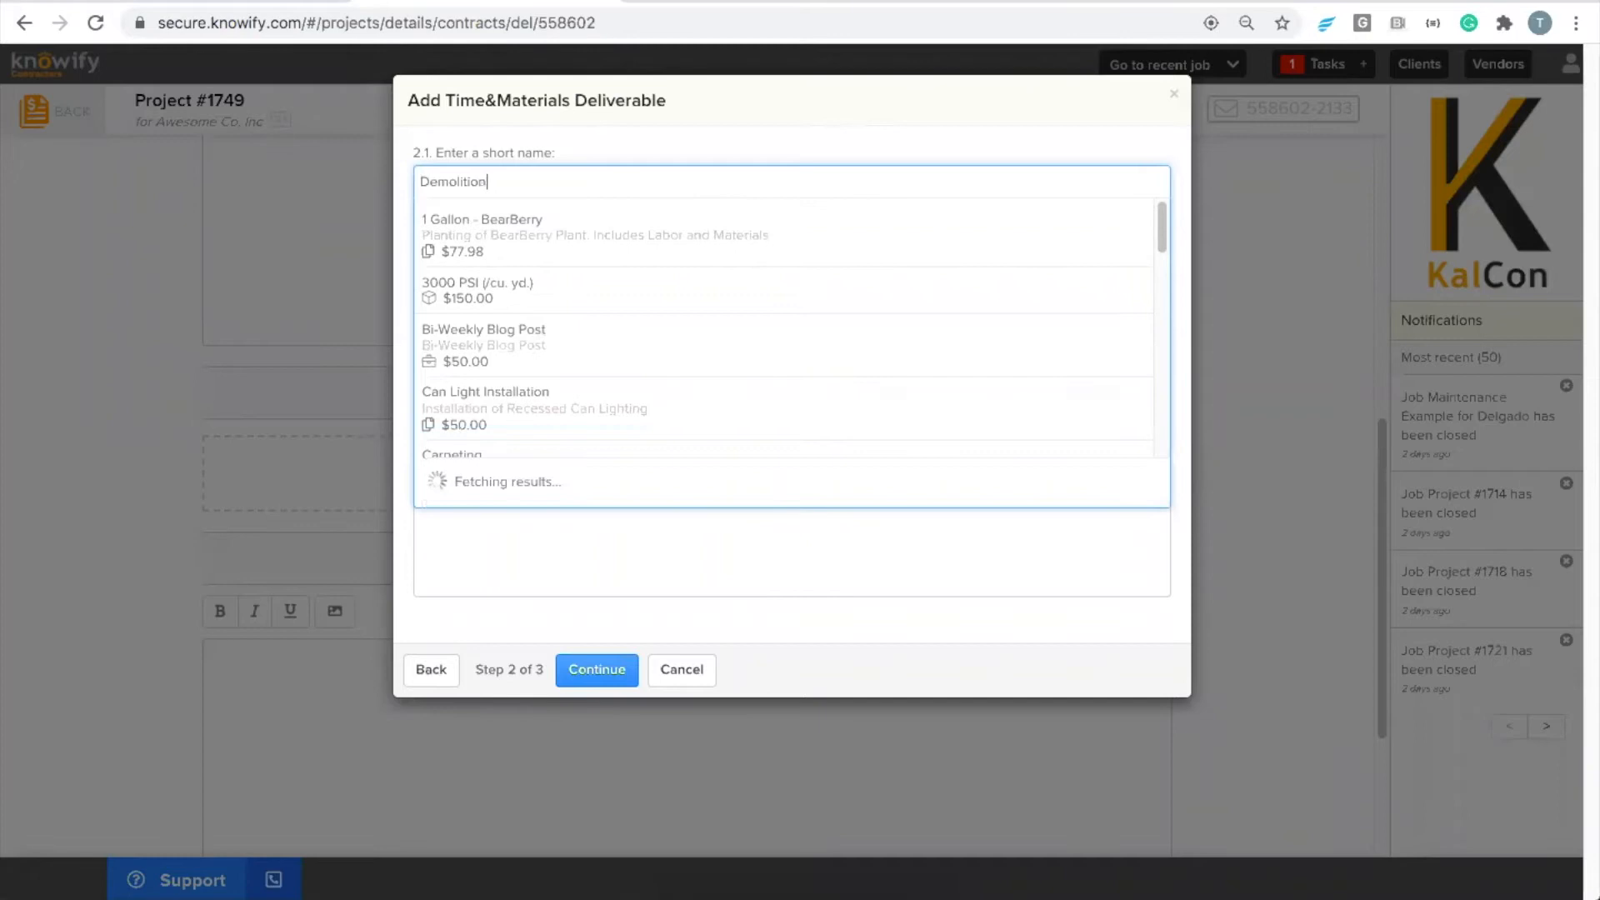
pyautogui.click(554, 378)
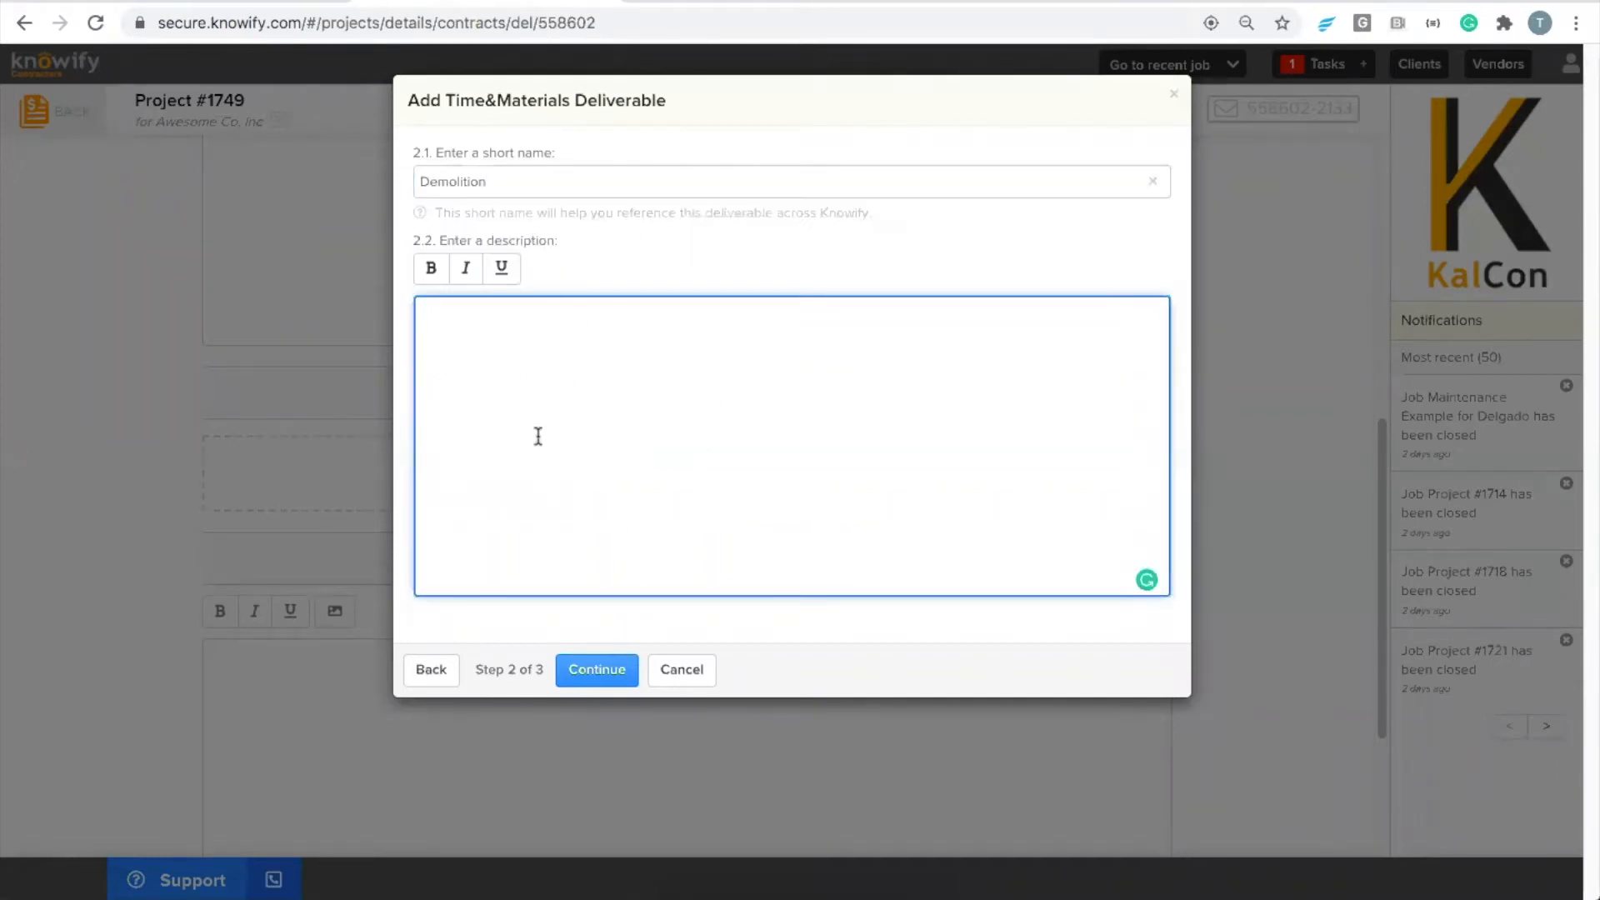
pyautogui.click(594, 679)
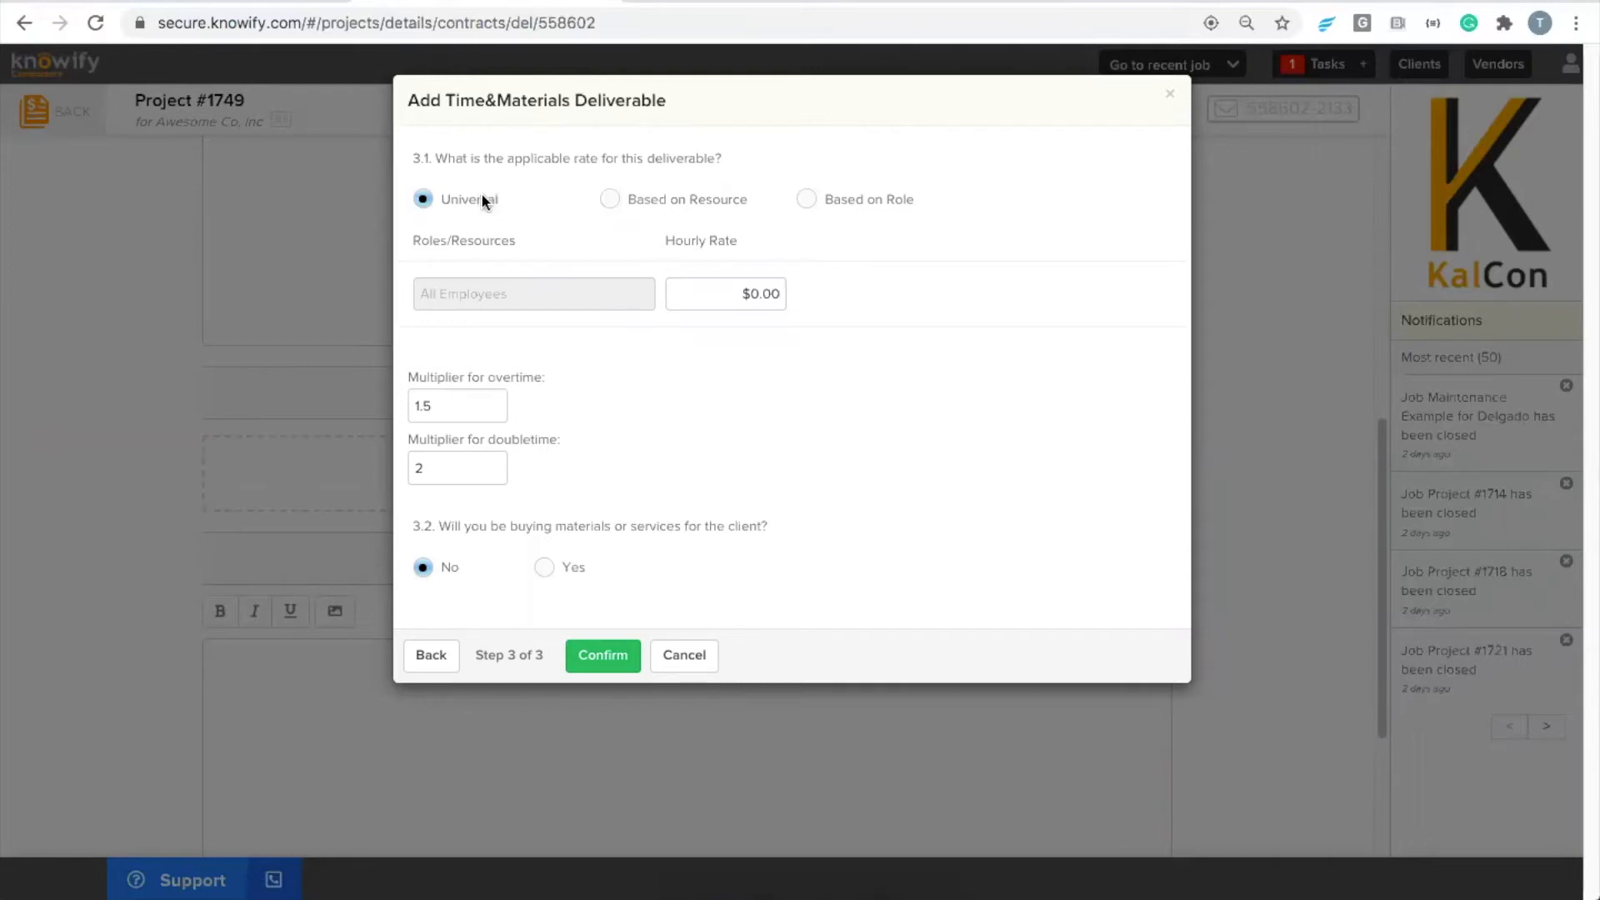
# - Set the universal hourly rate for all employees to $75.00
pyautogui.click(713, 294)
pyautogui.write('75')
pyautogui.click(862, 333)
# - Base the deliverable's rates on role, adding Foreman at $100.00 and Laborer at $75.00 per hour
pyautogui.click(803, 198)
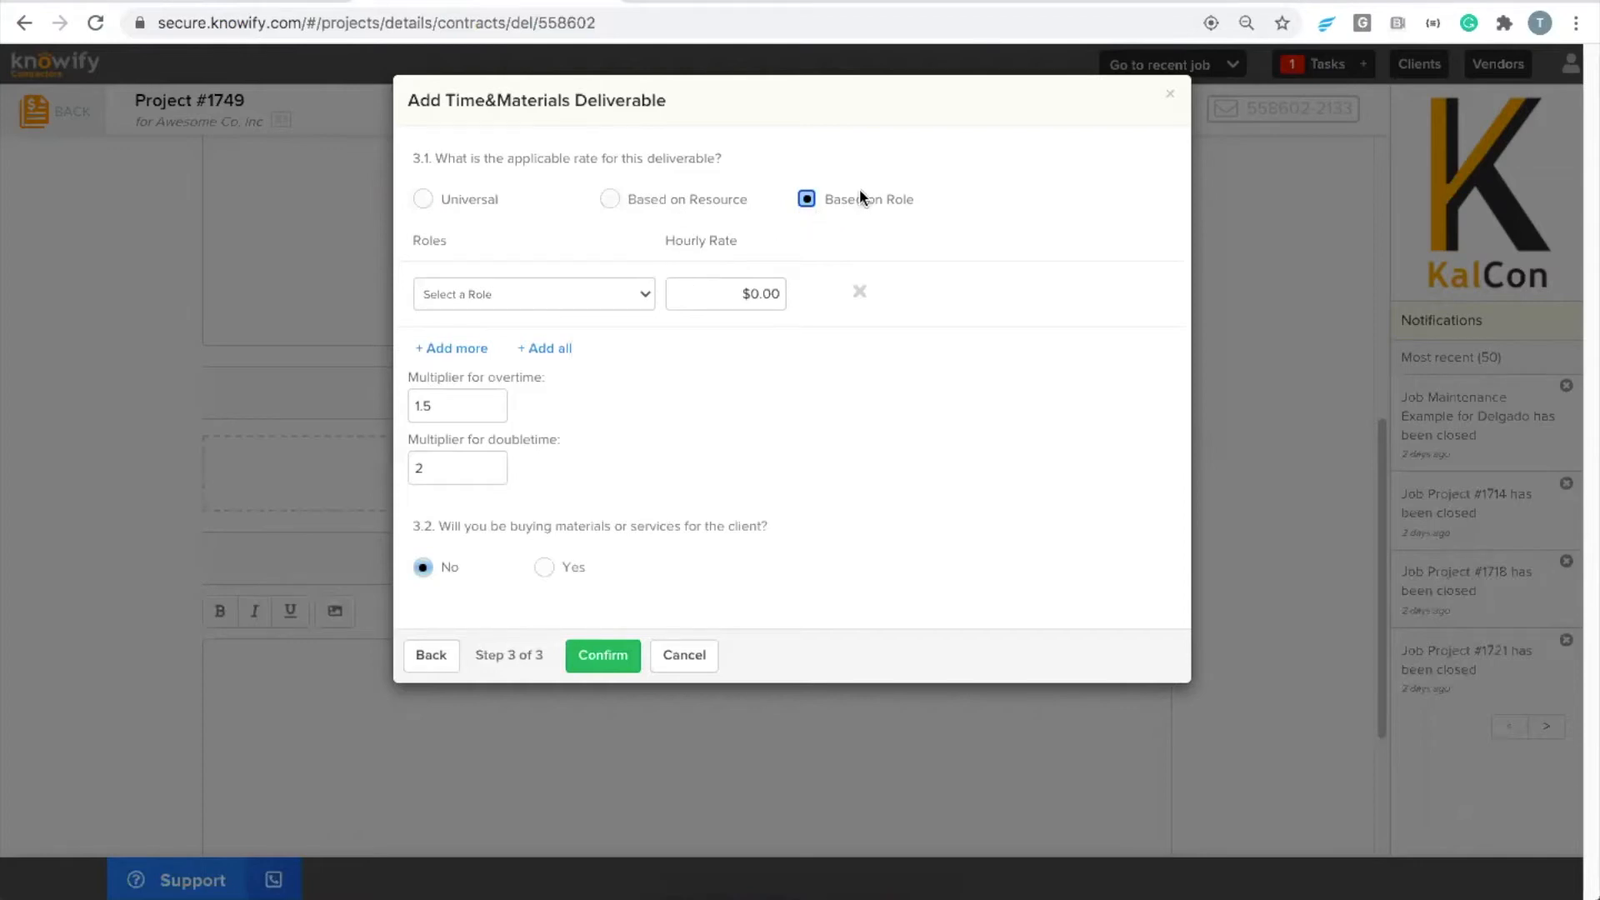
pyautogui.click(552, 295)
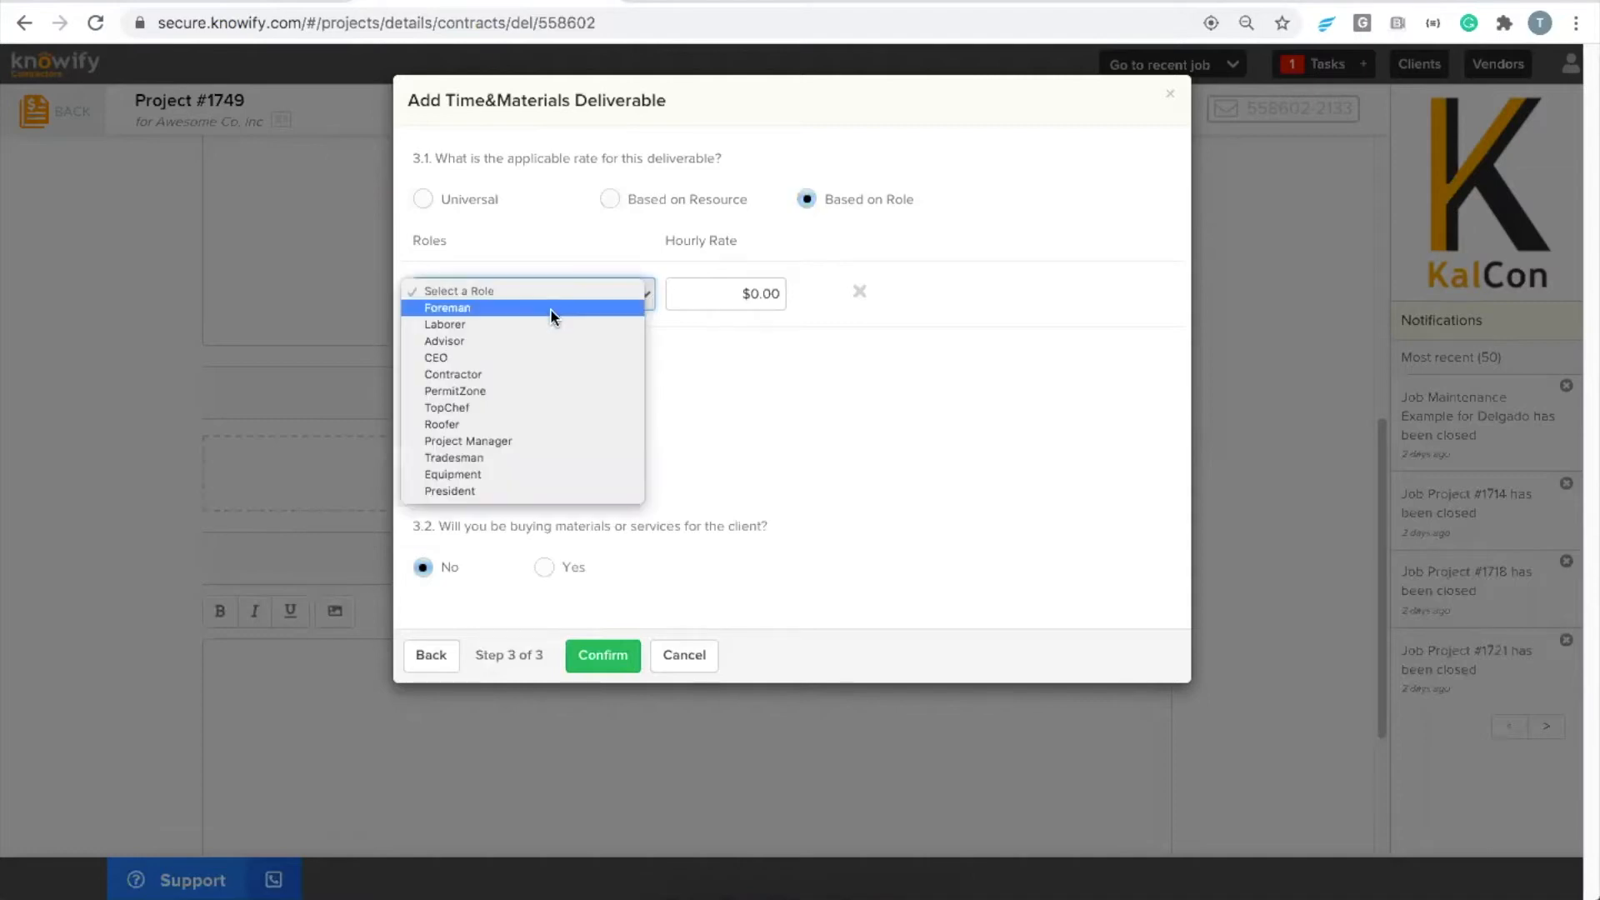
pyautogui.click(550, 308)
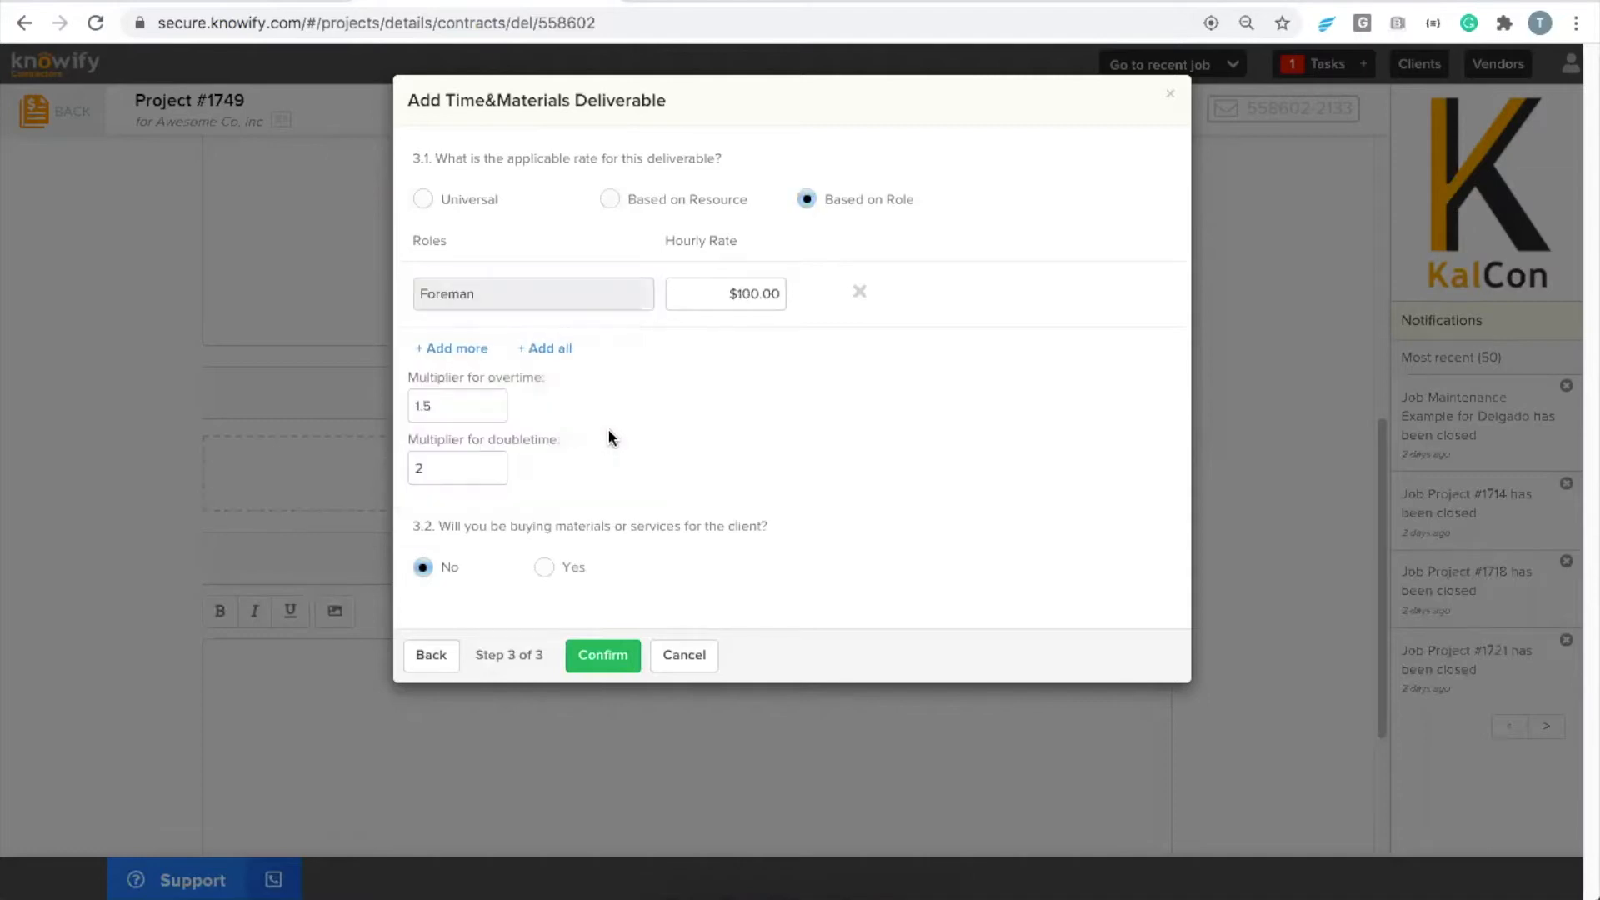
pyautogui.click(483, 350)
pyautogui.click(488, 360)
pyautogui.click(609, 372)
pyautogui.click(750, 360)
pyautogui.doubleClick(750, 360)
pyautogui.click(759, 405)
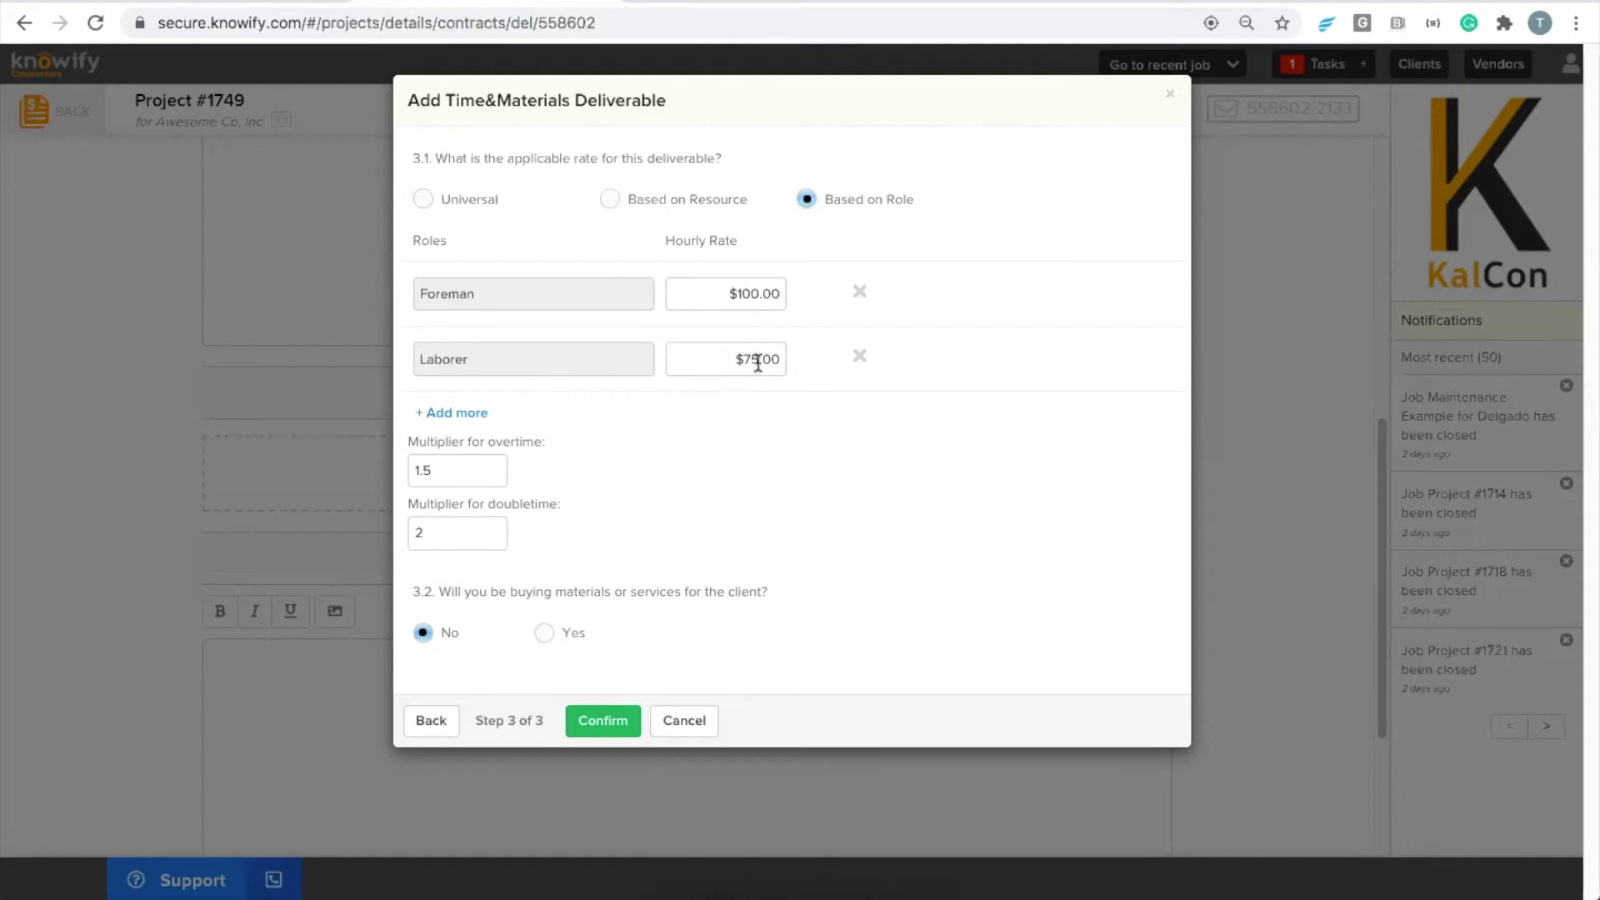
pyautogui.click(730, 364)
pyautogui.click(735, 361)
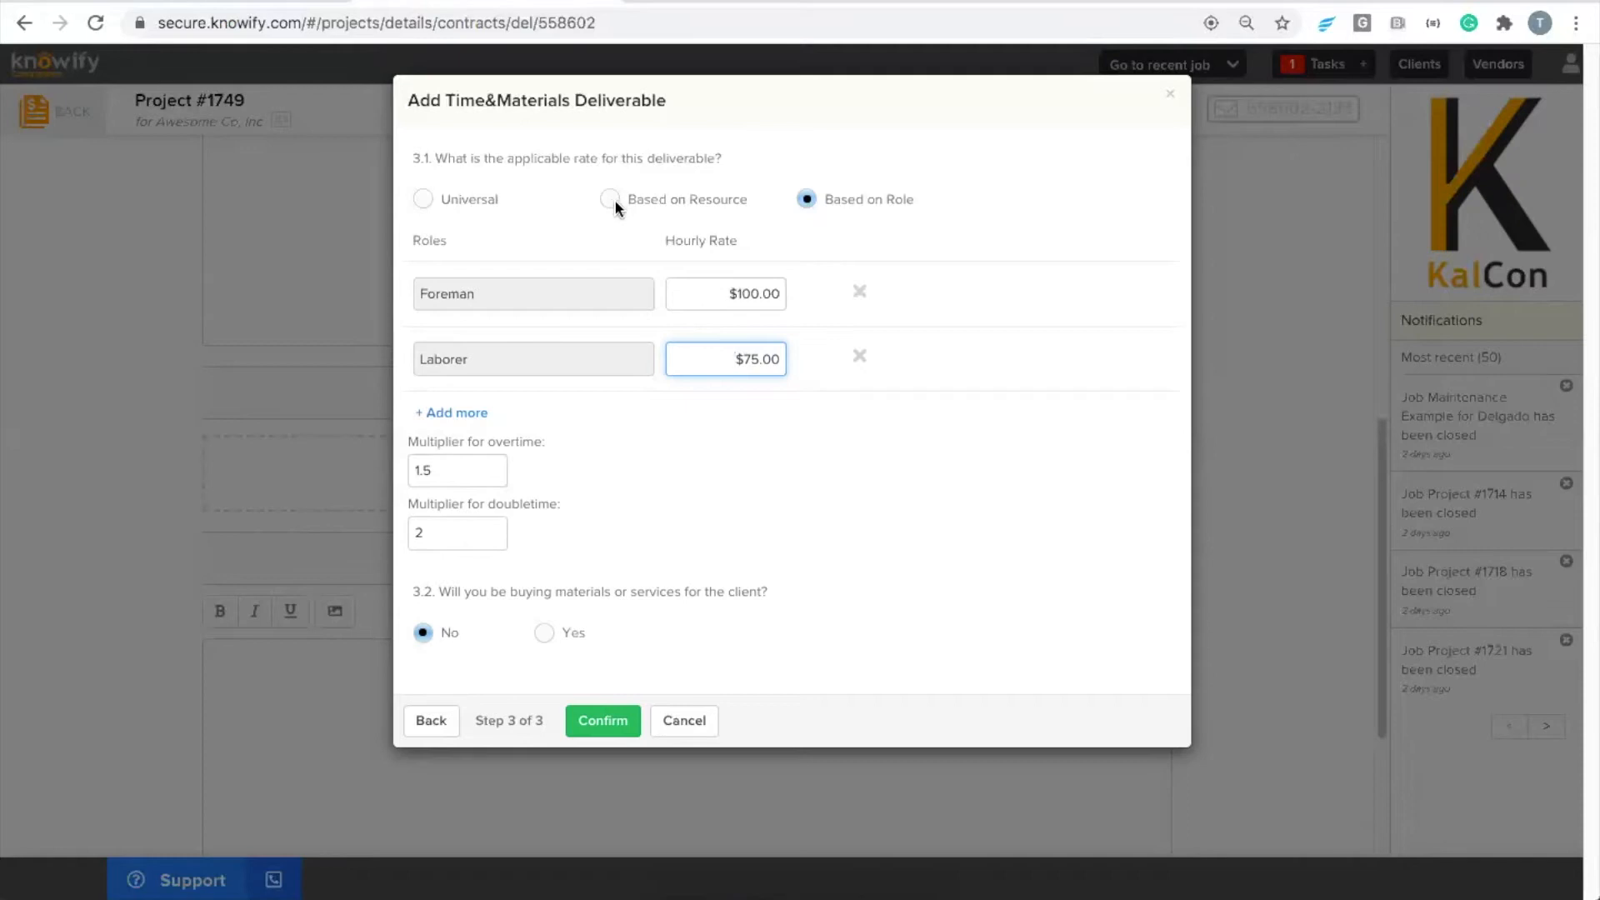
# - Base the deliverable's rates on resource and add the first four employees offered, one per row
pyautogui.click(637, 198)
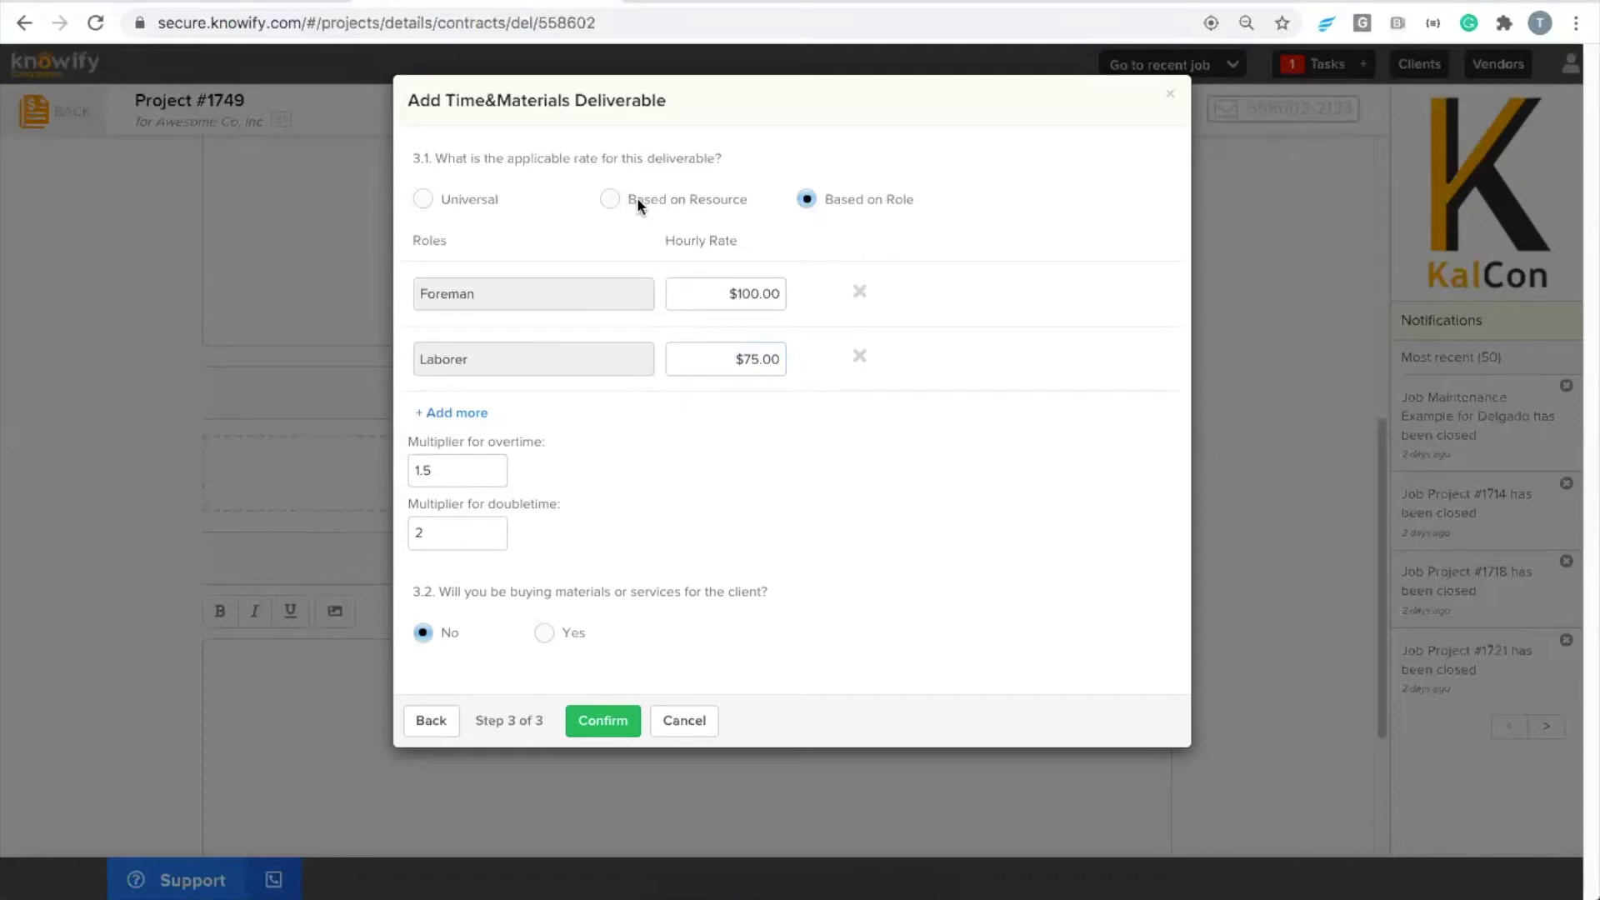
pyautogui.click(733, 198)
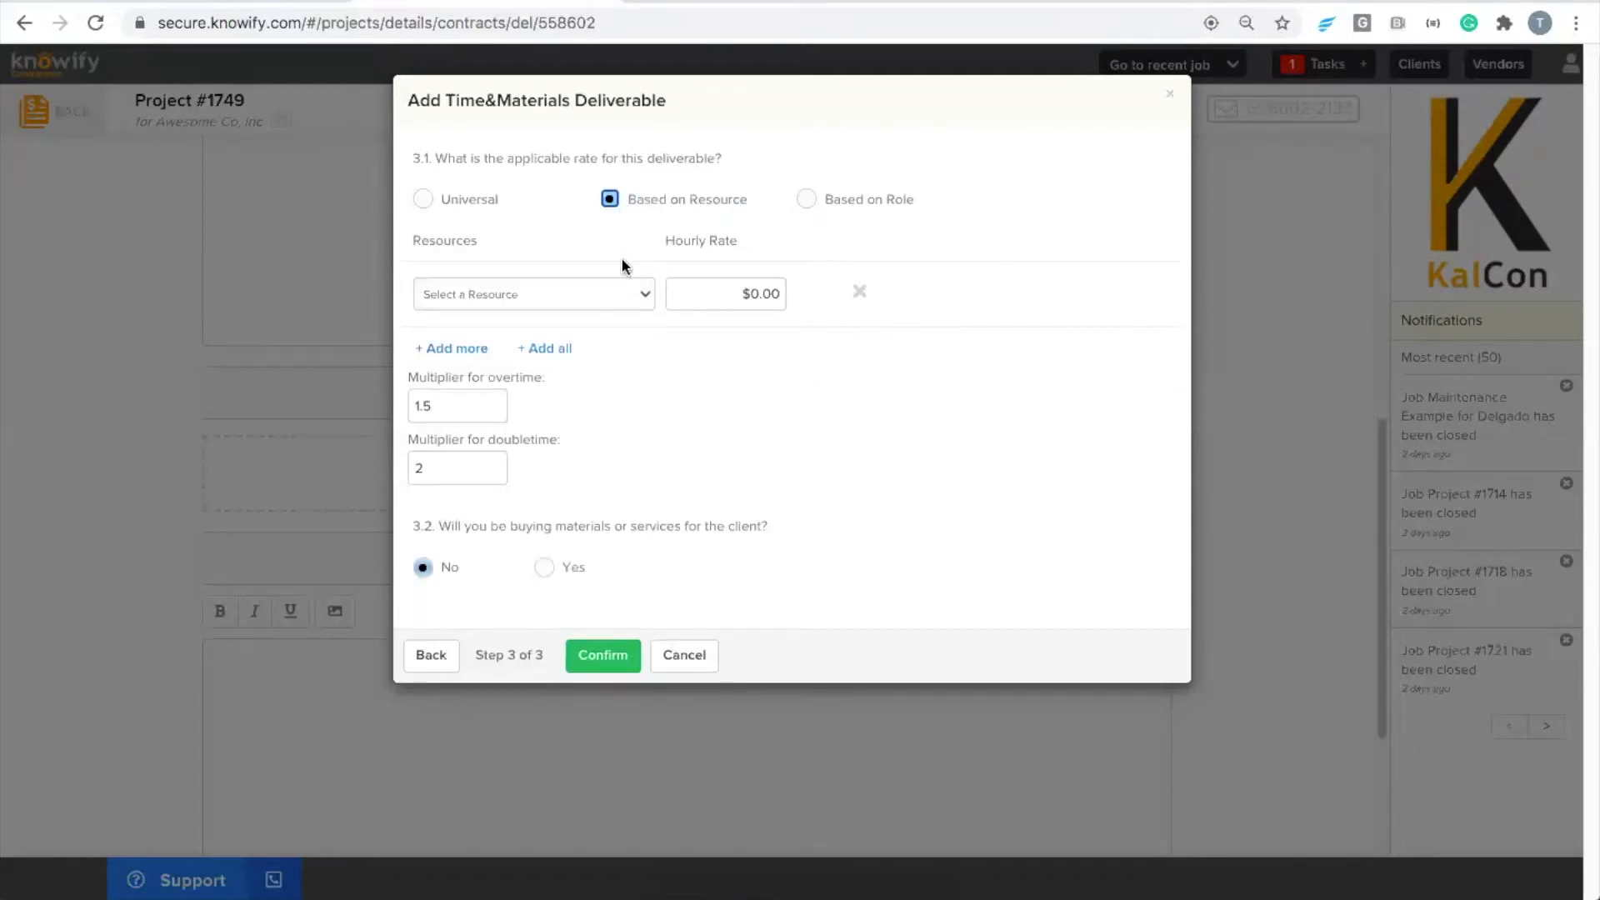
pyautogui.click(577, 293)
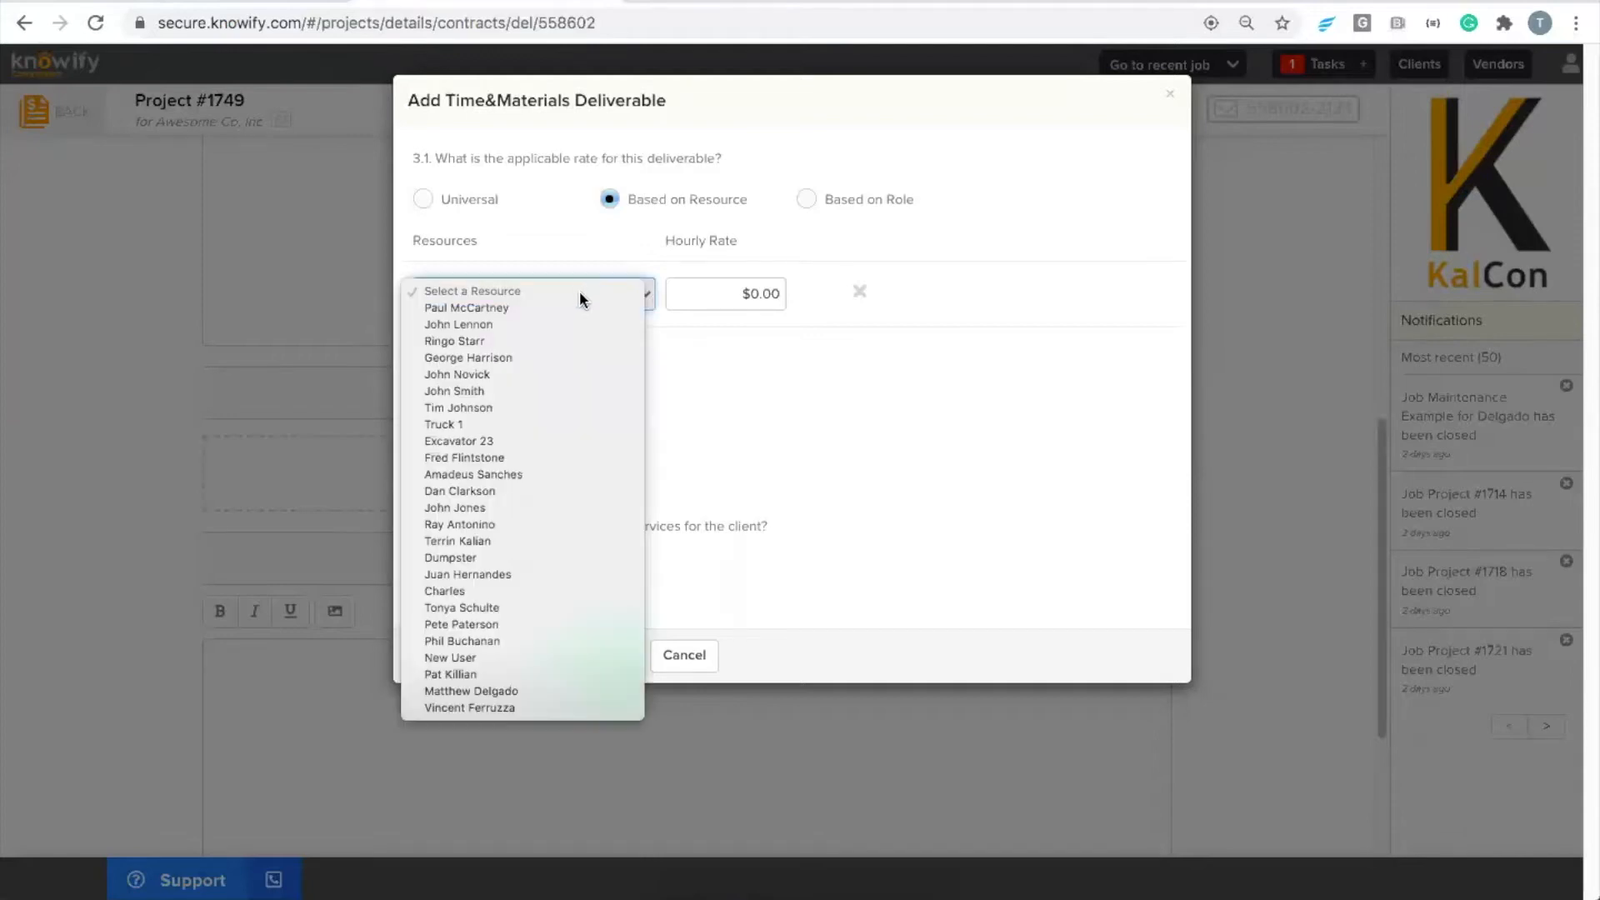
pyautogui.click(575, 305)
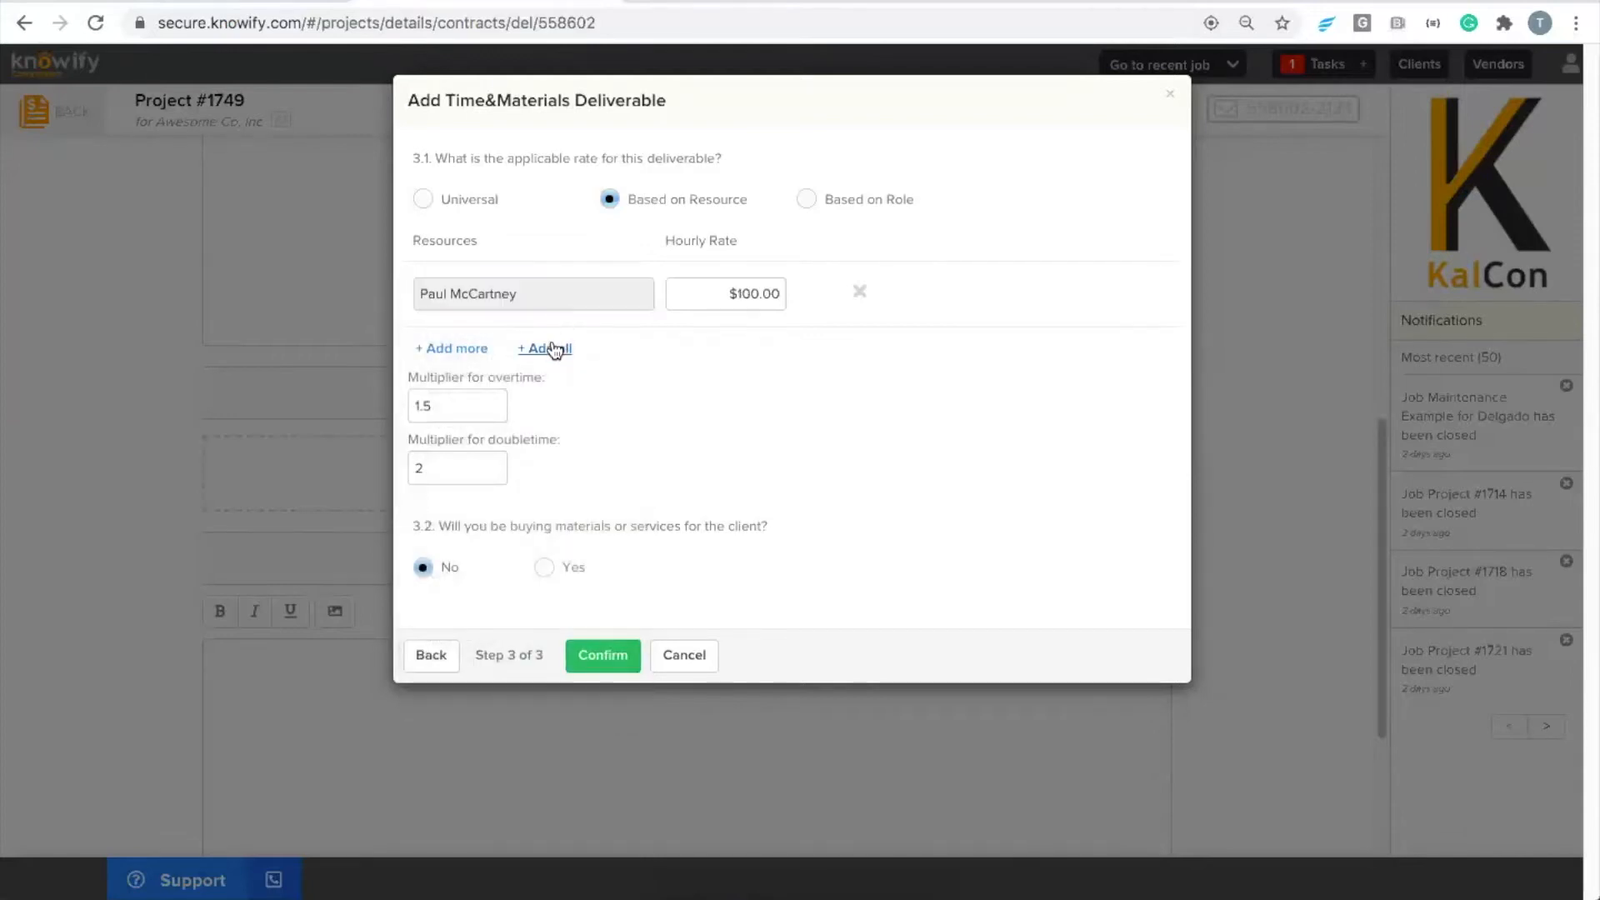
pyautogui.click(468, 356)
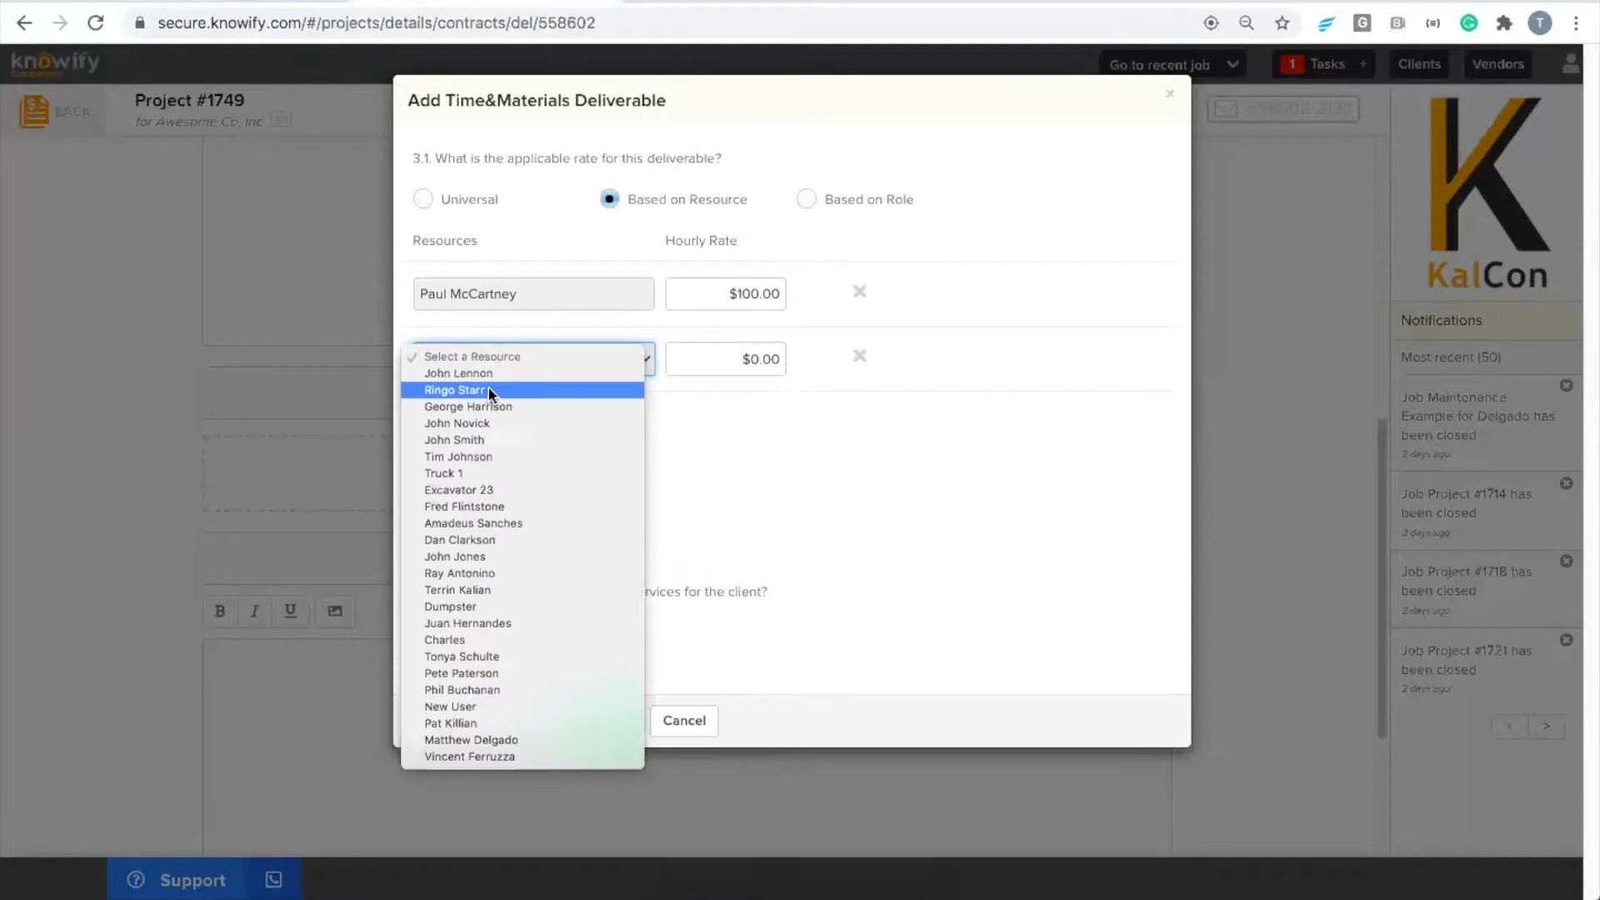
pyautogui.click(488, 374)
pyautogui.click(472, 414)
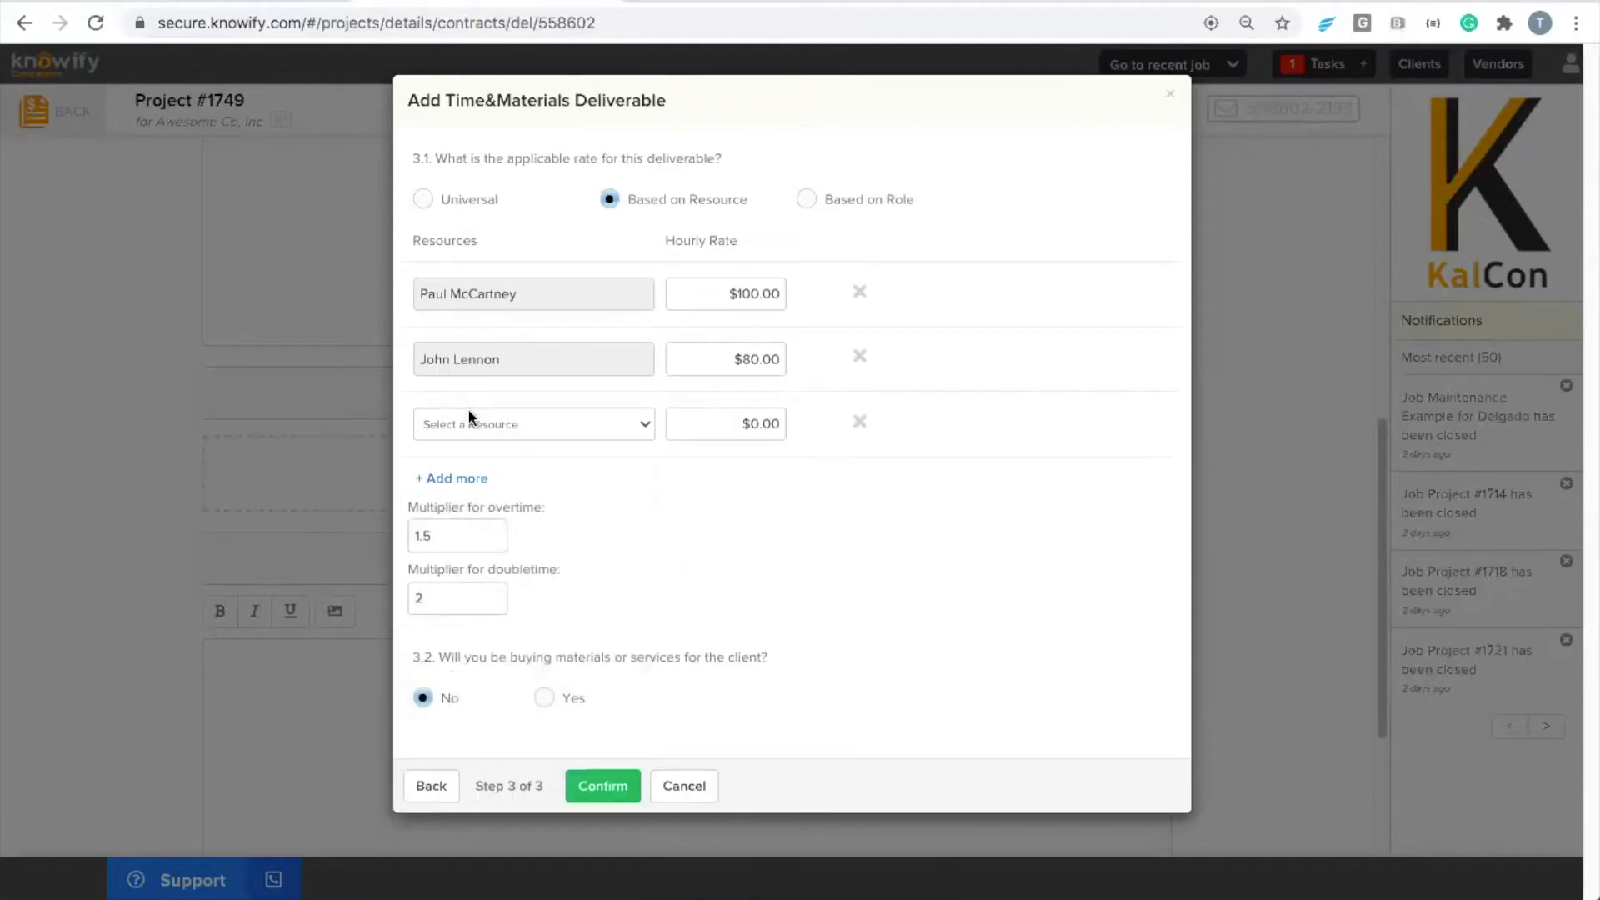
pyautogui.click(491, 424)
pyautogui.click(496, 439)
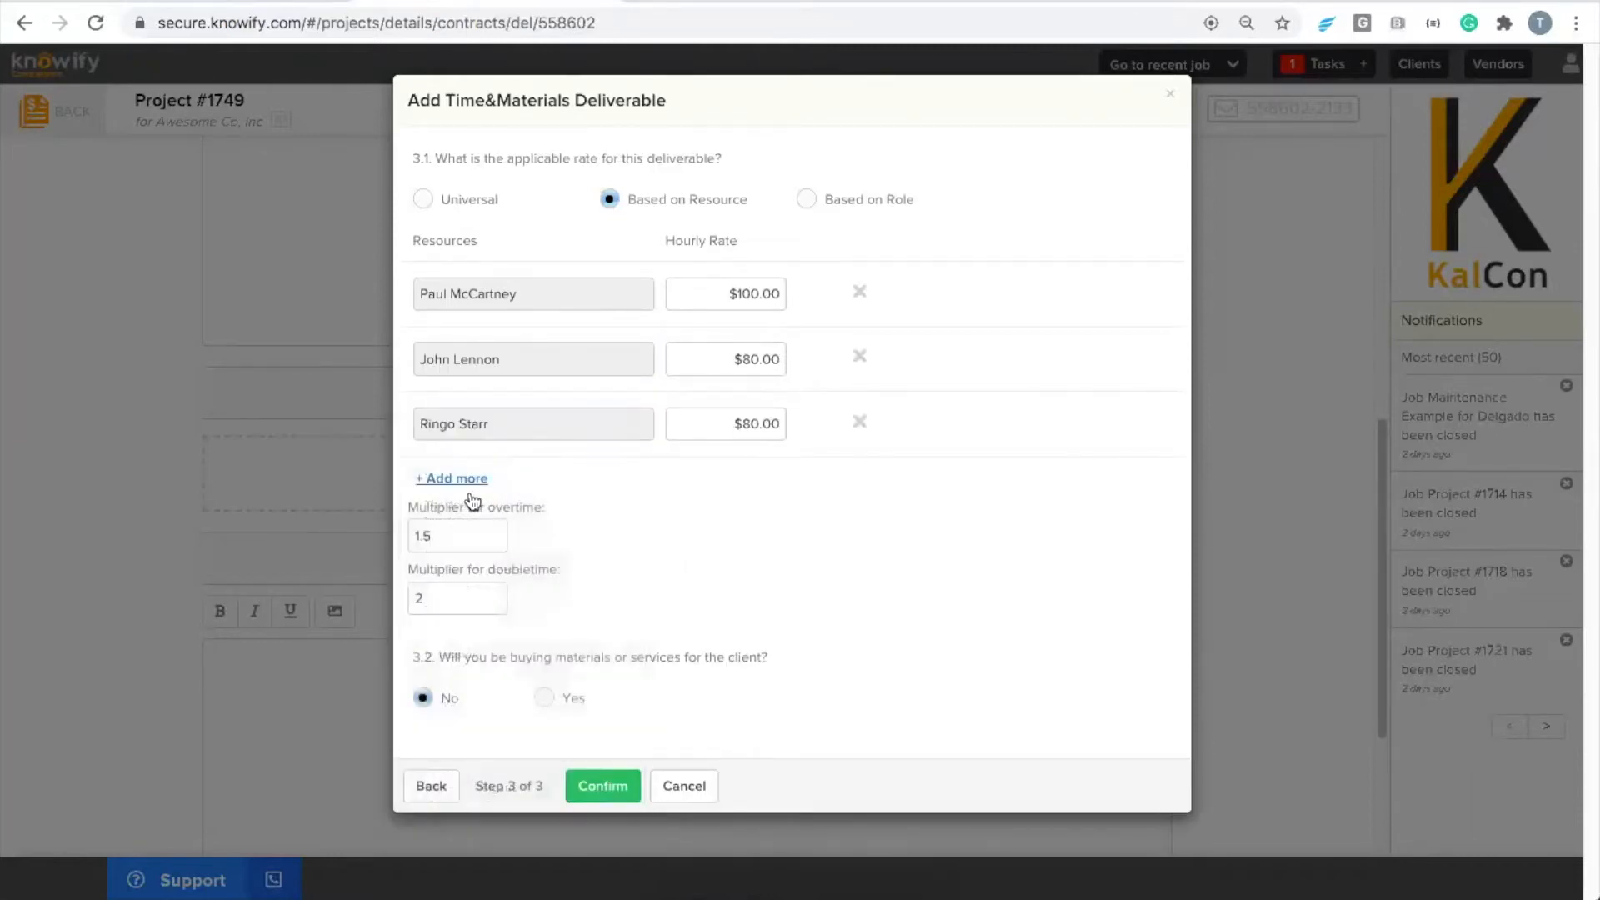
pyautogui.click(464, 480)
pyautogui.click(468, 491)
pyautogui.click(474, 505)
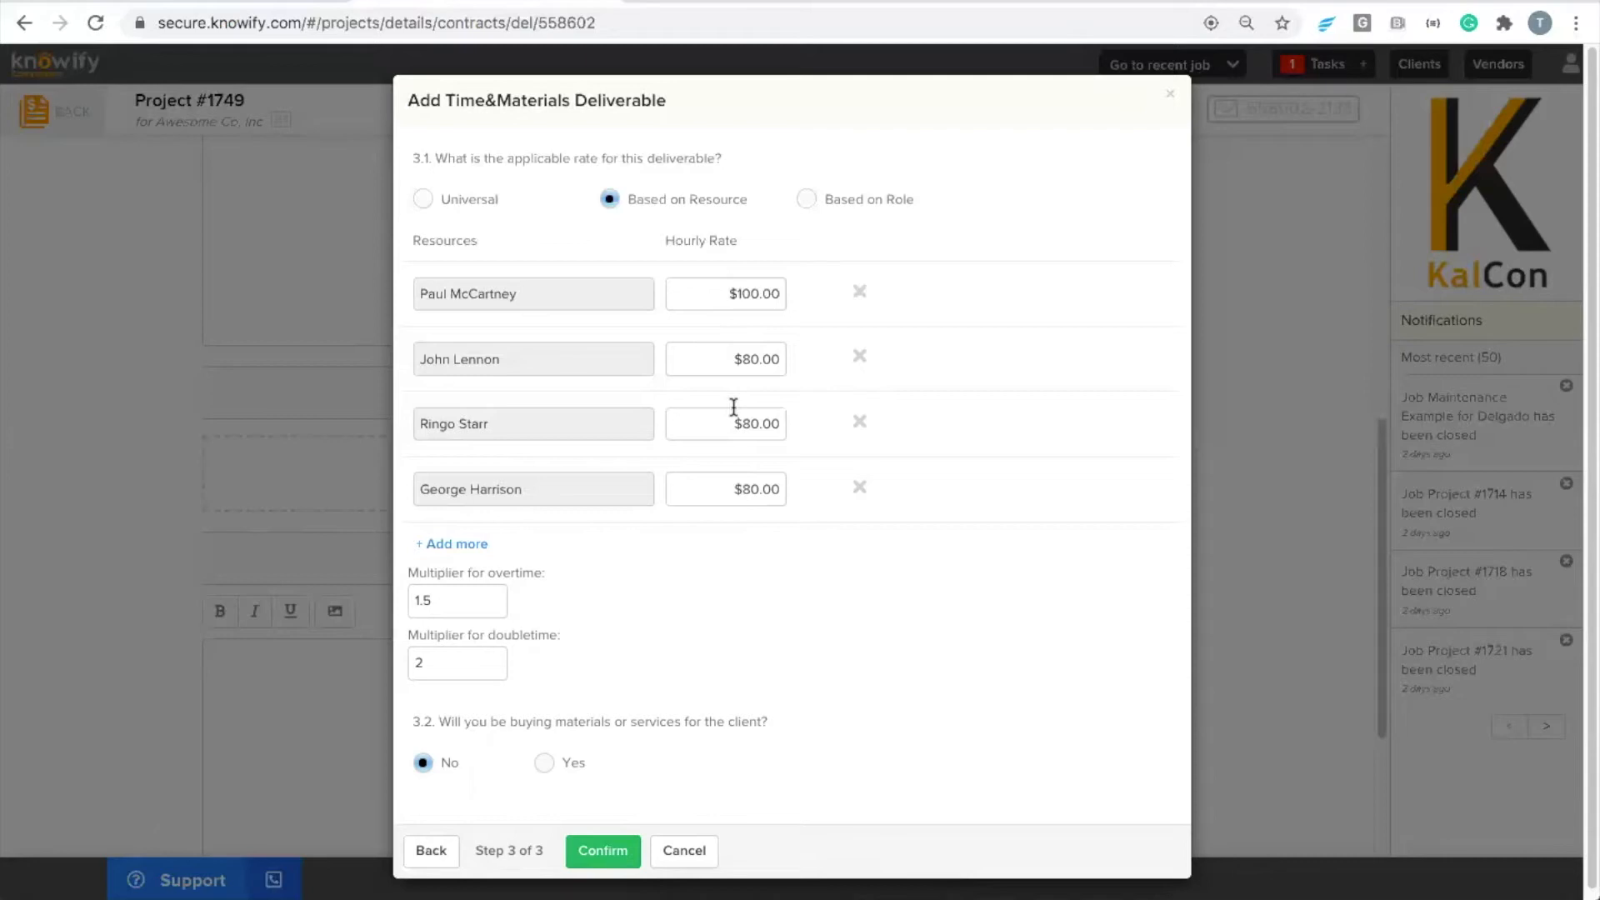
# - Set the third employee's hourly rate to $60.00 and return the deliverable to the Universal rate
pyautogui.moveTo(749, 423); pyautogui.dragTo(743, 419)
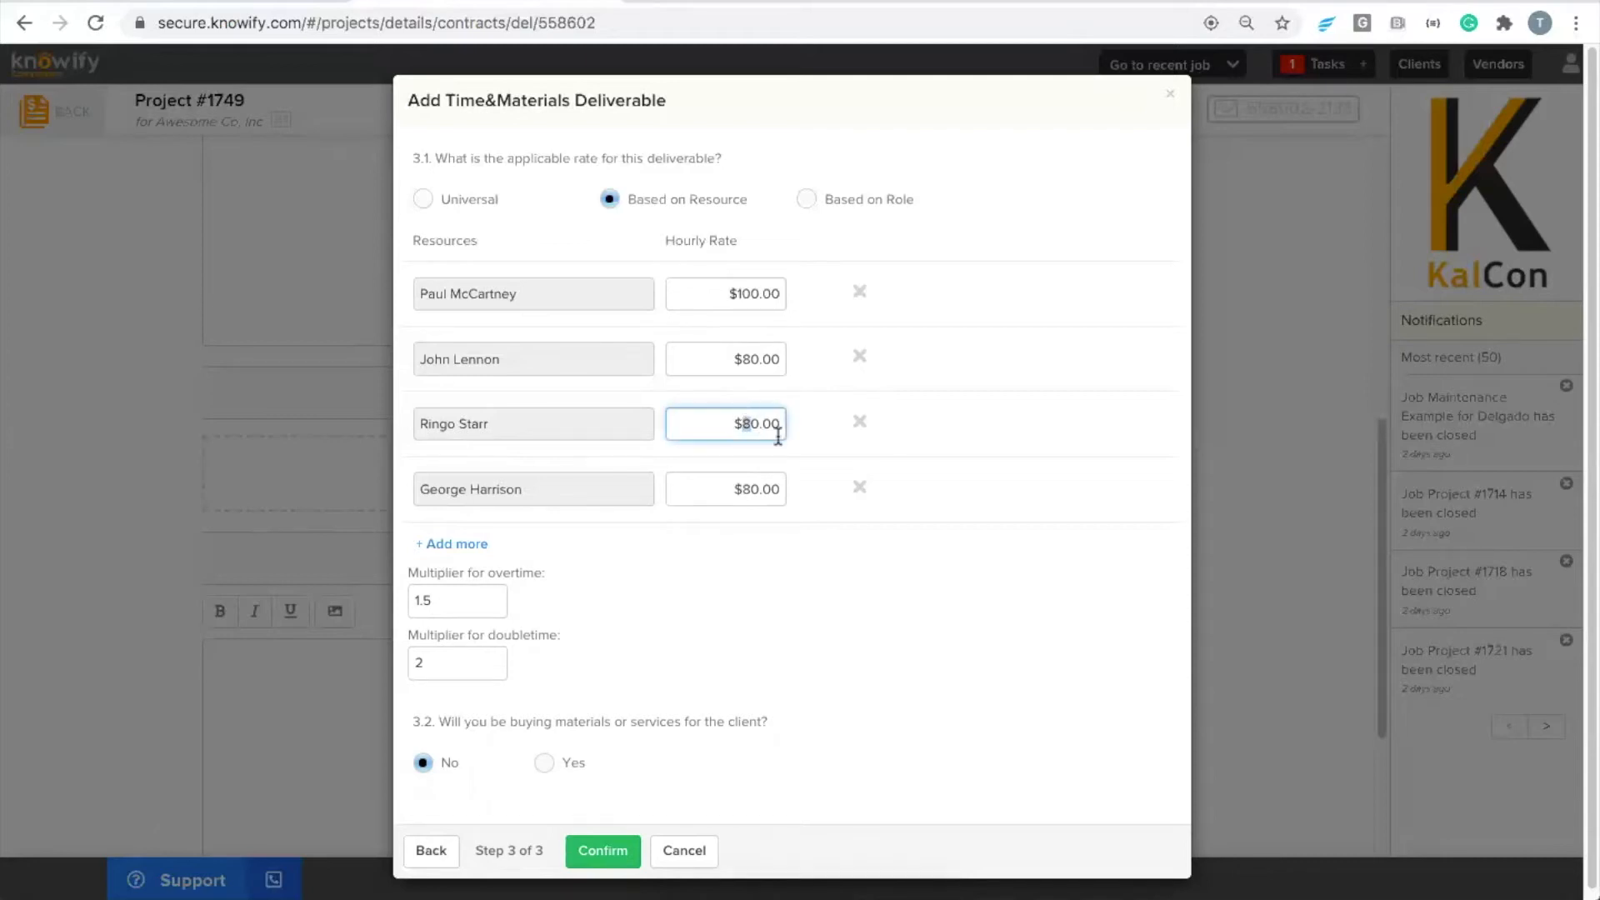
pyautogui.write('6')
pyautogui.click(797, 523)
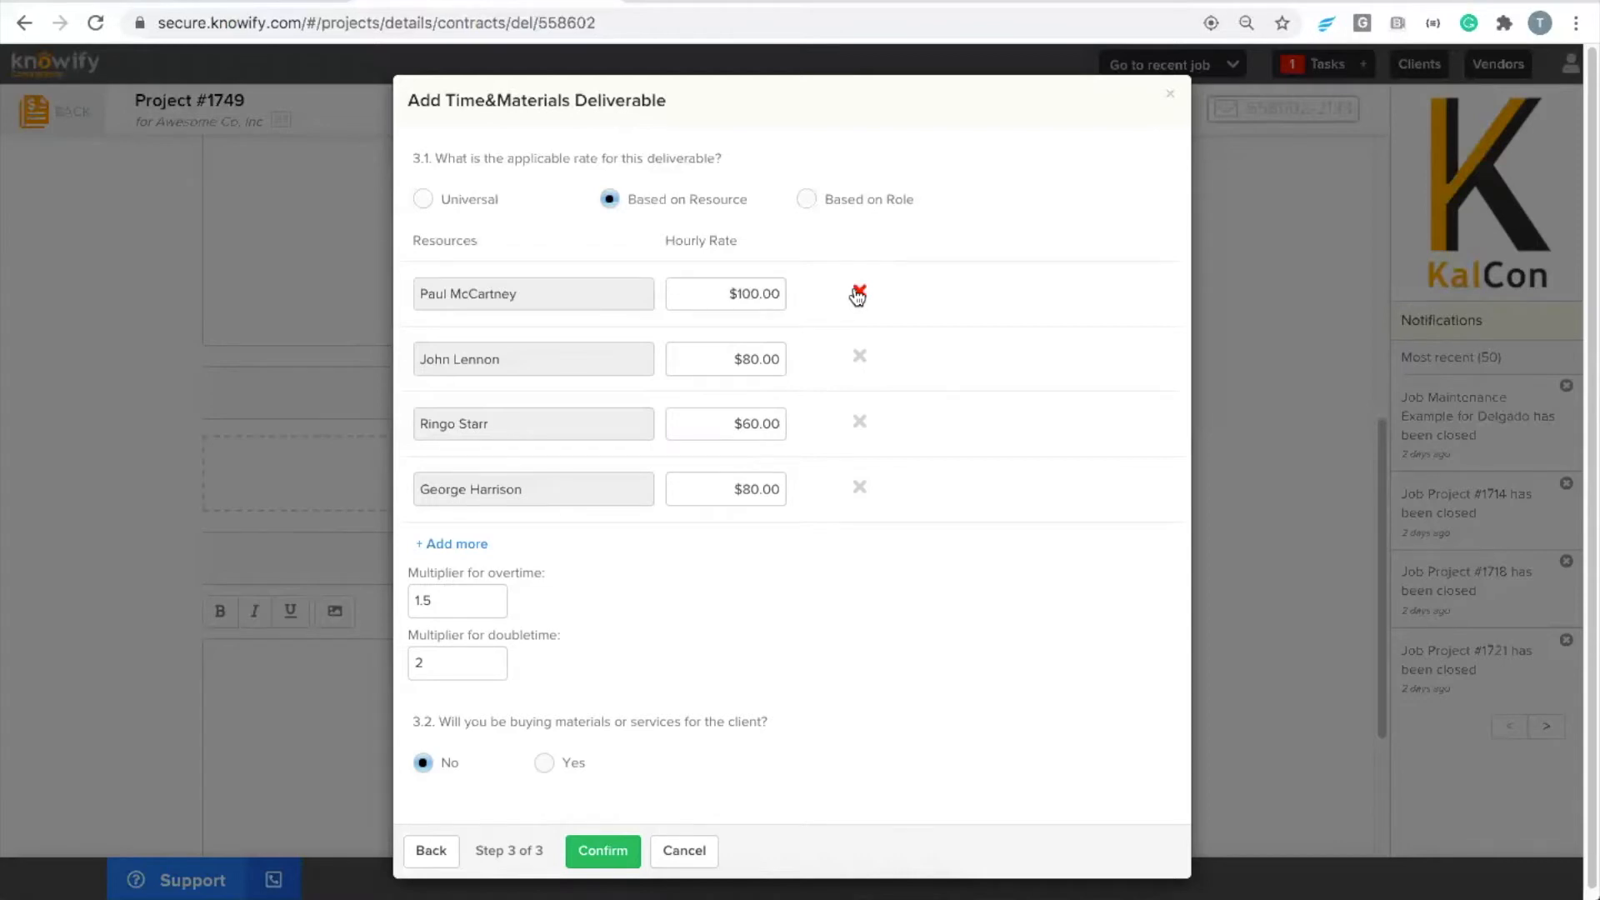
pyautogui.click(456, 205)
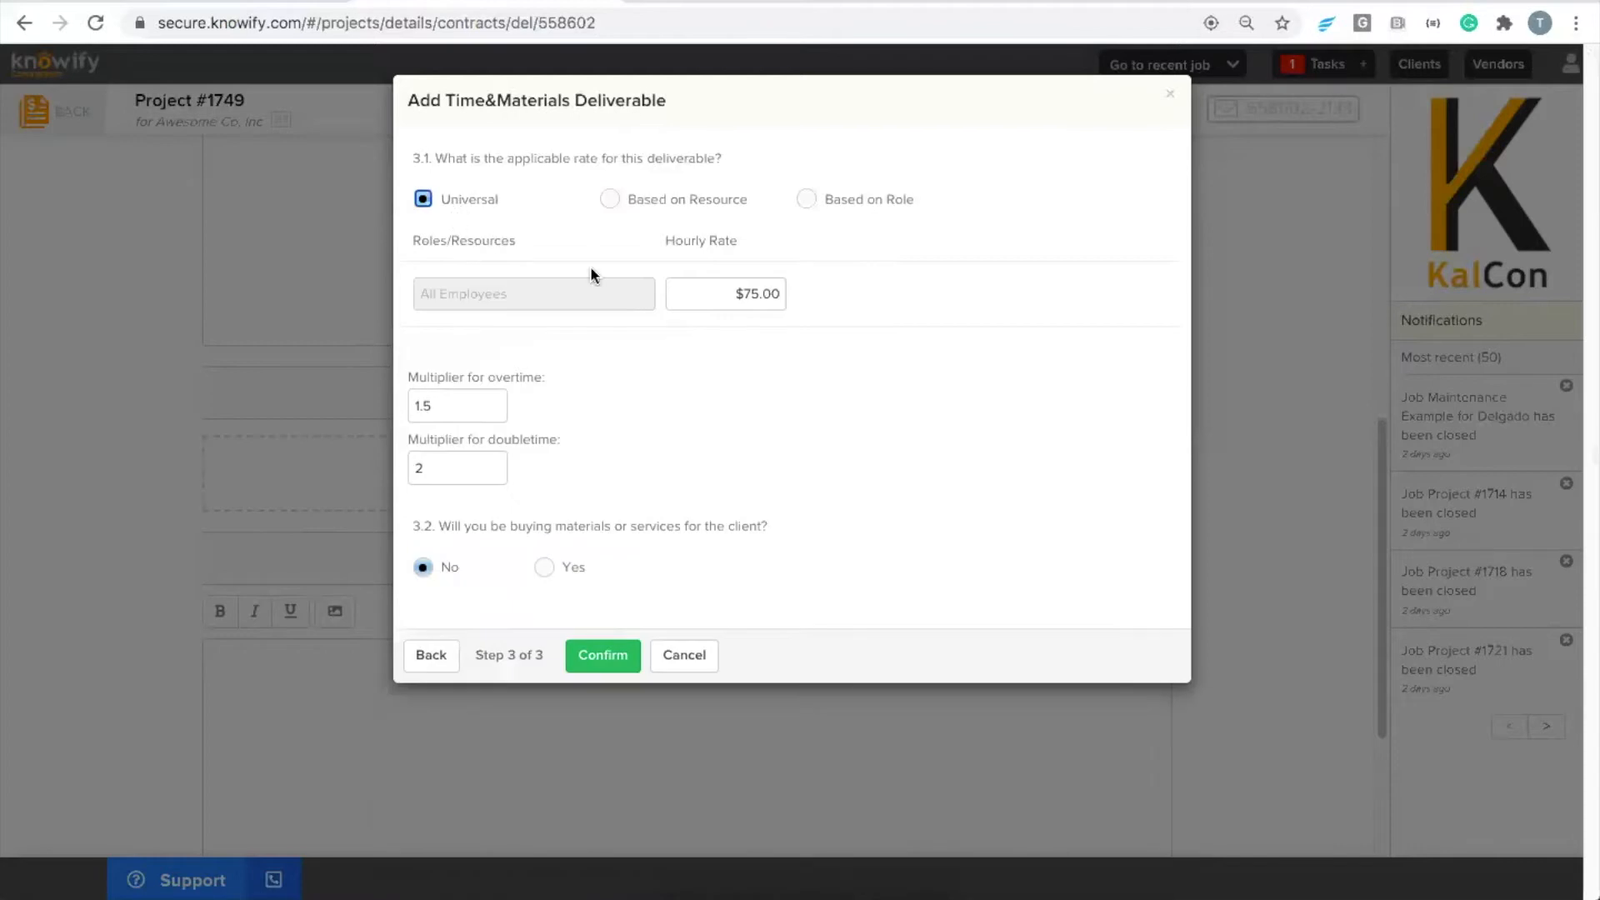
# - Set the universal hourly rate for all employees to $85.00
pyautogui.click(776, 297)
pyautogui.write('85')
pyautogui.click(867, 320)
pyautogui.moveTo(610, 522); pyautogui.dragTo(793, 523)
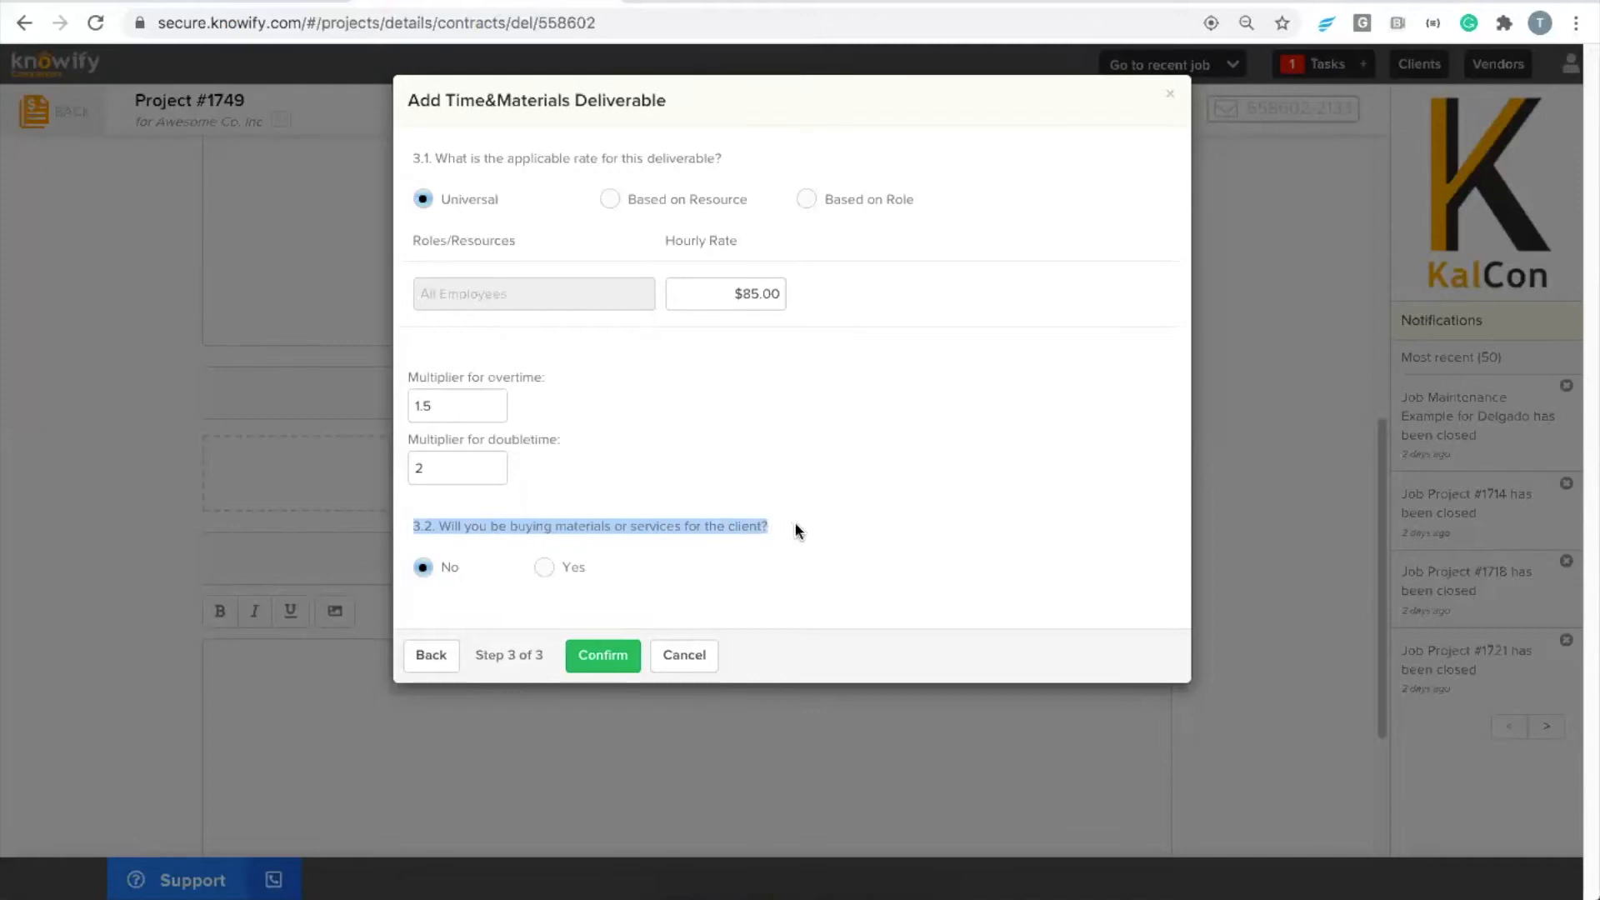
pyautogui.click(806, 523)
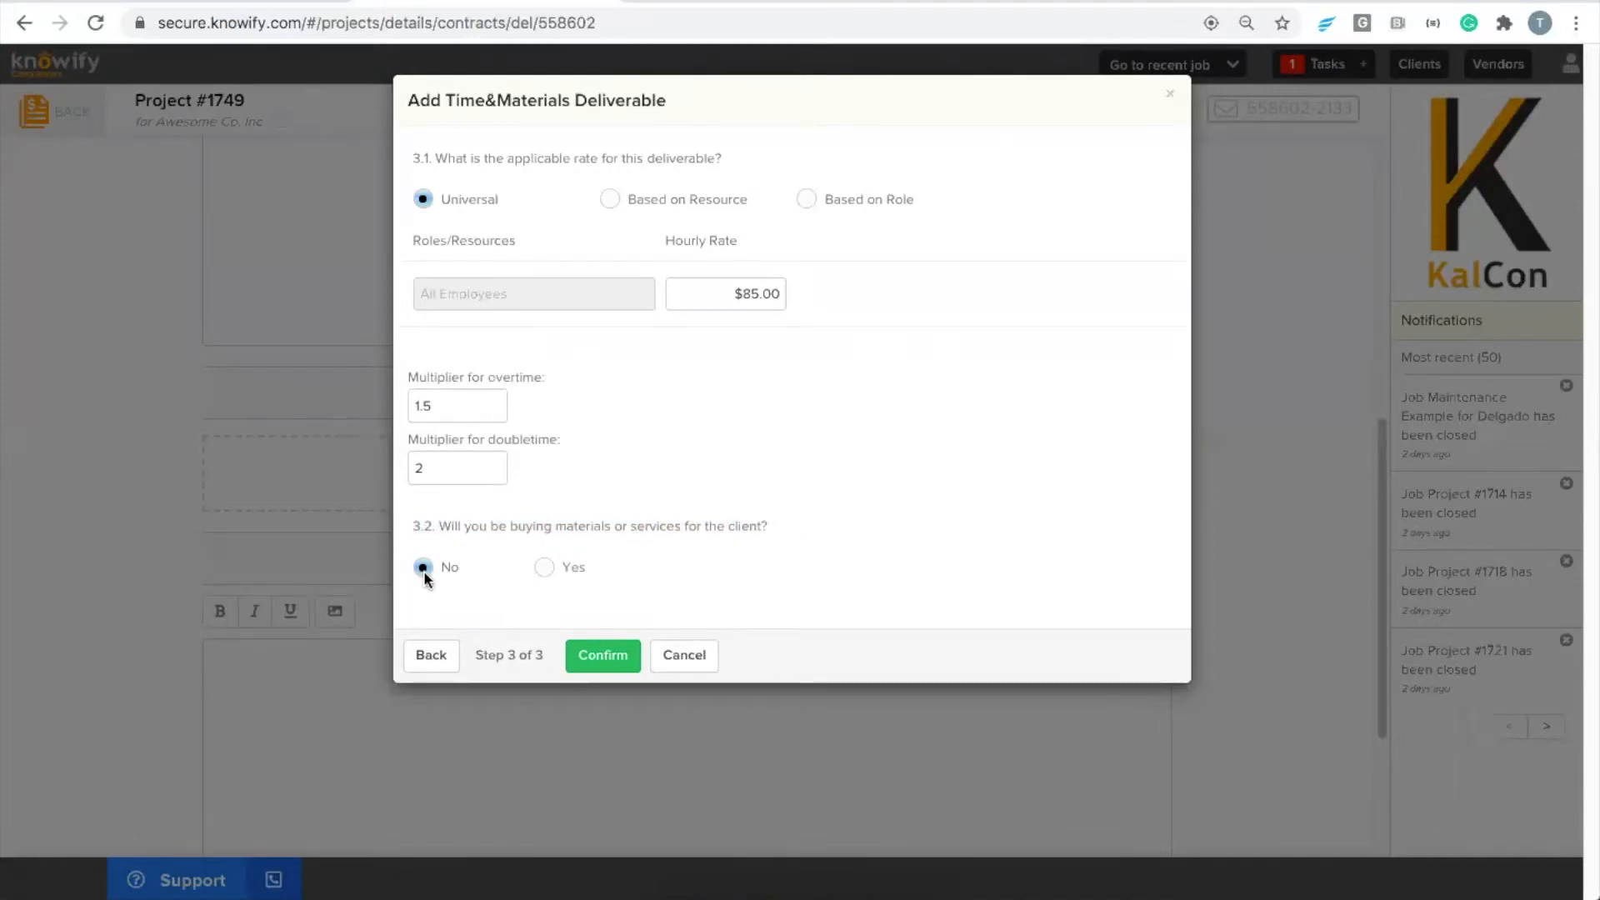
# - Include buying materials or services for the client at a 25% markup and confirm the Time & Materials deliverable
pyautogui.click(545, 567)
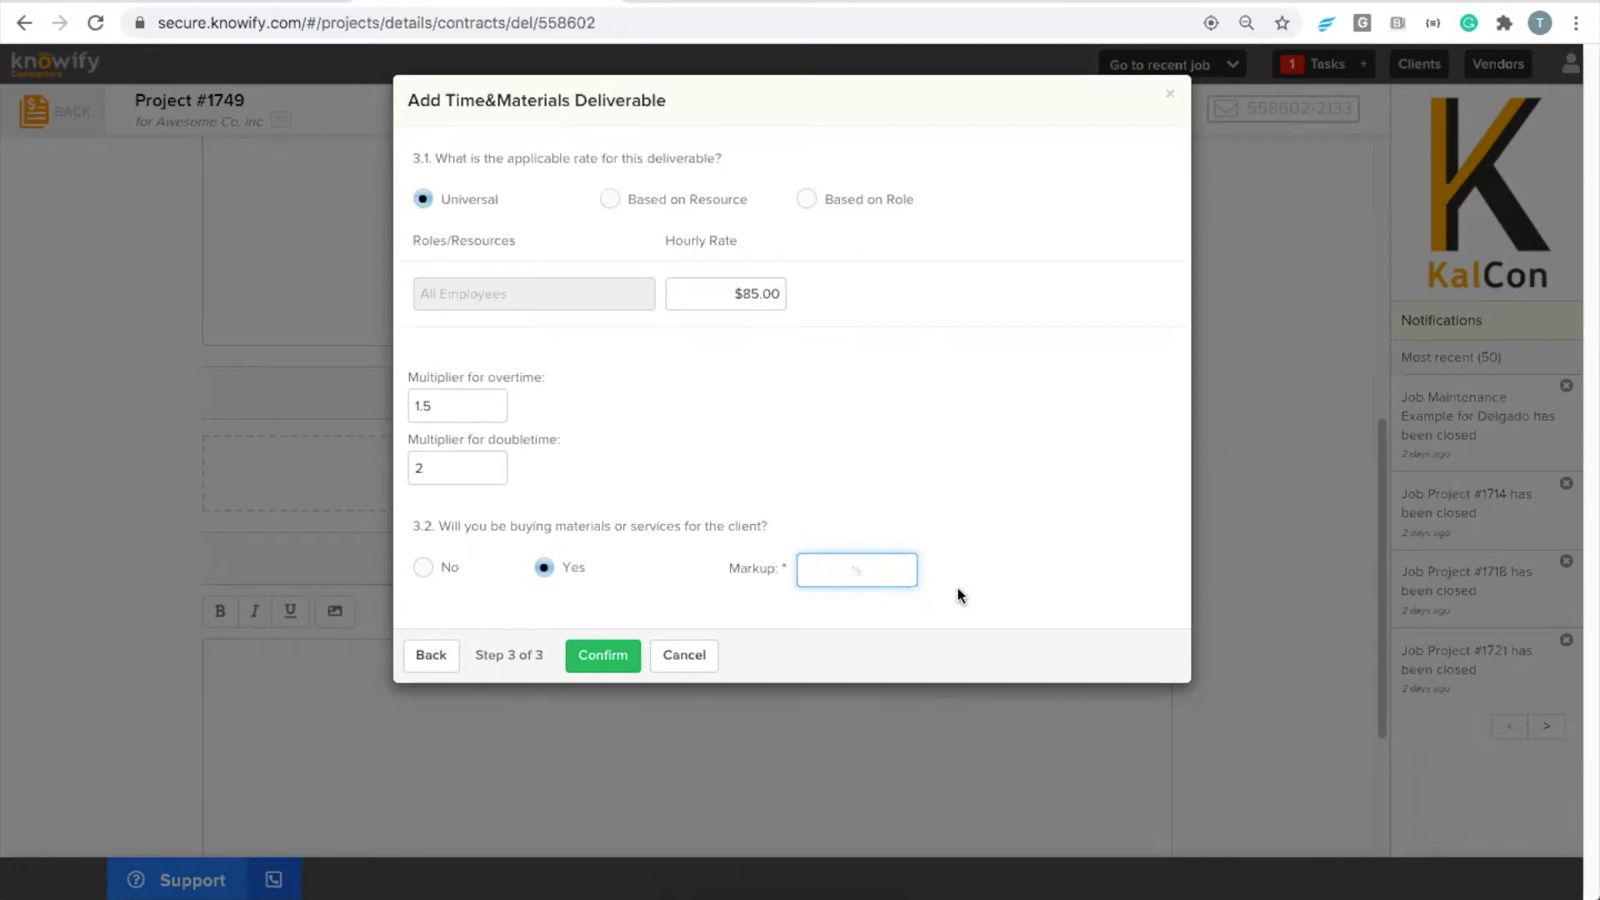
pyautogui.write('25')
pyautogui.click(992, 506)
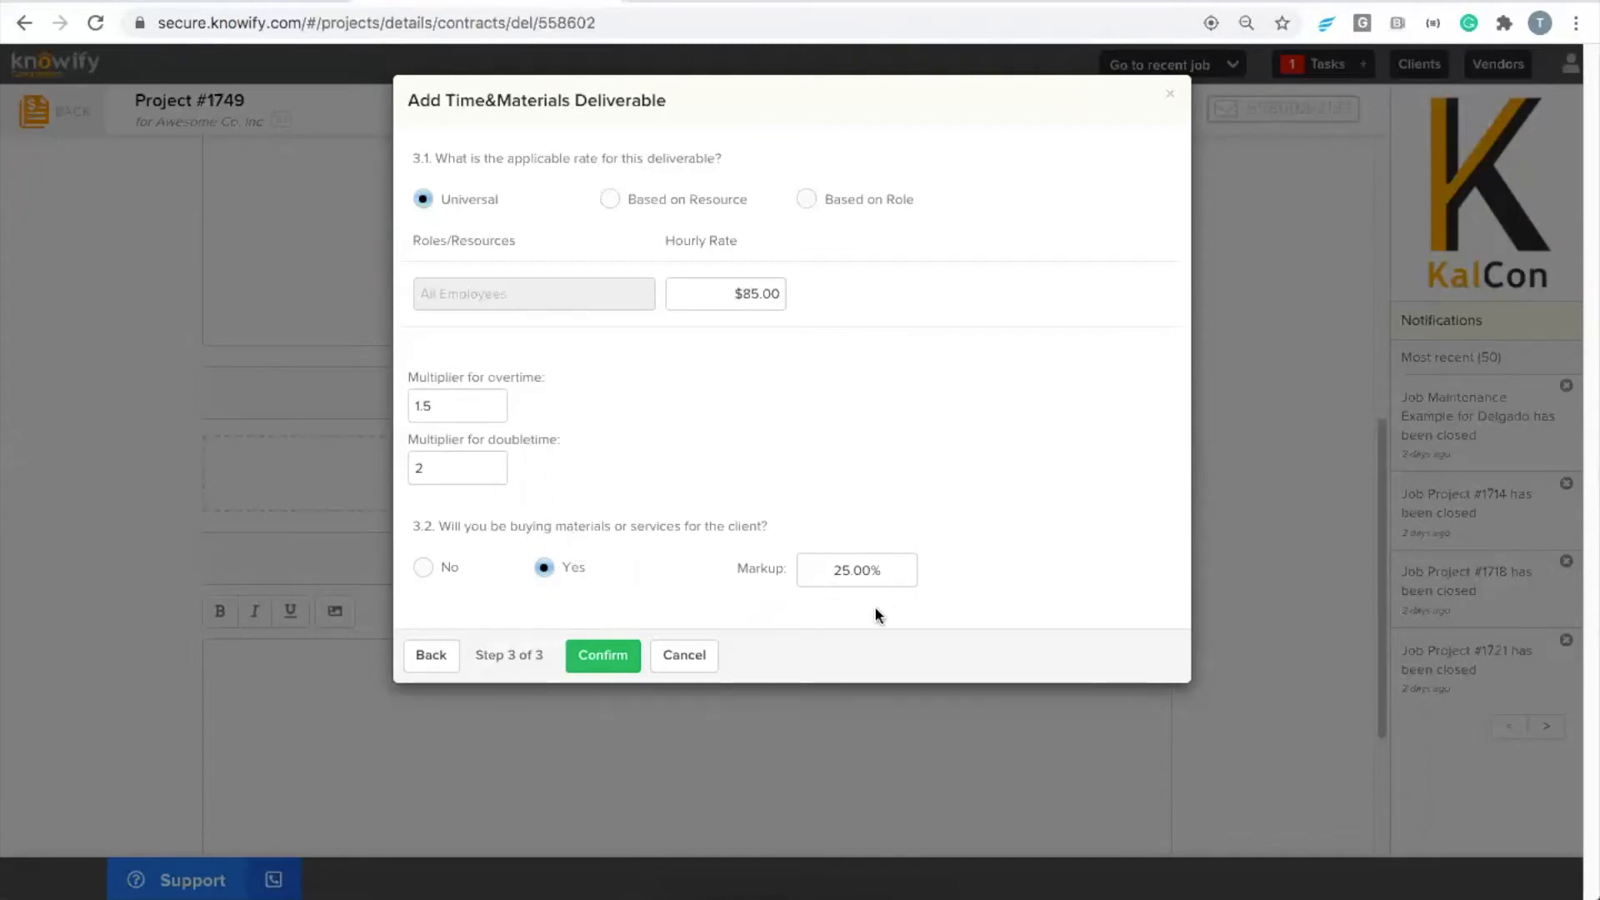
pyautogui.click(617, 658)
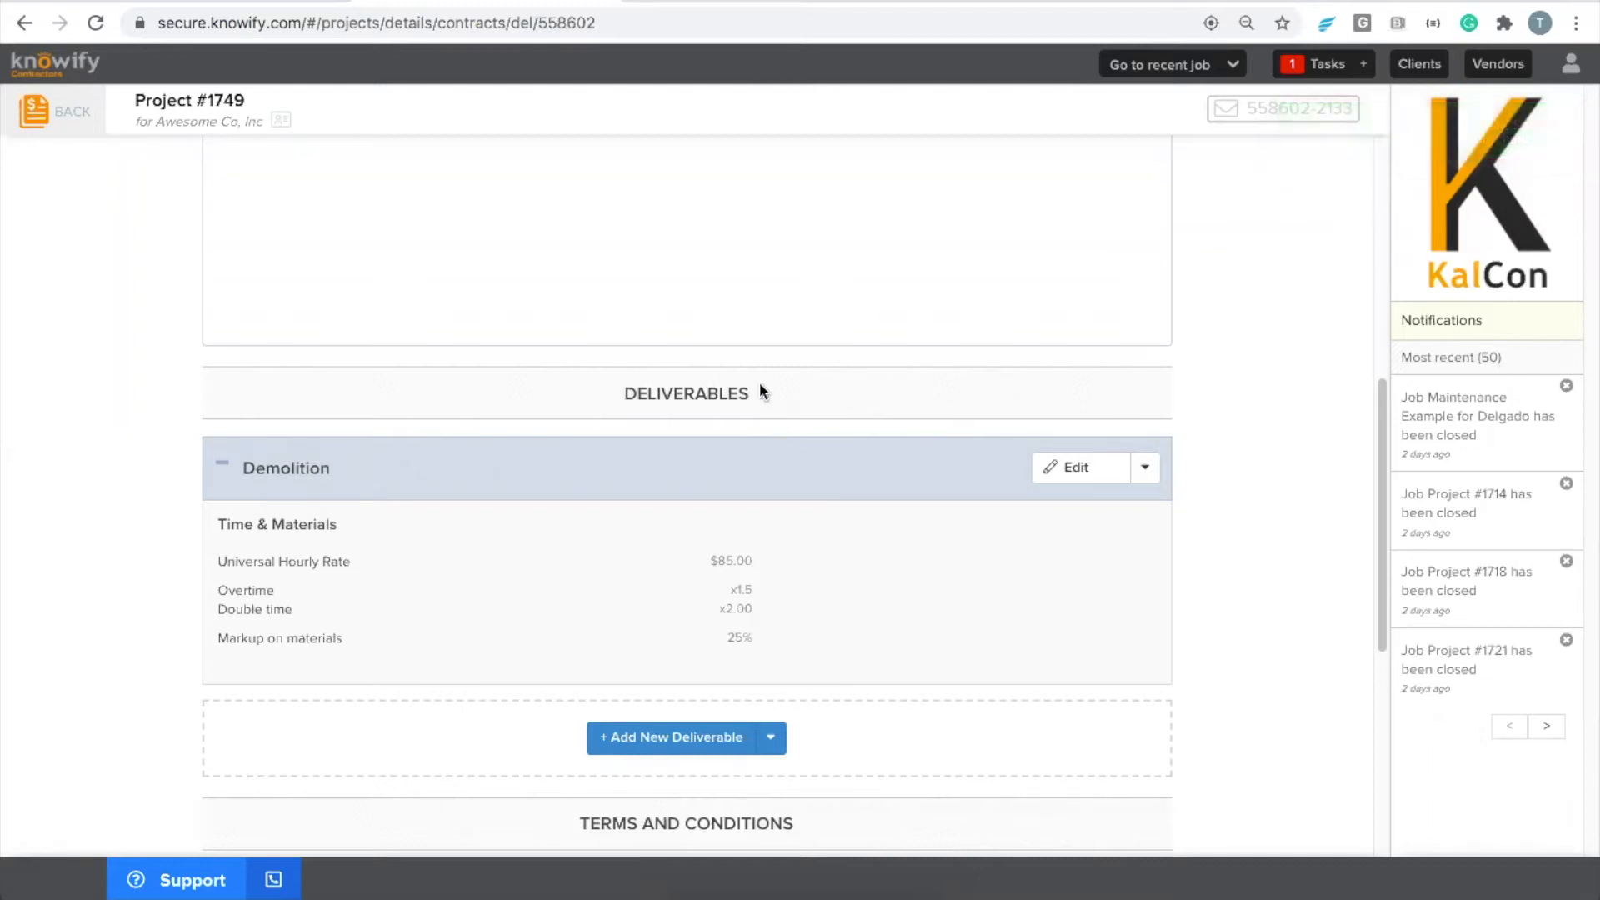
# - Start a new Fixed deliverable named Down Payment, leaving its description empty, and continue to its pricing
pyautogui.scroll(-3, 692, 492)
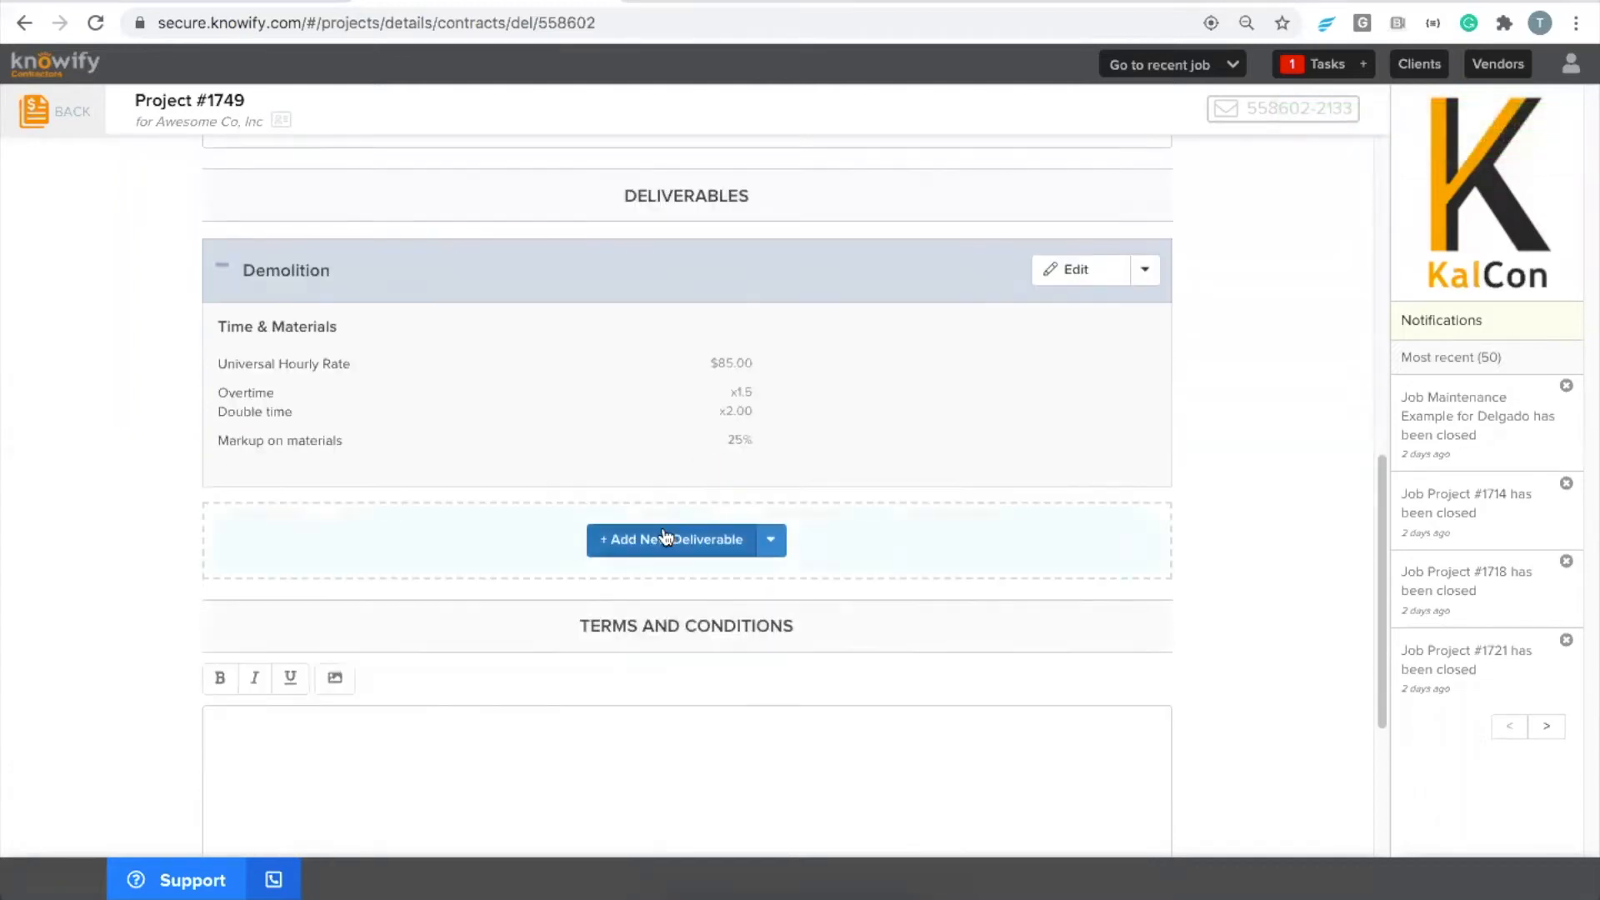
pyautogui.click(725, 540)
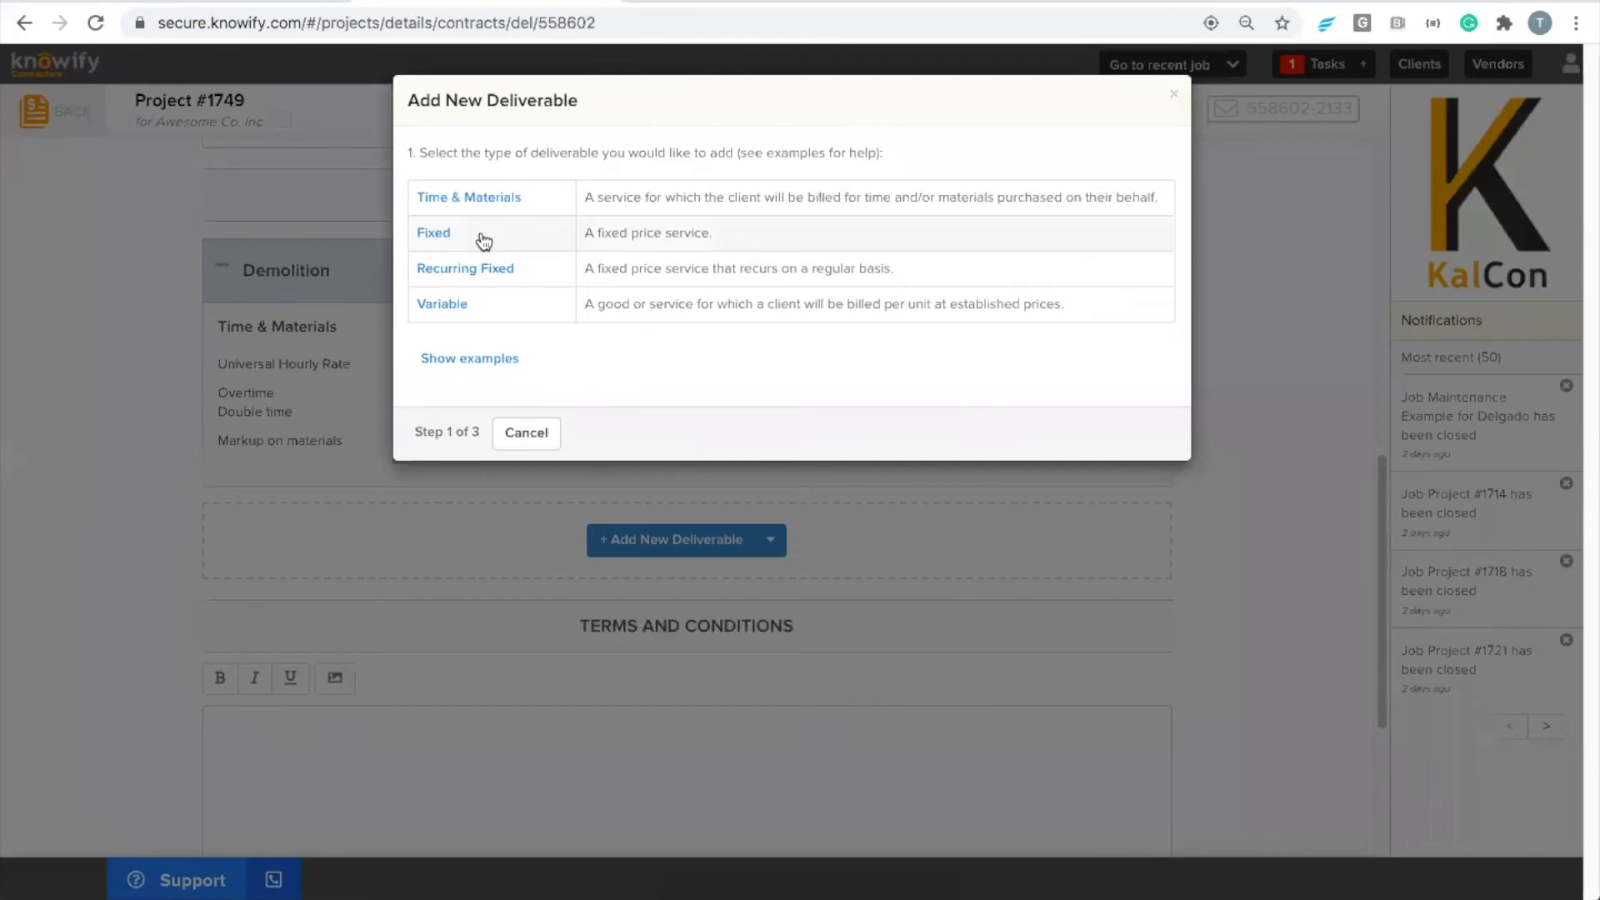
pyautogui.click(447, 240)
pyautogui.click(529, 185)
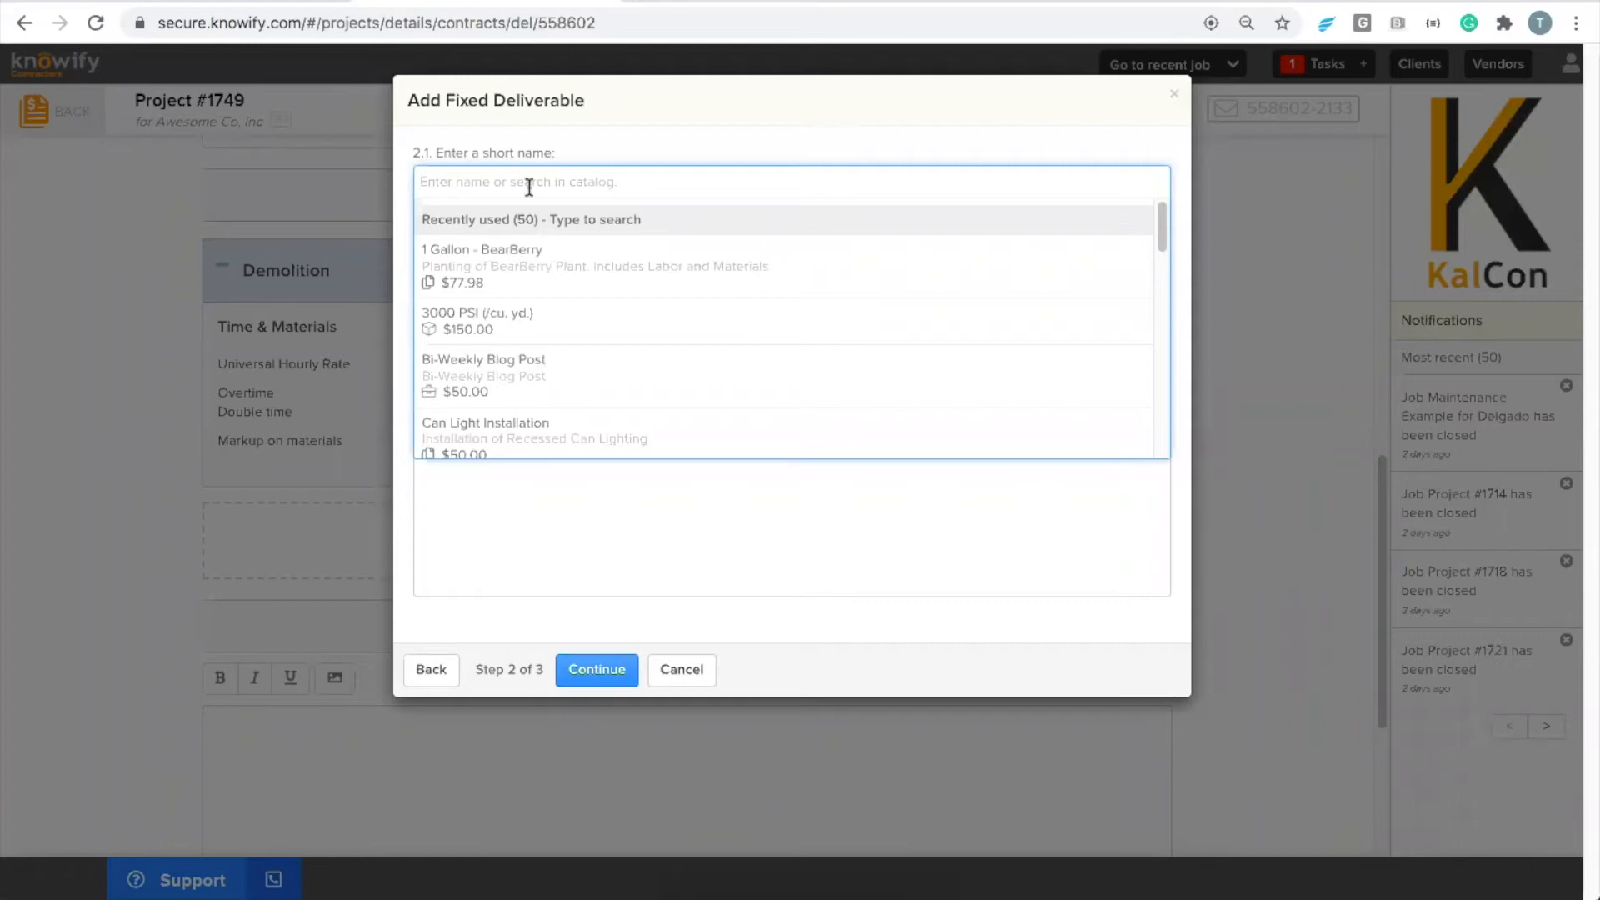
pyautogui.write('Down Payment')
pyautogui.click(546, 314)
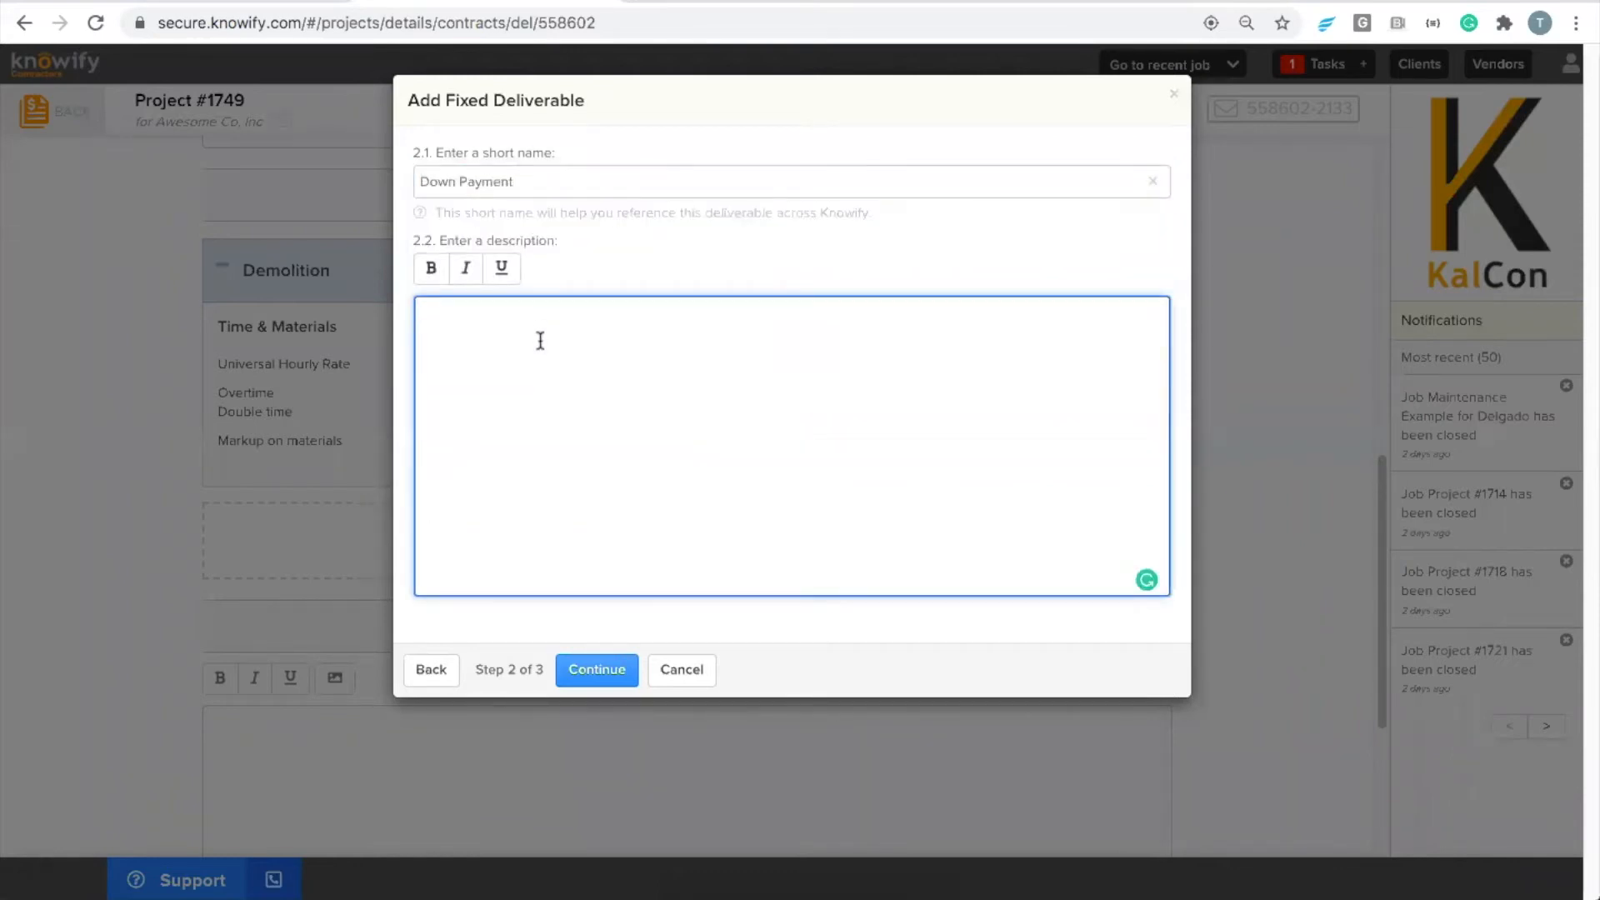
pyautogui.click(597, 669)
# - Bill $1,000.00 for the Down Payment, due on signing, and confirm the deliverable
pyautogui.click(507, 207)
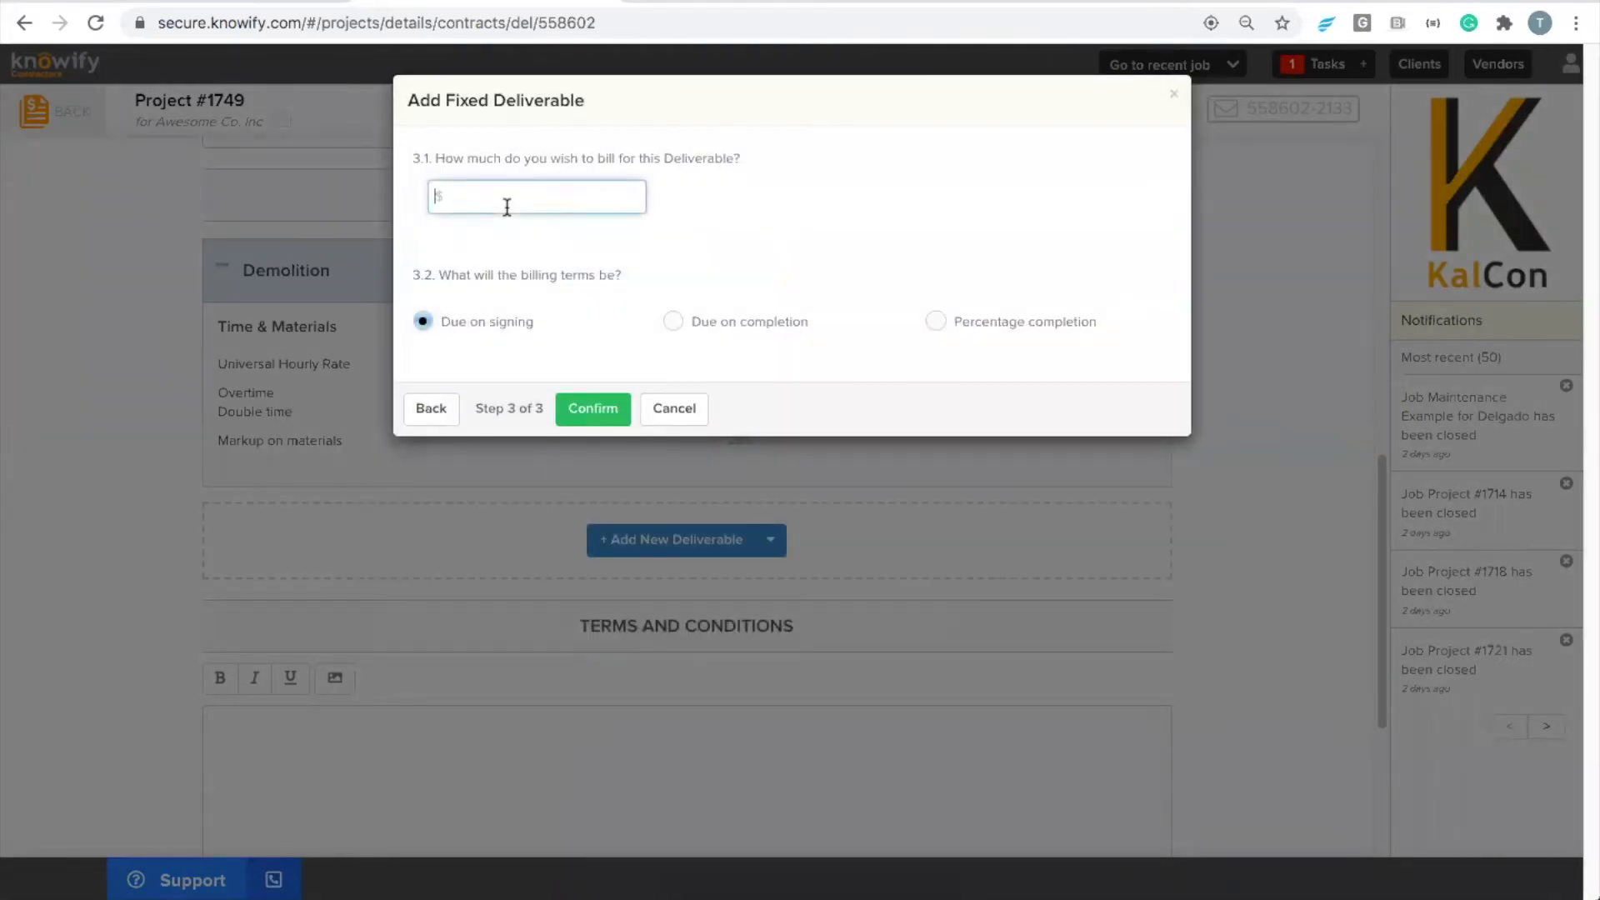
pyautogui.write('1000')
pyautogui.click(464, 269)
pyautogui.click(779, 325)
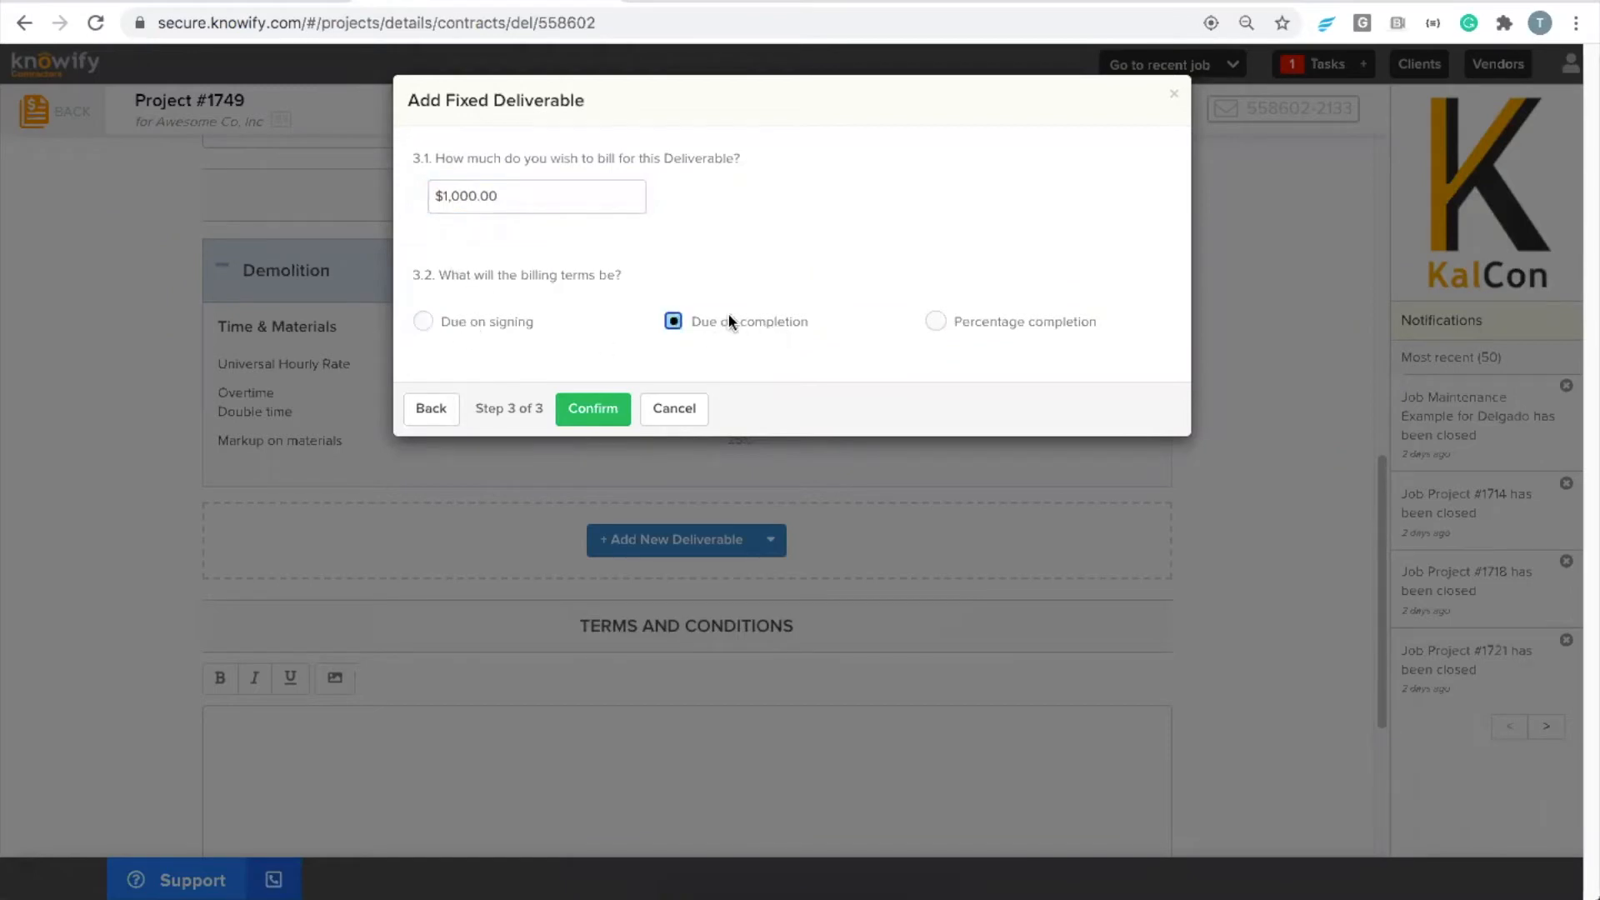
pyautogui.click(955, 327)
pyautogui.click(518, 326)
pyautogui.click(575, 412)
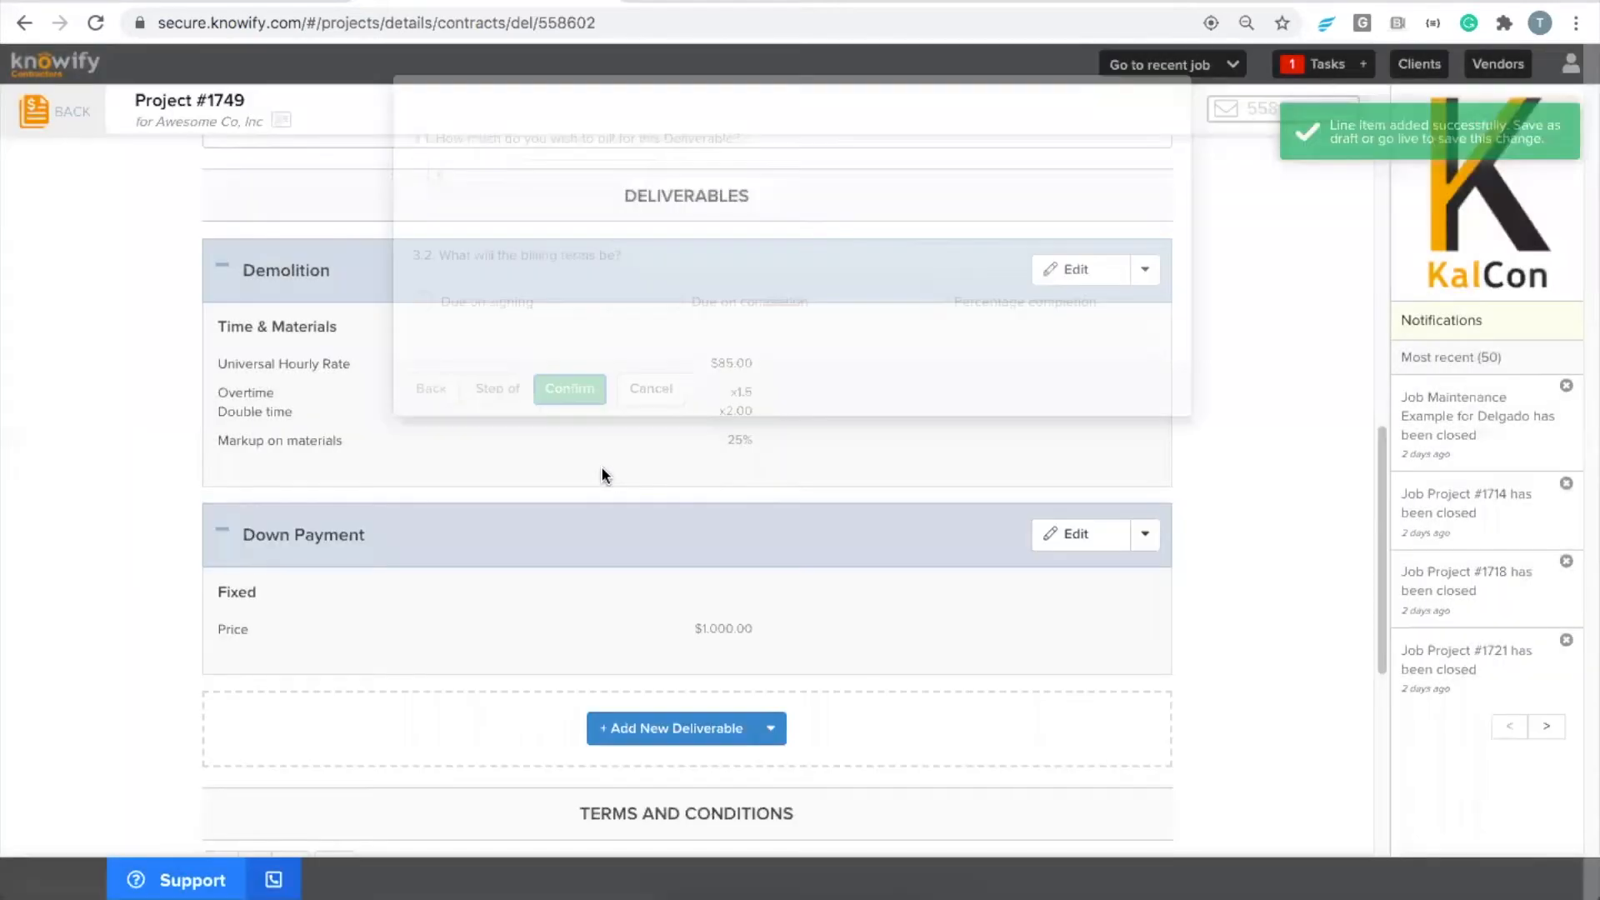
# - Move the Down Payment deliverable above Demolition
pyautogui.click(1155, 546)
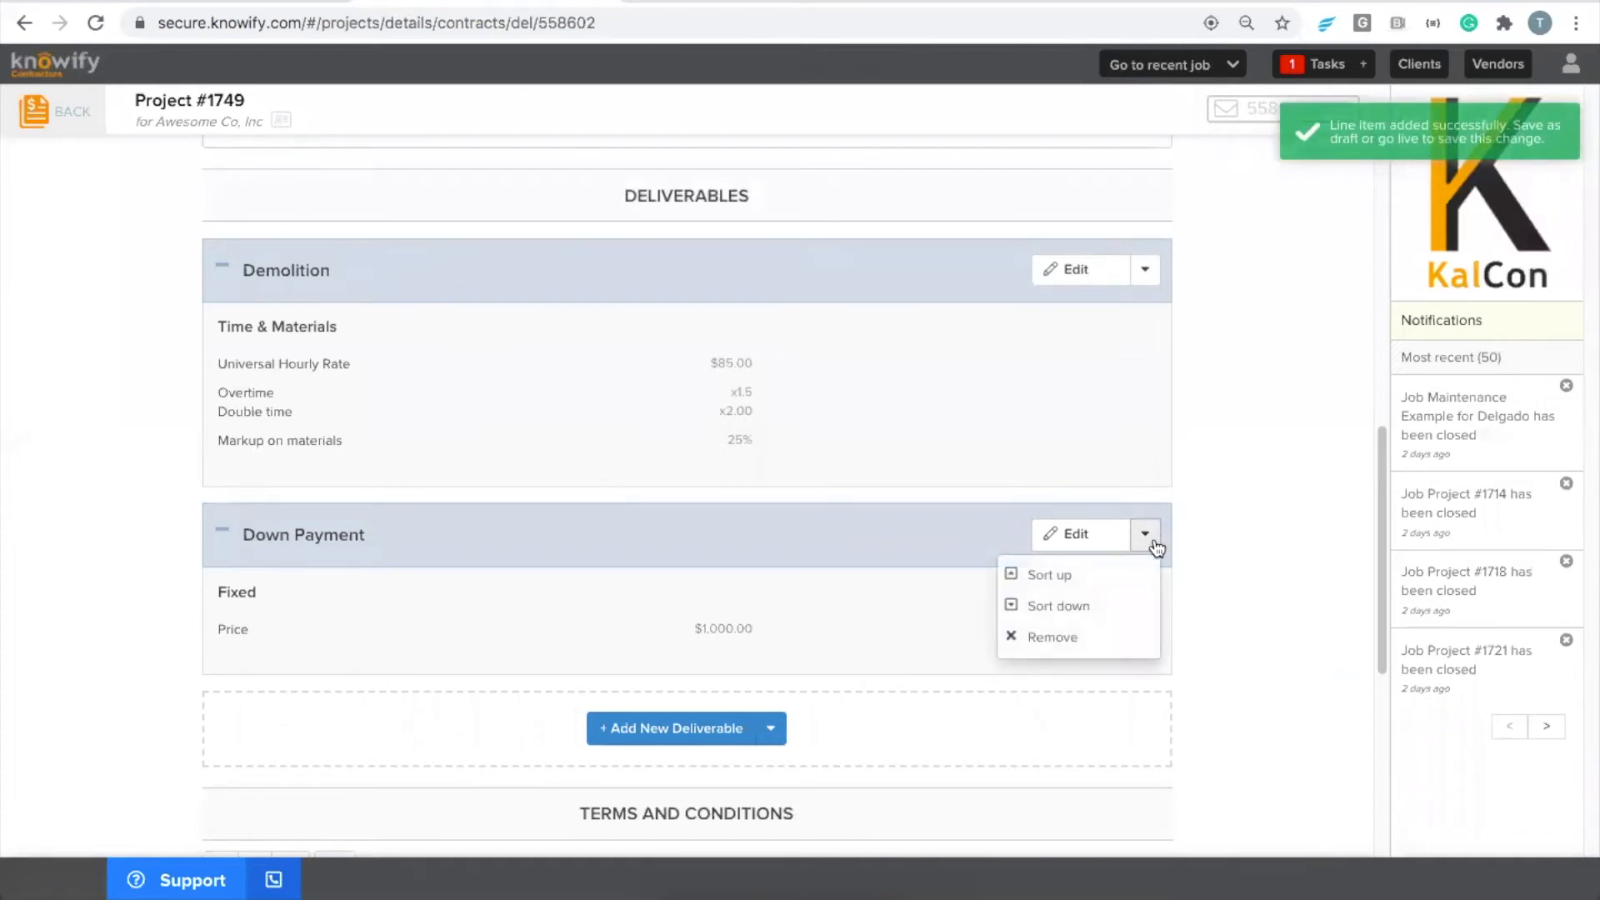
pyautogui.click(1061, 574)
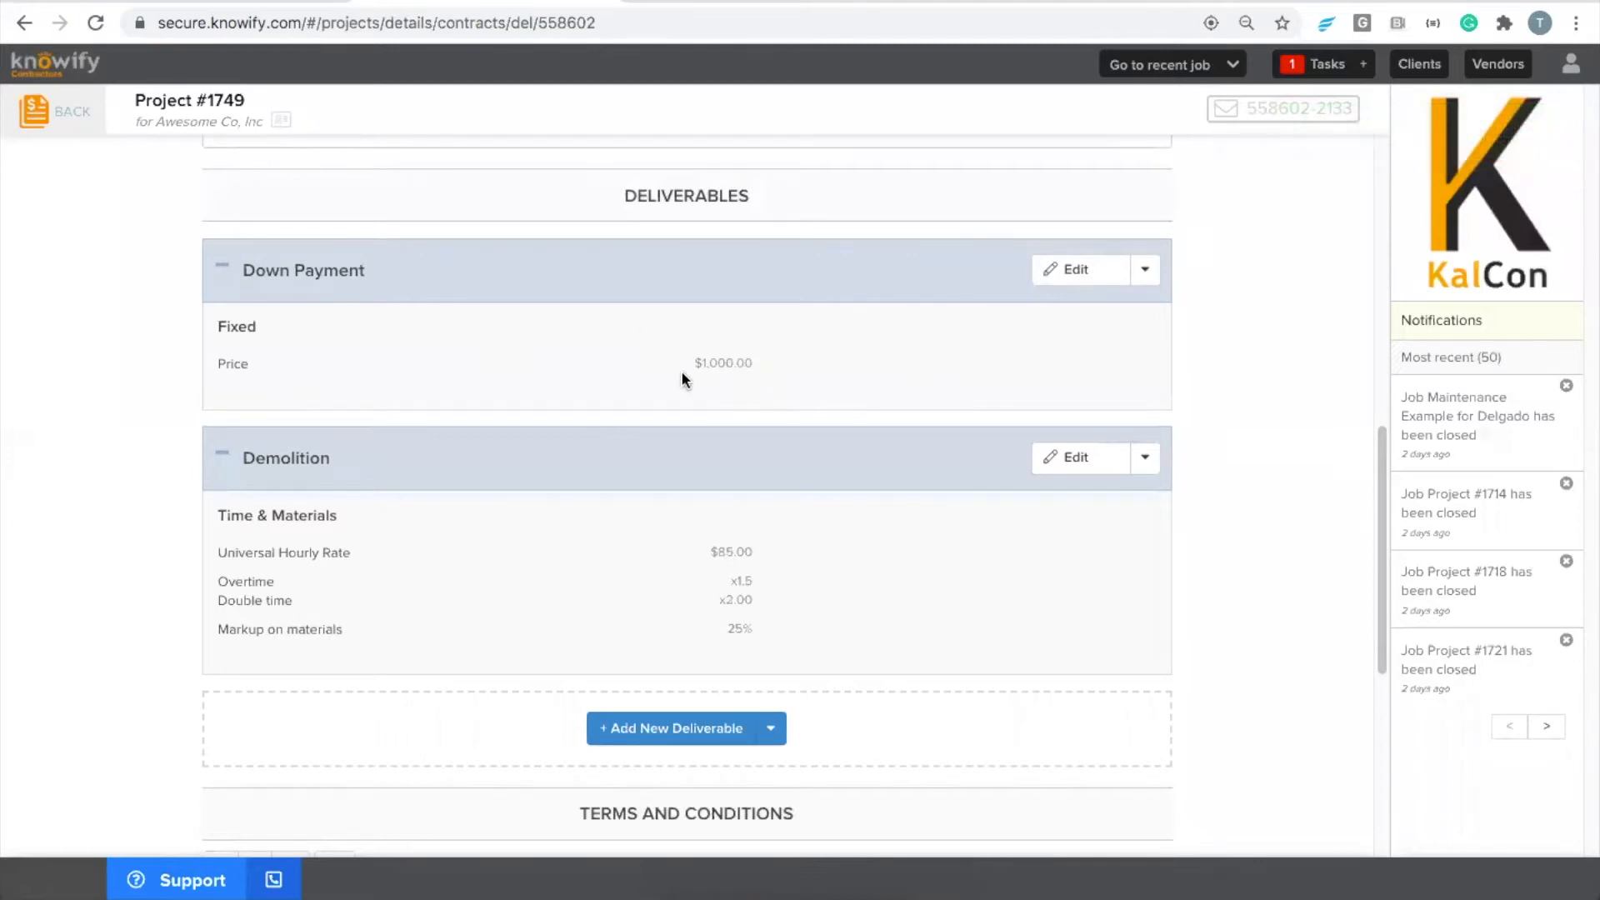
pyautogui.moveTo(690, 363); pyautogui.dragTo(803, 363)
pyautogui.click(805, 367)
# - Start a new Recurring Fixed deliverable named Retainer, without a description, and continue to its pricing
pyautogui.click(632, 730)
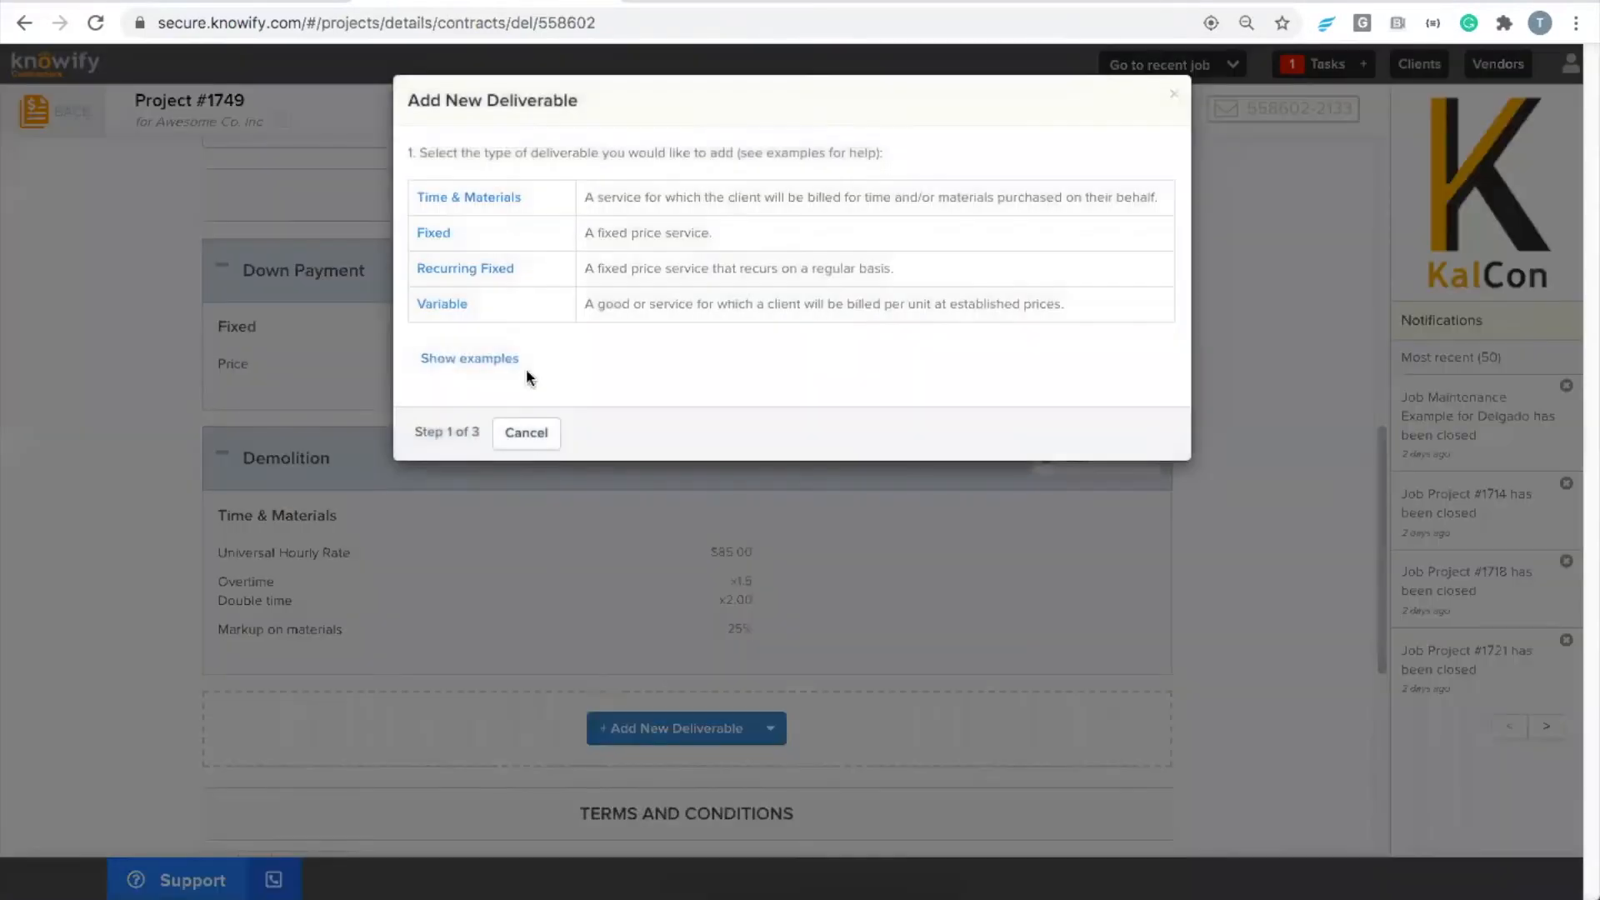
pyautogui.click(495, 283)
pyautogui.click(503, 197)
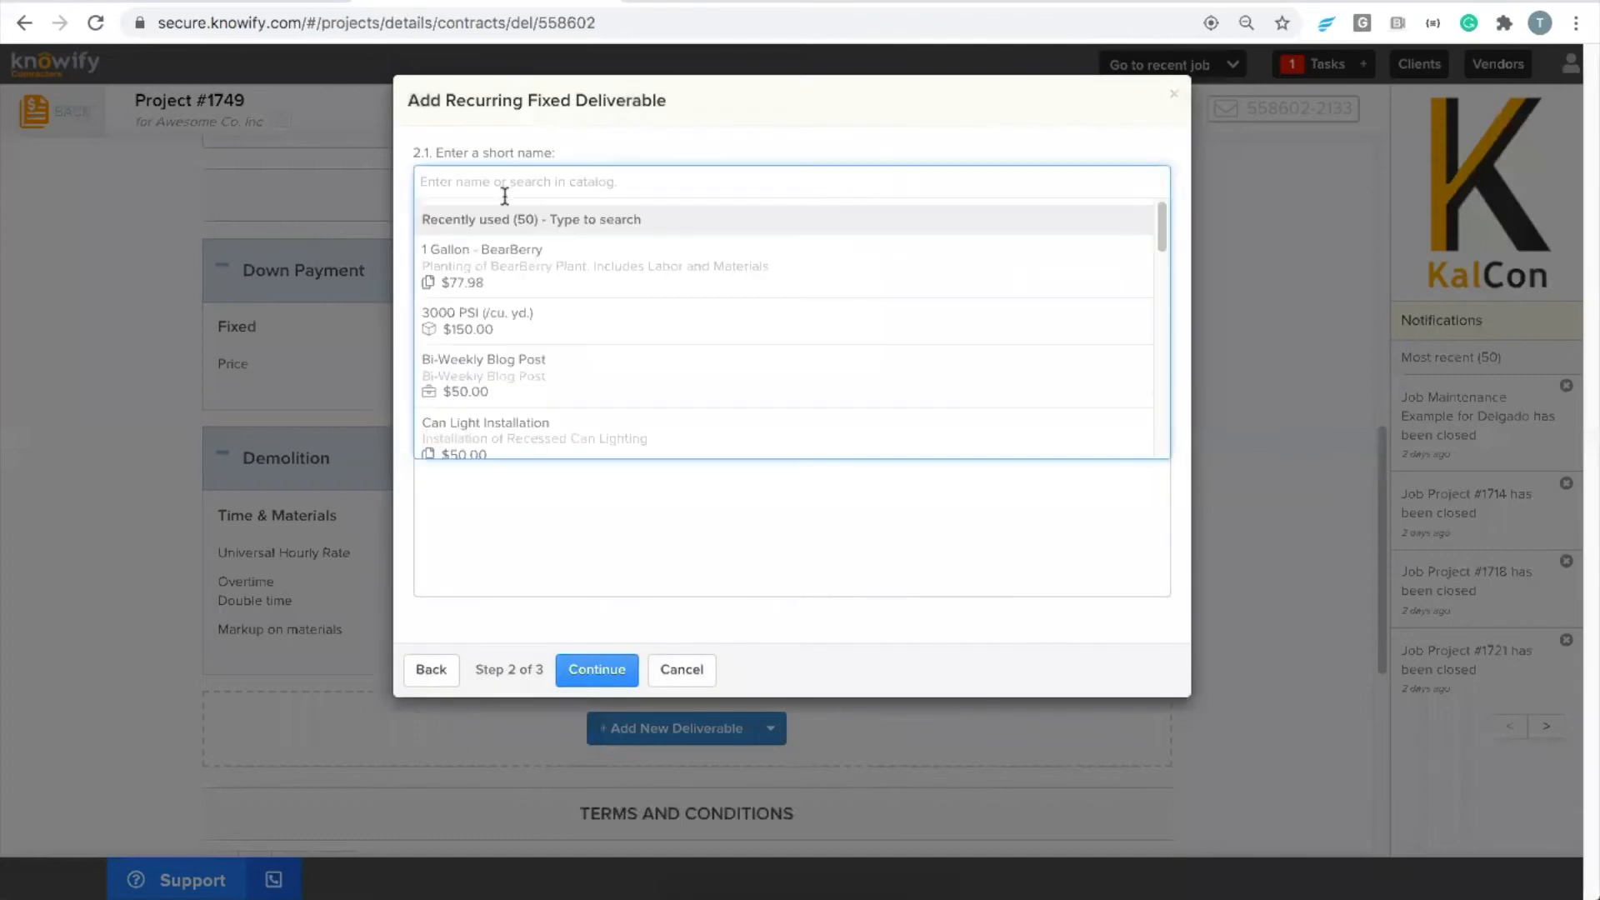
pyautogui.write('Retainer')
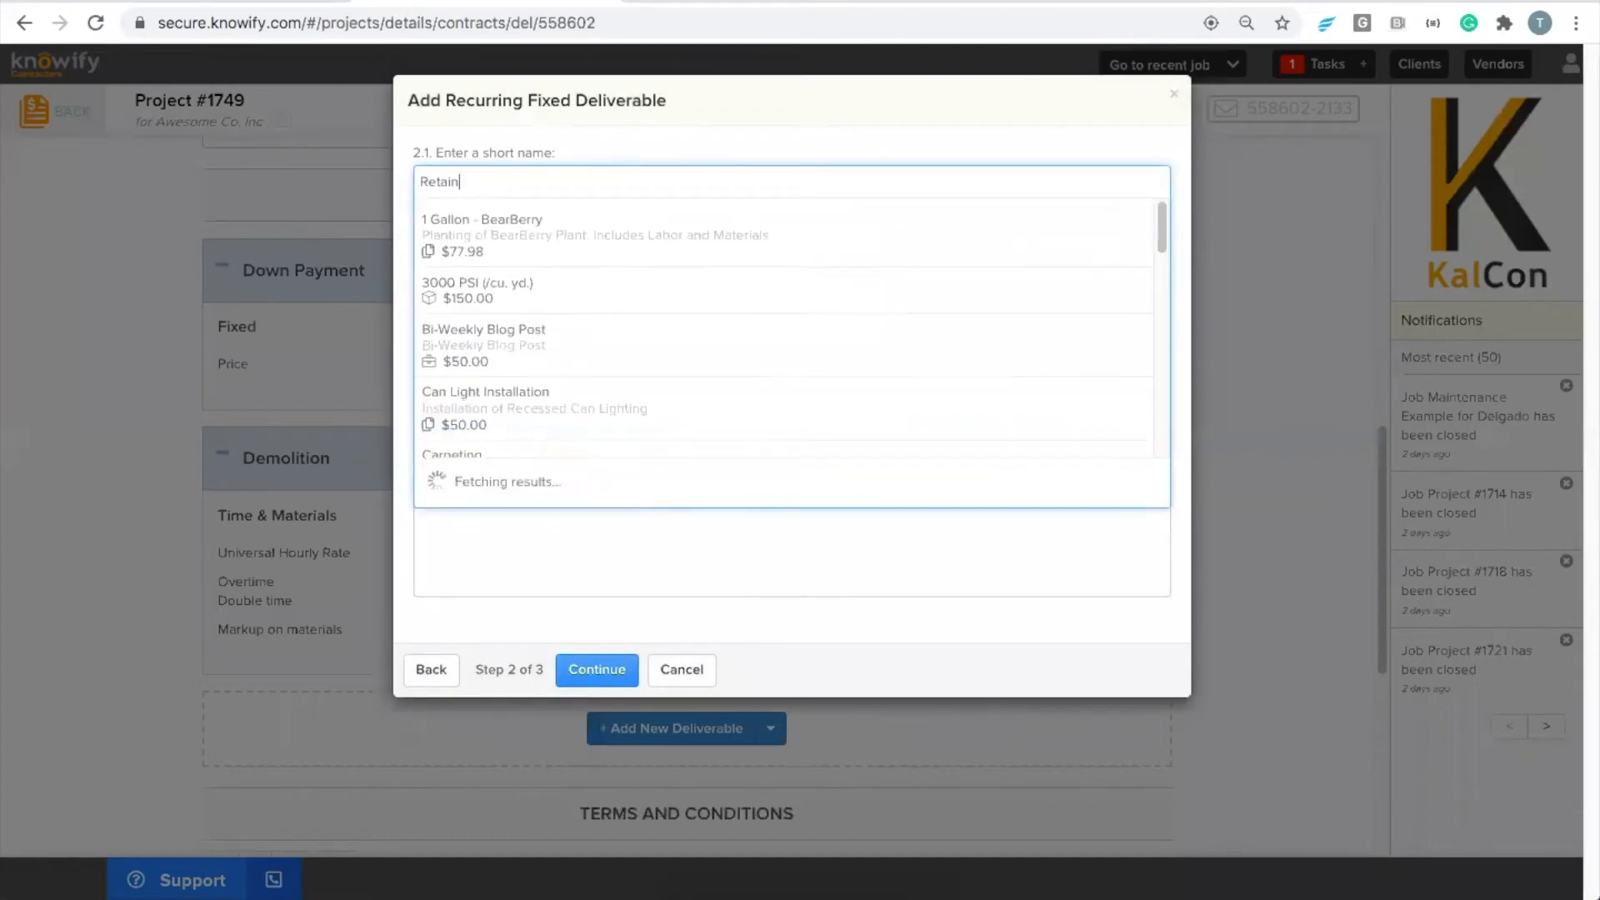
pyautogui.press('Tab')
pyautogui.click(607, 667)
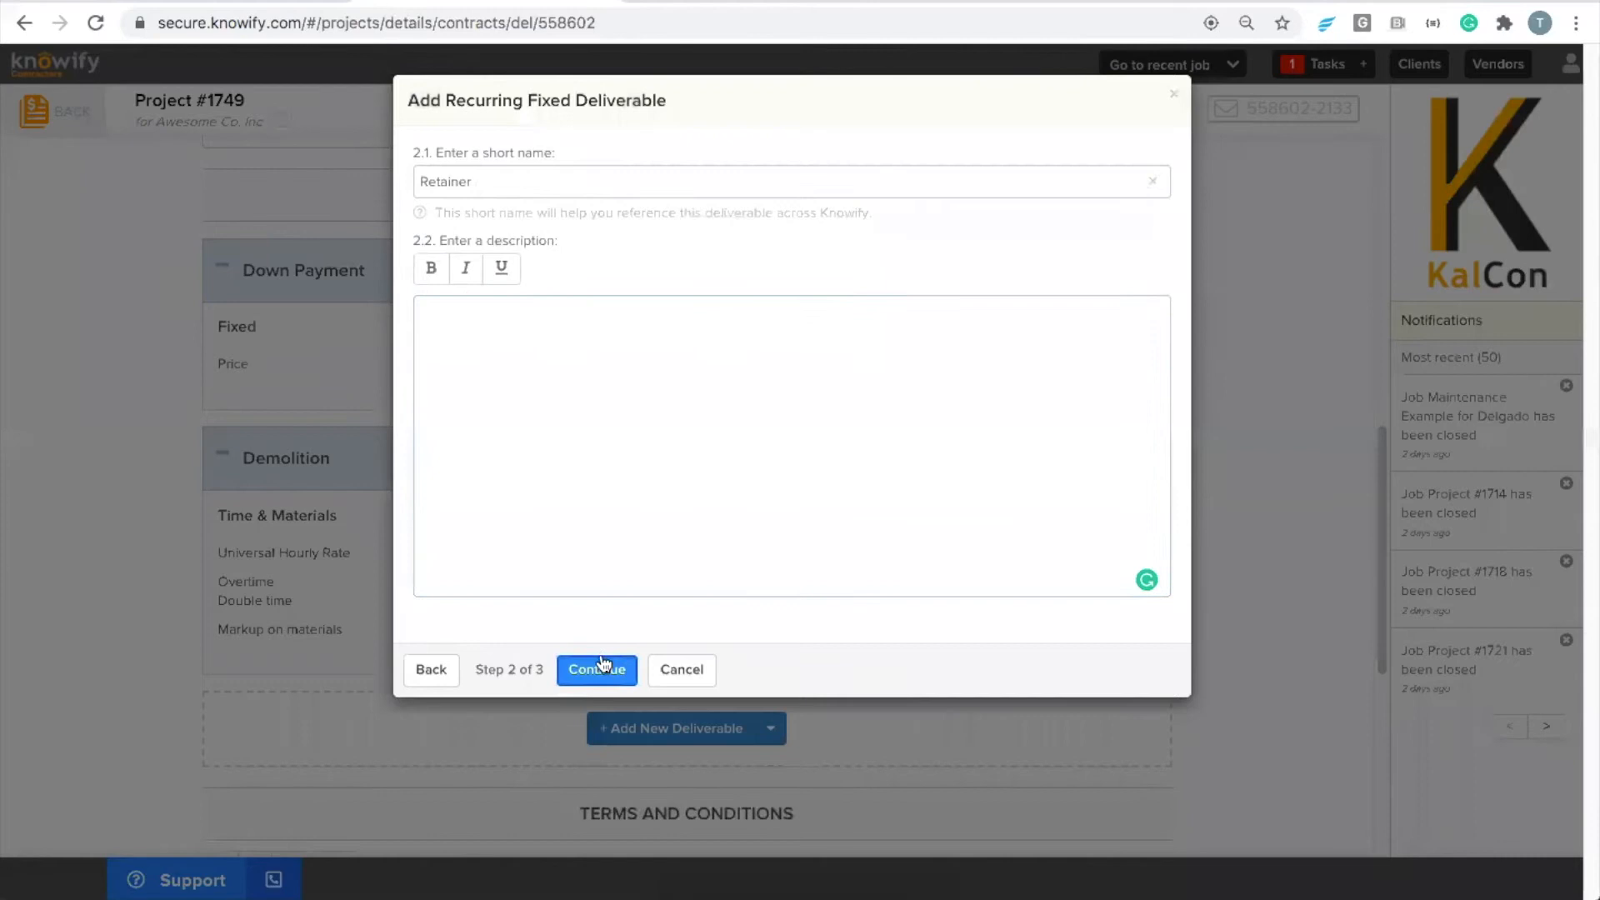
# - Confirm the Retainer at $100.00 with monthly billing and move it above Demolition
pyautogui.click(588, 170)
pyautogui.write('100')
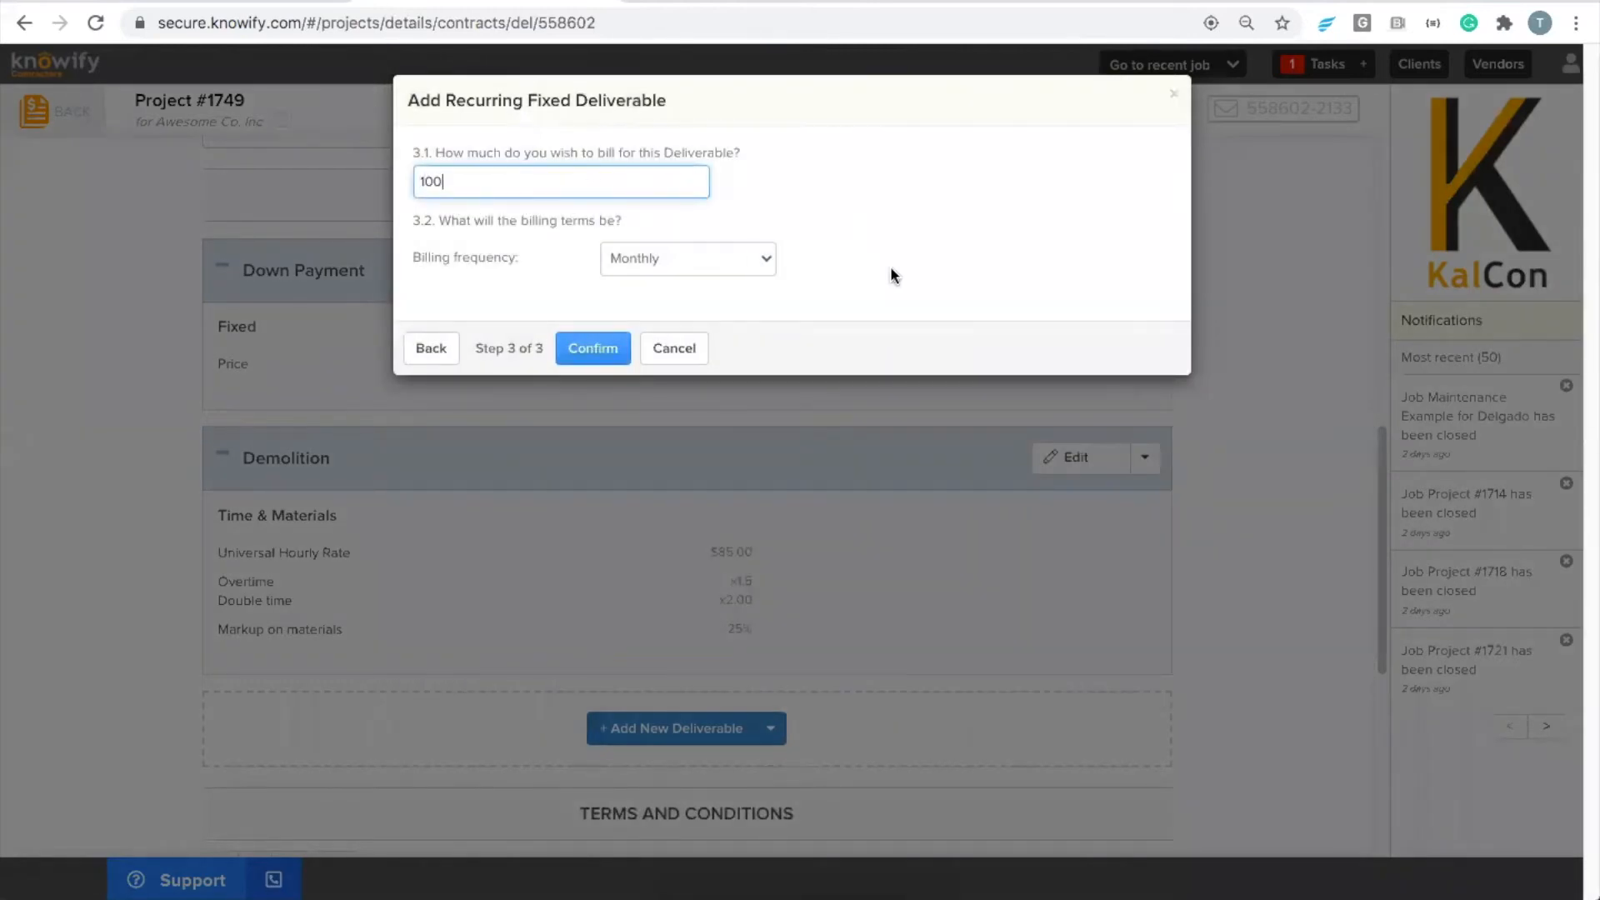
pyautogui.click(933, 250)
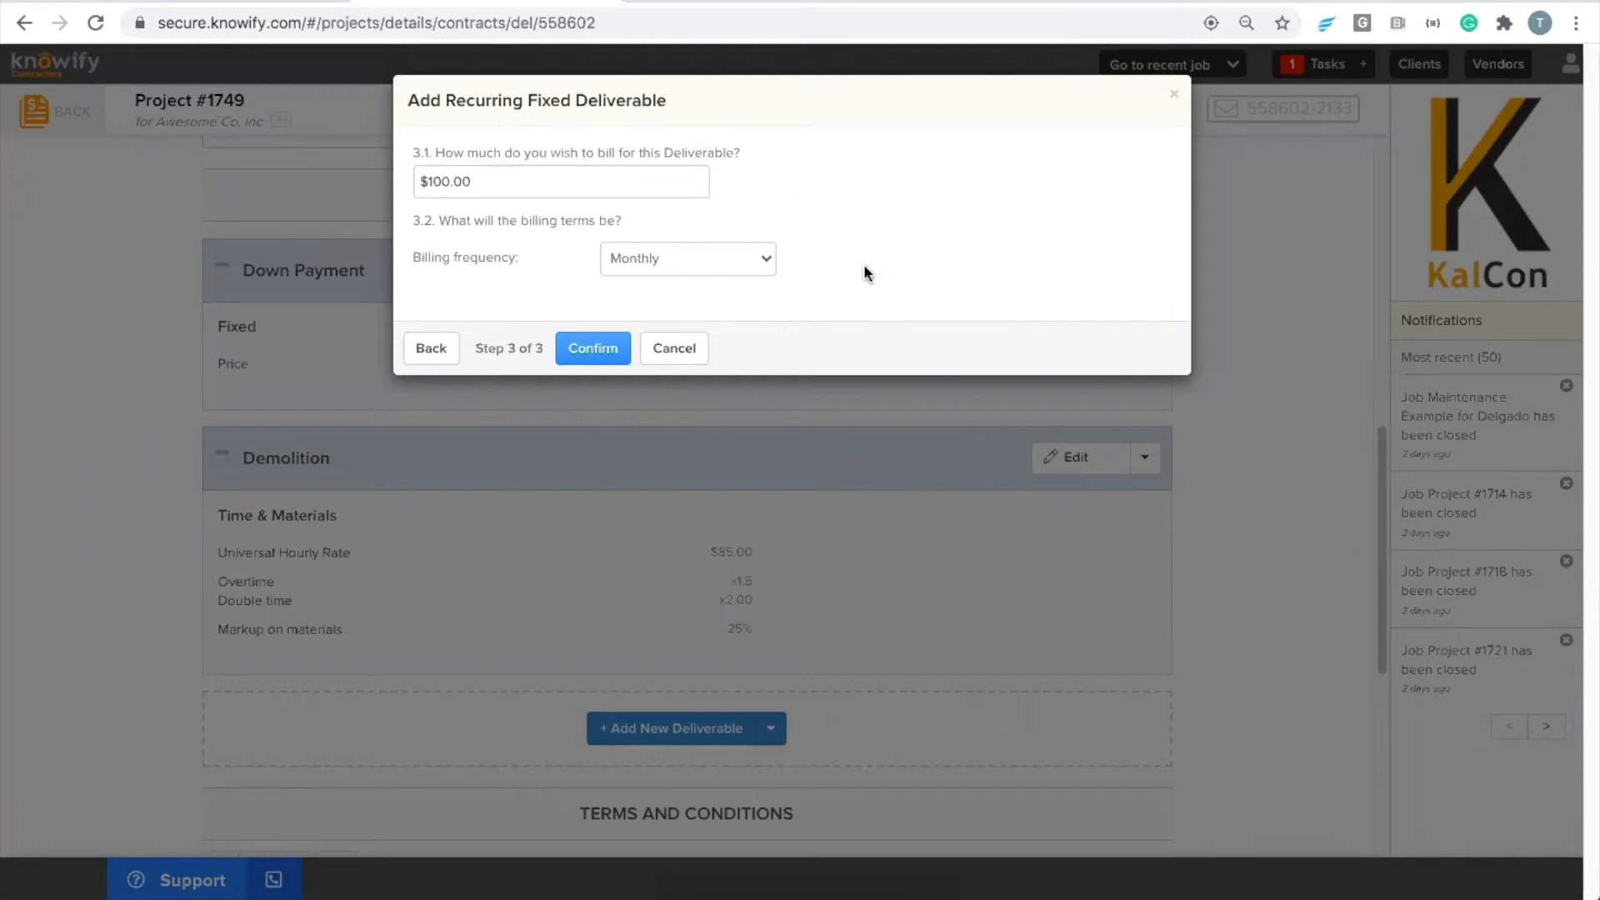
pyautogui.click(592, 352)
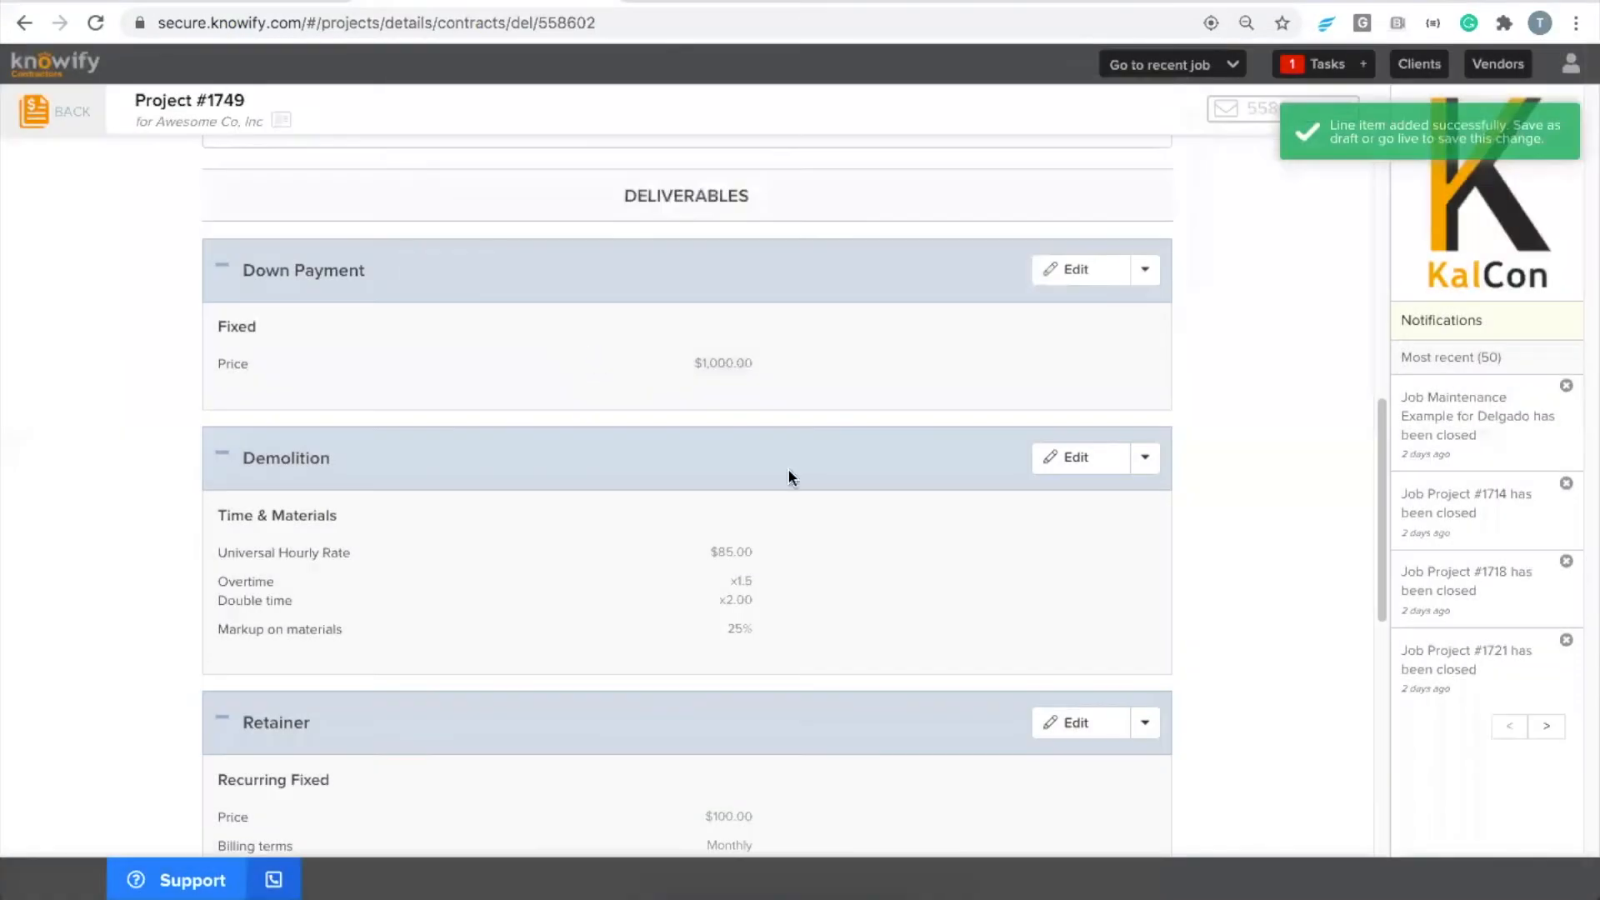
pyautogui.click(1145, 722)
pyautogui.click(1072, 769)
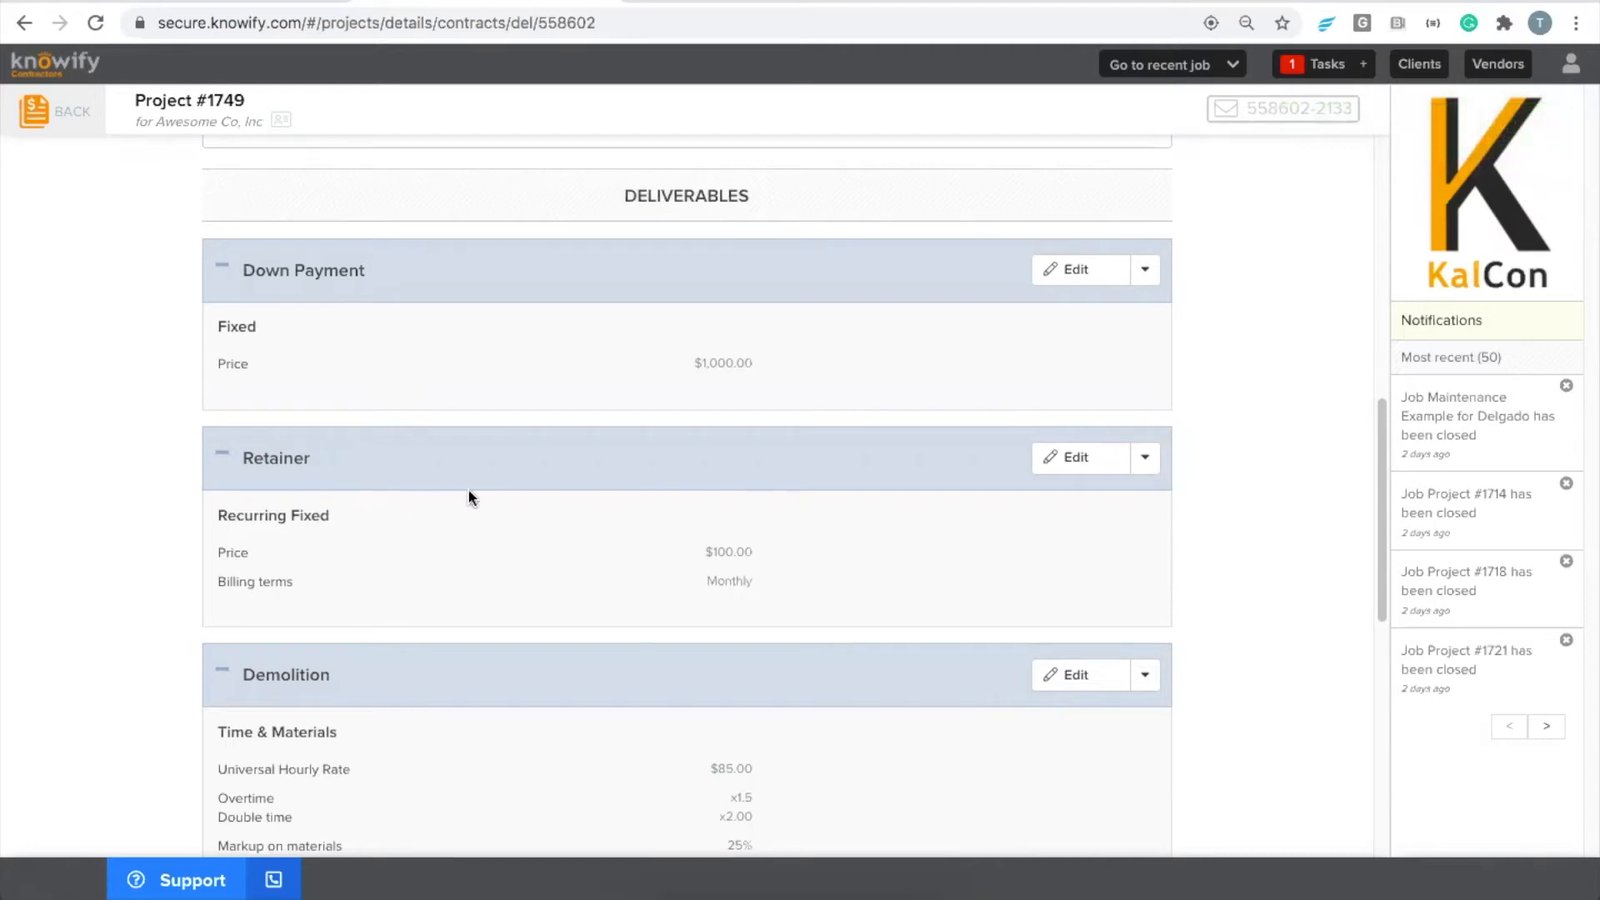
# - Start a new Variable deliverable named Lamp Post Installed, without a description, and continue to its pricing
pyautogui.scroll(-4, 587, 457)
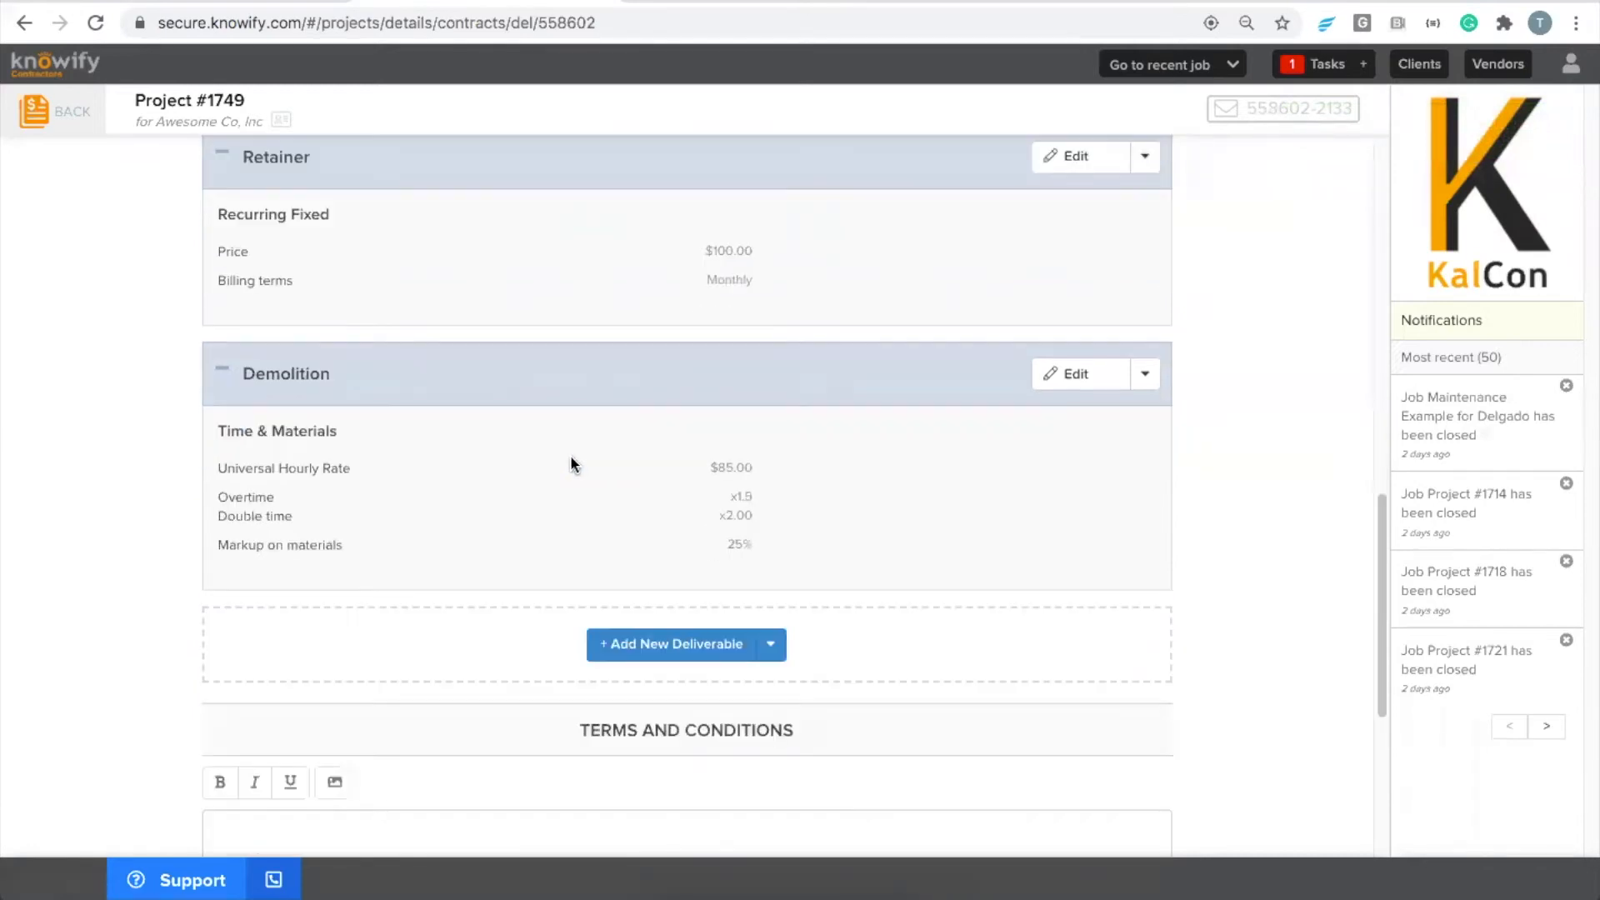
pyautogui.click(665, 659)
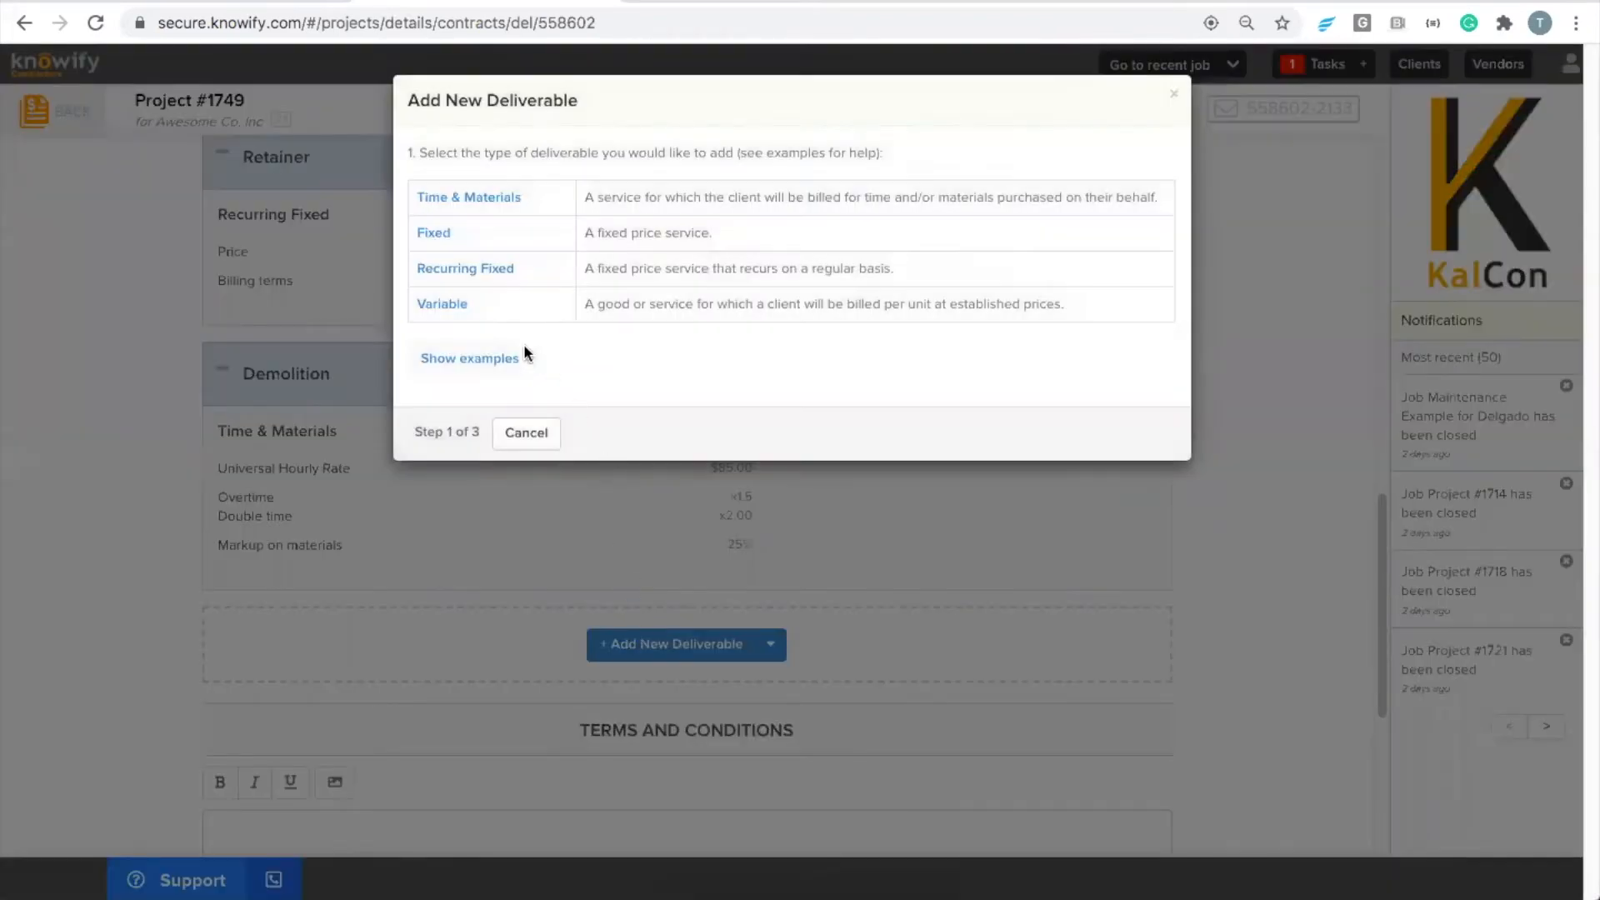
pyautogui.click(454, 314)
pyautogui.click(553, 187)
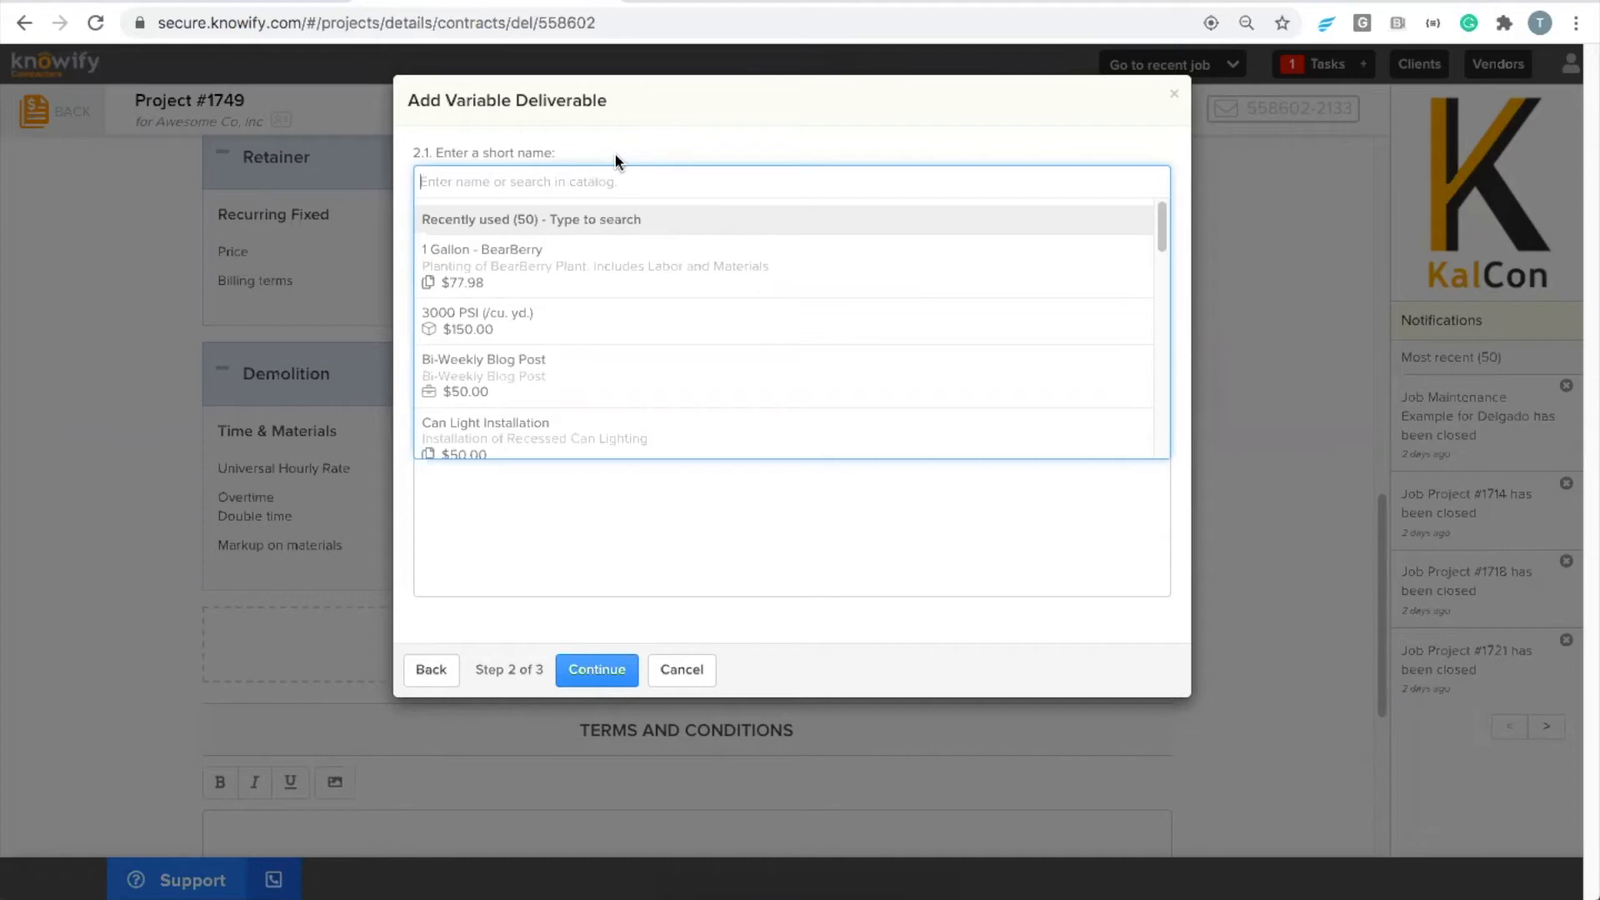
pyautogui.write('Lamppo')
pyautogui.press('BackSpace')
pyautogui.press('BackSpace')
pyautogui.write('Post Installed')
pyautogui.click(667, 366)
pyautogui.click(608, 666)
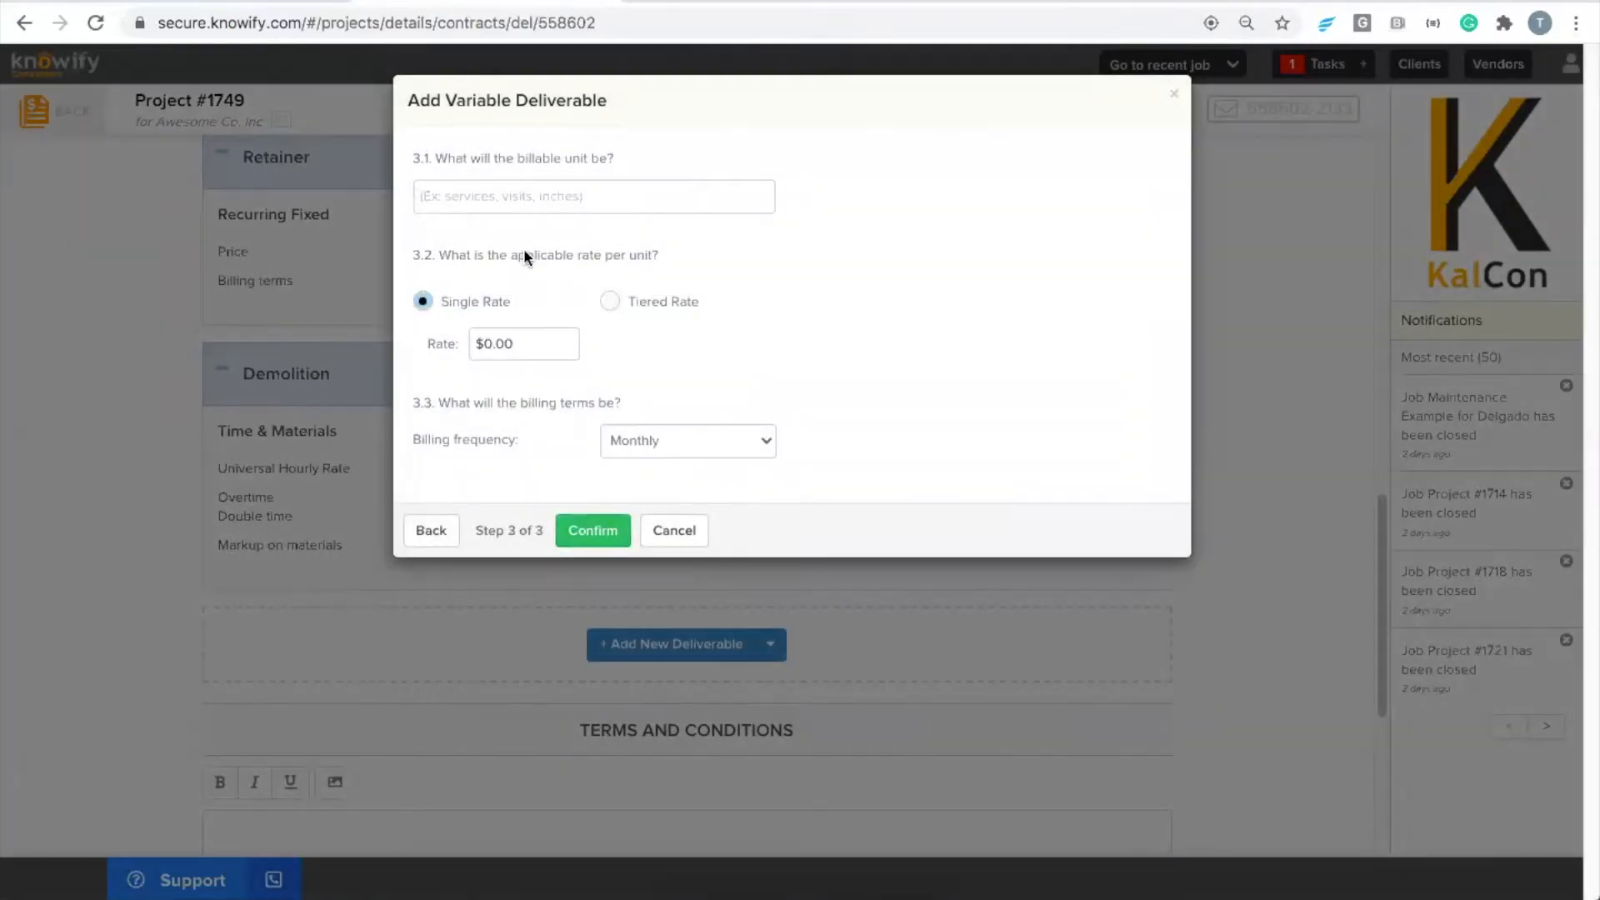
# - Set the billable unit to post at a single rate of $1,200.00, billed monthly, and confirm the deliverable
pyautogui.click(516, 191)
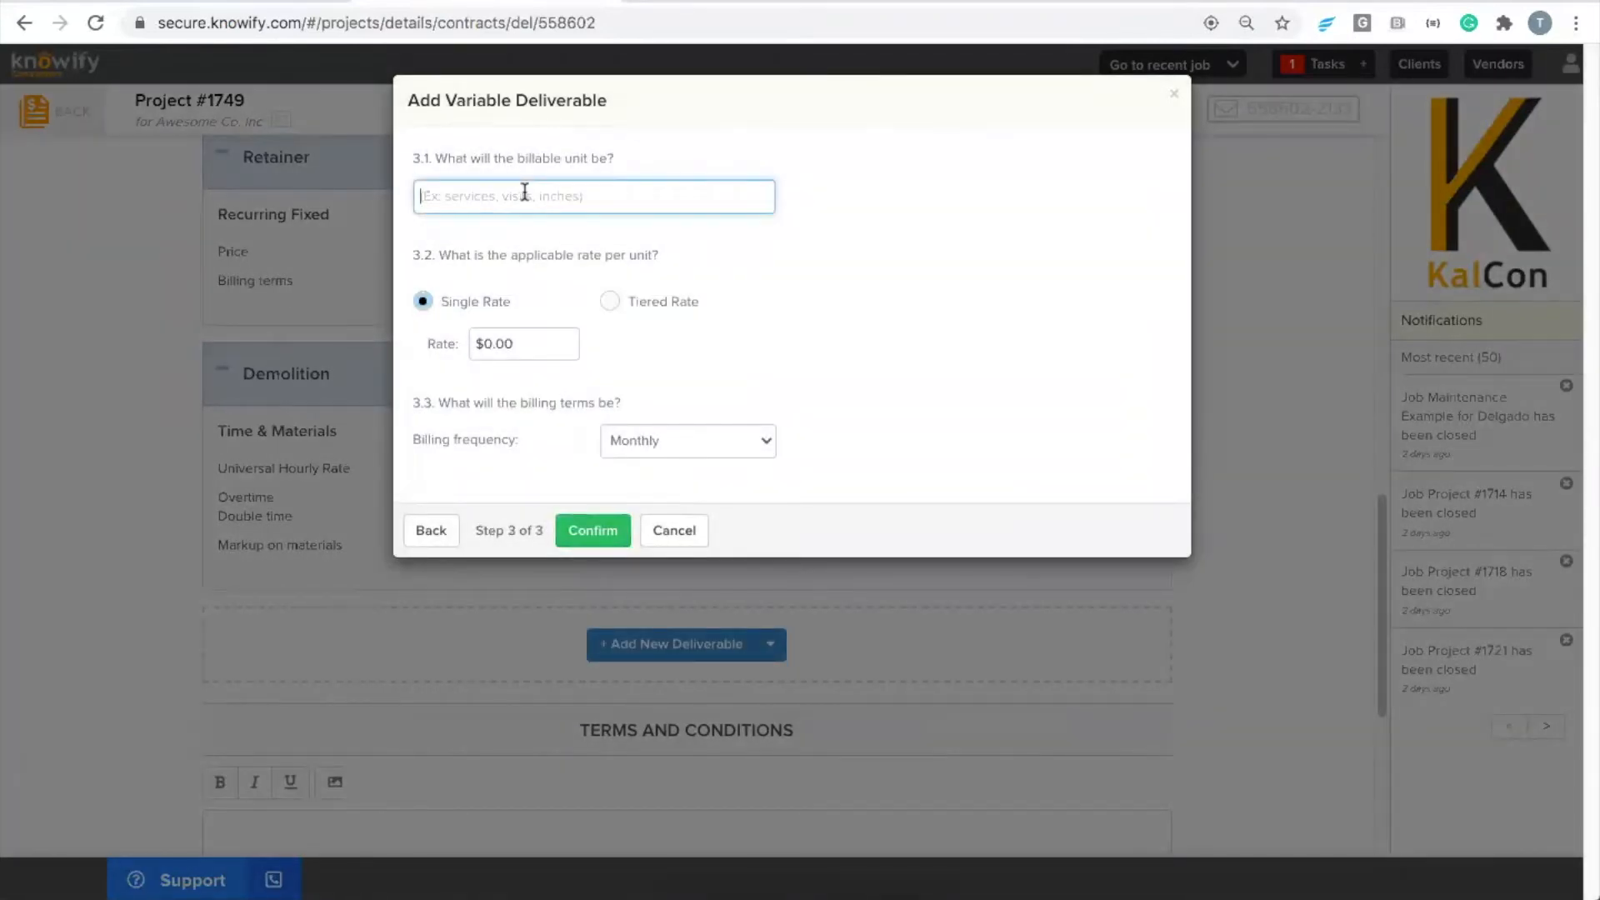
pyautogui.write('post')
pyautogui.click(546, 343)
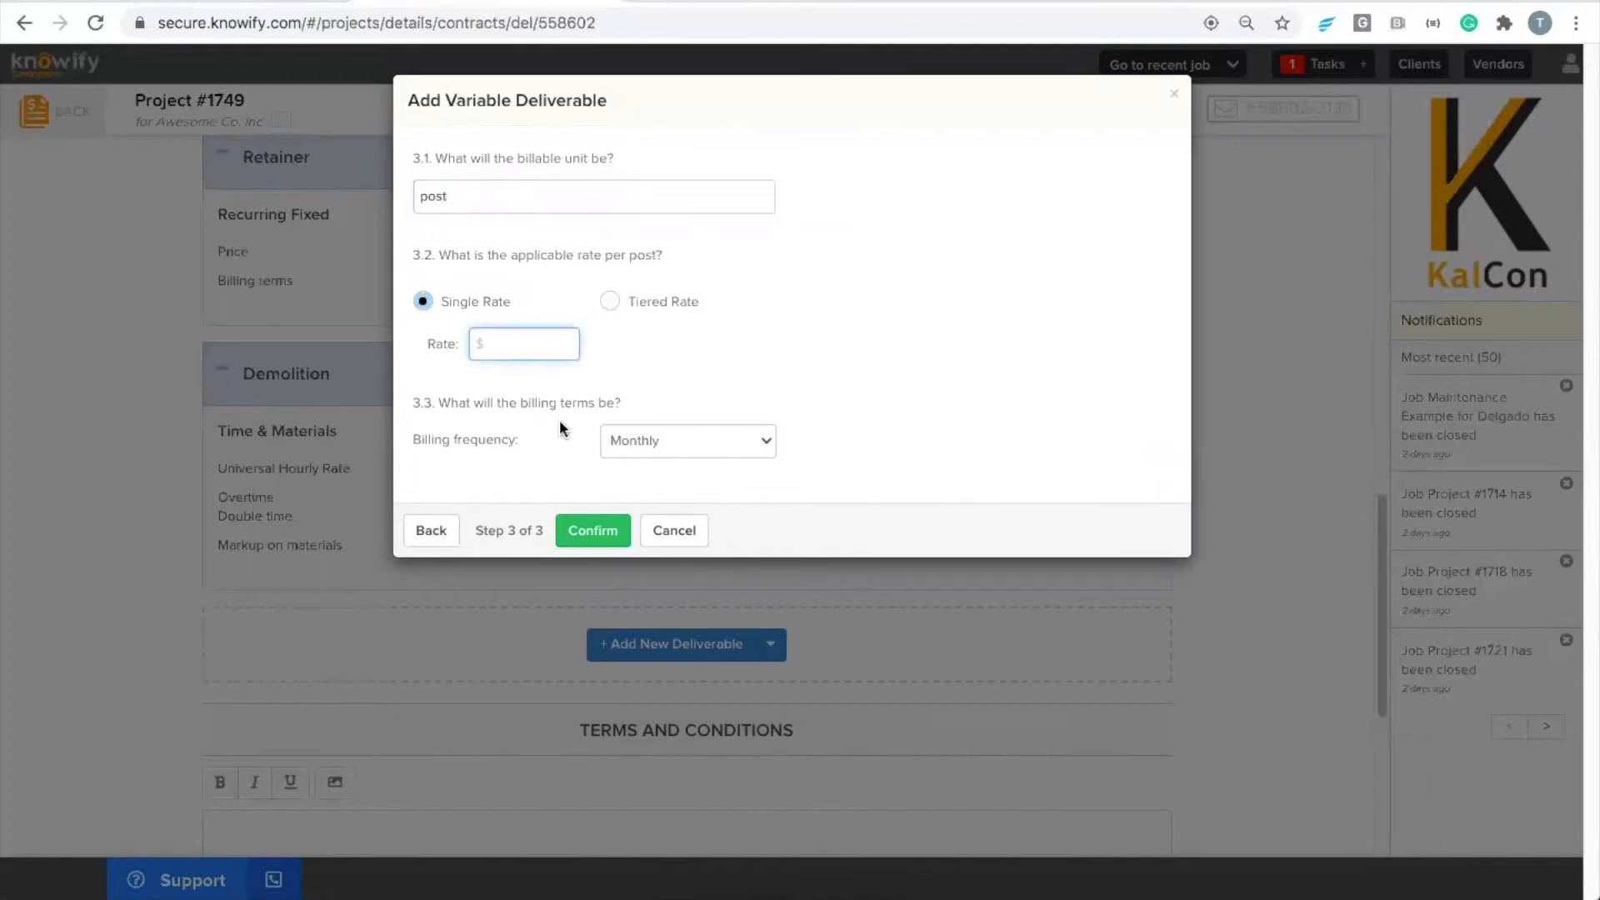
pyautogui.write('1200')
pyautogui.click(633, 359)
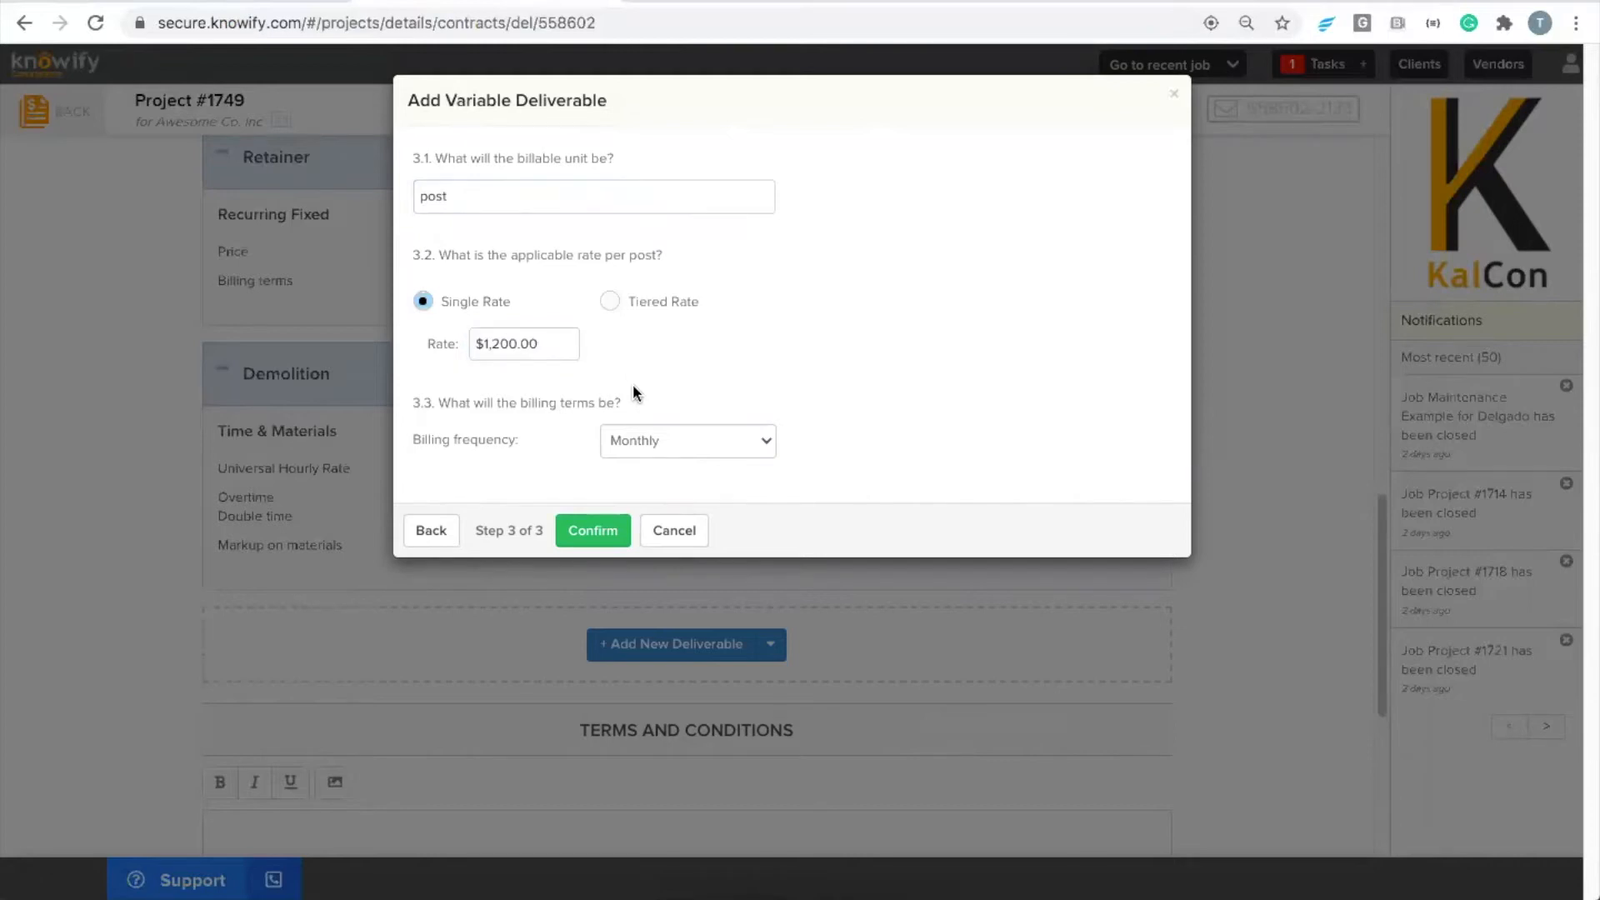
pyautogui.click(592, 530)
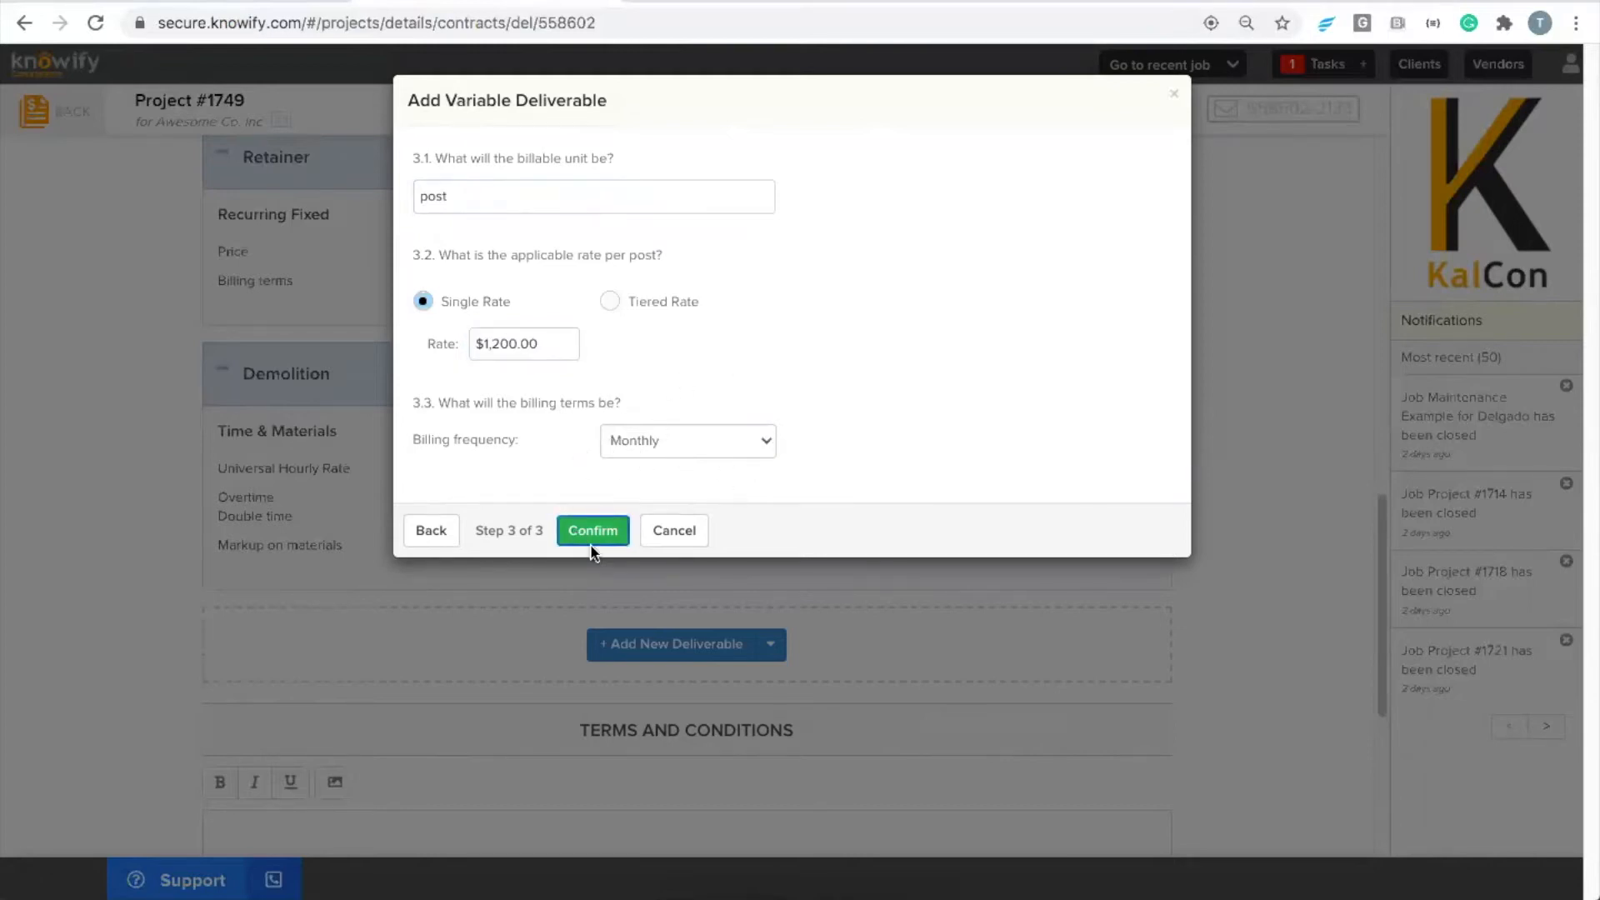
# - Review the proposal's deliverables, examining the unit price of Lamp Post Installed and how each type is billed
pyautogui.scroll(-2, 989, 530)
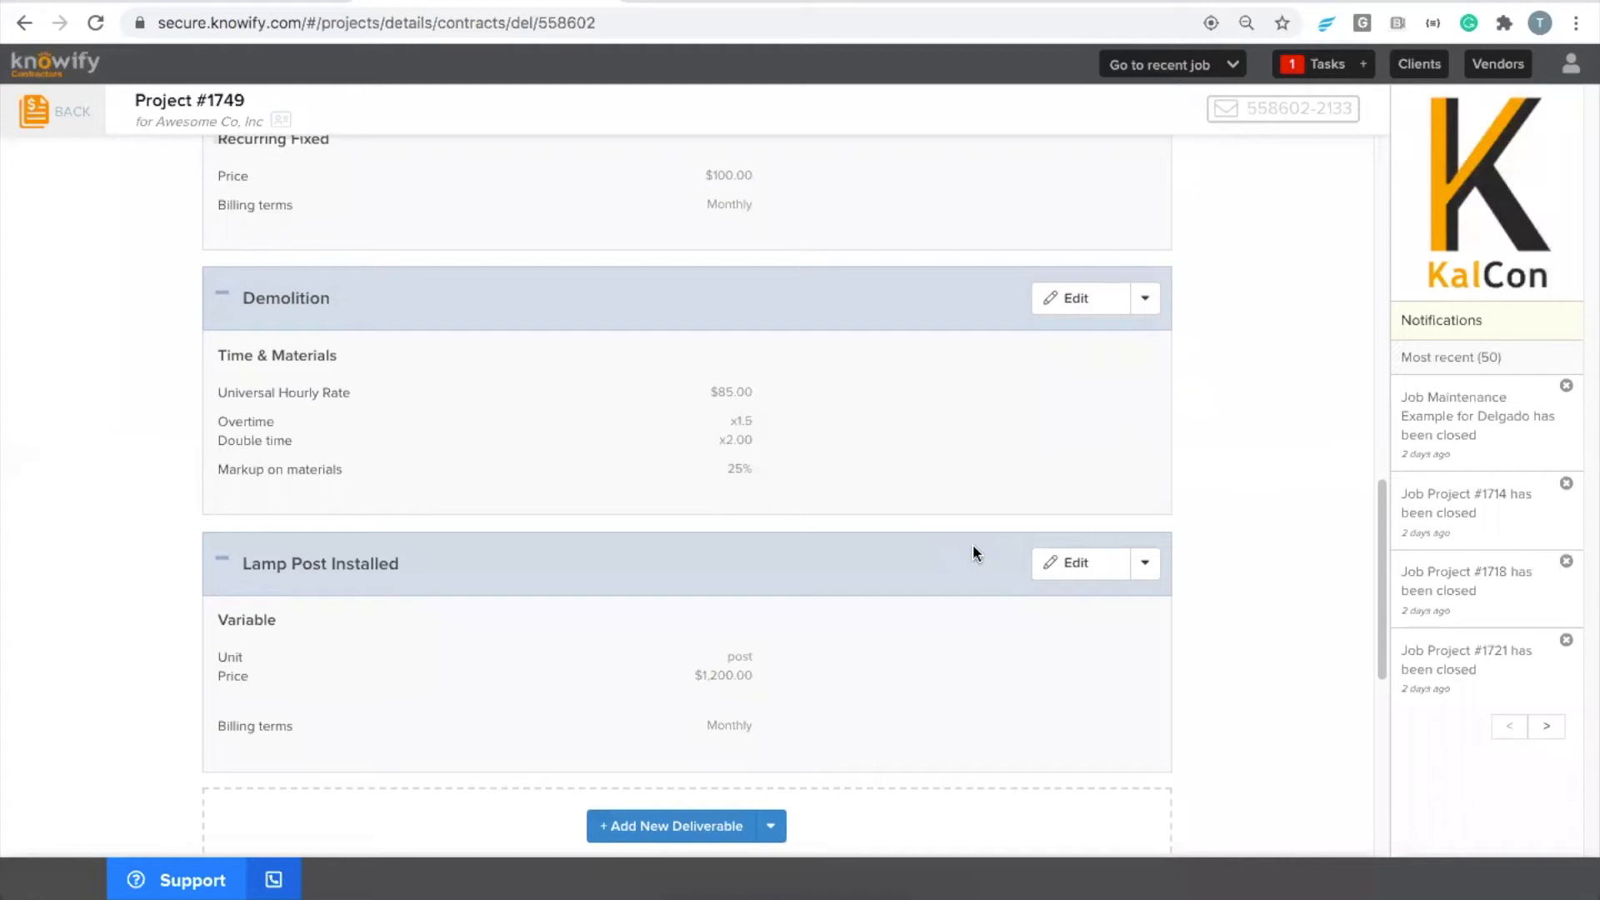
pyautogui.moveTo(695, 676); pyautogui.dragTo(752, 676)
pyautogui.click(771, 700)
pyautogui.scroll(3, 707, 641)
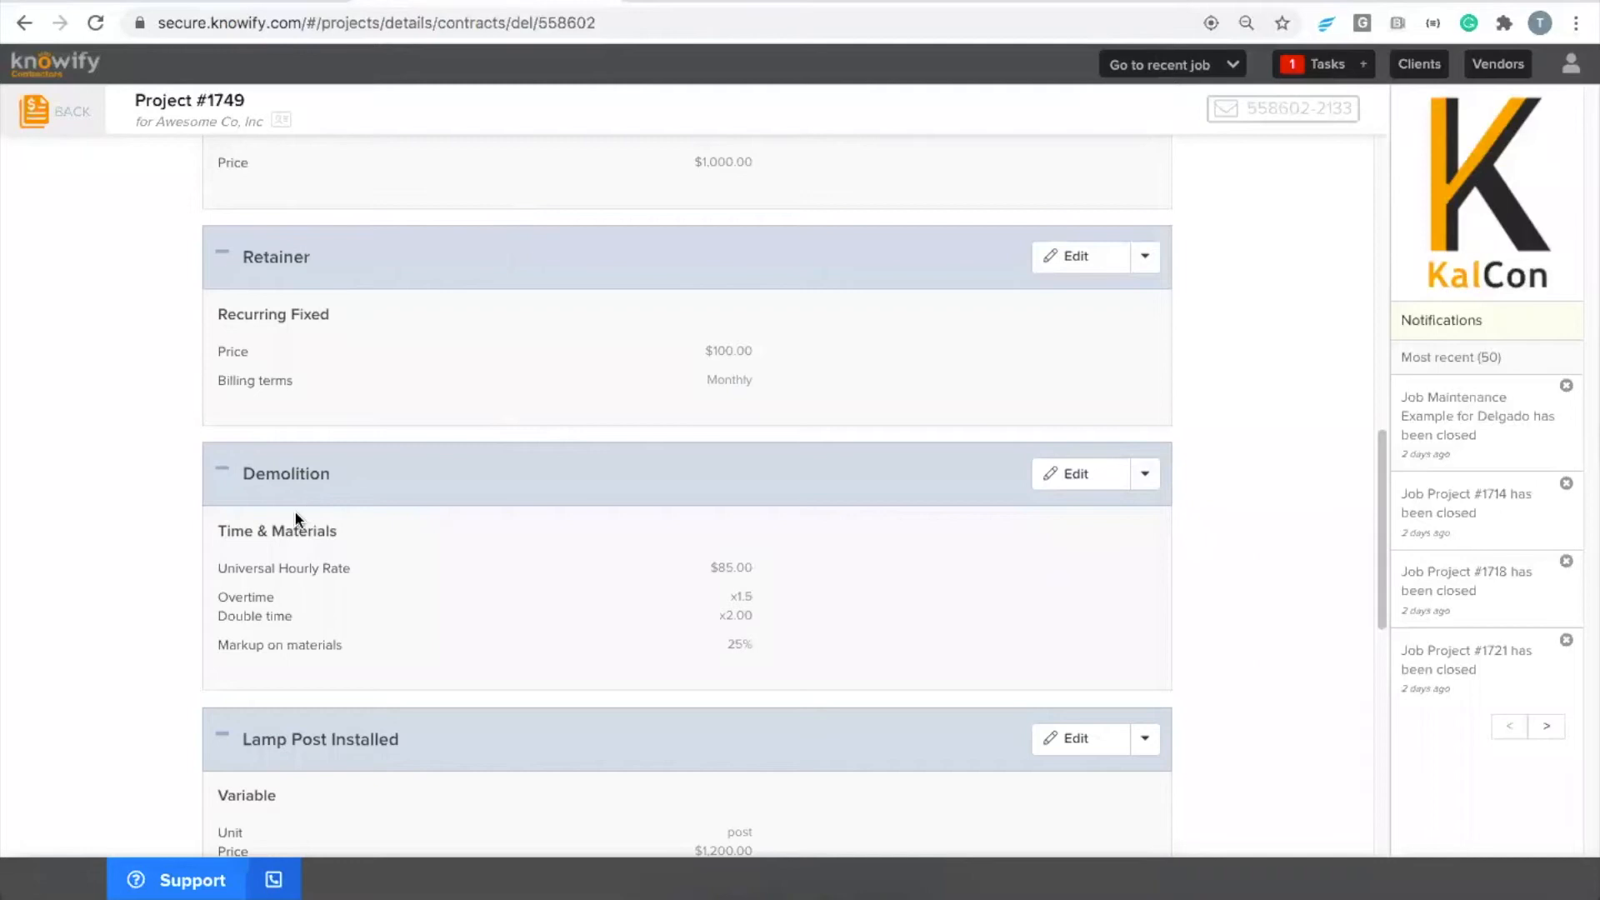
pyautogui.scroll(-1, 500, 691)
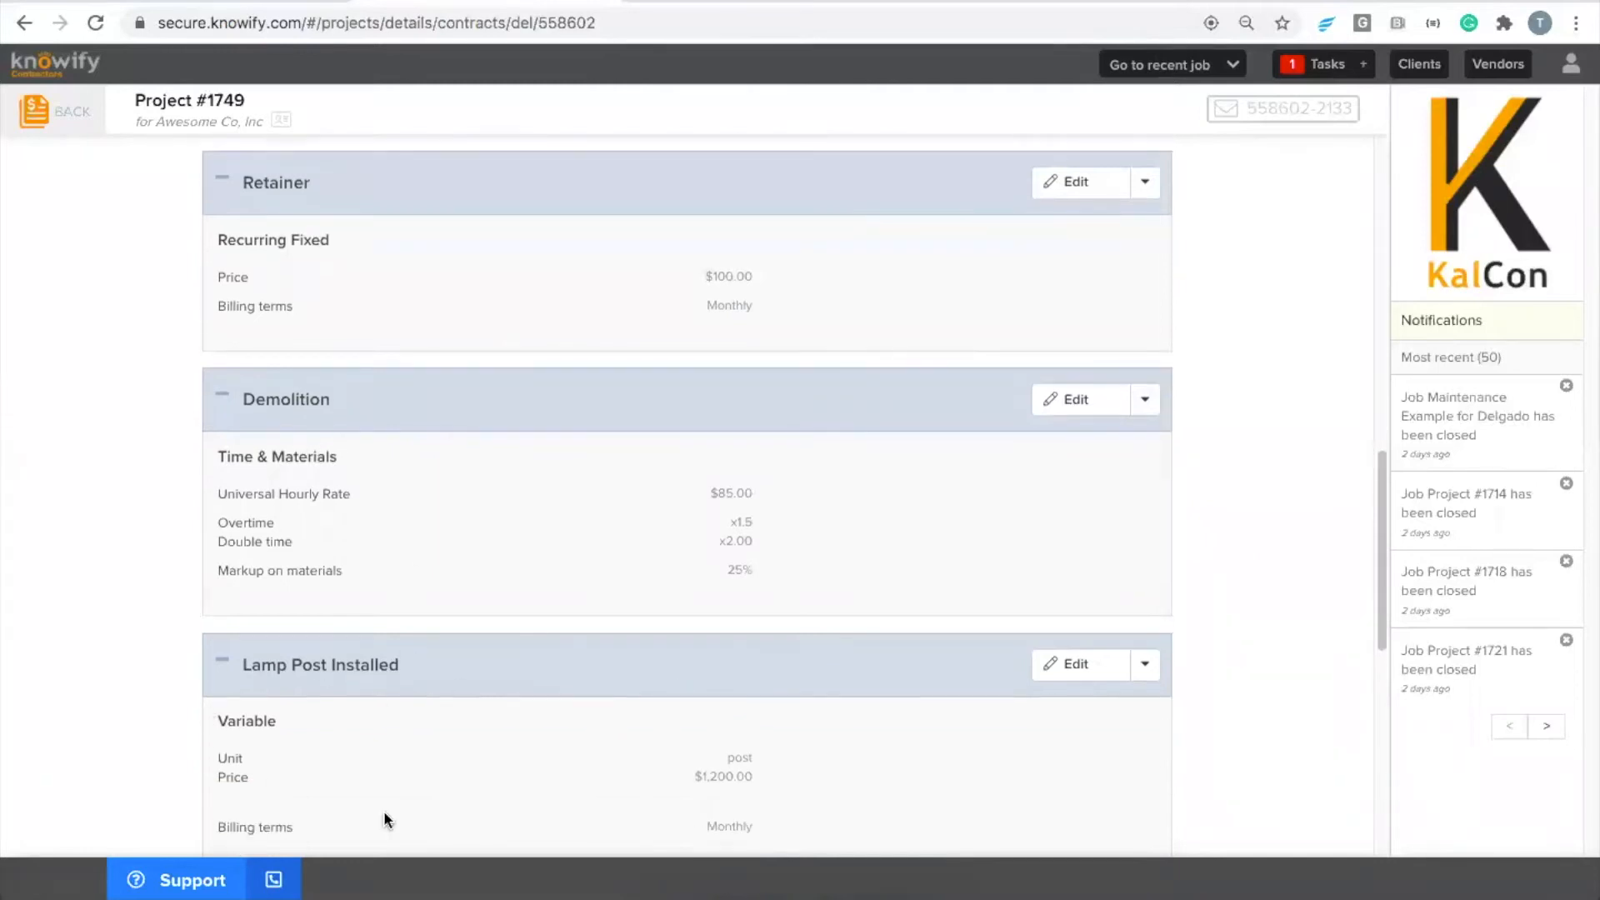
pyautogui.scroll(-2, 700, 749)
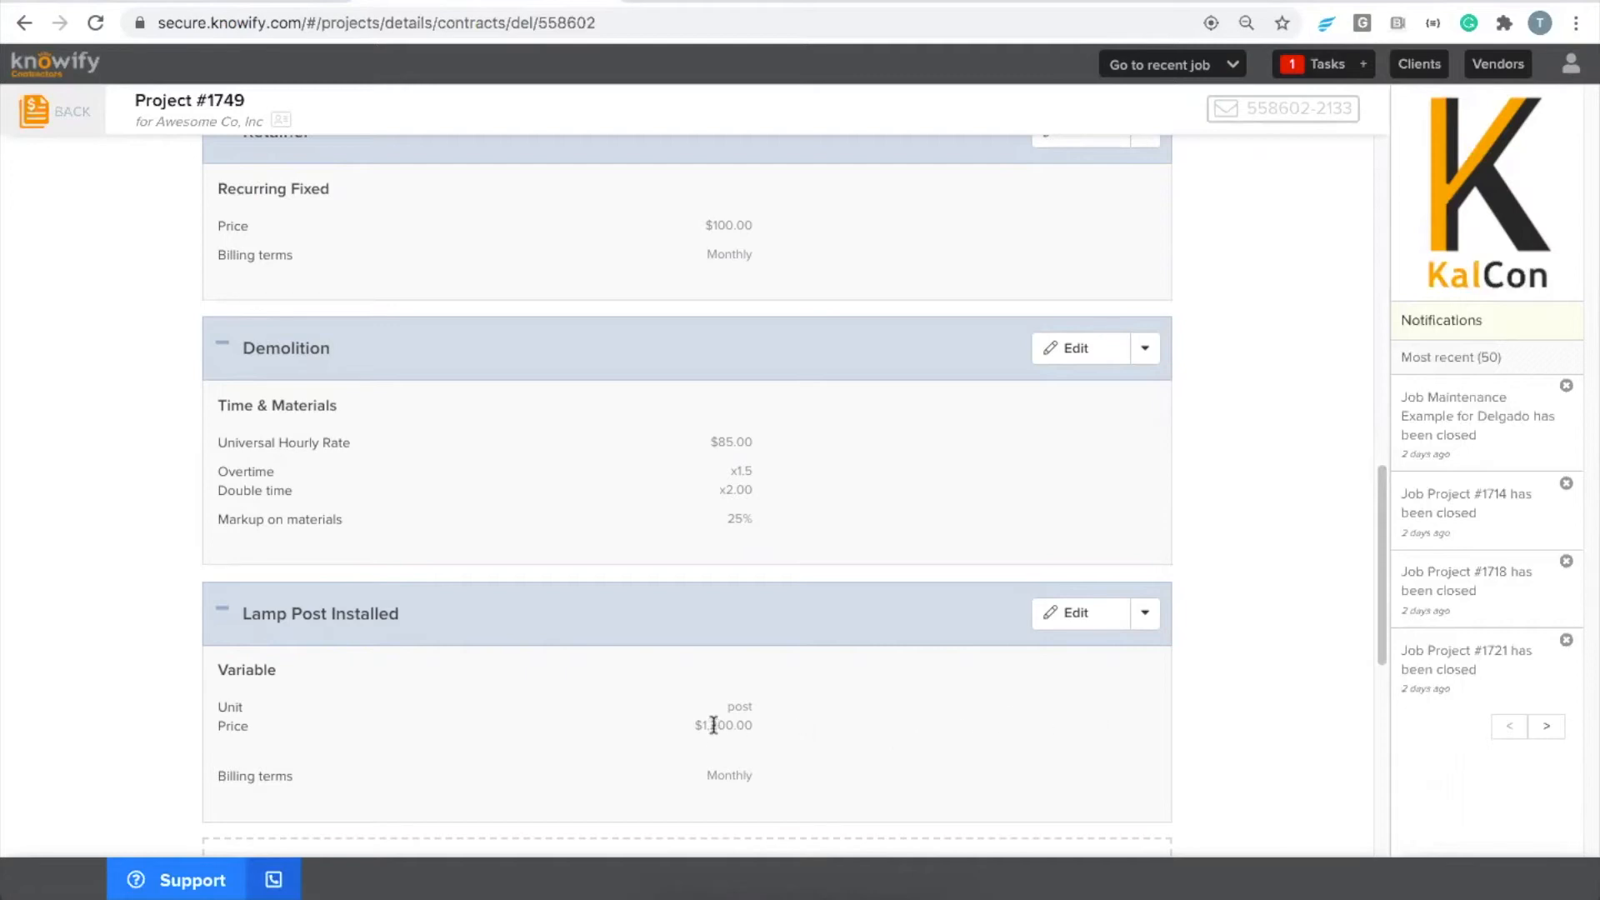
pyautogui.moveTo(701, 724); pyautogui.dragTo(762, 723)
pyautogui.click(764, 724)
pyautogui.moveTo(691, 723); pyautogui.dragTo(760, 718)
# - Move the Lamp Post Installed deliverable above Demolition
pyautogui.click(1010, 687)
pyautogui.click(1147, 617)
pyautogui.click(1110, 653)
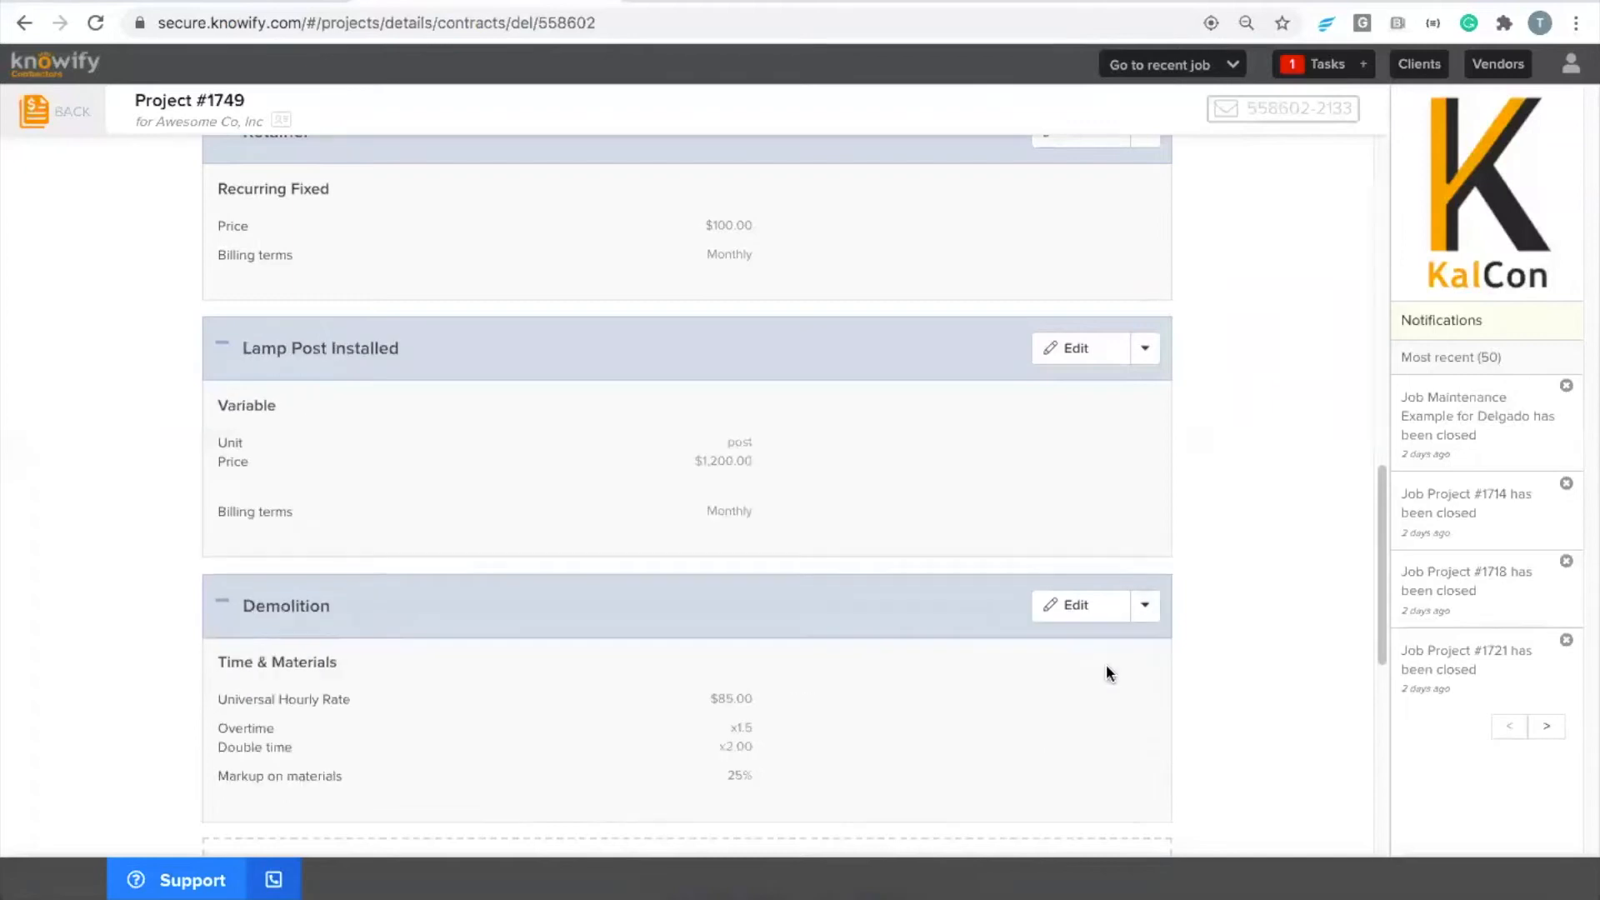
# - Start a new Time & Materials deliverable named Installation, without a description, and continue to its rates
pyautogui.scroll(-1, 885, 664)
pyautogui.scroll(5, 857, 650)
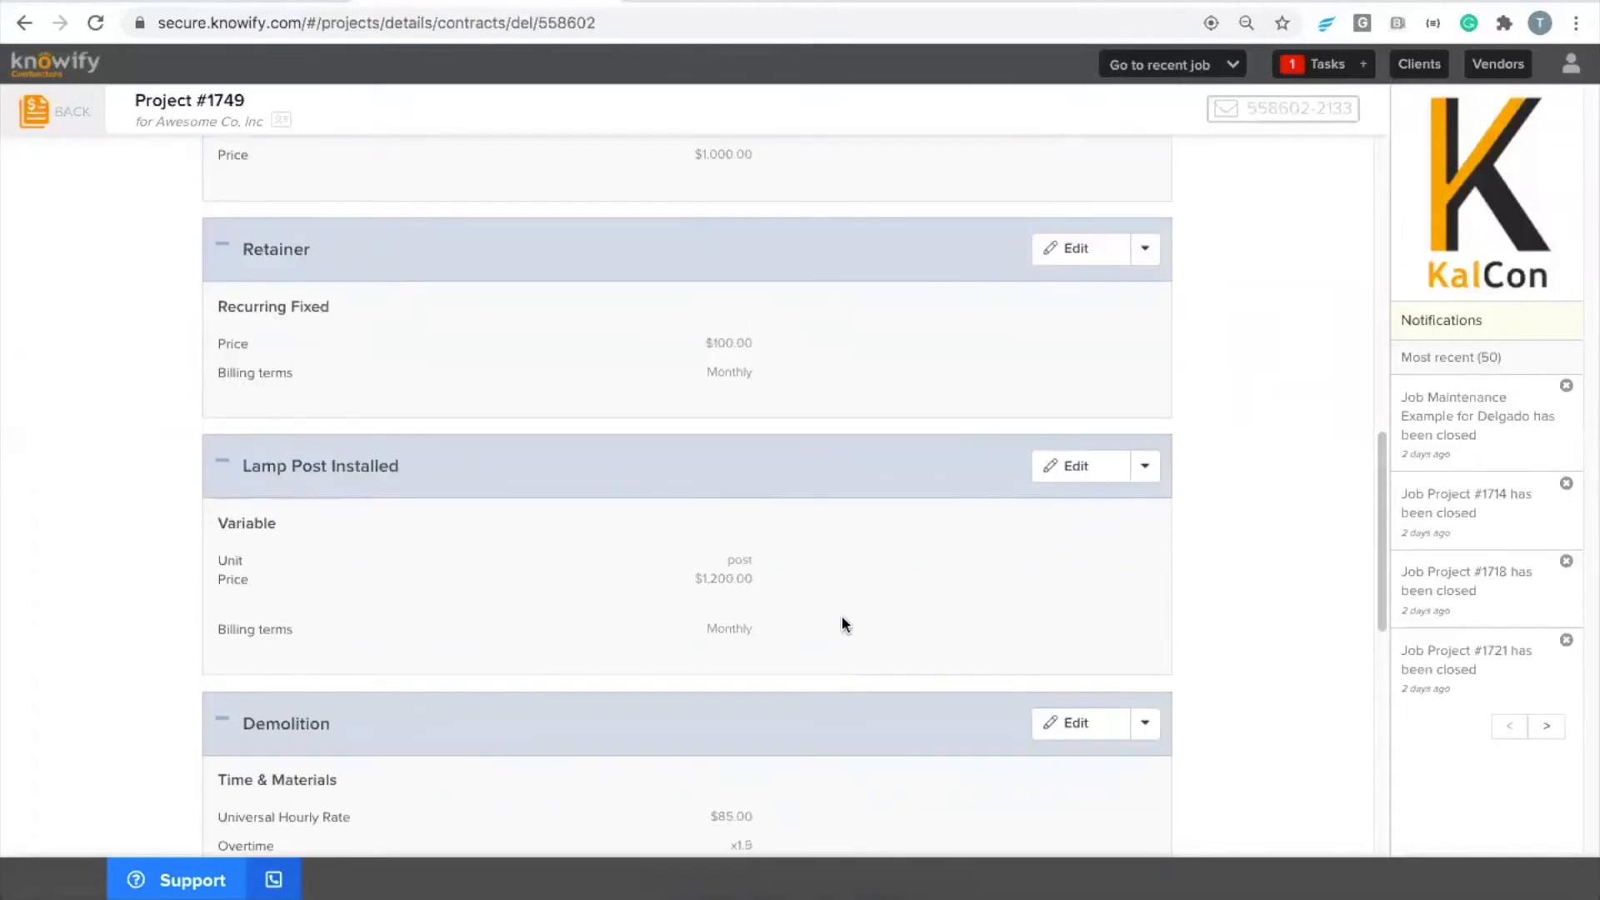
pyautogui.scroll(-2, 817, 566)
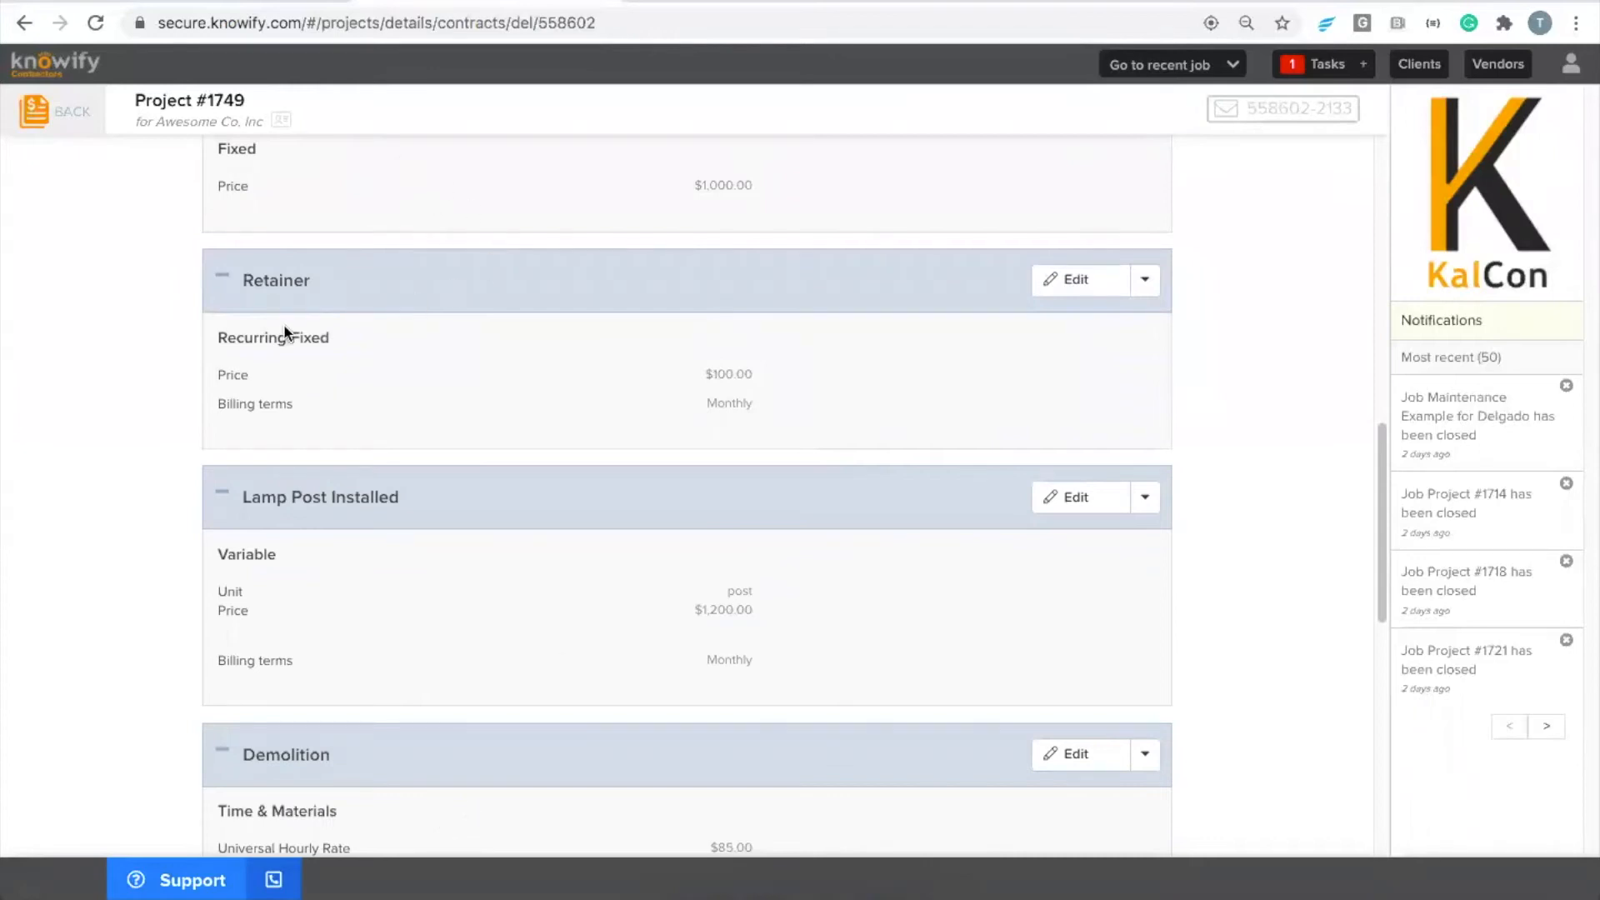
pyautogui.scroll(-8, 394, 581)
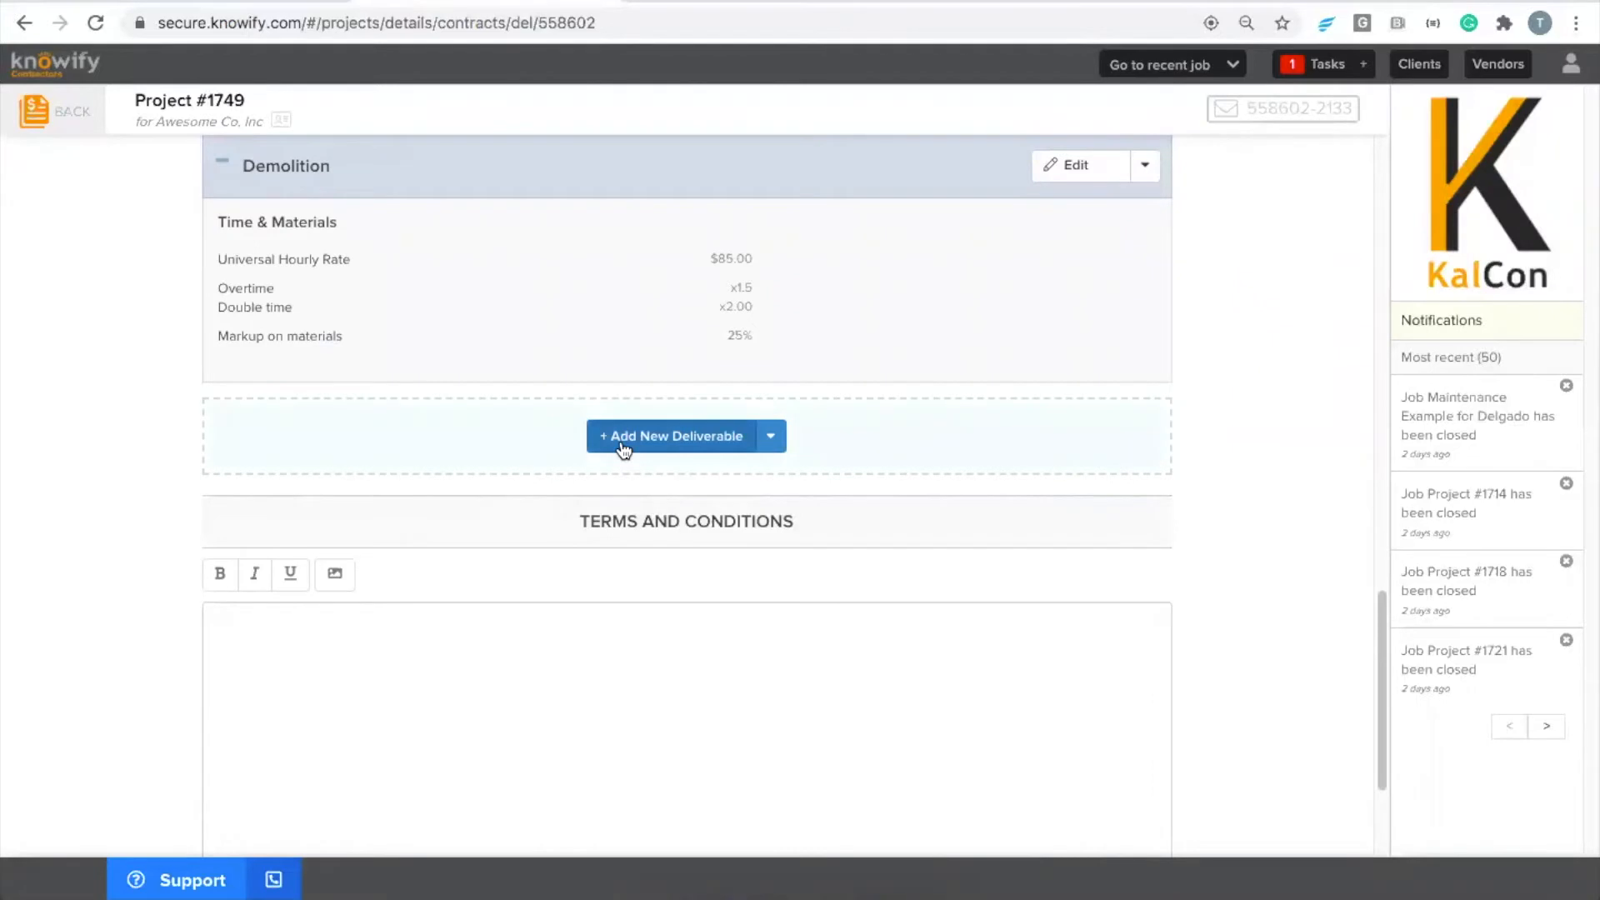
pyautogui.click(661, 442)
pyautogui.click(545, 199)
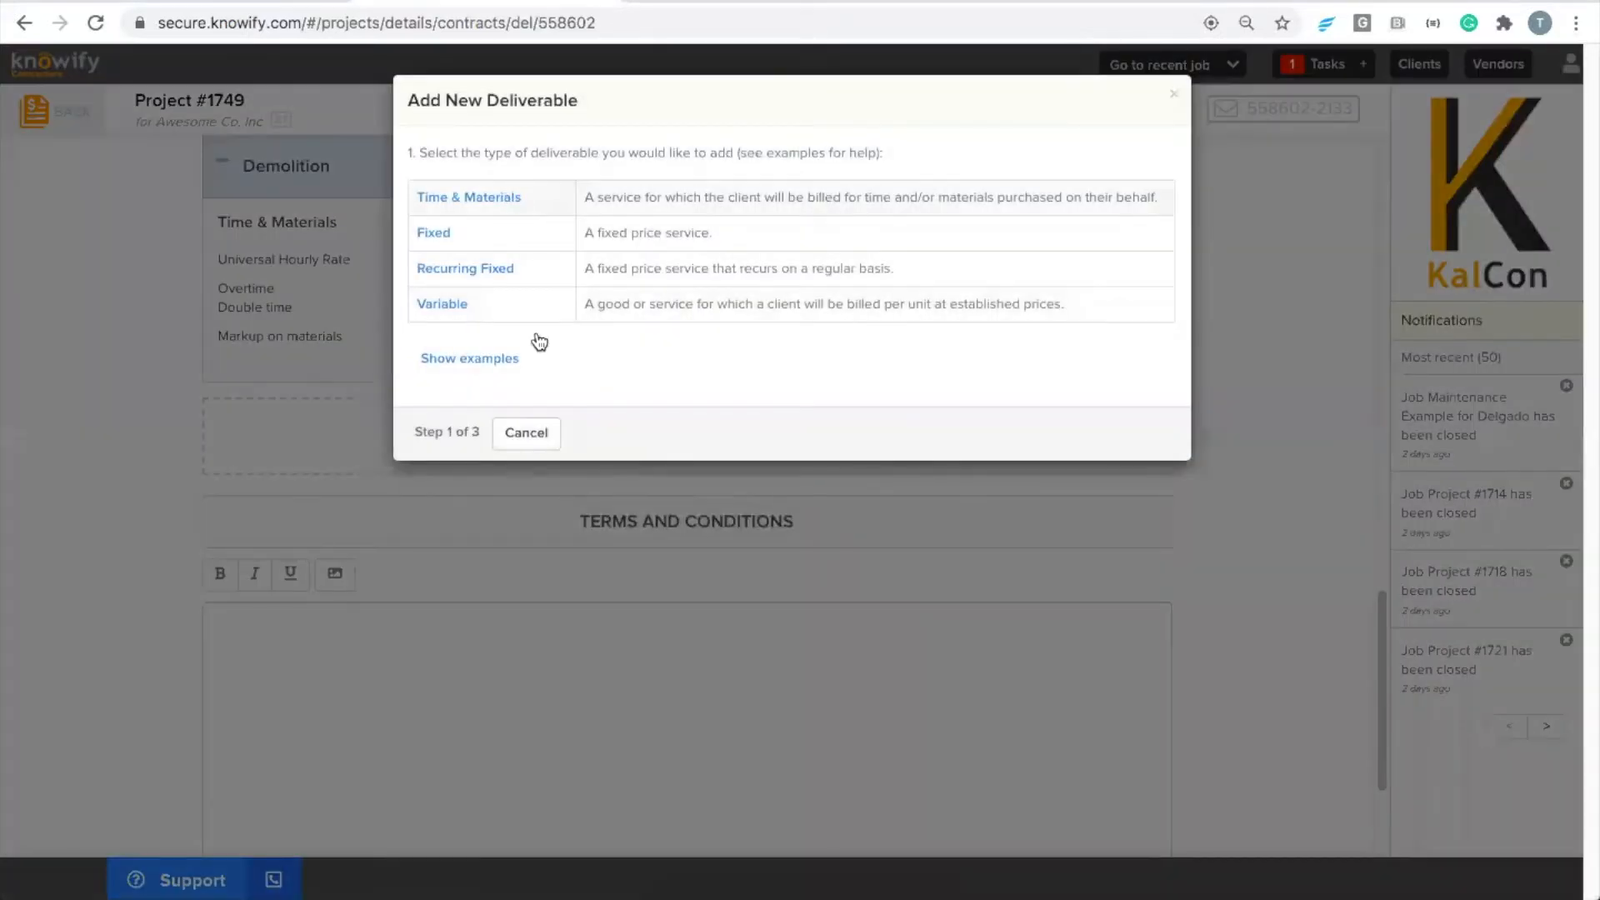
pyautogui.click(559, 185)
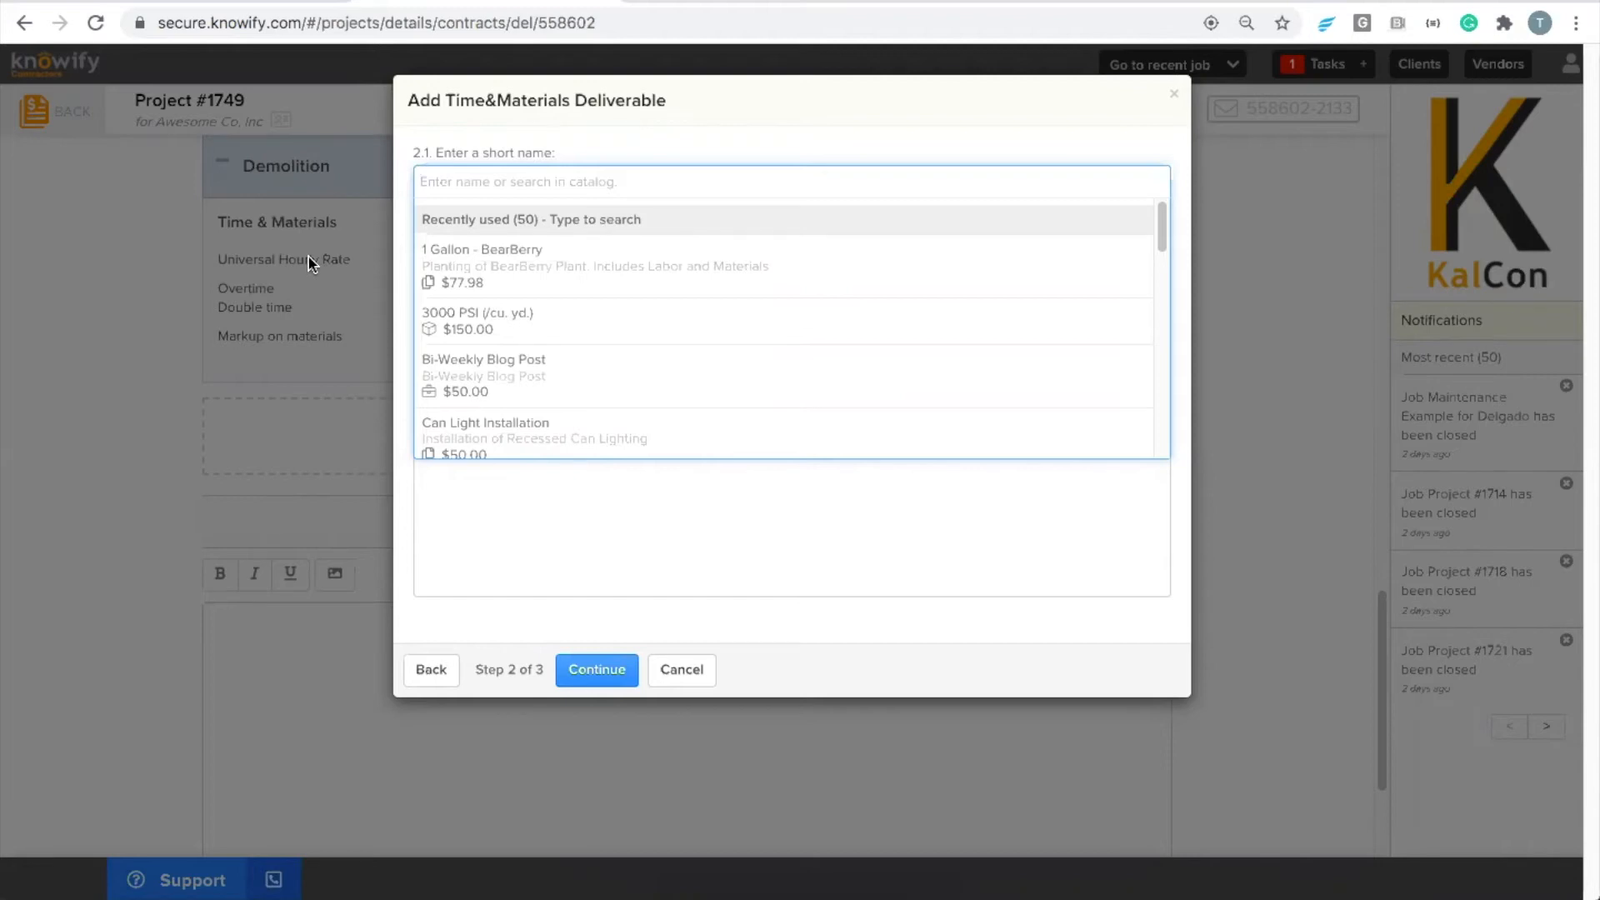
pyautogui.write('Insta')
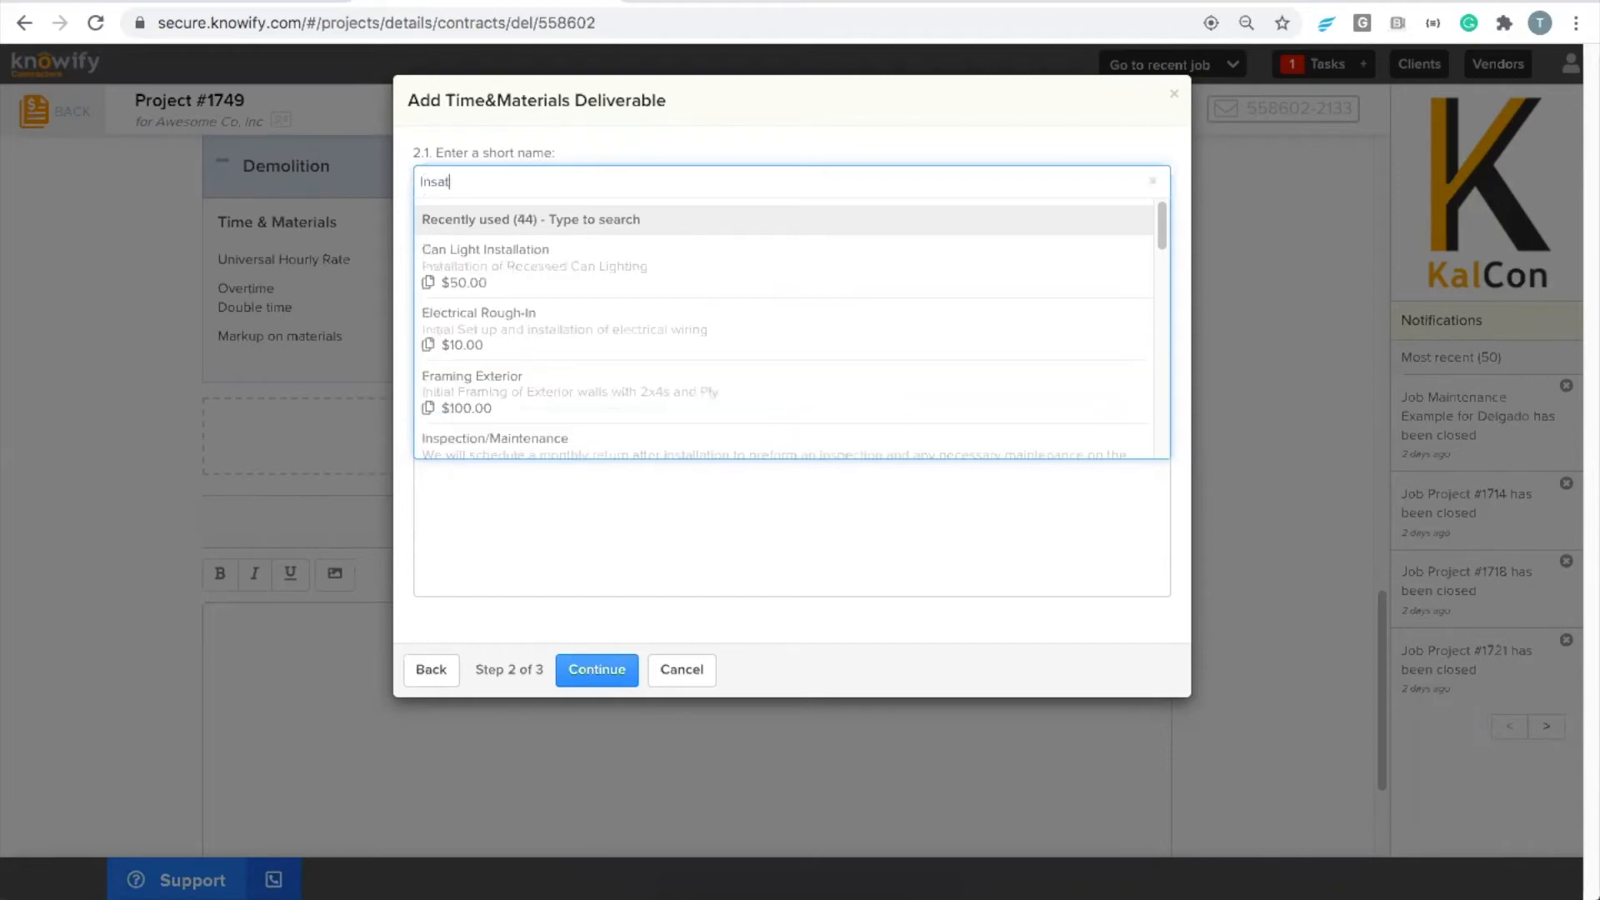
pyautogui.write('llation')
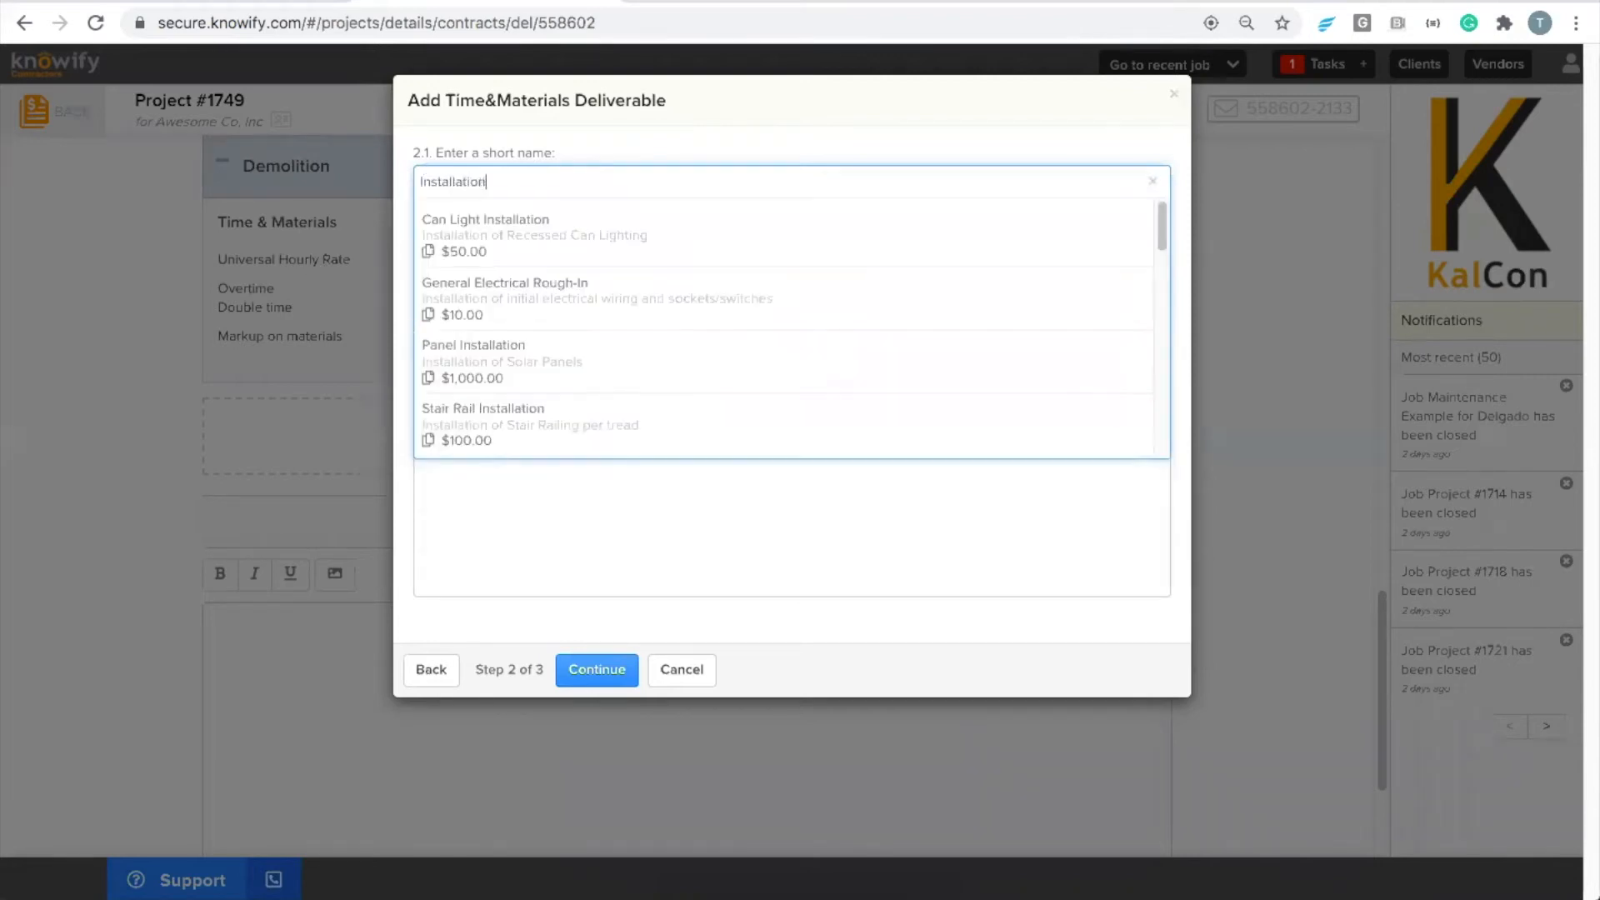
pyautogui.press('Tab')
pyautogui.click(606, 675)
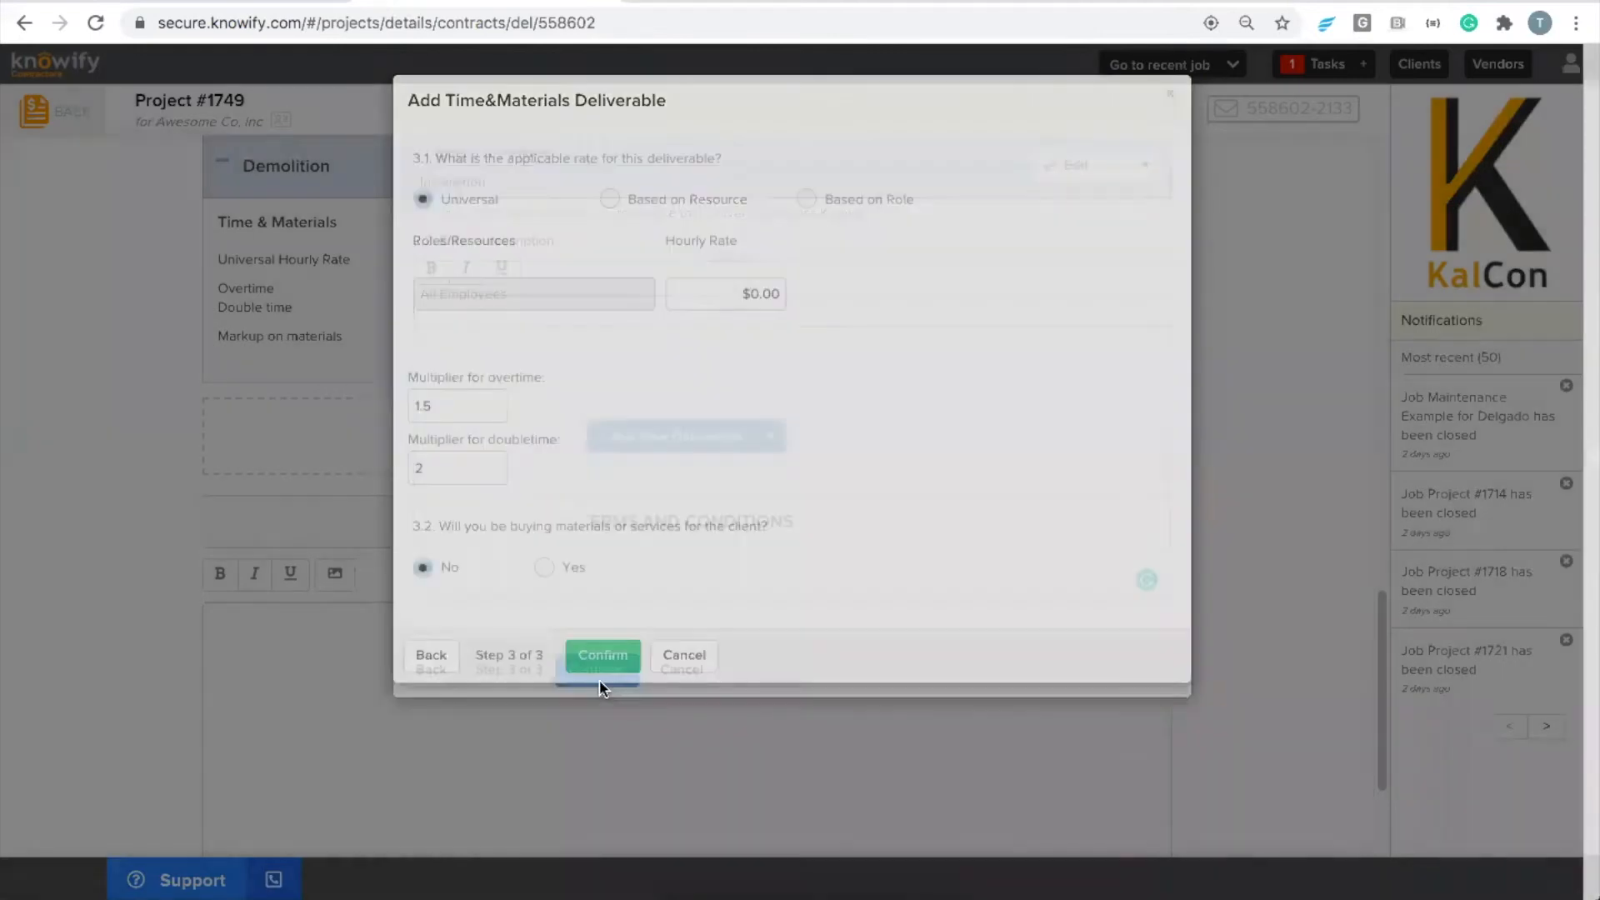
# - Set a universal hourly rate of $95.00, include purchased materials or services at a 20% markup, and confirm the deliverable
pyautogui.click(700, 293)
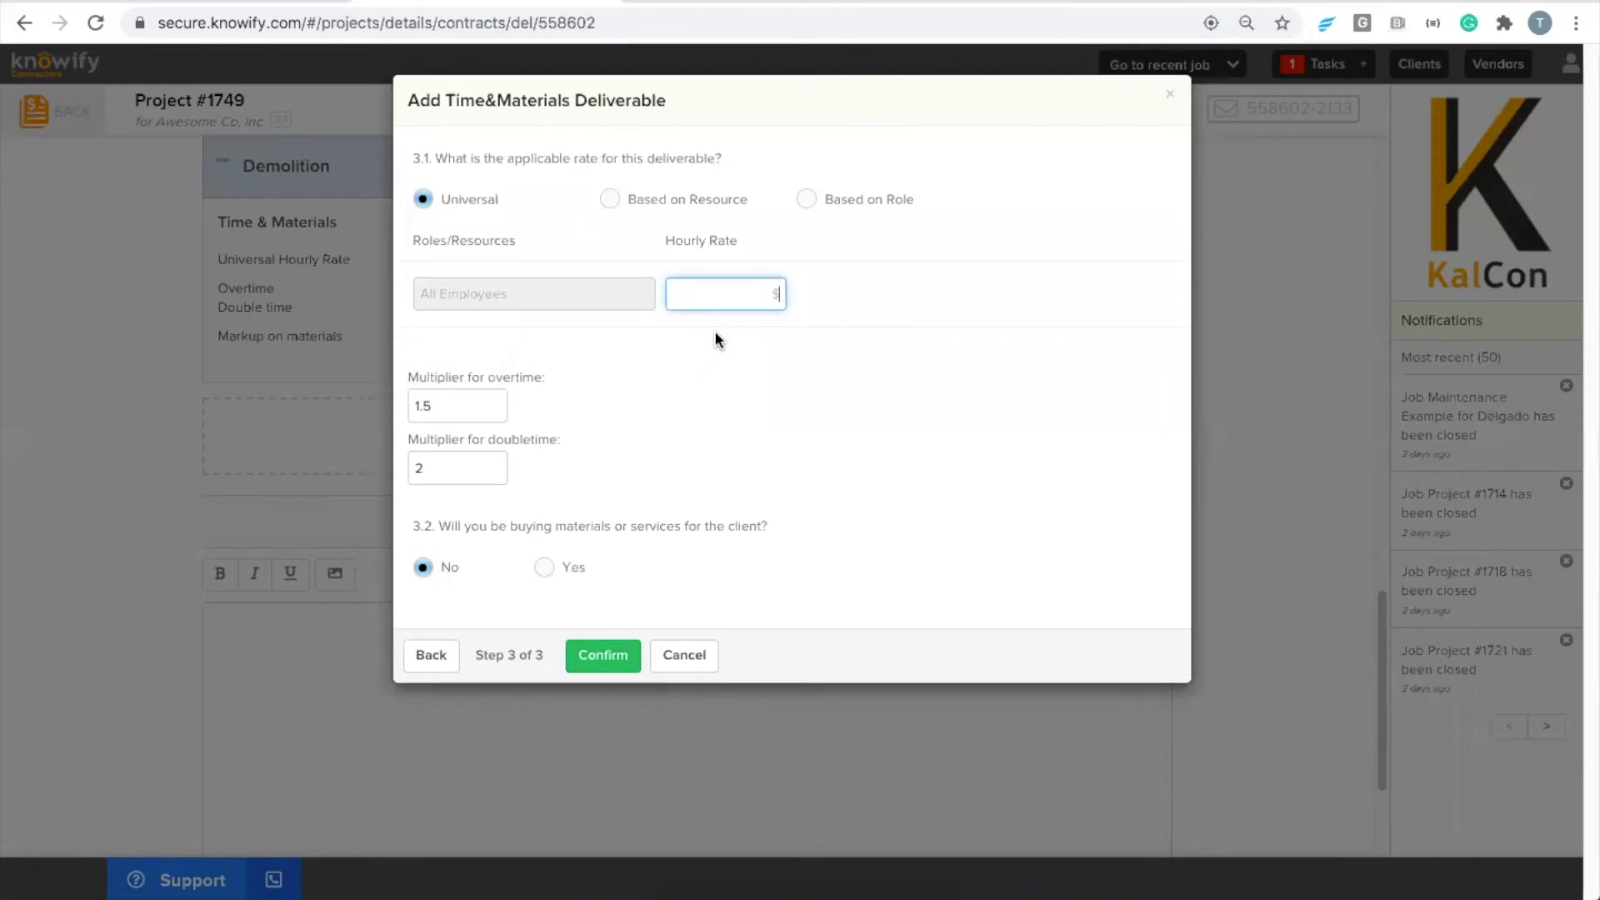
pyautogui.write('95')
pyautogui.click(729, 397)
pyautogui.click(574, 567)
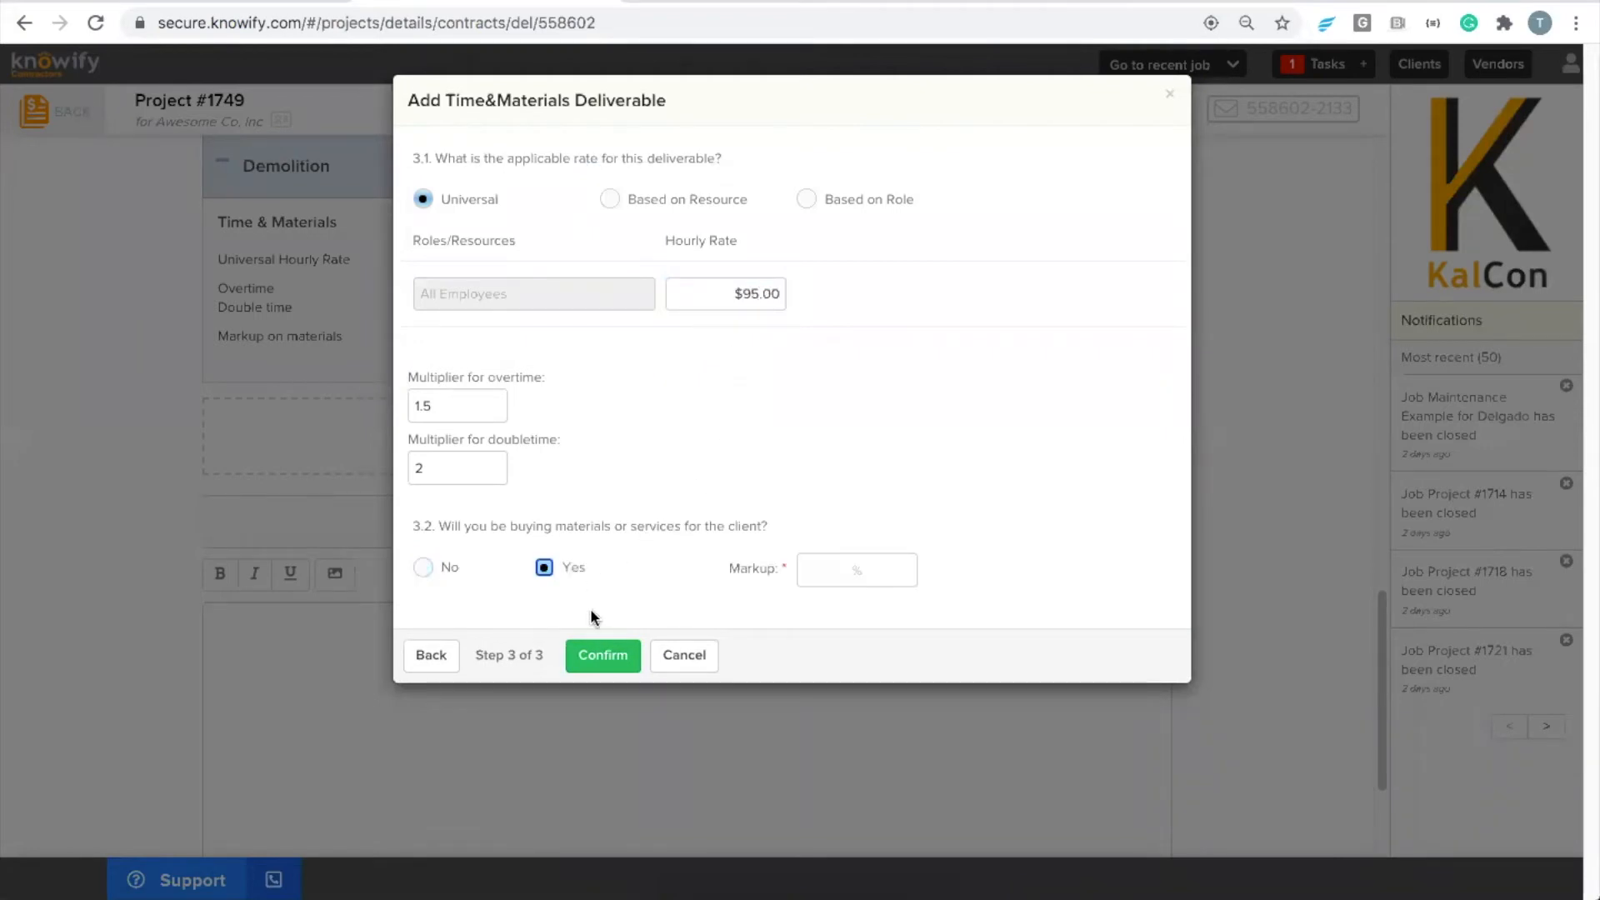
pyautogui.click(807, 569)
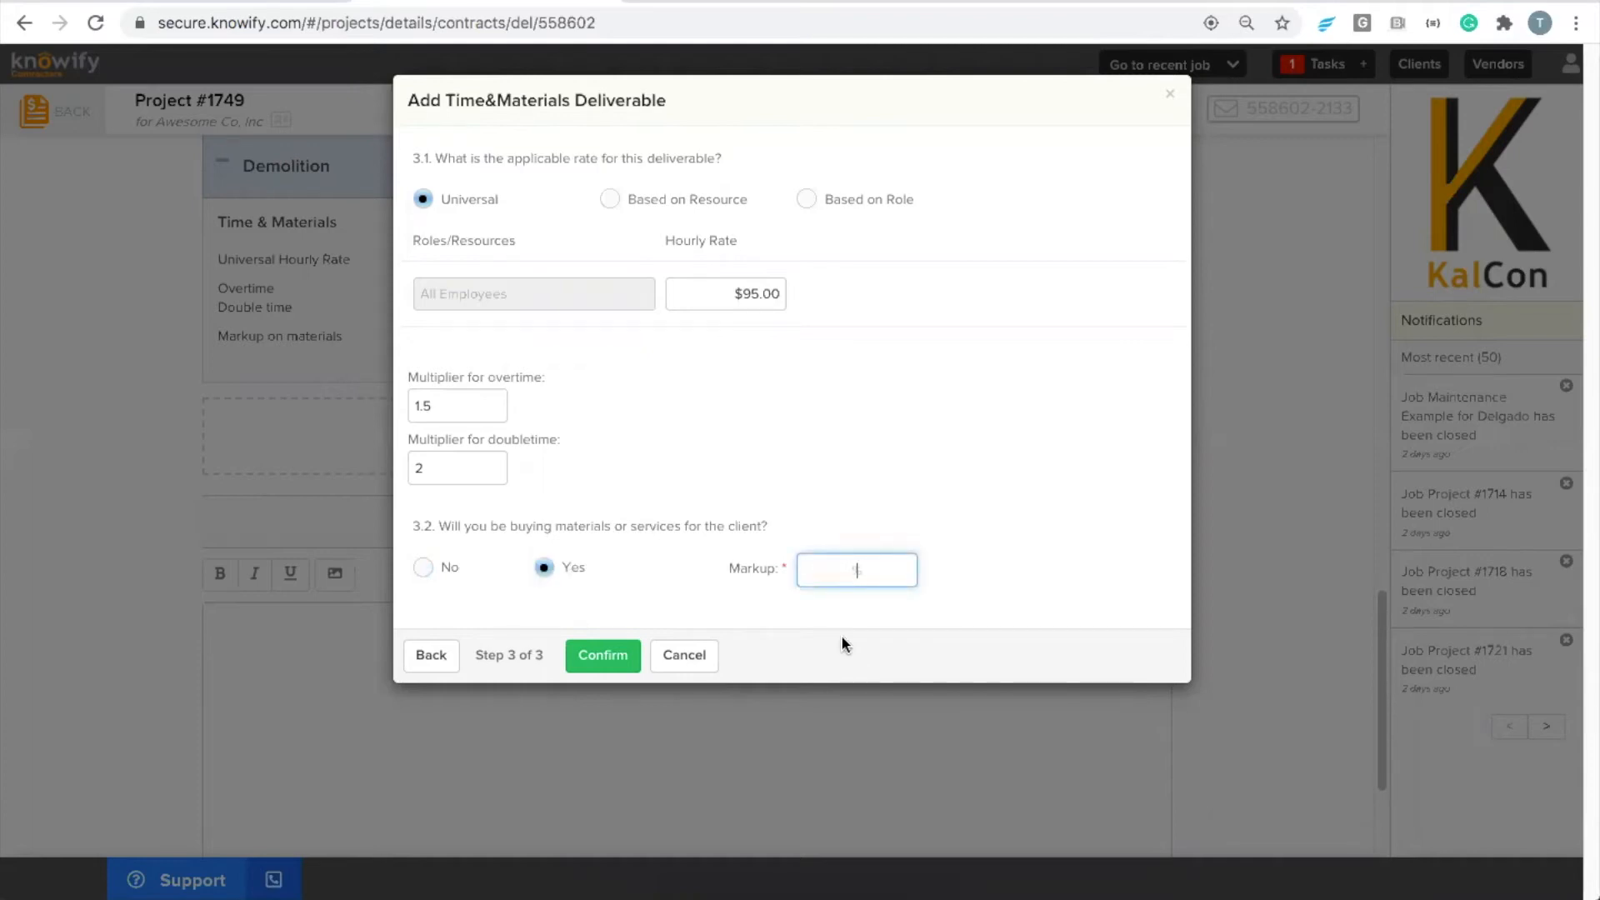
pyautogui.write('20')
pyautogui.click(865, 532)
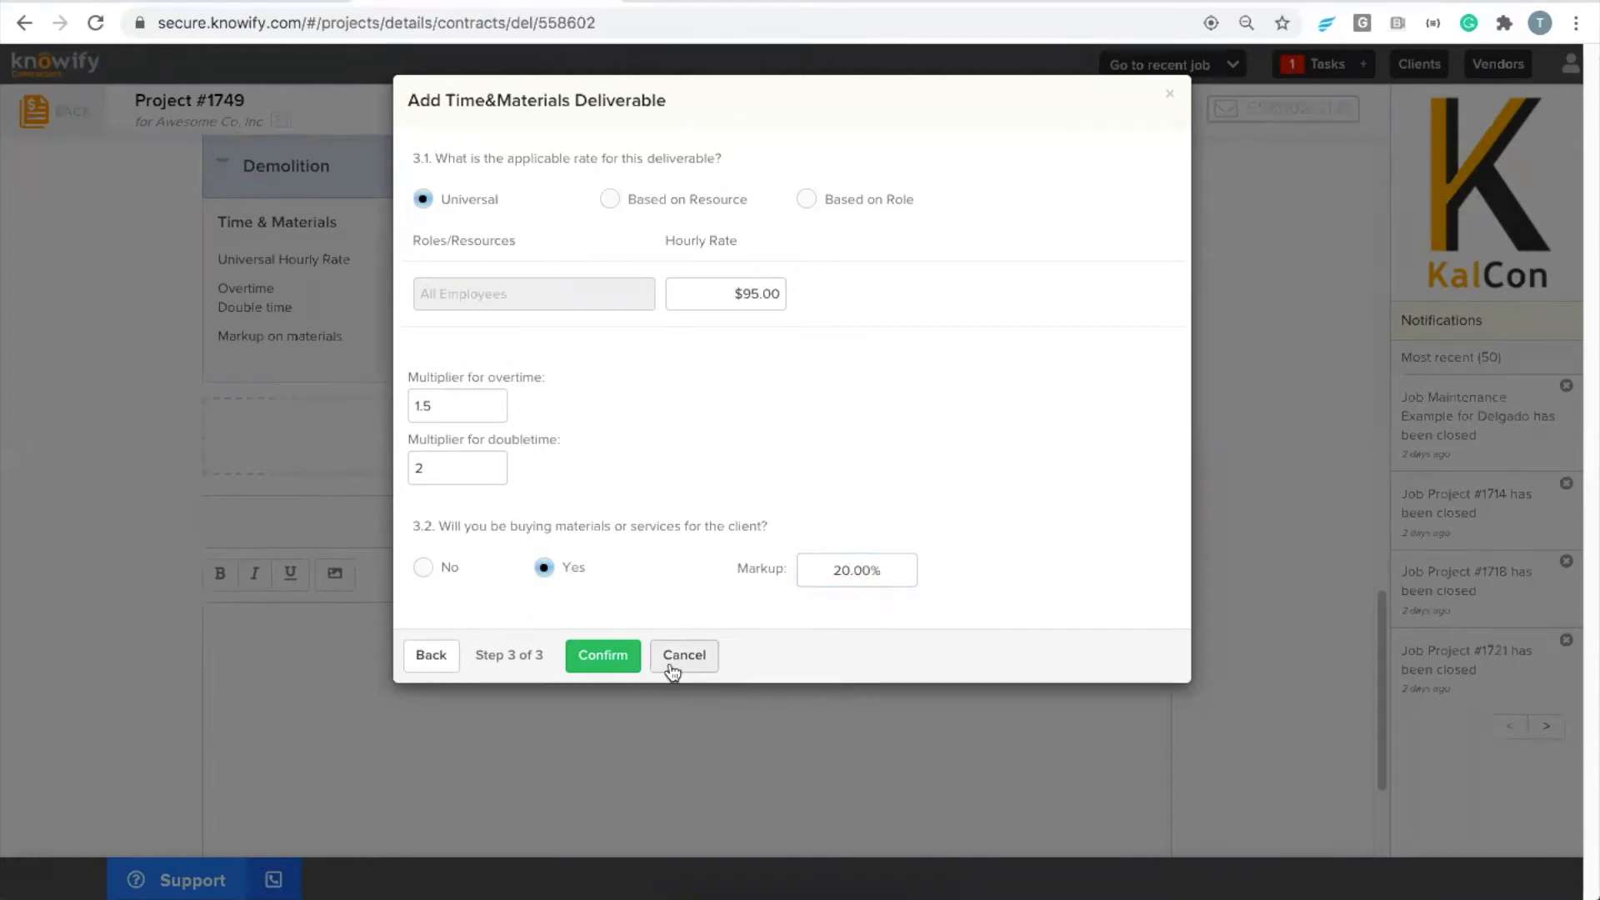
pyautogui.click(606, 661)
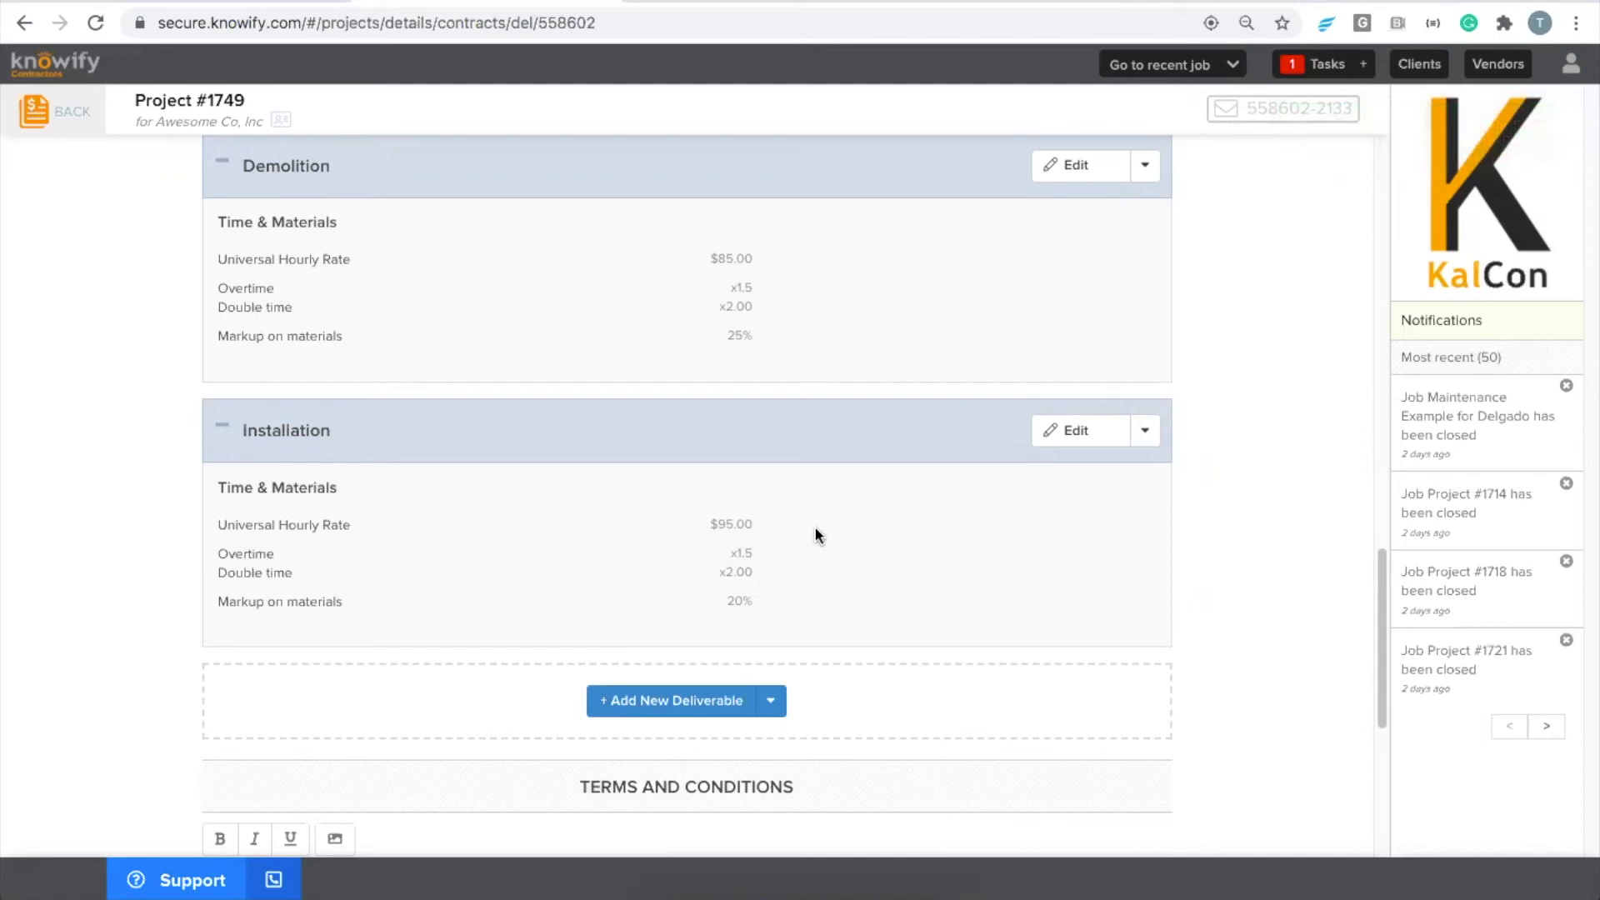
# - Review the proposal's agreement type and the order, types and rates of all its deliverables
pyautogui.scroll(1, 814, 535)
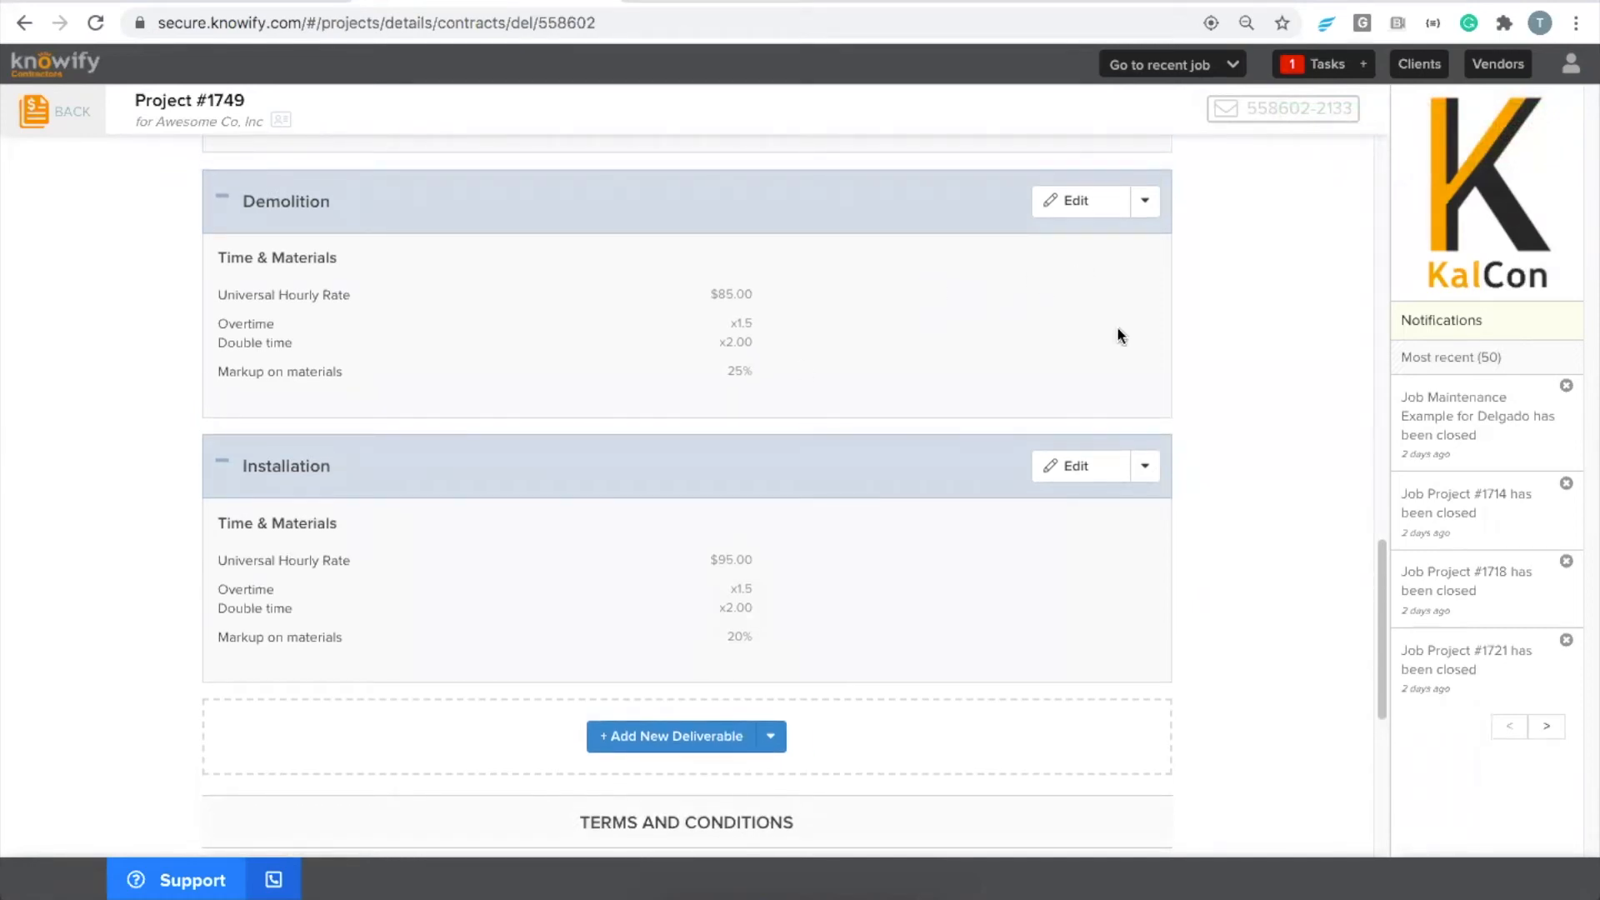
pyautogui.scroll(1, 1213, 478)
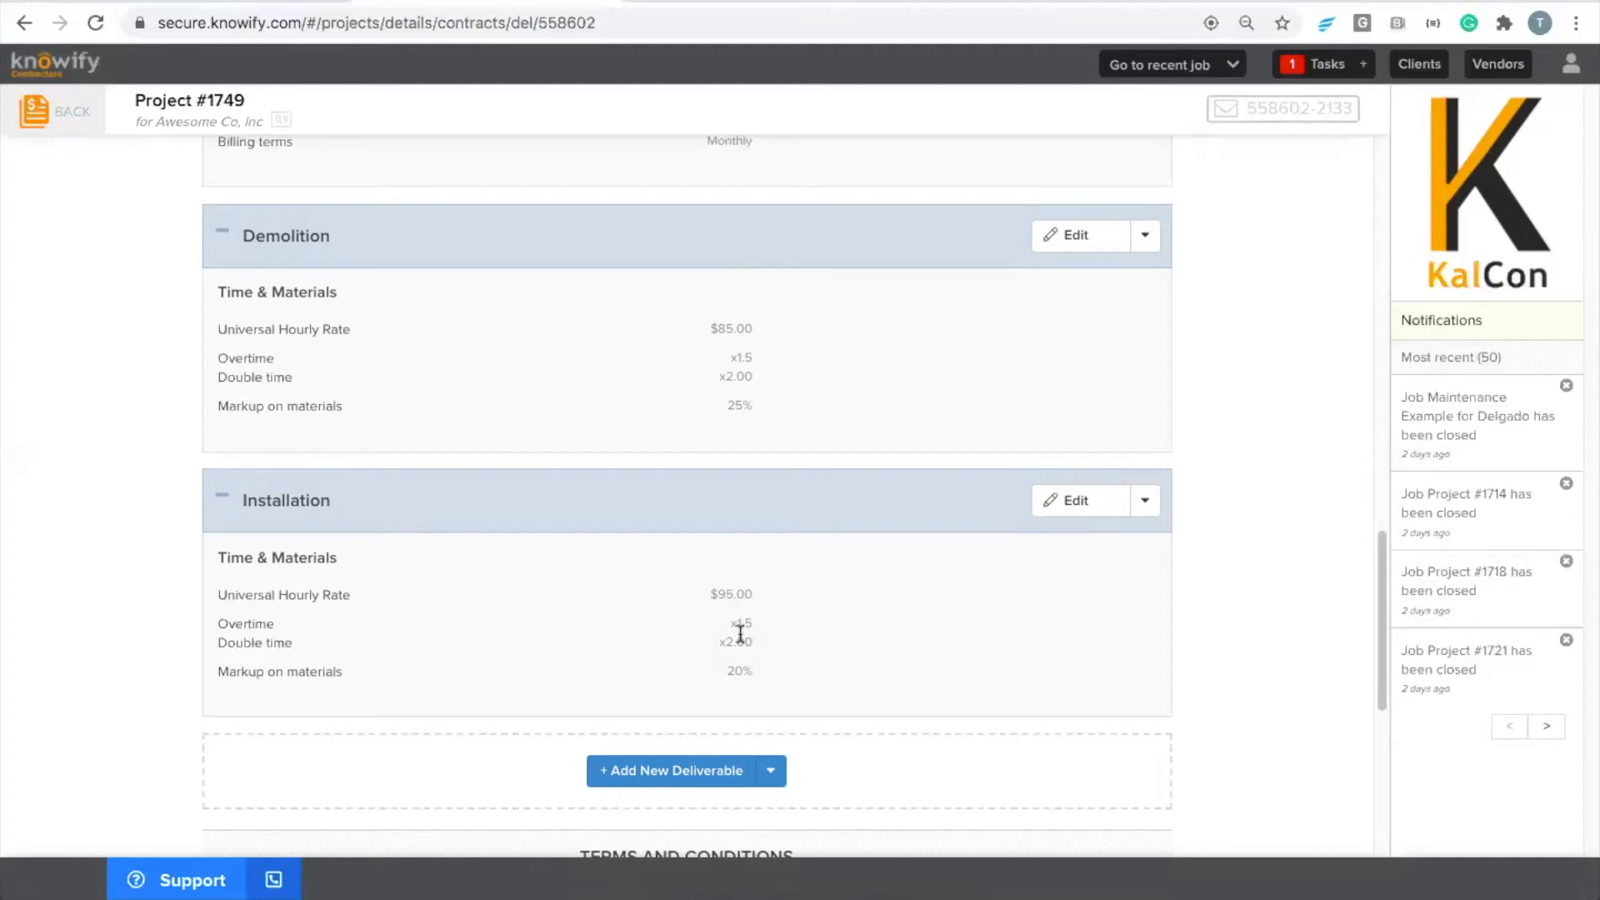
pyautogui.scroll(15, 740, 635)
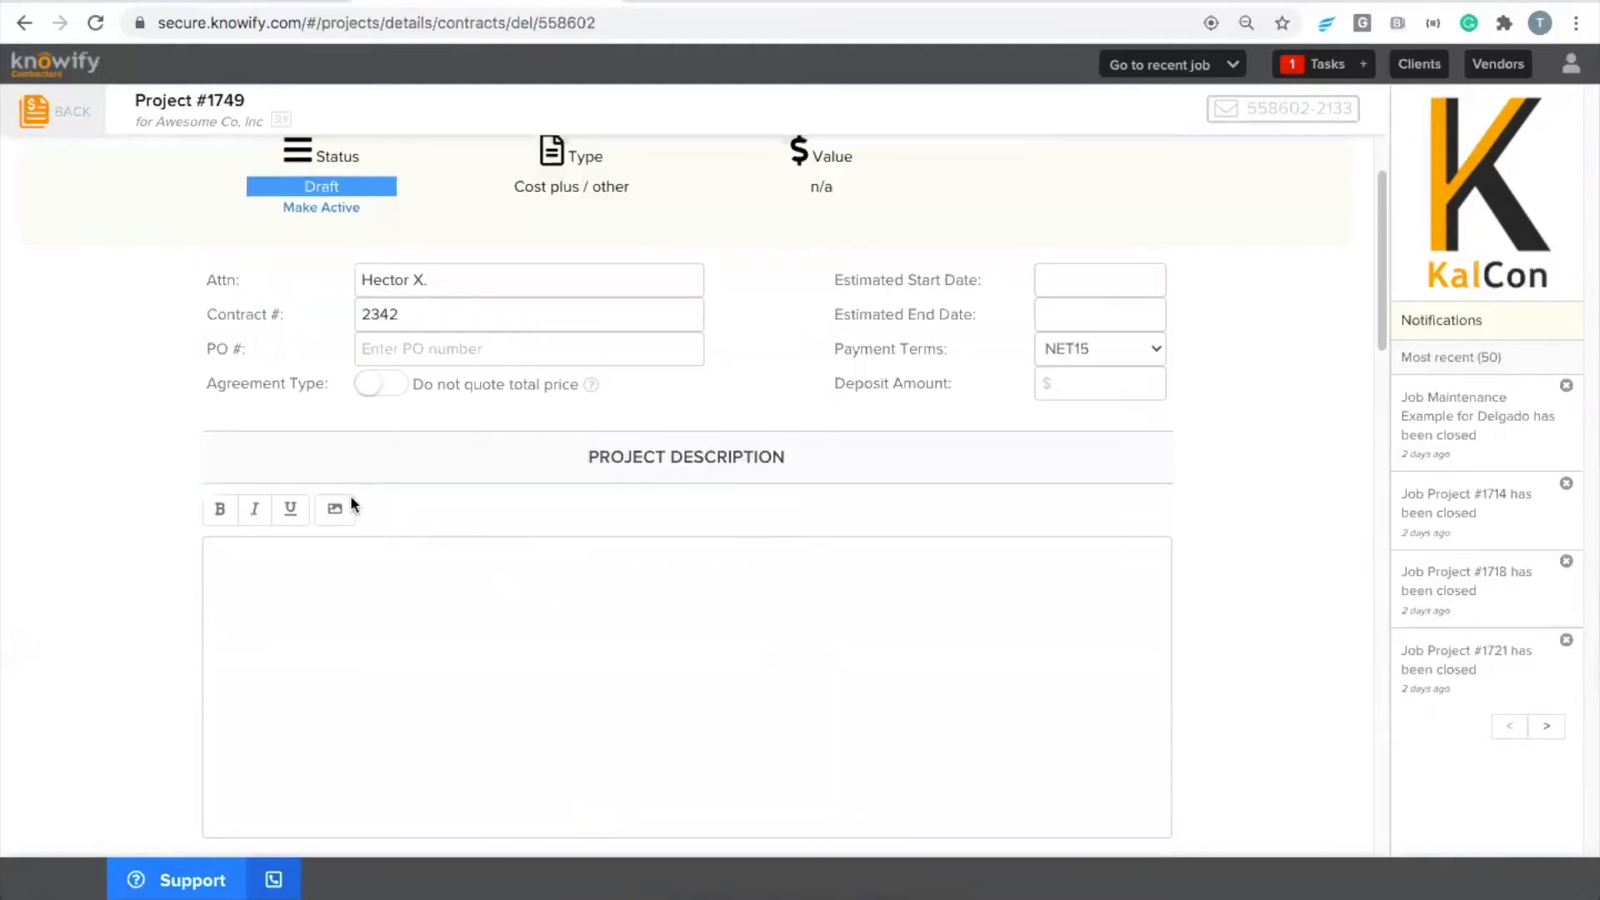
pyautogui.click(388, 391)
pyautogui.scroll(-10, 1252, 443)
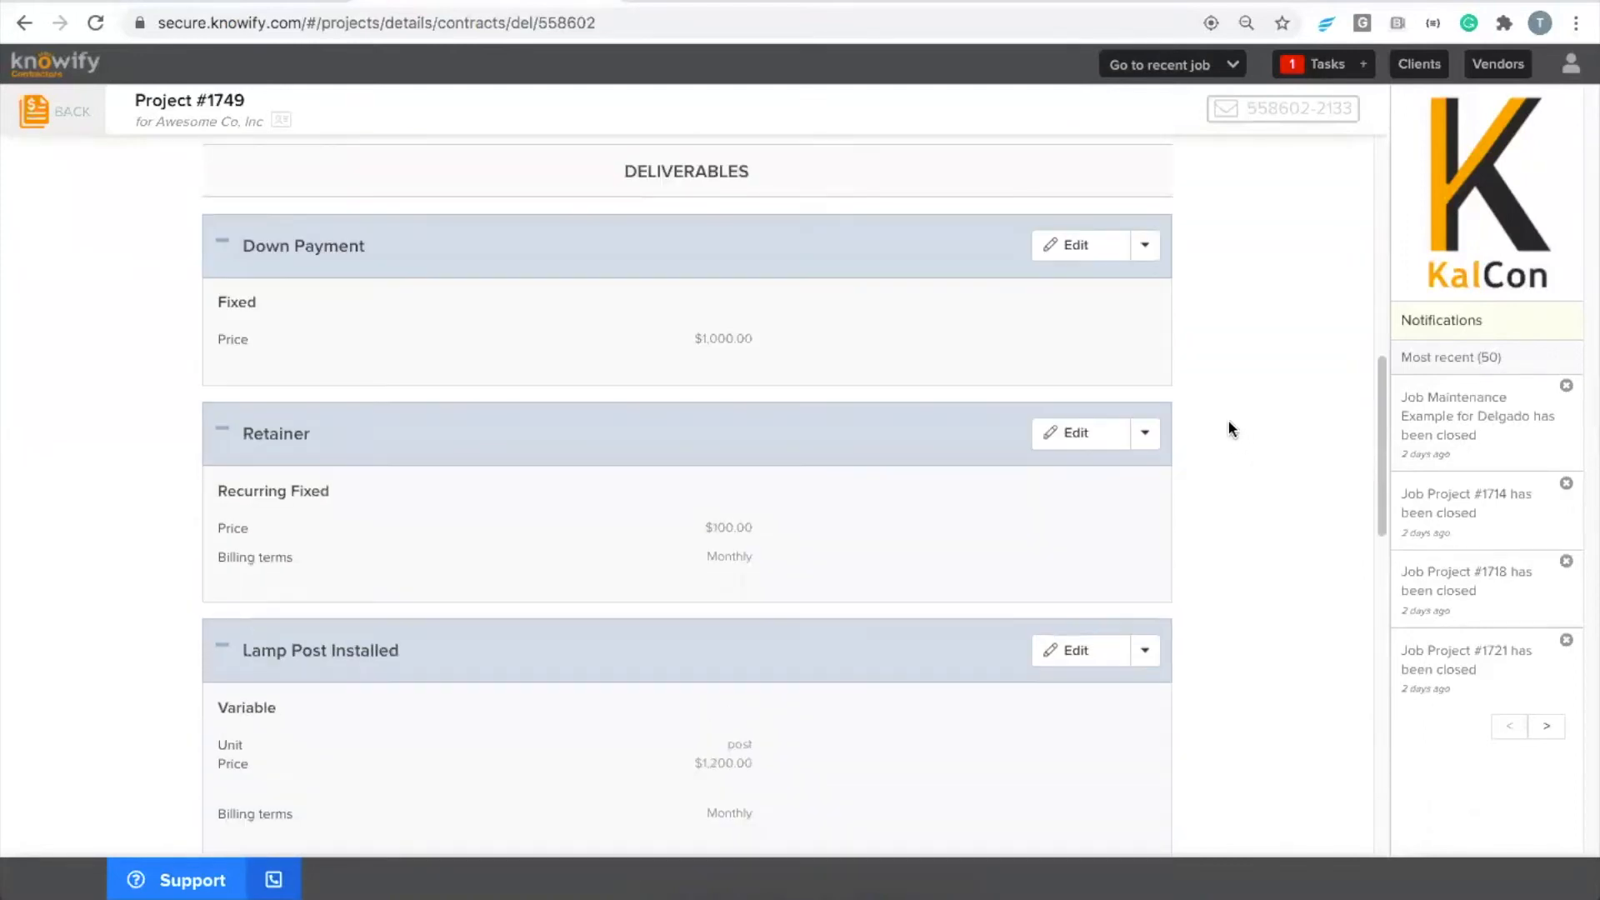
pyautogui.scroll(-5, 1222, 427)
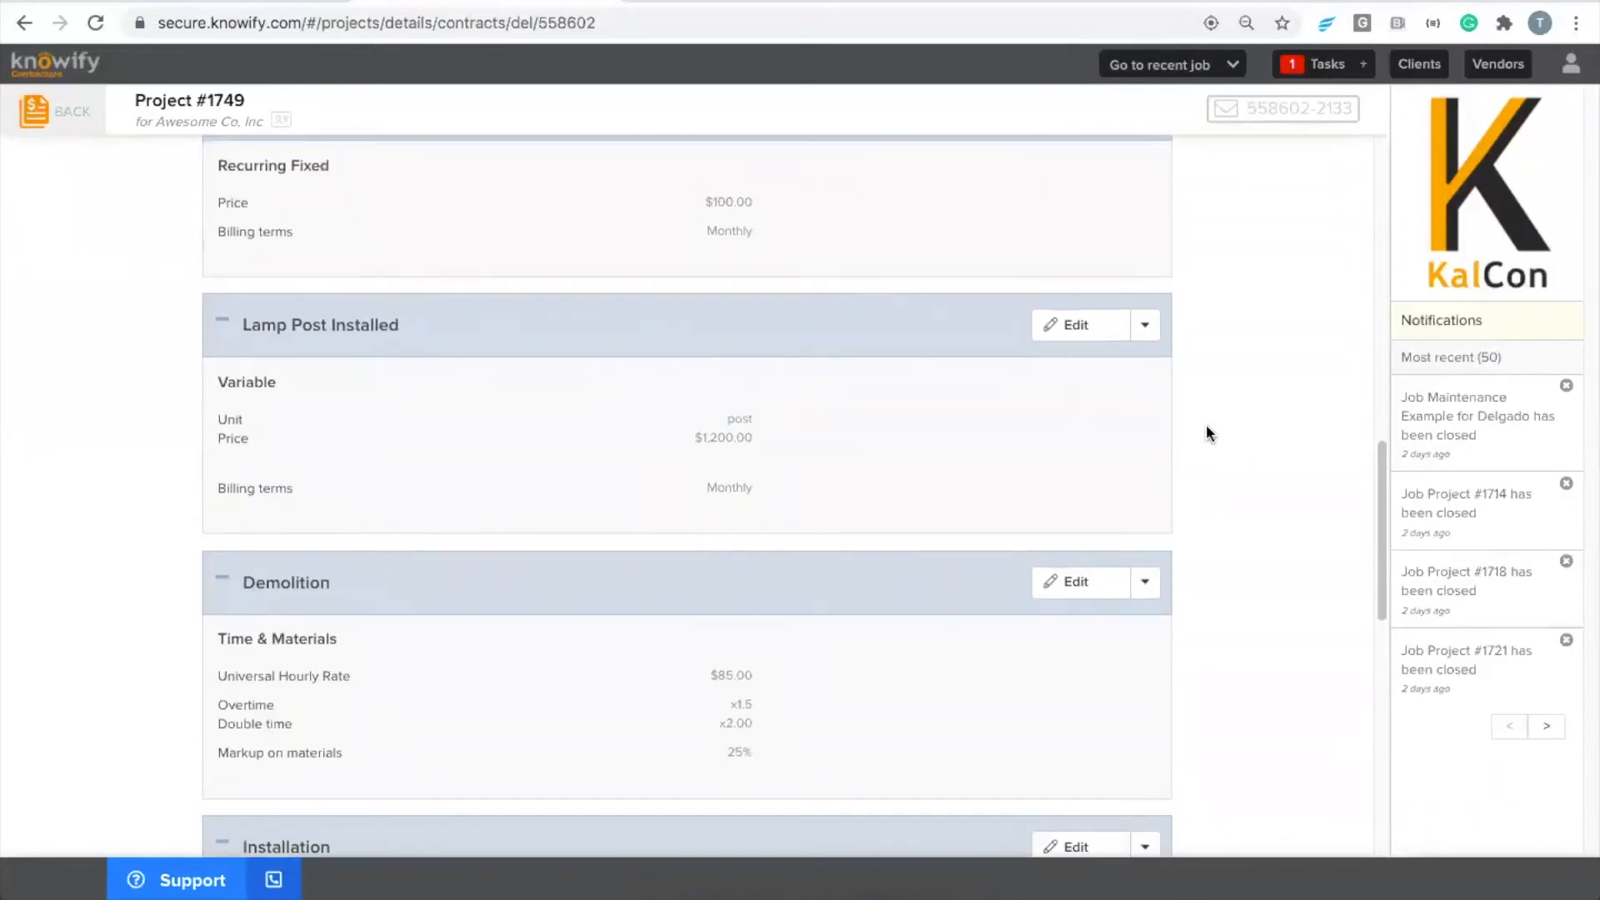
pyautogui.scroll(-3, 1201, 438)
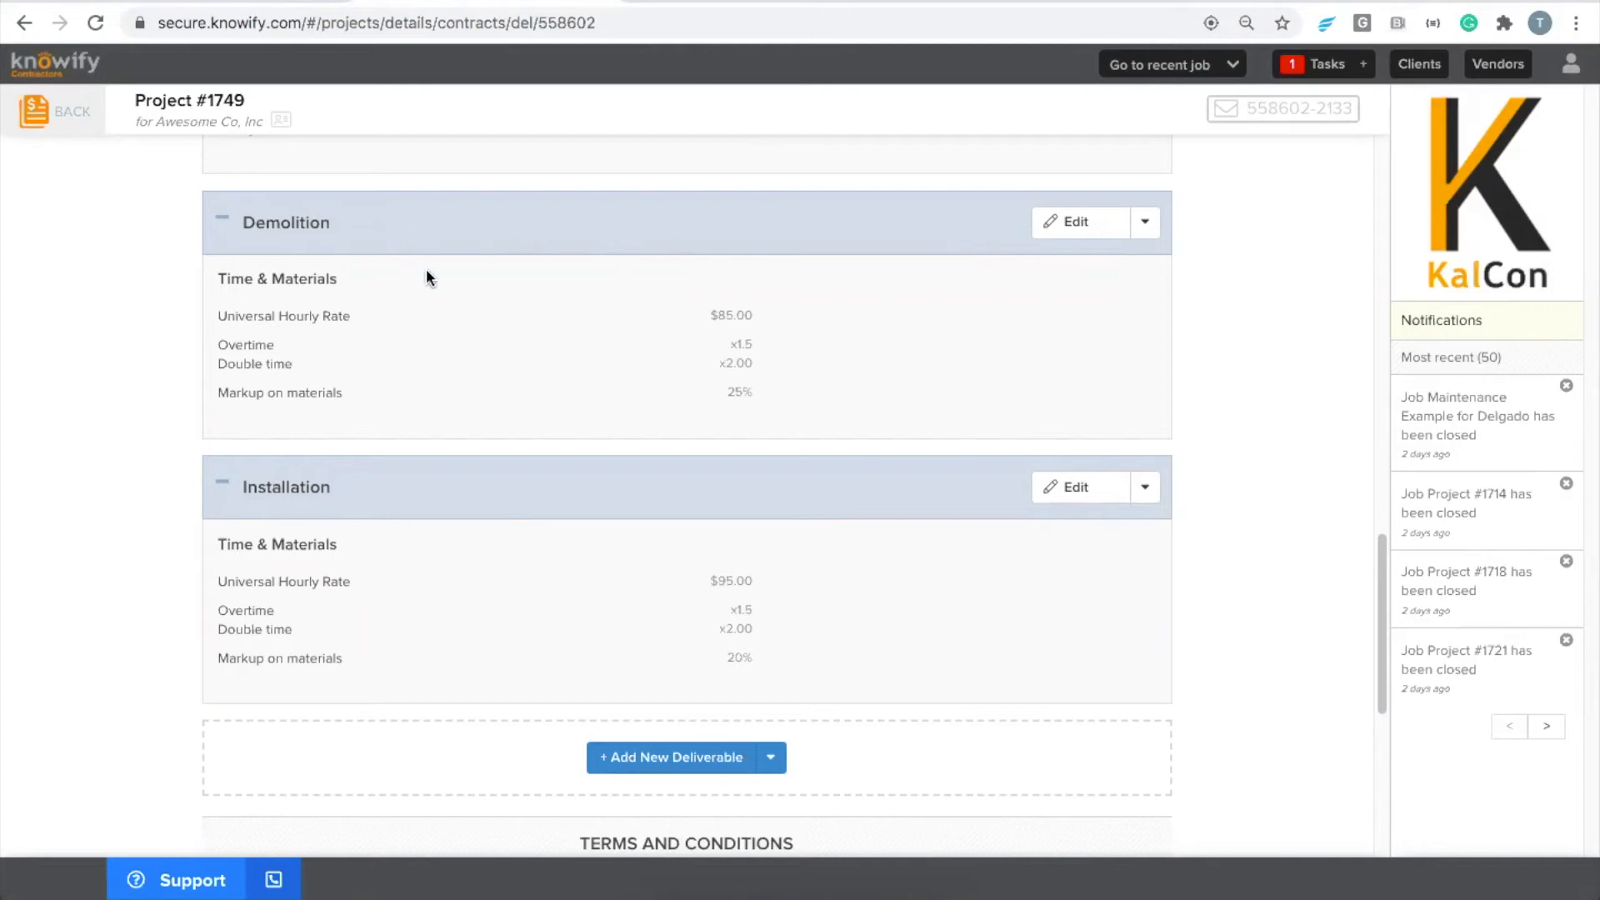
pyautogui.scroll(-6, 673, 486)
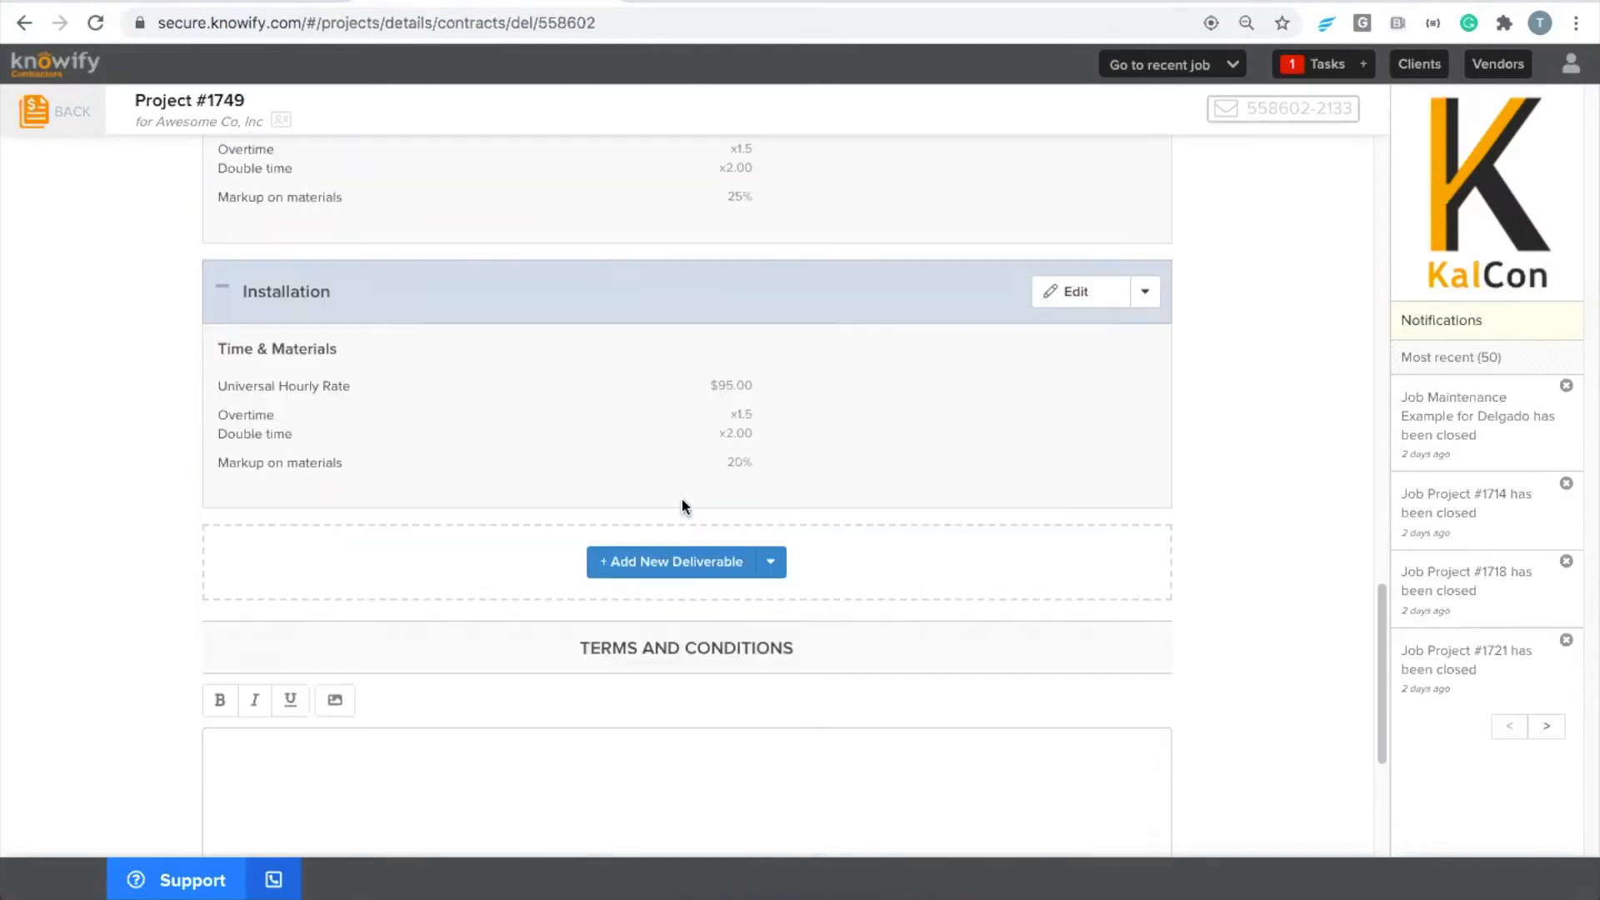
# - Preview the contract document, examine the services and rates on both pages, and close the preview
pyautogui.click(658, 767)
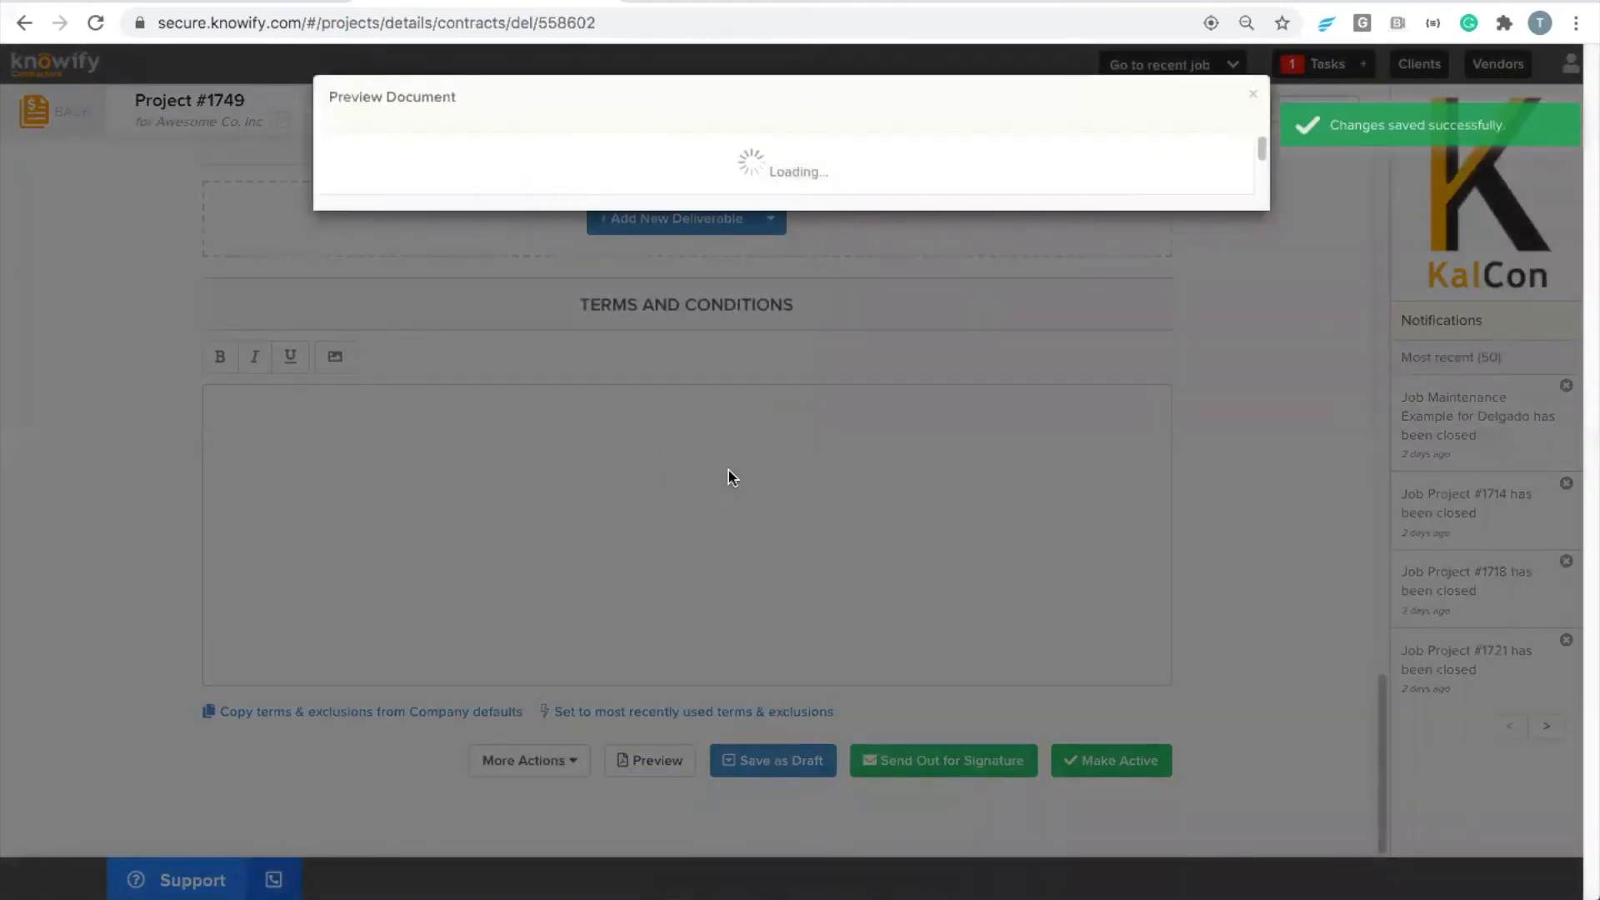
pyautogui.scroll(-5, 770, 469)
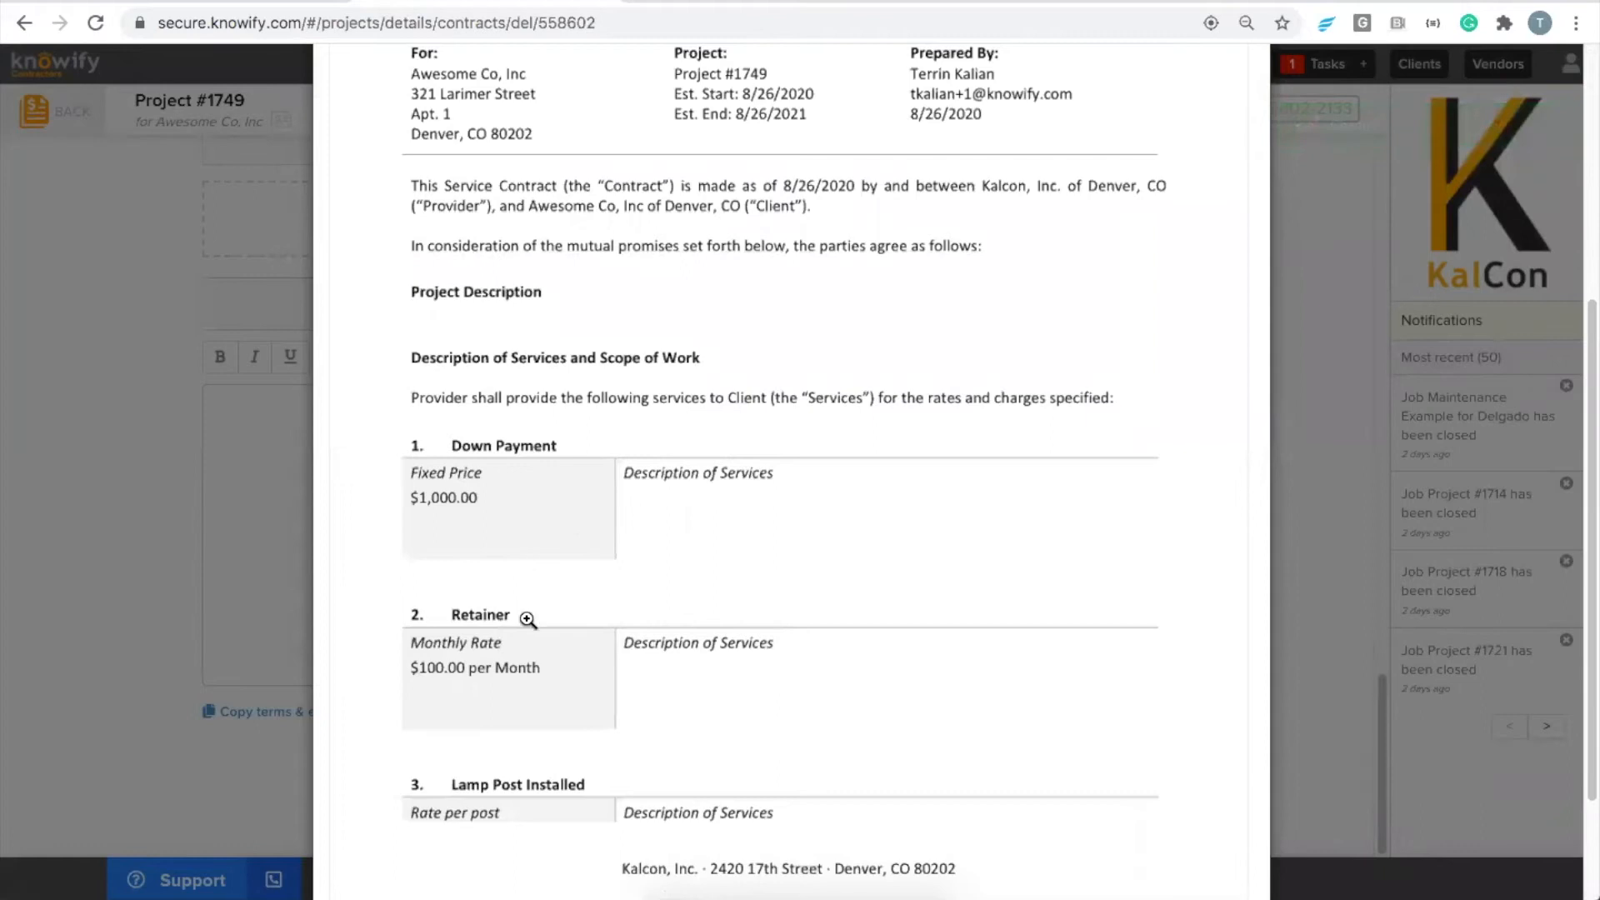
pyautogui.scroll(-2, 529, 617)
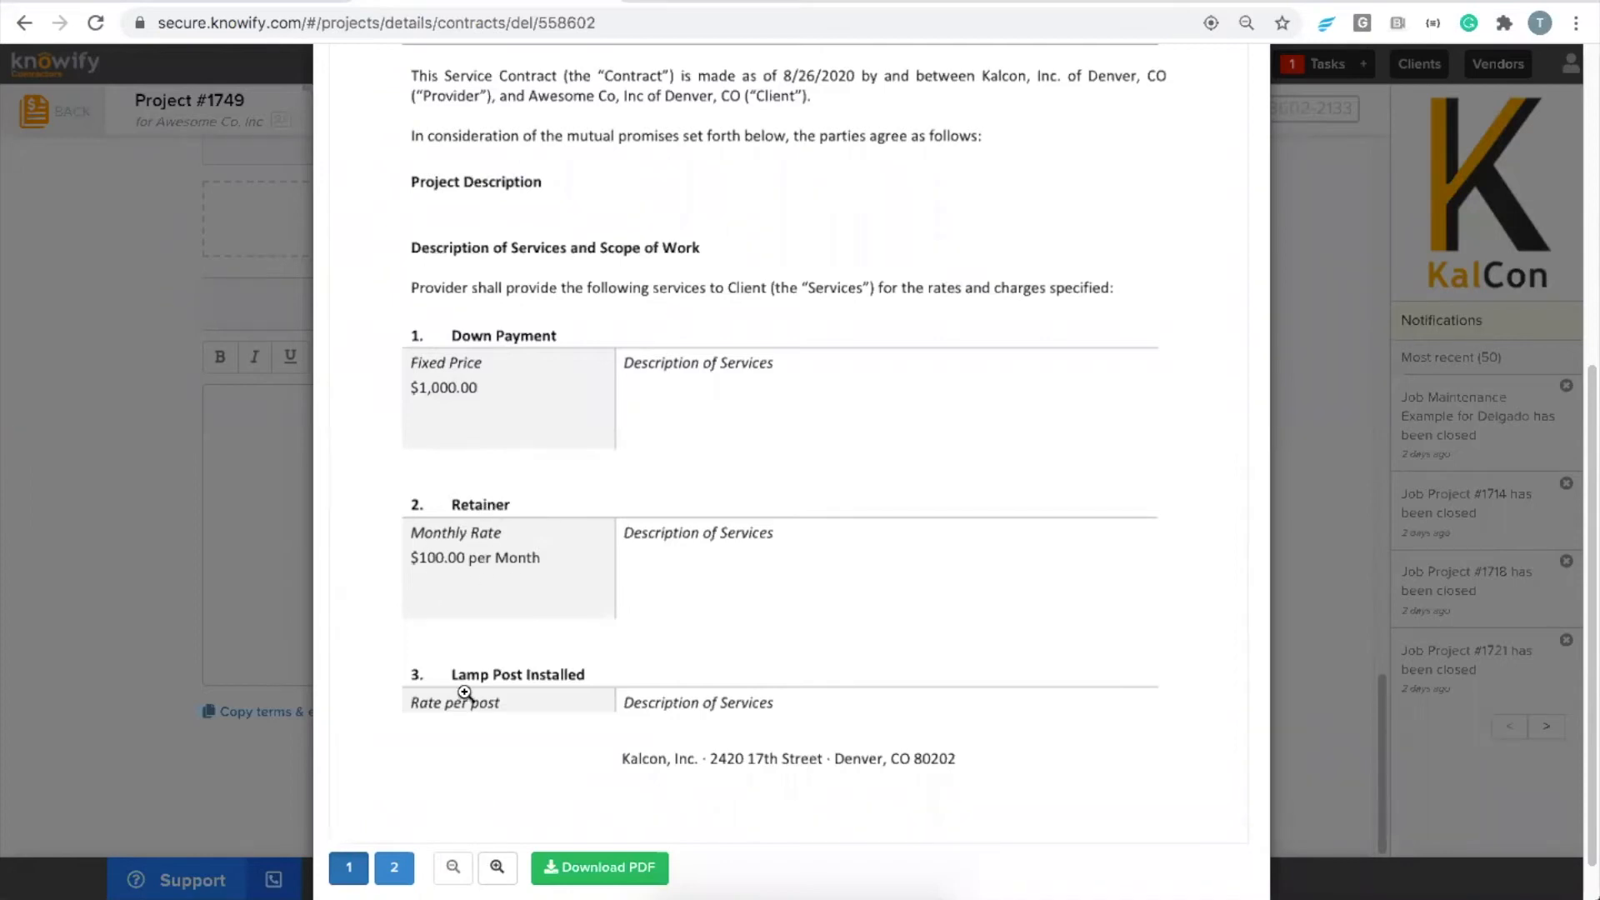
pyautogui.click(397, 868)
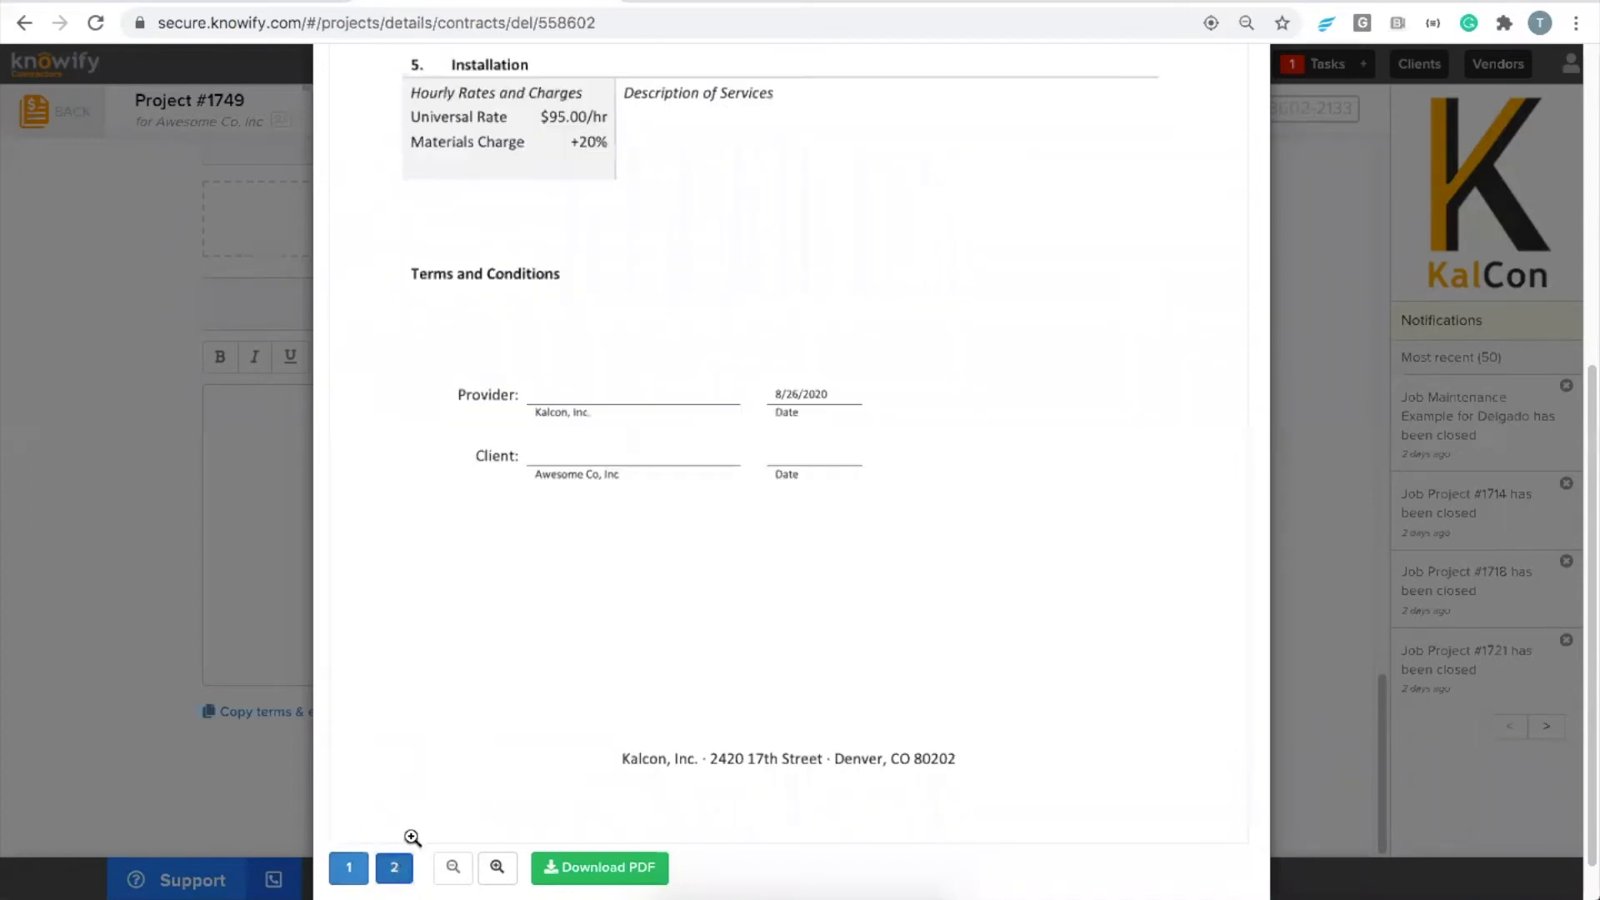
pyautogui.scroll(5, 568, 597)
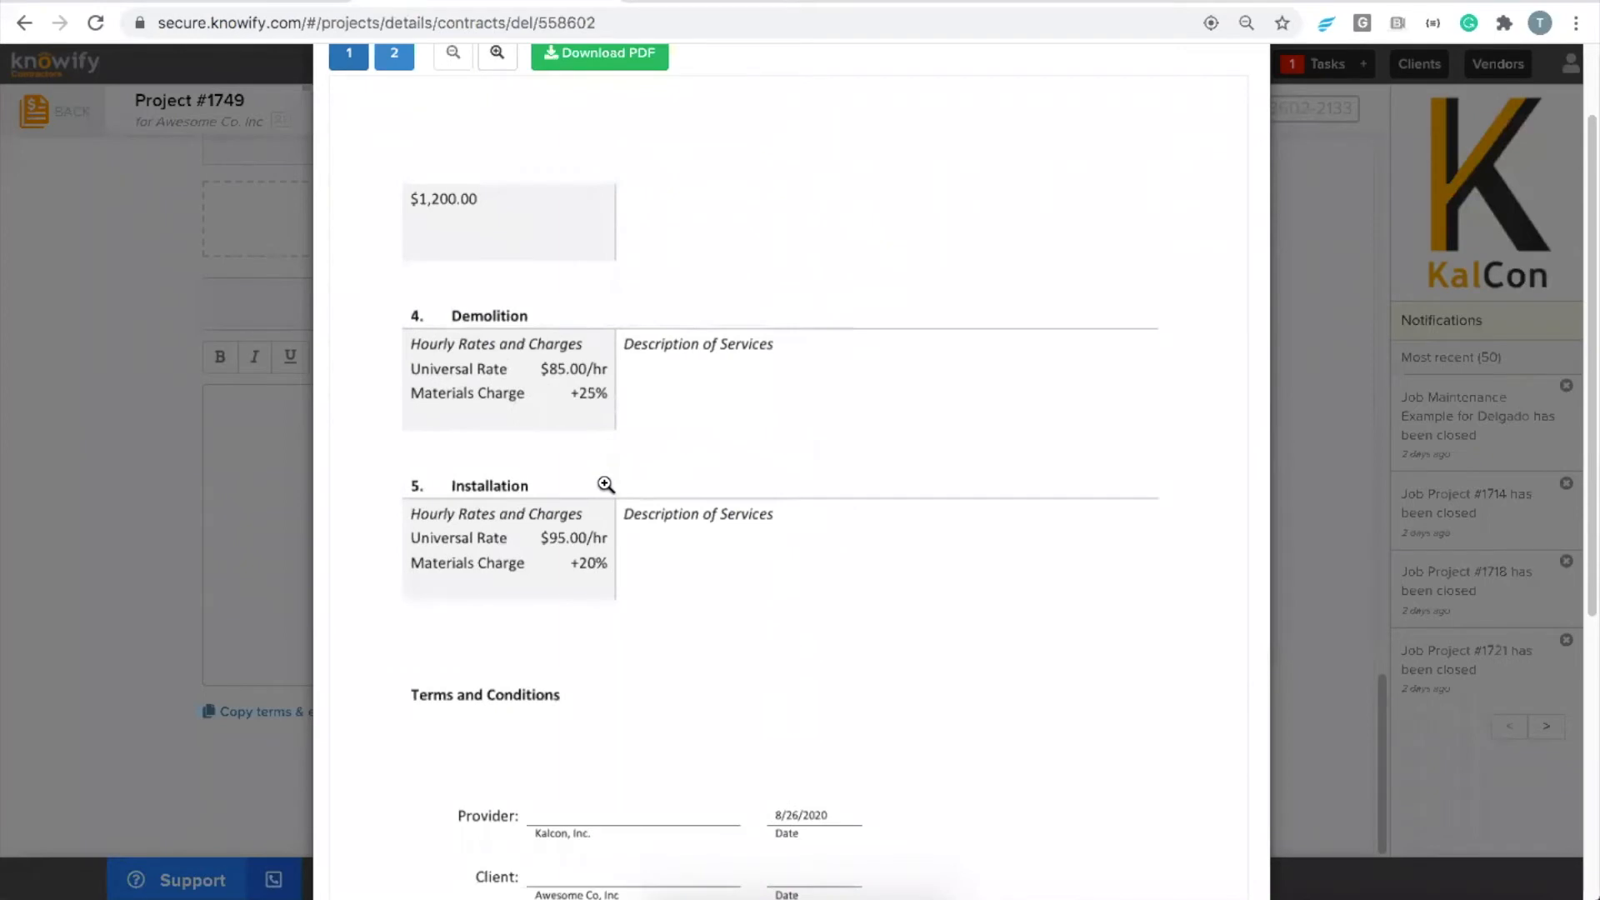
pyautogui.scroll(2, 675, 499)
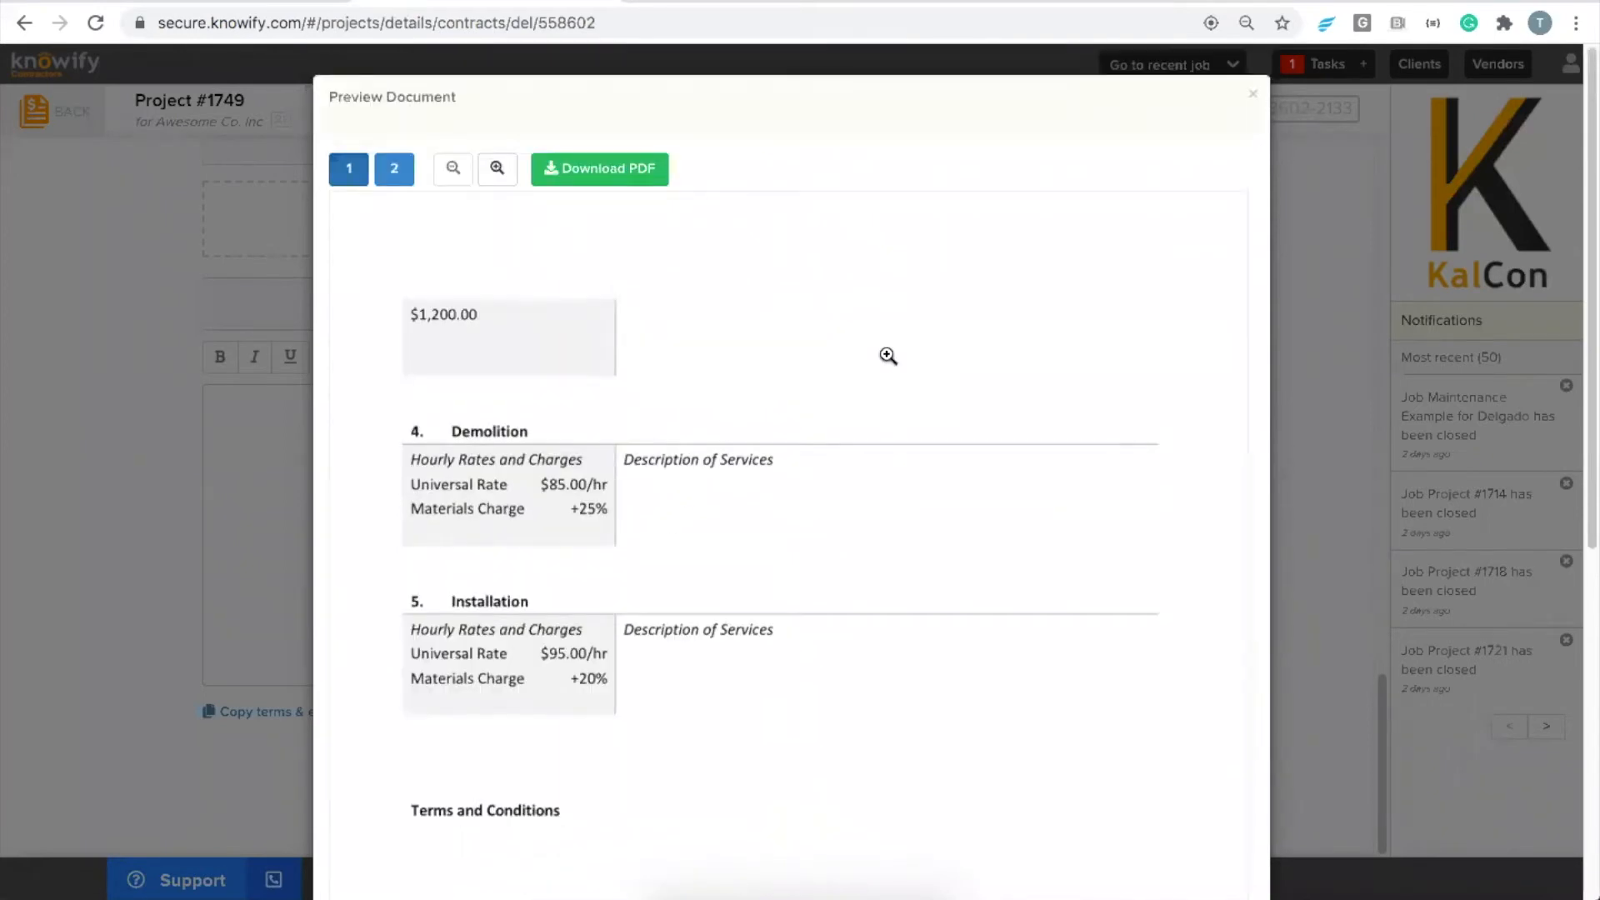
pyautogui.click(1254, 98)
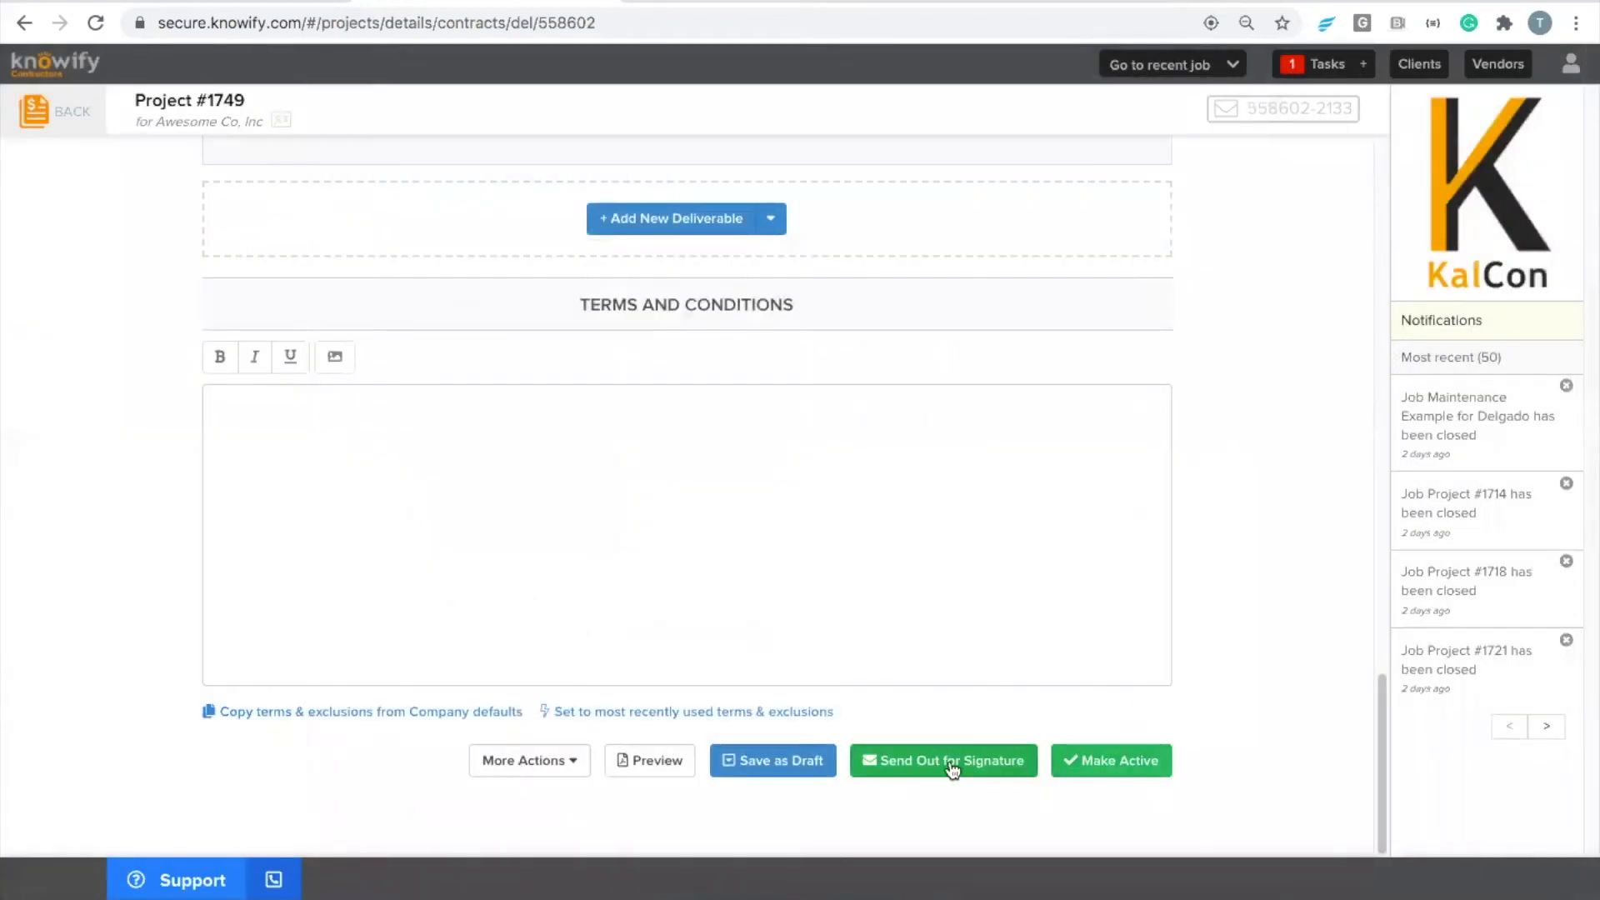
# - Make the job active, confirm the activation, and stay on its contract
pyautogui.click(1132, 759)
pyautogui.click(971, 332)
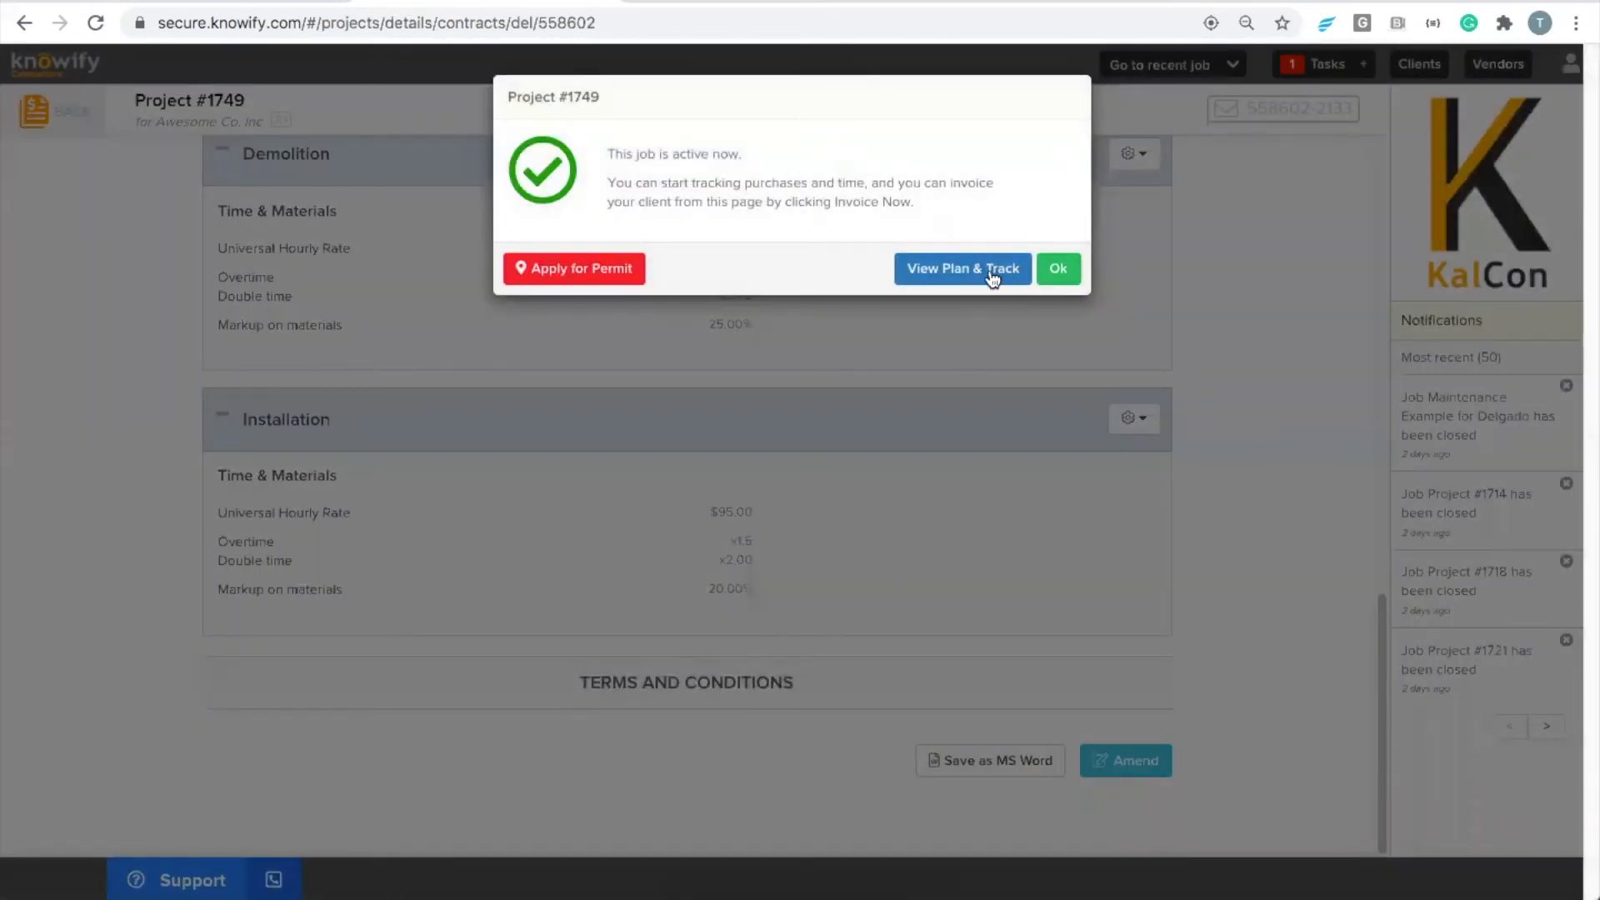
pyautogui.click(1058, 268)
# - Review the activated contract's status, invoicing summary, general terms and deliverables
pyautogui.scroll(5, 990, 451)
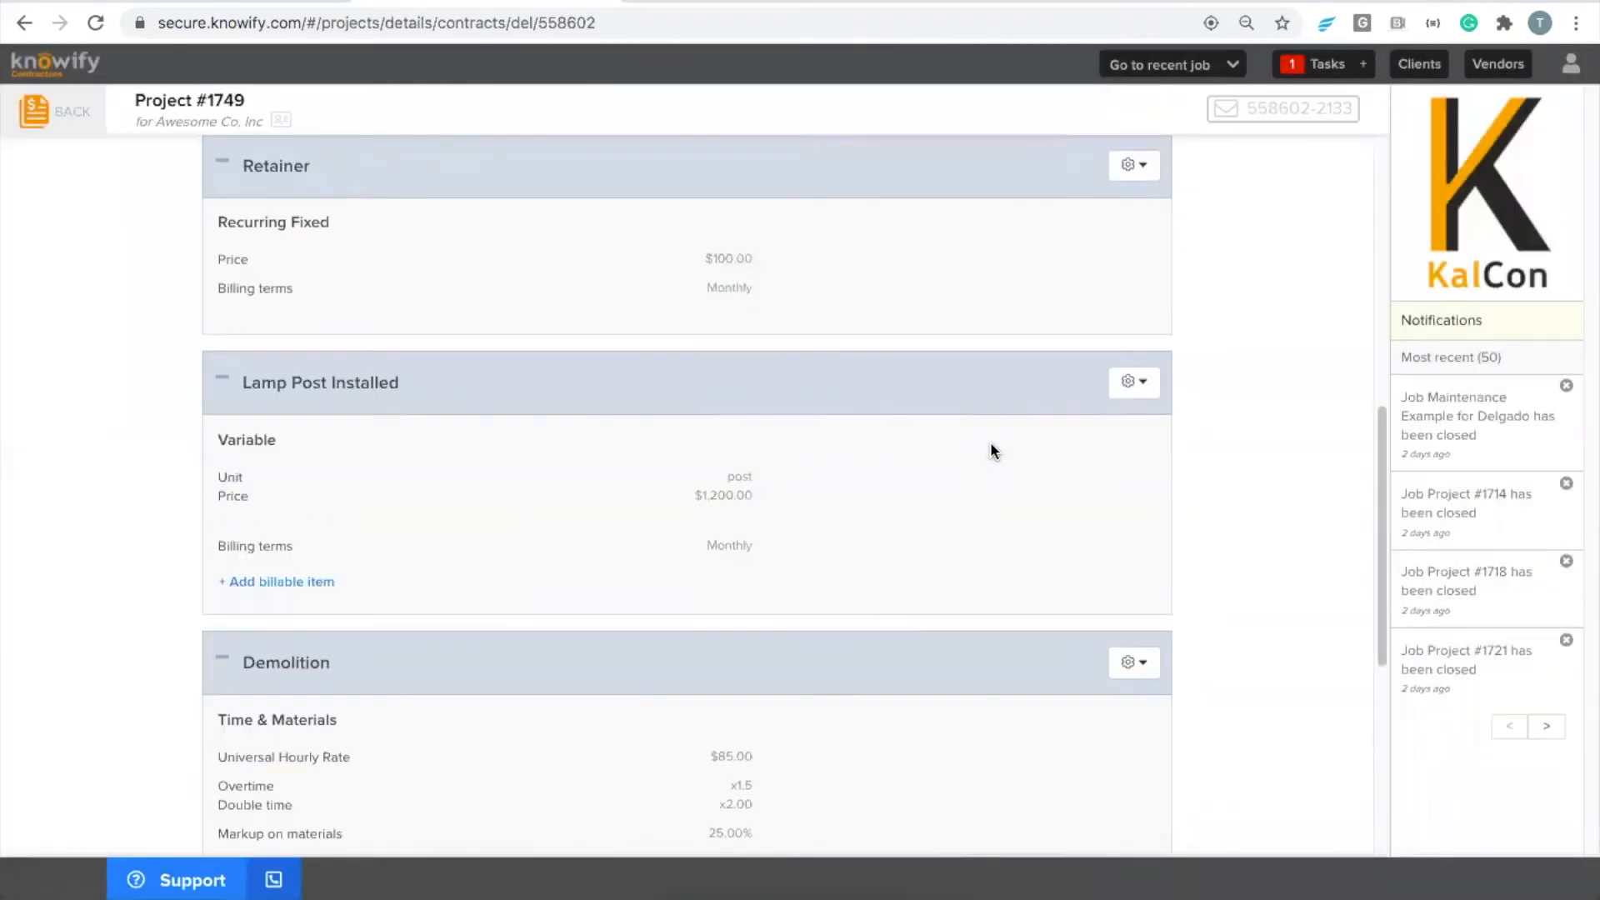
pyautogui.scroll(4, 975, 454)
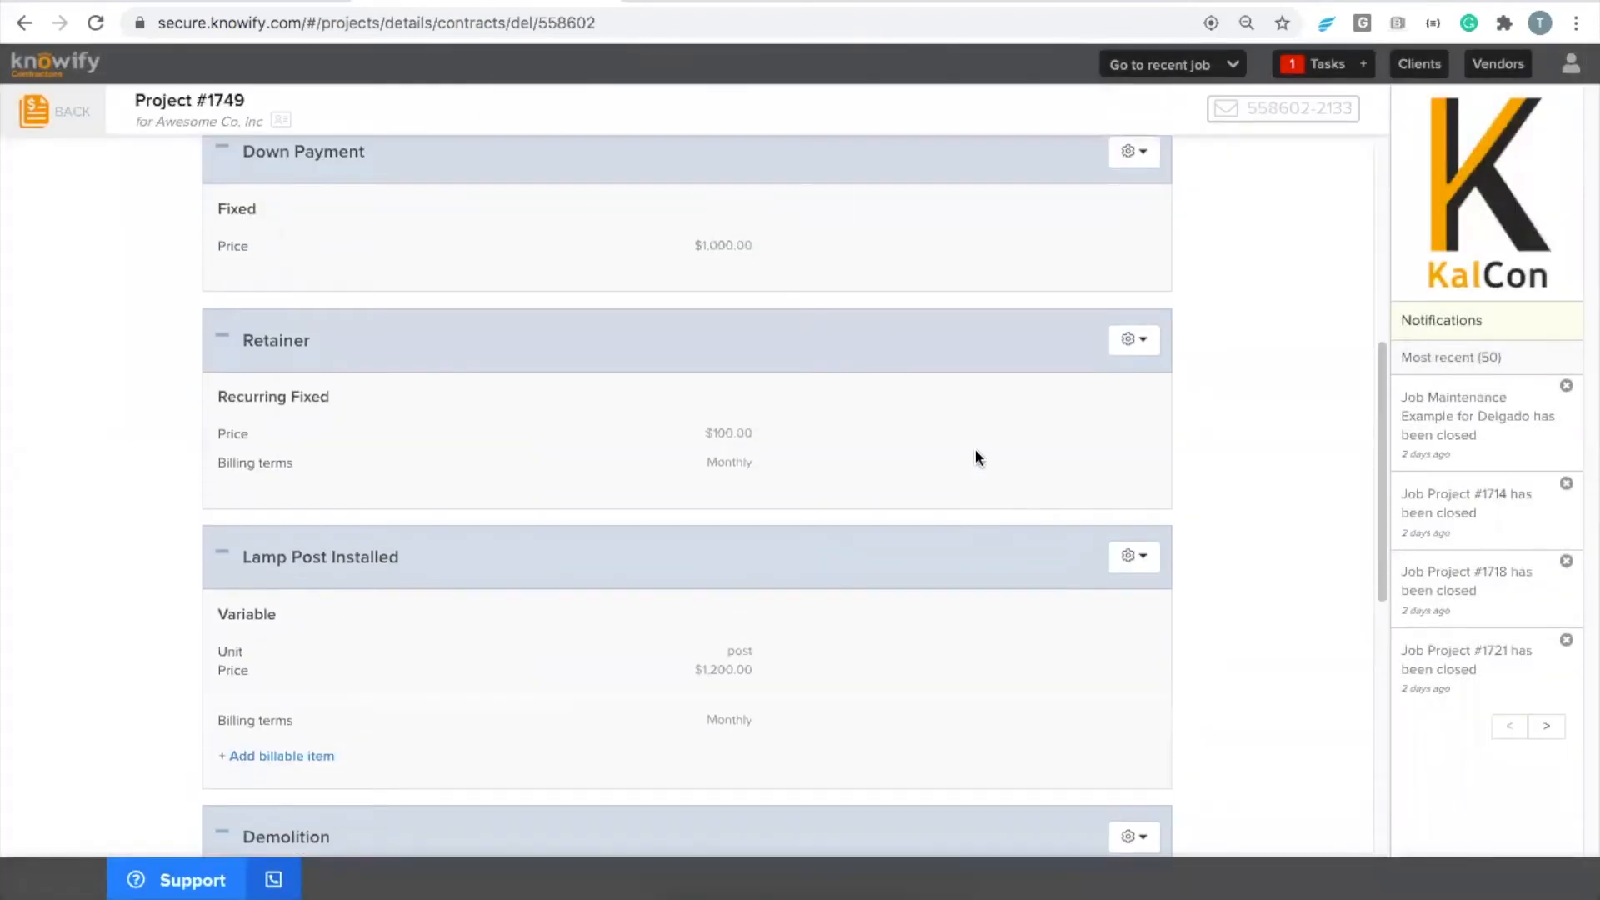
pyautogui.scroll(2, 974, 449)
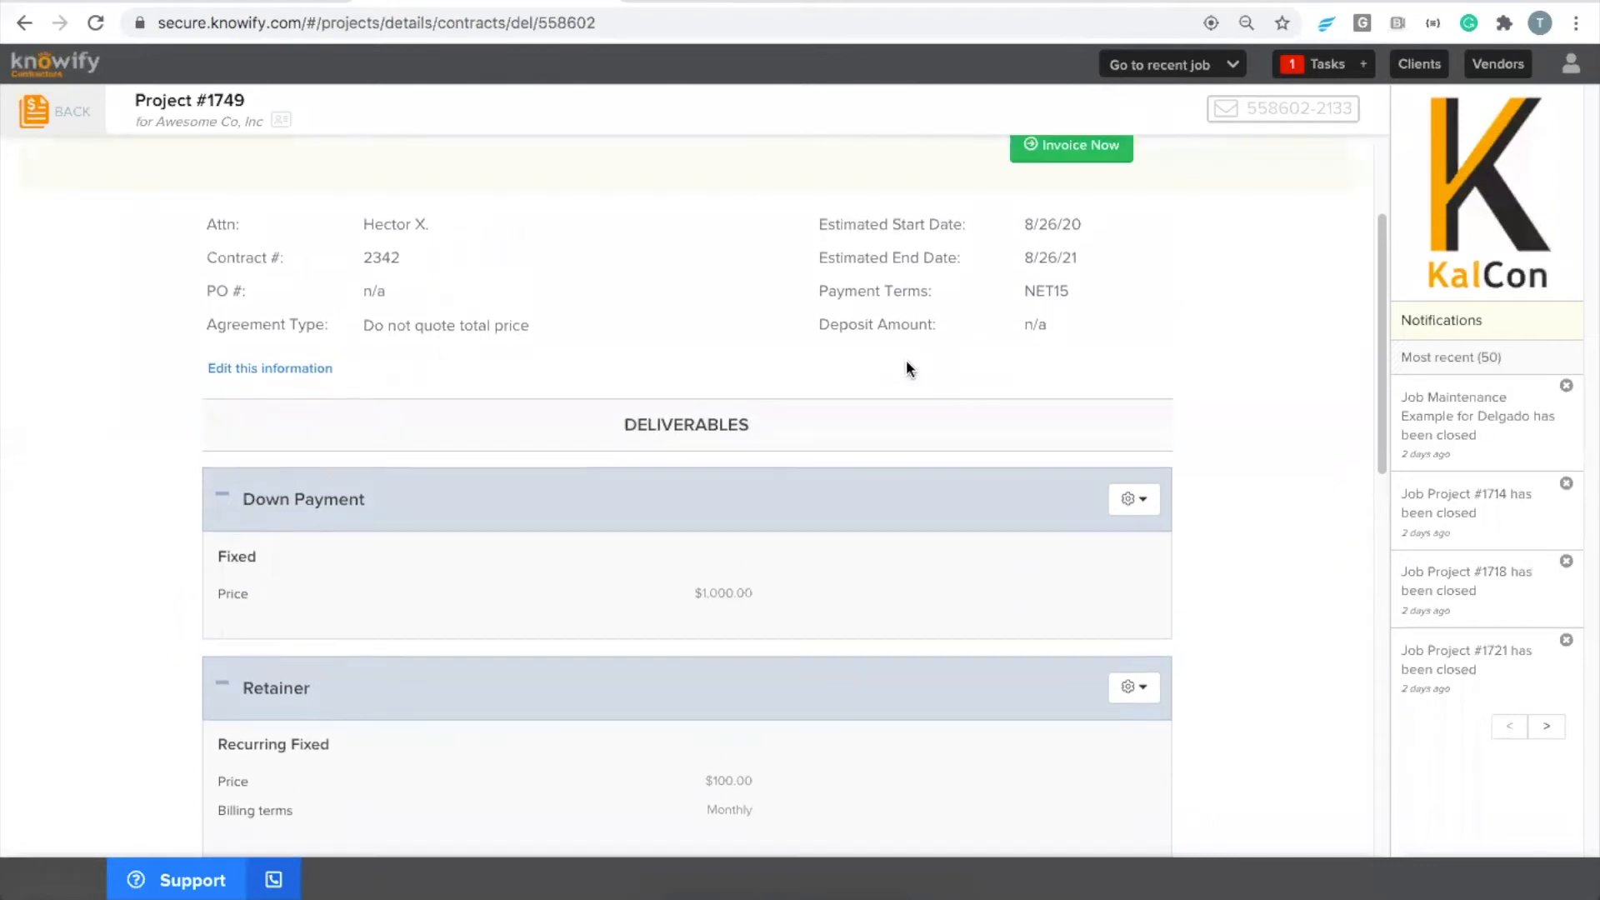
pyautogui.scroll(3, 892, 357)
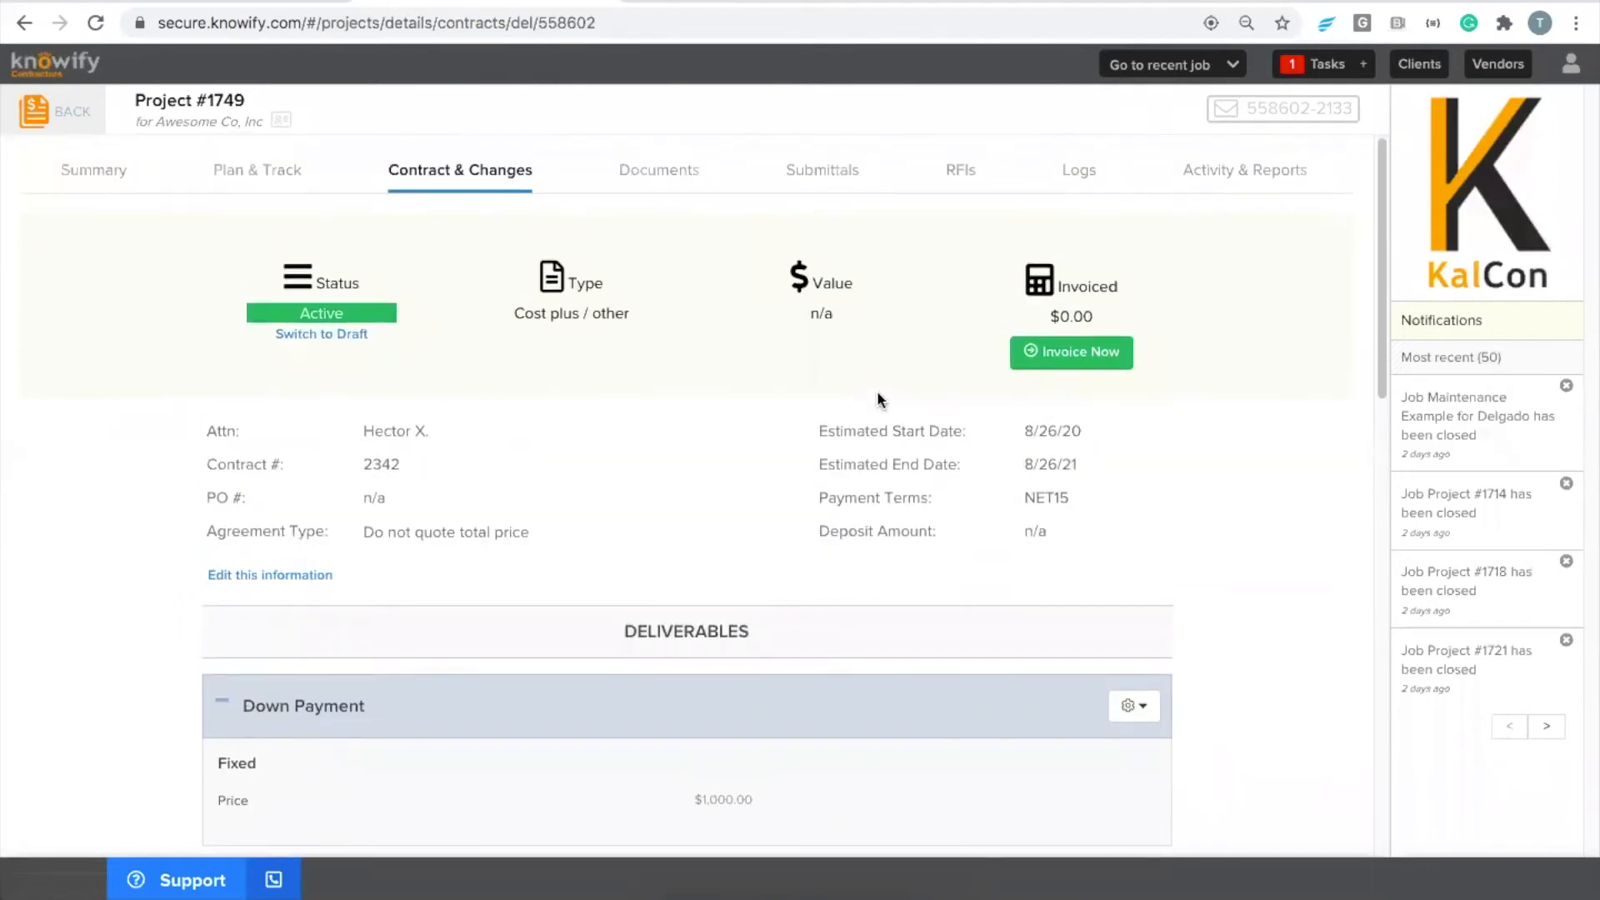
pyautogui.scroll(-1, 877, 390)
pyautogui.scroll(-1, 888, 388)
pyautogui.scroll(-6, 904, 386)
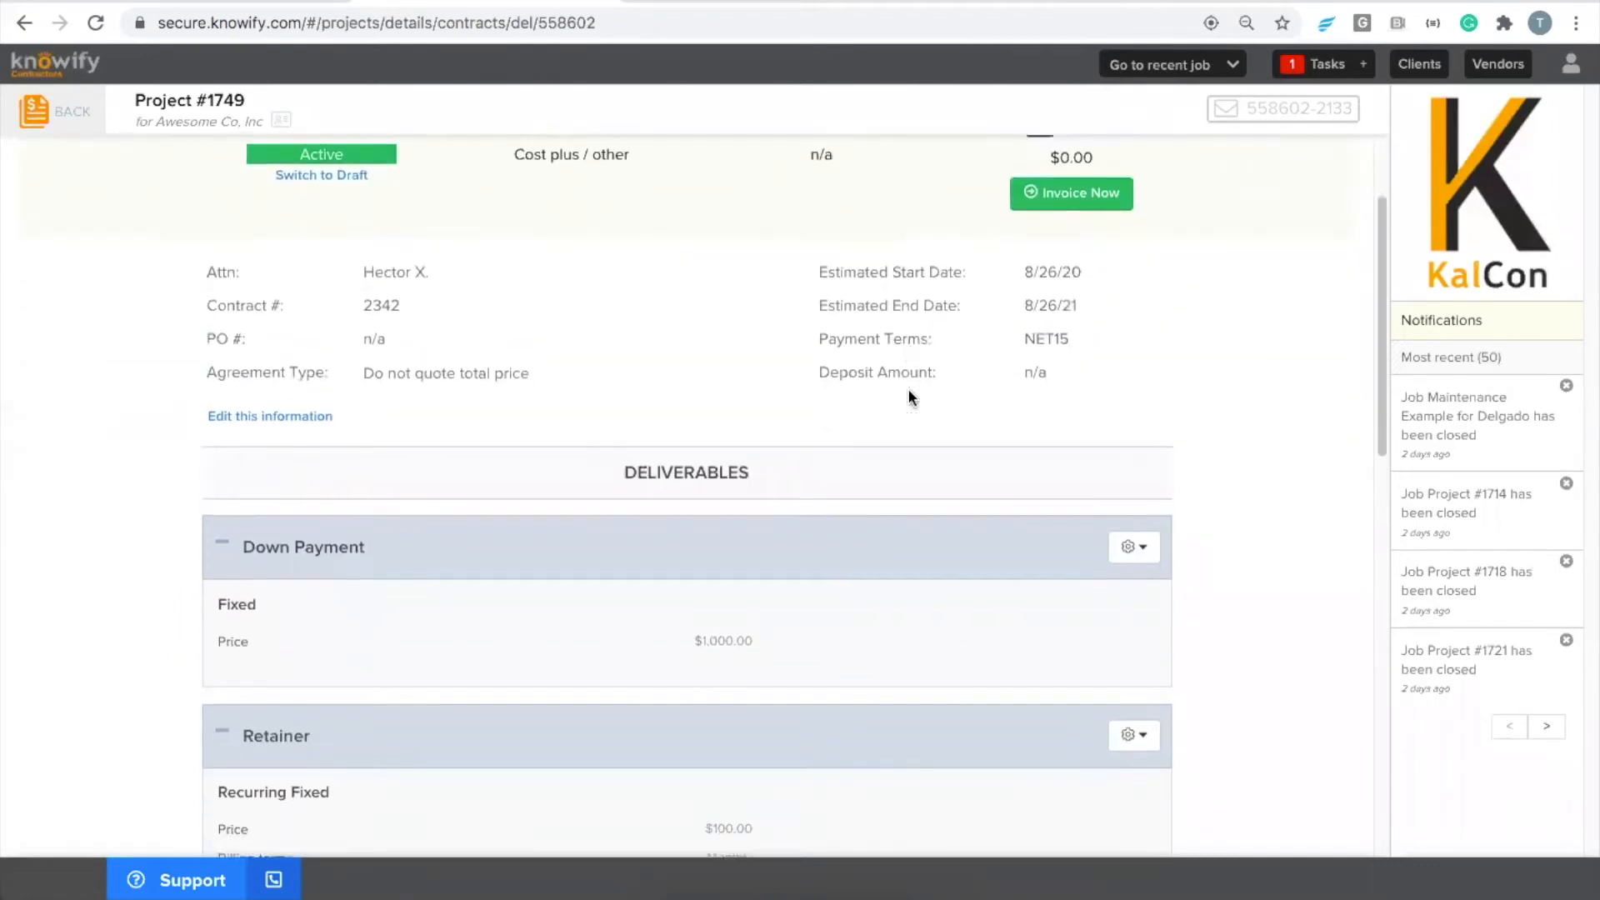
pyautogui.scroll(-2, 517, 708)
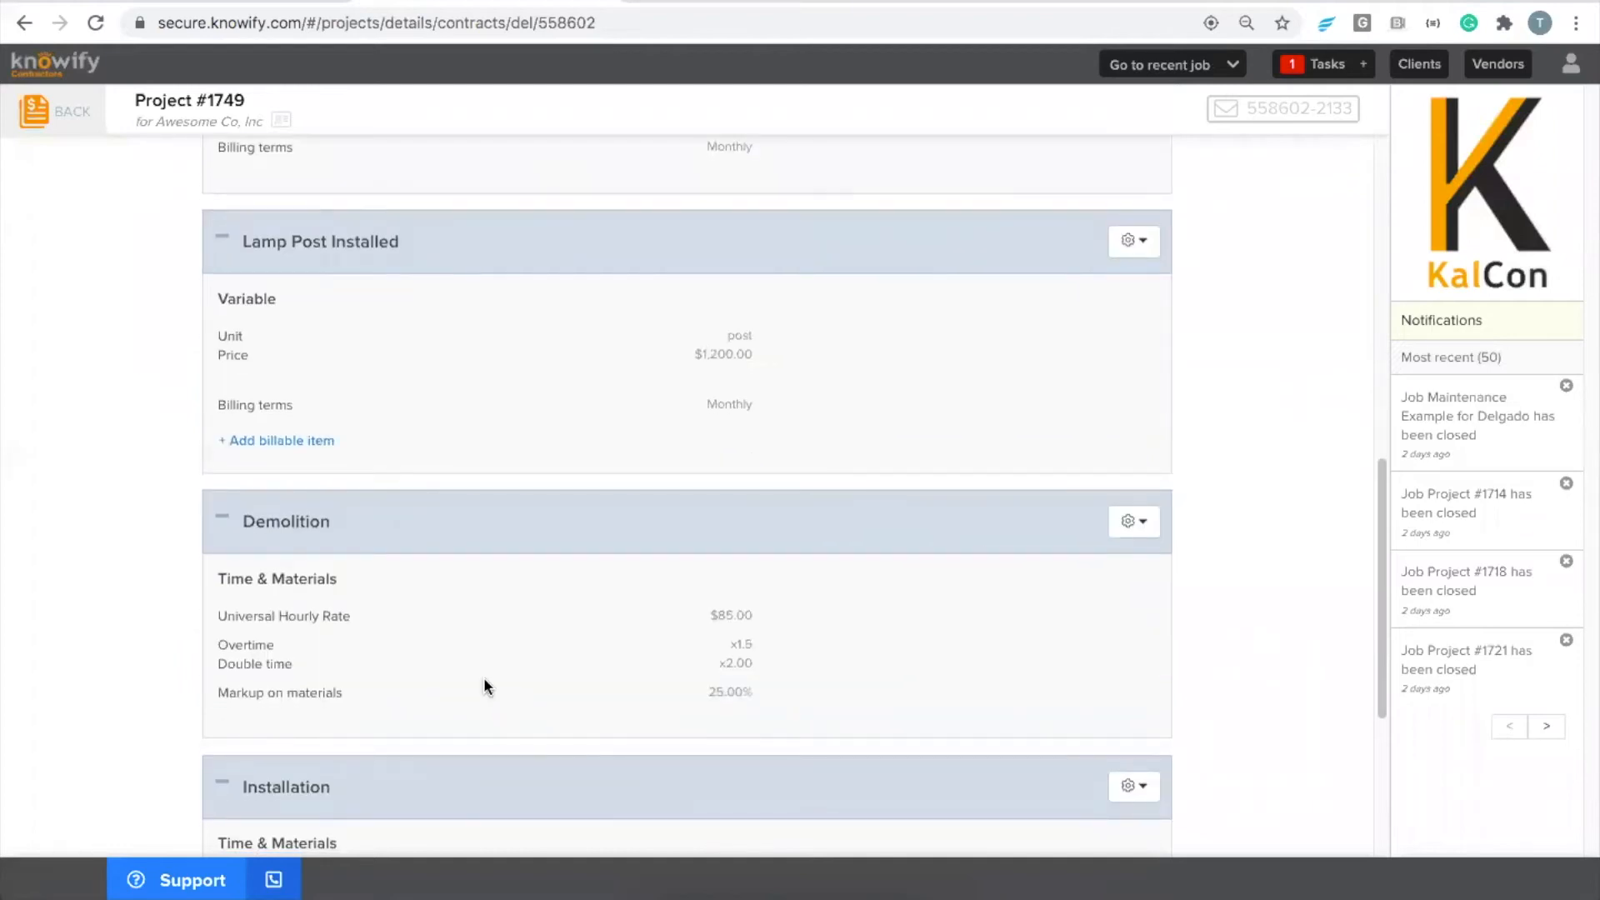
pyautogui.scroll(1, 517, 795)
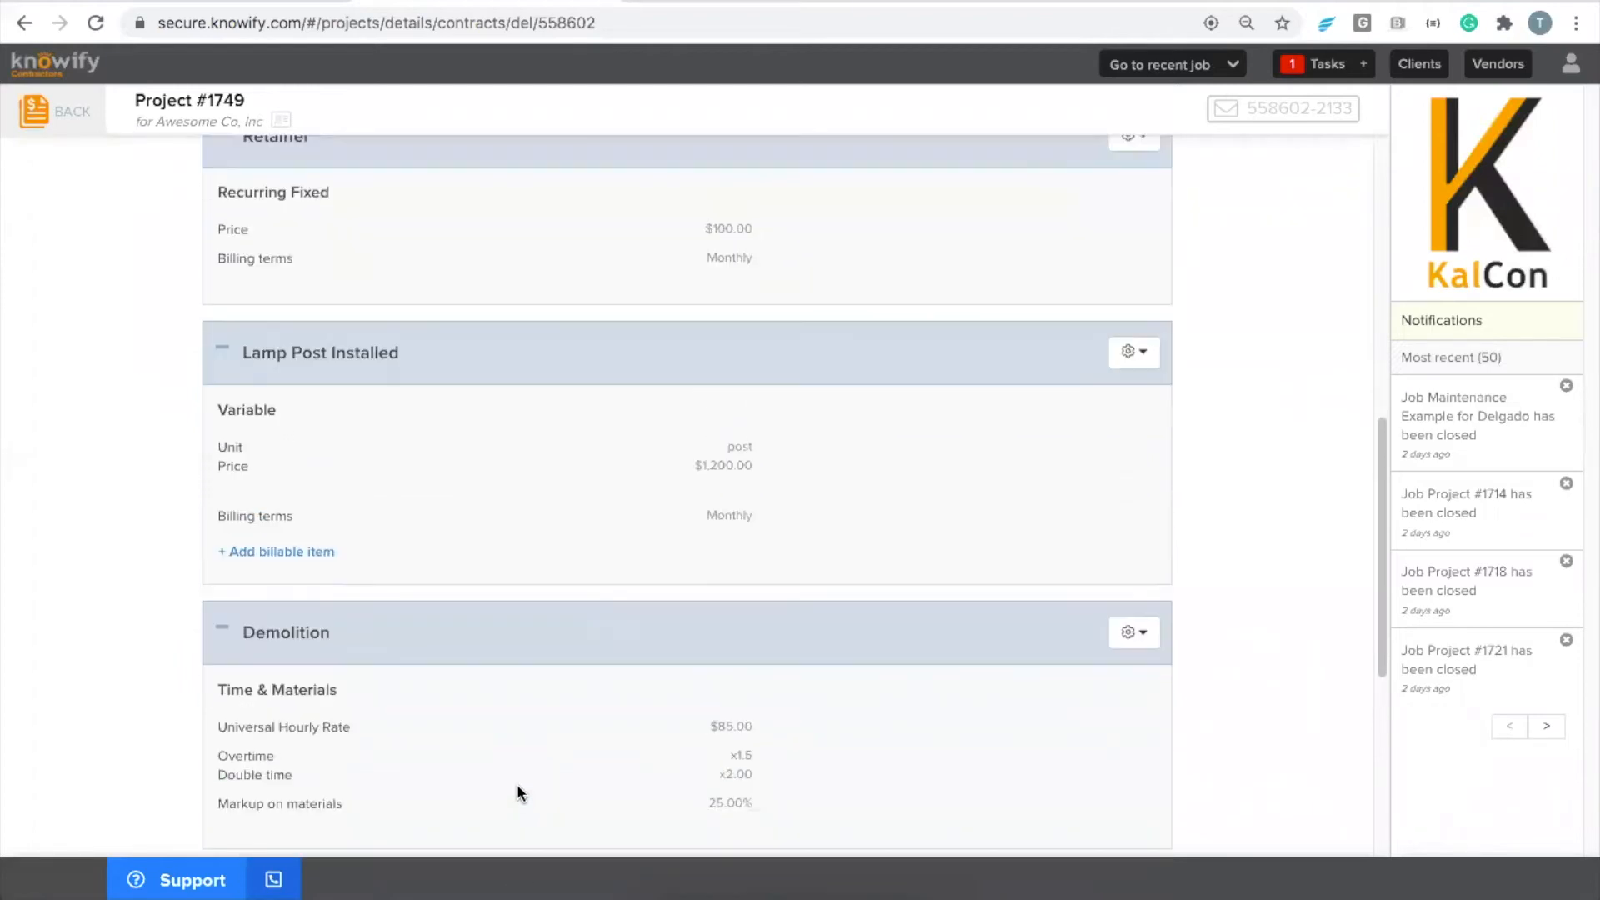
# - Start an invoice for the job with its billing period set to the entire job, 8/26/20 - 8/31/20
pyautogui.scroll(4, 500, 750)
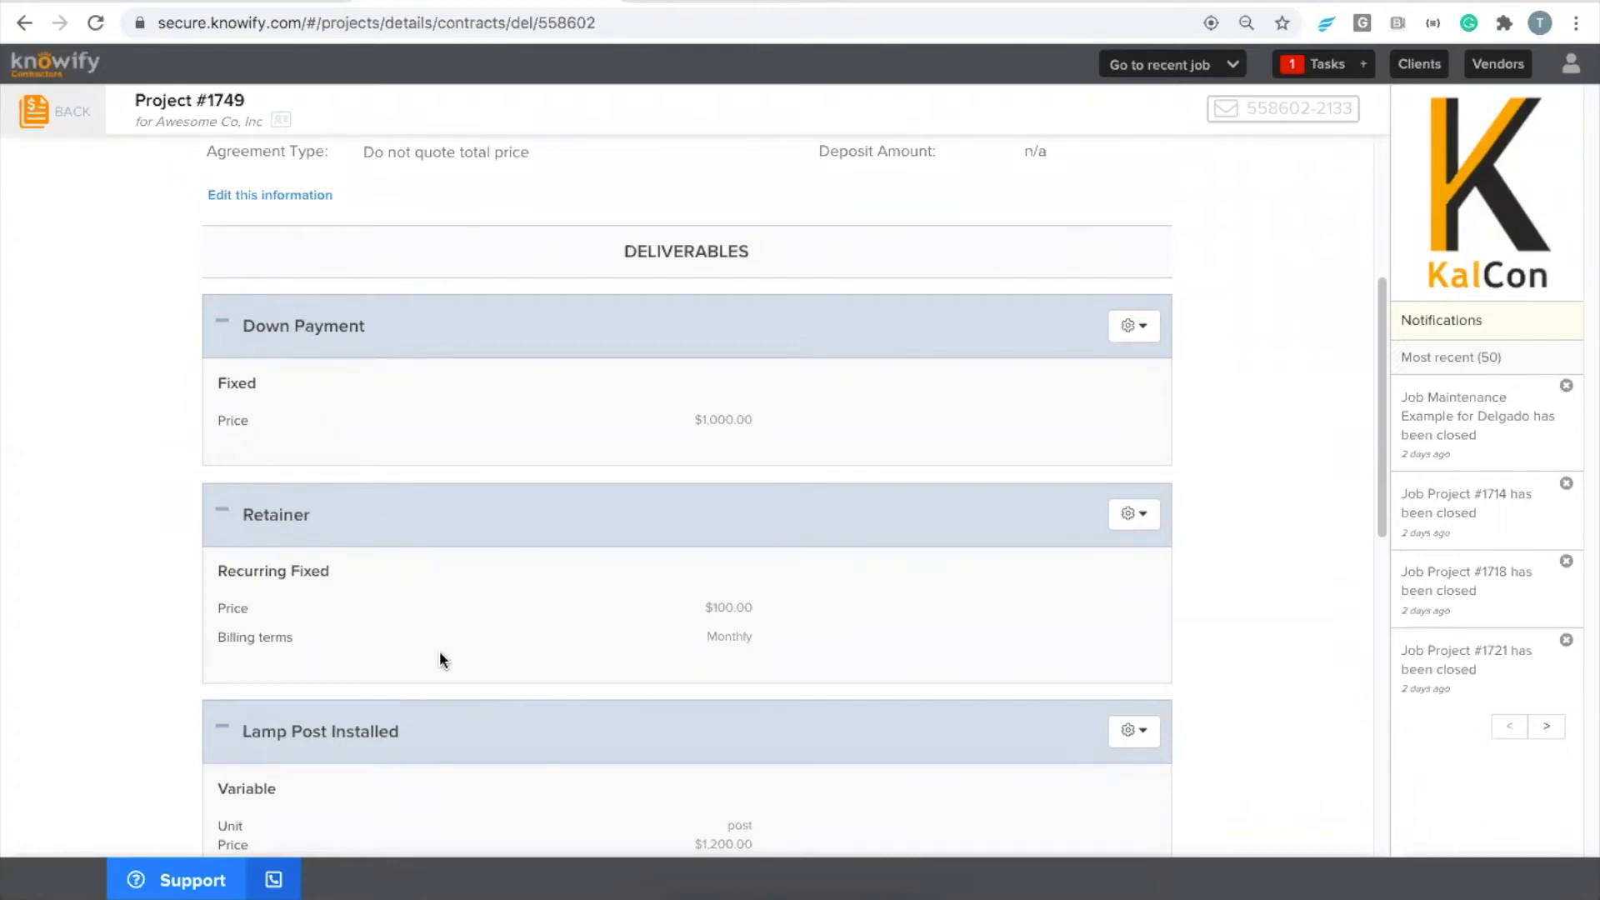
pyautogui.scroll(4, 687, 621)
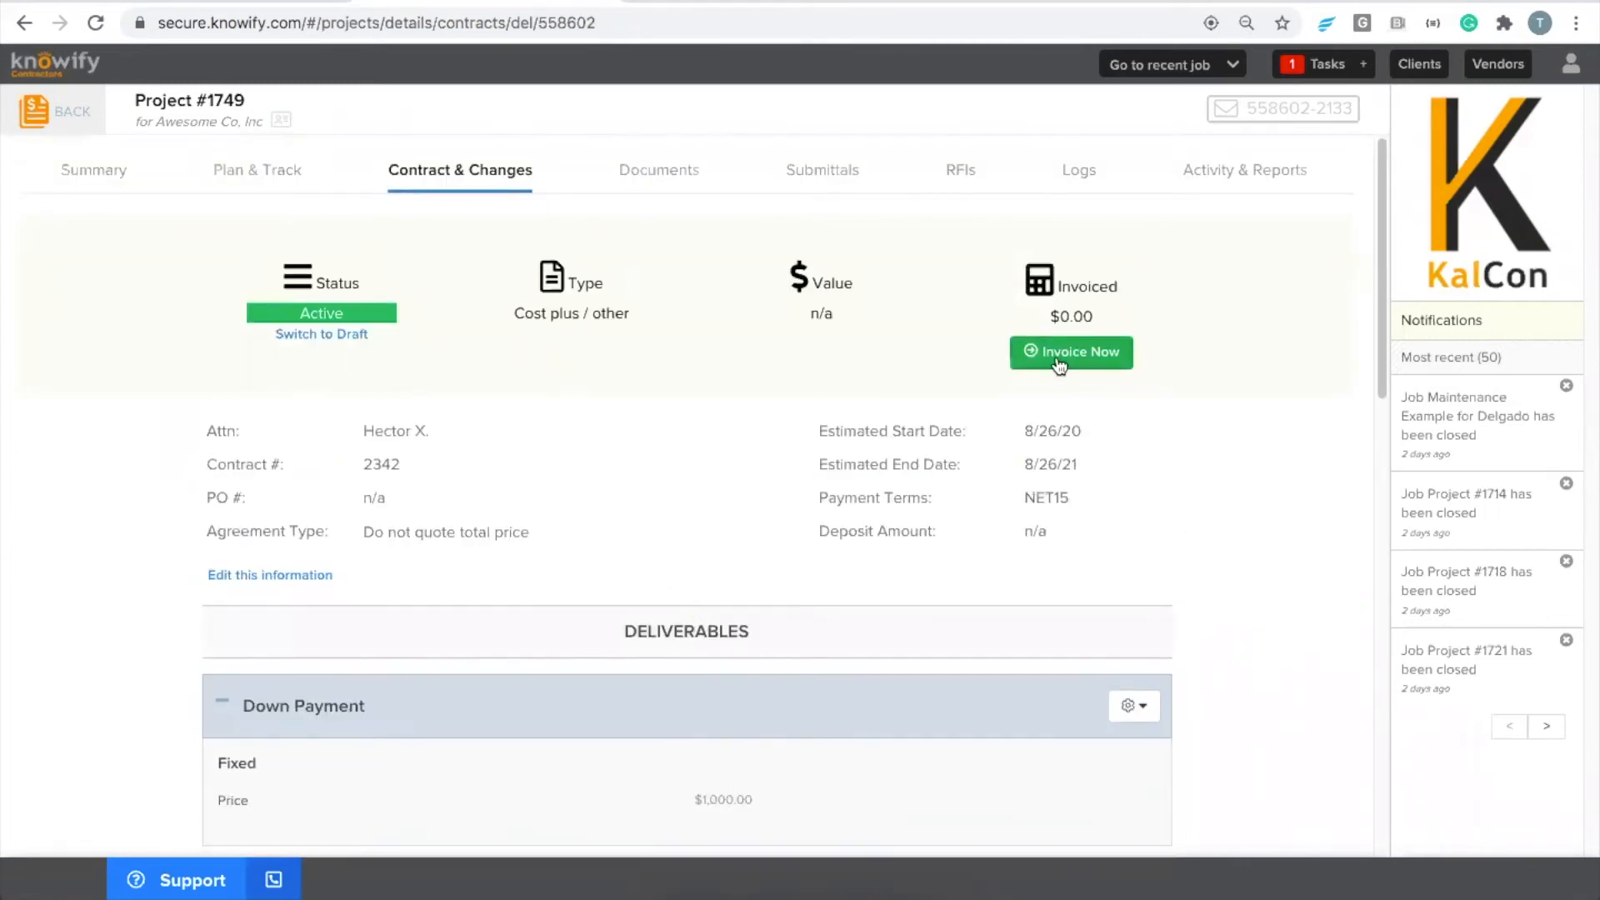
pyautogui.click(1058, 360)
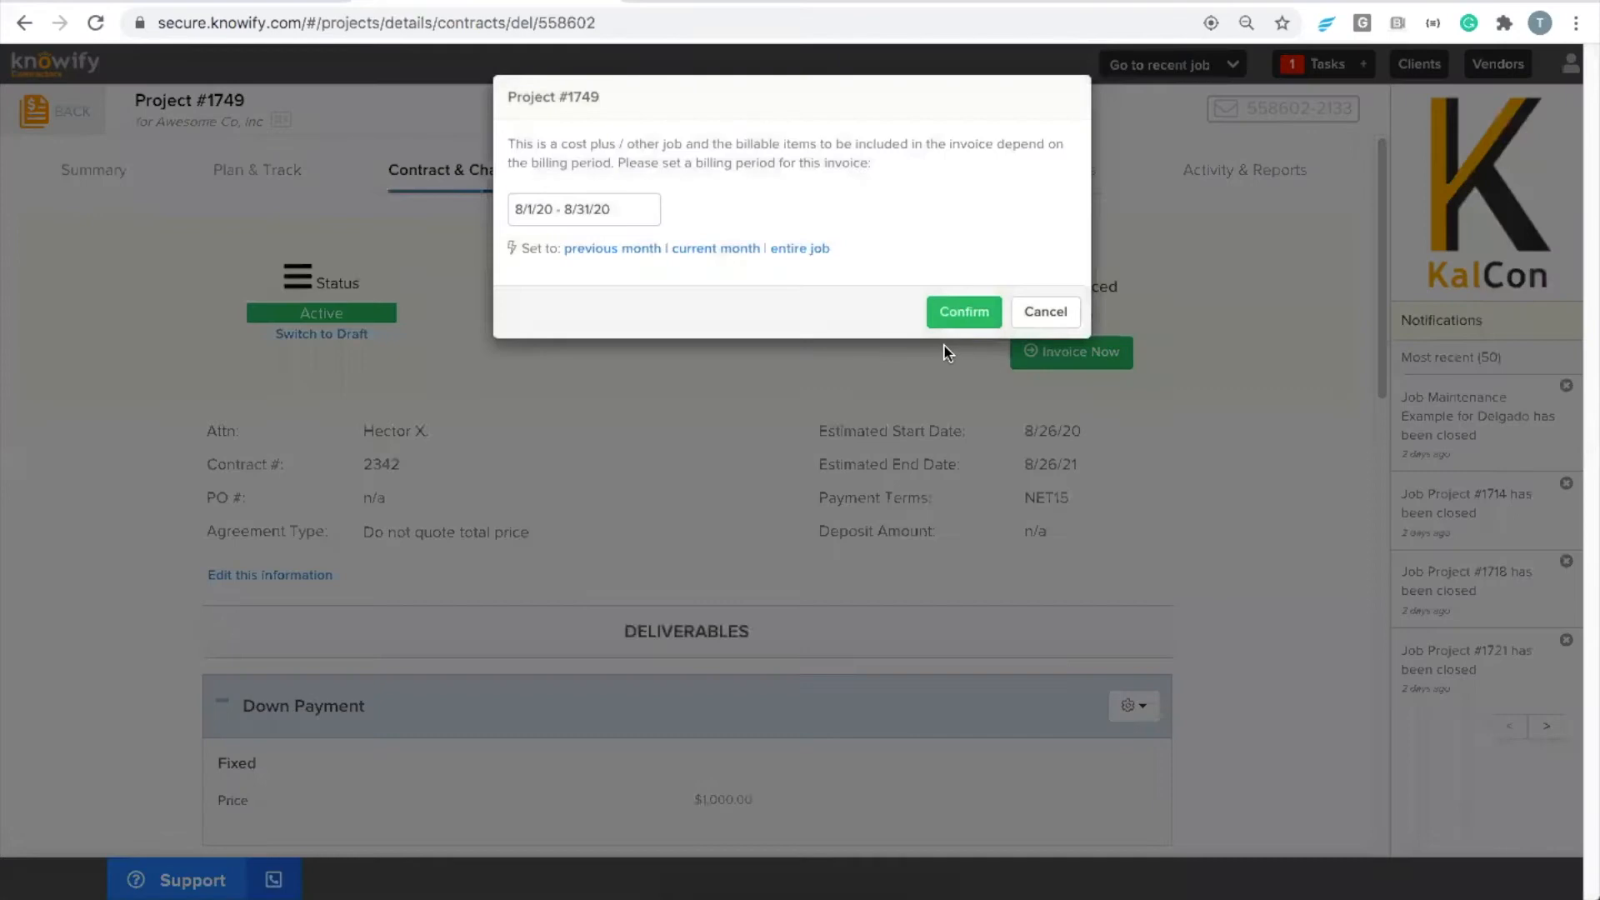
pyautogui.click(819, 249)
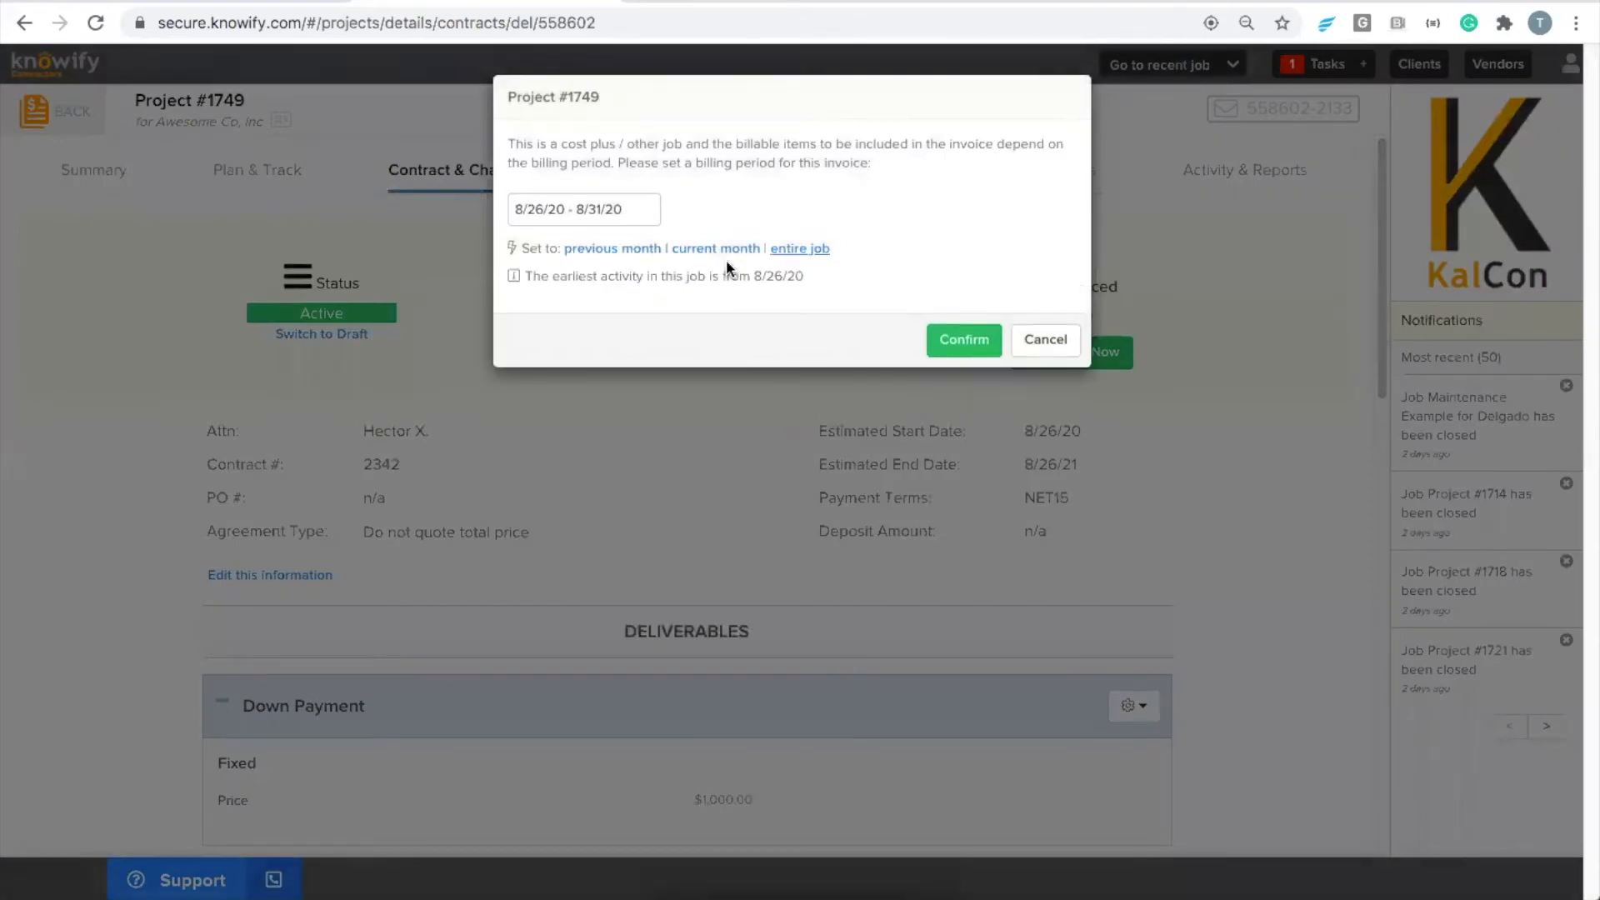
pyautogui.click(949, 337)
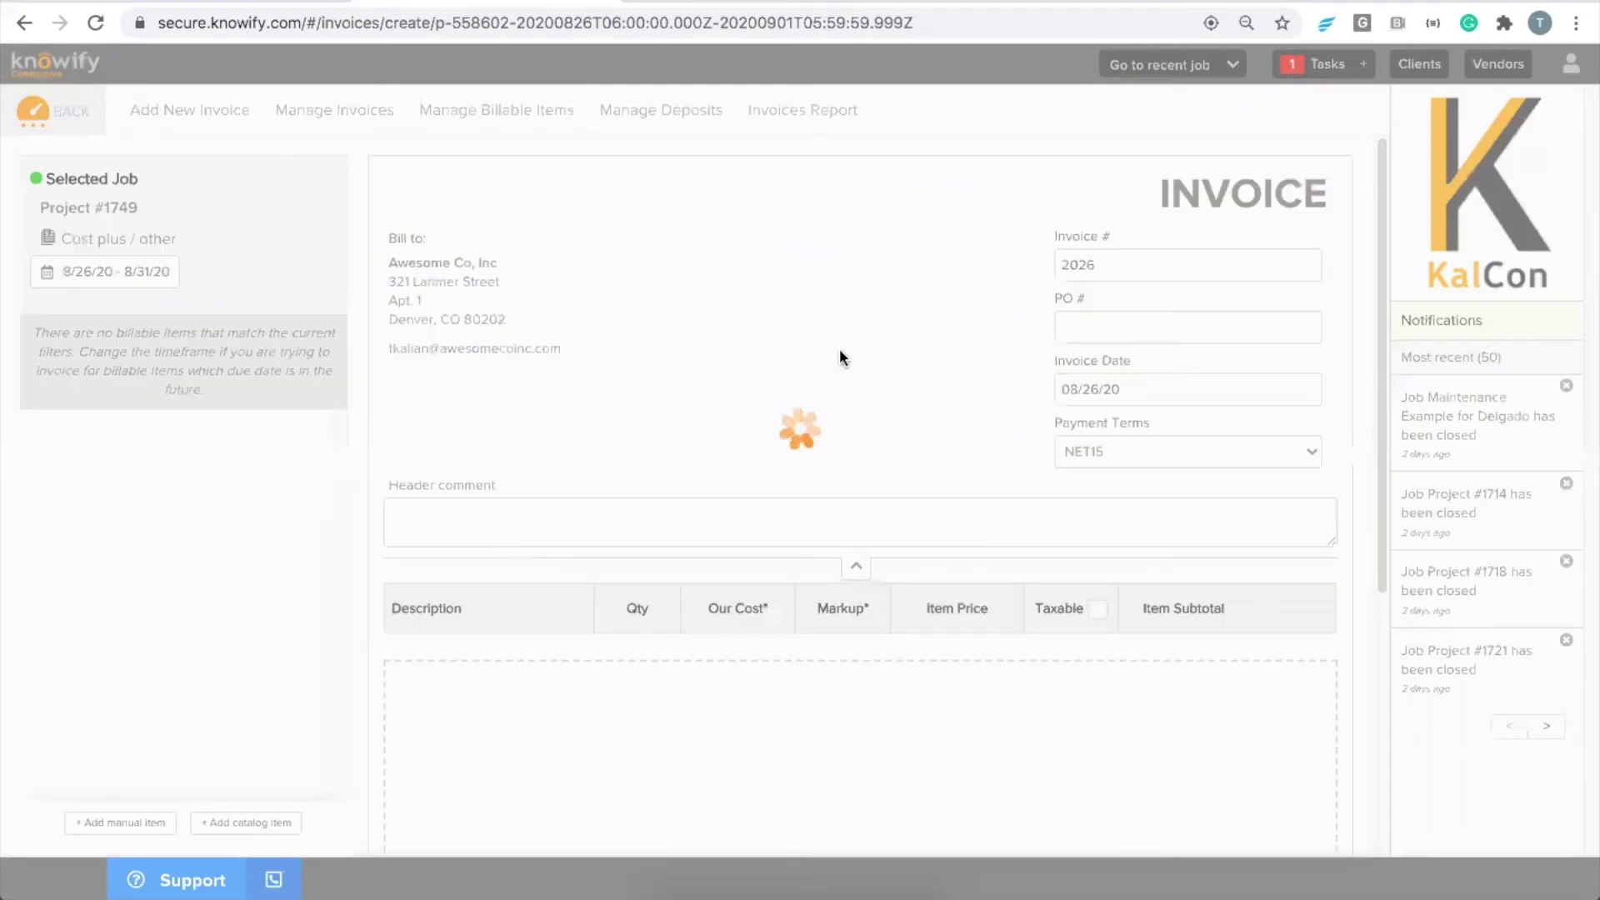
# - Add the variable lamp post item to the invoice with a quantity of 10 units
pyautogui.scroll(-2, 842, 344)
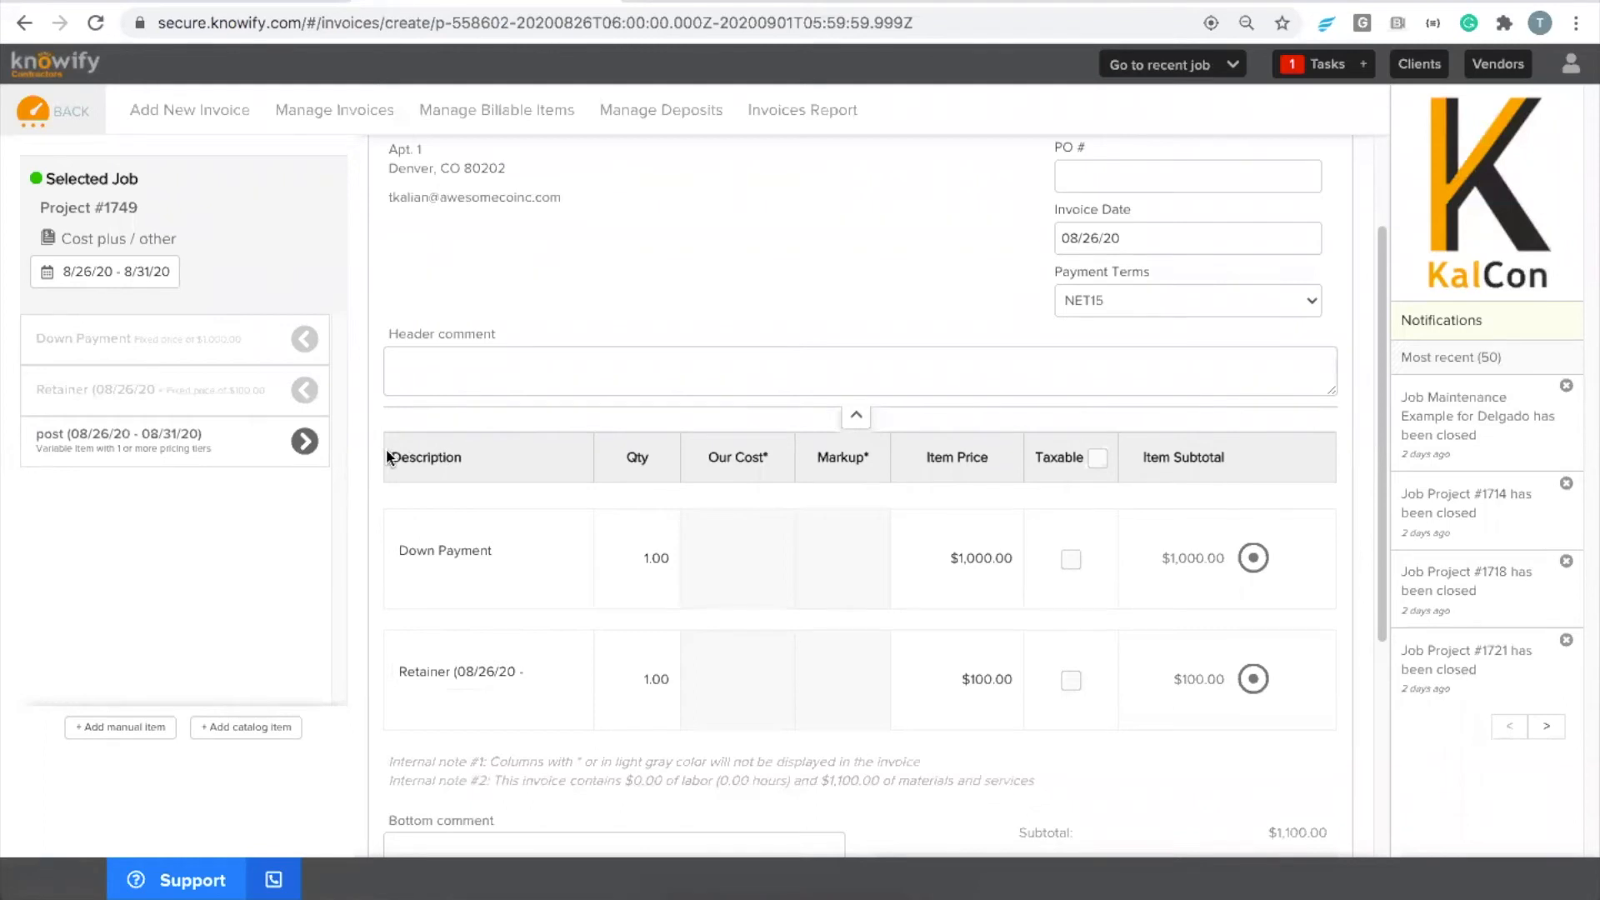
pyautogui.click(306, 442)
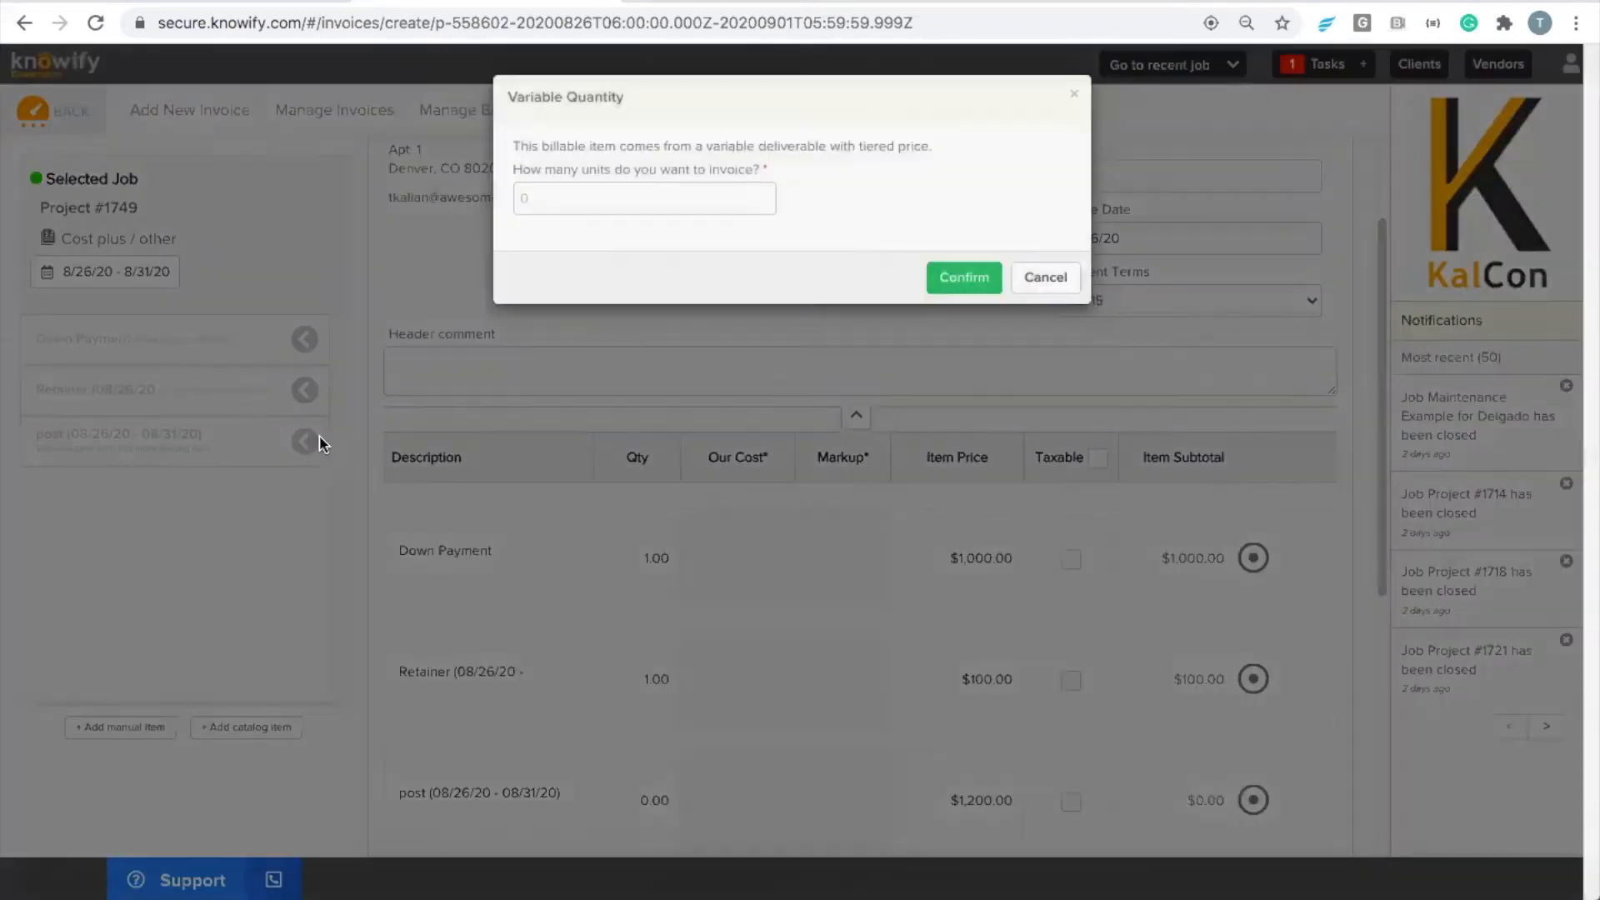
pyautogui.click(581, 193)
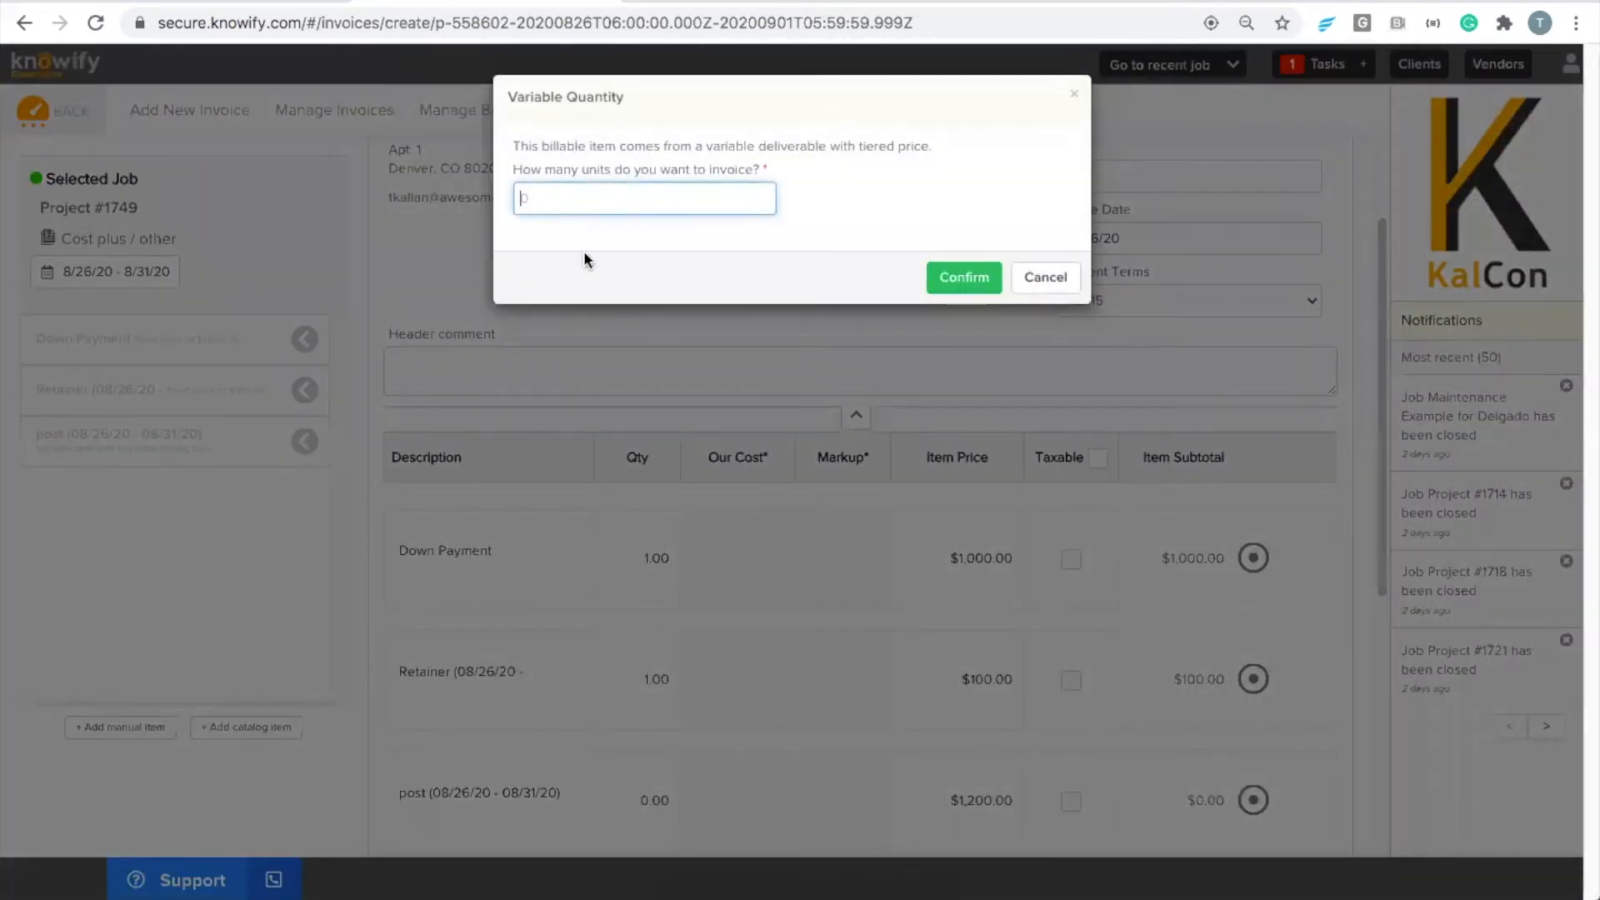
pyautogui.write('10')
pyautogui.click(992, 275)
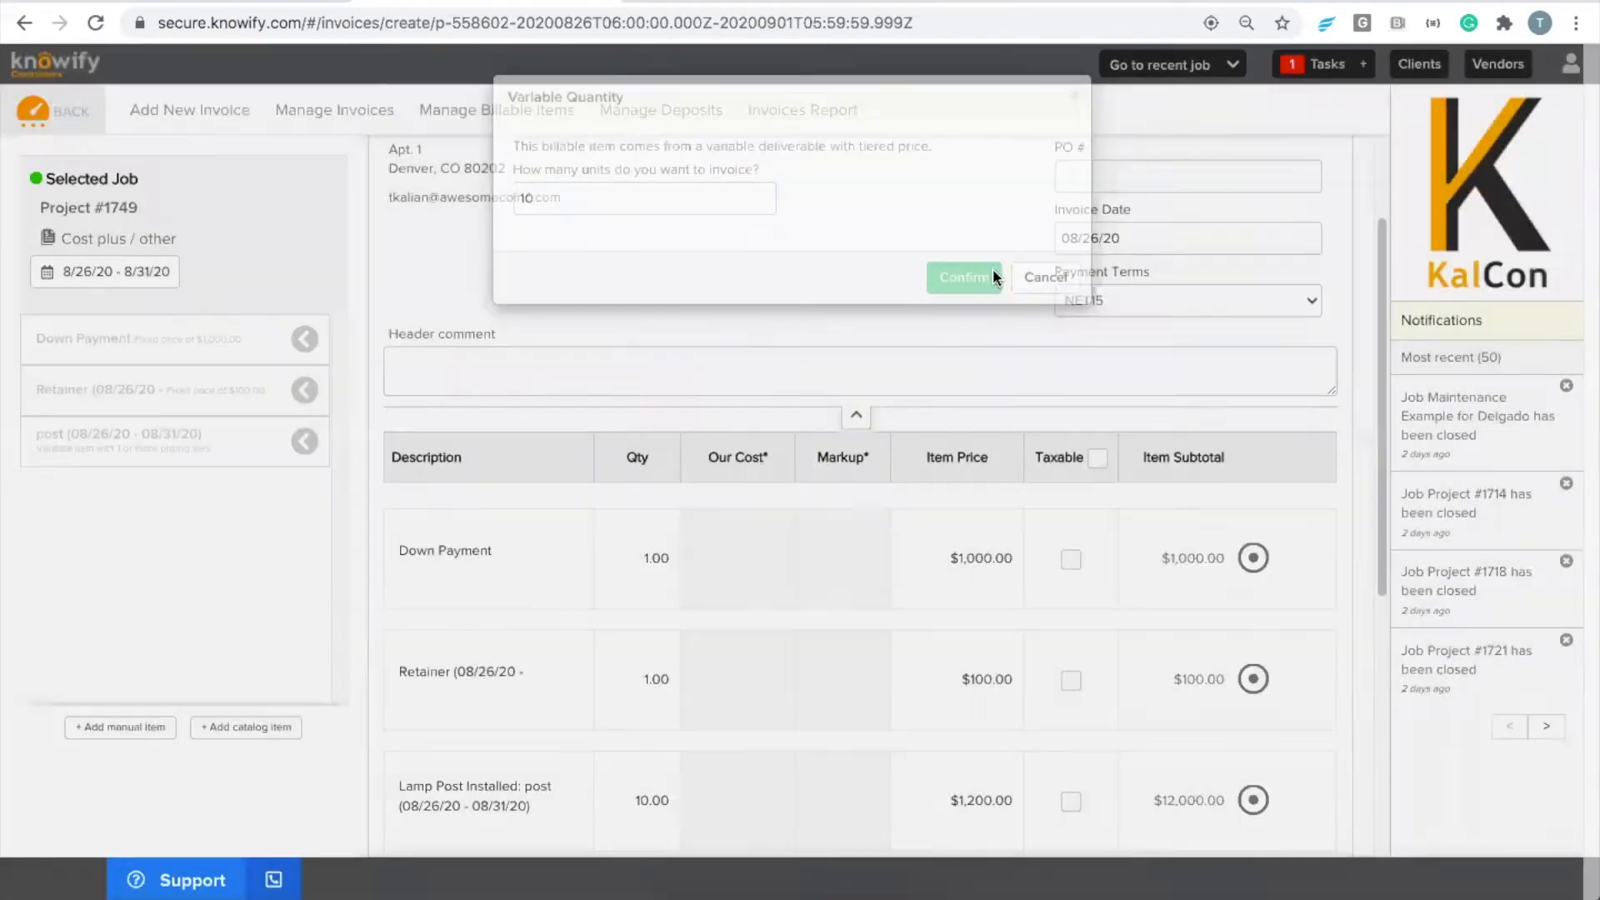
# - Verify and finalize the invoice without sending an email to the client
pyautogui.scroll(-2, 1133, 653)
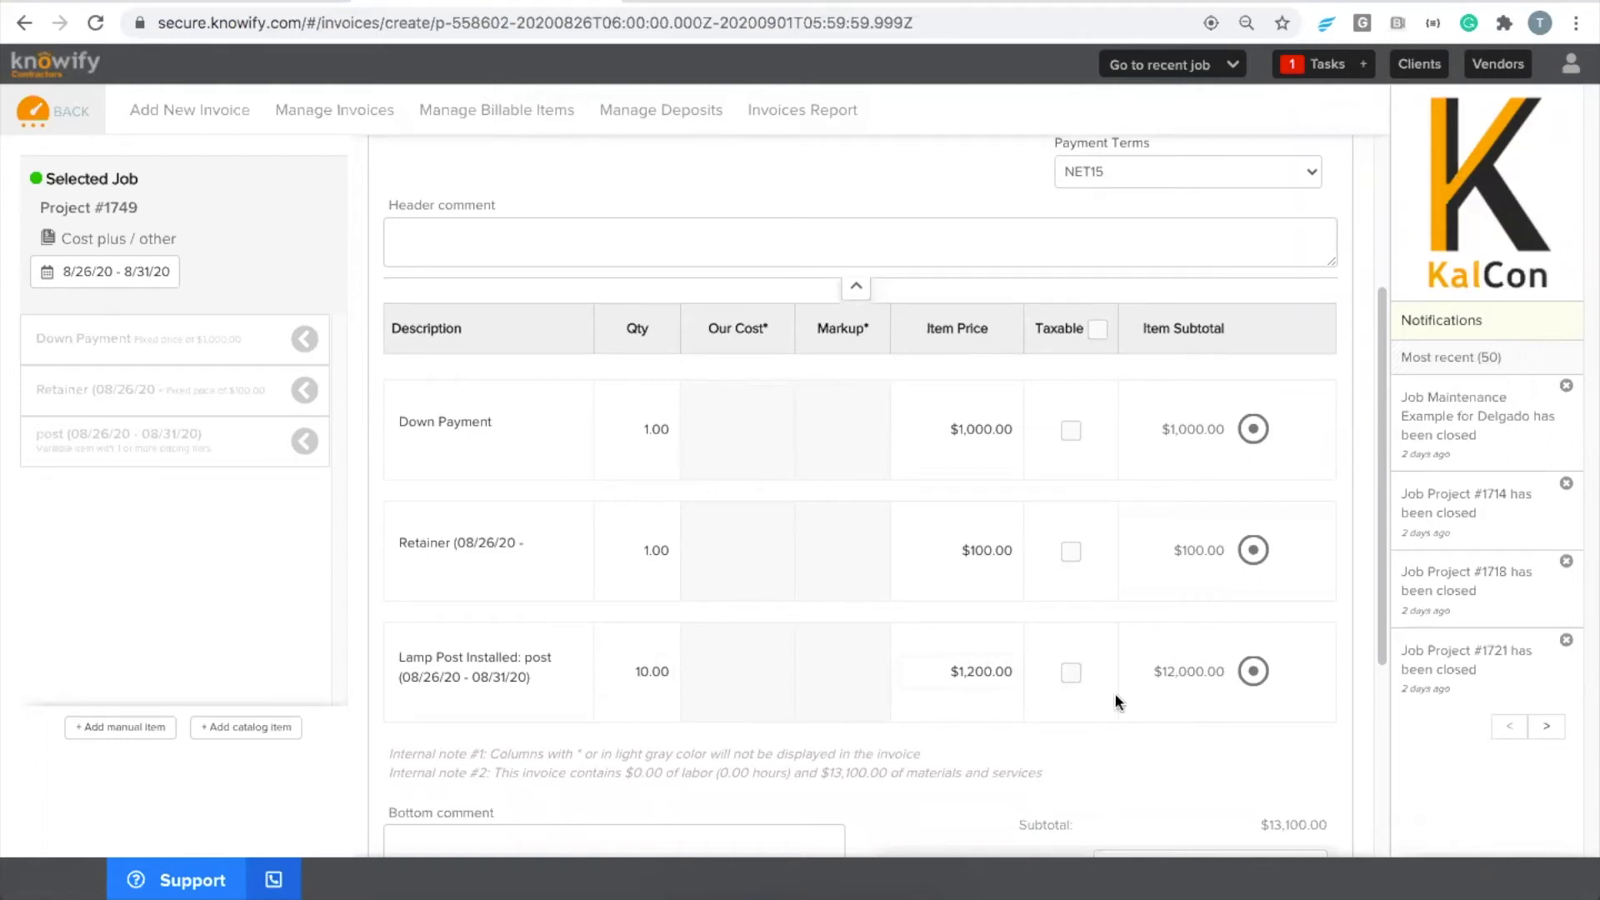
pyautogui.scroll(-5, 1305, 688)
pyautogui.click(1258, 785)
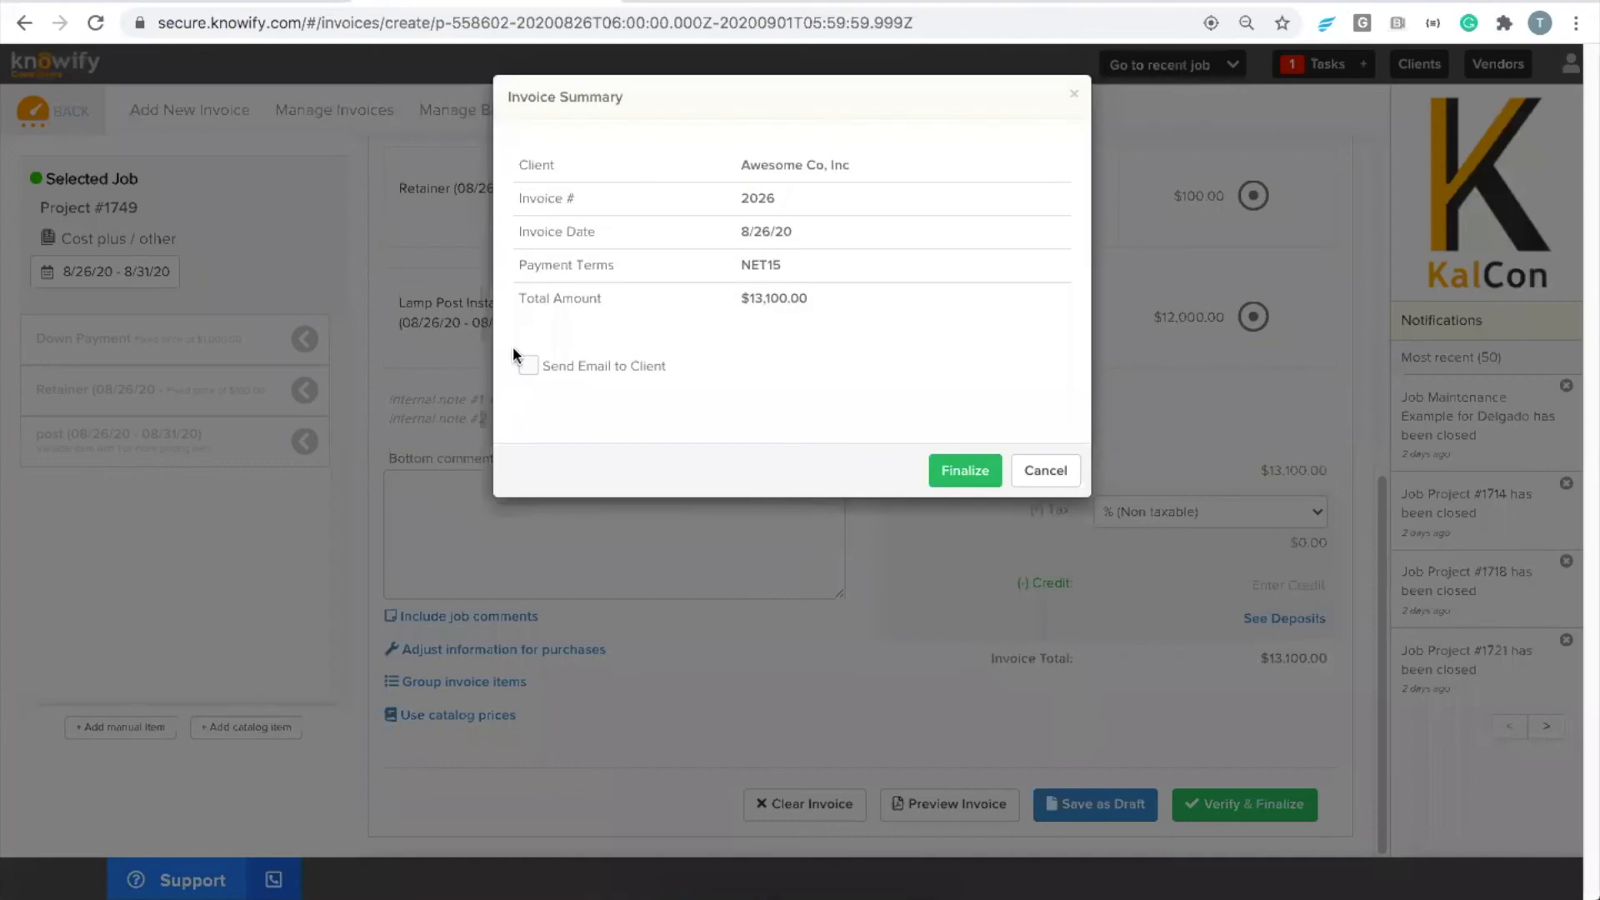
pyautogui.click(958, 470)
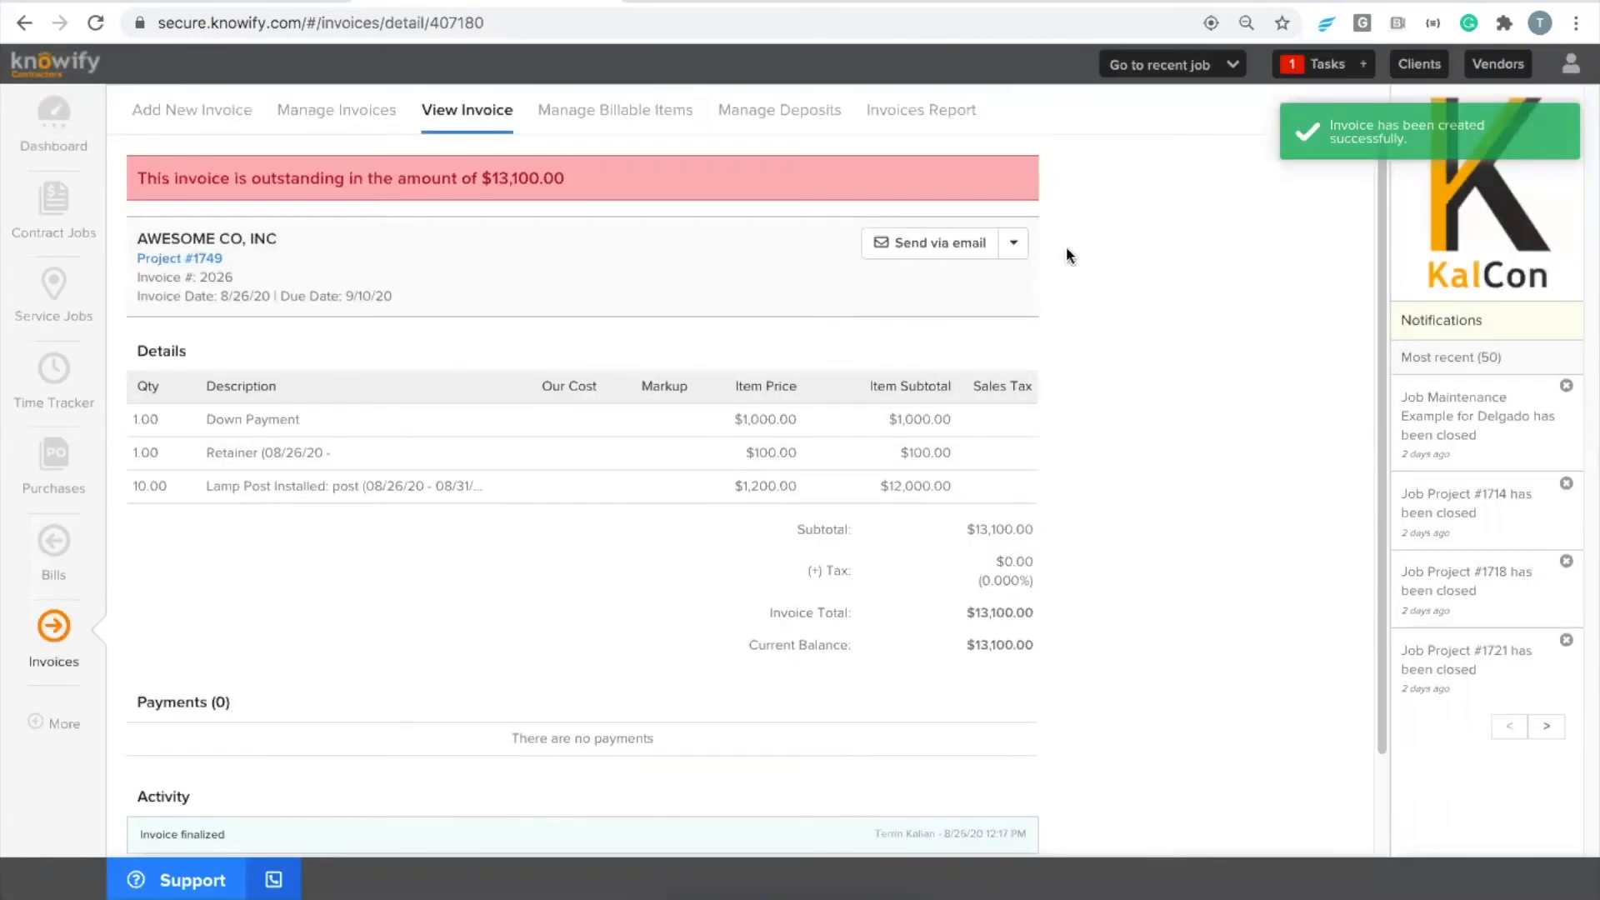
# - View the finalized invoice document, examine its line items, rates and totals, and close the preview
pyautogui.click(1013, 242)
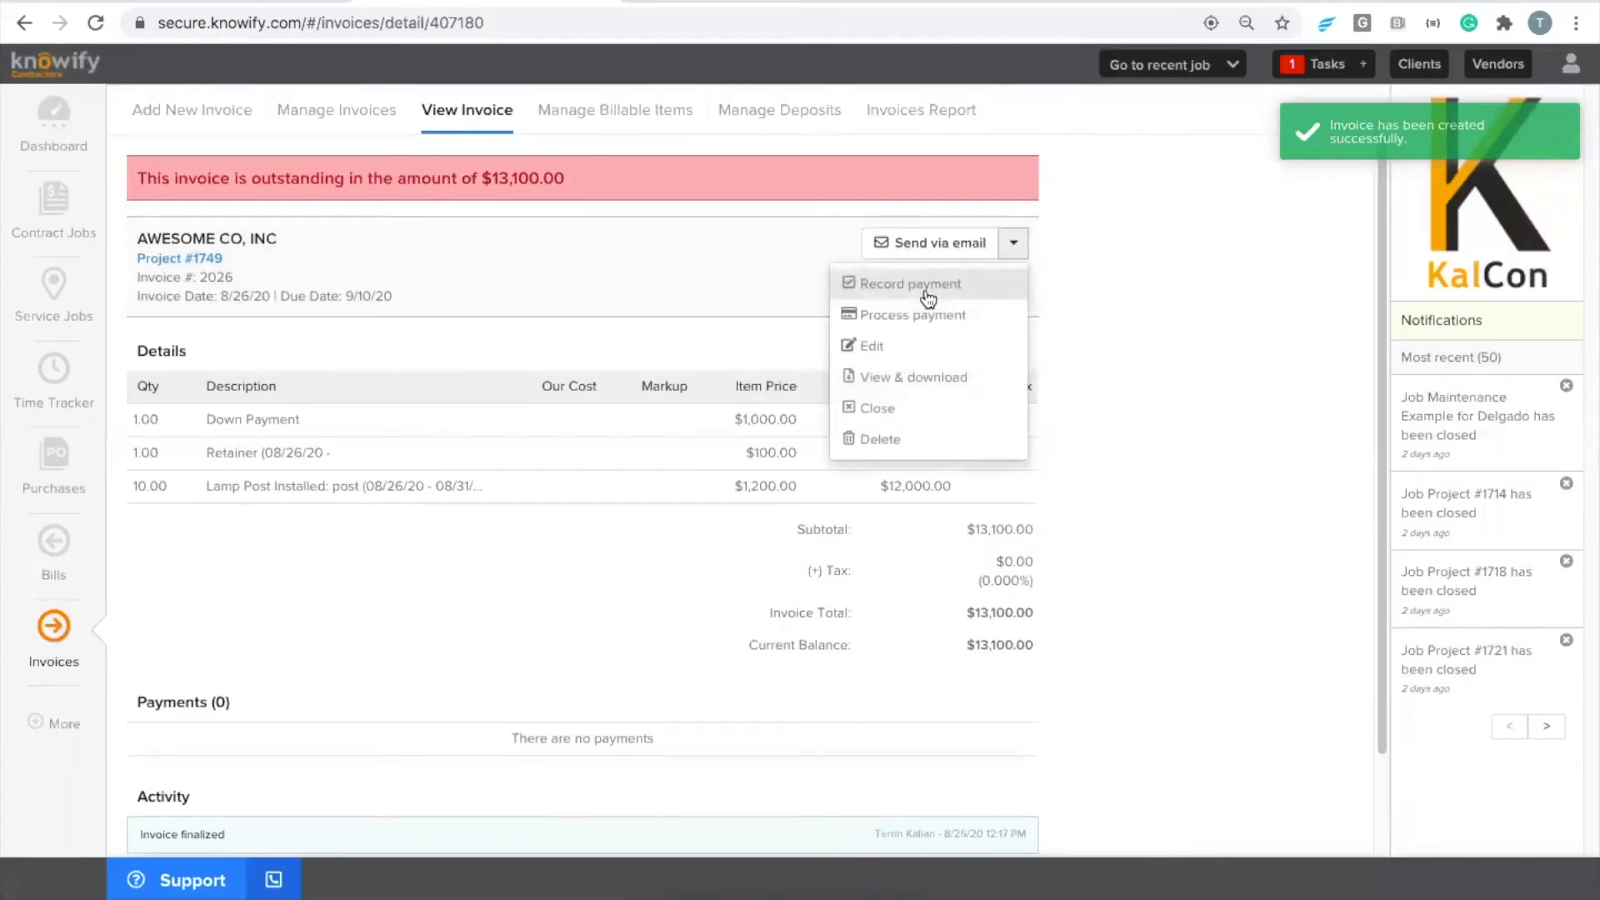
pyautogui.click(915, 387)
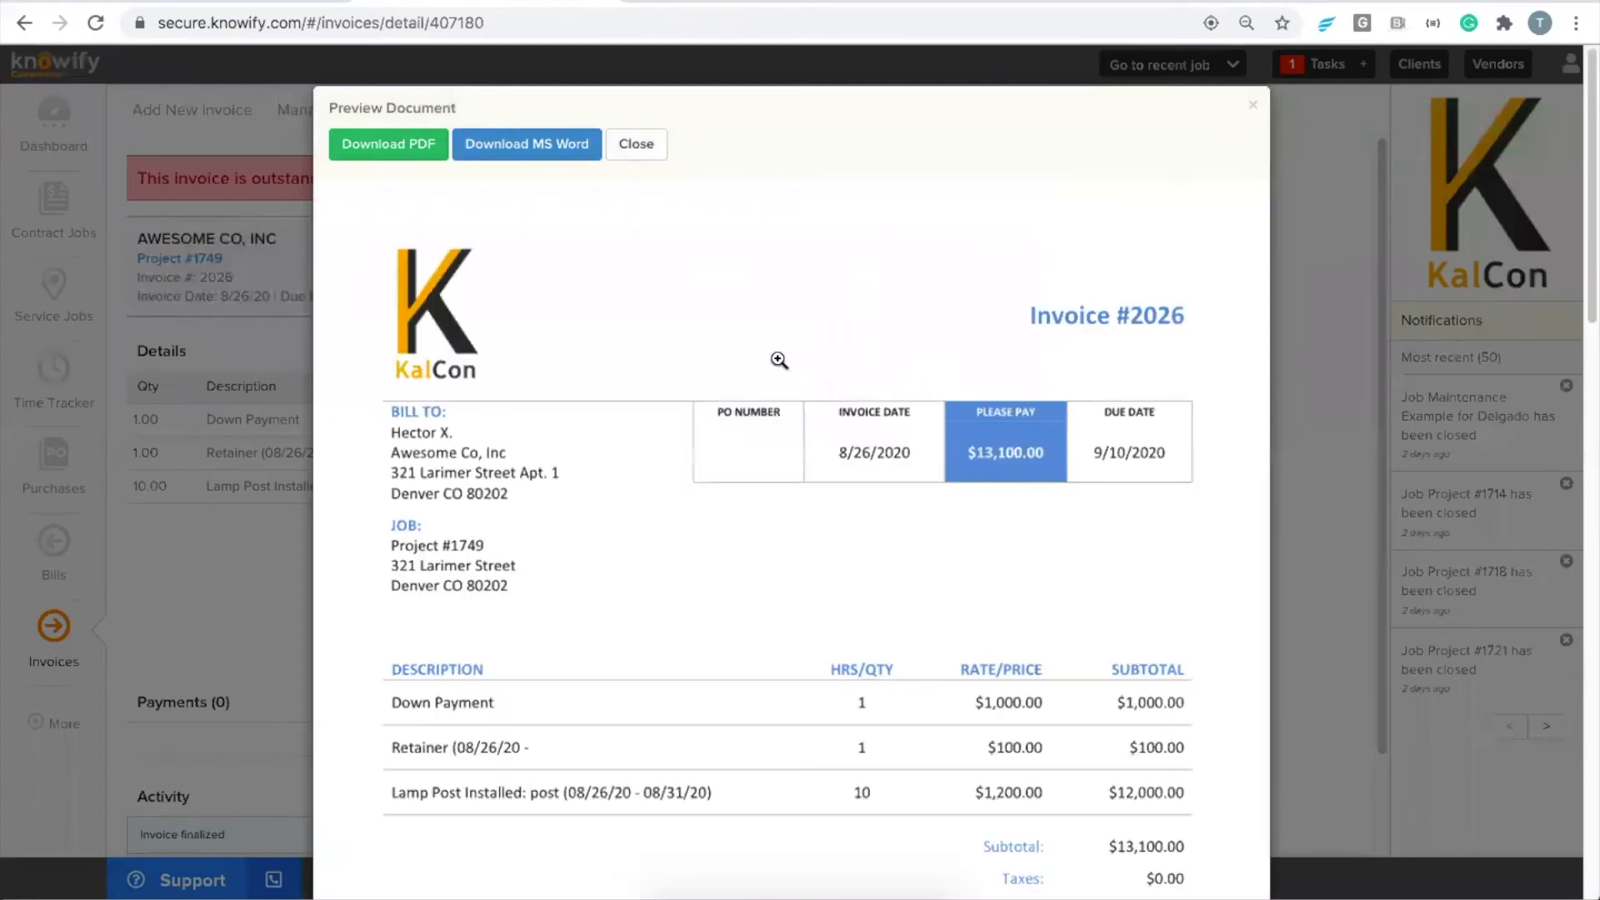
pyautogui.scroll(-2, 779, 360)
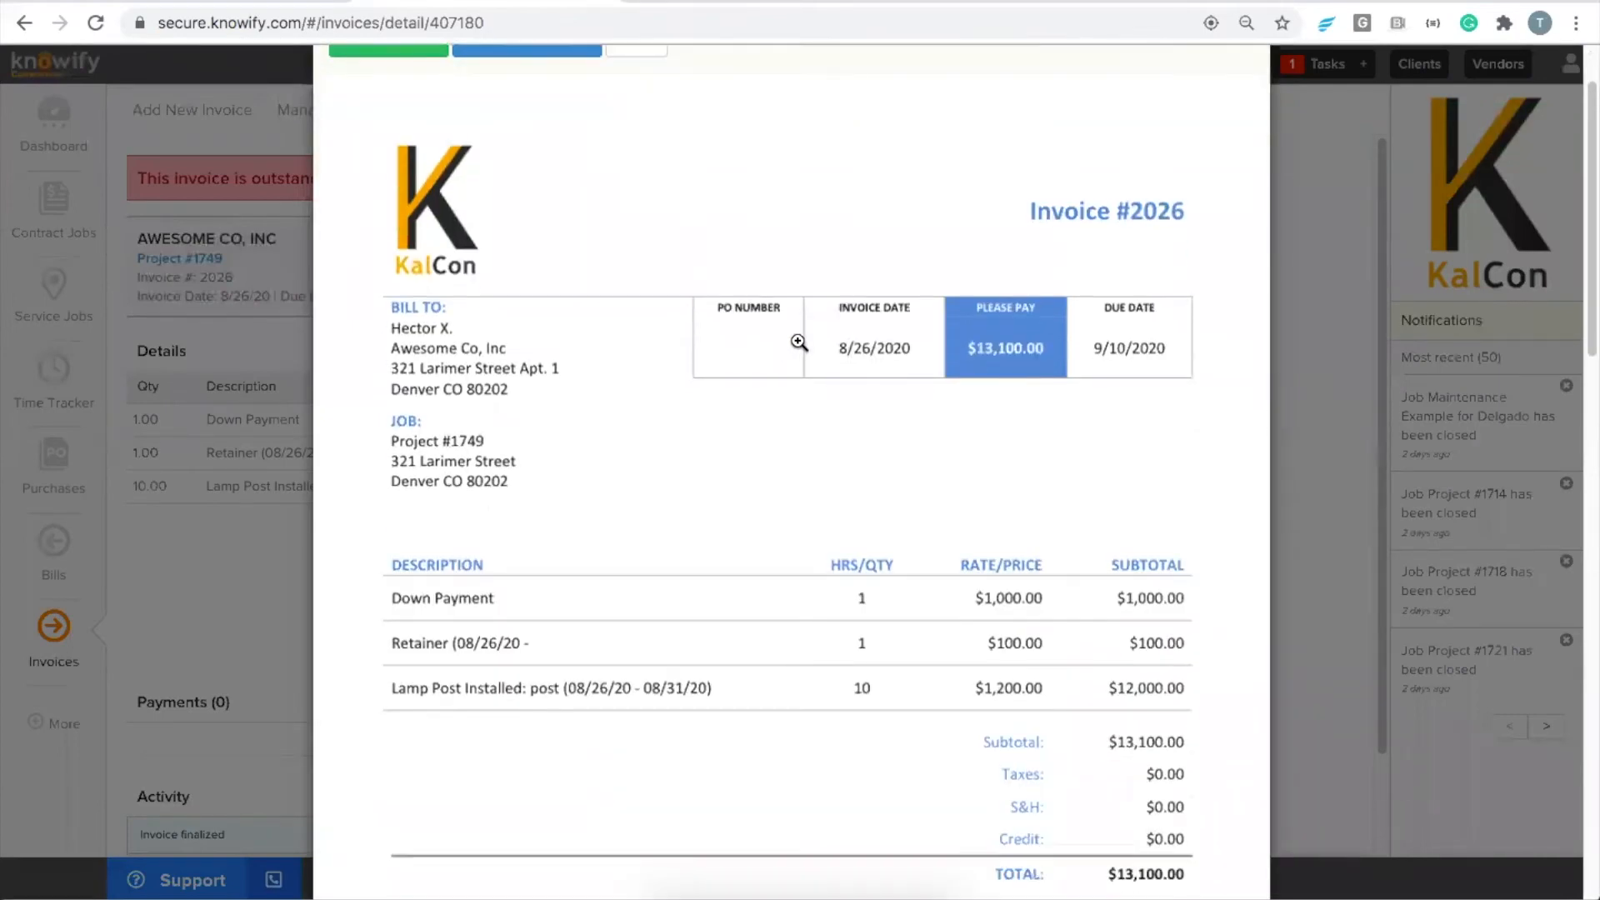
pyautogui.scroll(-2, 509, 690)
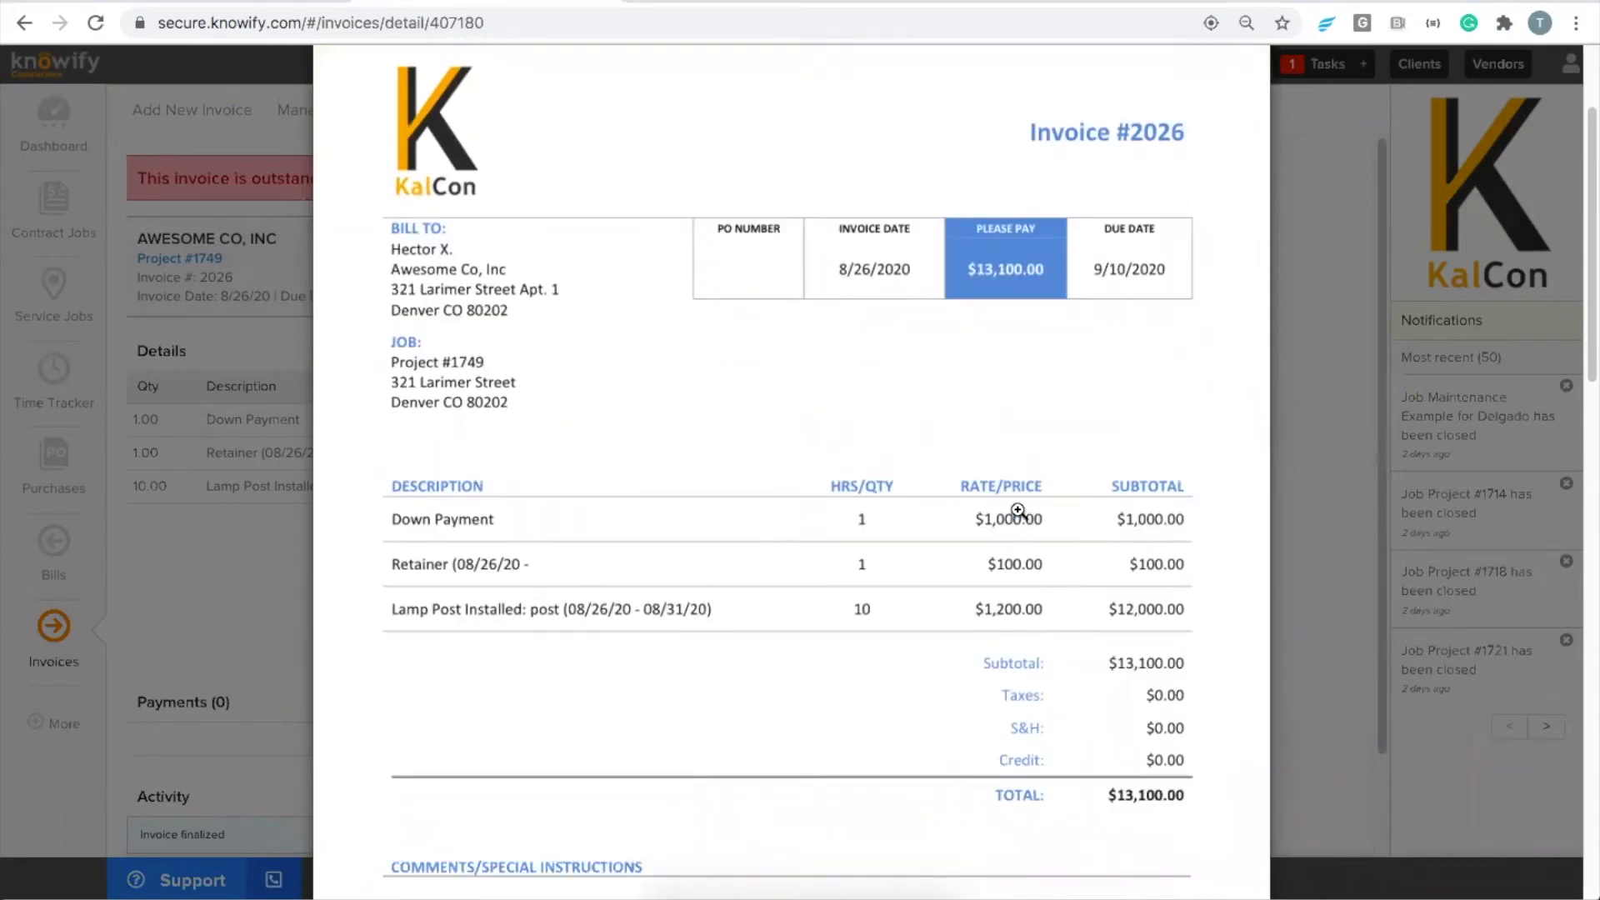
pyautogui.scroll(-1, 1208, 566)
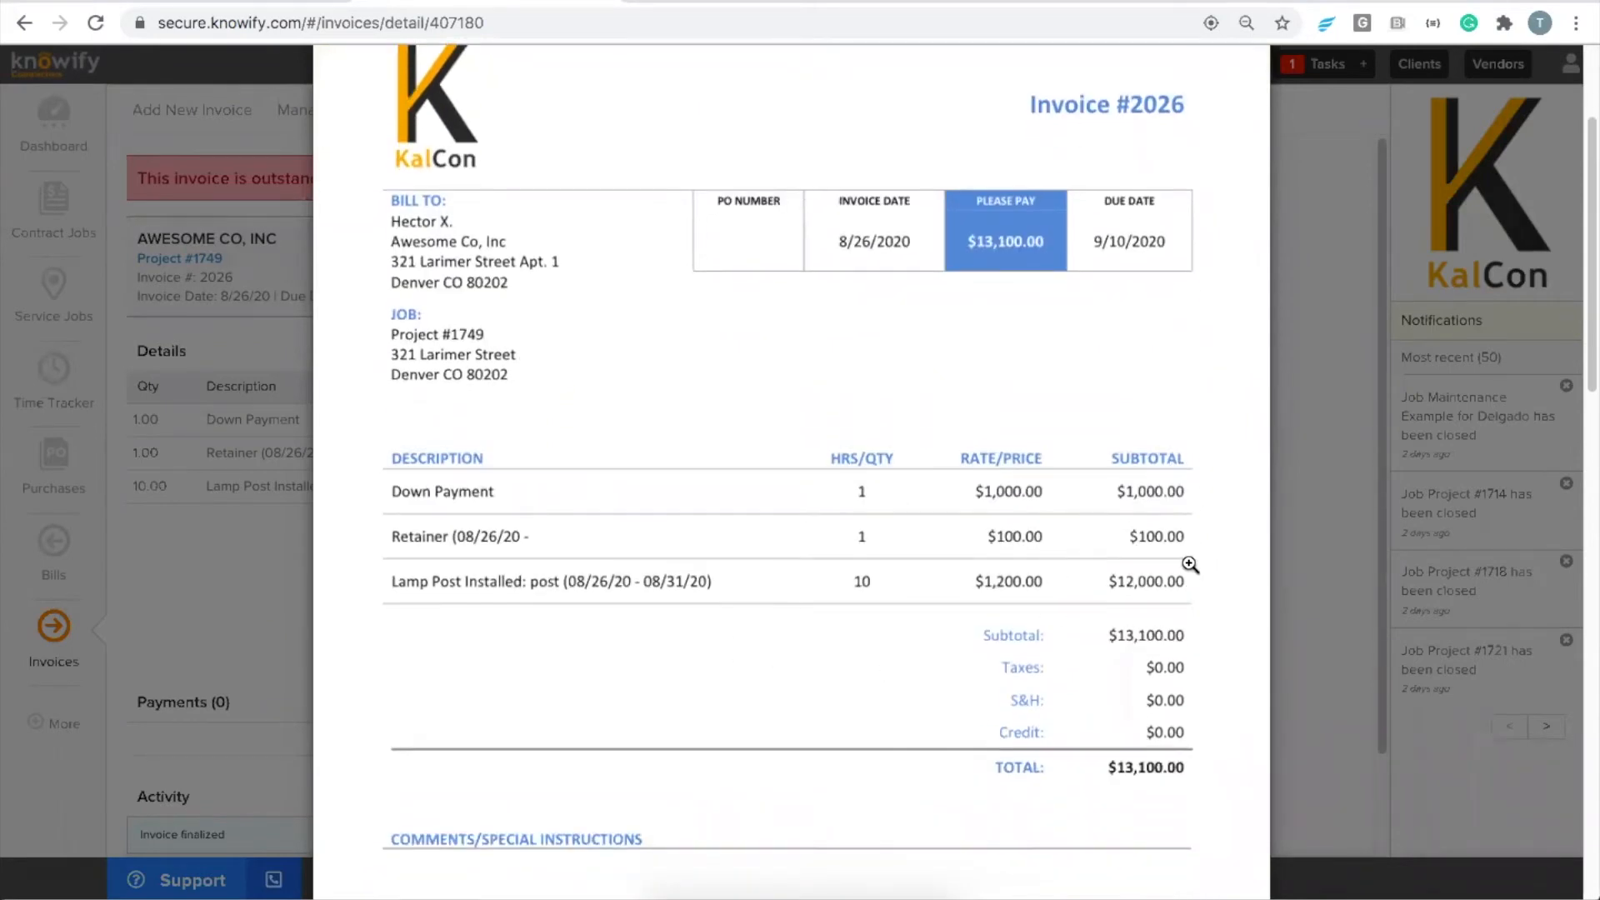
pyautogui.scroll(-1, 1091, 750)
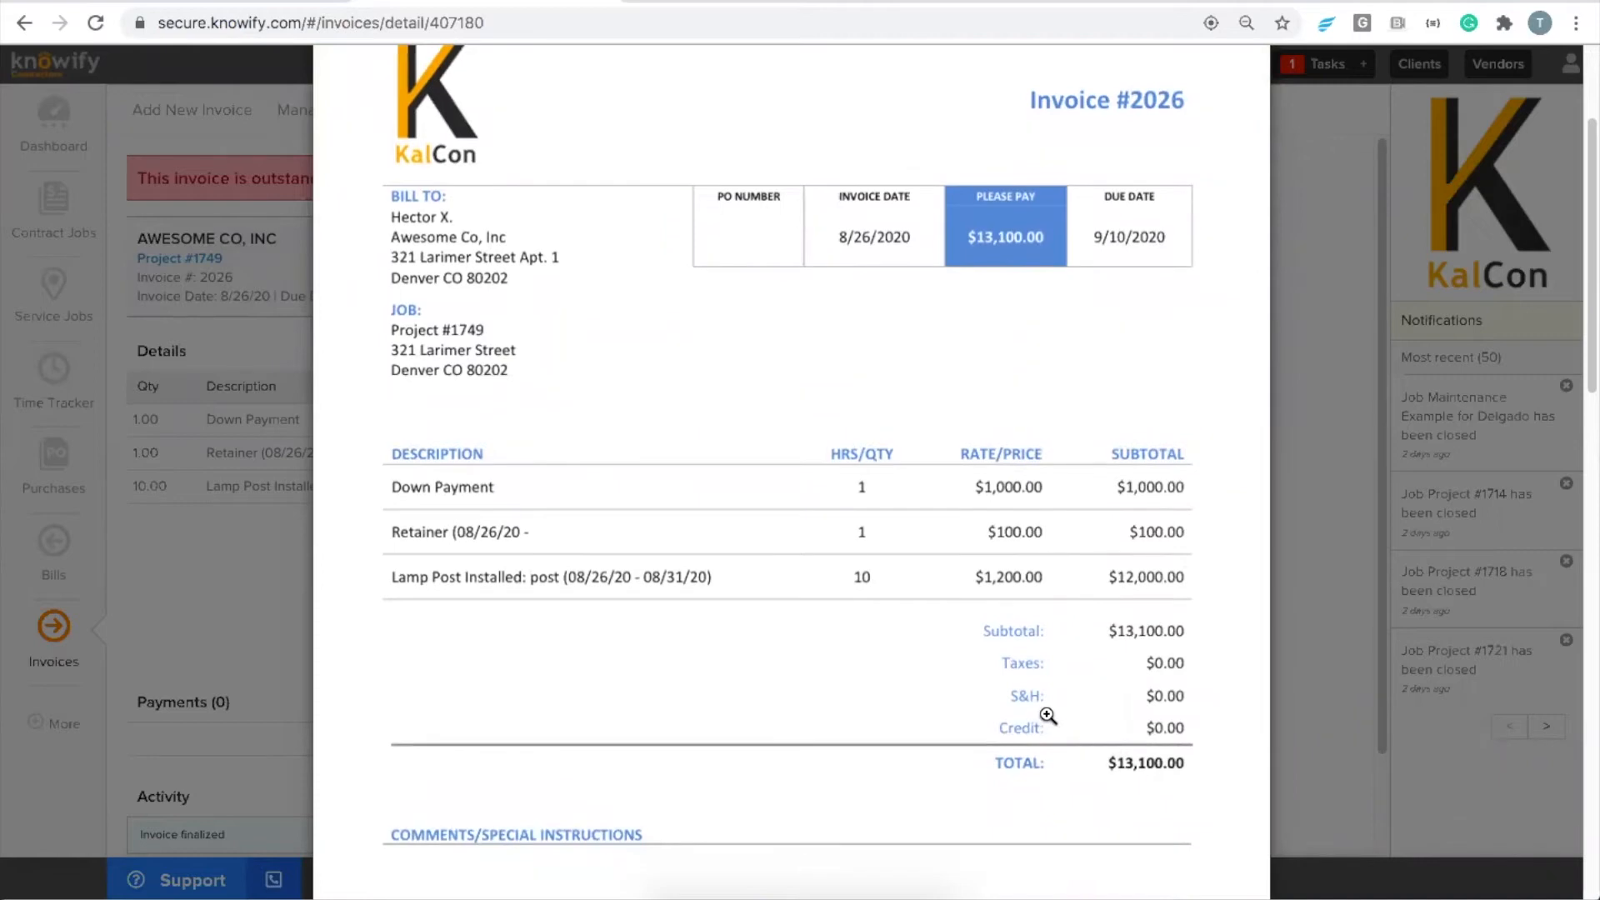
pyautogui.click(1023, 664)
pyautogui.click(1252, 100)
# - Return to the job's plan and start allocating catalog materials to the Demolition phase
pyautogui.click(178, 259)
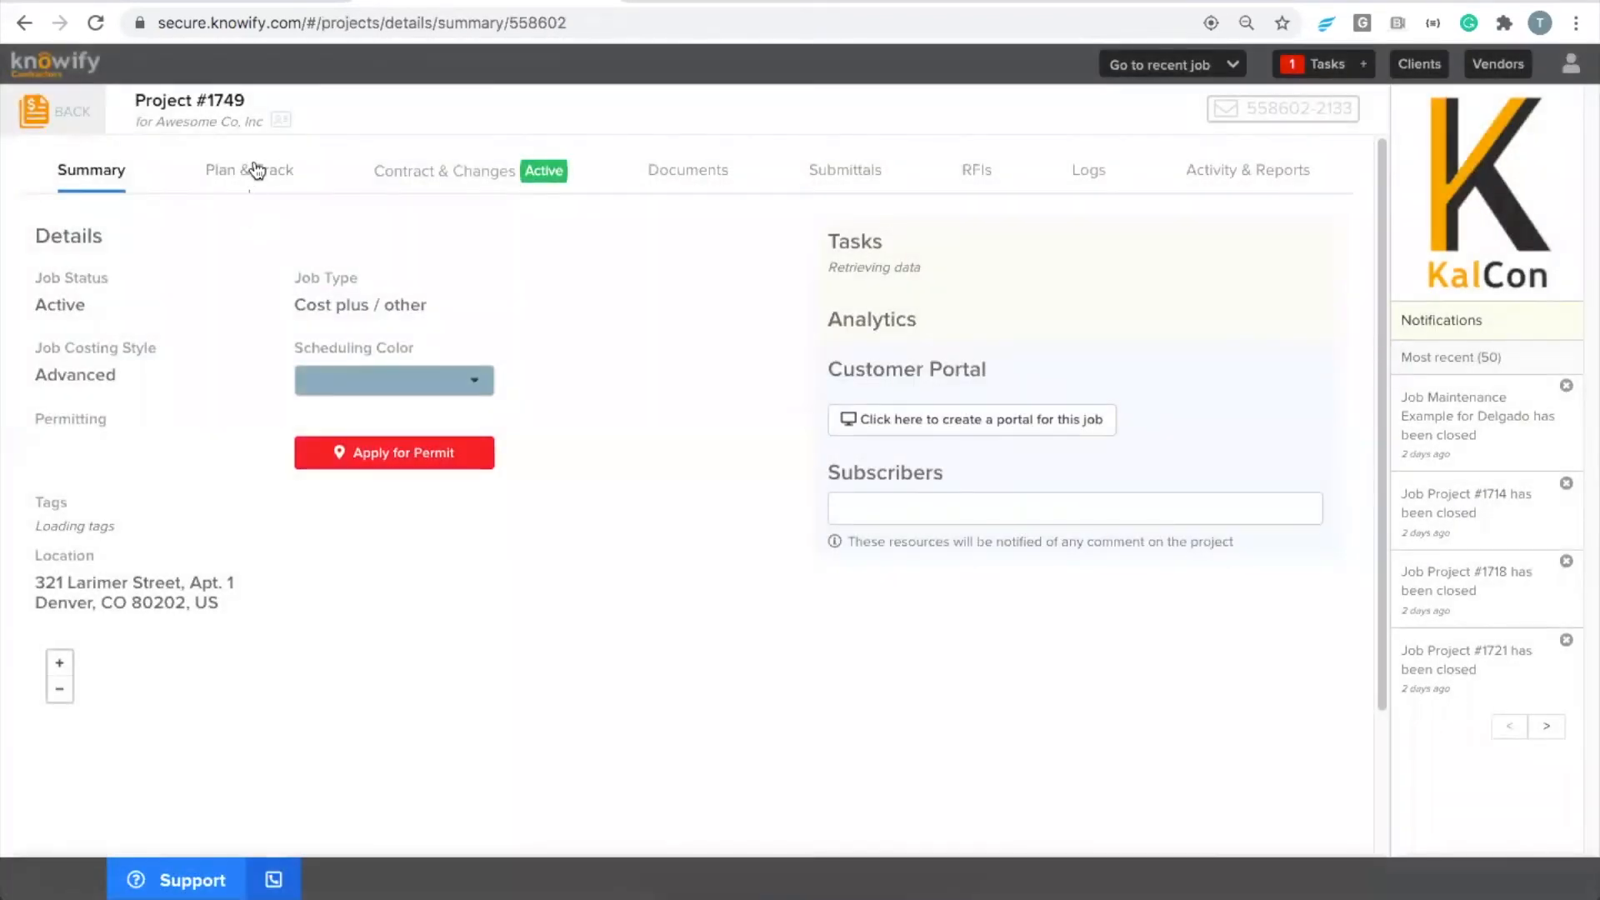
pyautogui.click(254, 175)
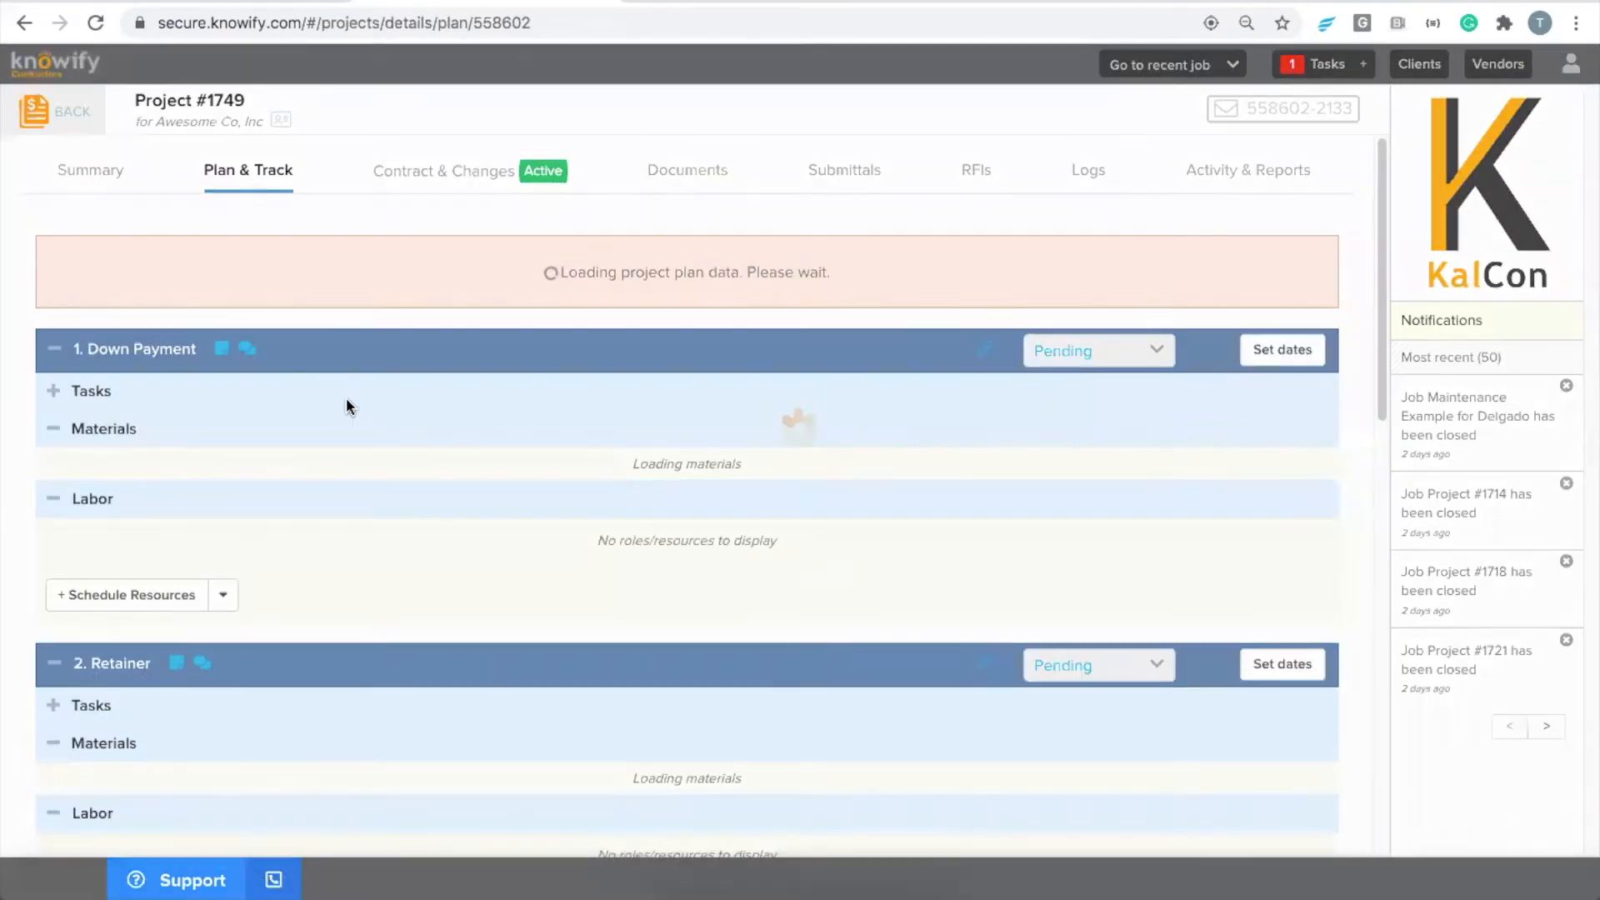
pyautogui.scroll(-3, 316, 431)
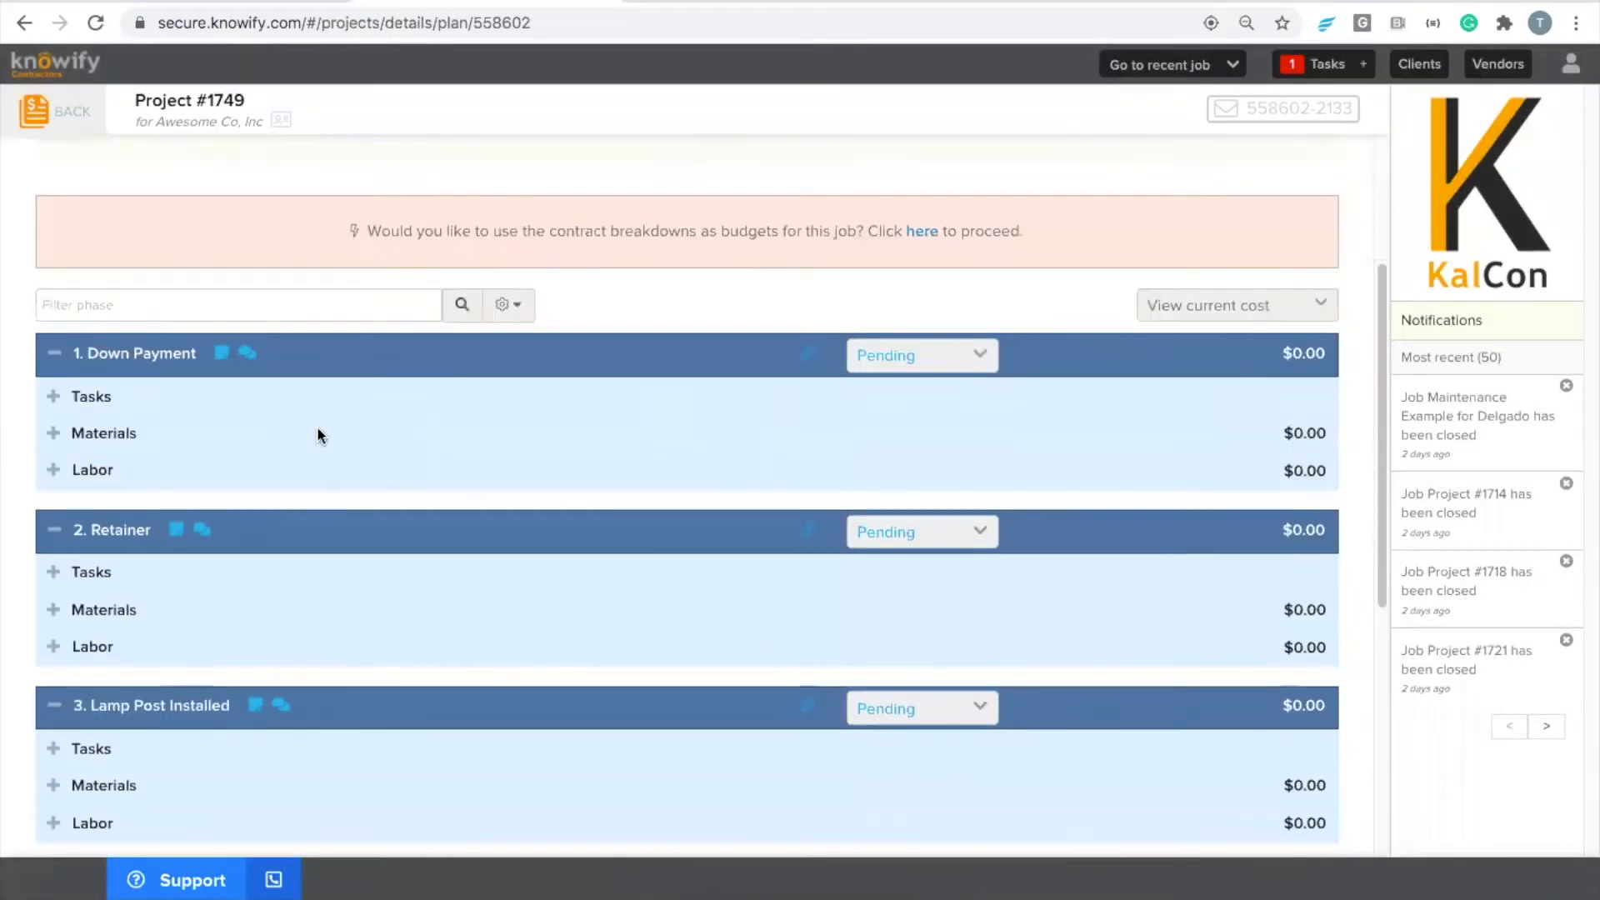
pyautogui.scroll(-5, 326, 421)
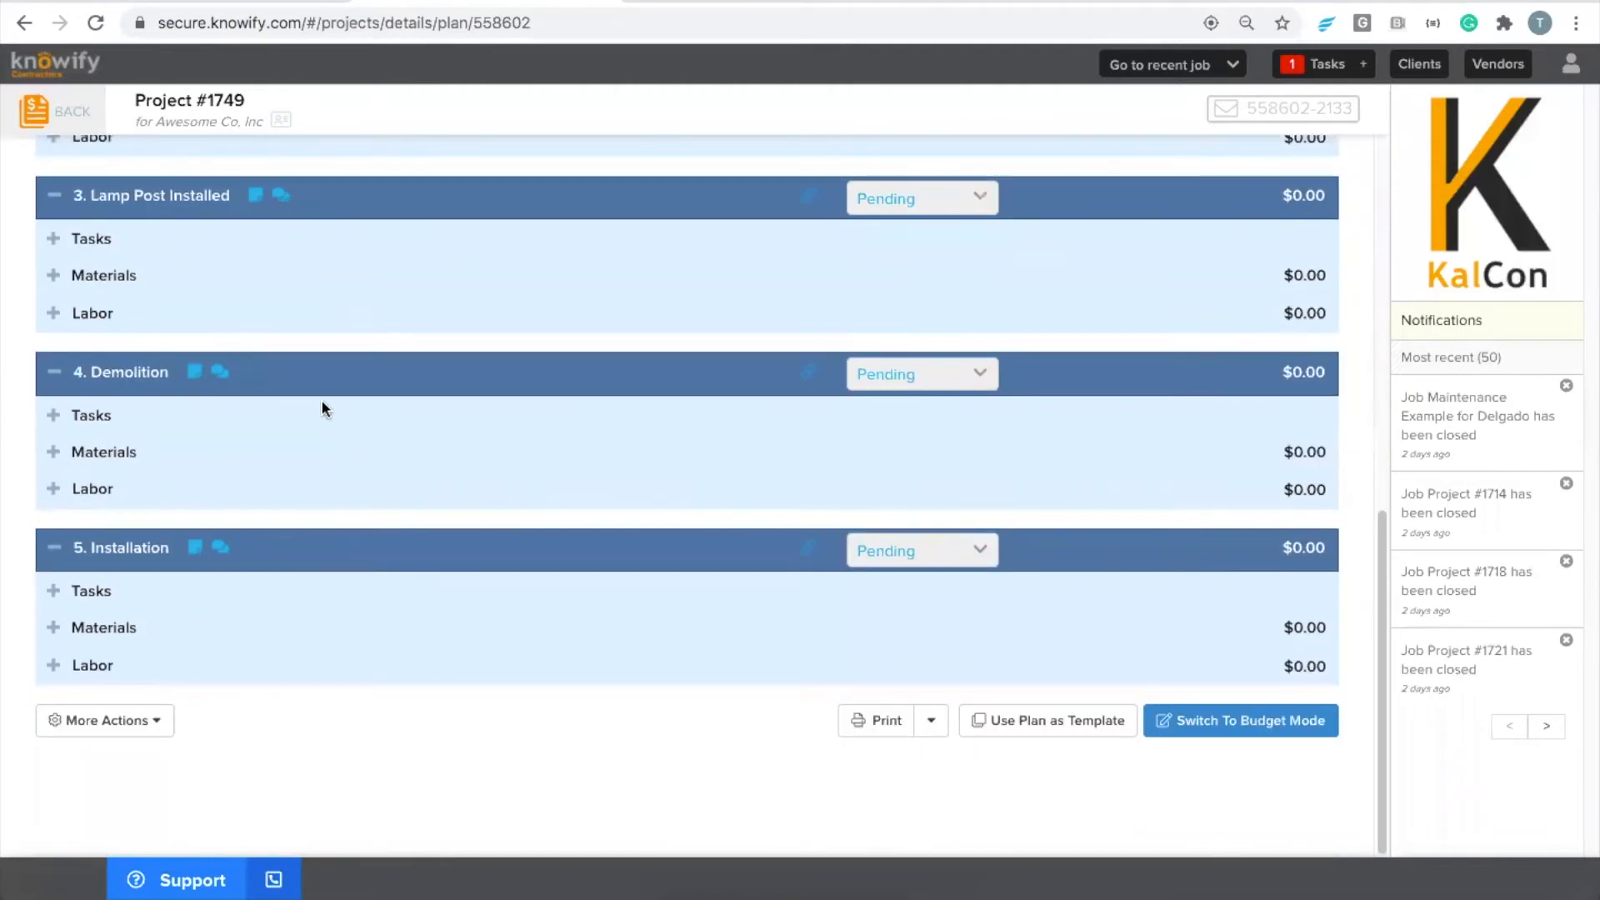
pyautogui.click(55, 455)
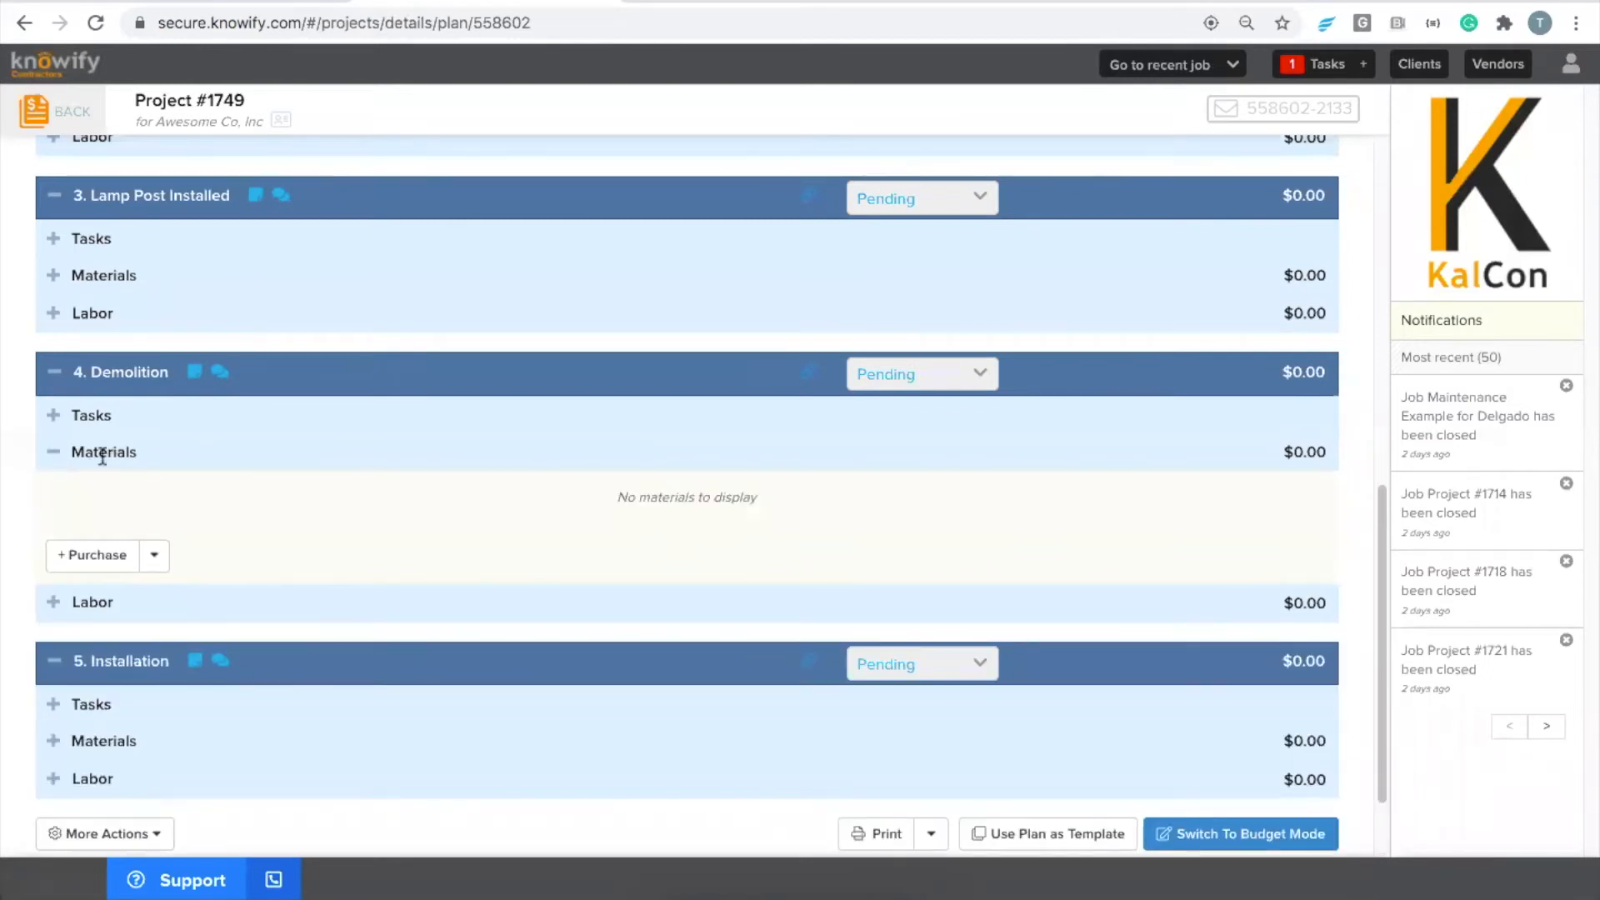
pyautogui.click(154, 555)
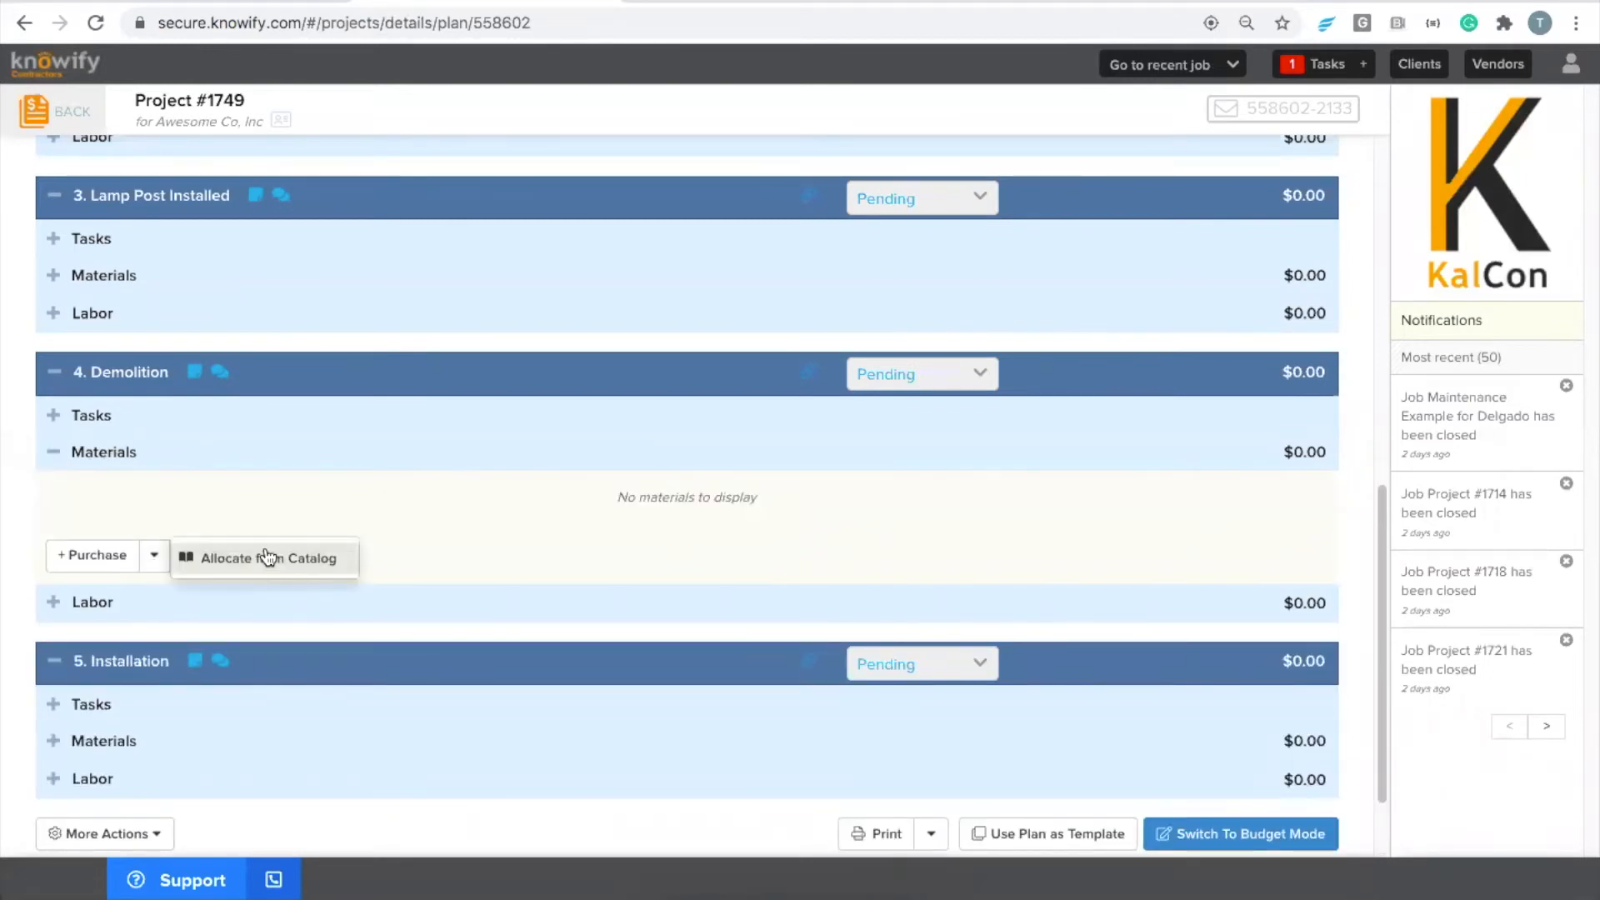
pyautogui.click(269, 558)
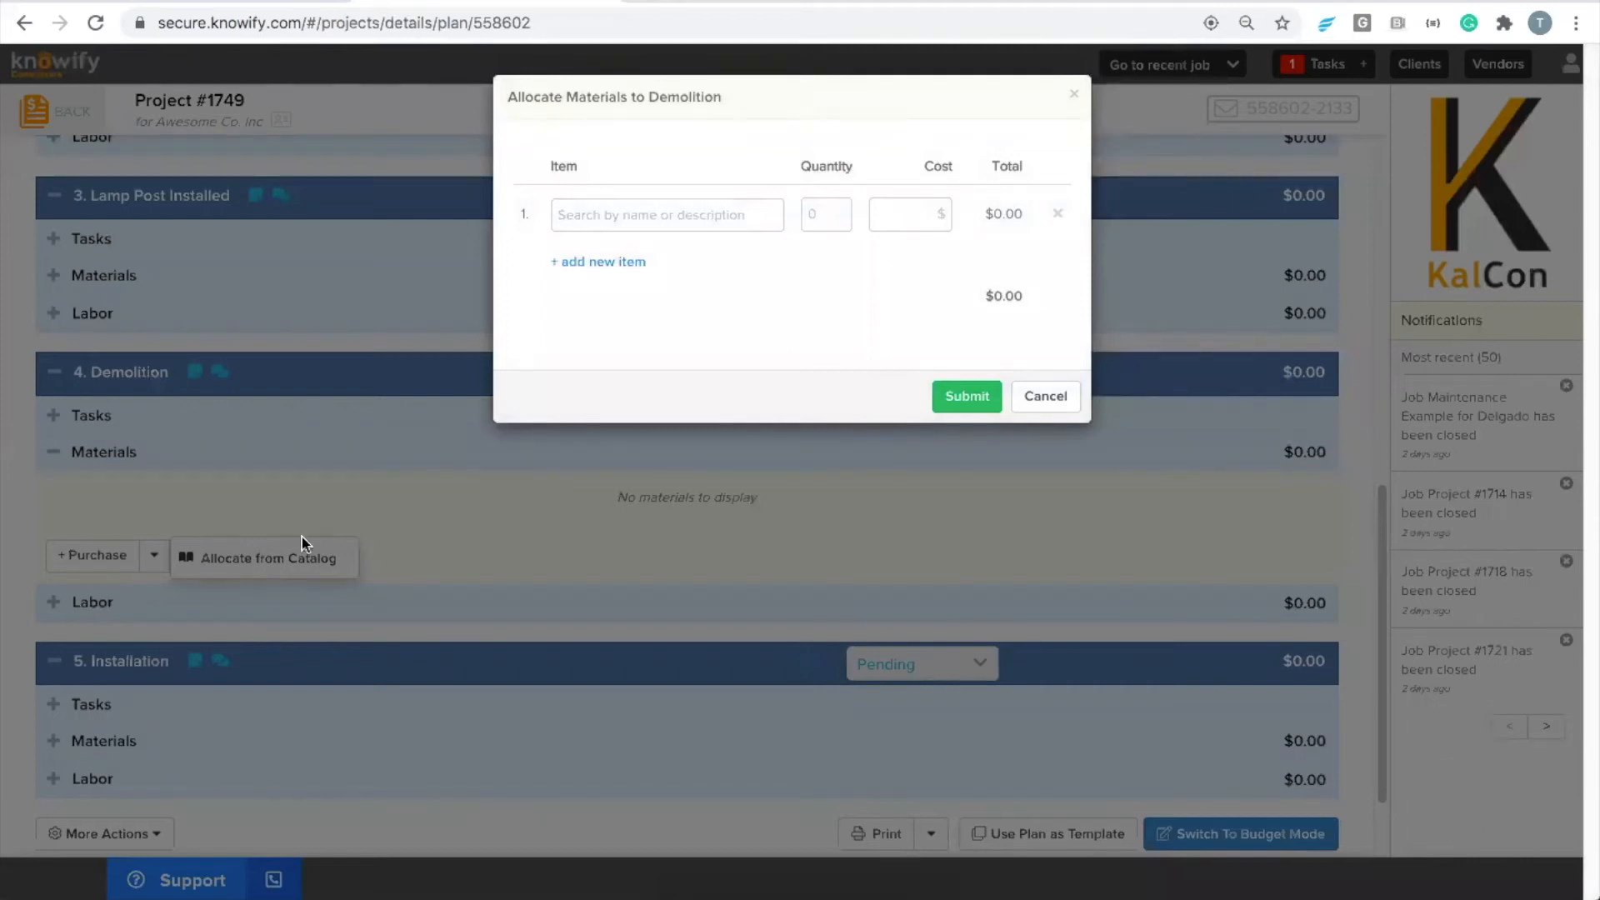
# - Allocate the Dumpster Rental catalog item to Demolition with a quantity of 14 and submit it
pyautogui.click(610, 215)
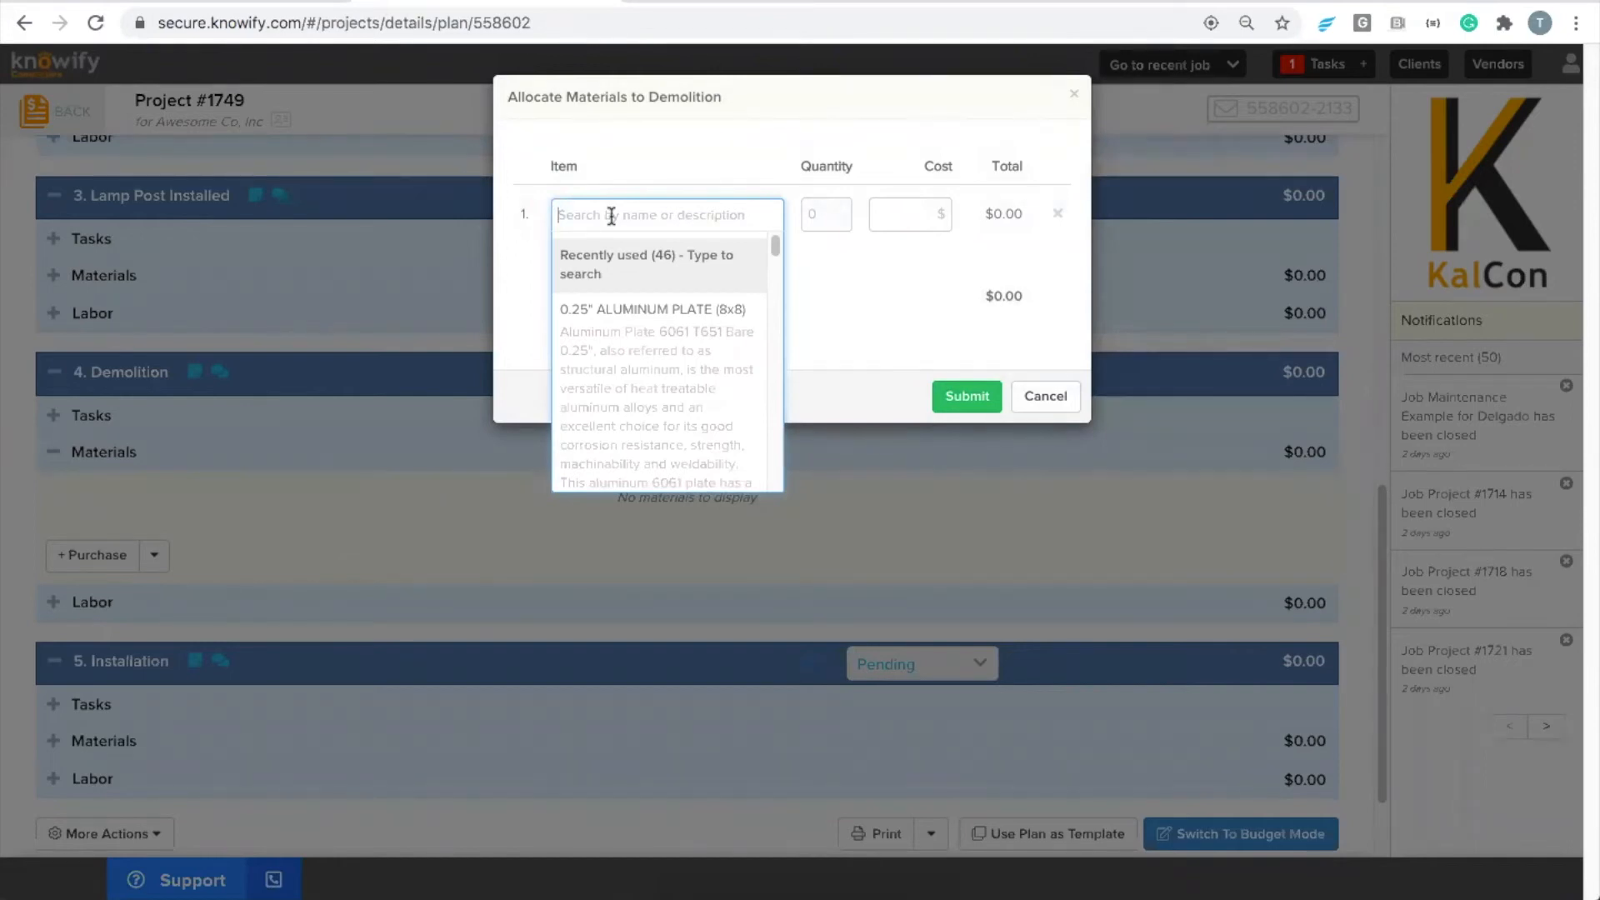
pyautogui.write('Dumpo')
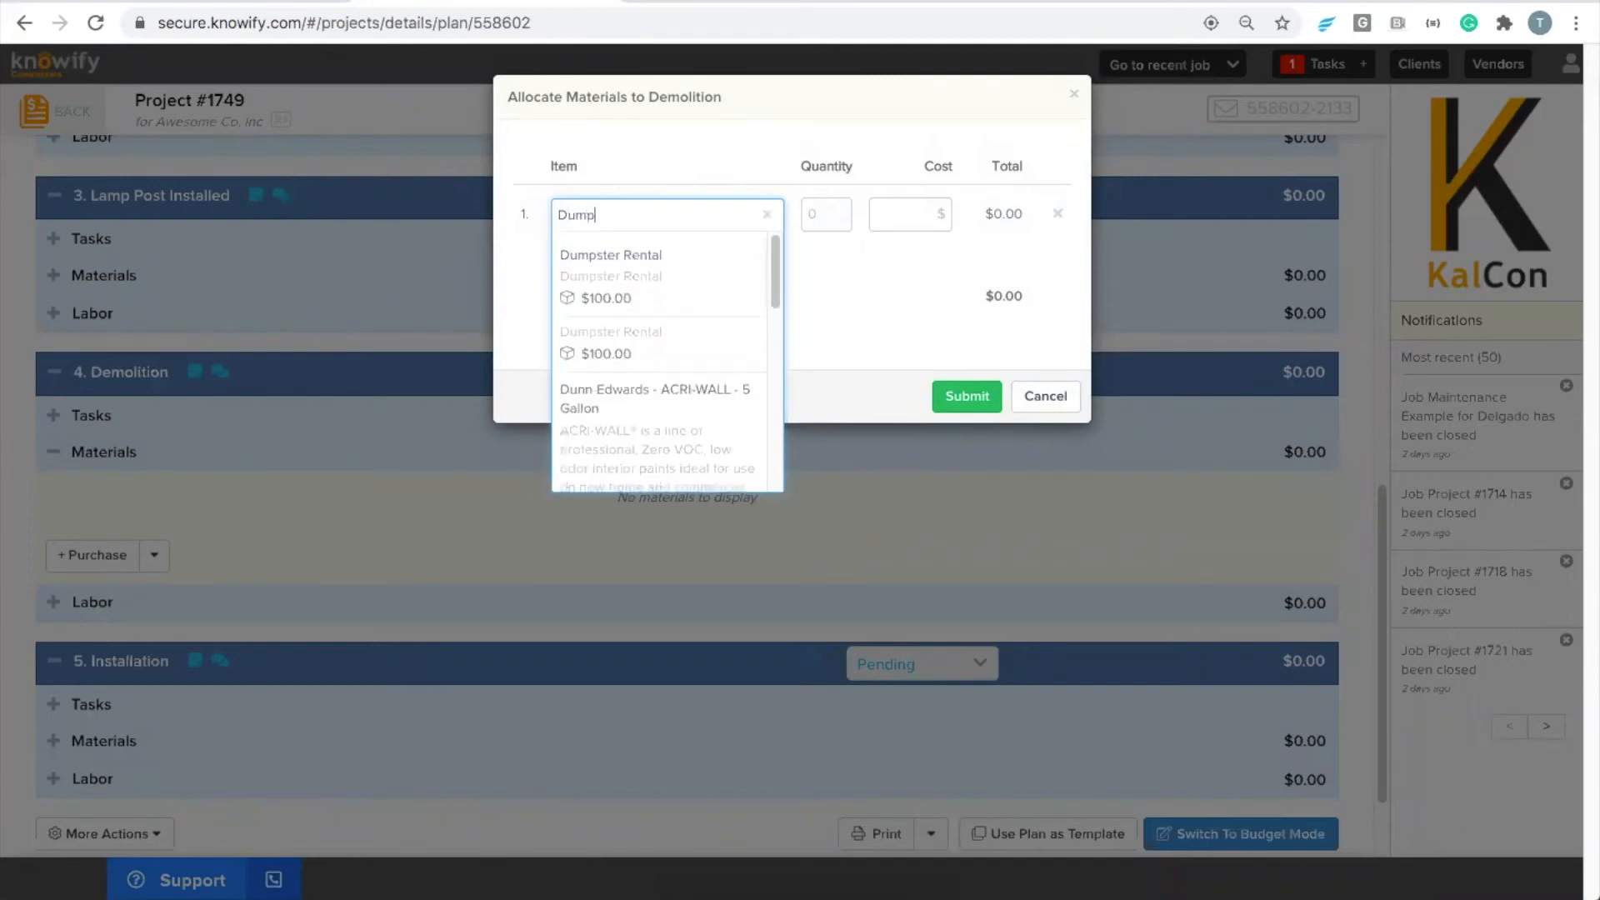
pyautogui.click(629, 279)
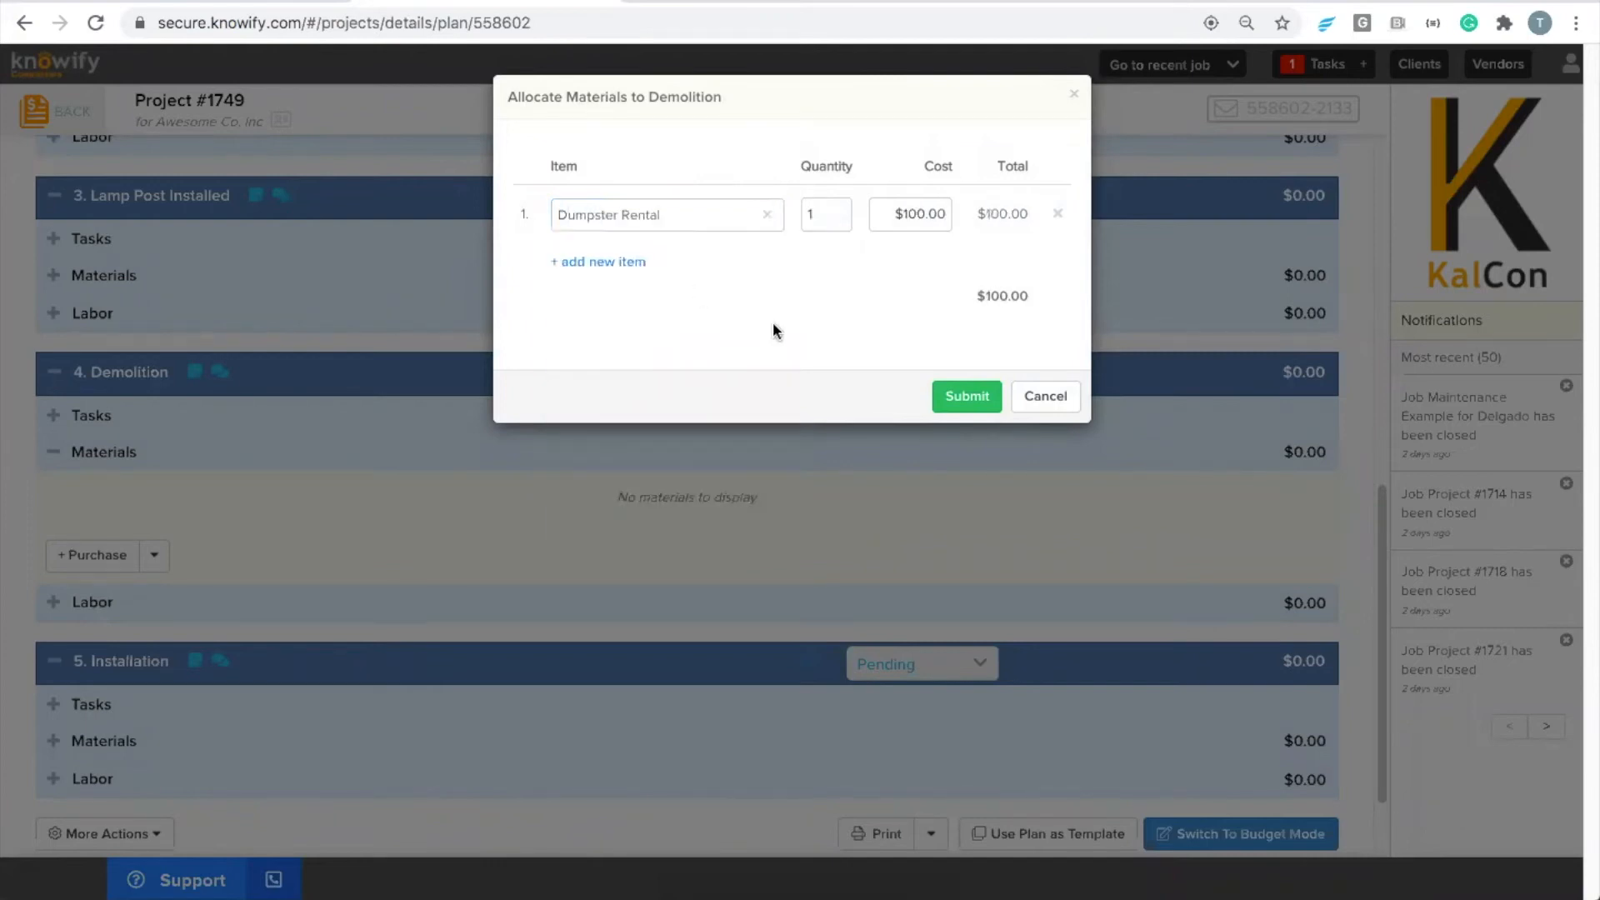
pyautogui.click(918, 206)
pyautogui.click(830, 210)
pyautogui.write('4')
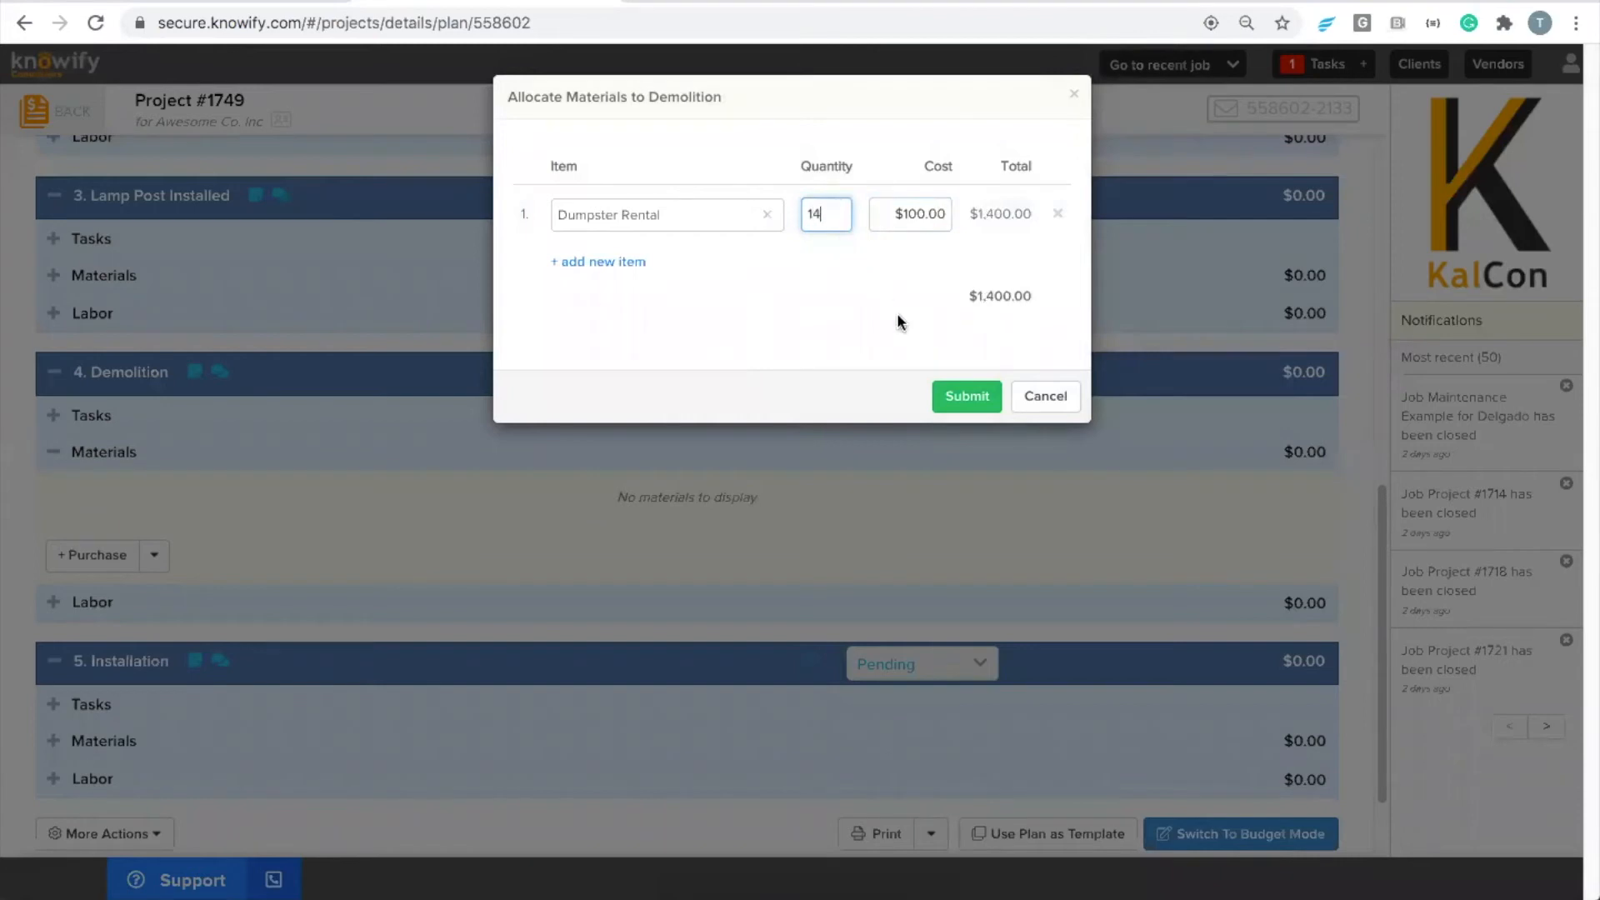
pyautogui.click(960, 397)
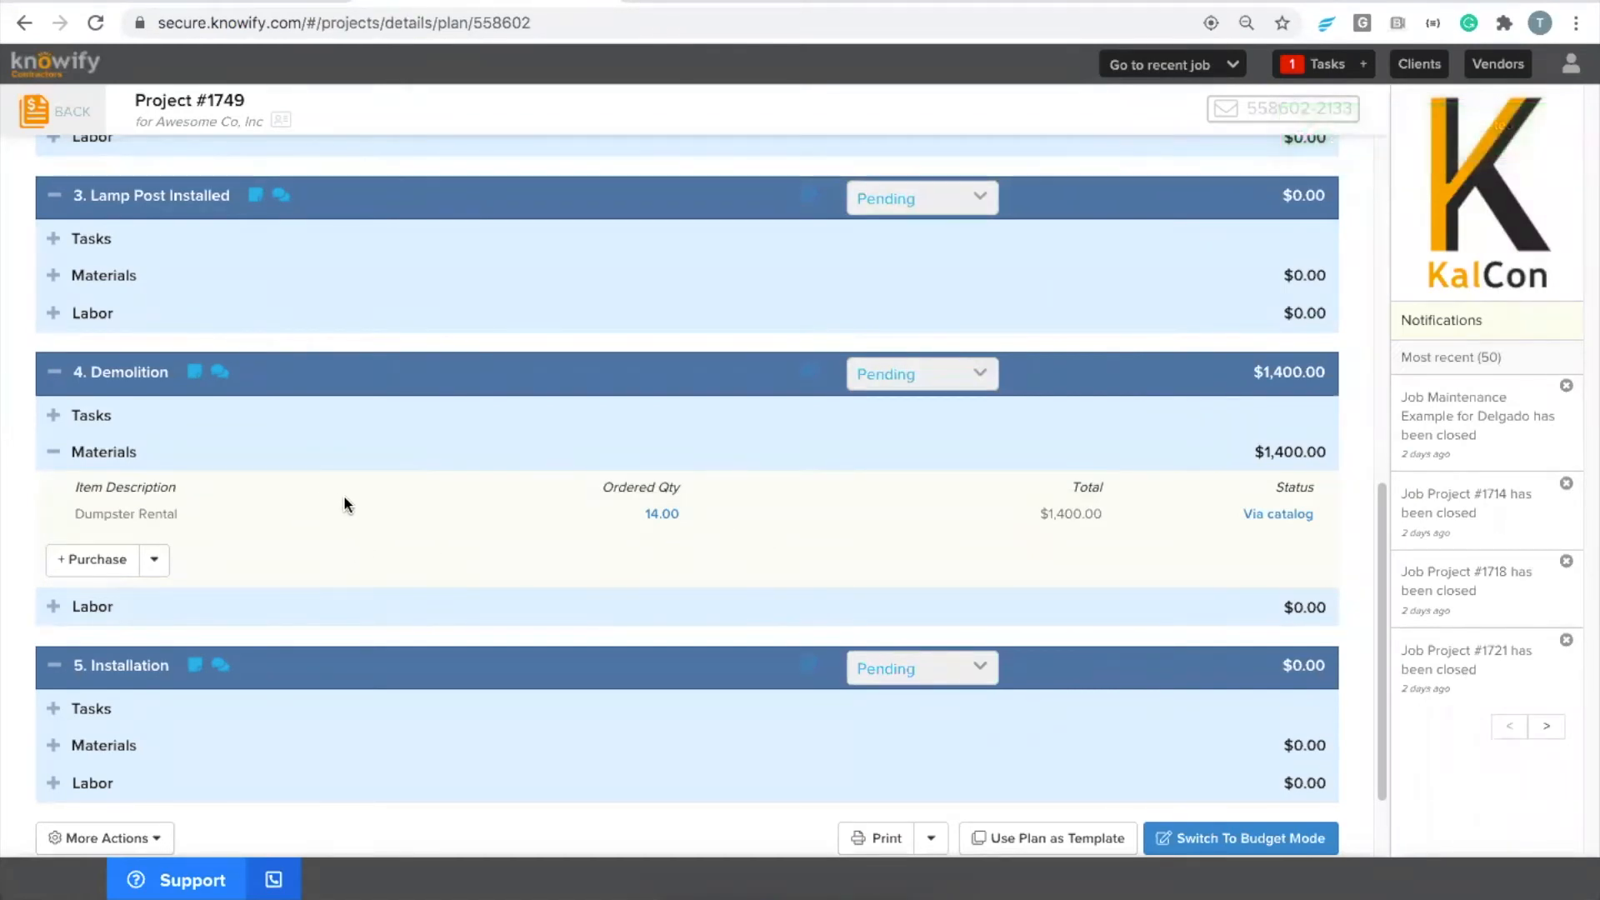
# - Review the job summary's analytics, including contract value, profit, billed and unbilled revenue, and material costs
pyautogui.scroll(10, 358, 498)
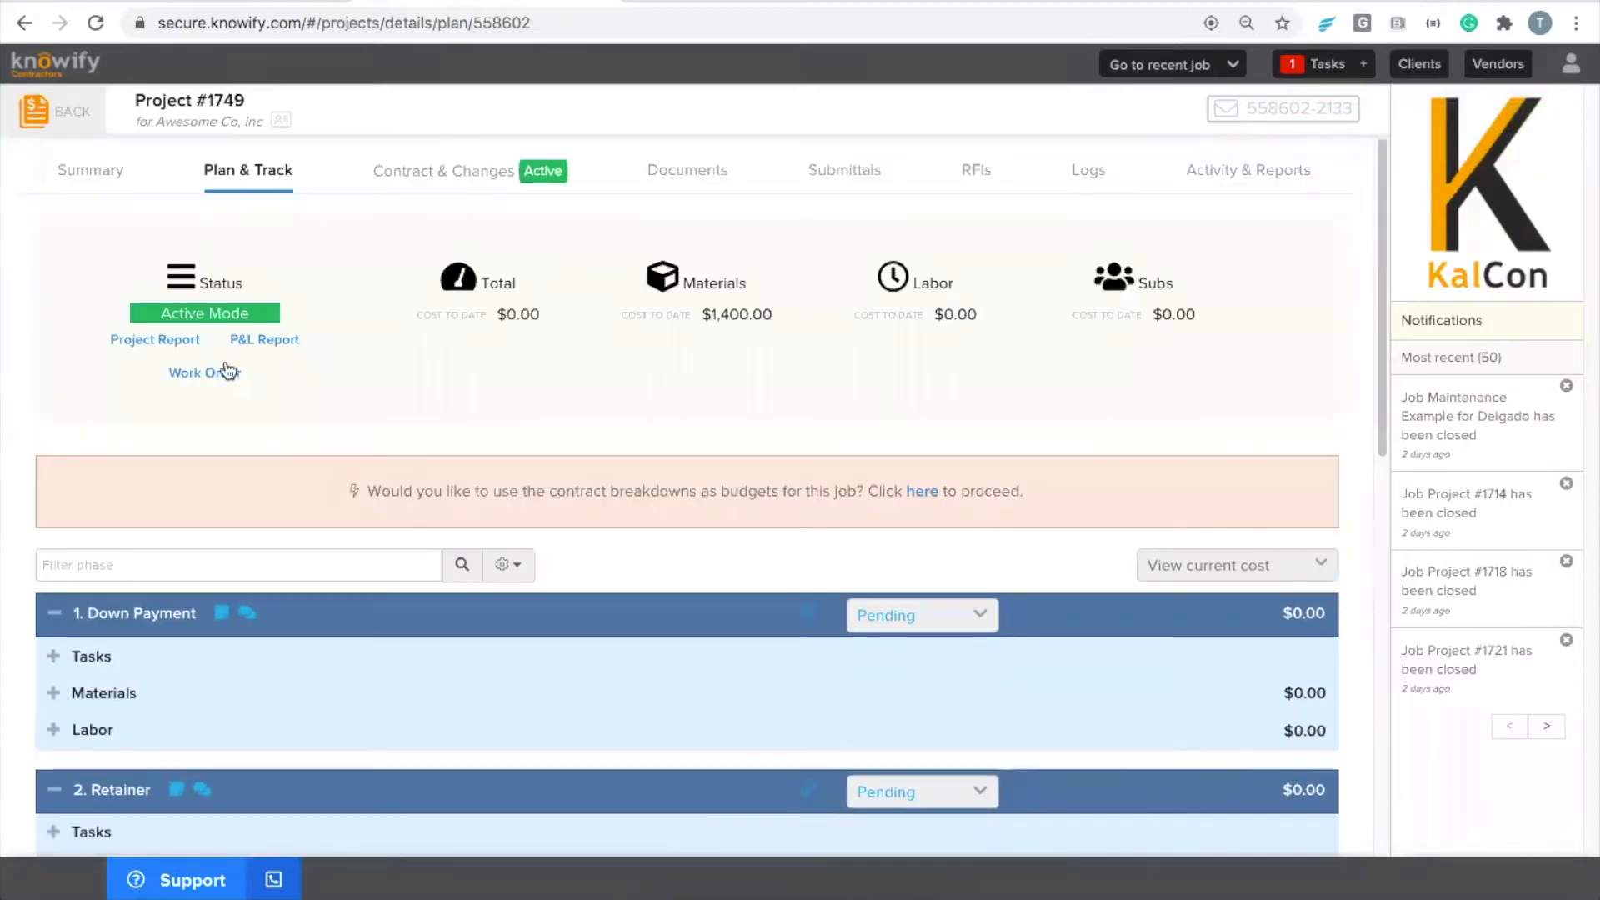
pyautogui.click(83, 176)
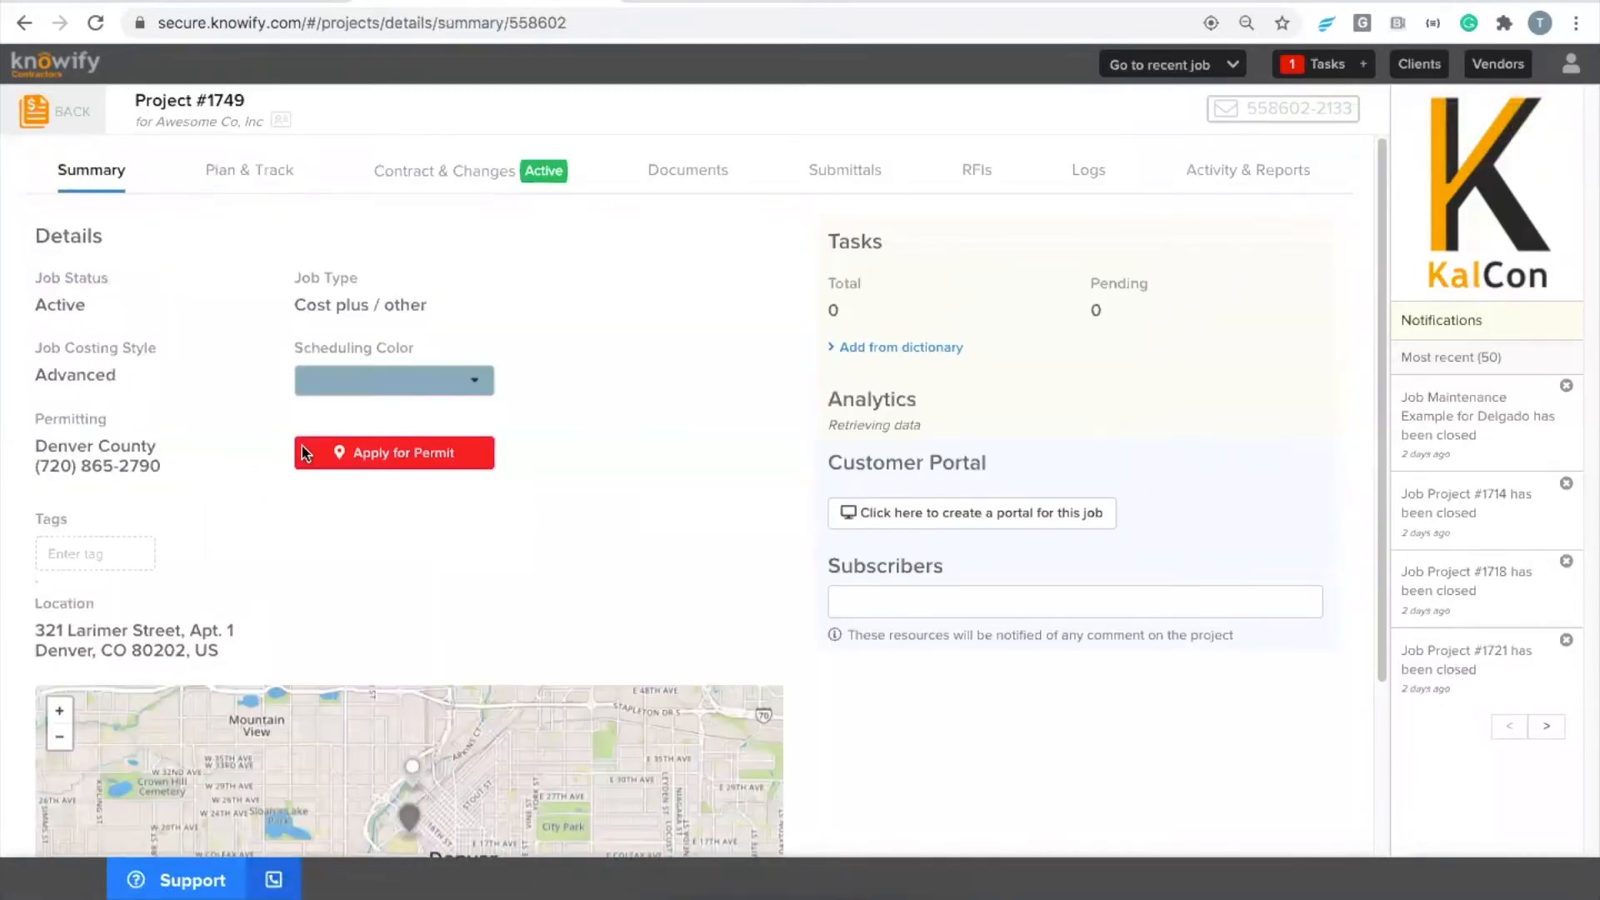
pyautogui.scroll(-2, 596, 337)
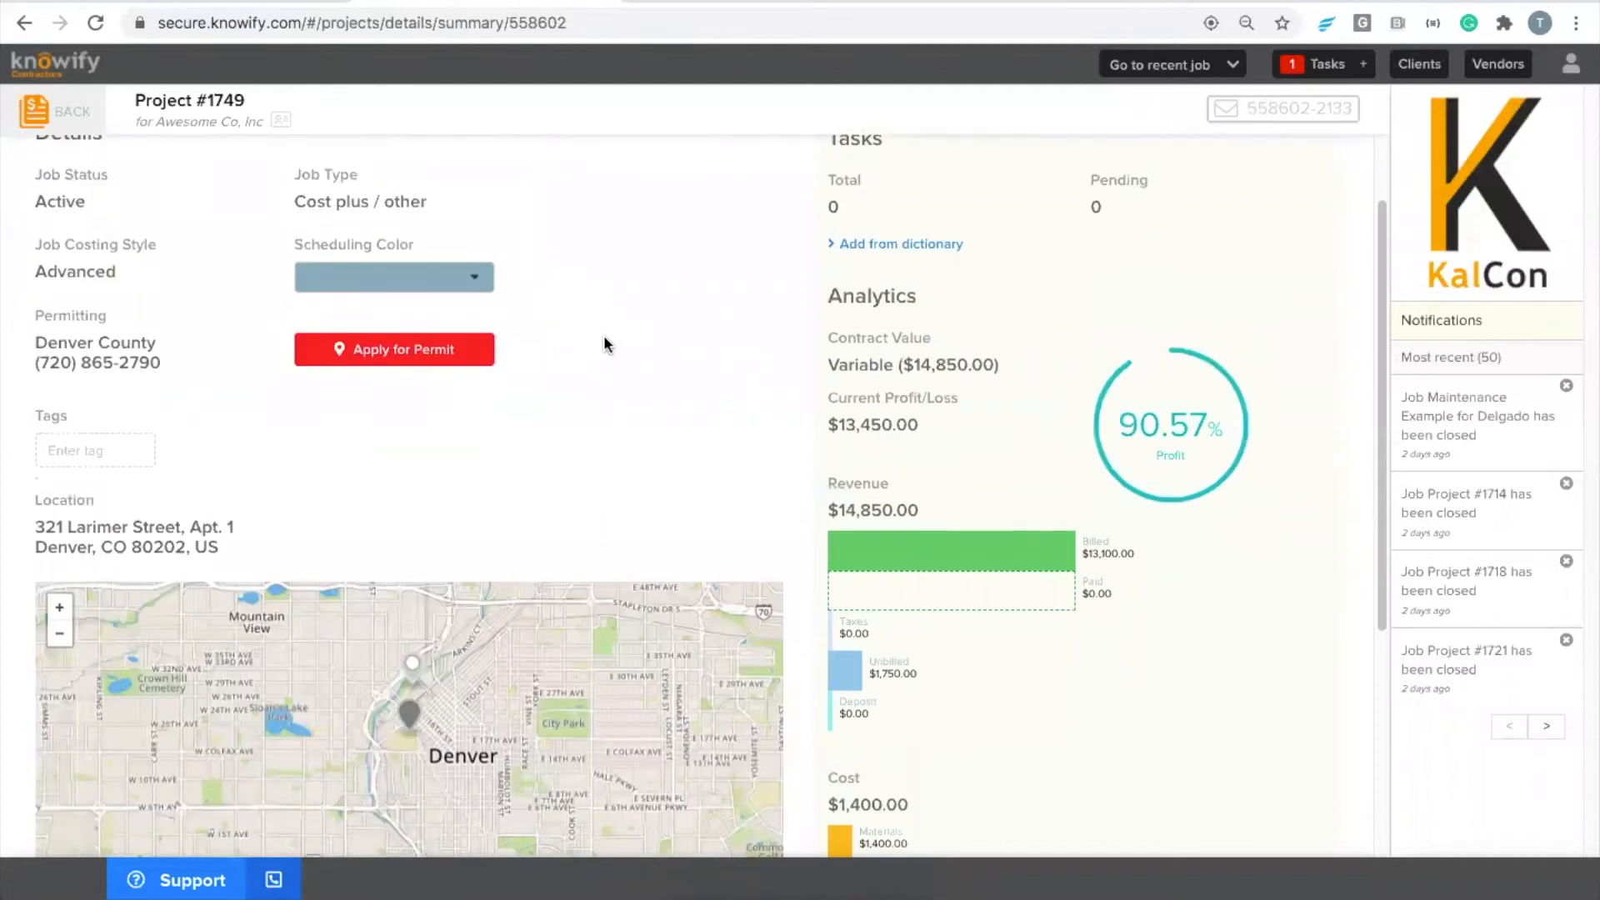
pyautogui.scroll(-2, 610, 331)
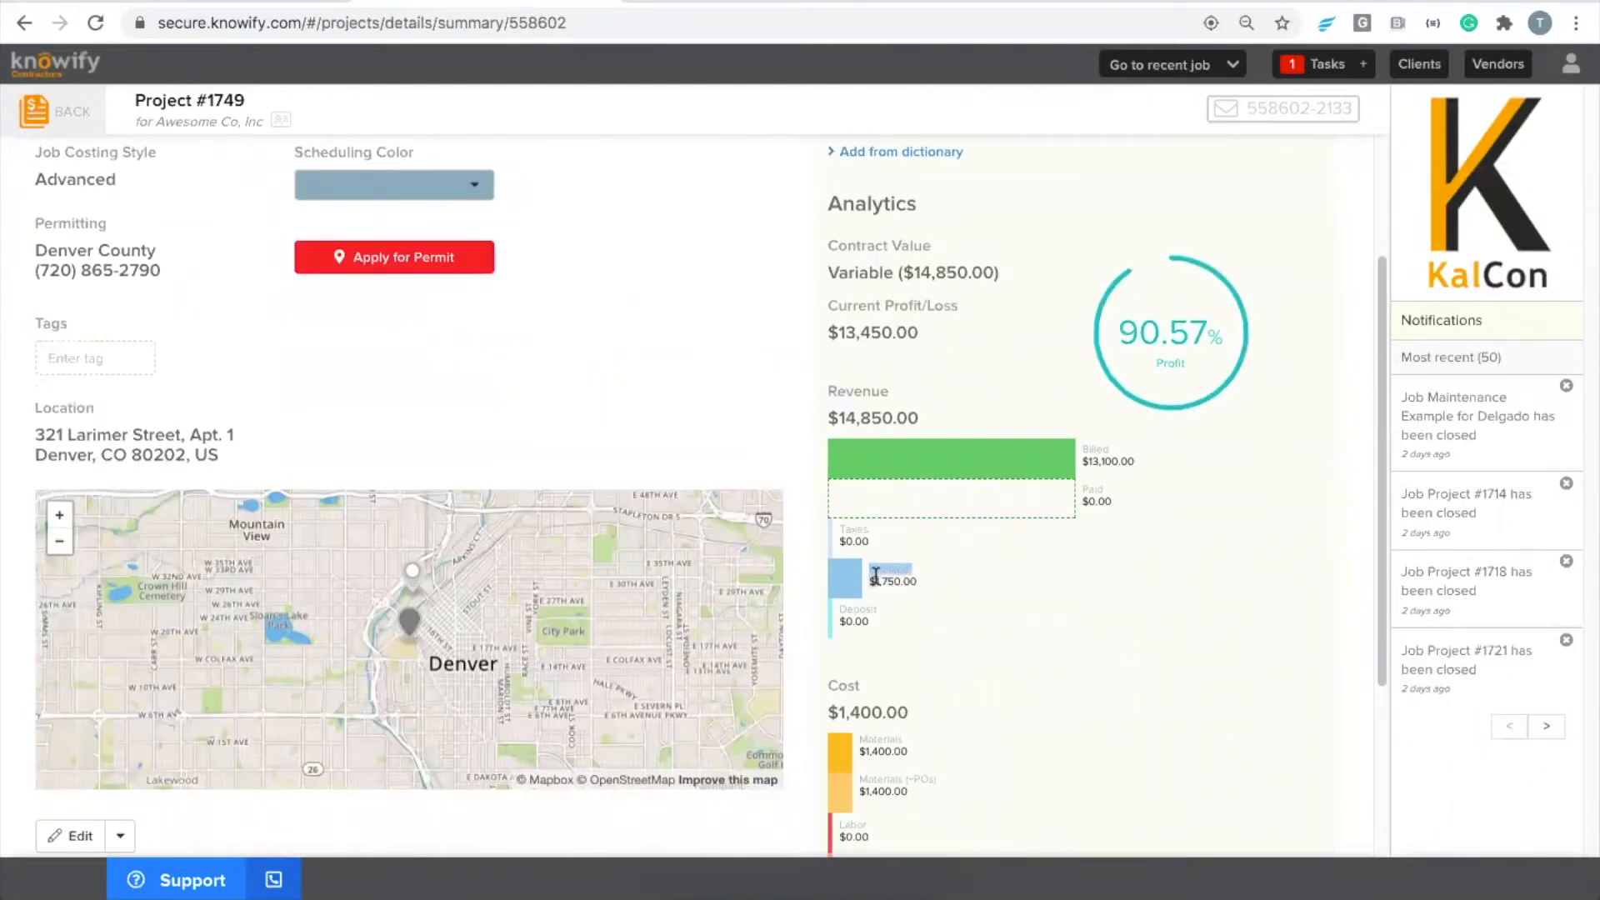
pyautogui.scroll(-1, 919, 583)
pyautogui.scroll(-1, 920, 594)
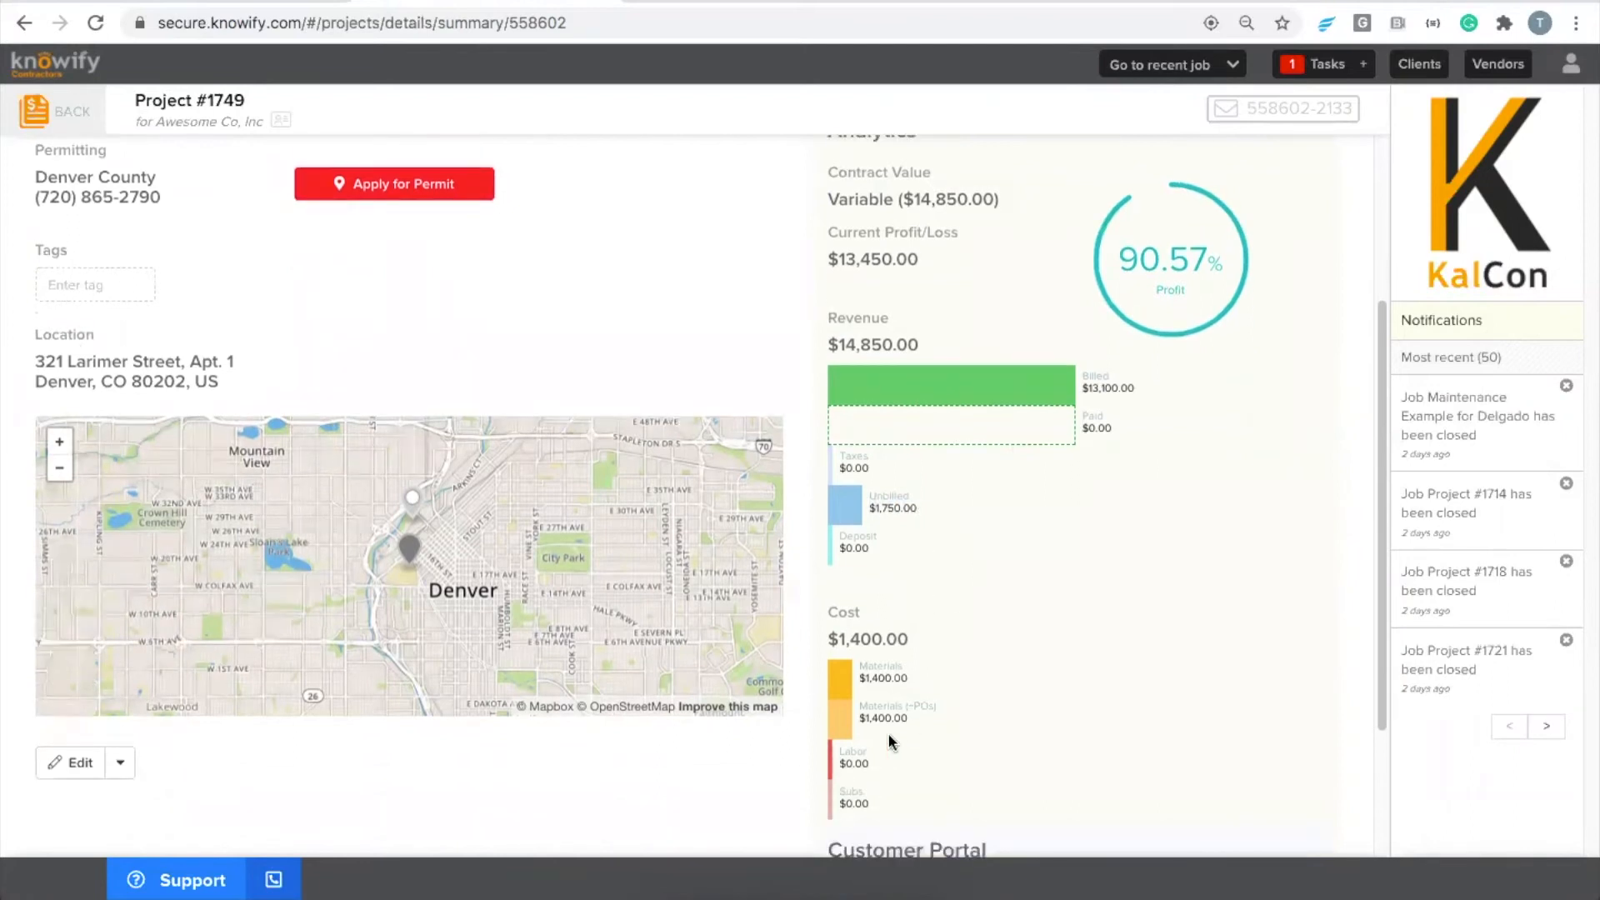
# - Examine the unbilled and billed revenue figures in the job's analytics
pyautogui.moveTo(869, 496); pyautogui.dragTo(894, 501)
pyautogui.tripleClick(913, 508)
pyautogui.moveTo(1084, 382); pyautogui.dragTo(1135, 386)
pyautogui.click(1133, 389)
pyautogui.scroll(3, 918, 370)
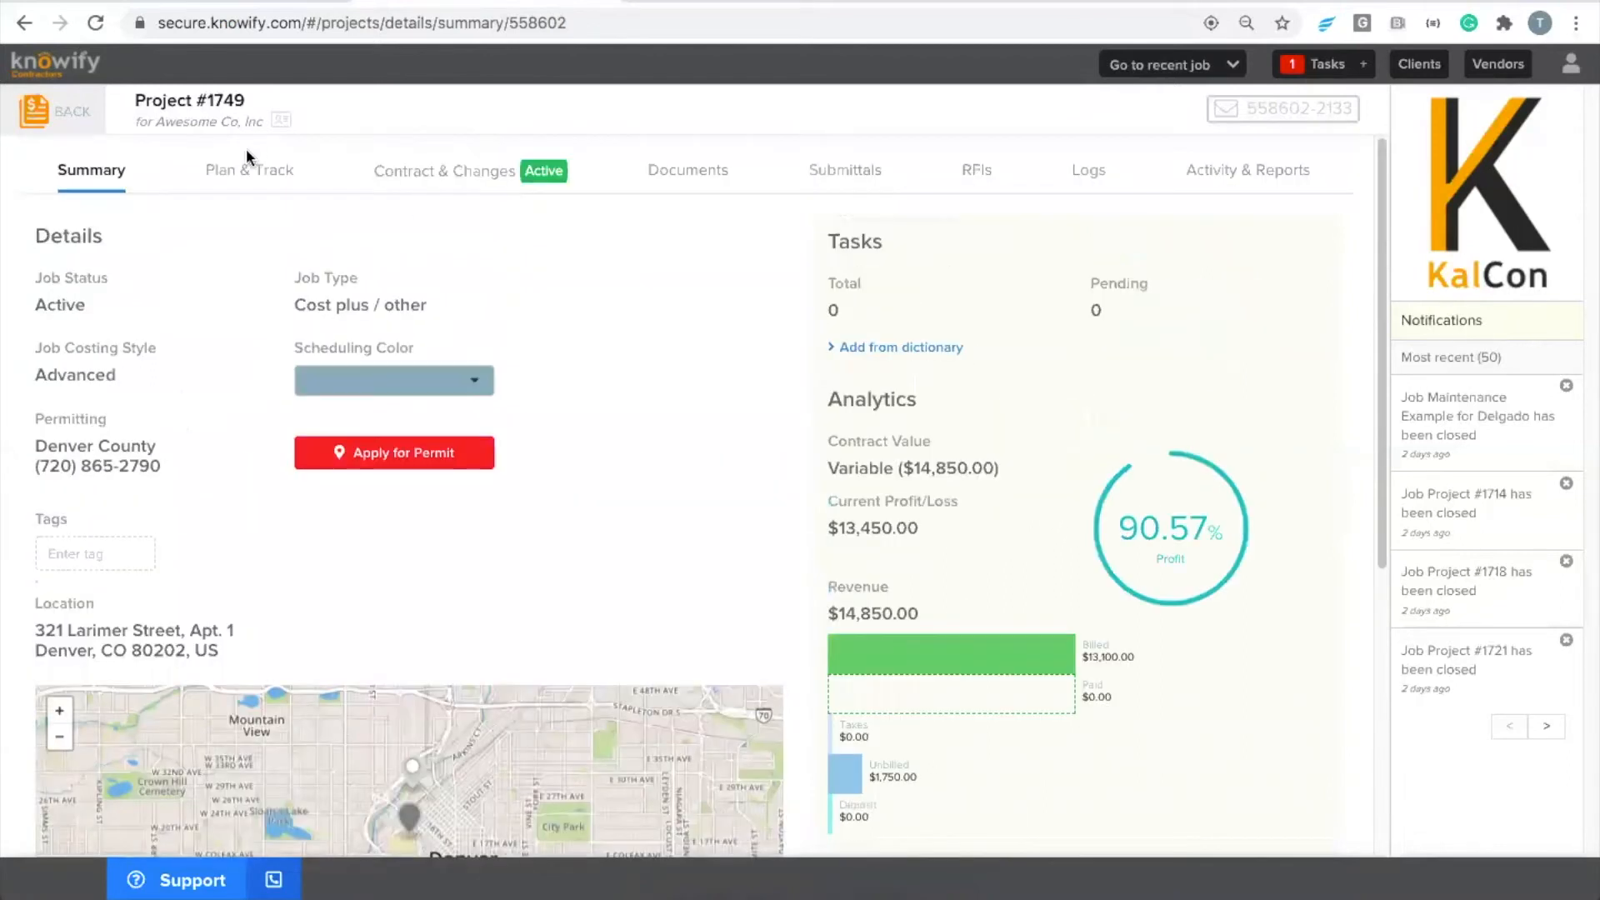
# - Start a purchase order from the Demolition phase's materials in the job plan and choose Home Depot as the vendor
pyautogui.click(248, 169)
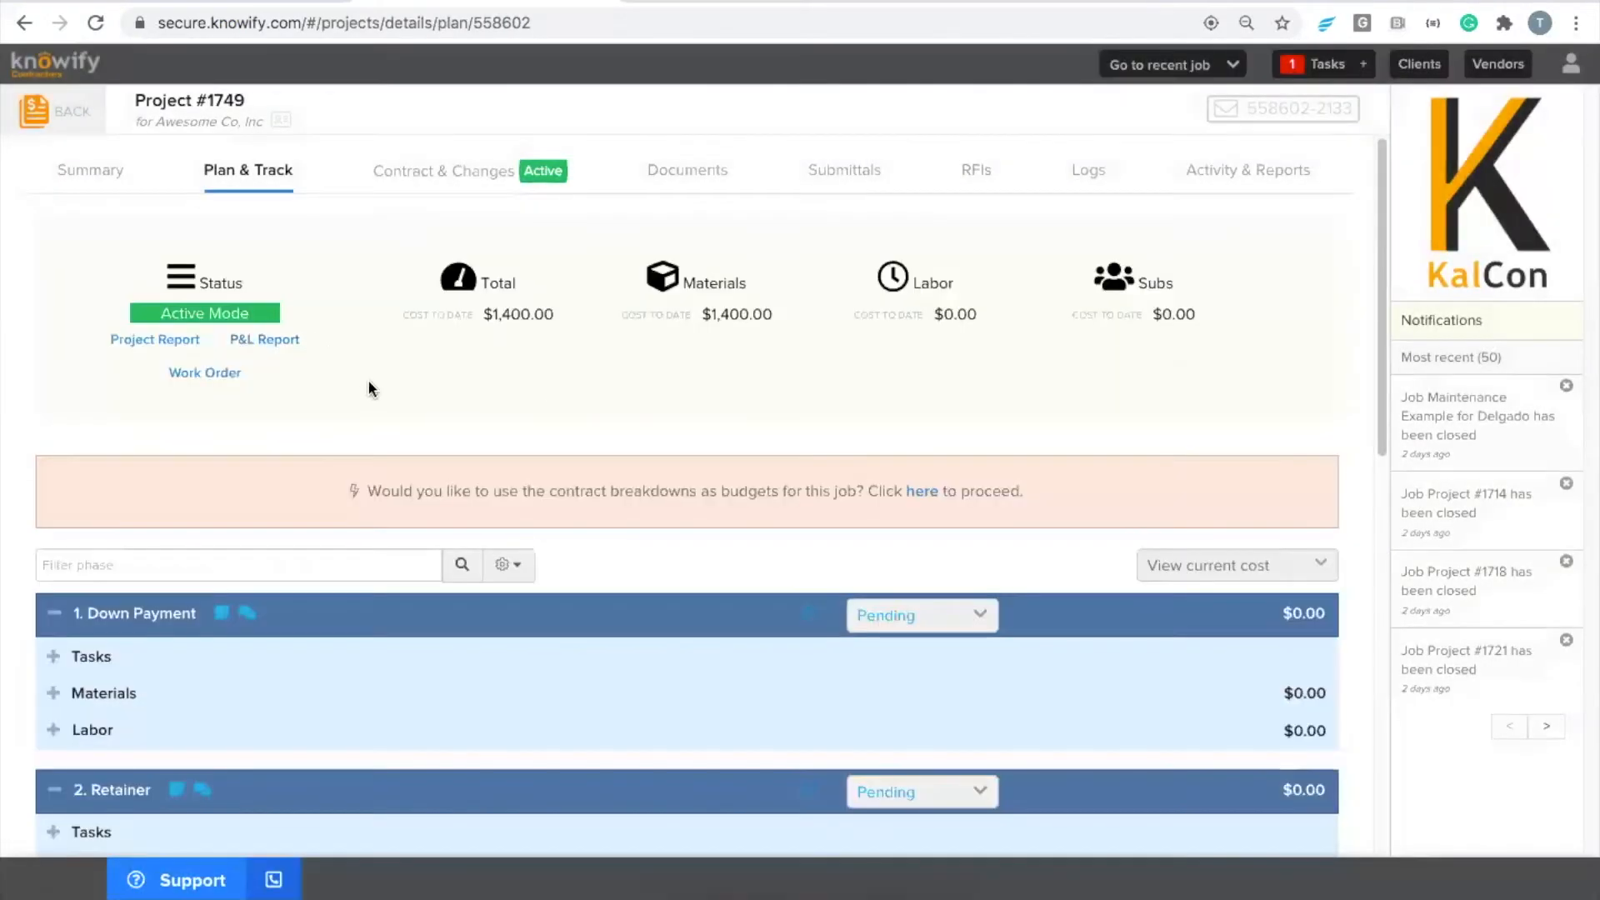
pyautogui.scroll(-10, 541, 425)
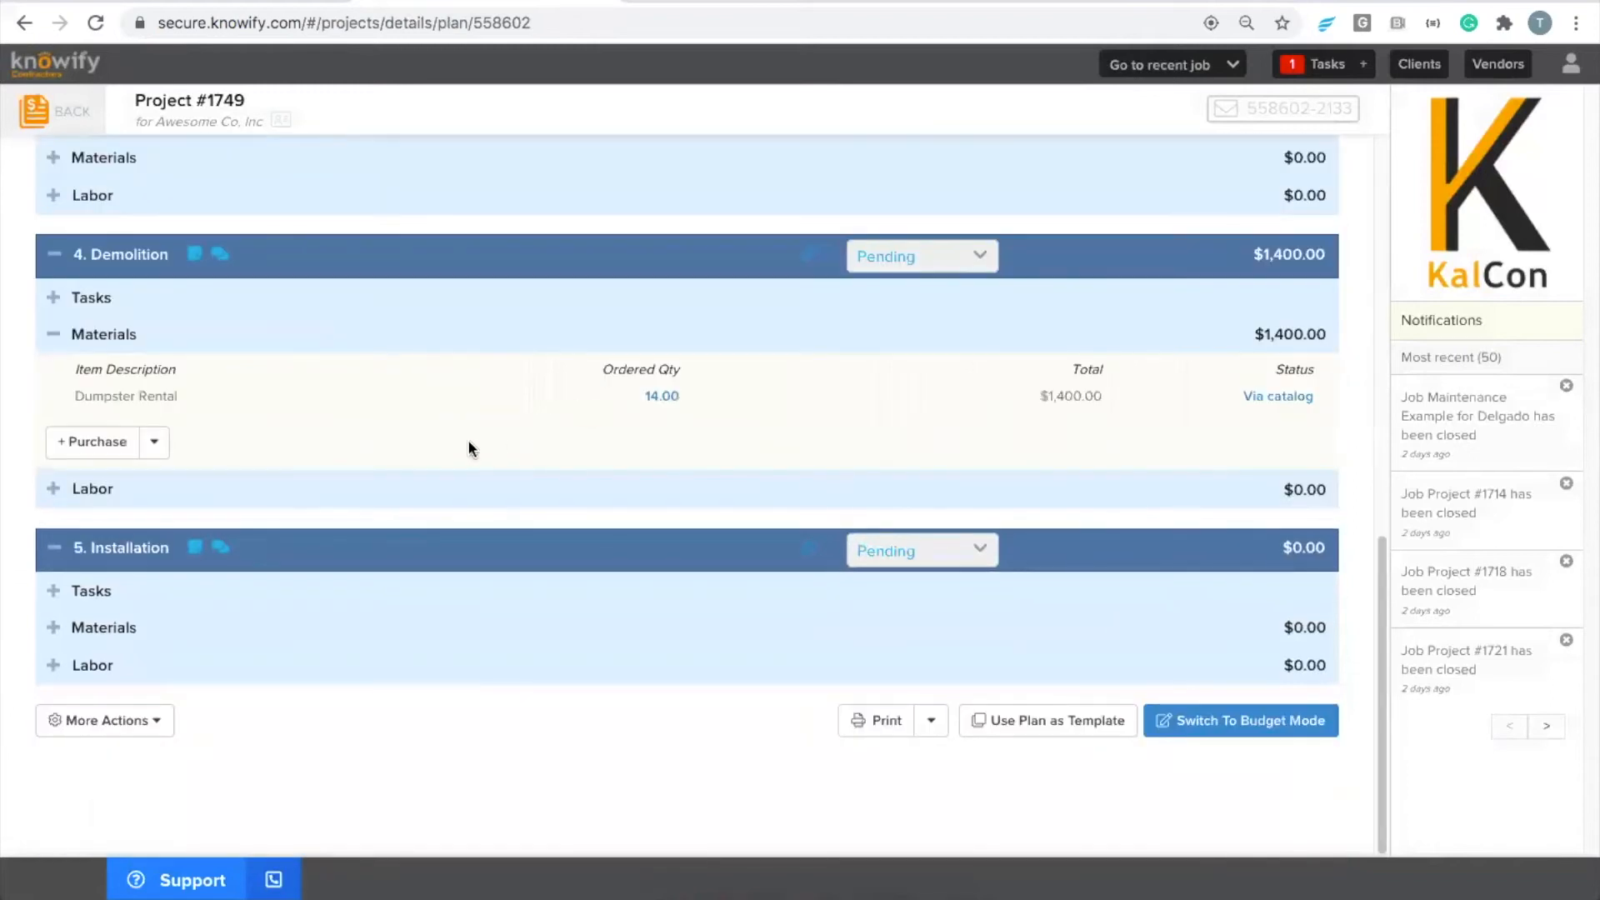
pyautogui.click(96, 450)
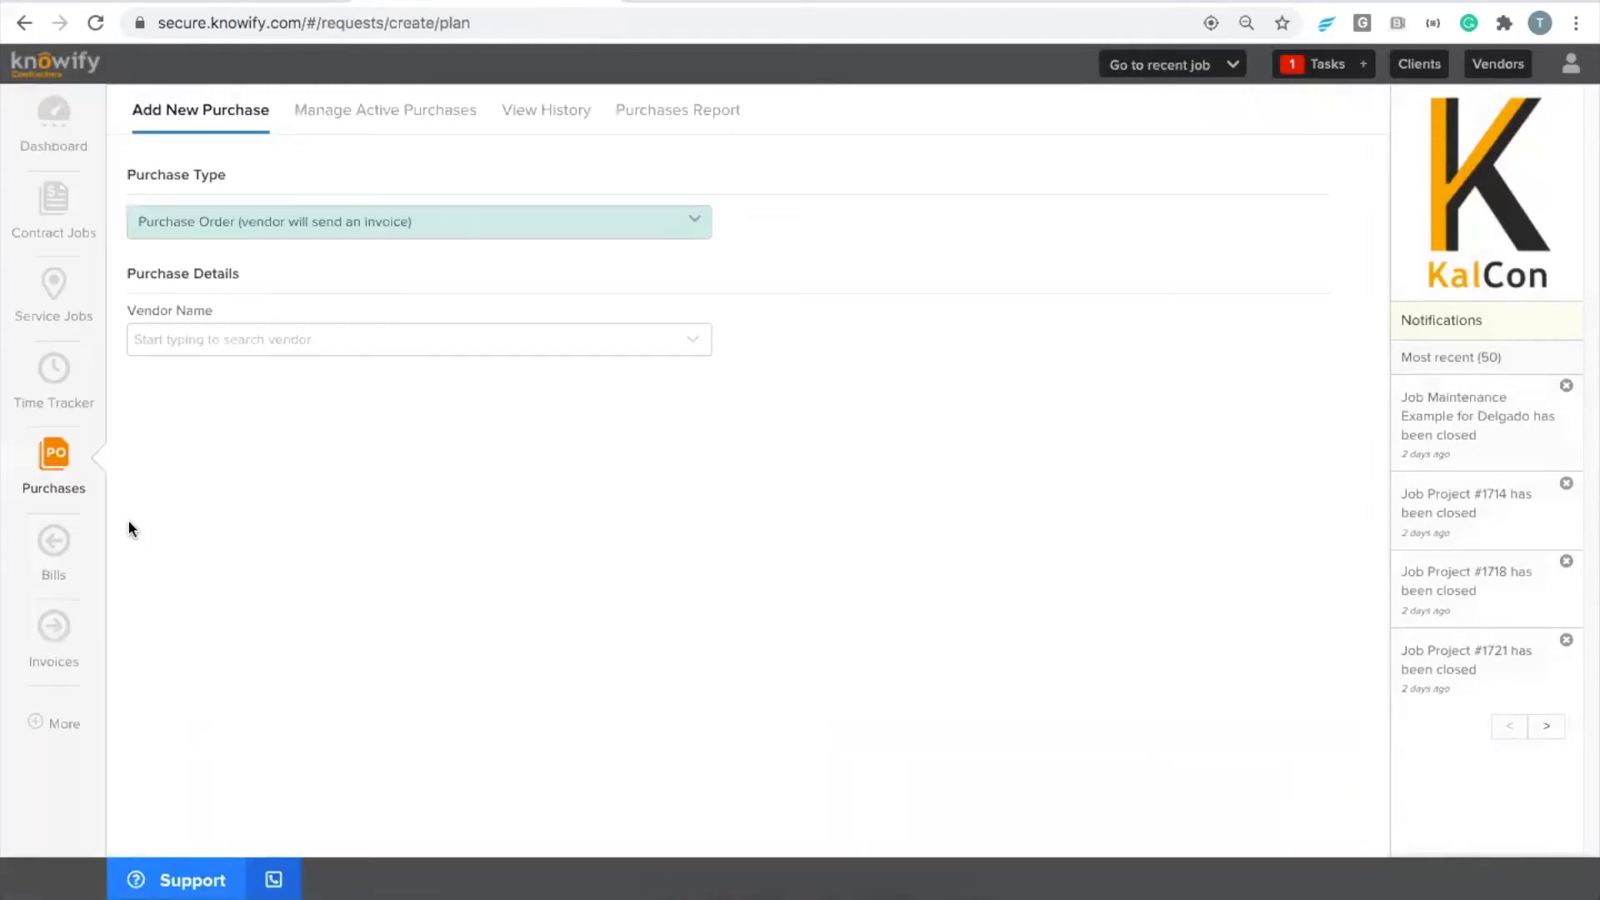
pyautogui.click(217, 343)
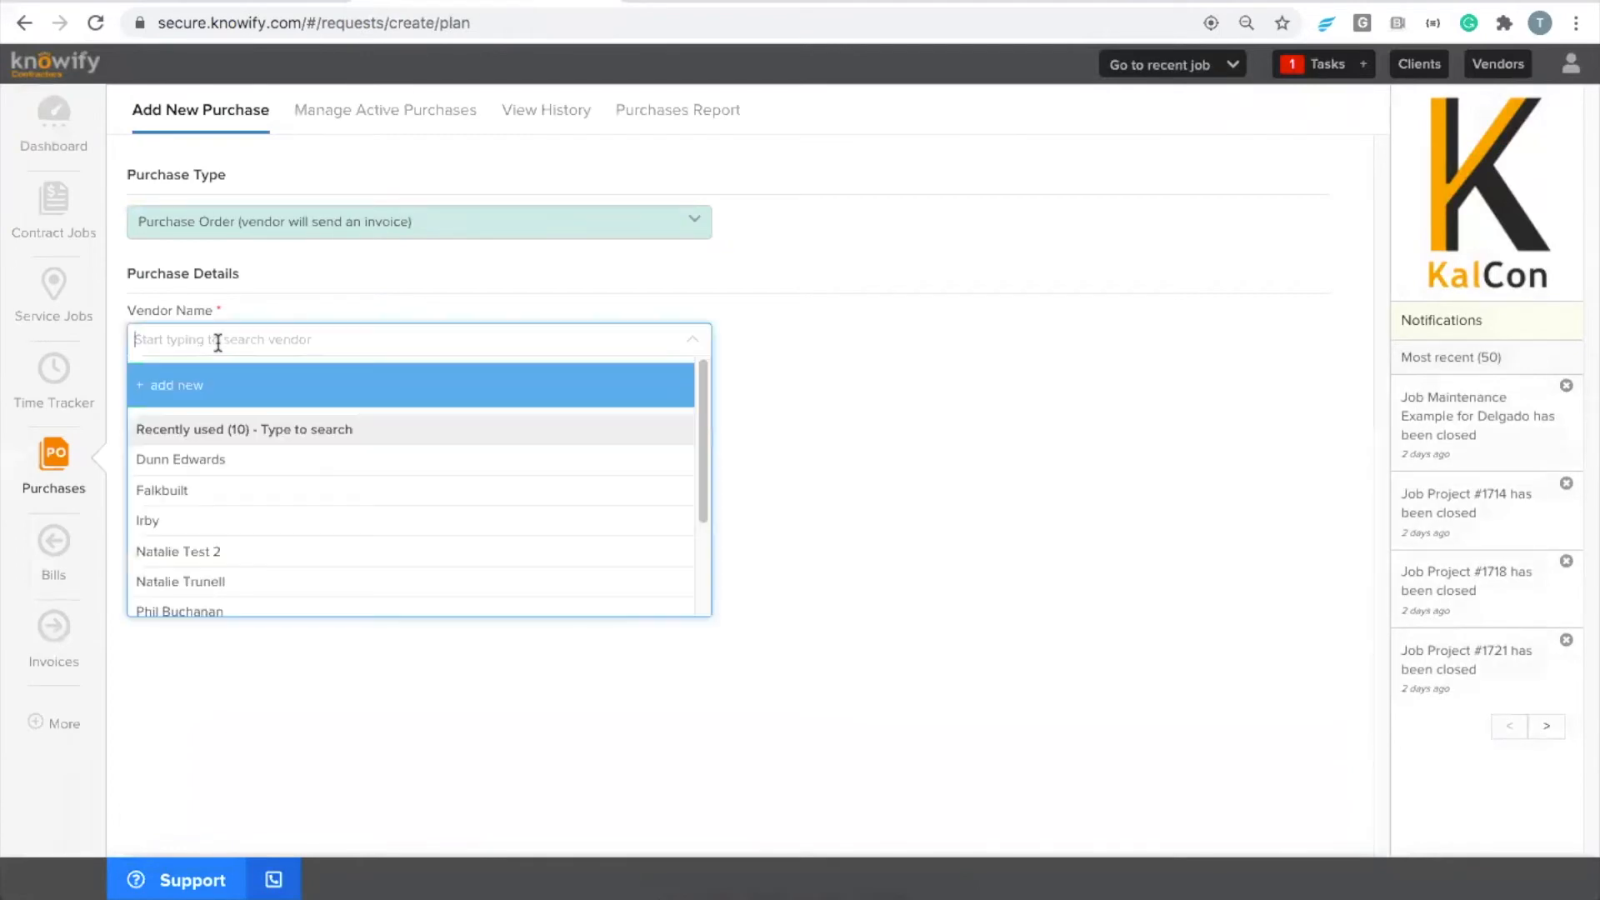
pyautogui.write('home')
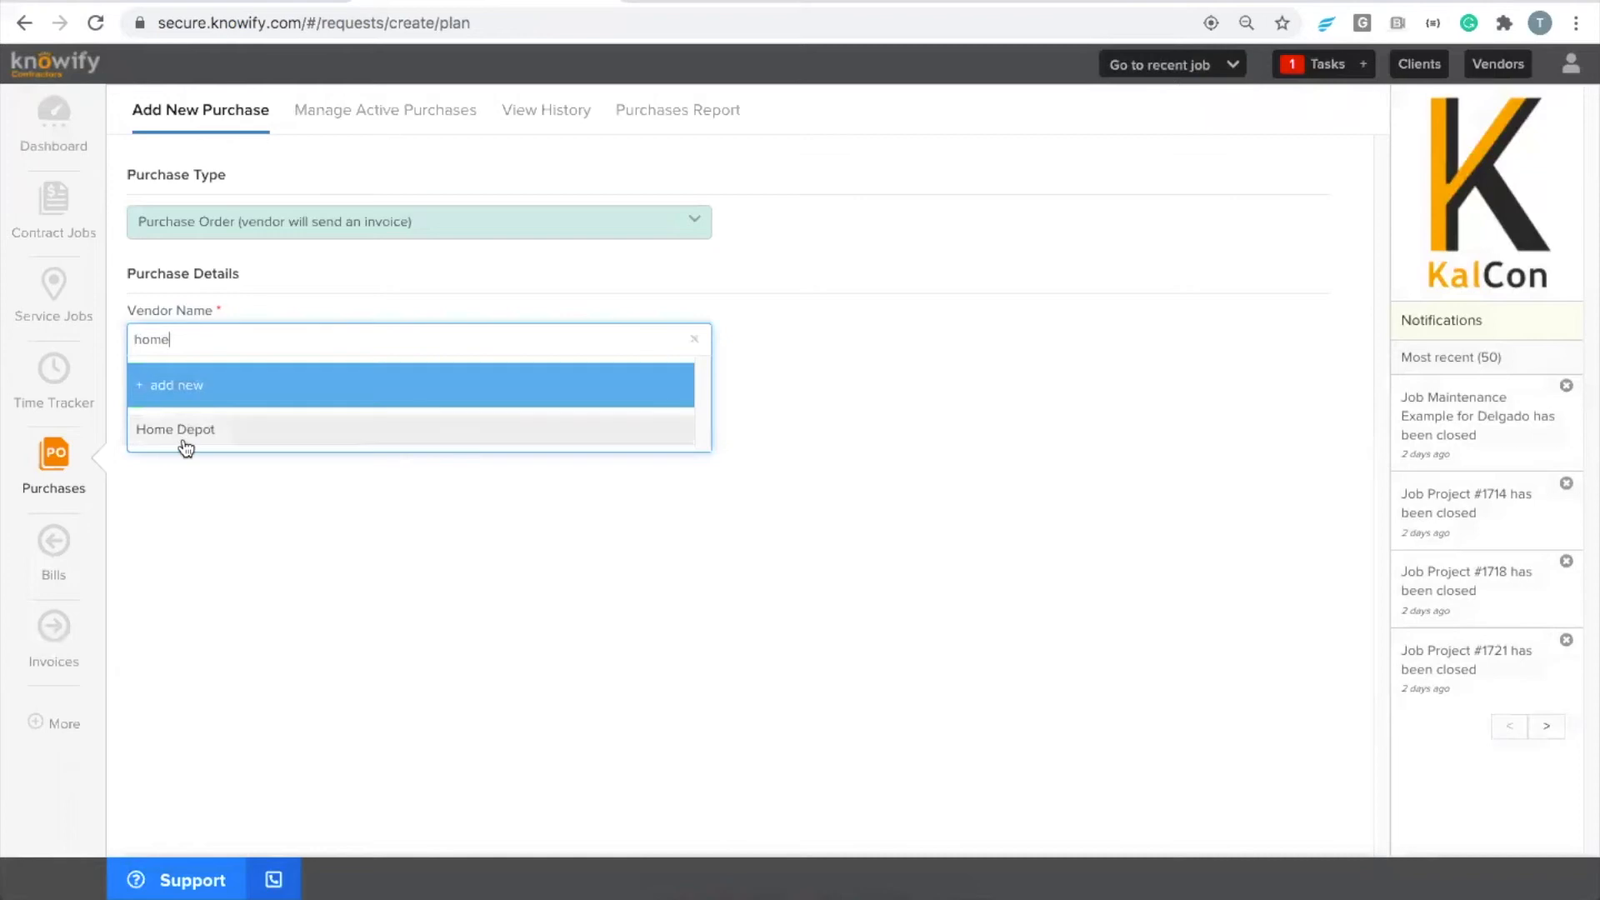
pyautogui.click(178, 443)
# - Fill in the first purchase item as 2 AWG Building Wire - per linear foot, assigned to Project #1749 Installation, with quantity 3000
pyautogui.click(323, 449)
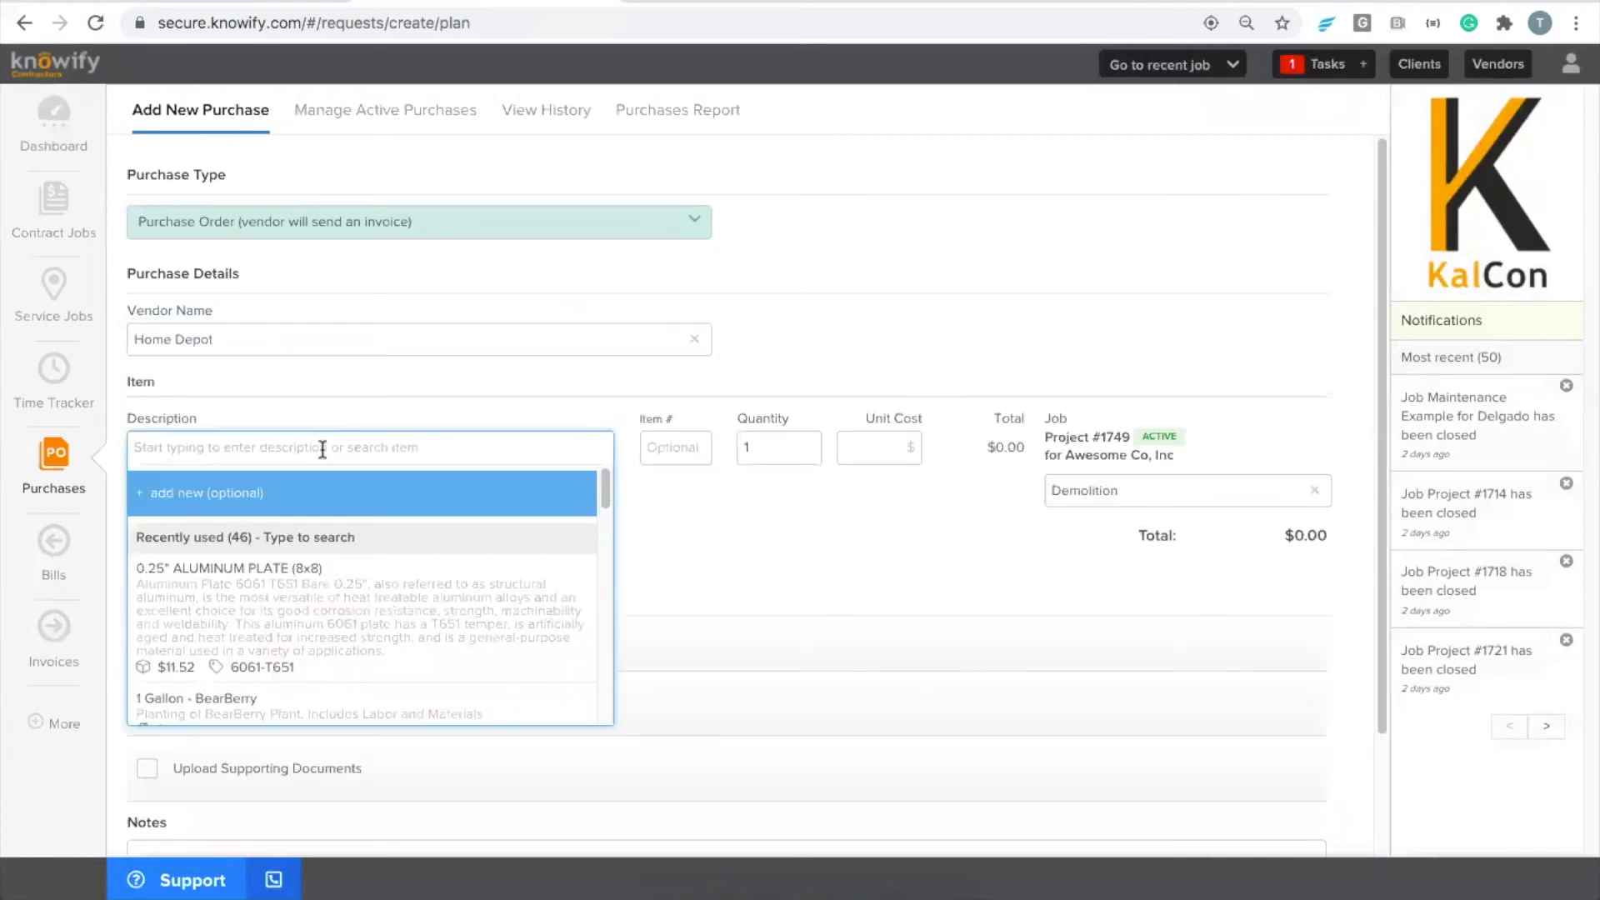
pyautogui.write('Wire')
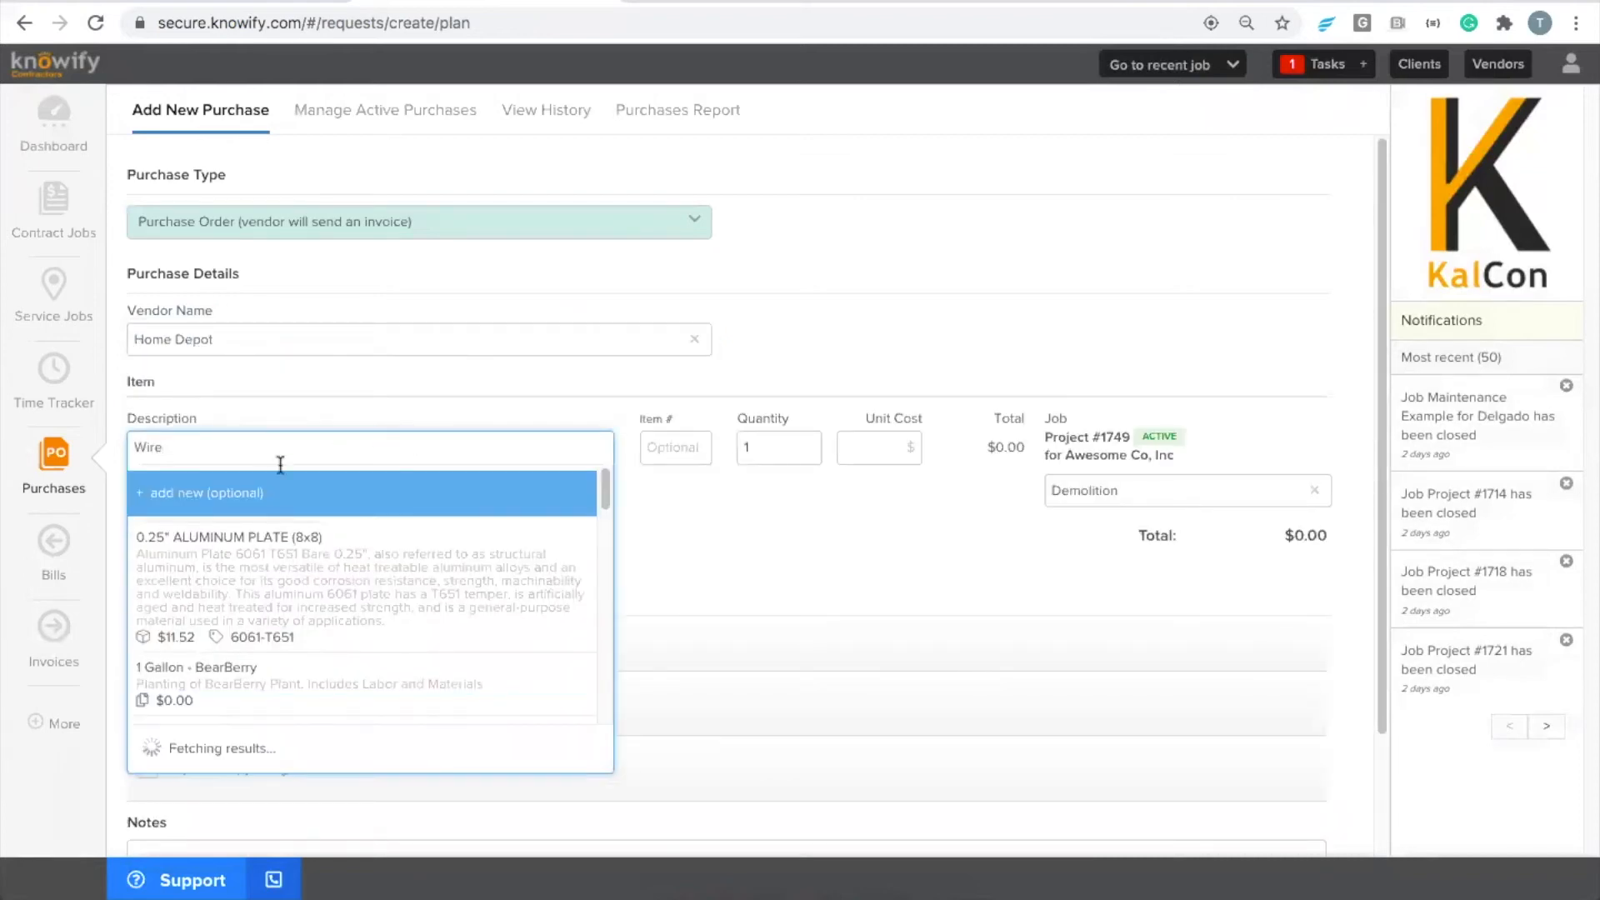
pyautogui.click(242, 617)
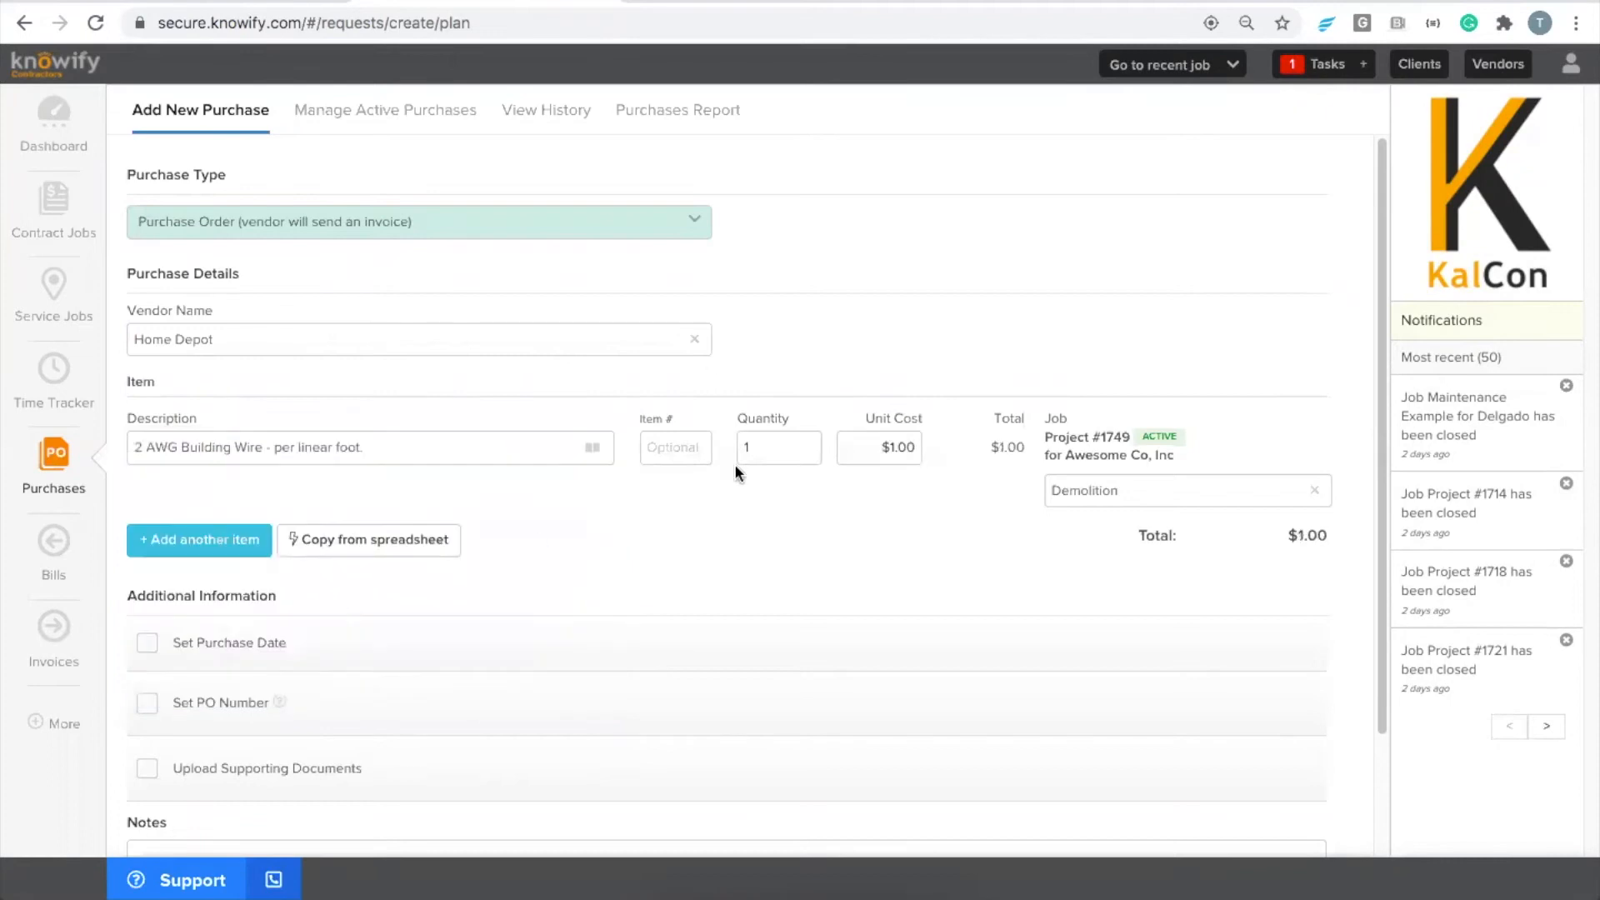
pyautogui.click(1109, 492)
pyautogui.doubleClick(1120, 492)
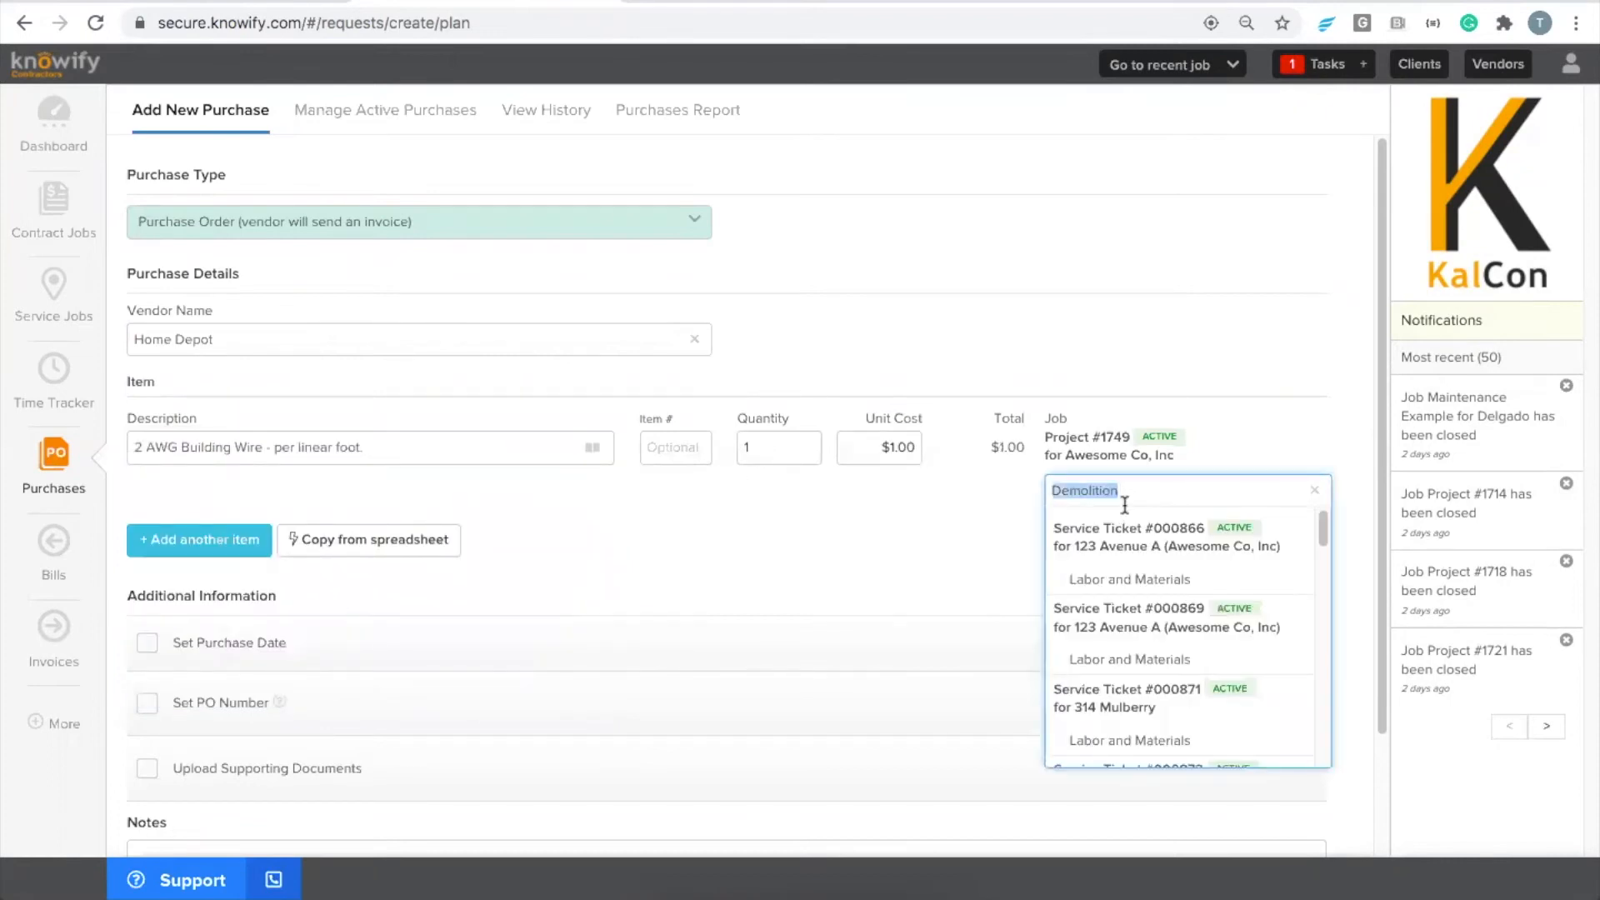
pyautogui.write('1749')
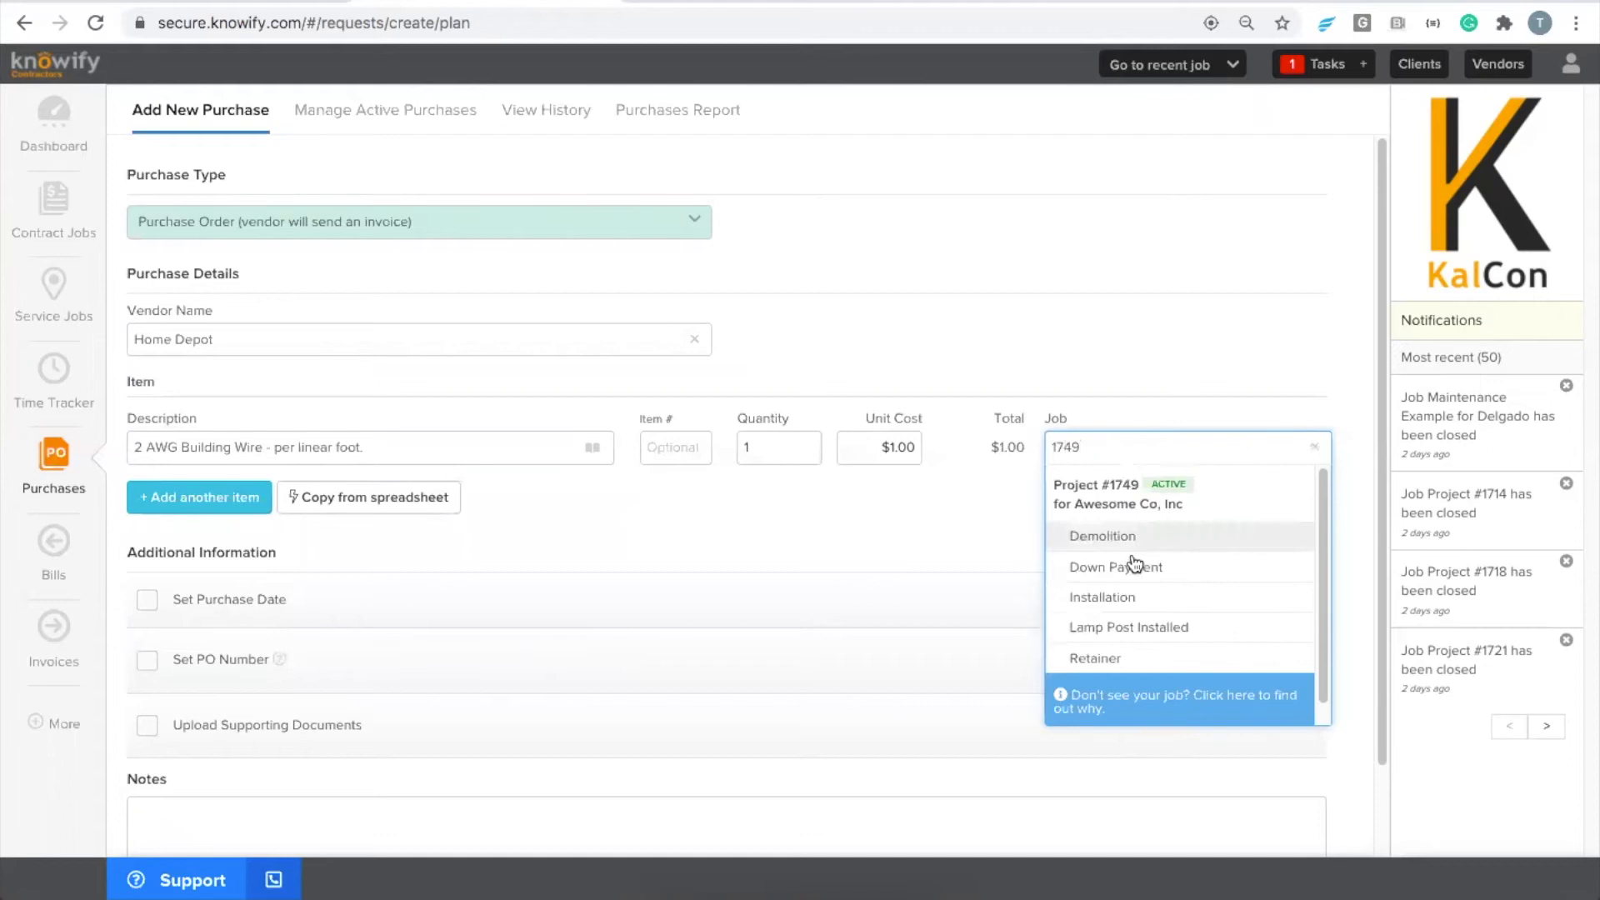
pyautogui.click(1134, 599)
pyautogui.click(811, 450)
pyautogui.press('BackSpace')
pyautogui.write('3000')
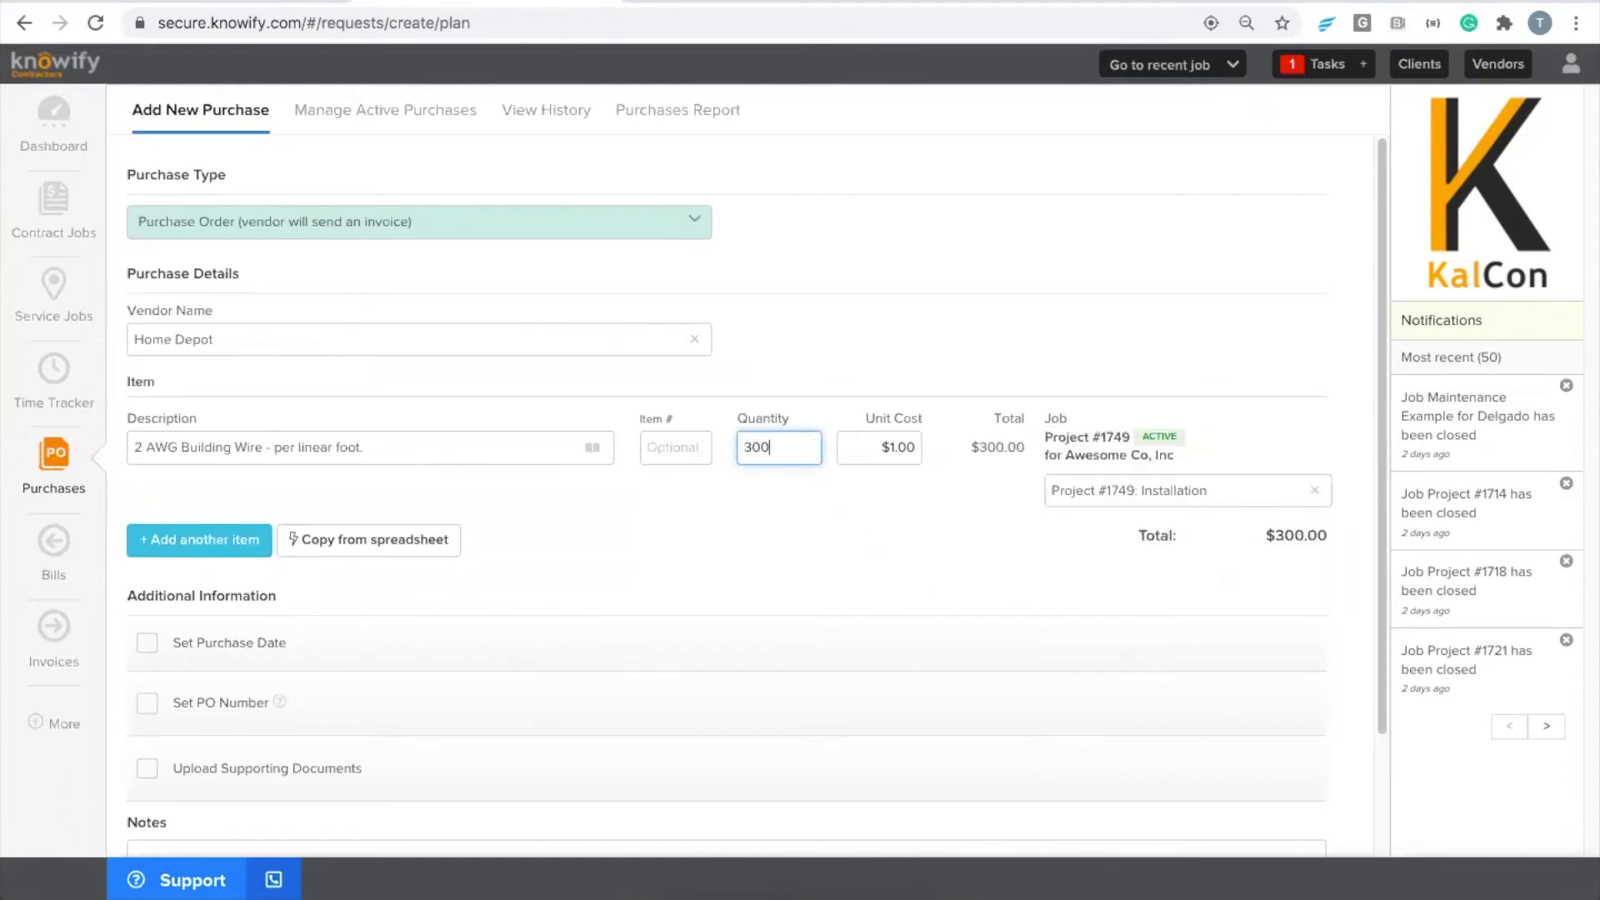
# - Add a second purchase item and assign it to the Demolition phase of Project #1749
pyautogui.click(167, 539)
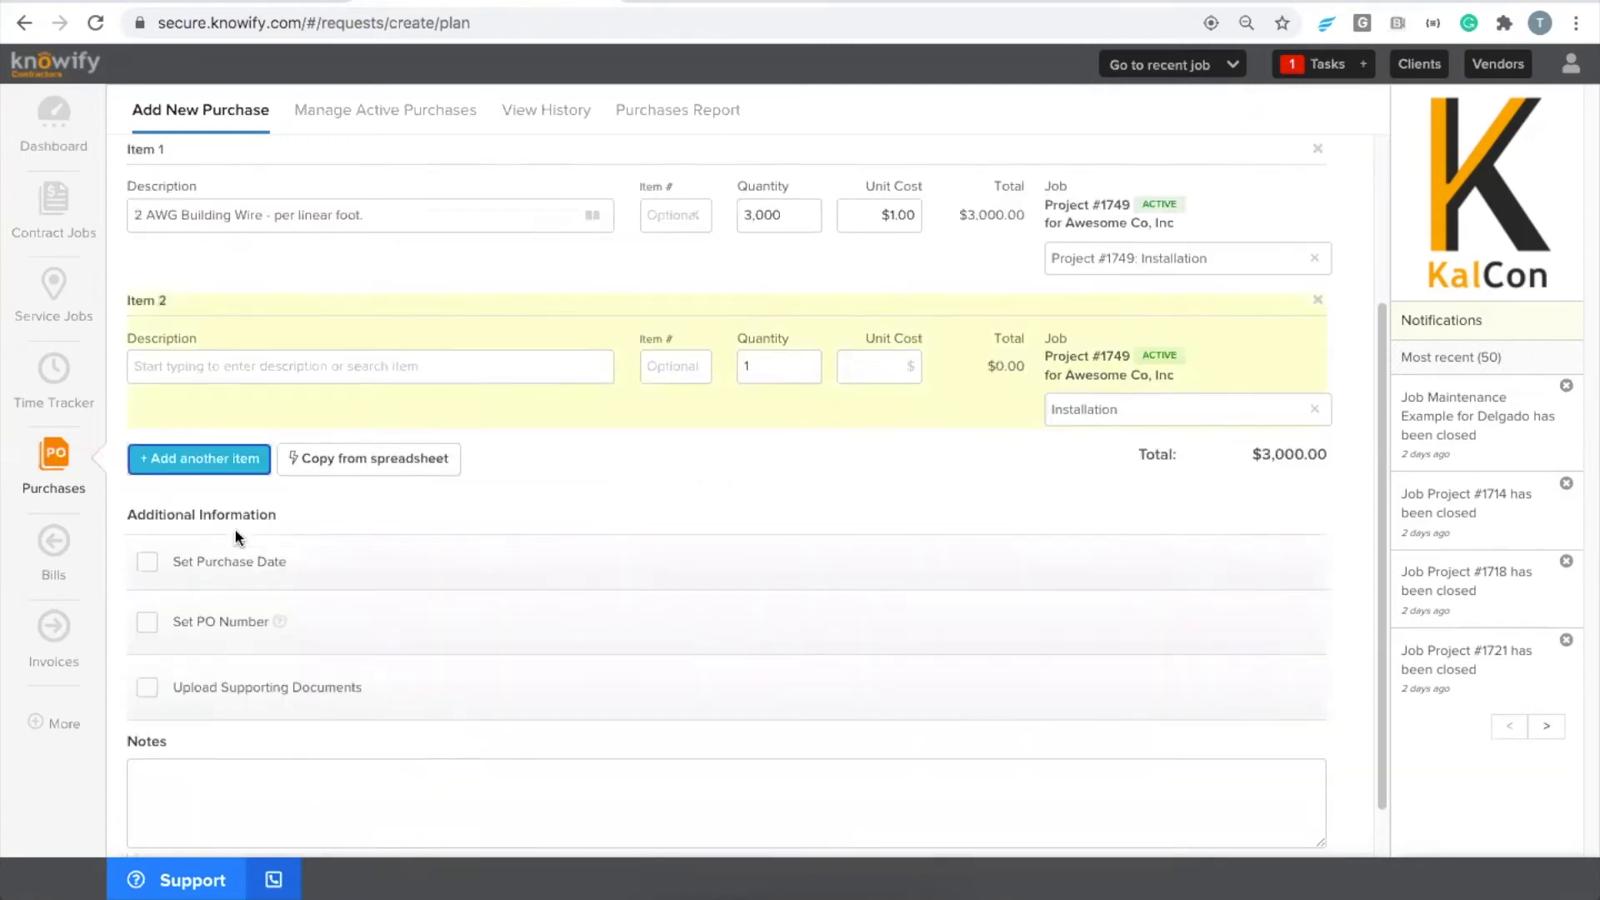
pyautogui.click(1111, 346)
pyautogui.doubleClick(1111, 346)
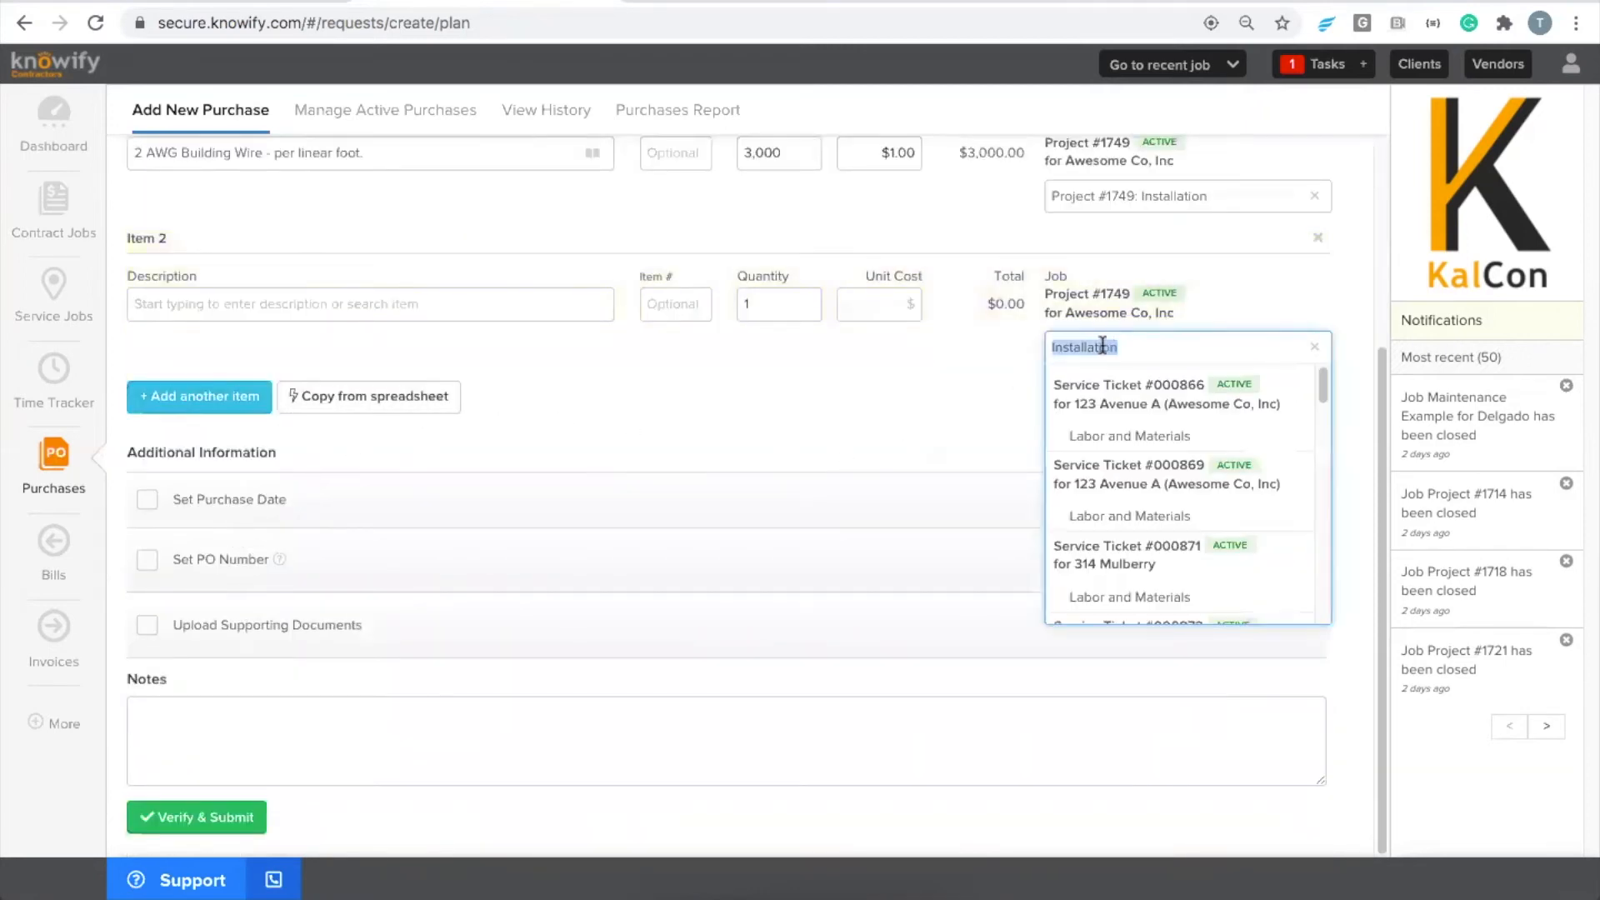
pyautogui.write('1749')
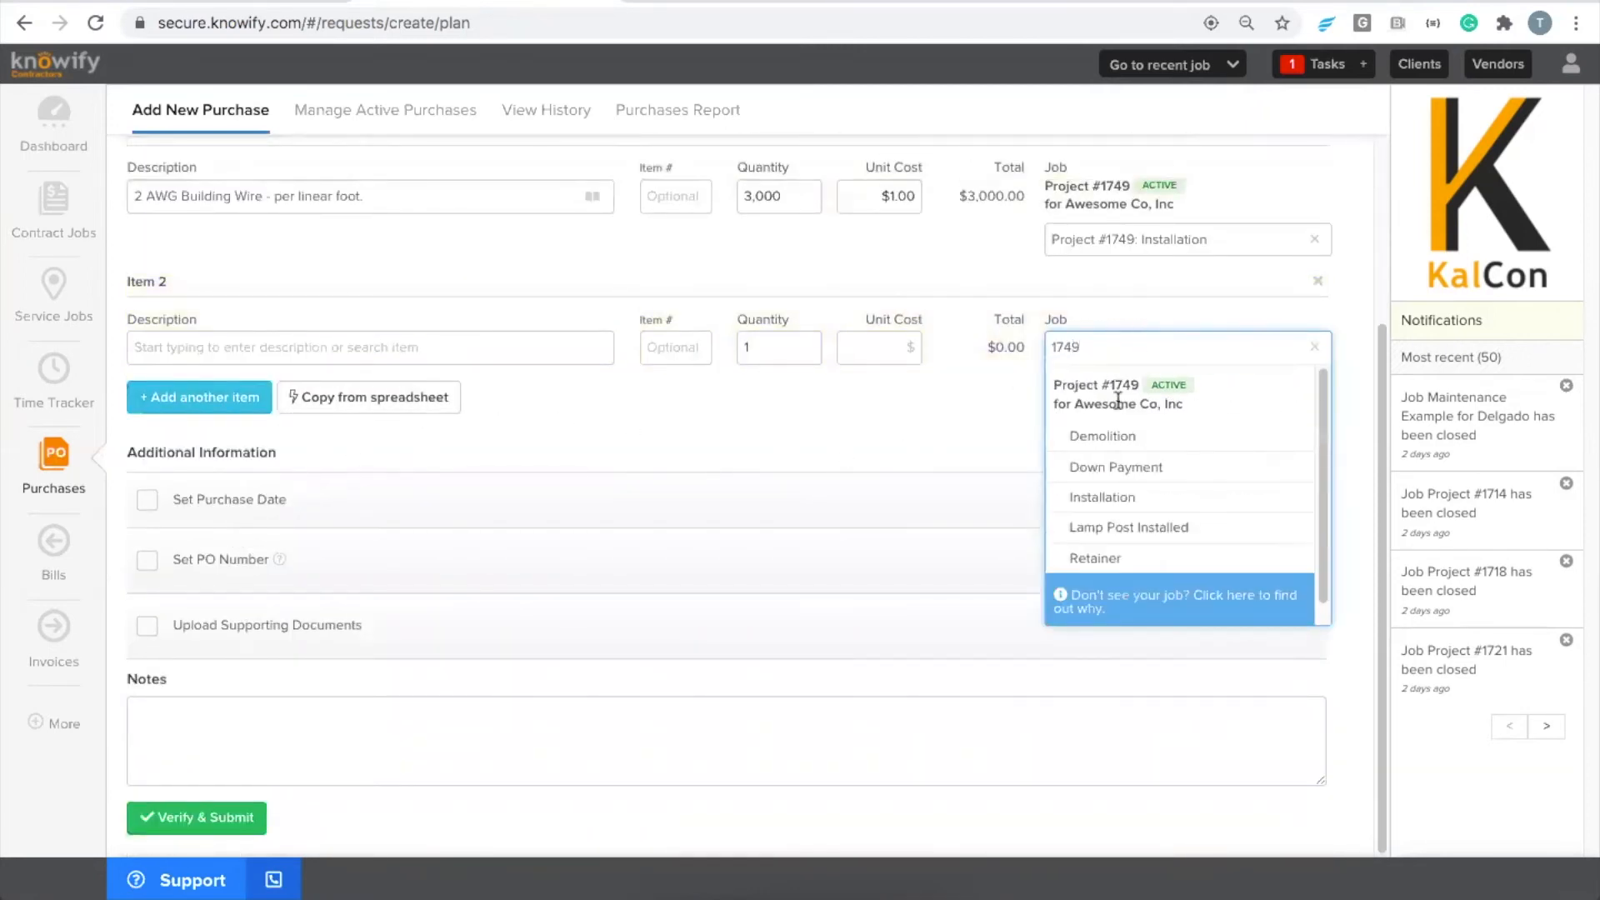
pyautogui.click(1118, 436)
pyautogui.scroll(2, 1104, 480)
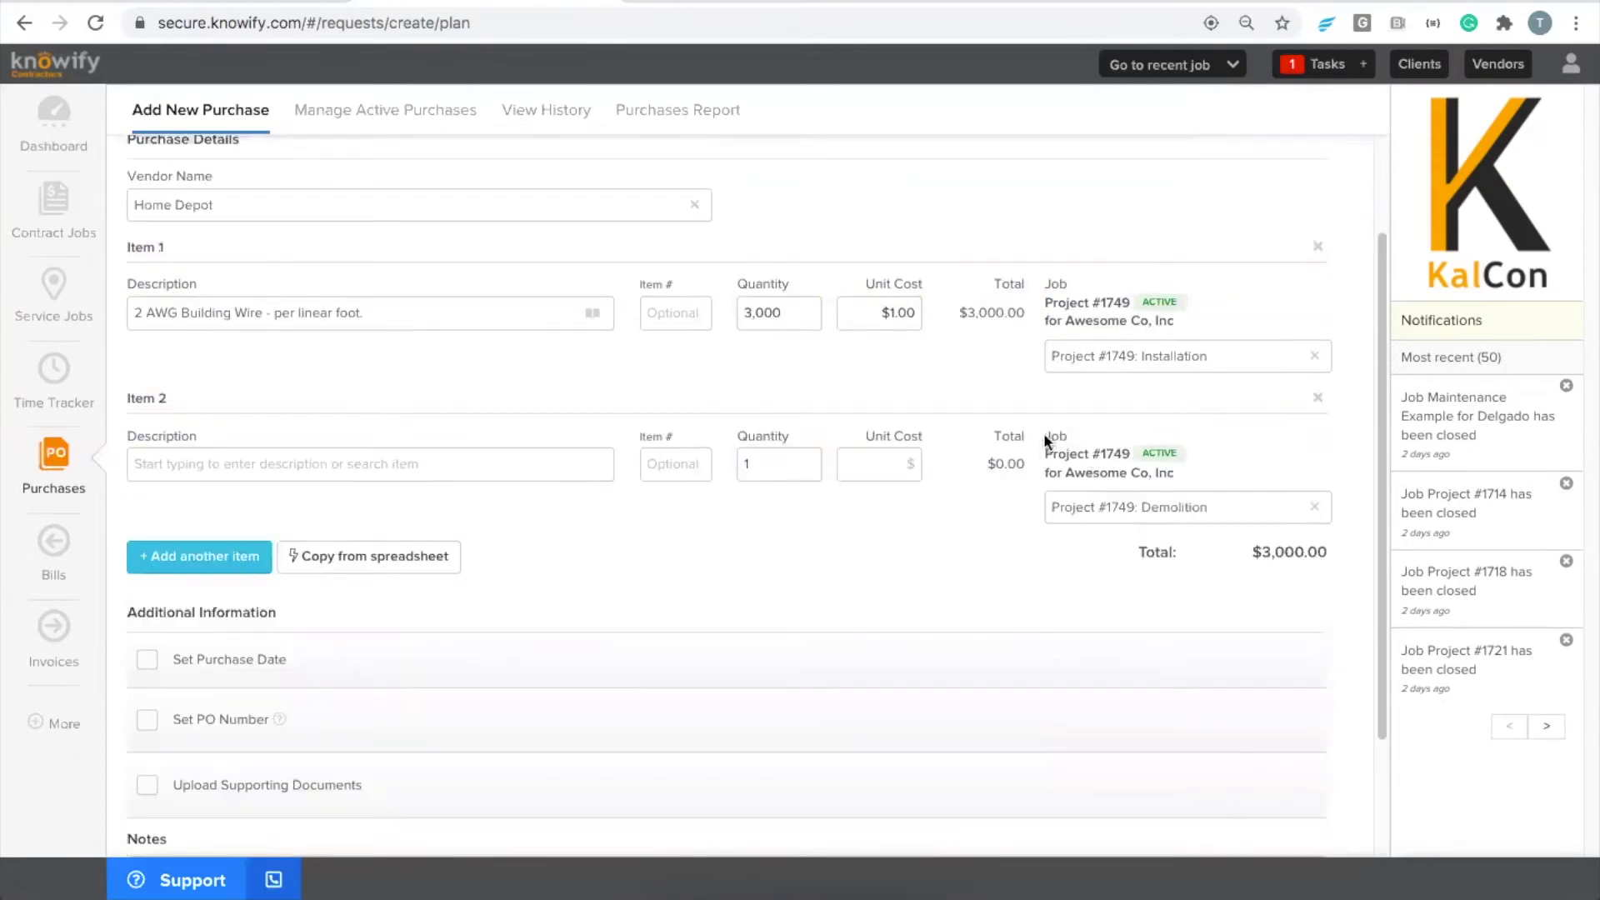
# - Choose Dumpster Rental as the second item's description and set its quantity to 16
pyautogui.click(440, 461)
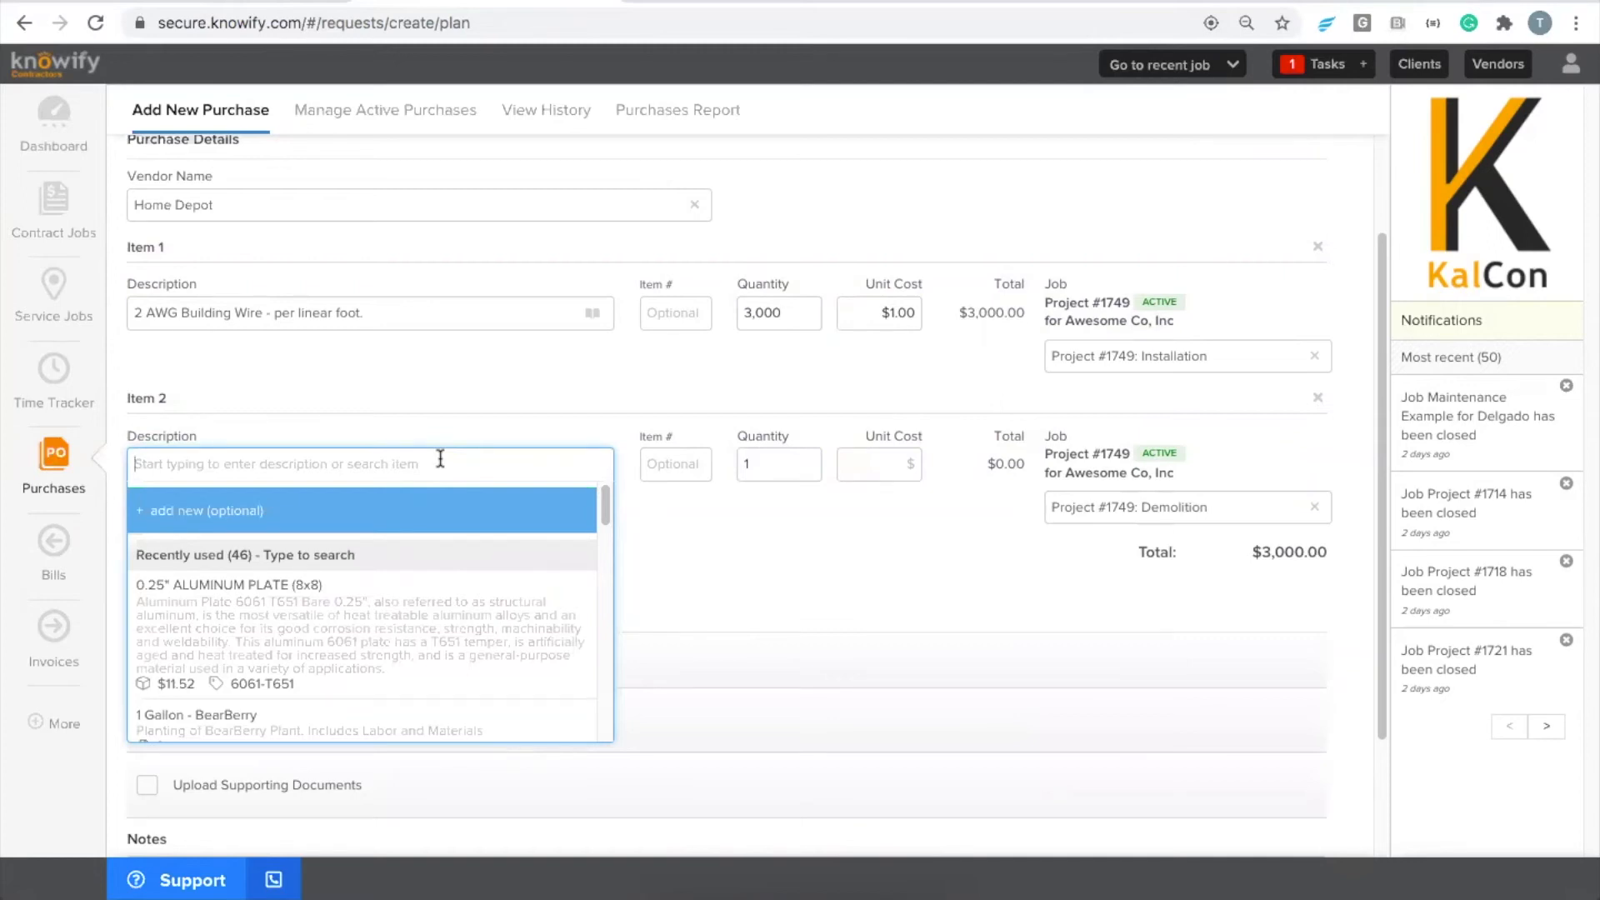
pyautogui.write('Dumps')
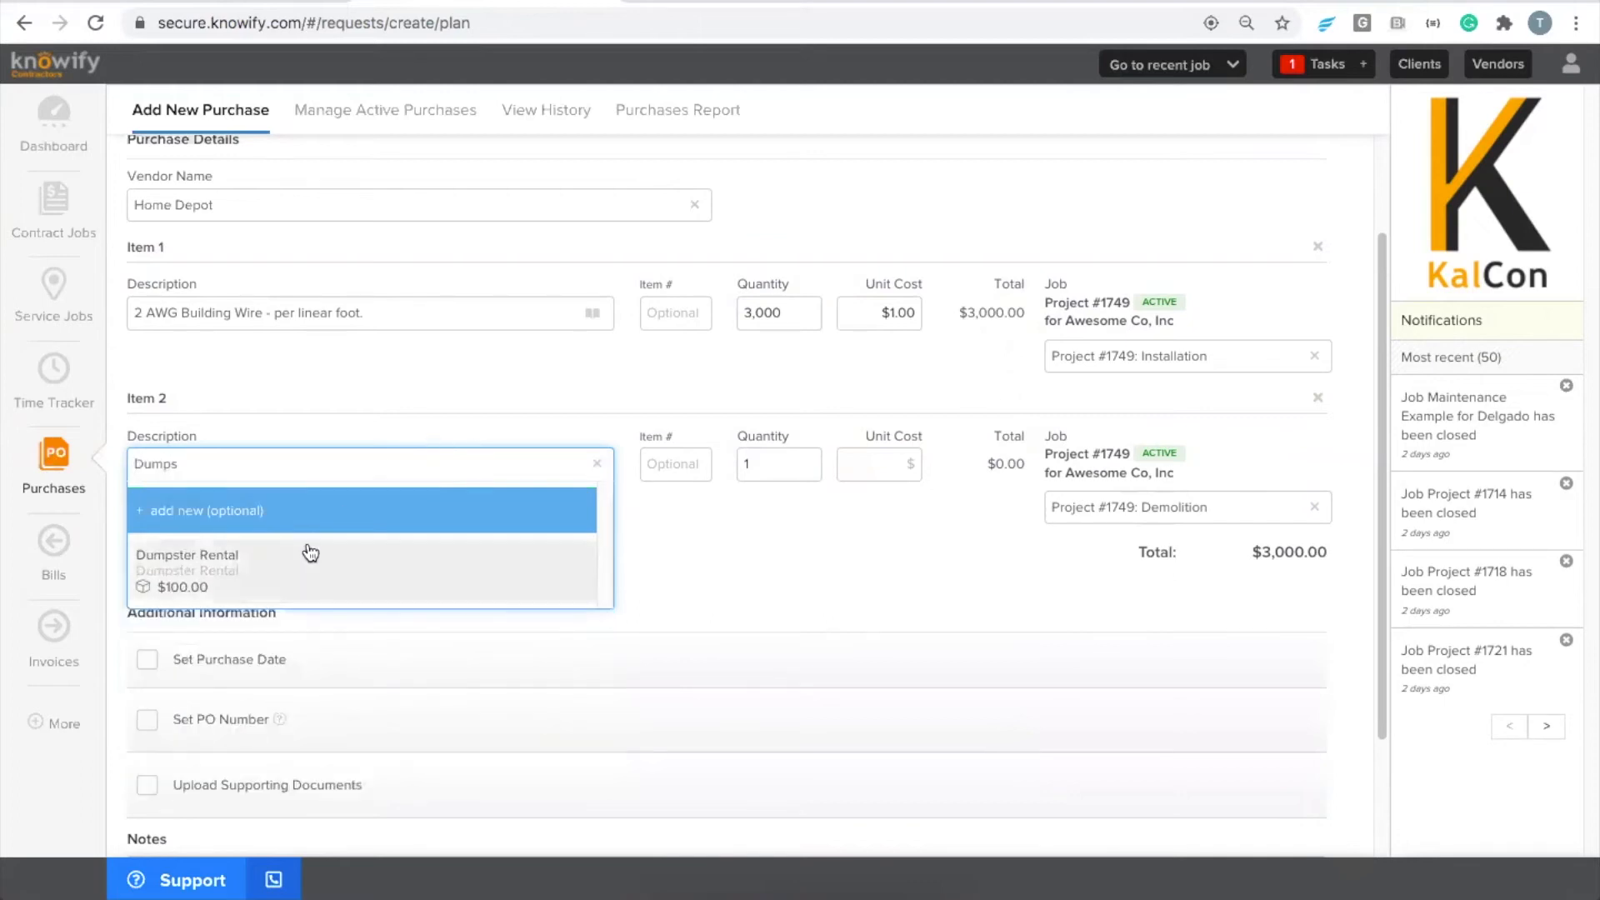
pyautogui.click(310, 552)
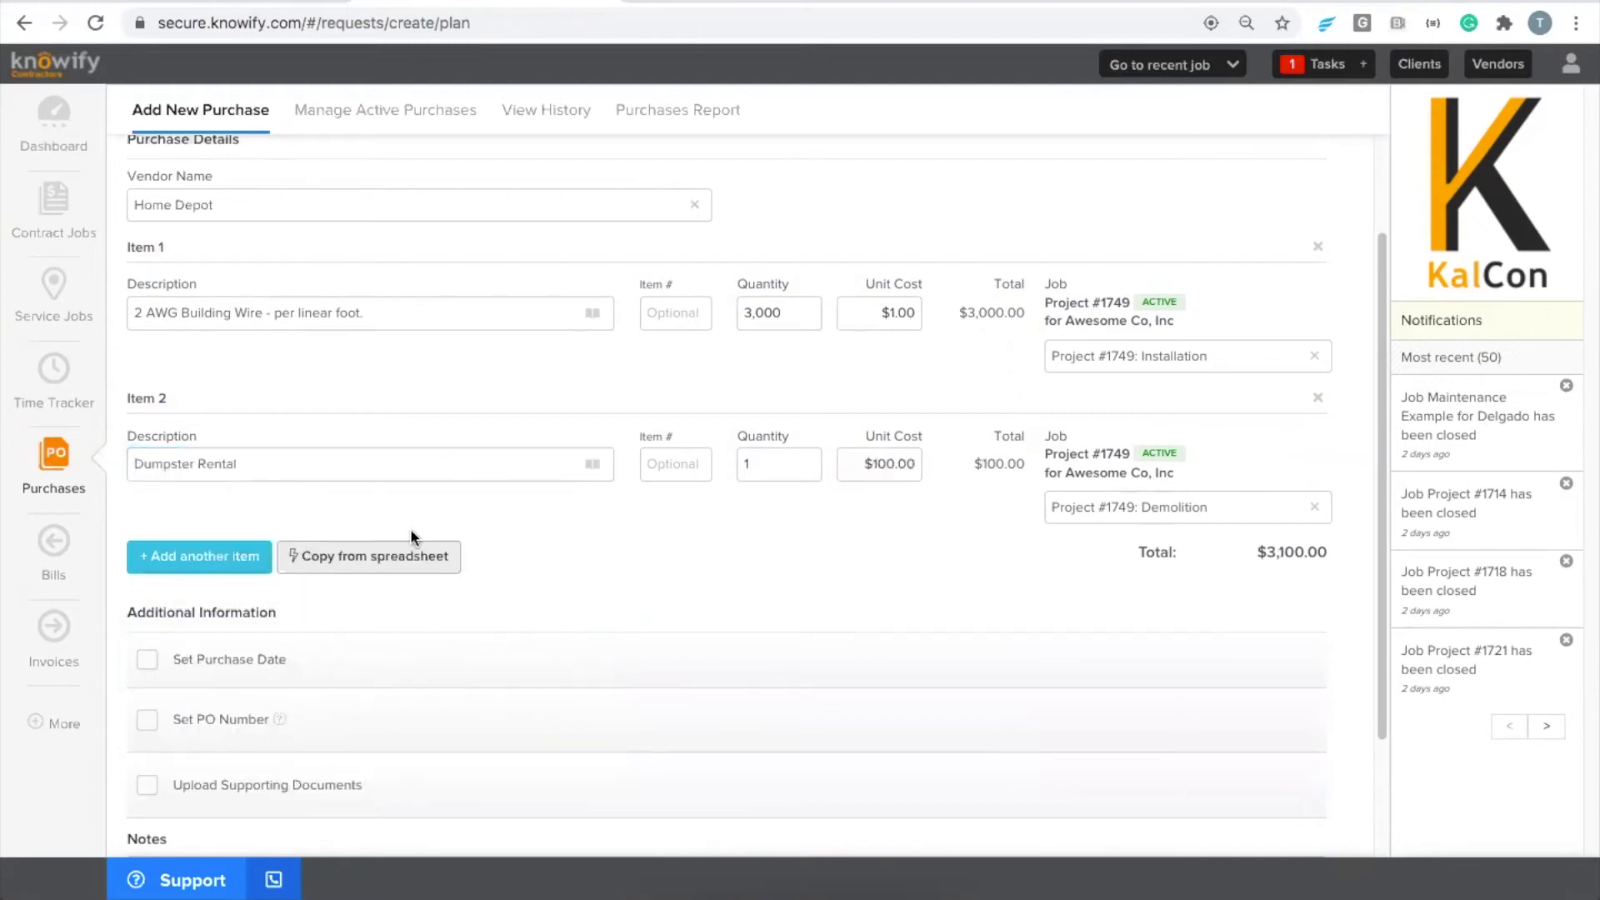
pyautogui.click(745, 463)
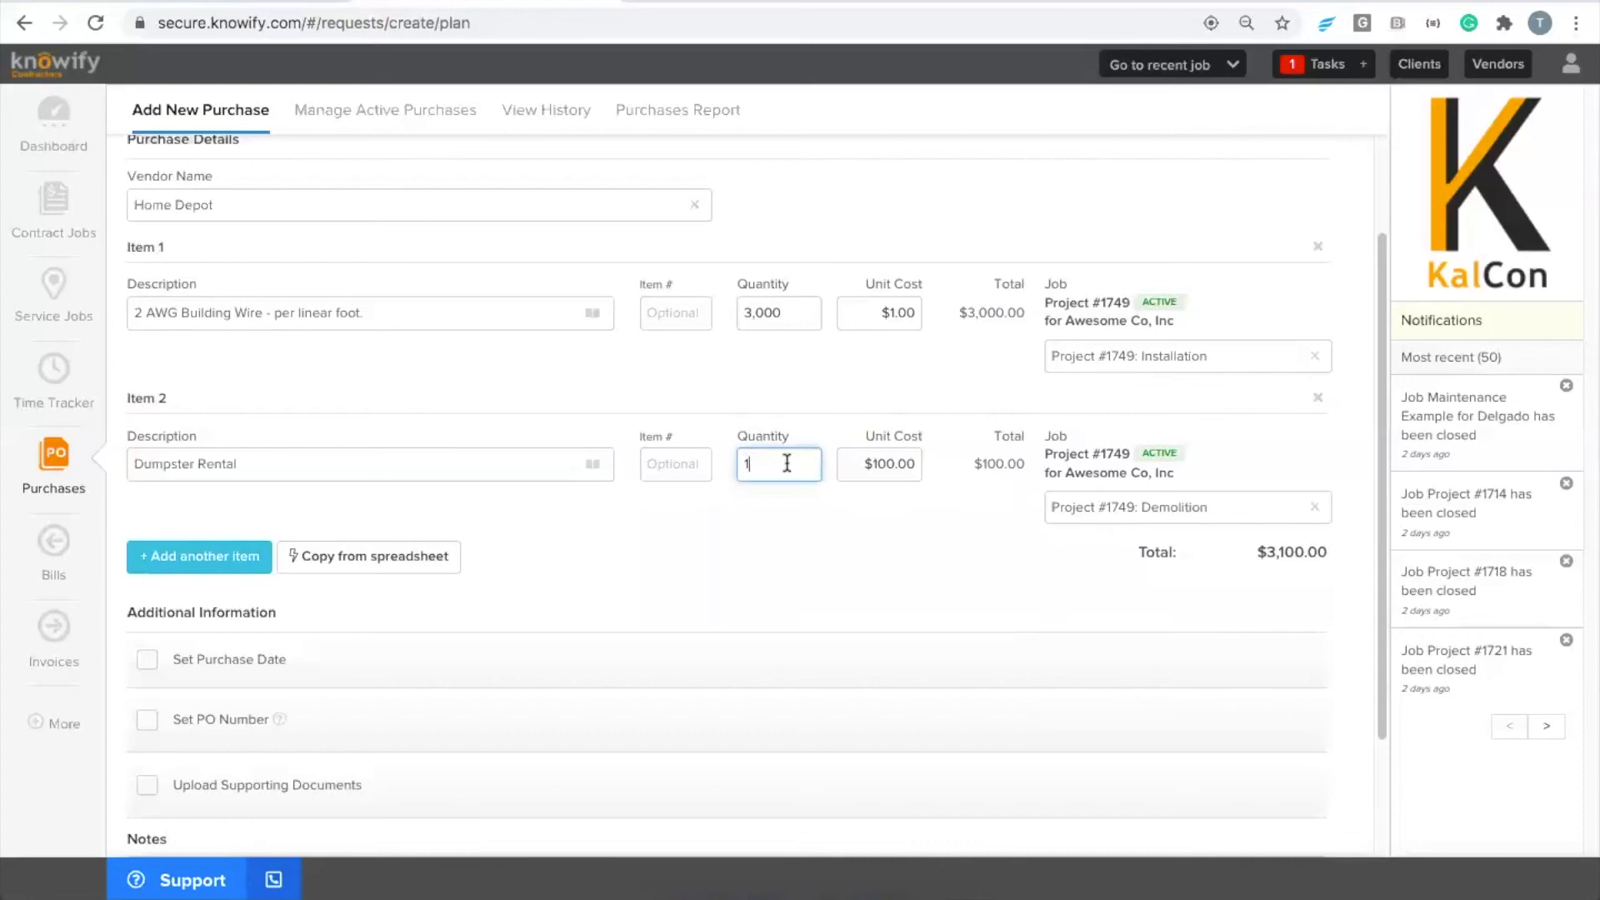
pyautogui.press('BackSpace')
pyautogui.write('16')
pyautogui.click(827, 529)
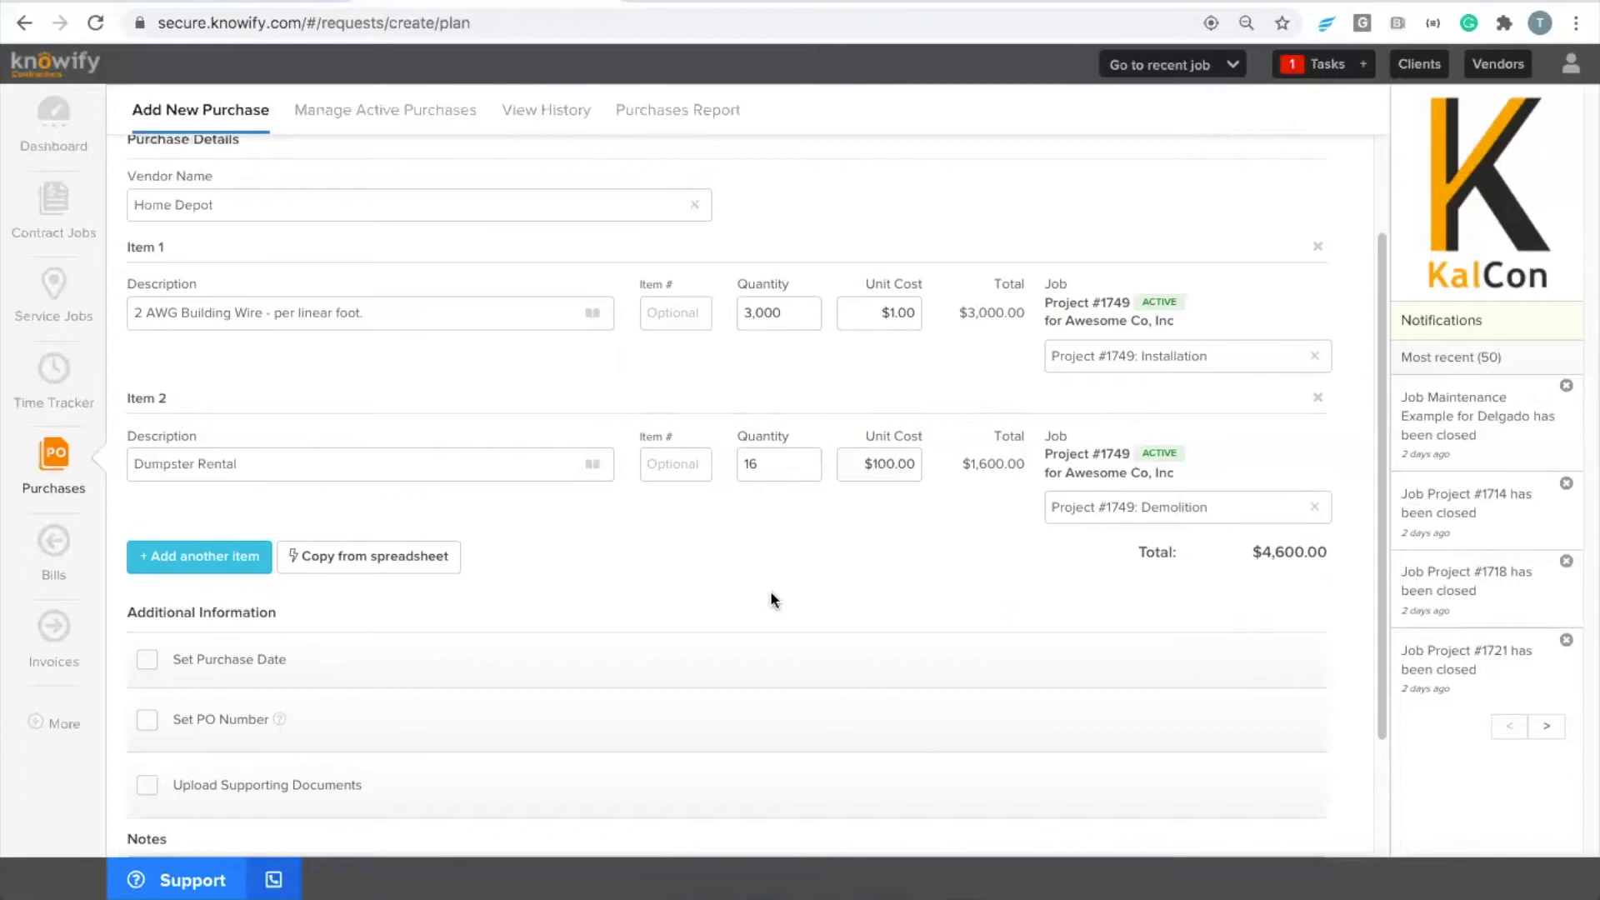
# - Add a third purchase item described as "Misc. Materials"
pyautogui.click(204, 560)
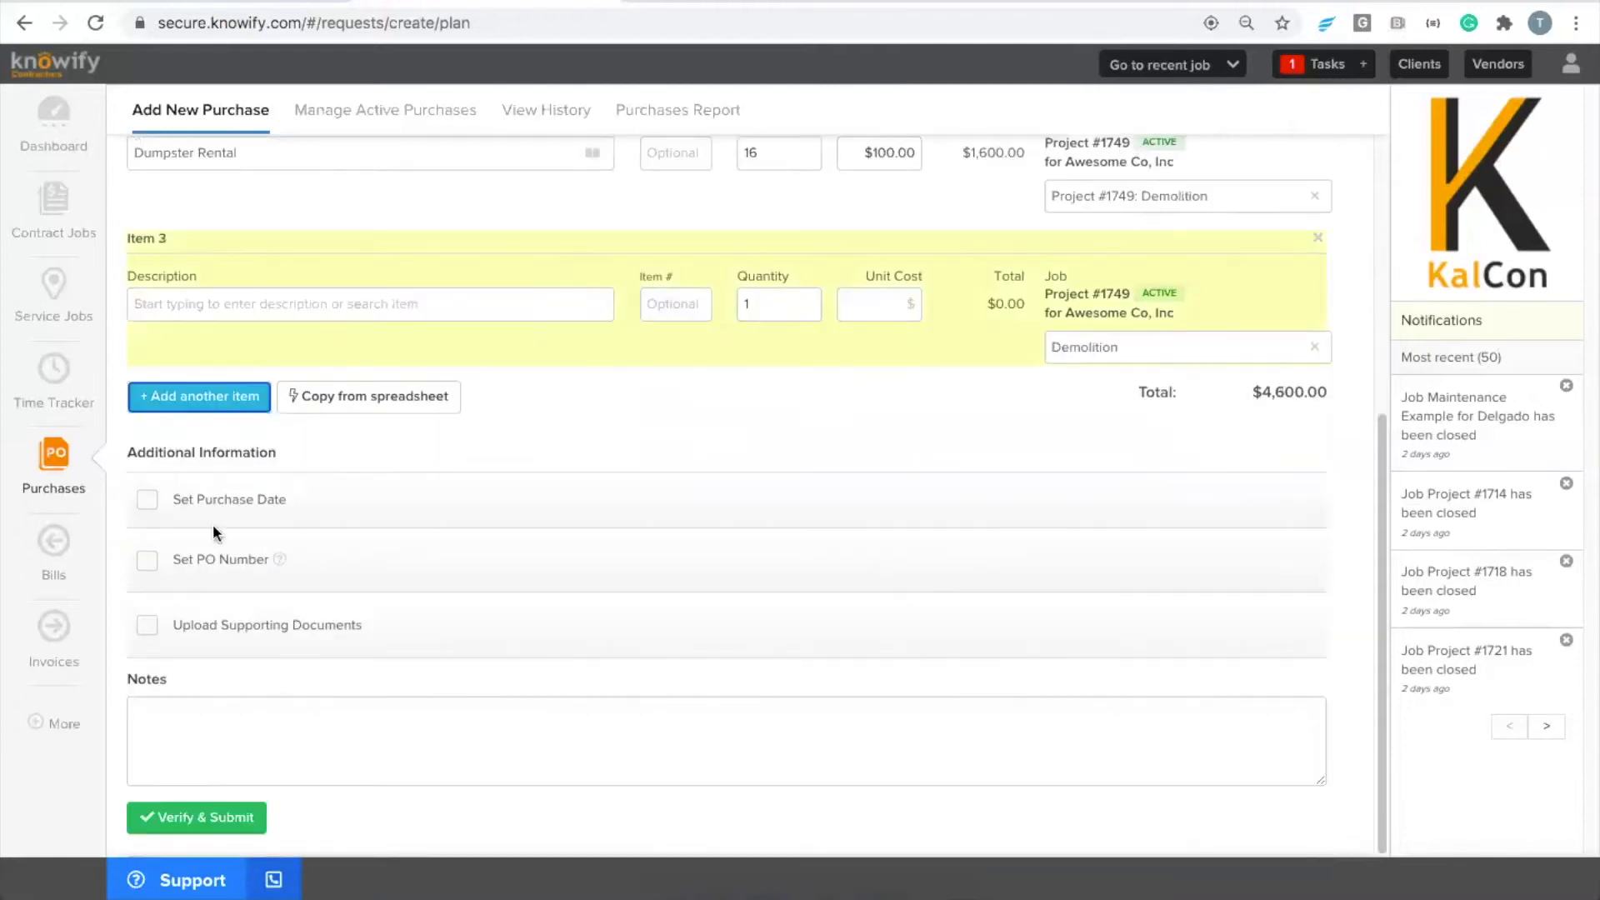
pyautogui.click(238, 305)
pyautogui.write('Misc. Materials')
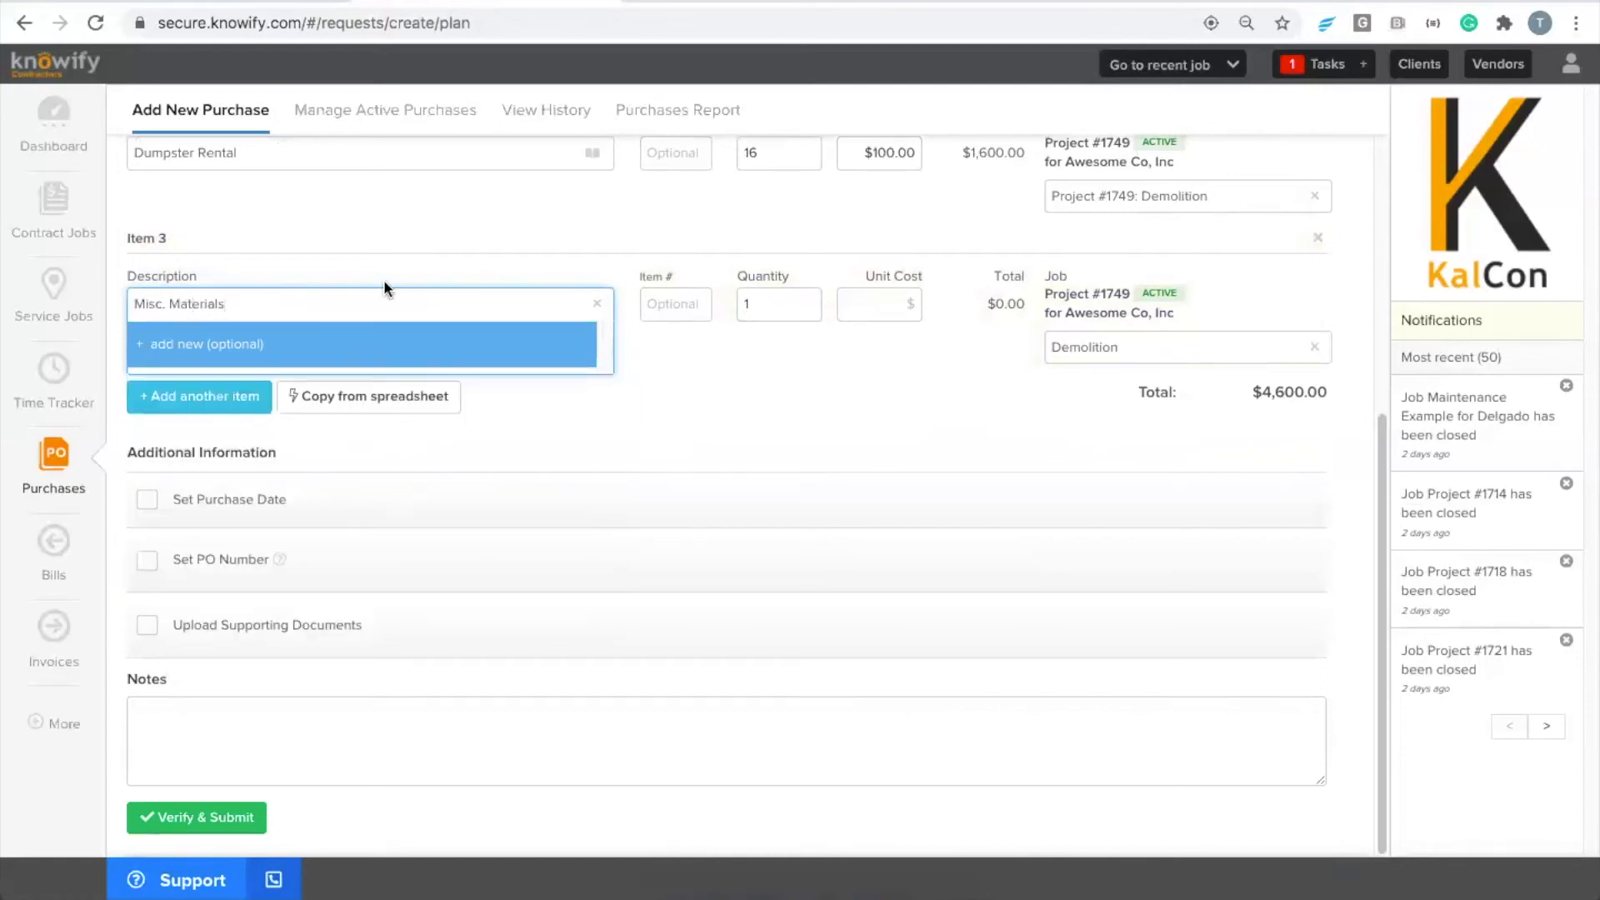
pyautogui.click(738, 395)
pyautogui.scroll(2, 810, 412)
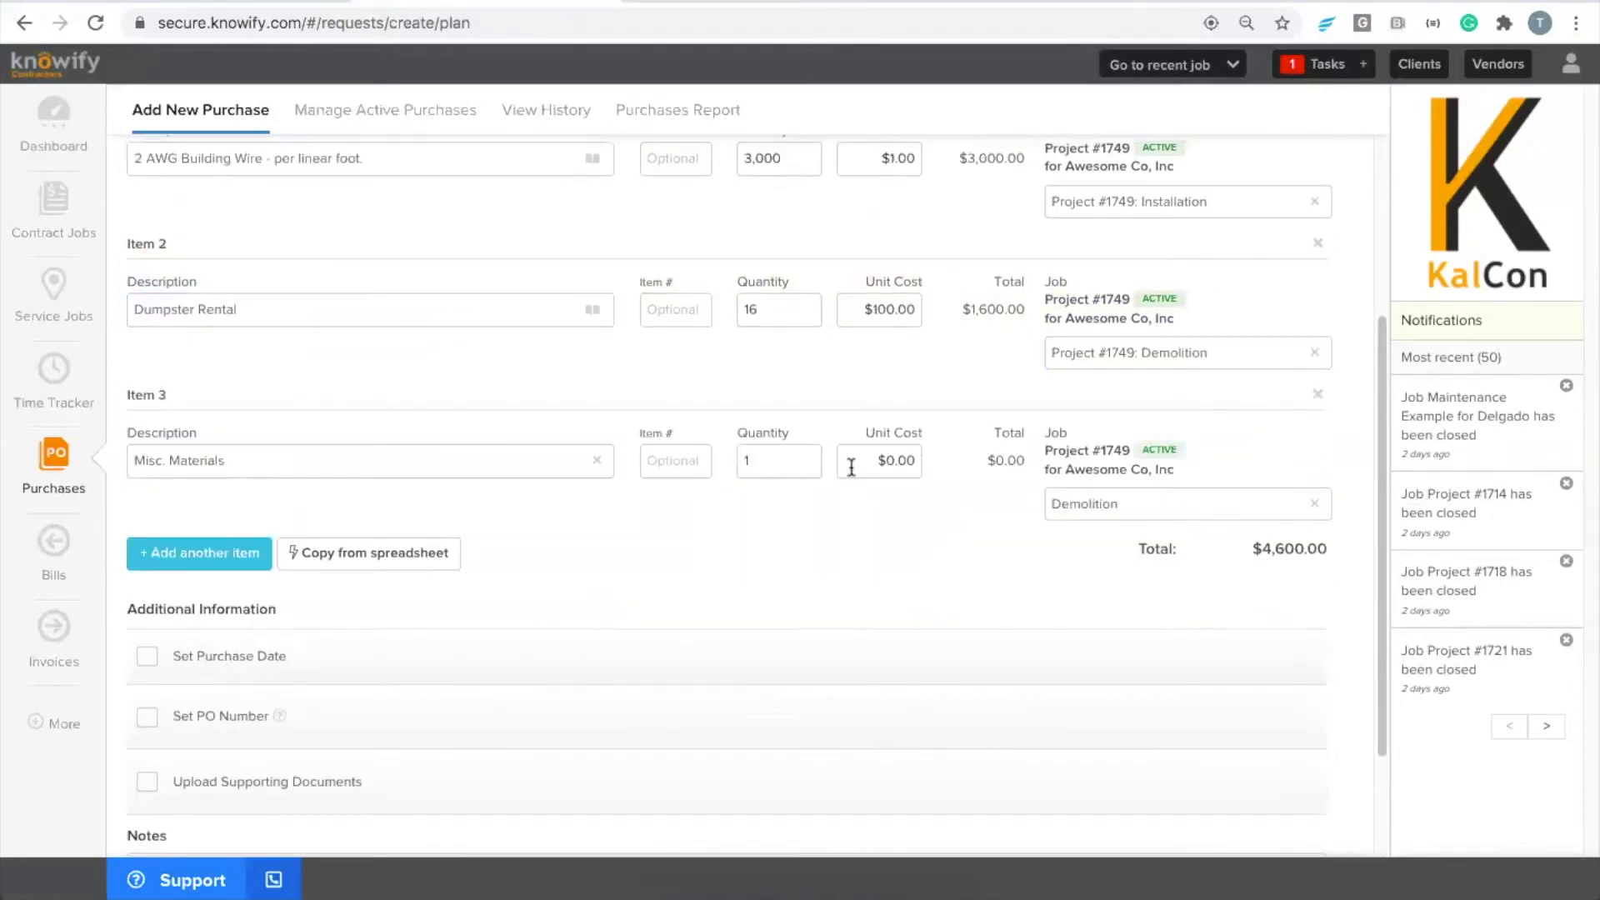
# - Assign the Misc. Materials item to Project #1749 Lamp Post Installed and set its unit cost to $1,000
pyautogui.click(1105, 504)
pyautogui.write('1749')
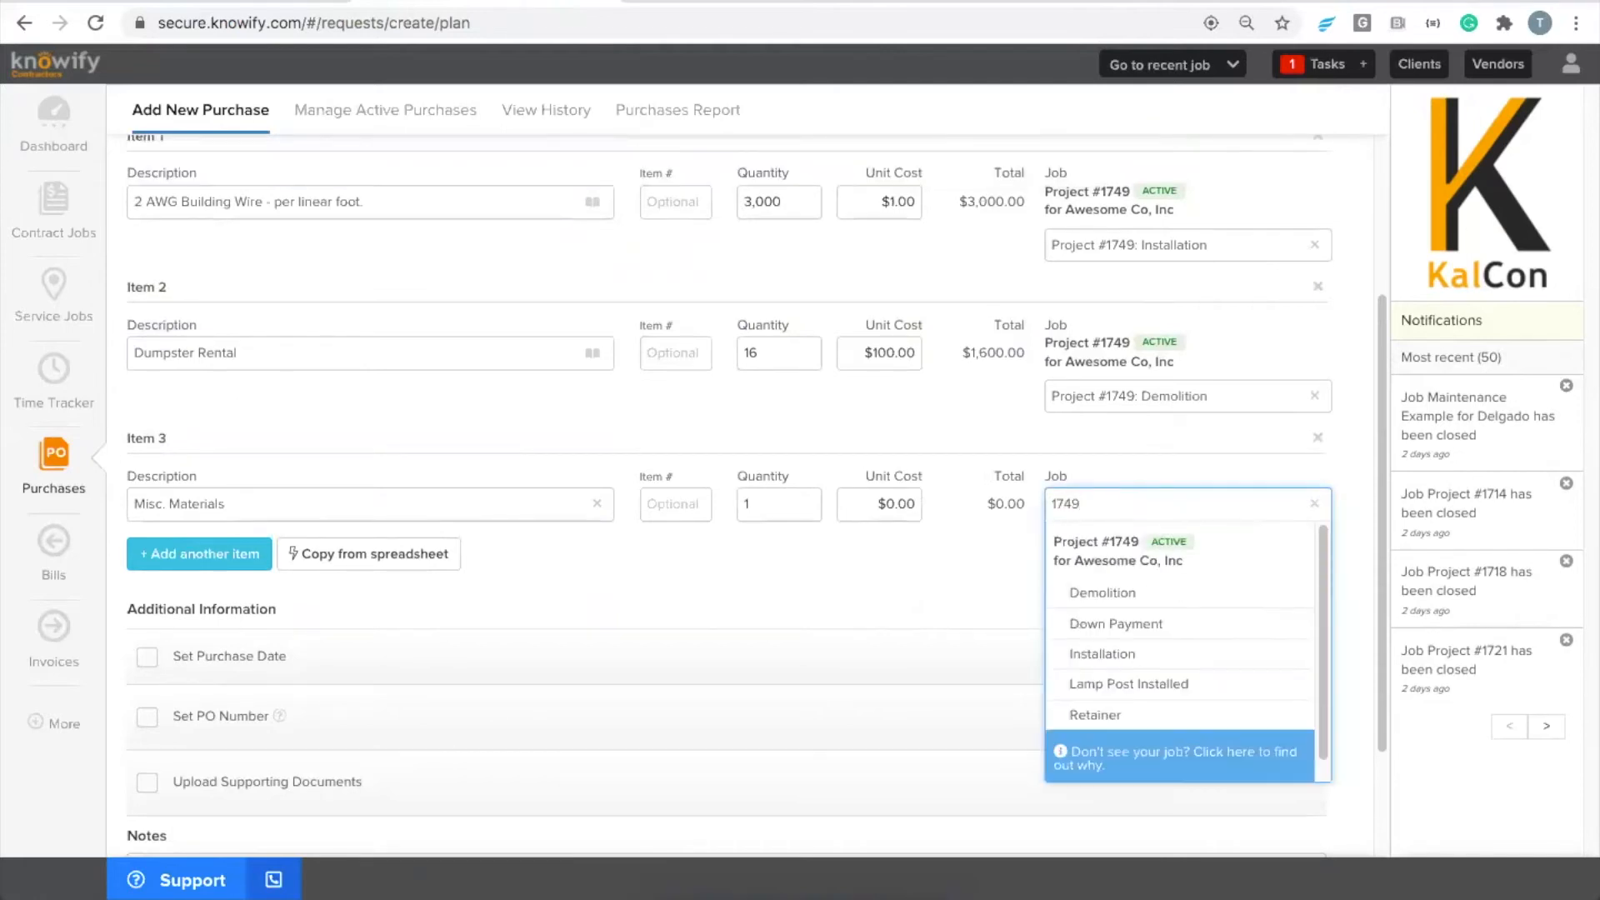
pyautogui.click(1138, 690)
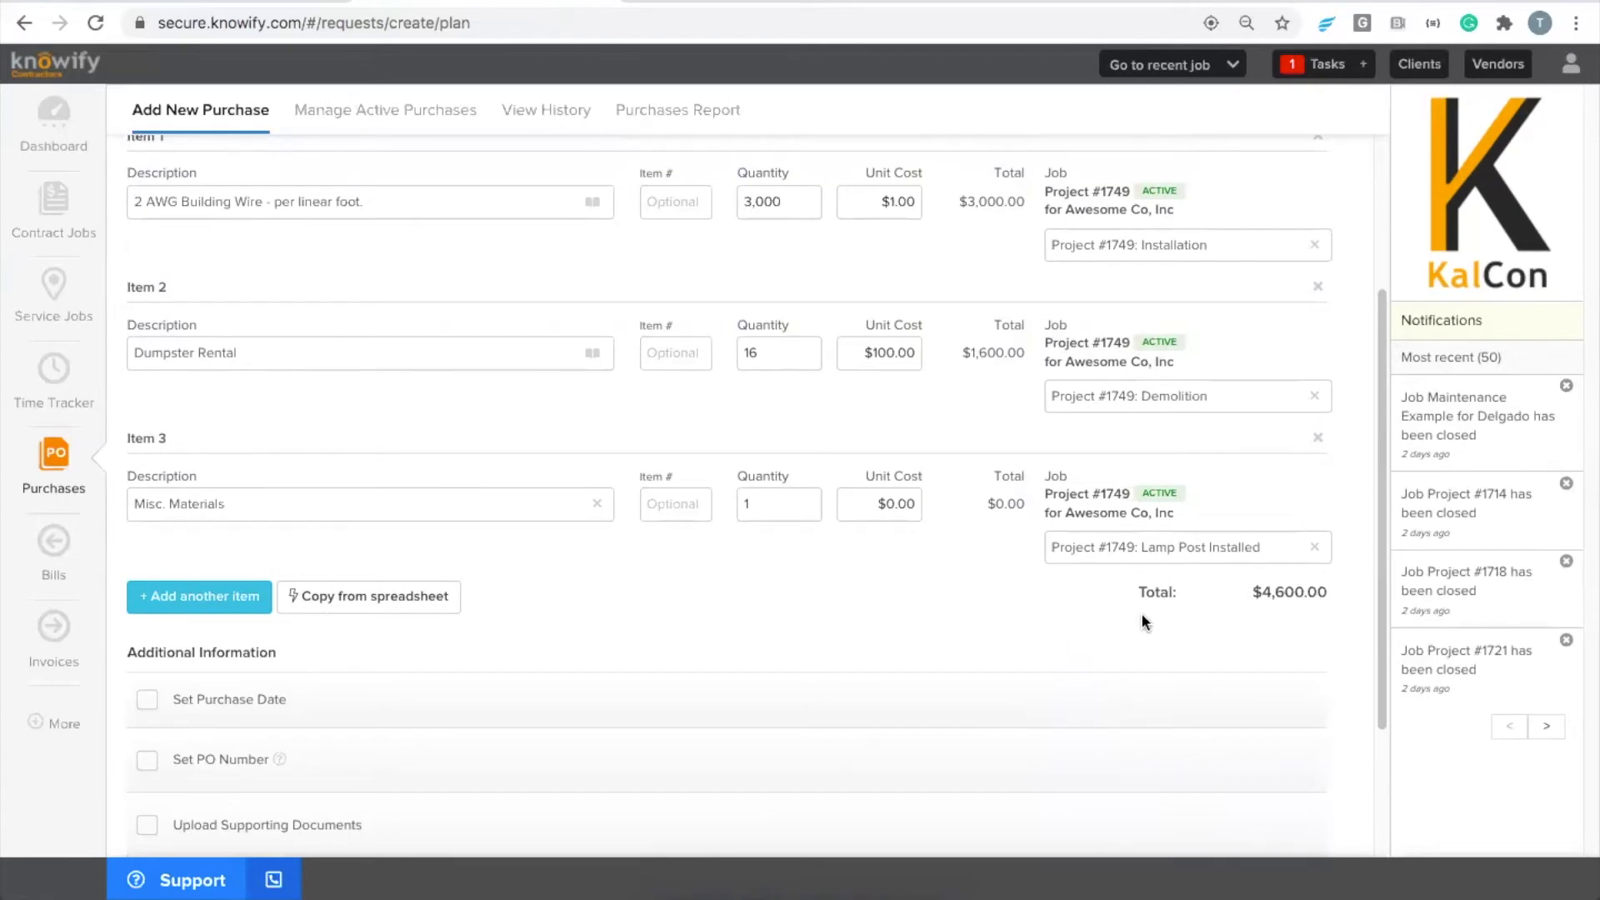
pyautogui.click(908, 507)
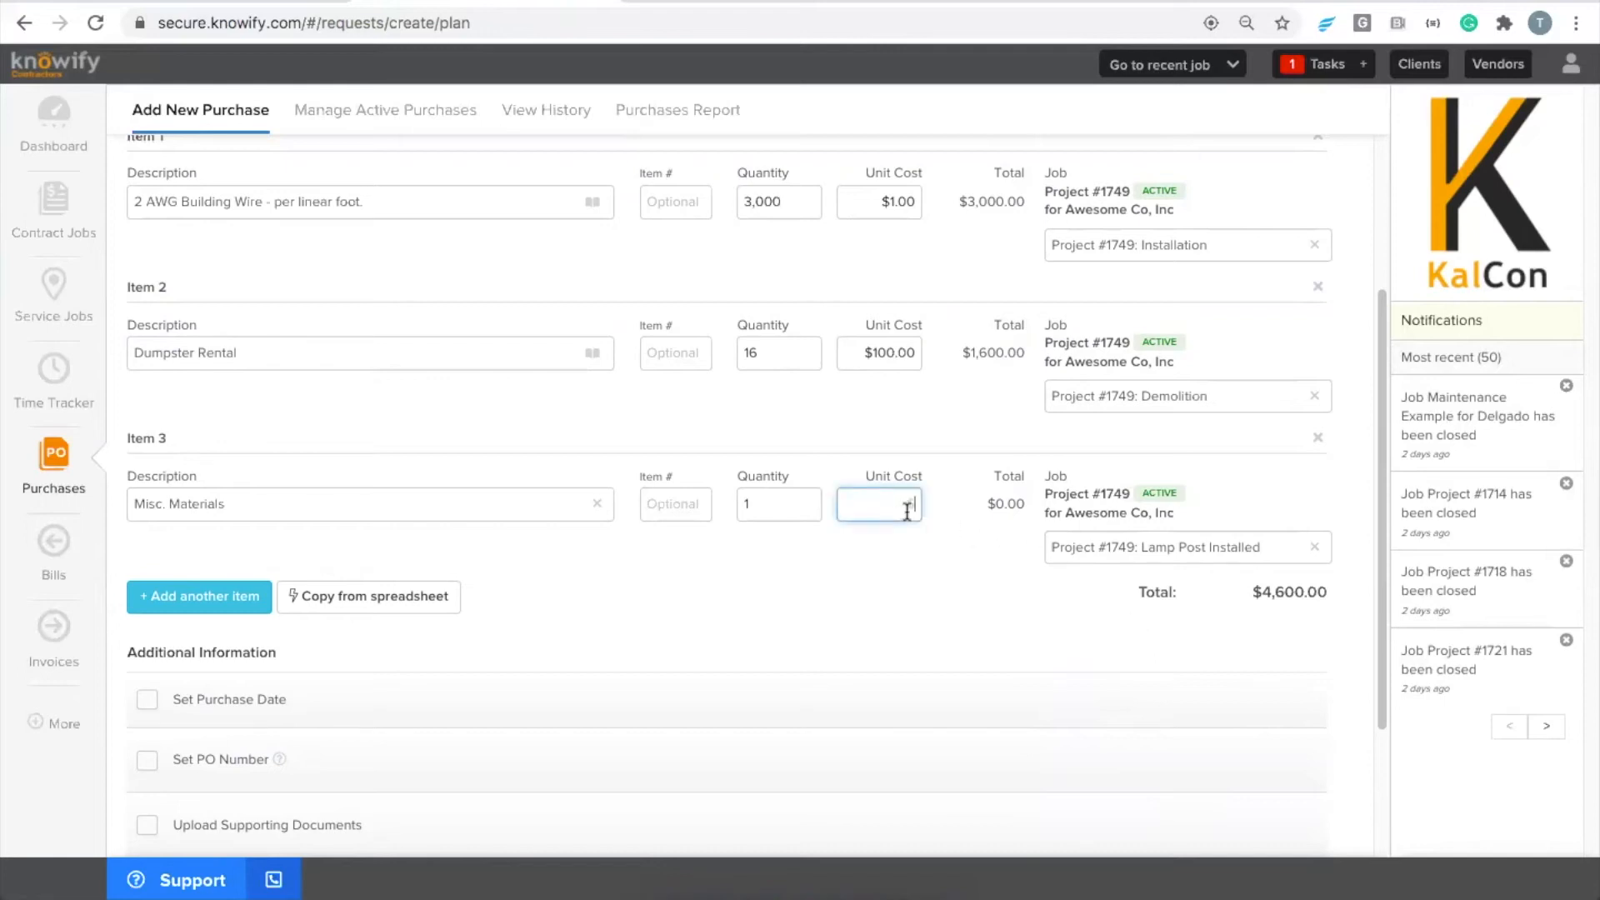
pyautogui.write('1000')
pyautogui.click(1013, 715)
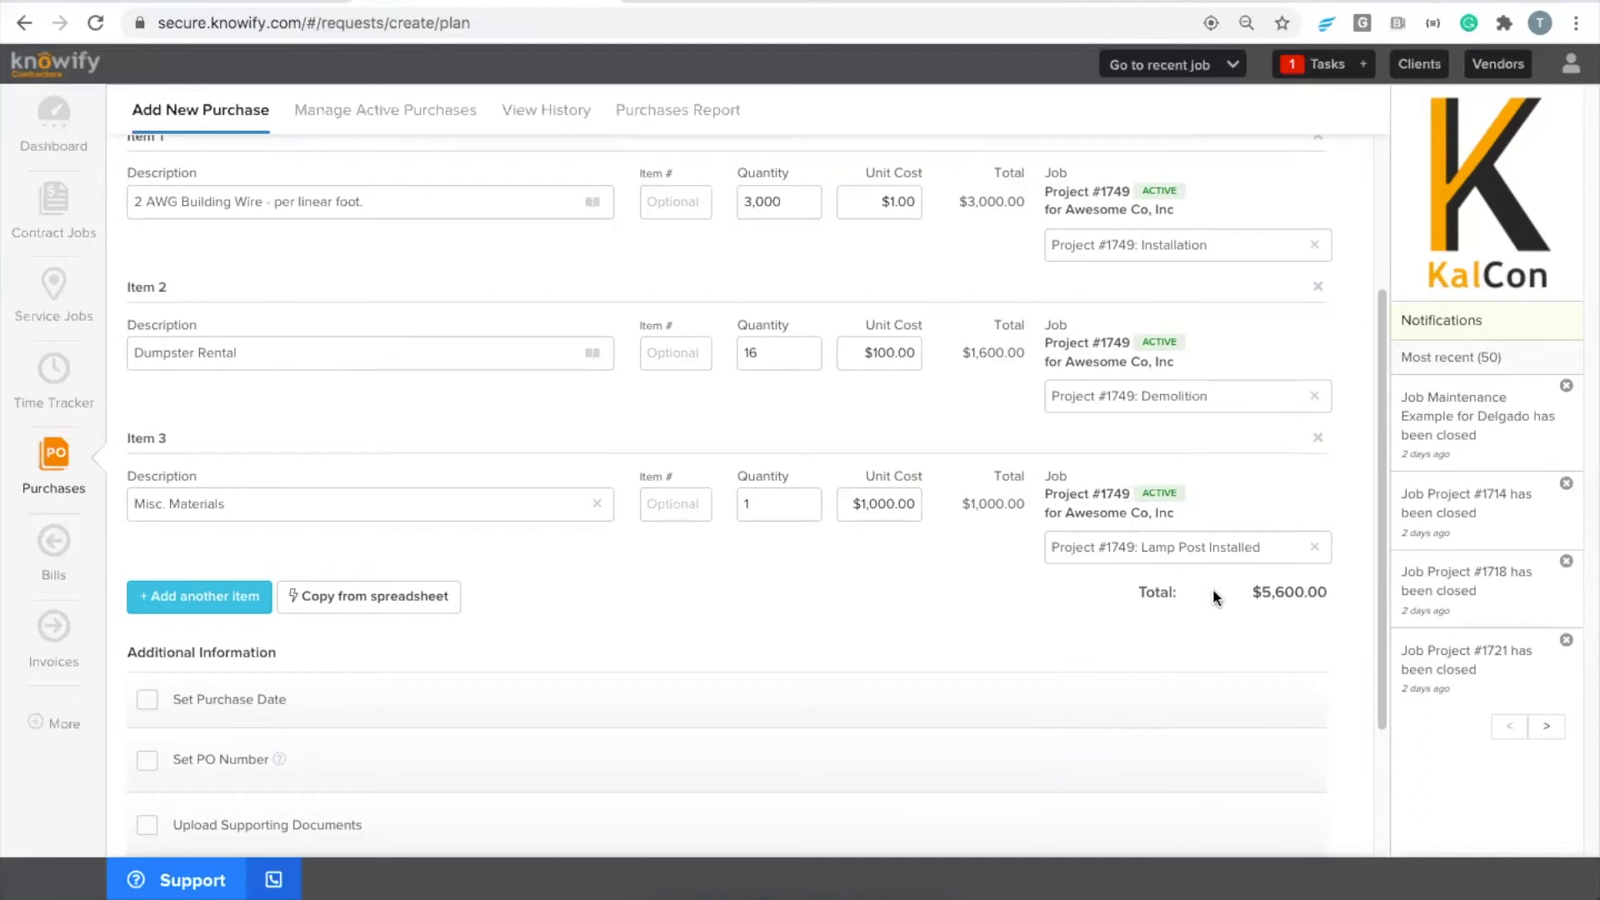
# - Verify and submit the Home Depot purchase order, and dismiss the confirmation
pyautogui.scroll(-3, 910, 557)
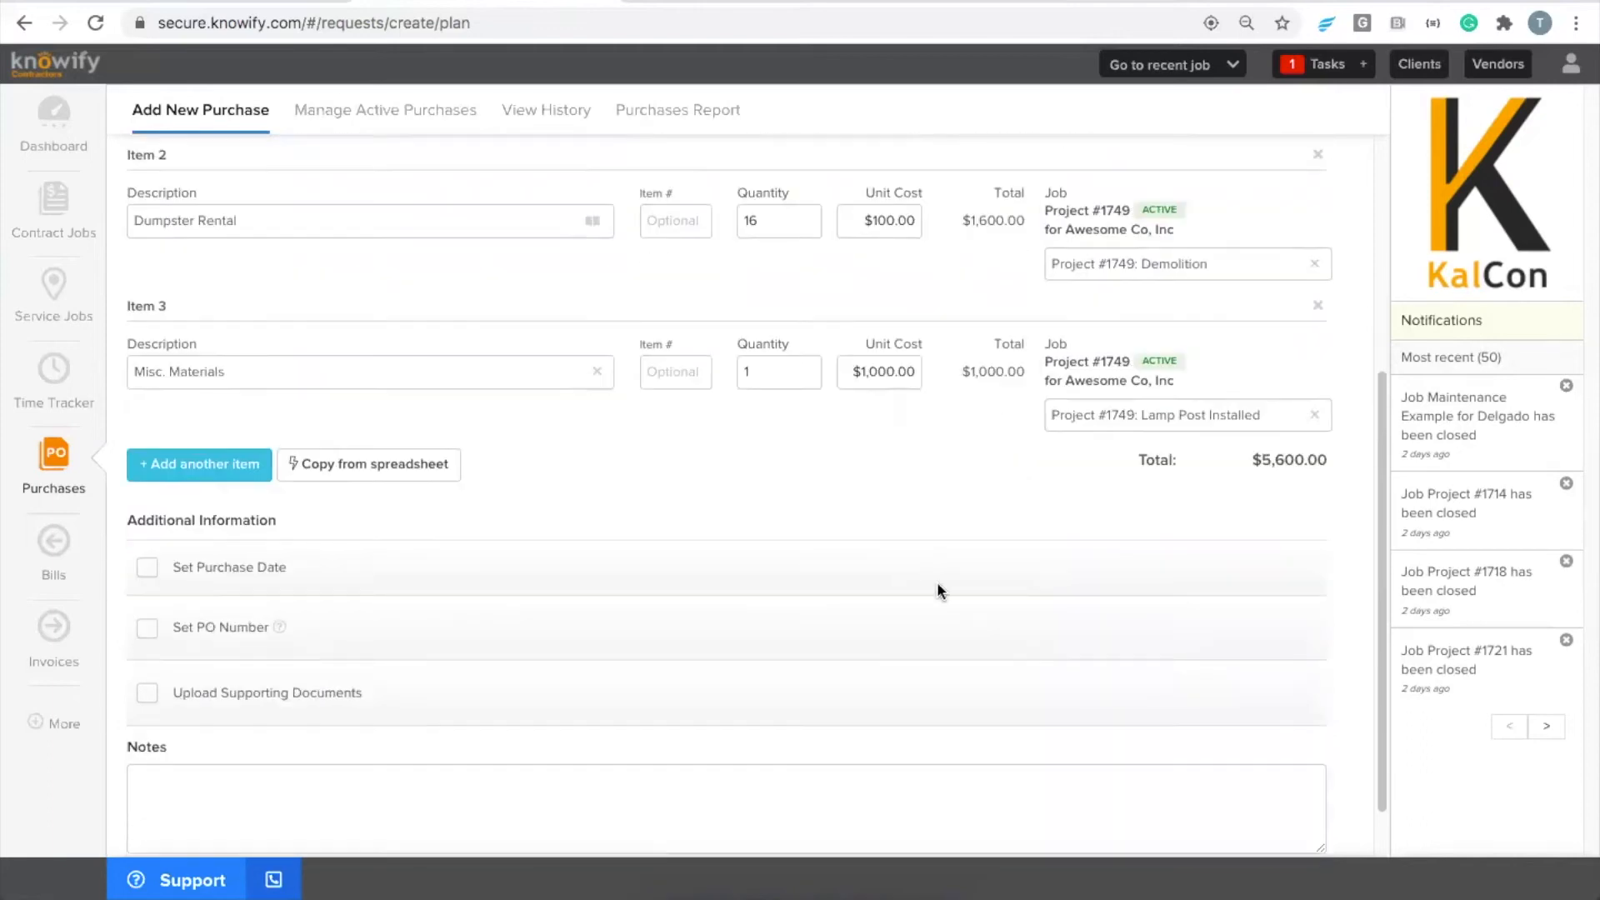
pyautogui.click(203, 824)
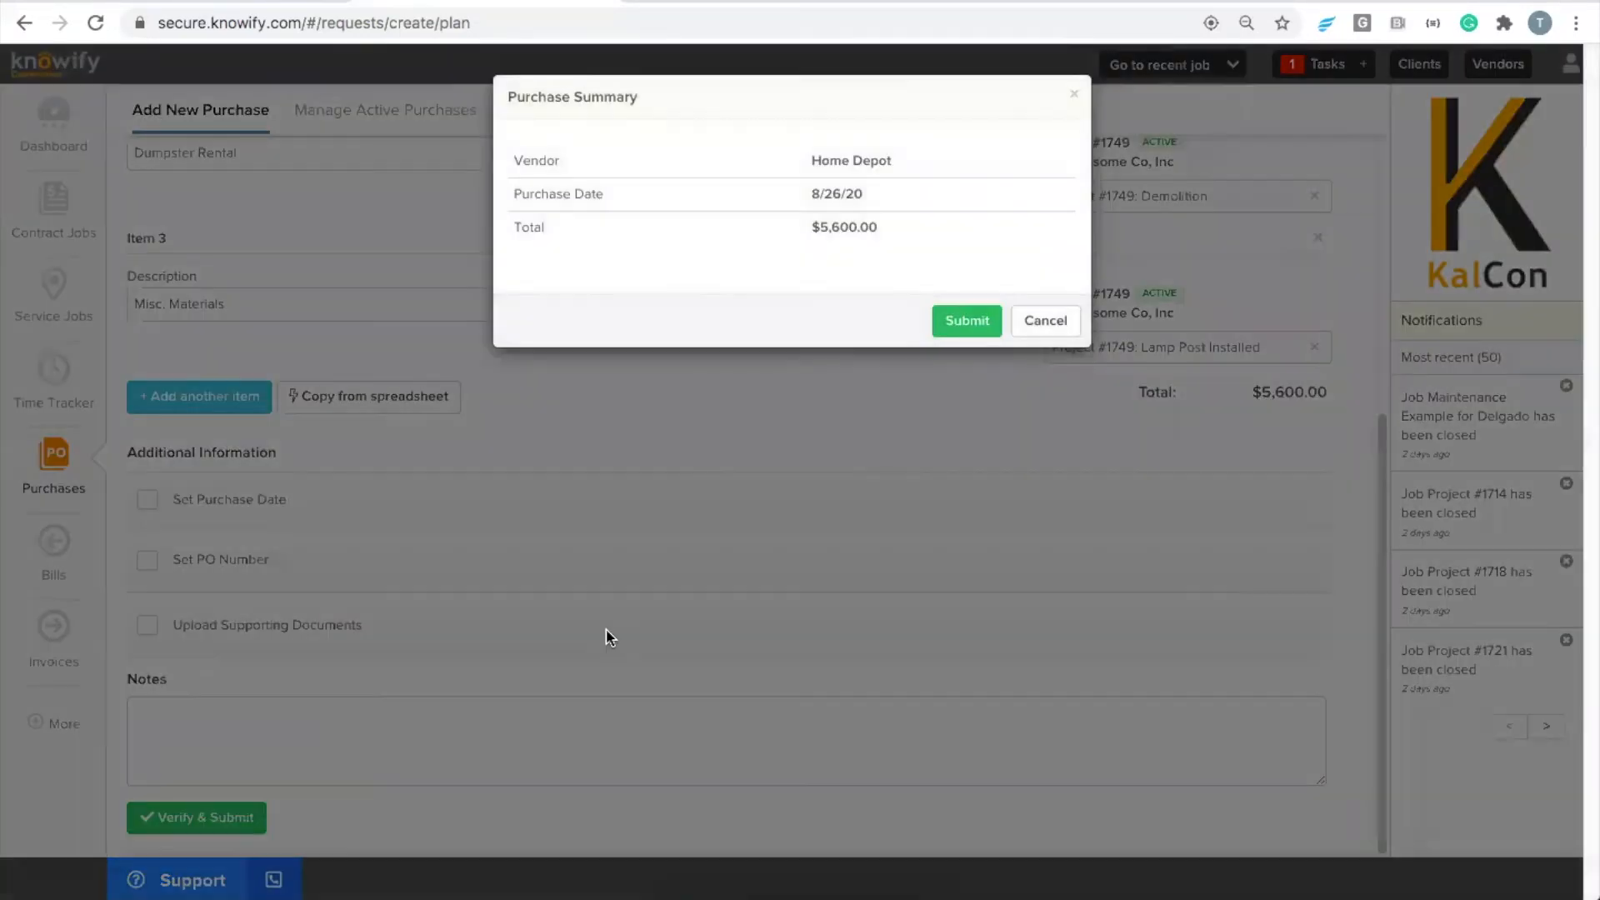
pyautogui.click(942, 319)
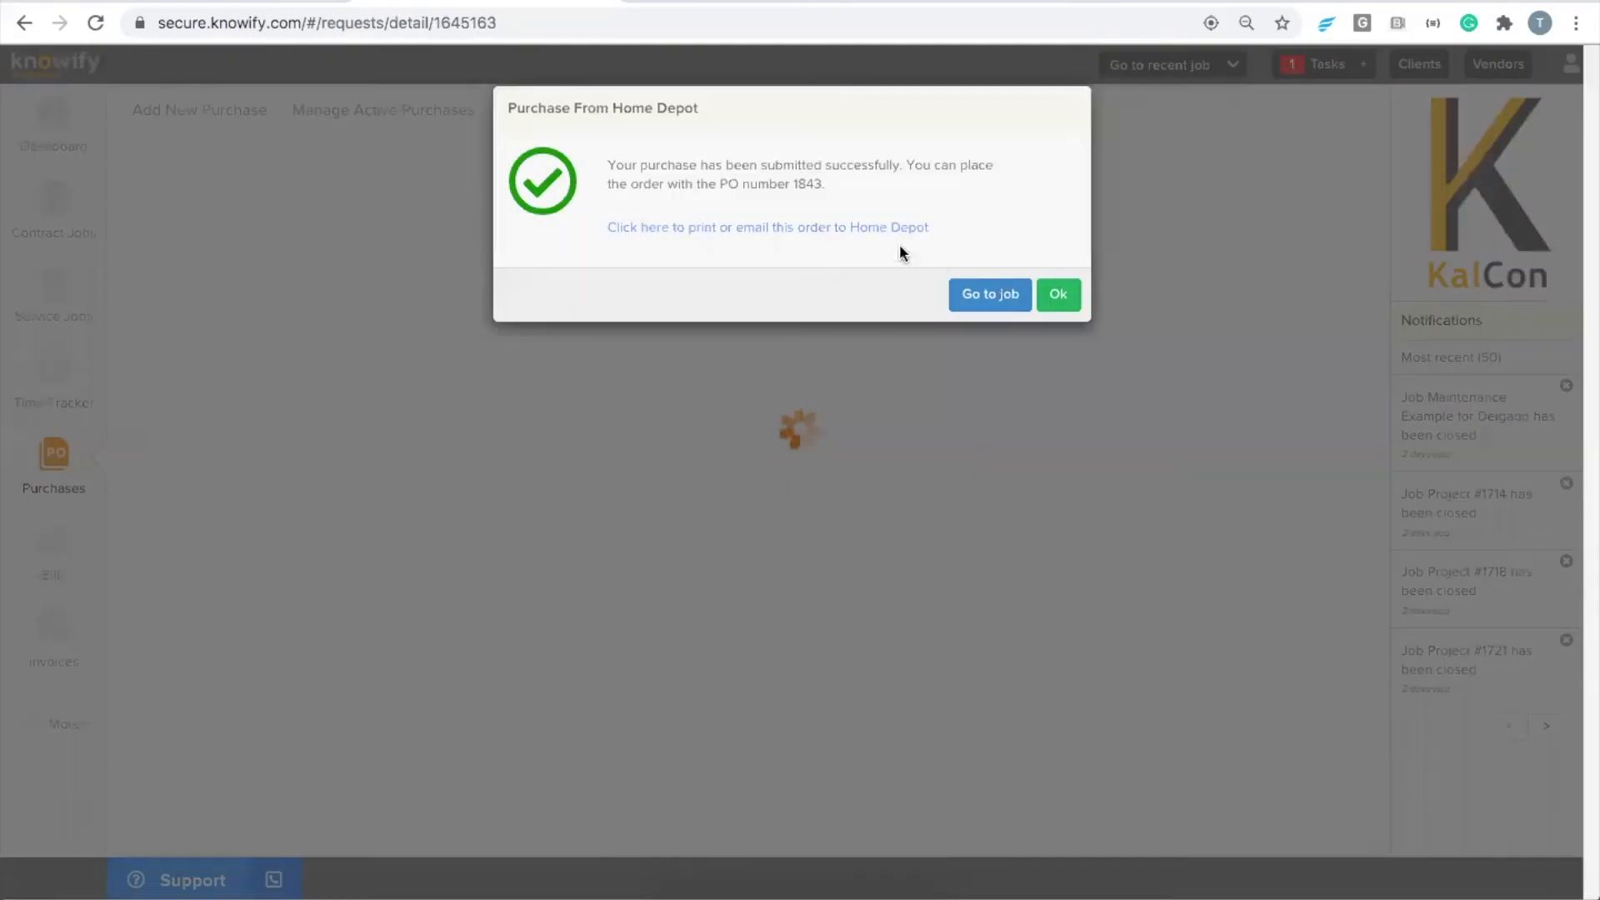
pyautogui.click(1058, 294)
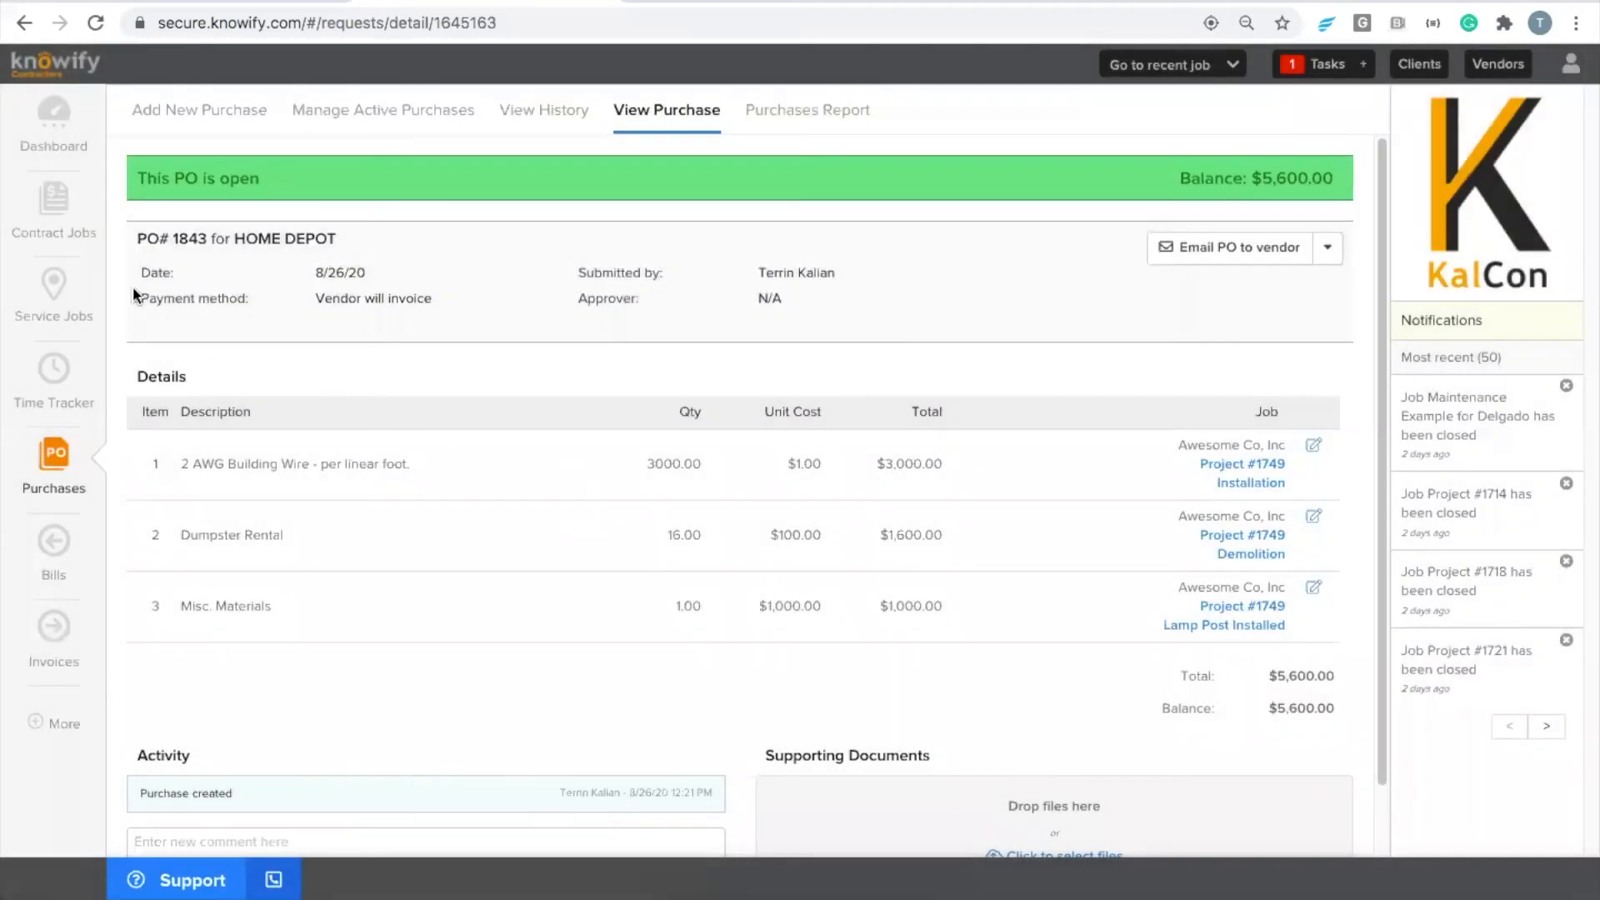
# - Open Project #1749's plan from the contract jobs list and review the purchased materials listed under each phase
pyautogui.click(58, 229)
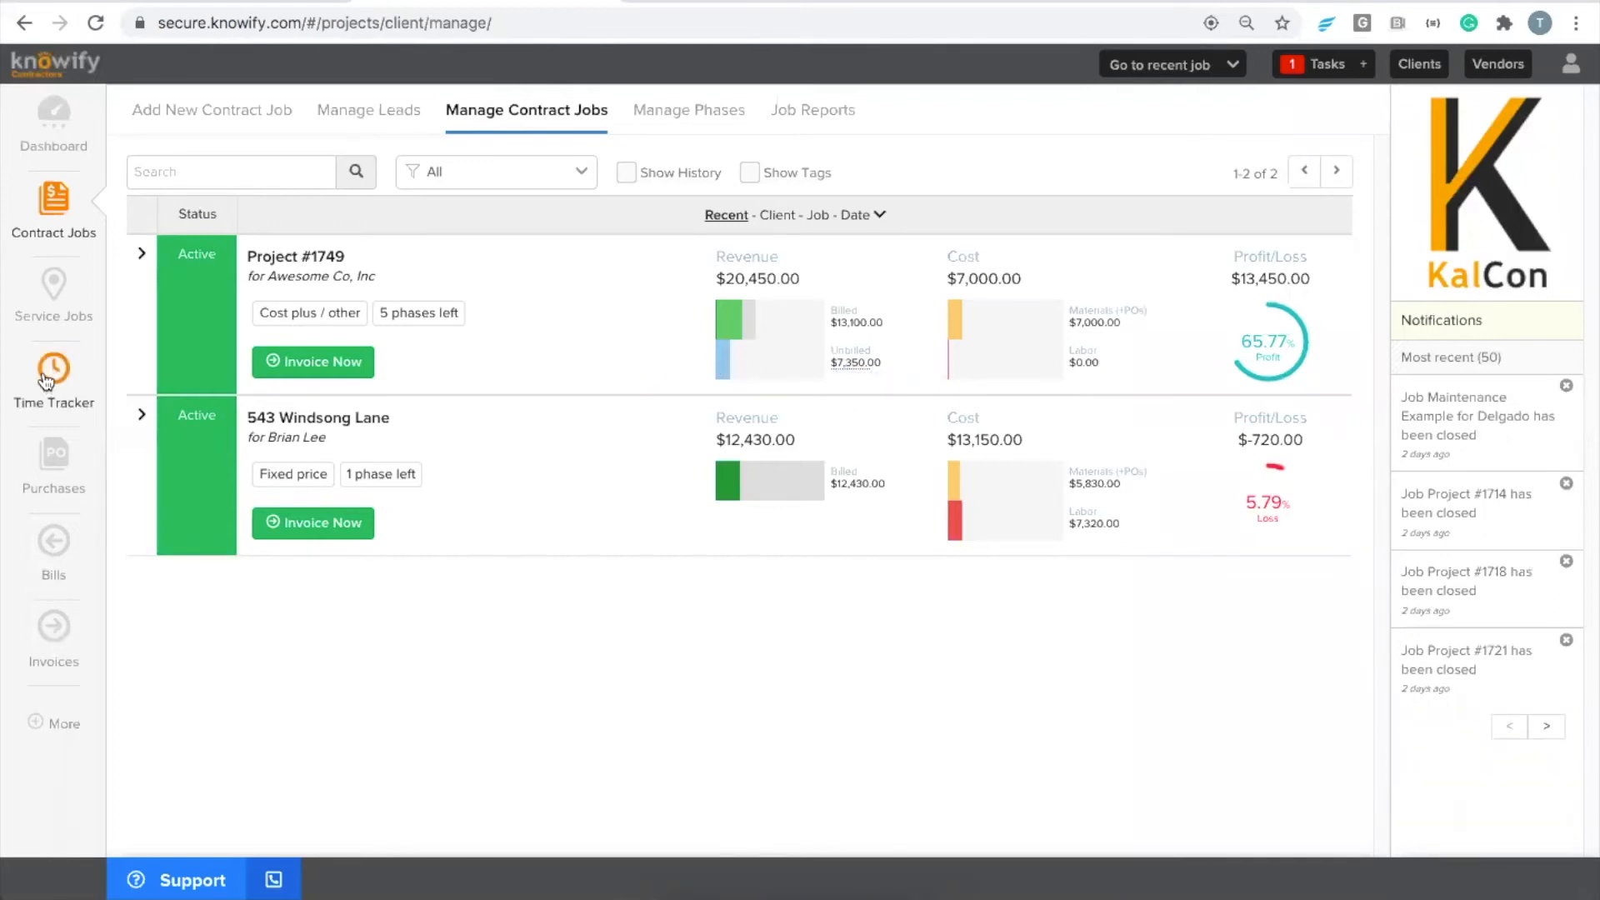
pyautogui.click(407, 314)
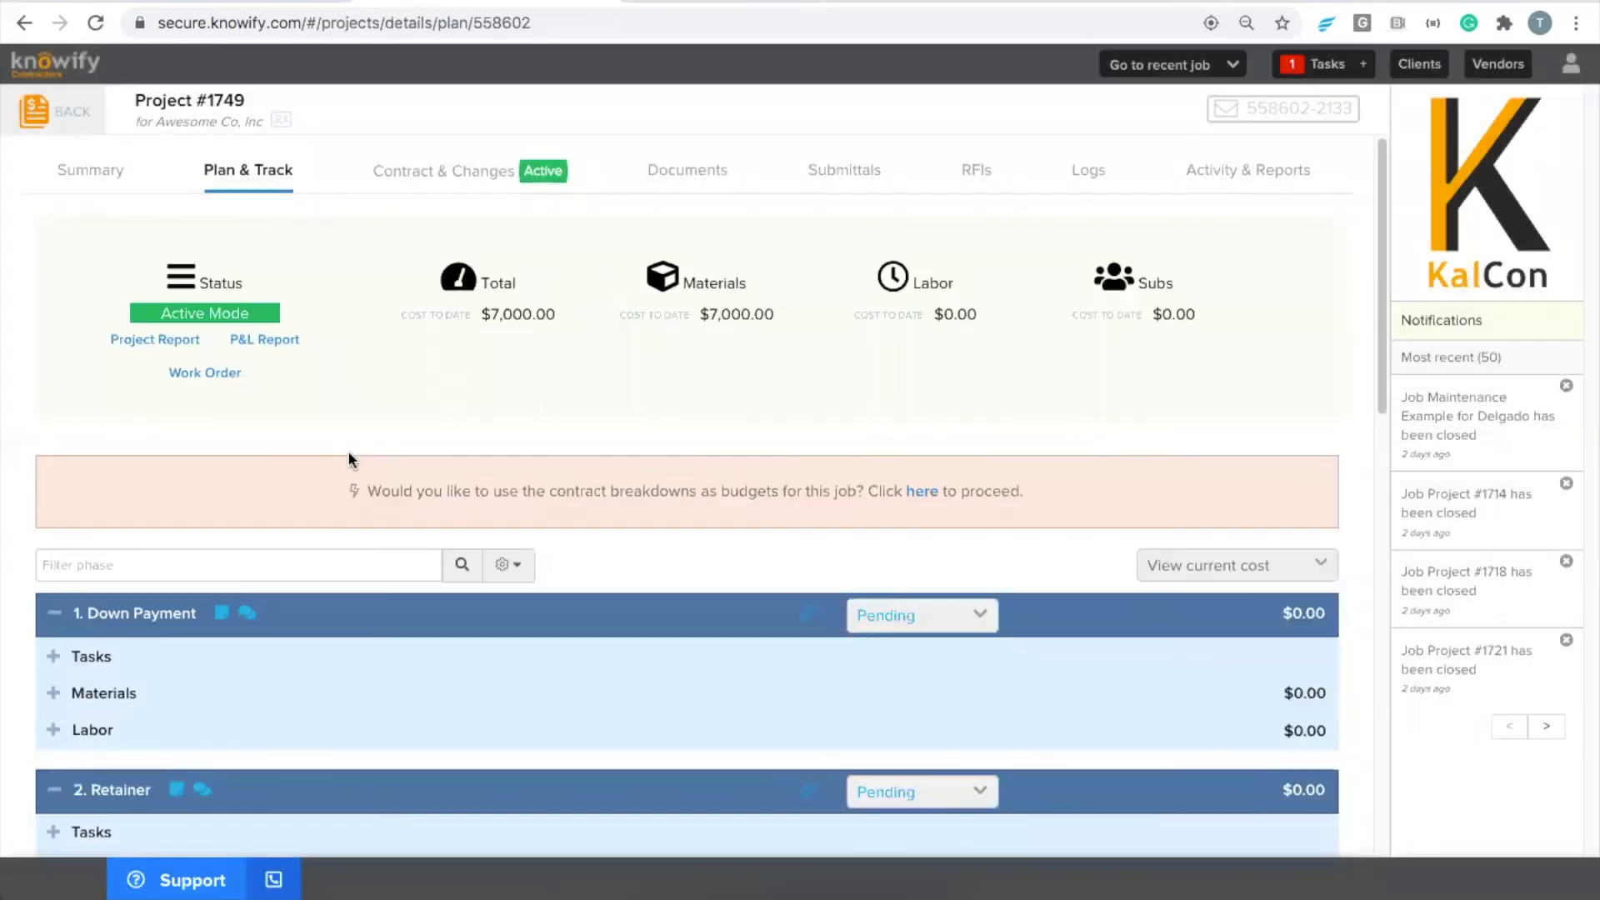
pyautogui.scroll(-4, 347, 443)
pyautogui.scroll(-6, 342, 434)
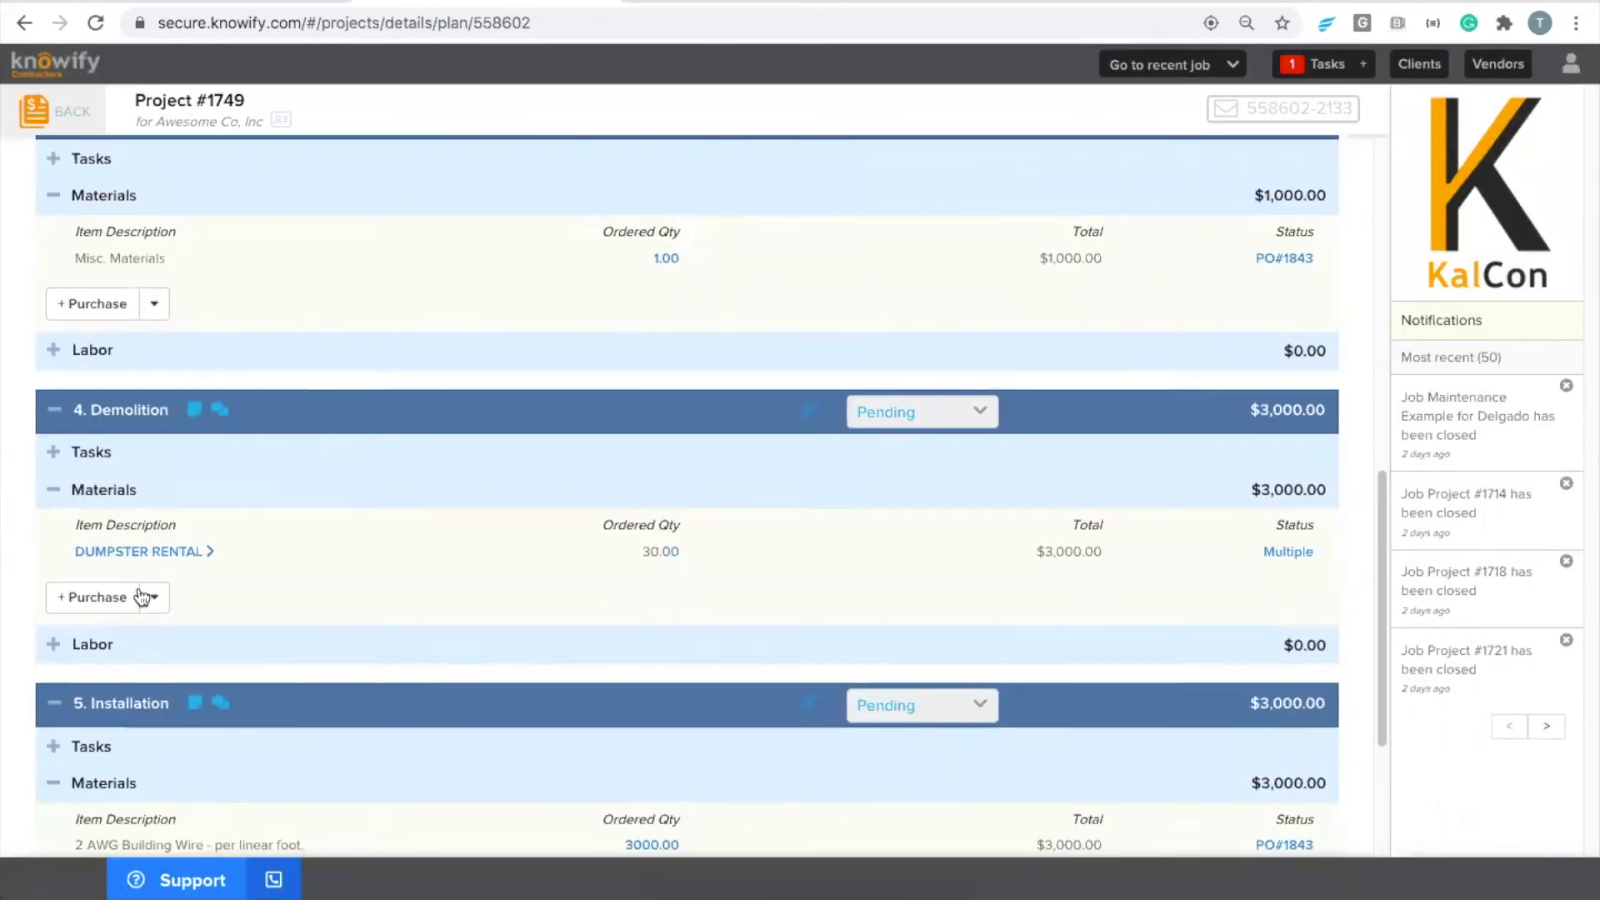
# - Open time entry for the labor of Project #1749's Demolition phase
pyautogui.click(52, 644)
pyautogui.click(224, 744)
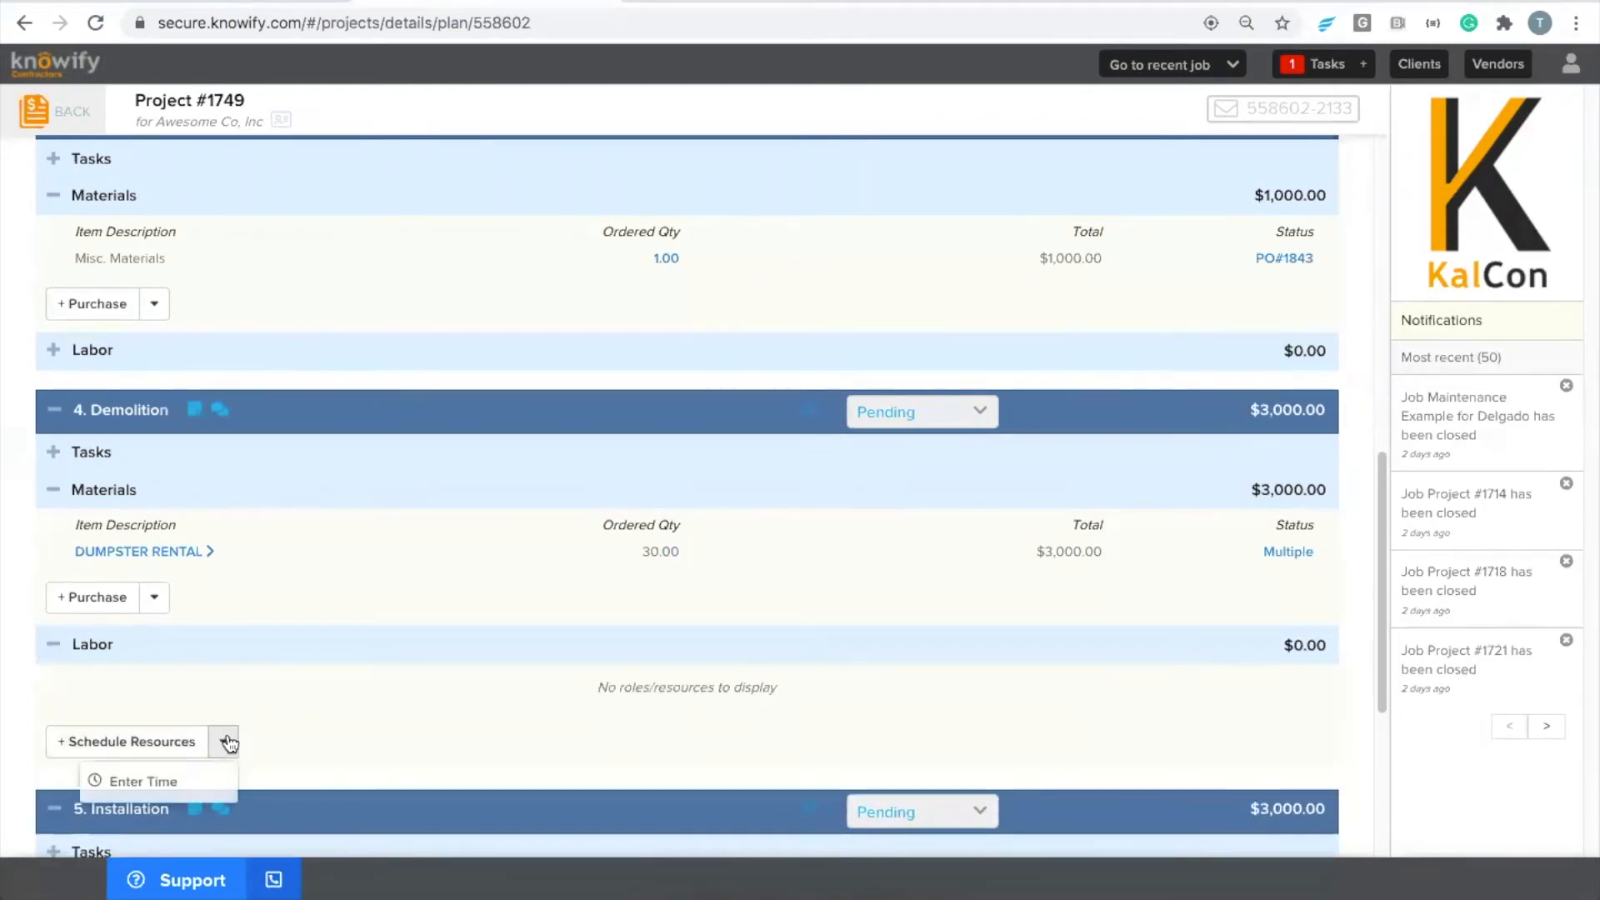
pyautogui.click(203, 773)
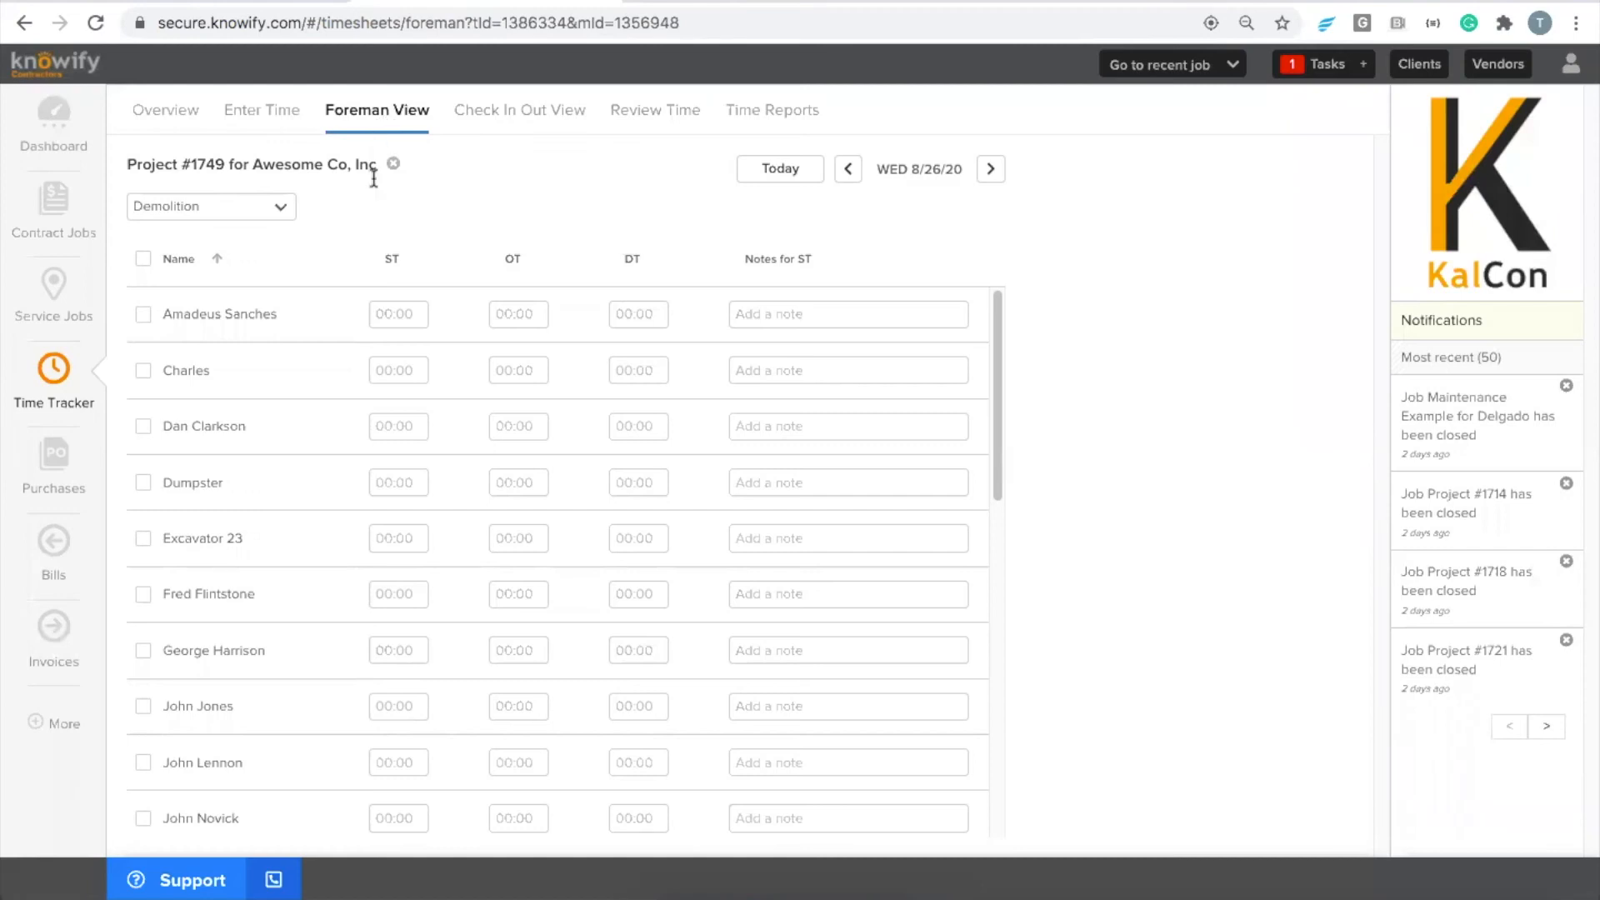
# - Log 8 straight-time hours on Demolition for the first, third and sixth listed resources, and submit the time
pyautogui.click(385, 314)
pyautogui.write('8')
pyautogui.click(407, 426)
pyautogui.write('8')
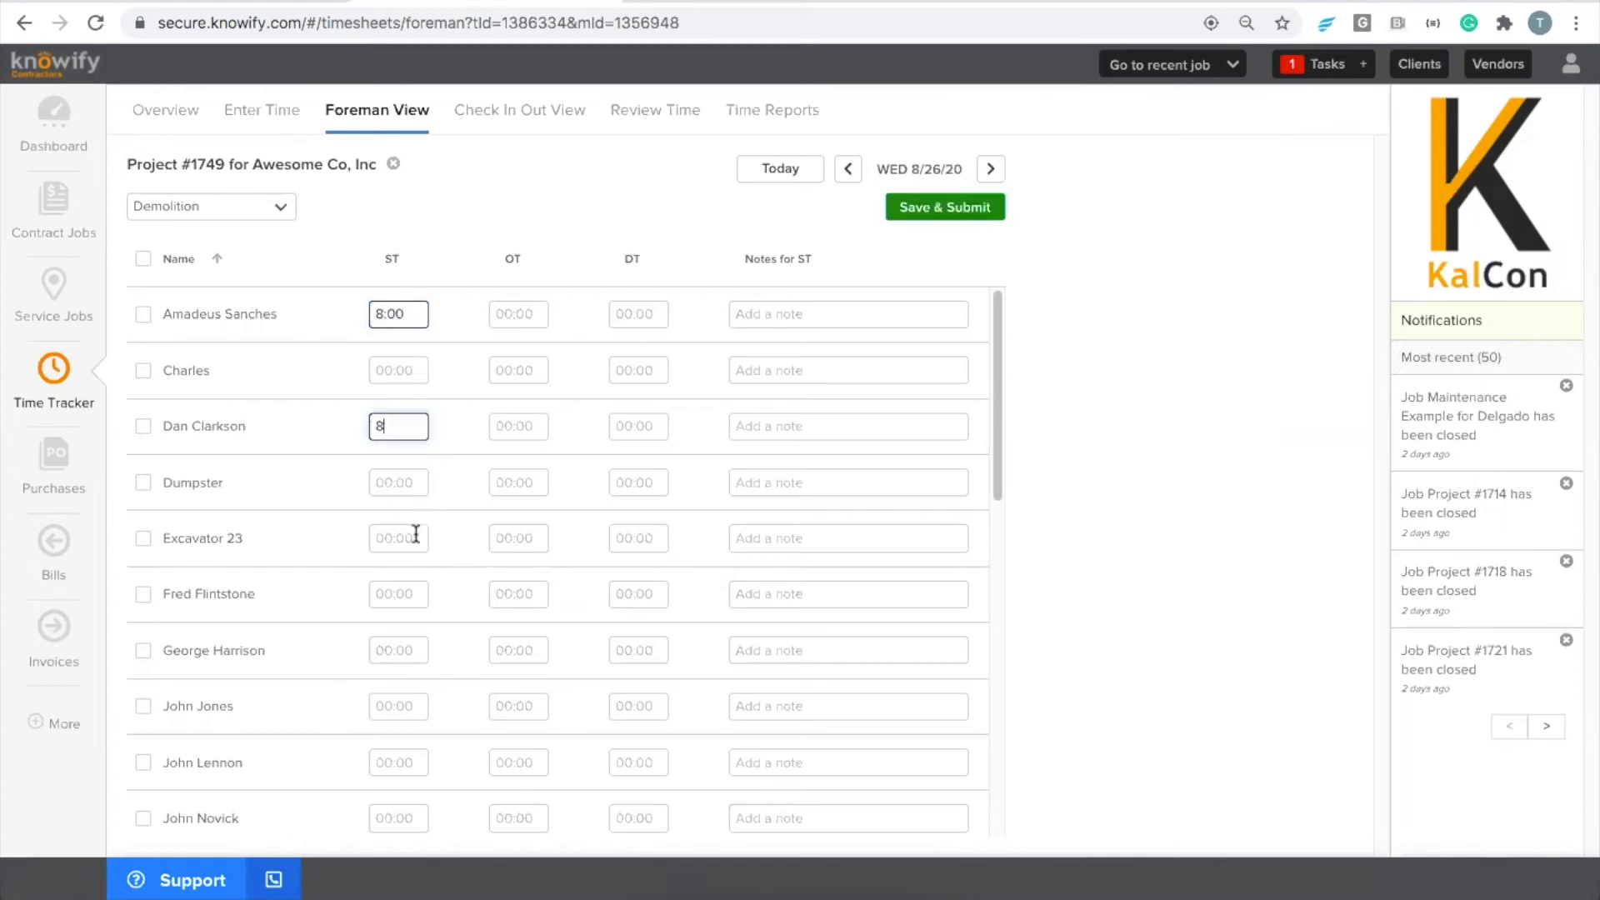
pyautogui.click(408, 593)
pyautogui.write('8')
pyautogui.click(464, 589)
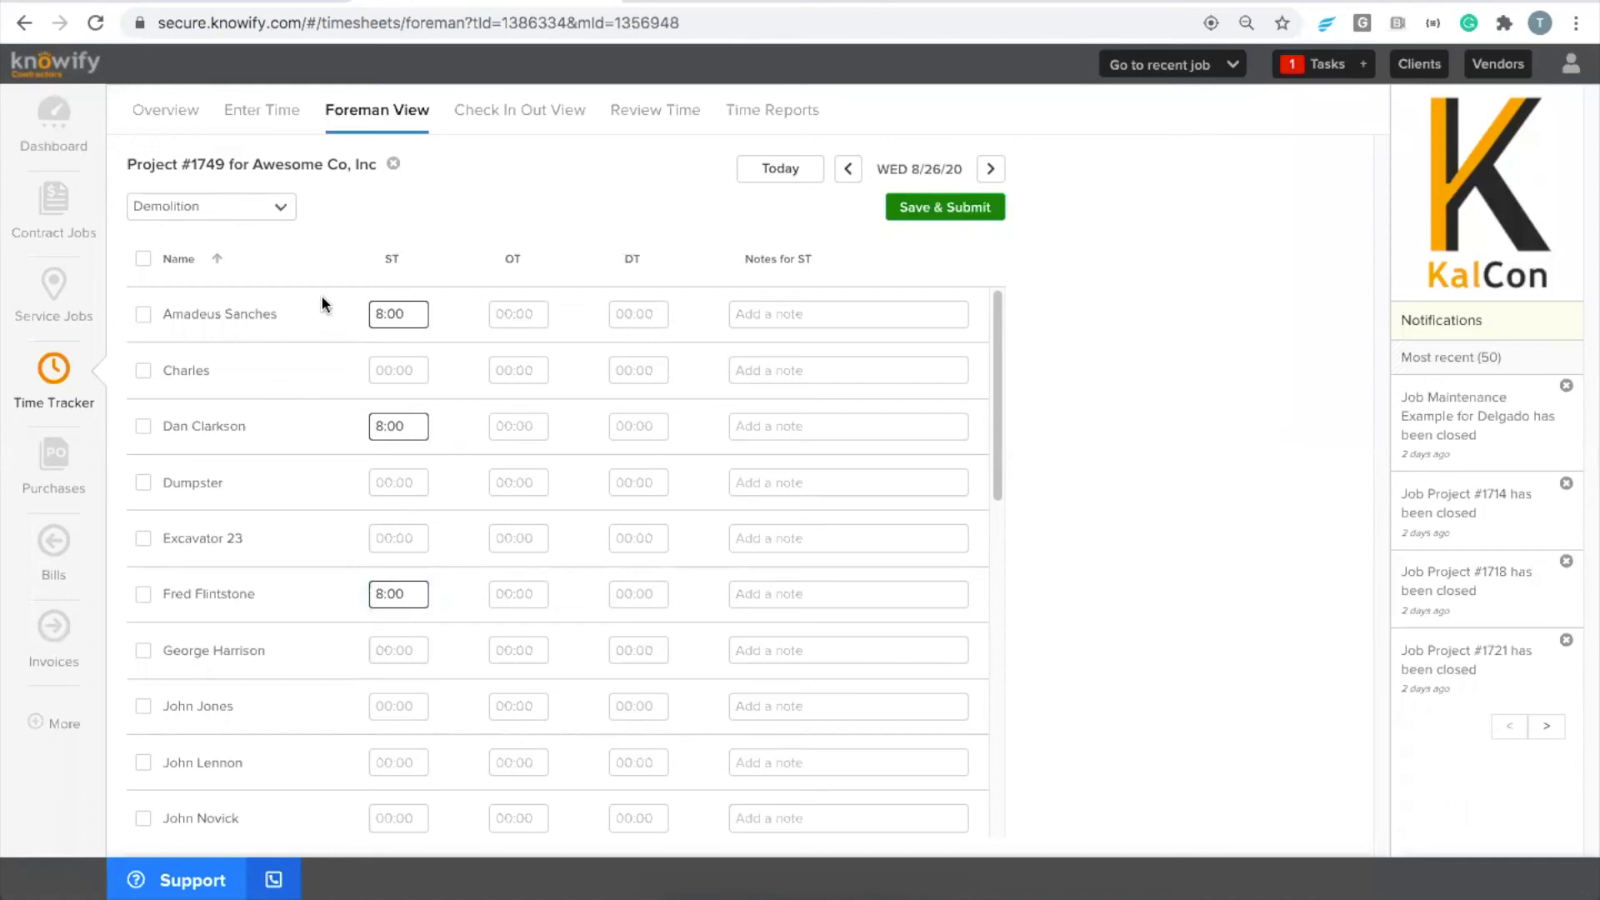
pyautogui.click(939, 219)
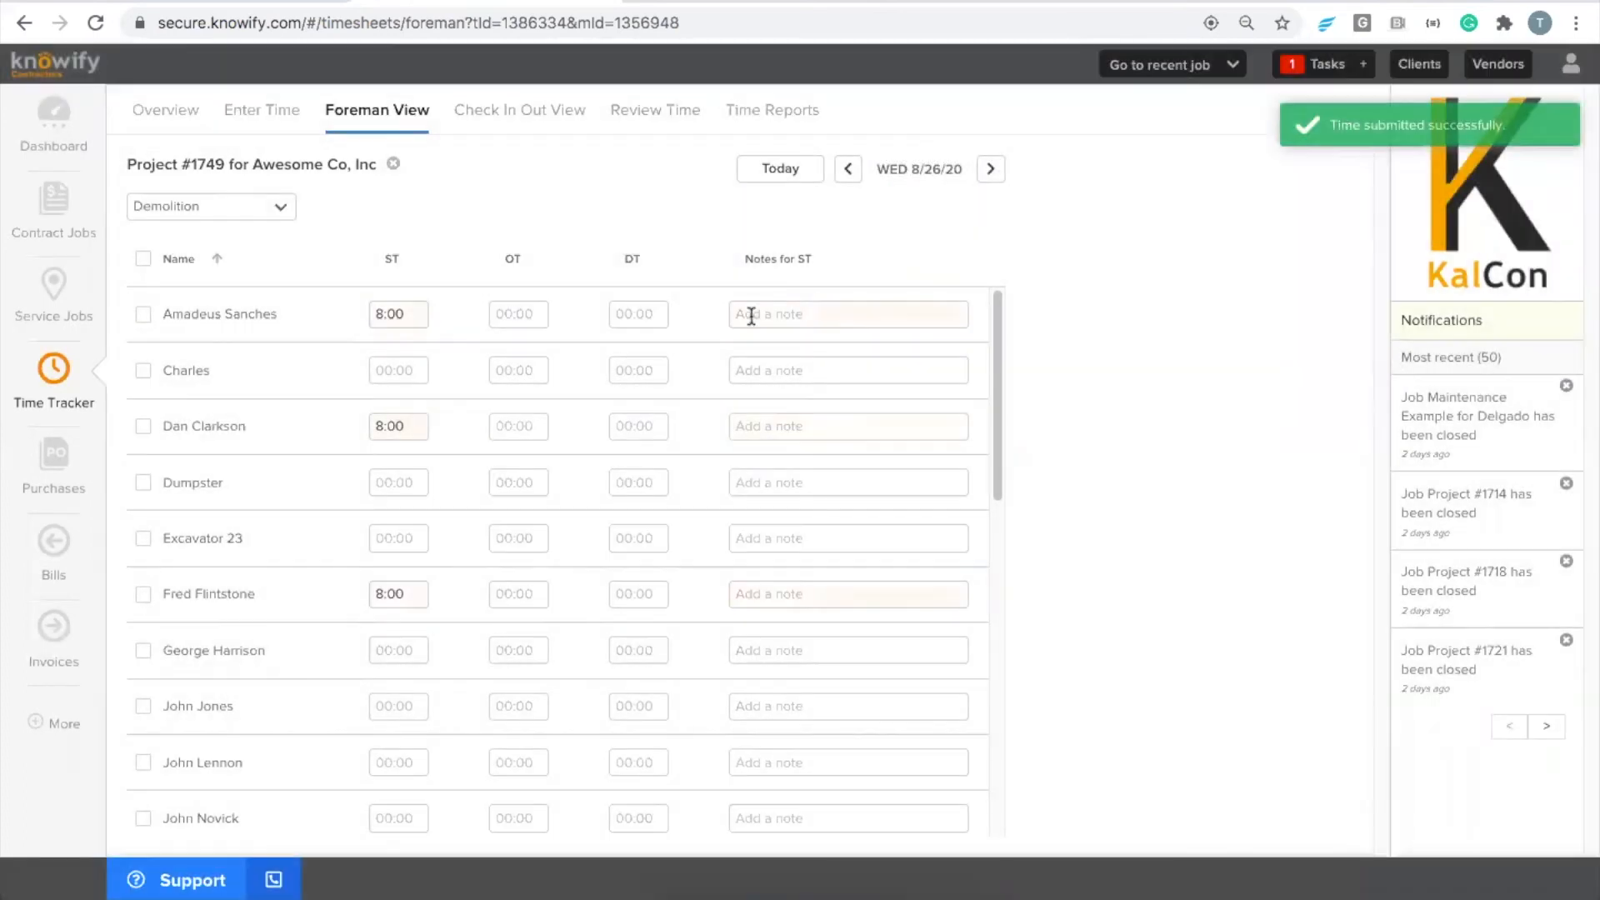
# - Switch to the Installation phase, log 8 straight-time hours for the eighth through eleventh listed resources, and submit the time
pyautogui.click(210, 220)
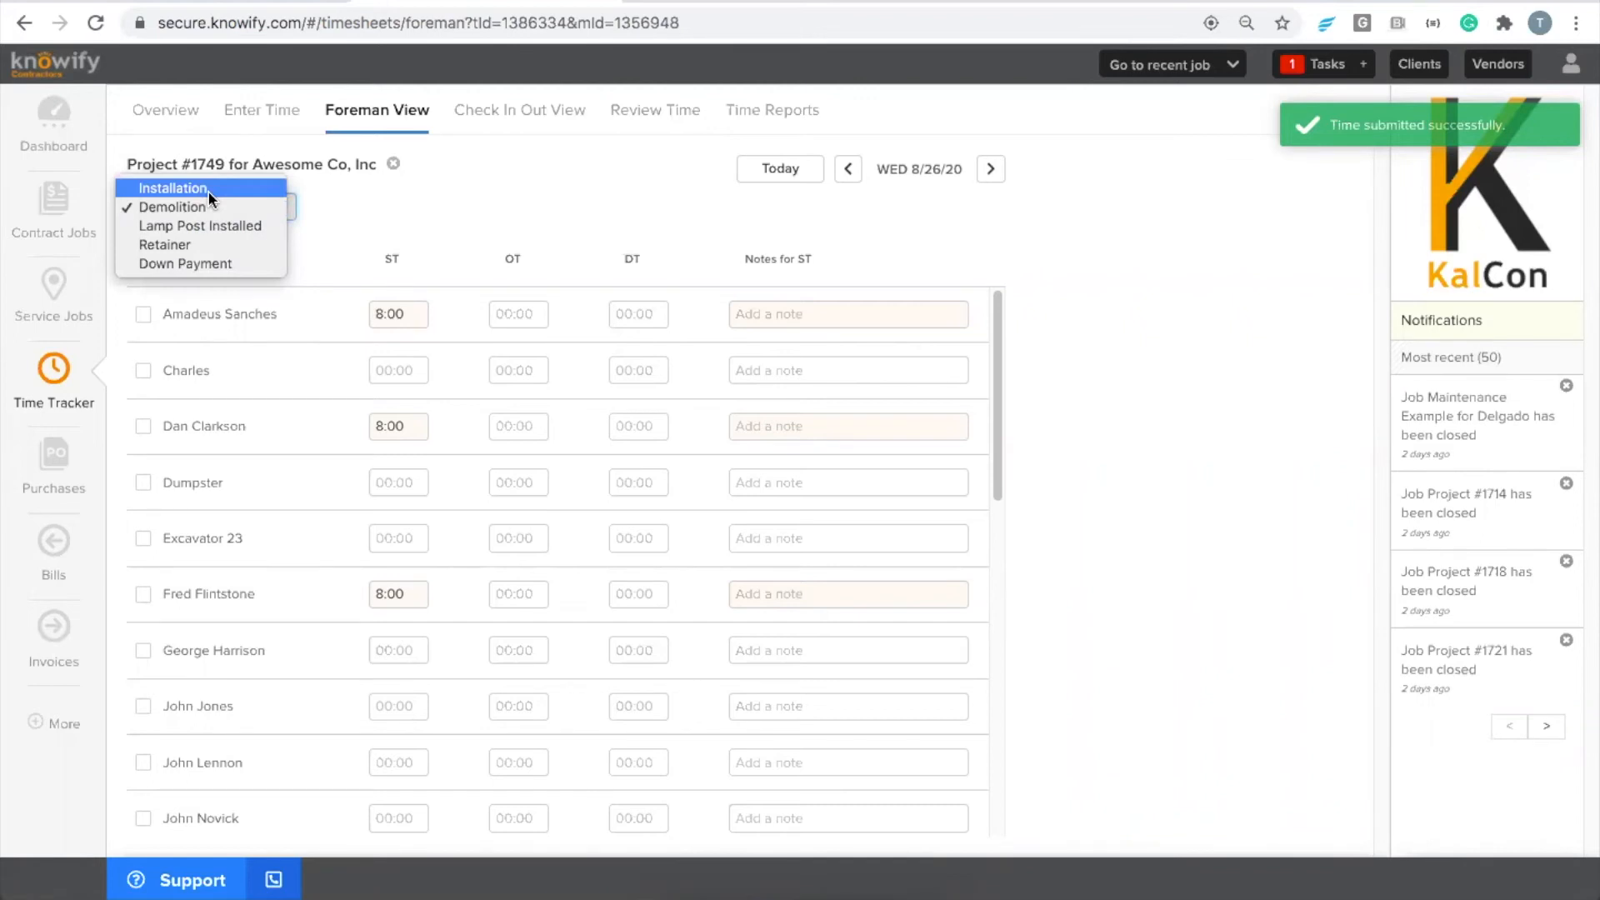
pyautogui.click(208, 190)
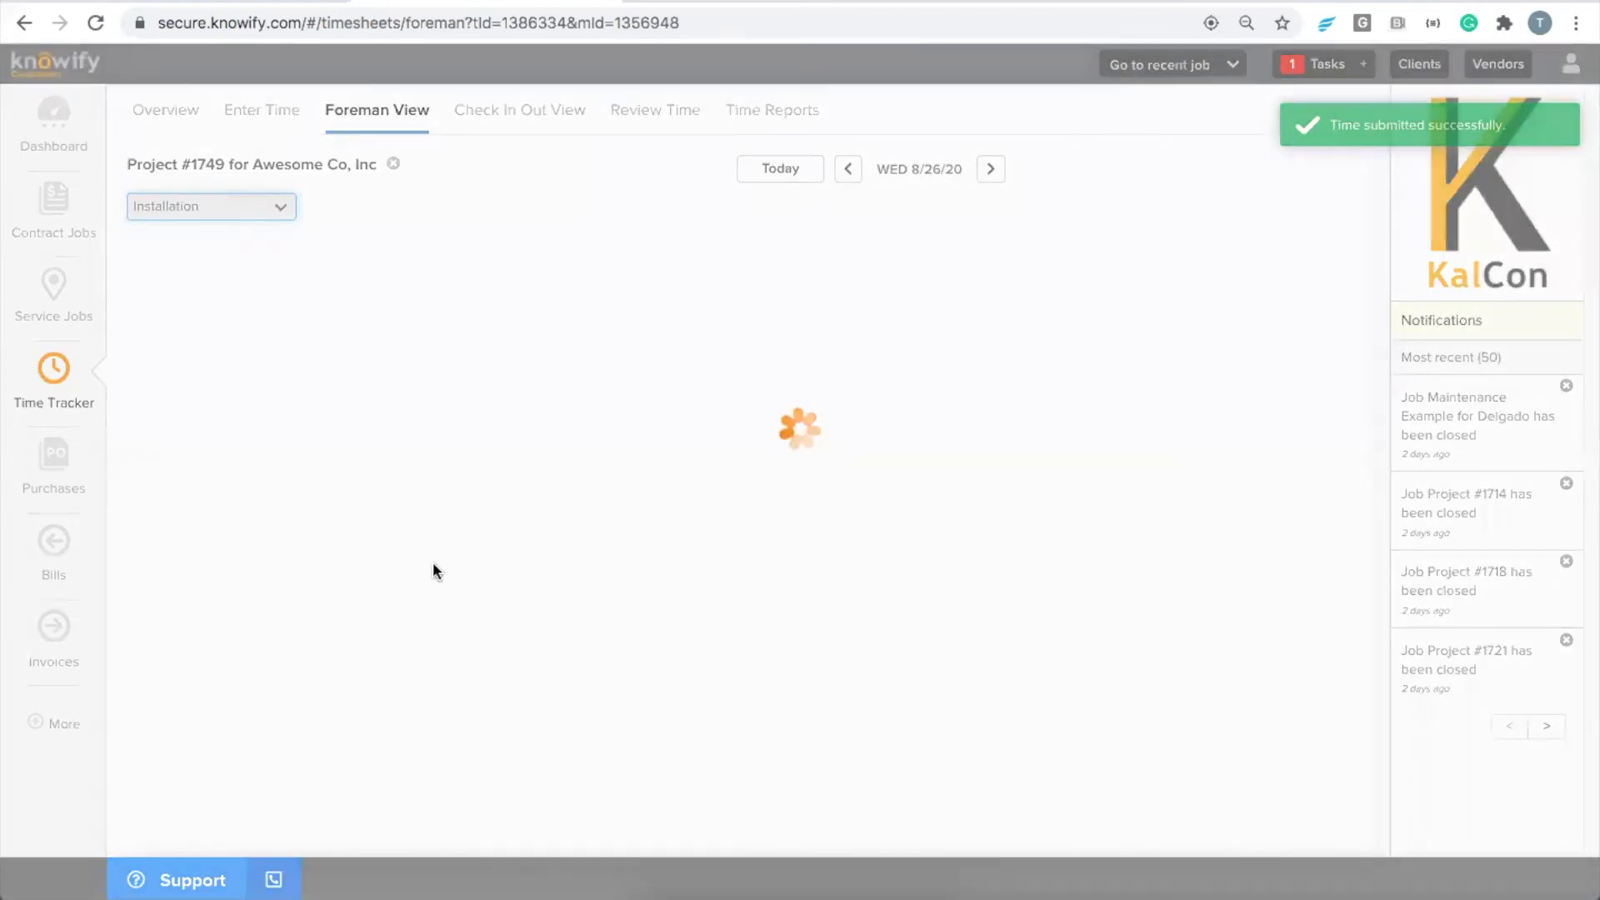
pyautogui.scroll(-2, 417, 604)
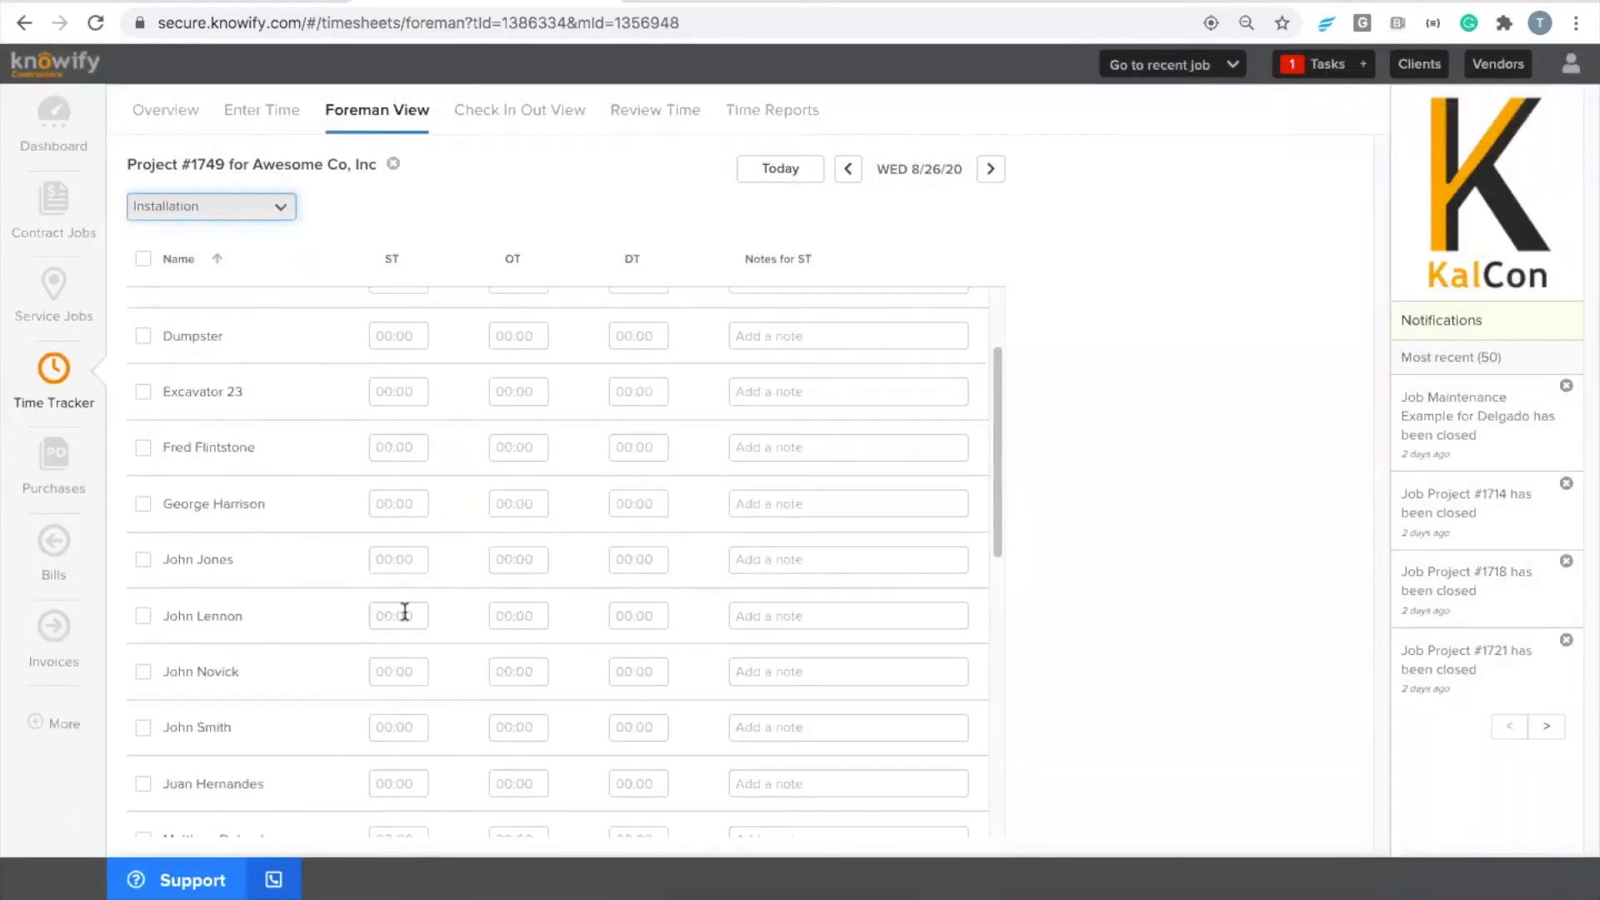
pyautogui.click(394, 559)
pyautogui.write('8')
pyautogui.press('Tab')
pyautogui.write('8')
pyautogui.press('Tab')
pyautogui.write('8')
pyautogui.press('Tab')
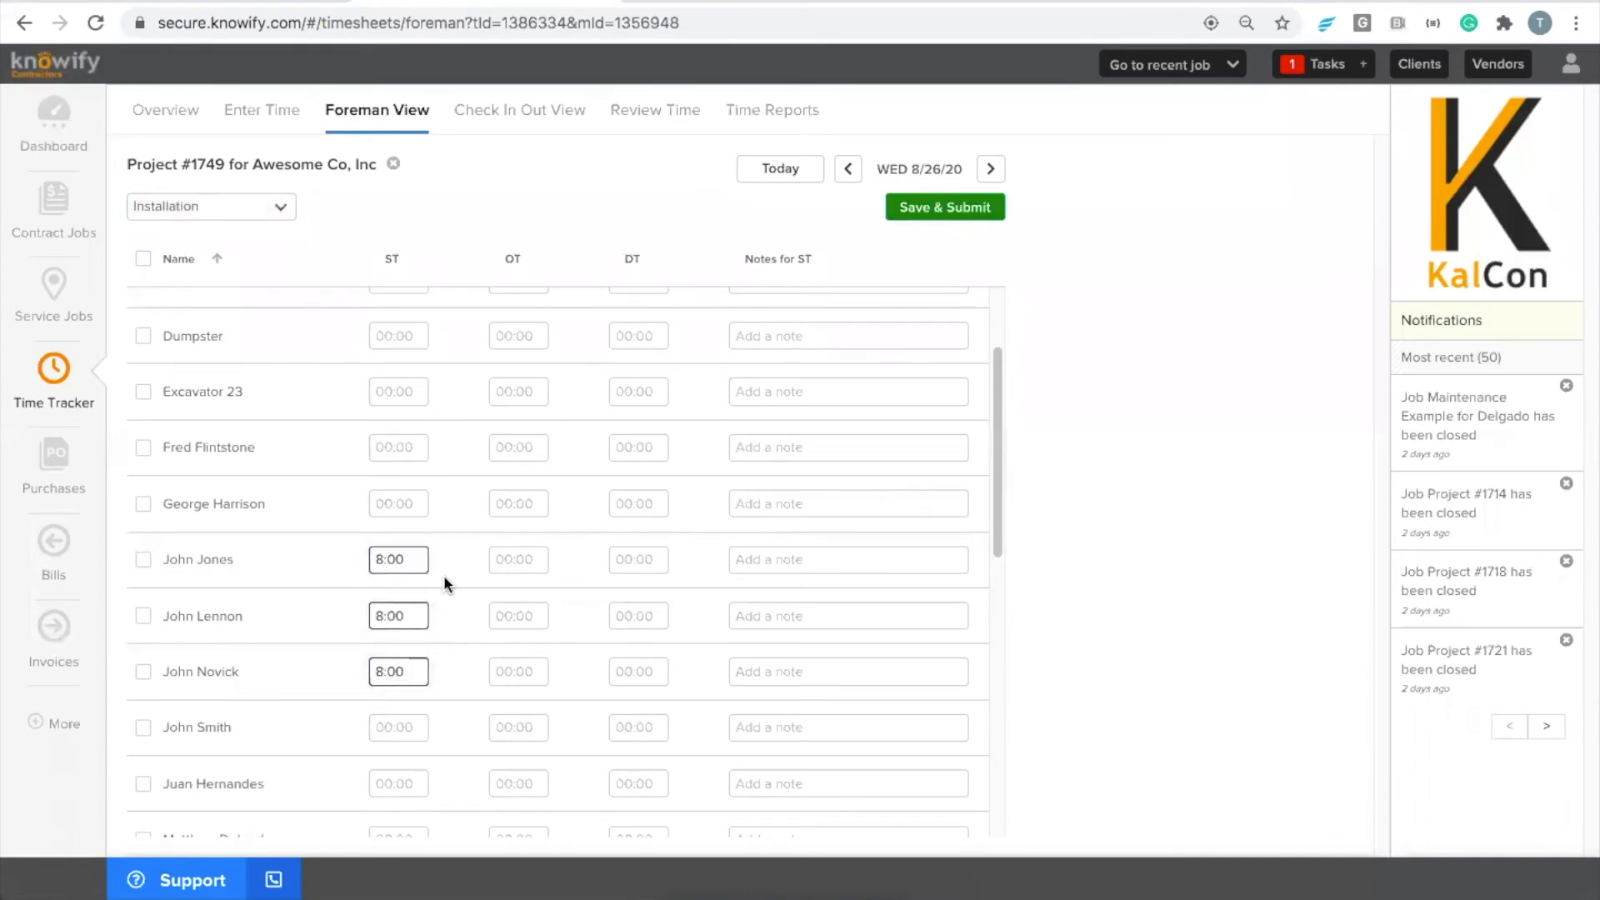
pyautogui.write('8:00')
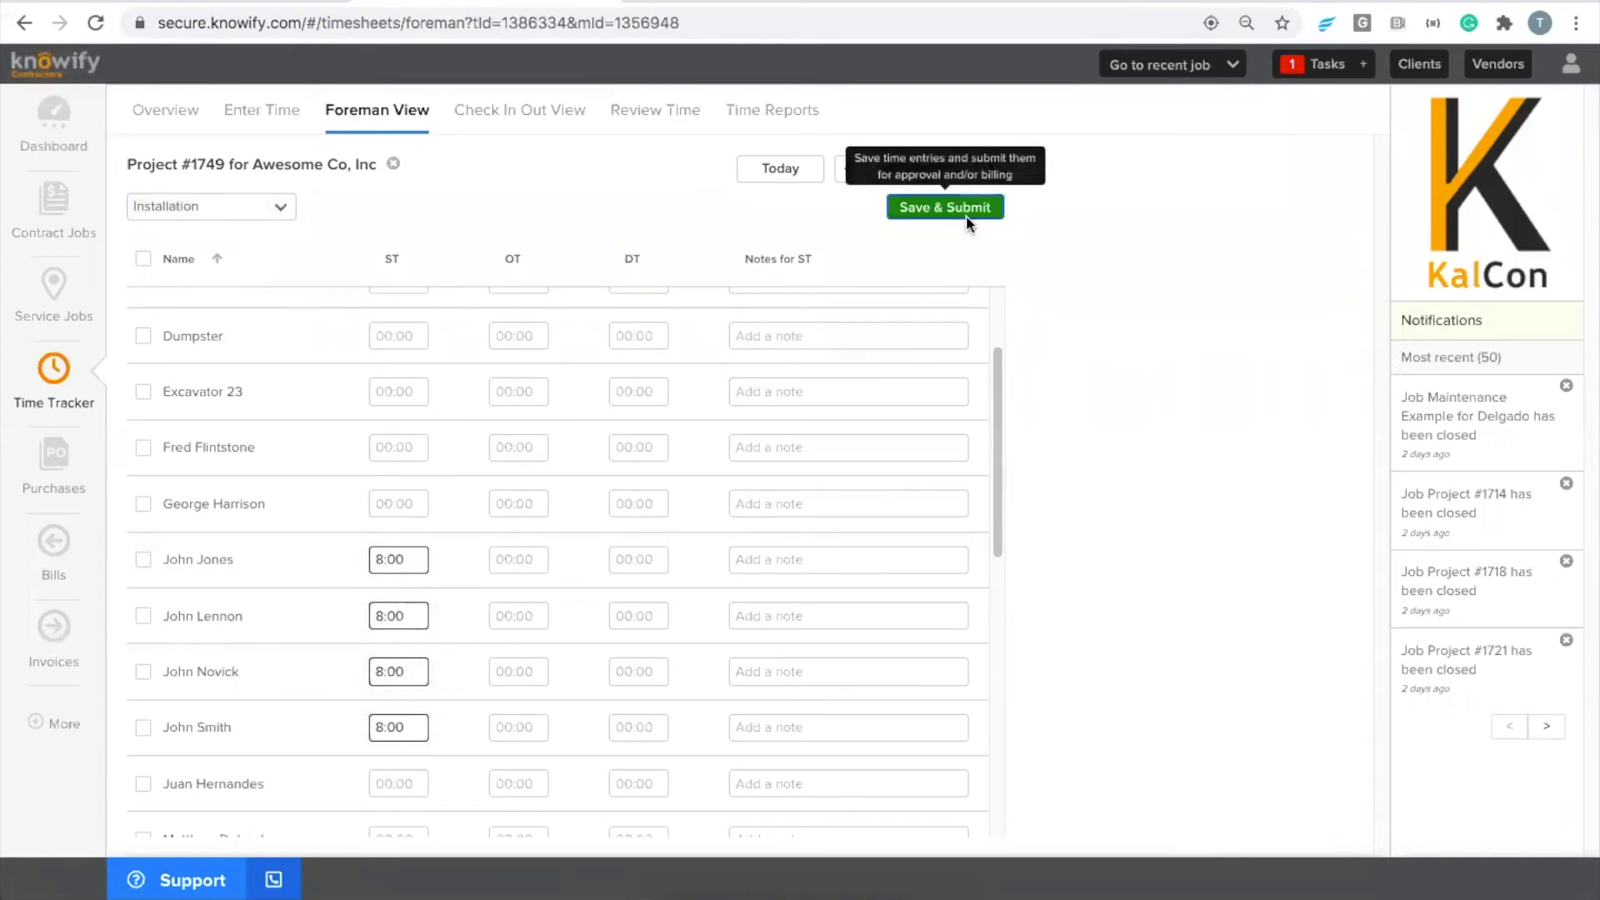
pyautogui.click(999, 217)
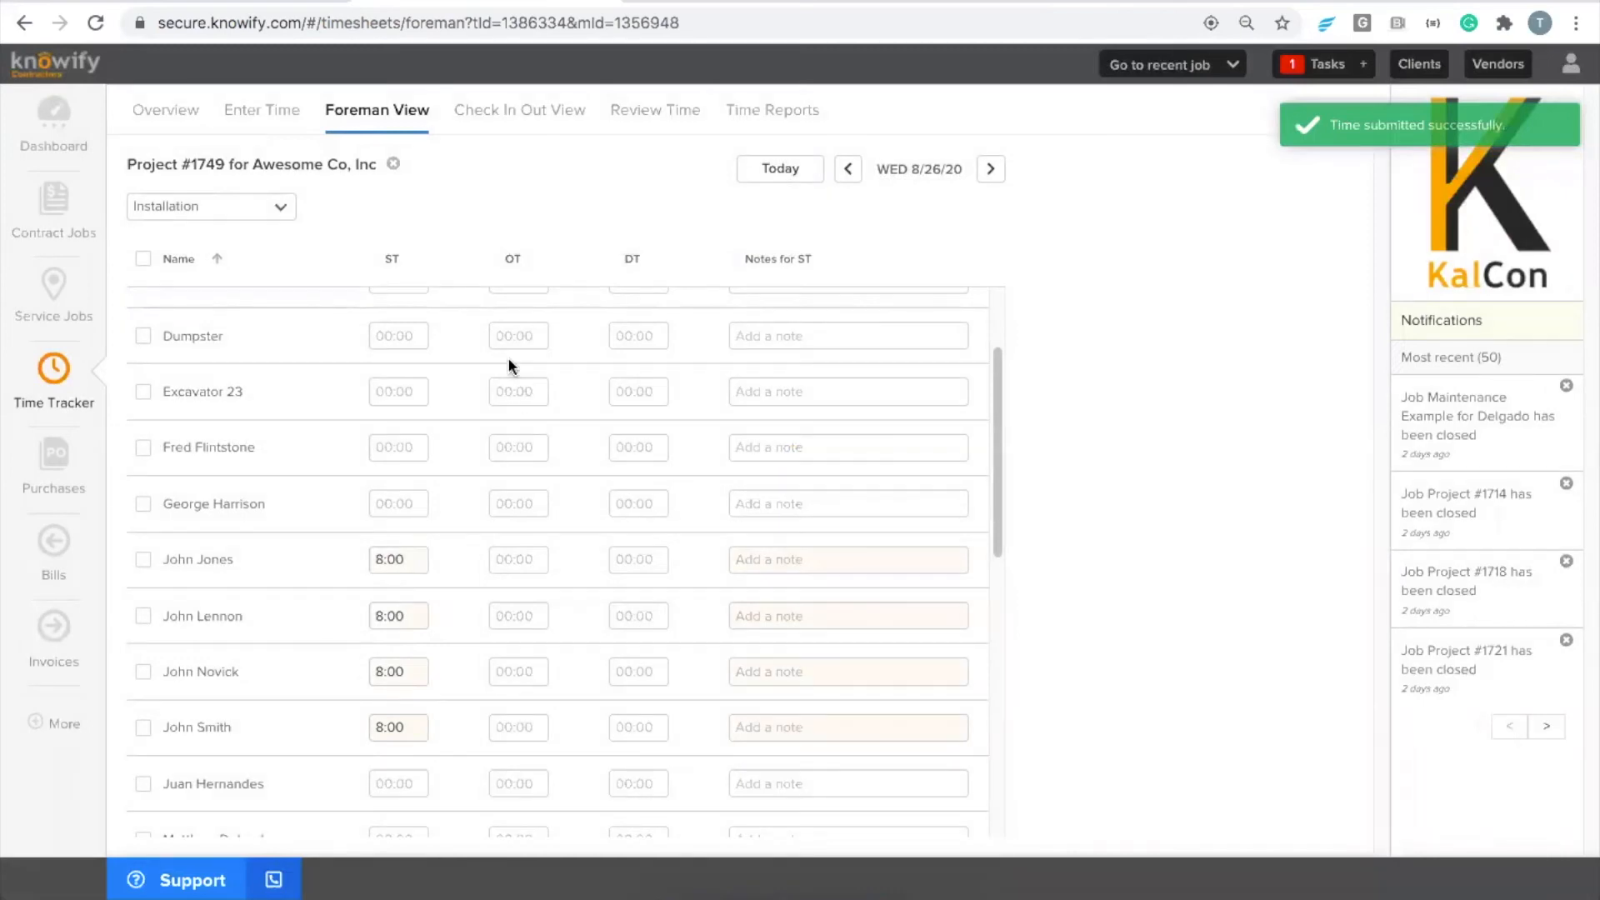
# - Switch to the Down Payment phase, log 8 straight-time hours for the sixteenth through nineteenth listed resources, and submit the time
pyautogui.click(281, 209)
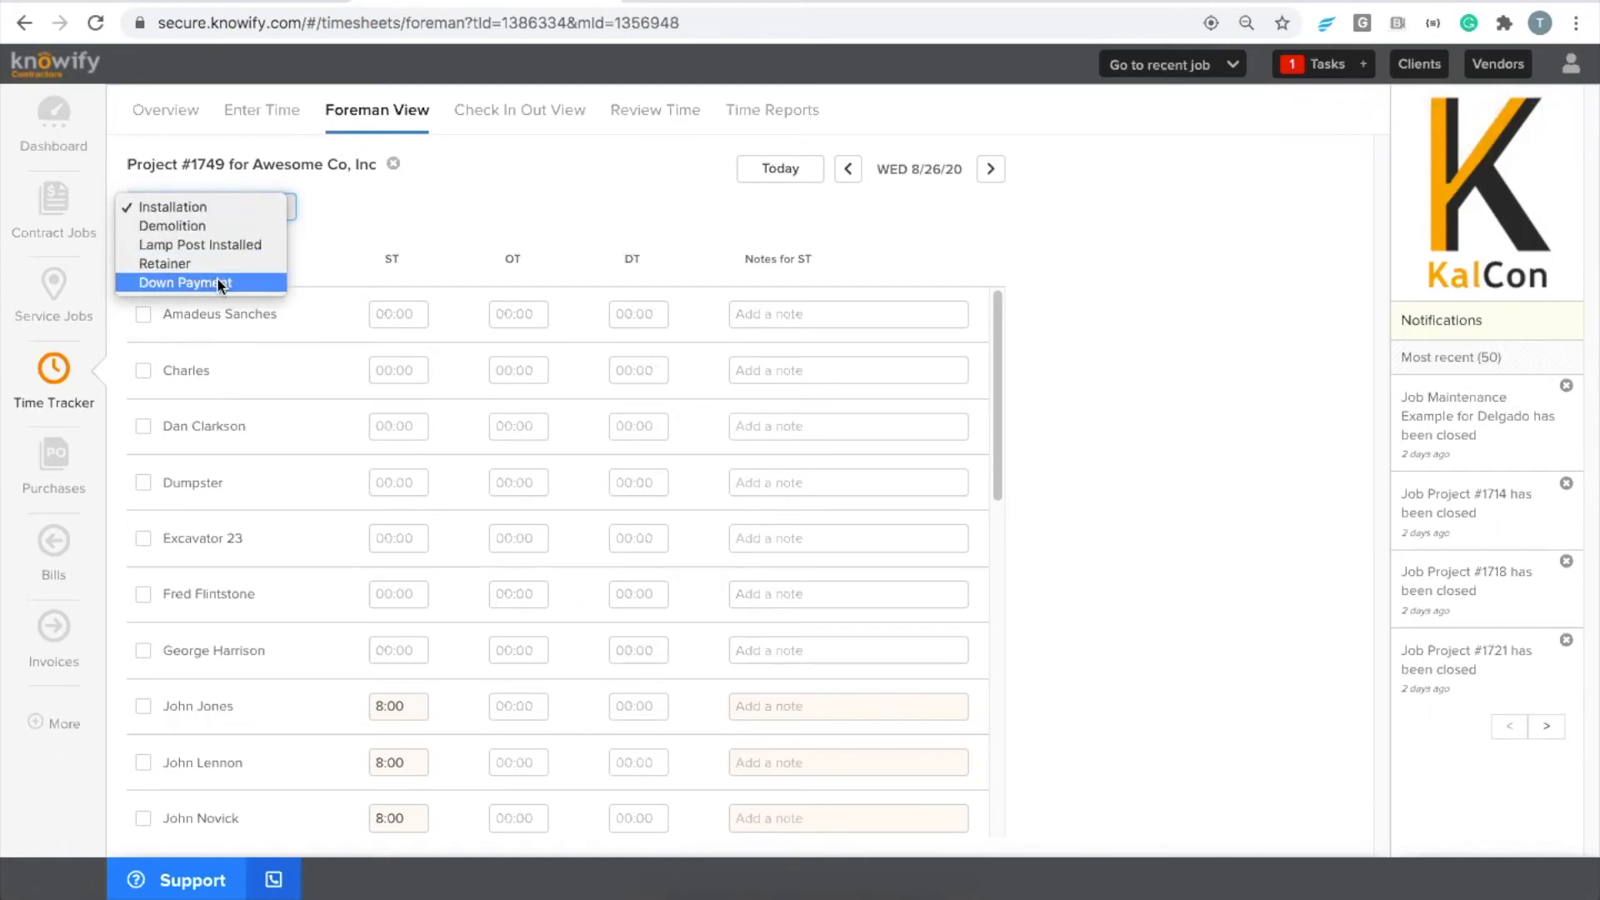
pyautogui.click(225, 284)
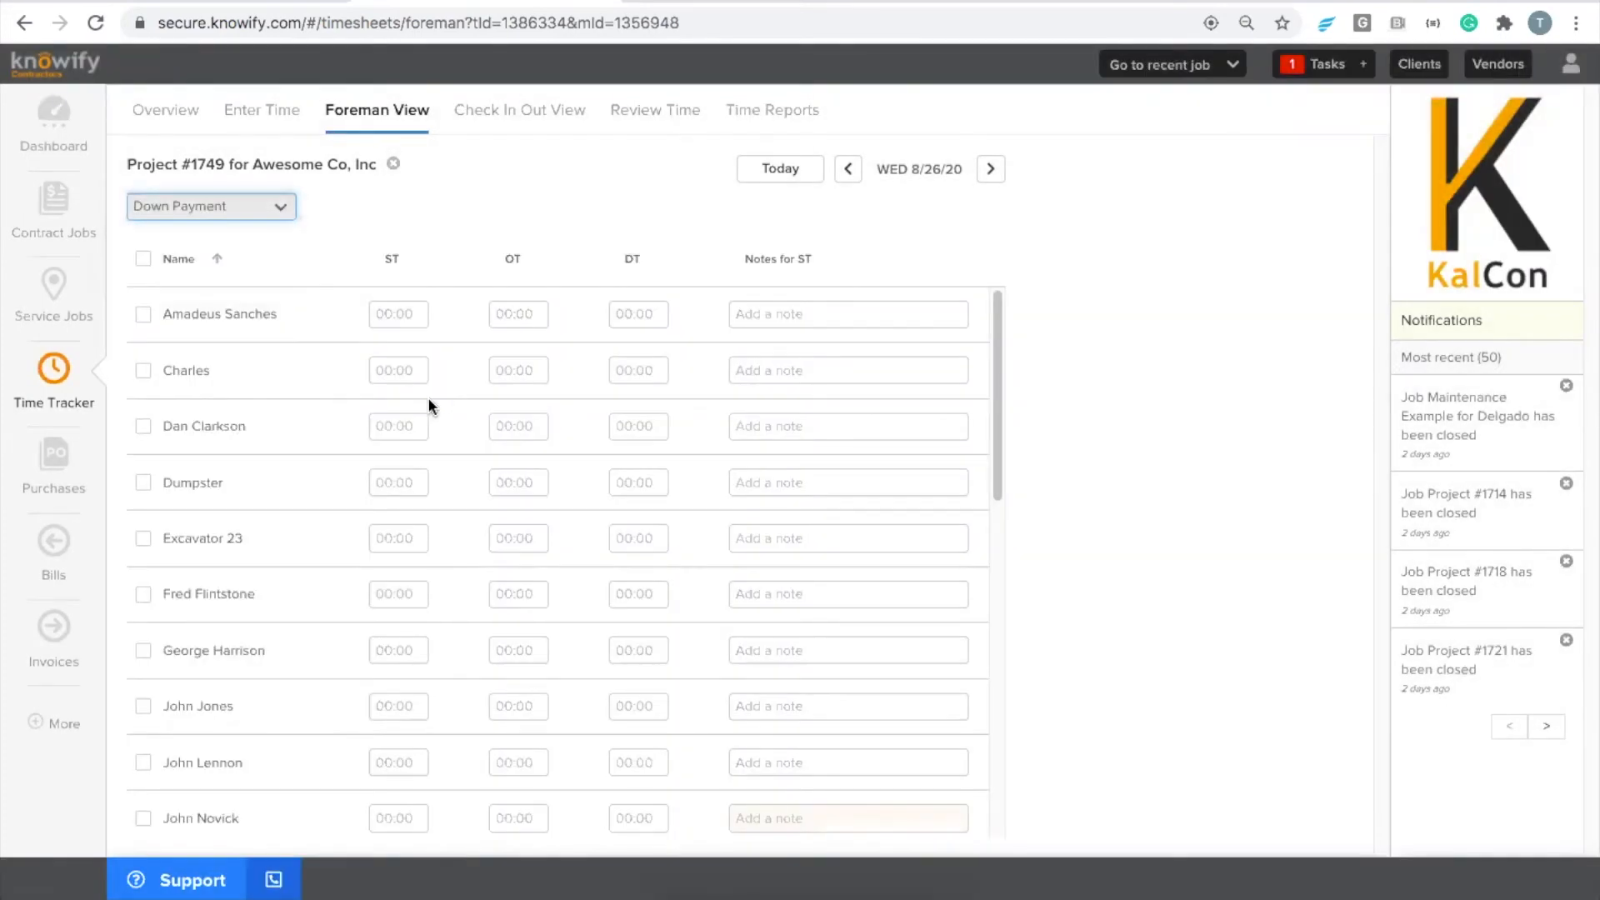
pyautogui.scroll(-5, 410, 533)
pyautogui.scroll(-2, 408, 556)
pyautogui.click(403, 658)
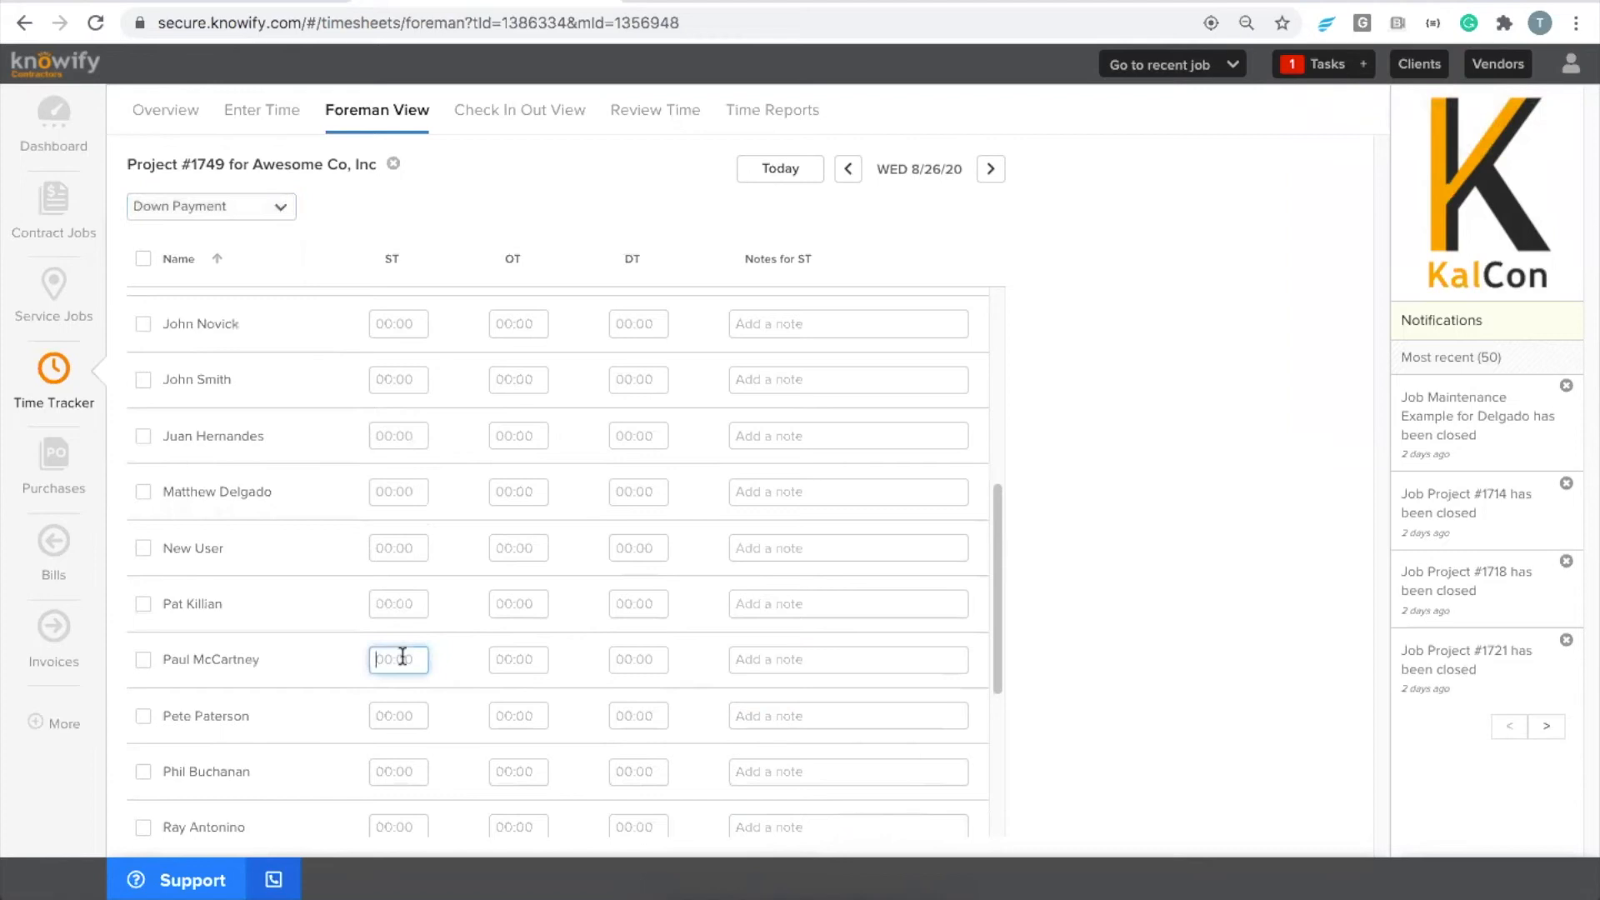
pyautogui.write('8')
pyautogui.click(400, 774)
pyautogui.write('8')
pyautogui.click(397, 823)
pyautogui.write('8')
pyautogui.click(404, 714)
pyautogui.write('8')
pyautogui.click(934, 207)
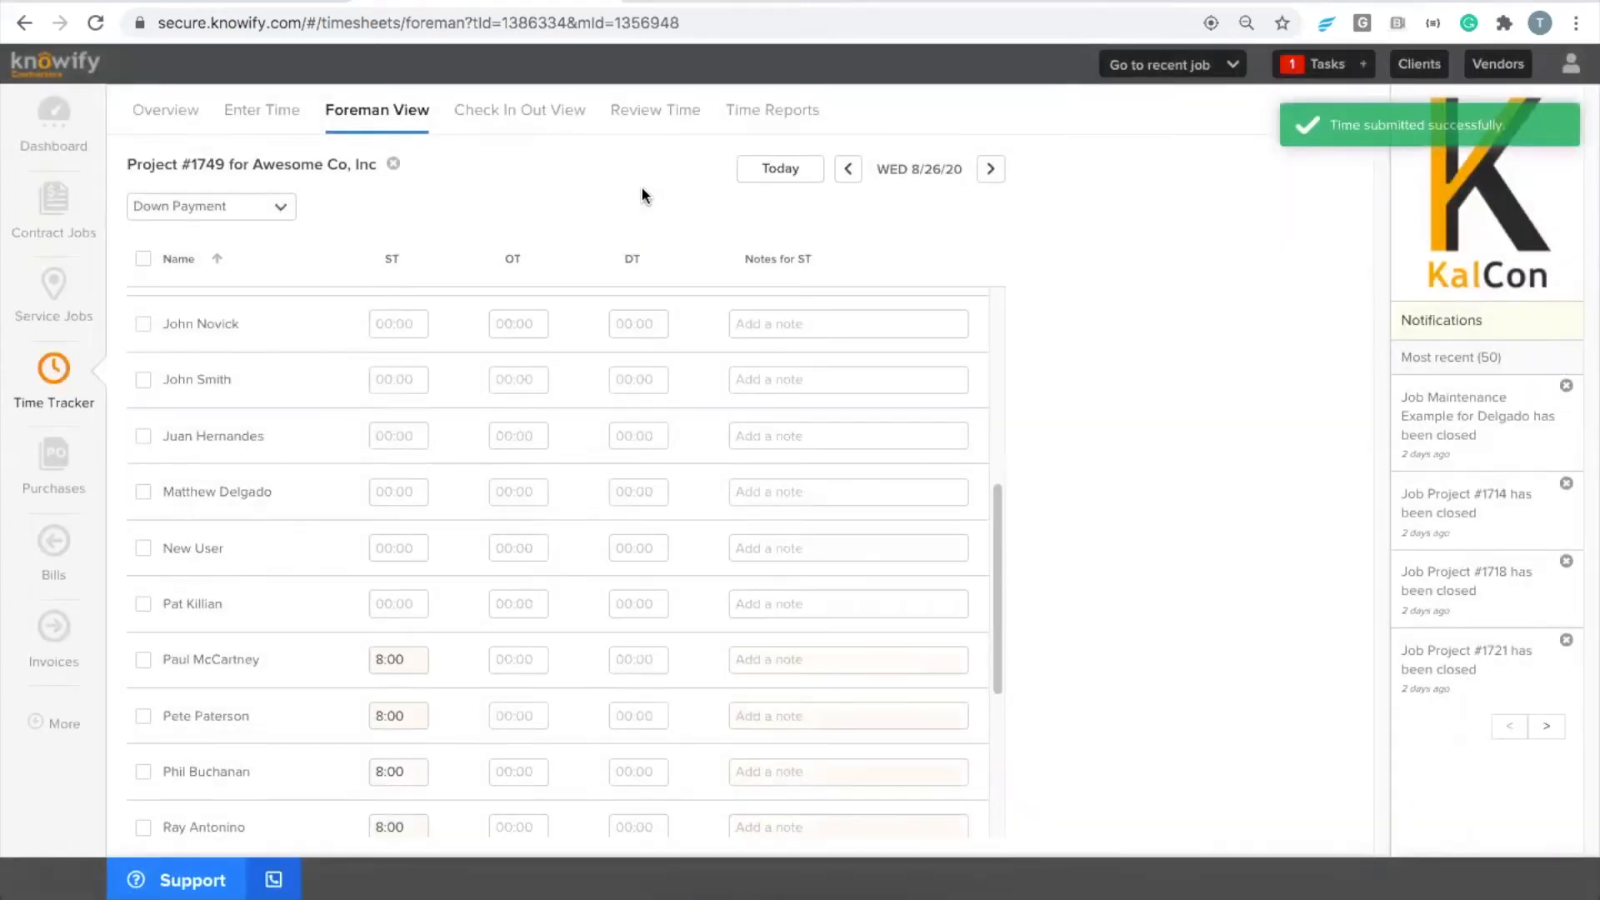
# - Open the time review list, filter it by 1749, and look through the project's submitted entries
pyautogui.click(658, 114)
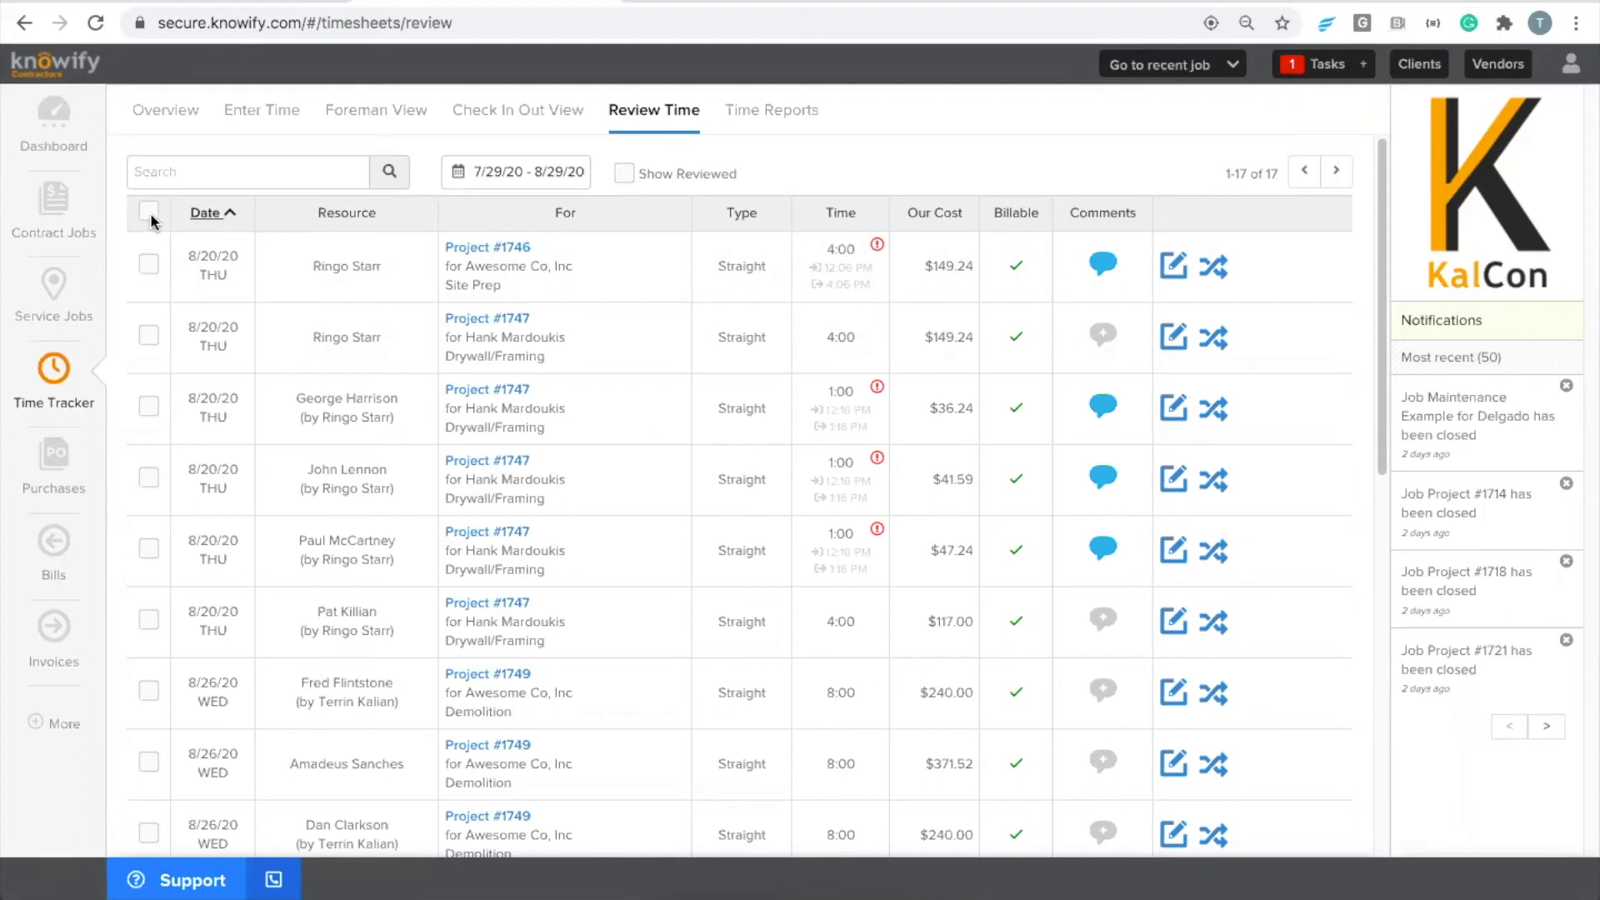
pyautogui.scroll(-1, 183, 266)
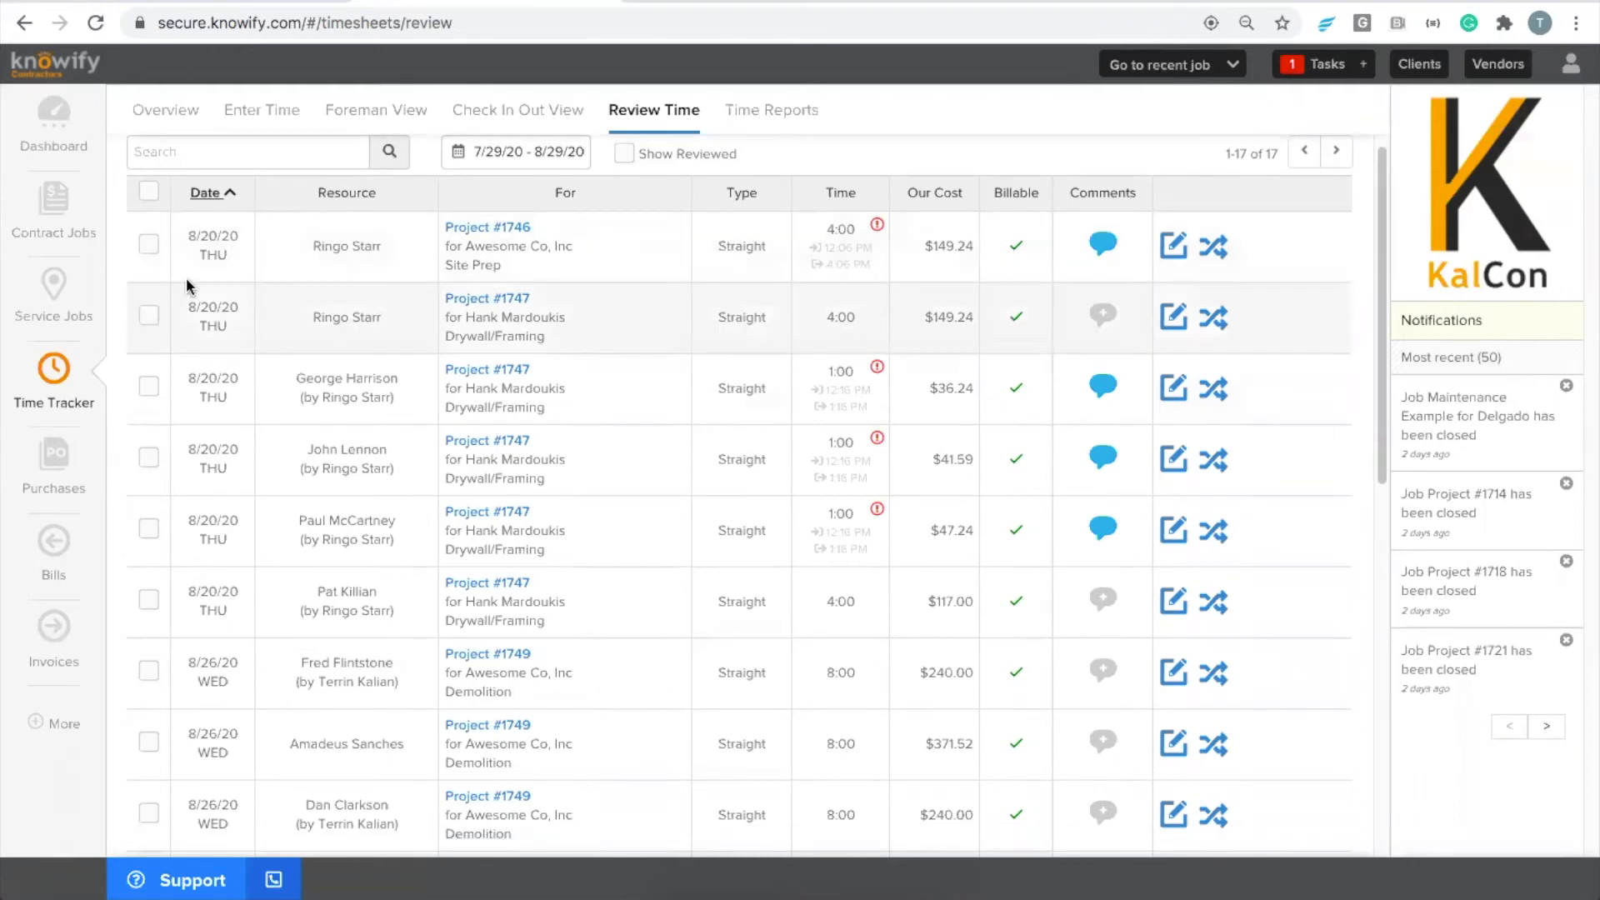
pyautogui.click(253, 166)
pyautogui.write('1')
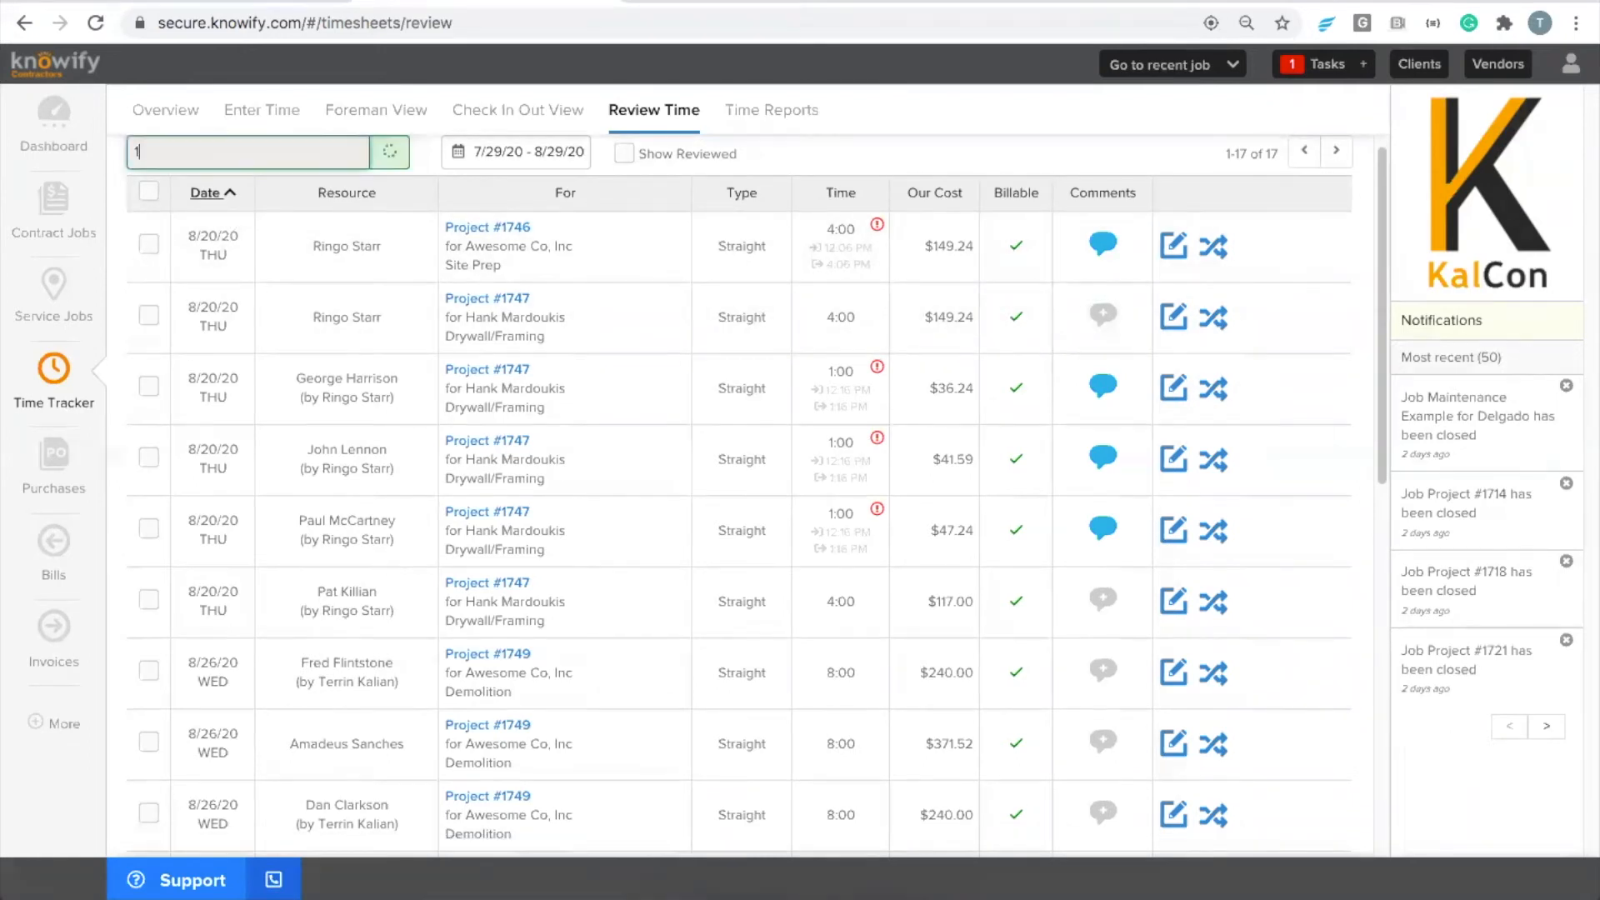
pyautogui.write('749')
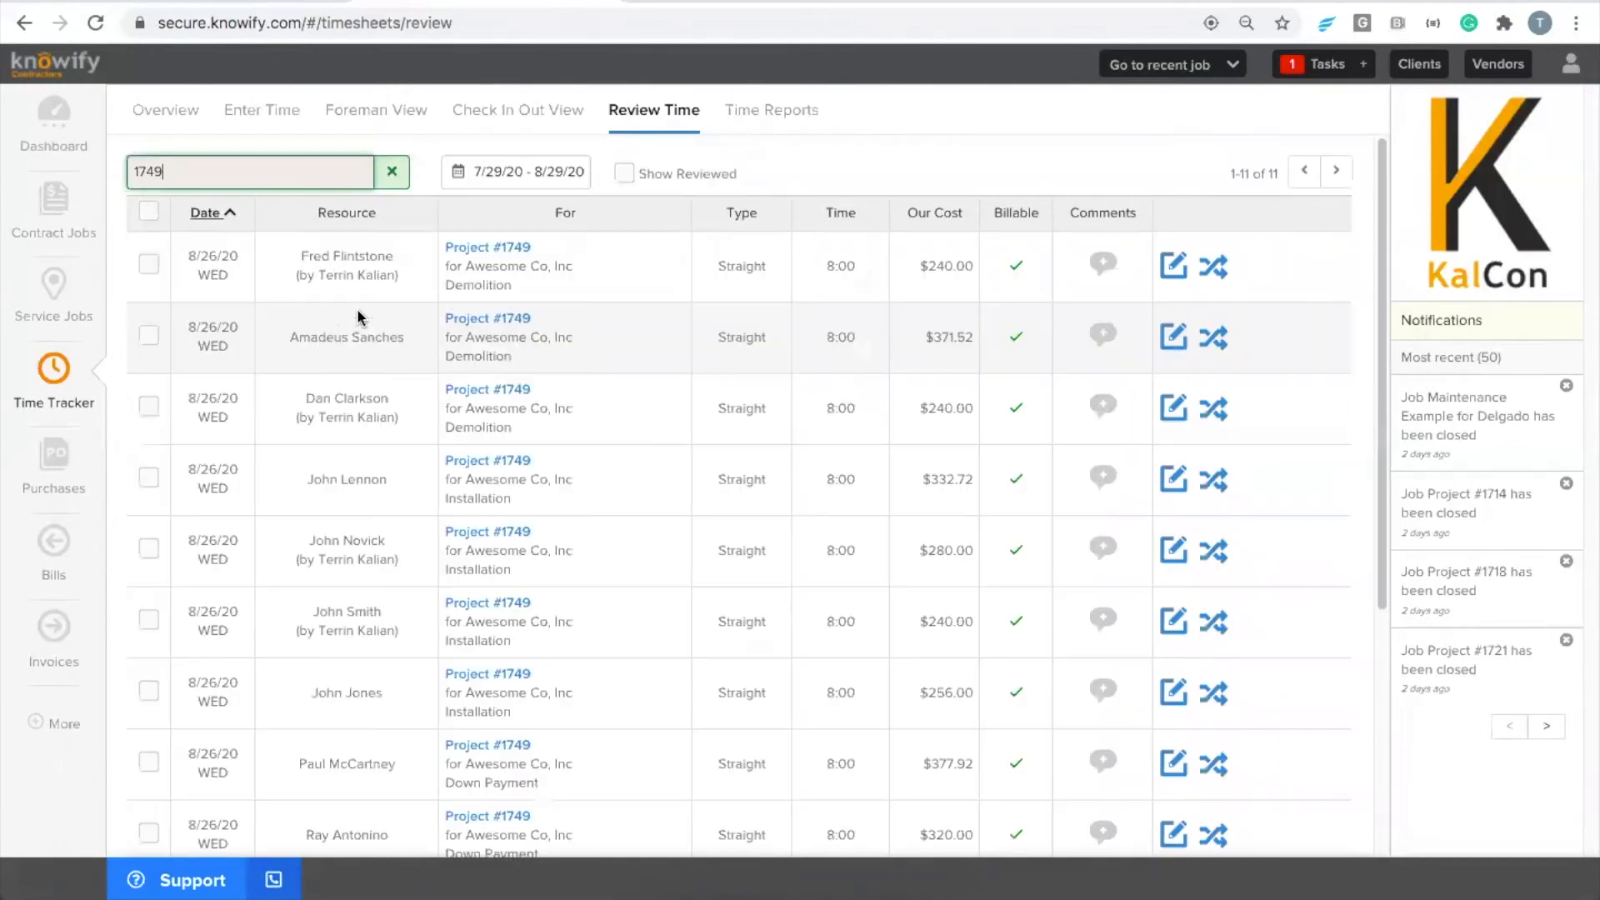
pyautogui.scroll(-5, 269, 288)
pyautogui.scroll(5, 208, 650)
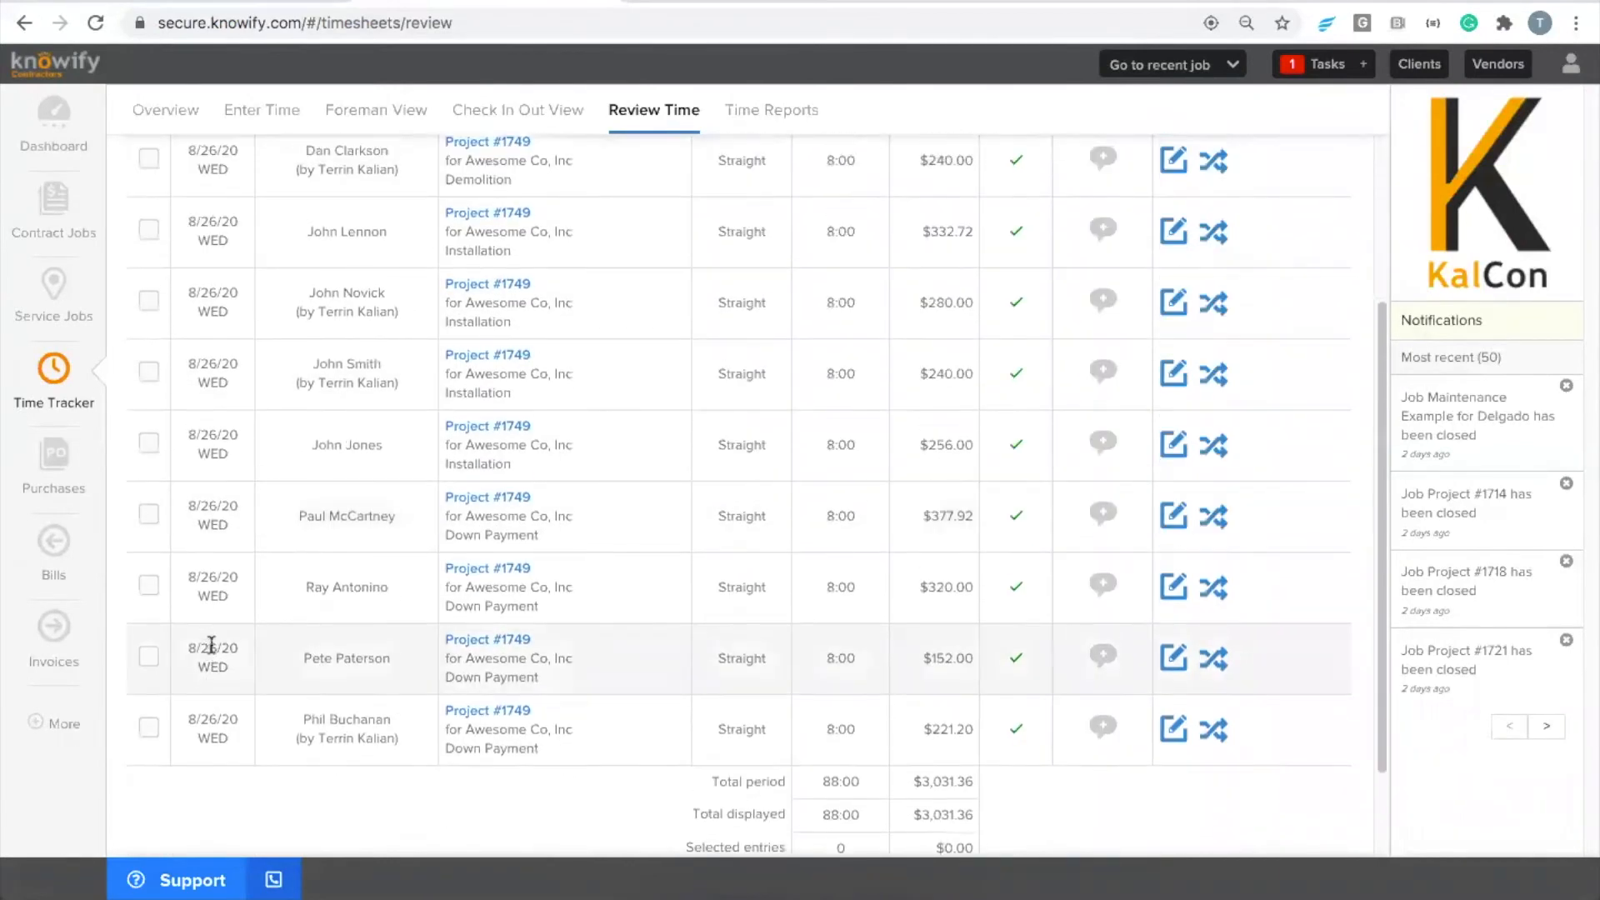
# - Approve all of the filtered Project #1749 time entries without adjustments, and clear the search
pyautogui.click(149, 210)
pyautogui.click(184, 170)
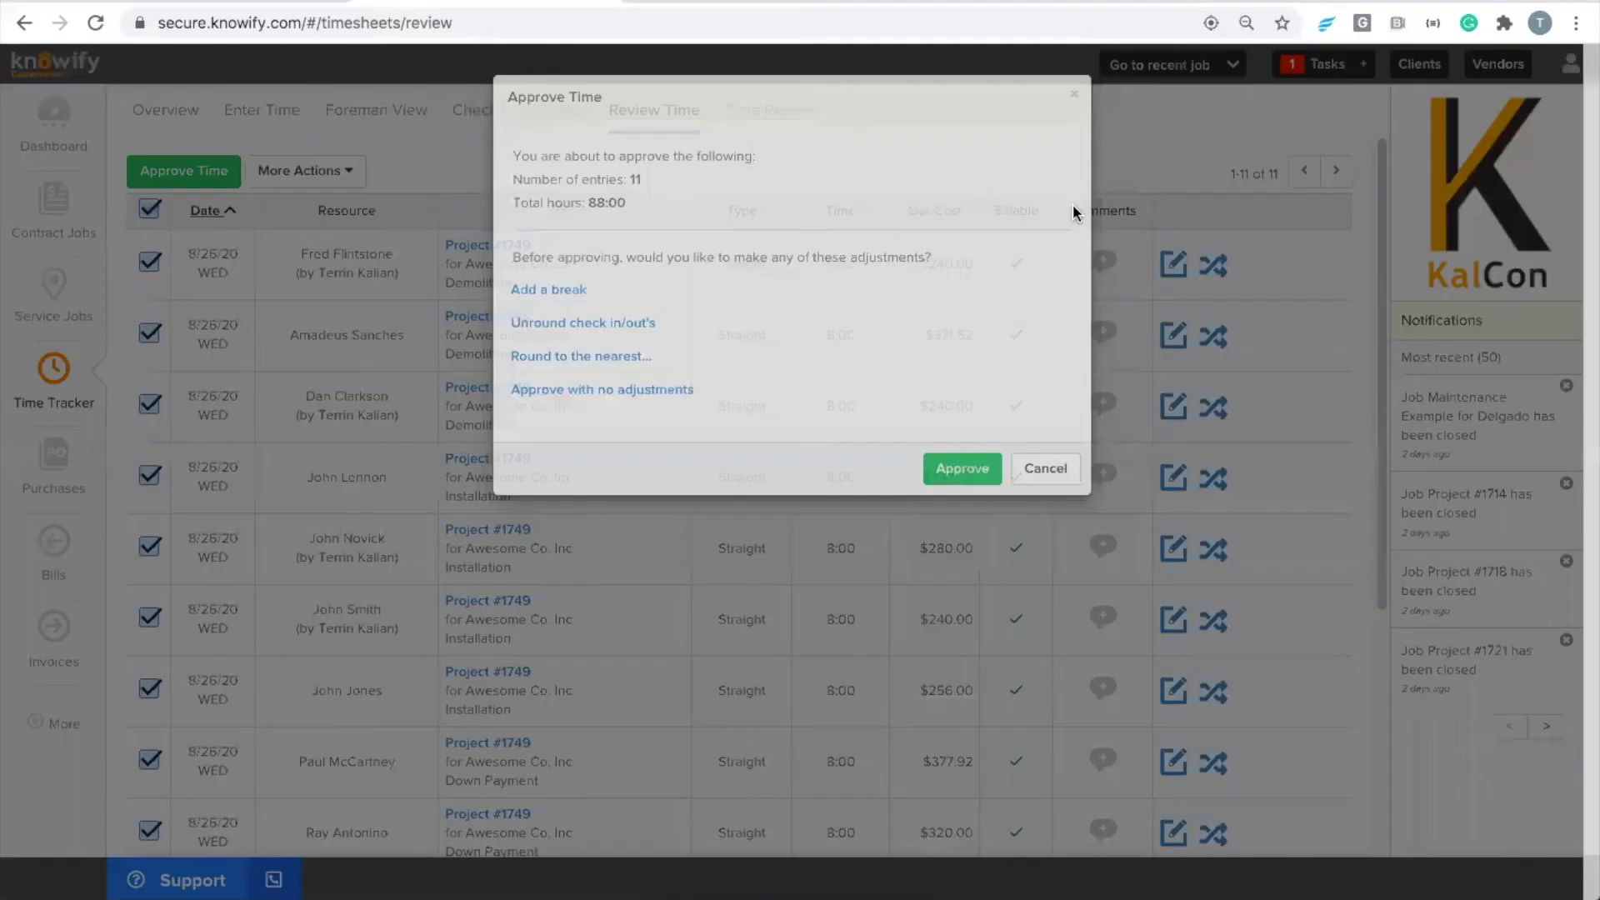
pyautogui.click(950, 469)
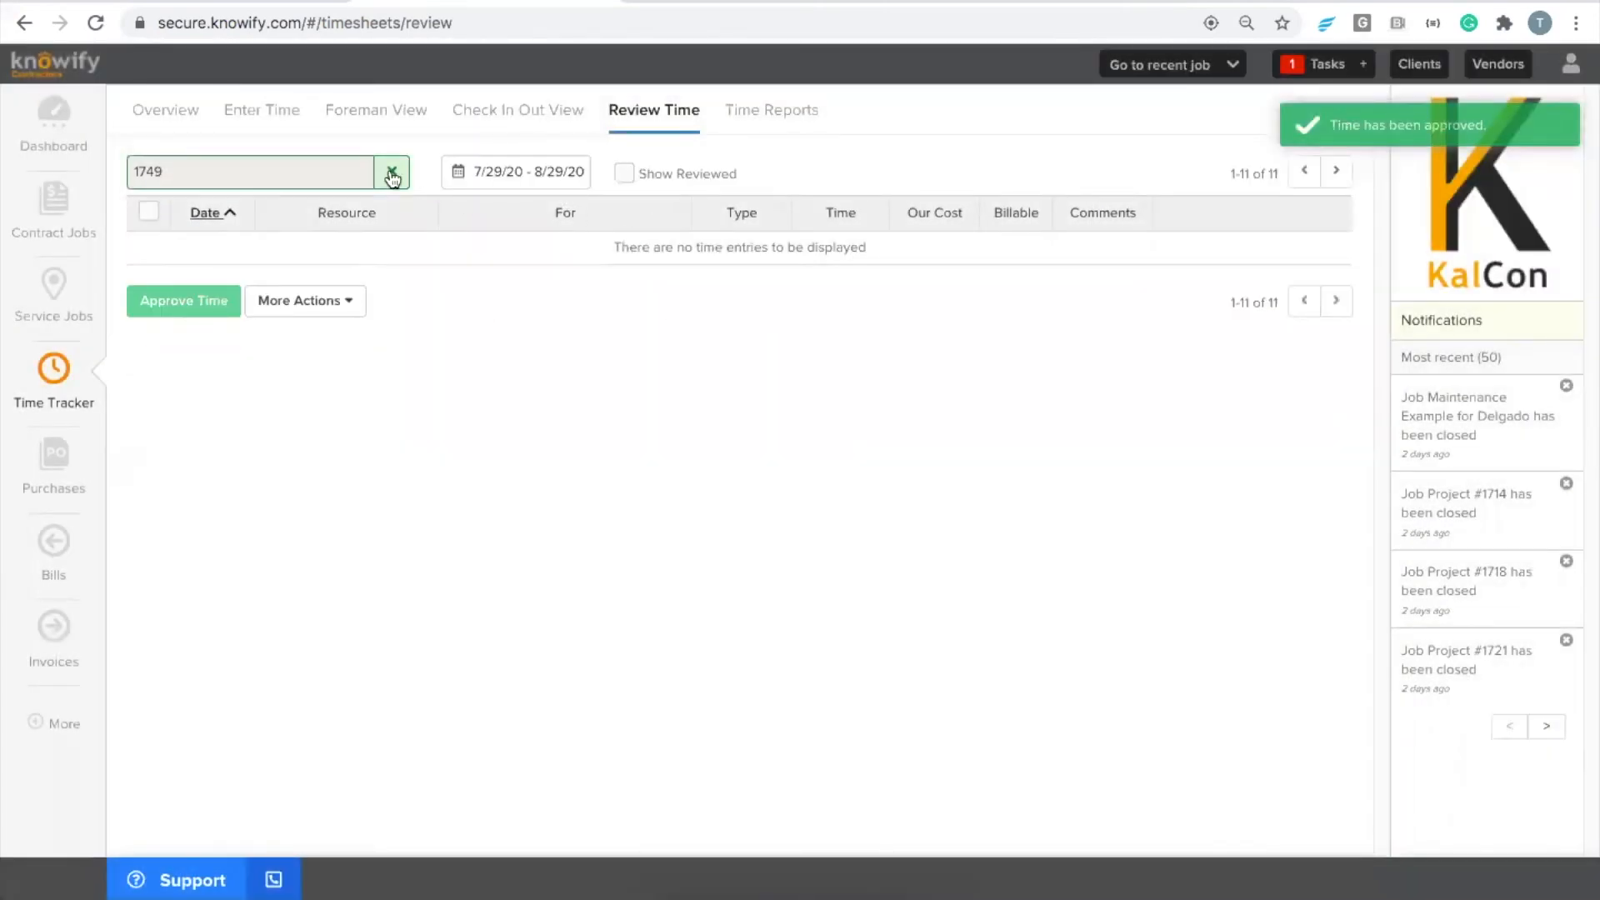
pyautogui.click(391, 171)
# - Open Project #1749's unbilled revenue from the contract jobs list and examine the origin, quantity and price of its pending billable items
pyautogui.click(63, 205)
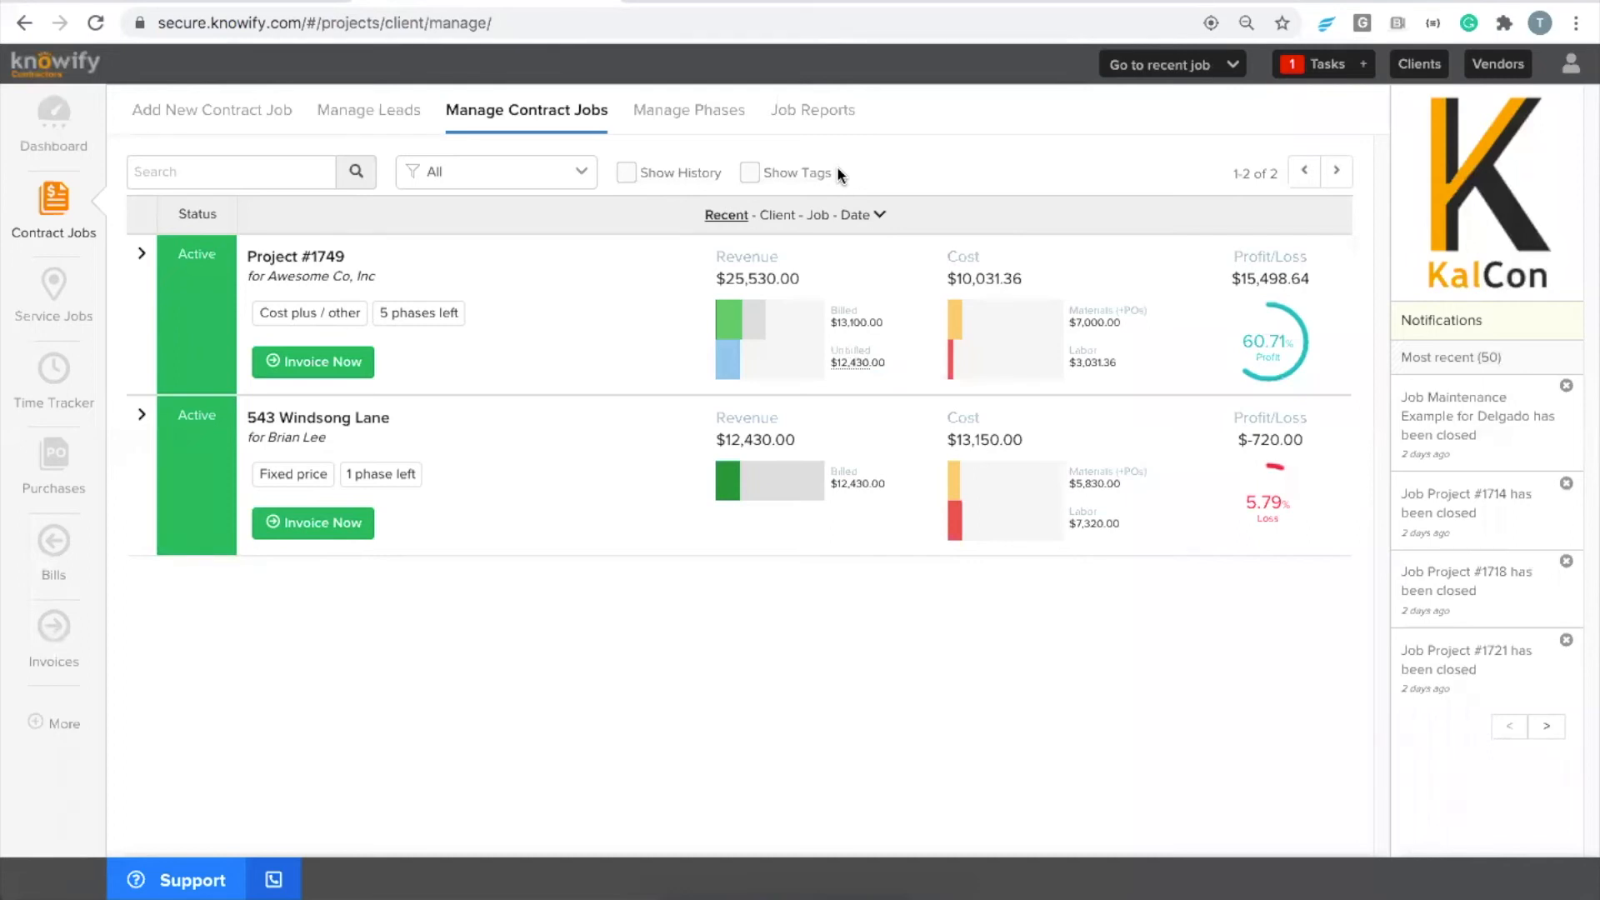
pyautogui.moveTo(837, 371)
pyautogui.click(857, 375)
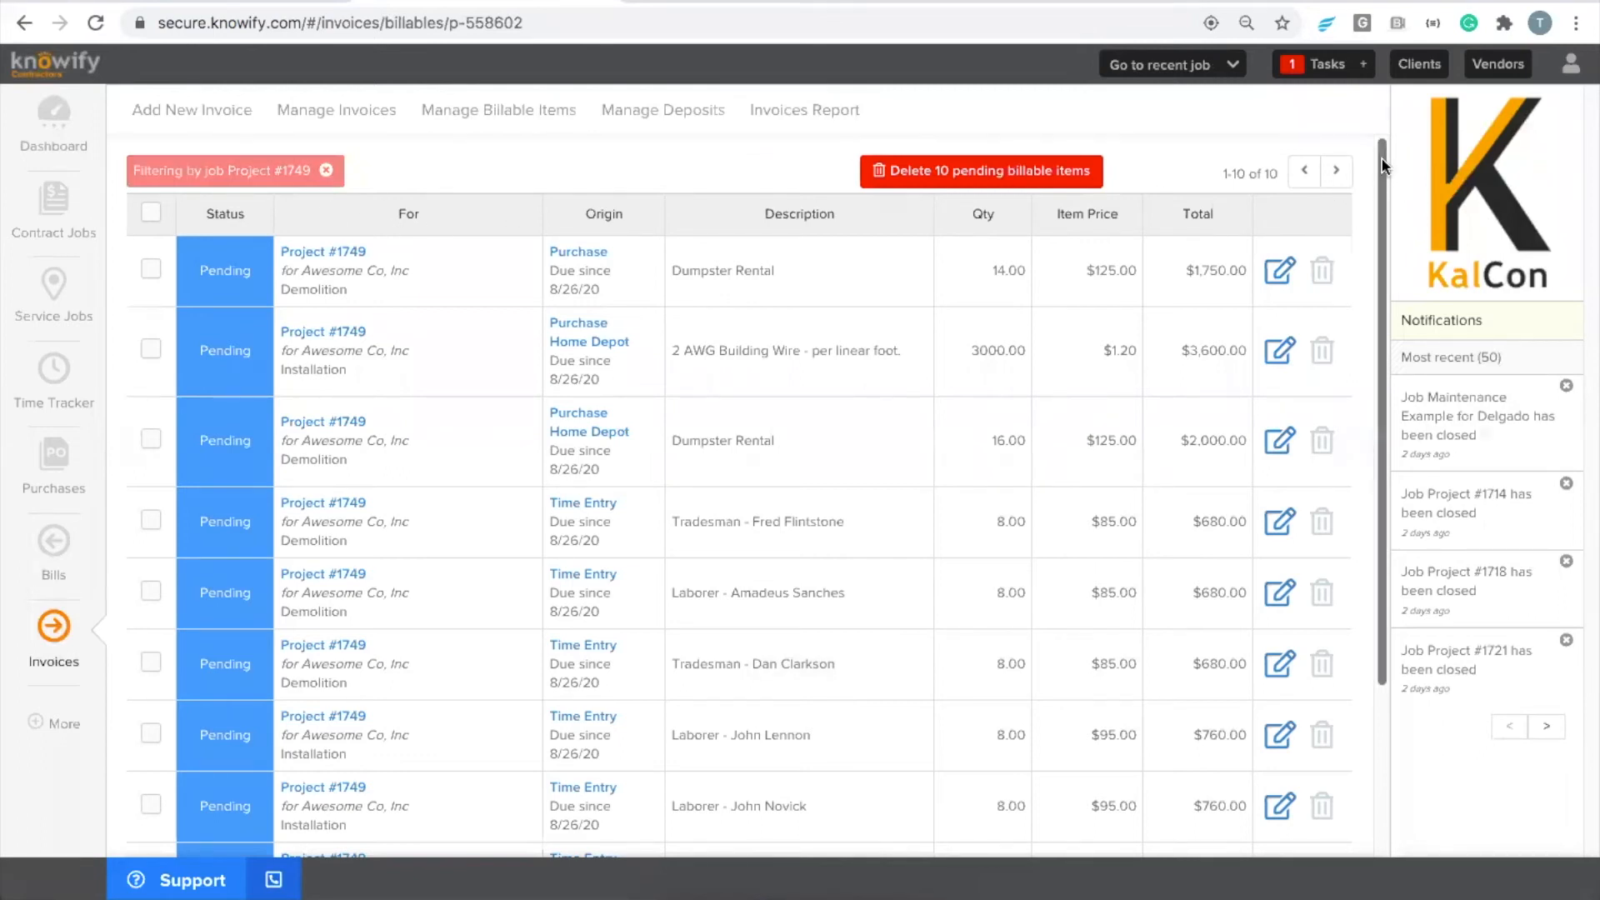
pyautogui.moveTo(1384, 167); pyautogui.dragTo(1367, 327)
pyautogui.moveTo(866, 575); pyautogui.dragTo(875, 740)
pyautogui.click(1018, 710)
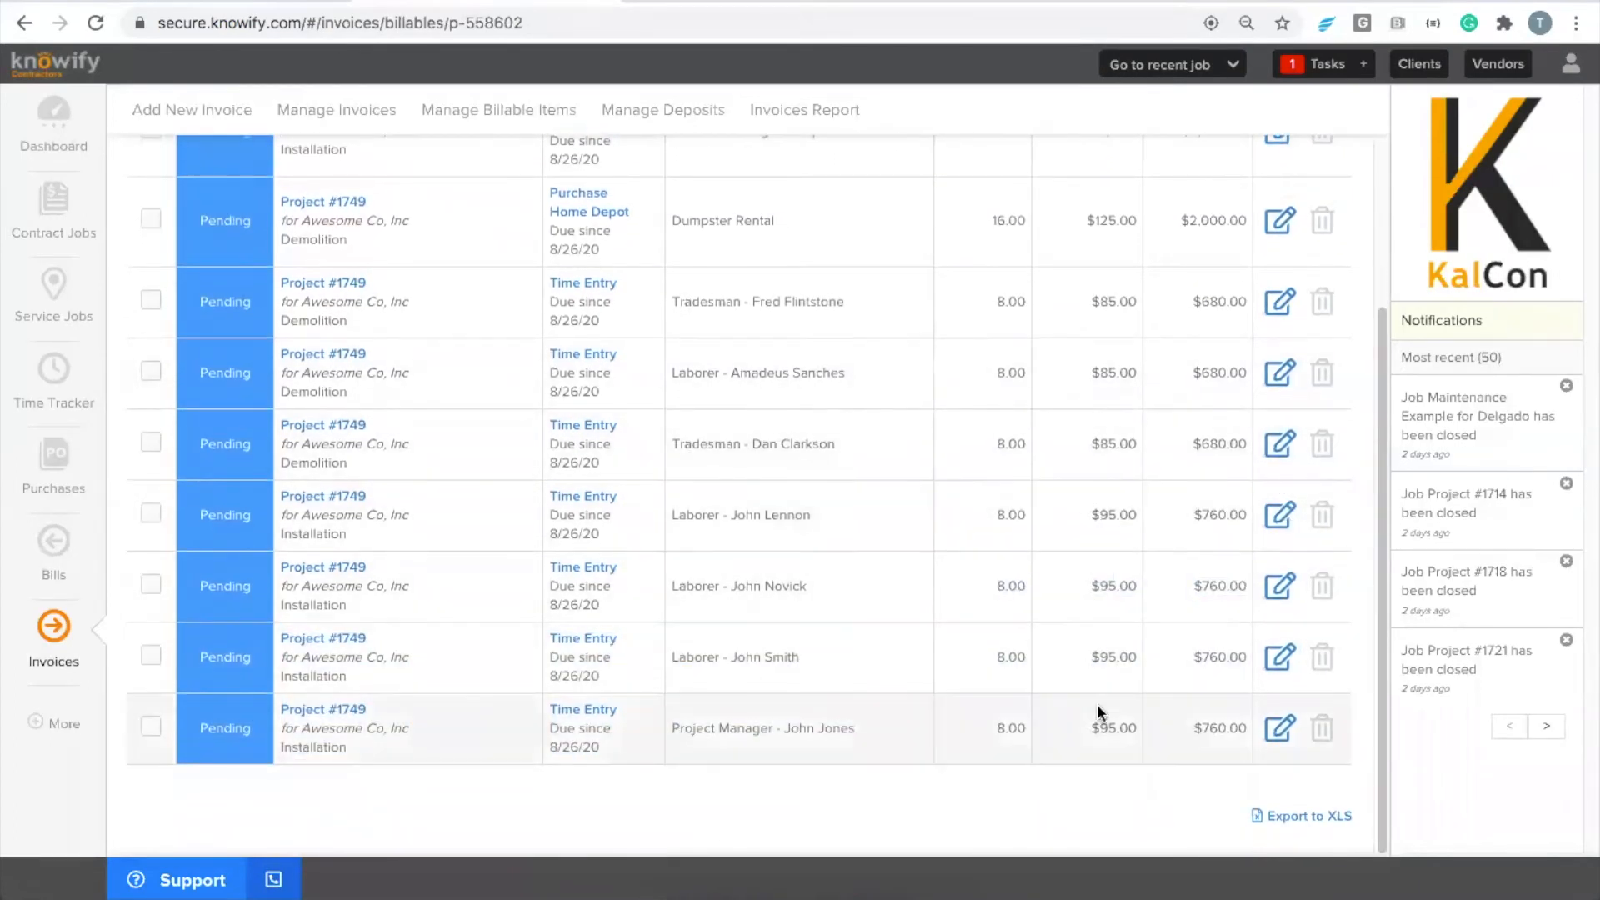
pyautogui.scroll(1, 1196, 662)
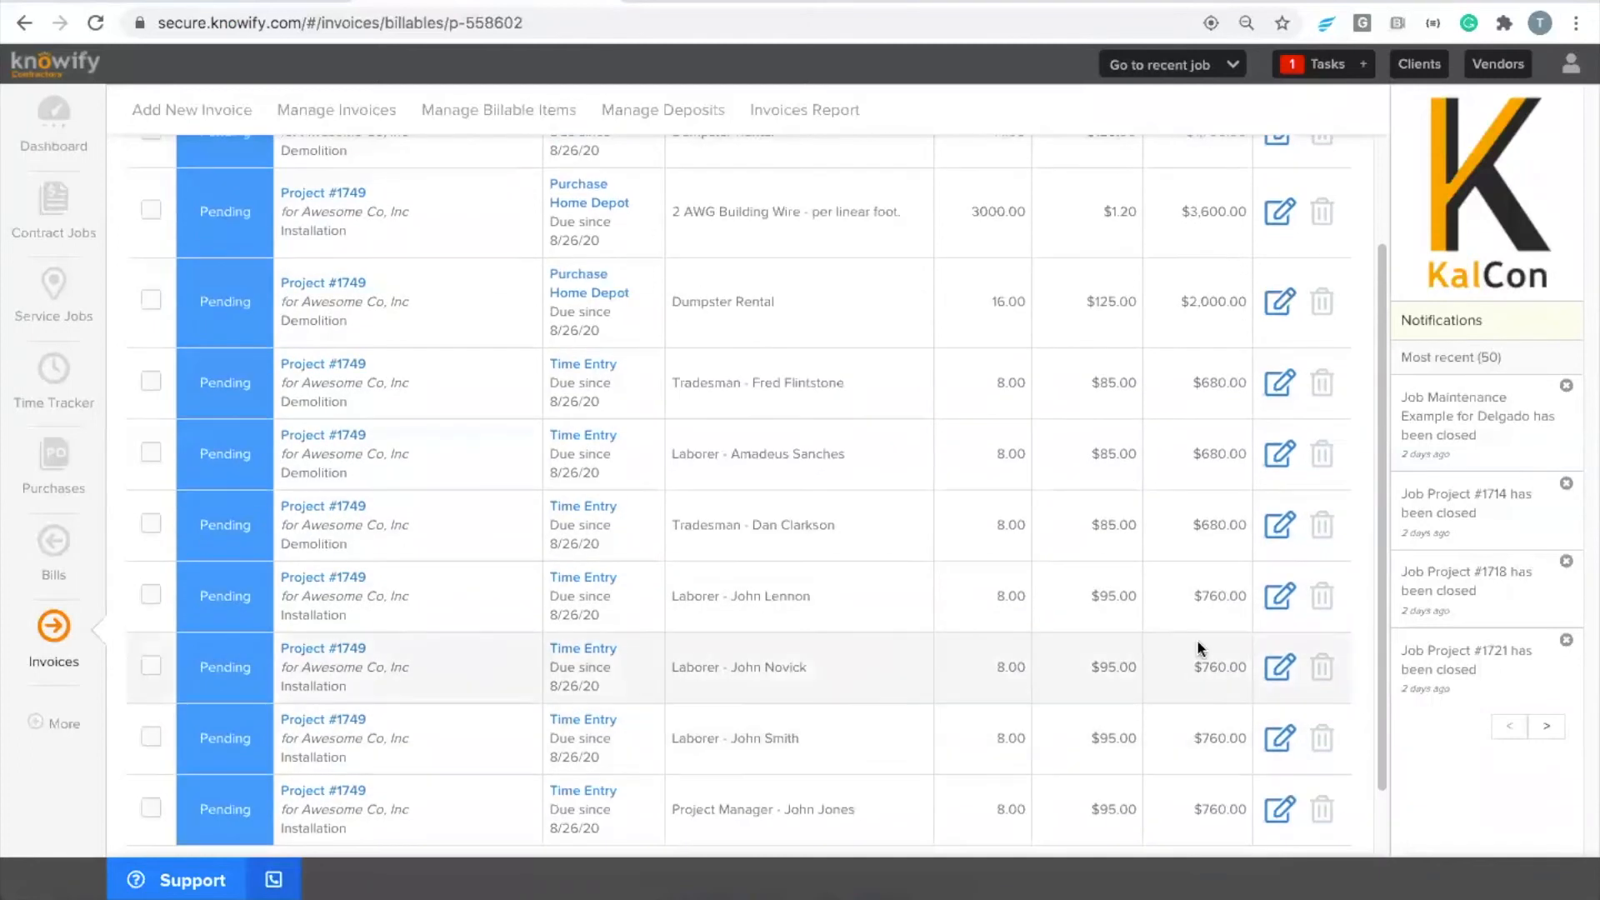
pyautogui.scroll(2, 1198, 455)
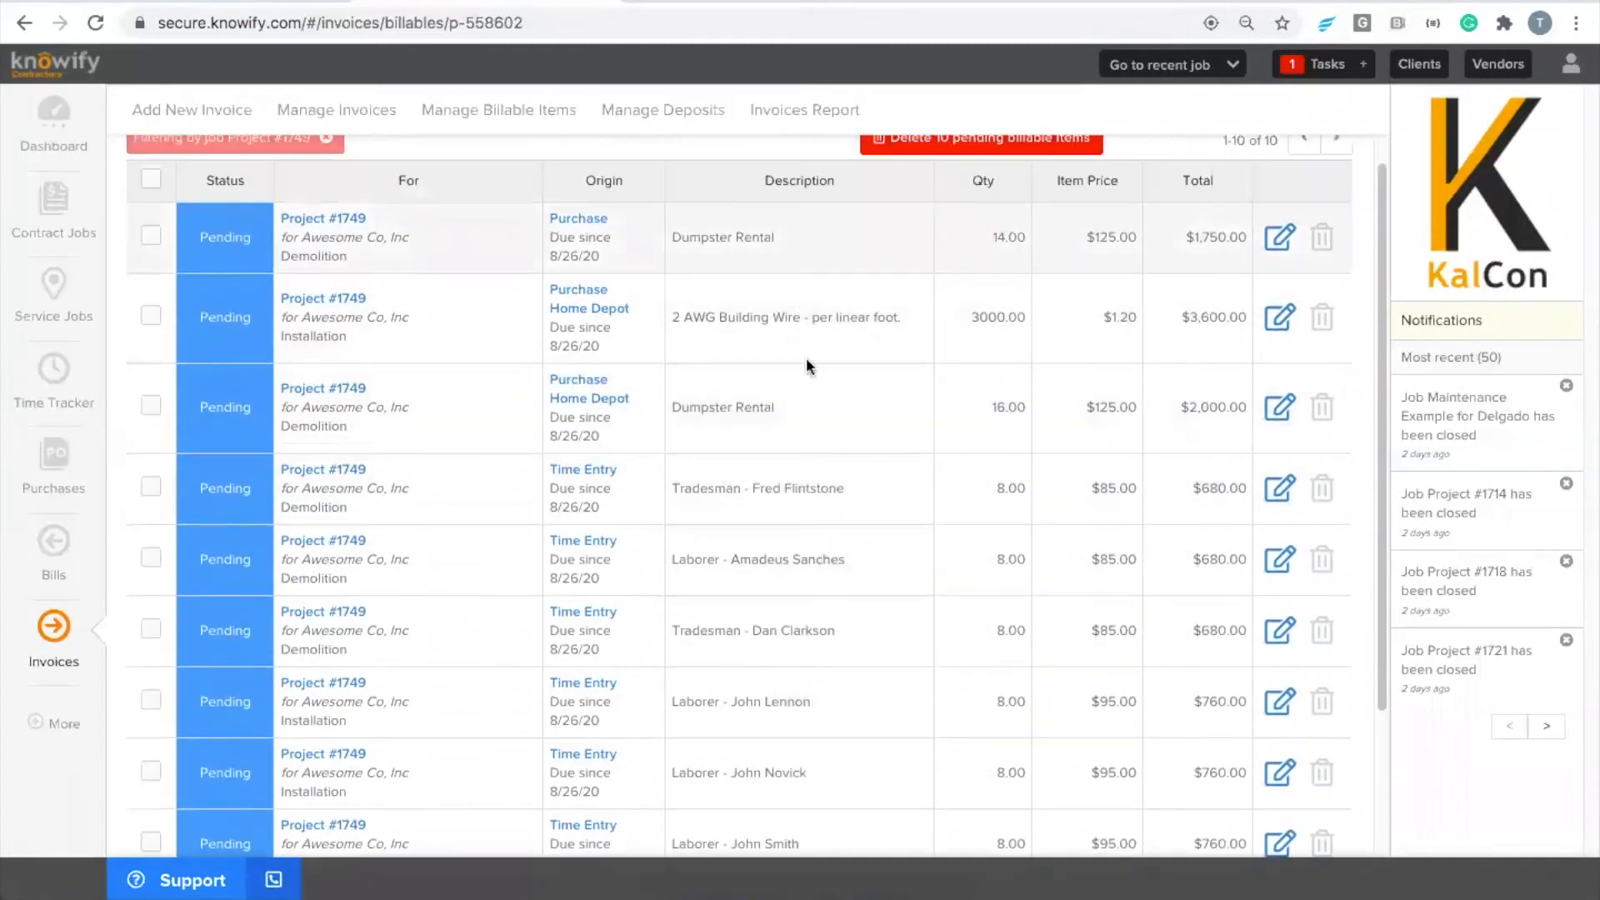
pyautogui.scroll(1, 1070, 443)
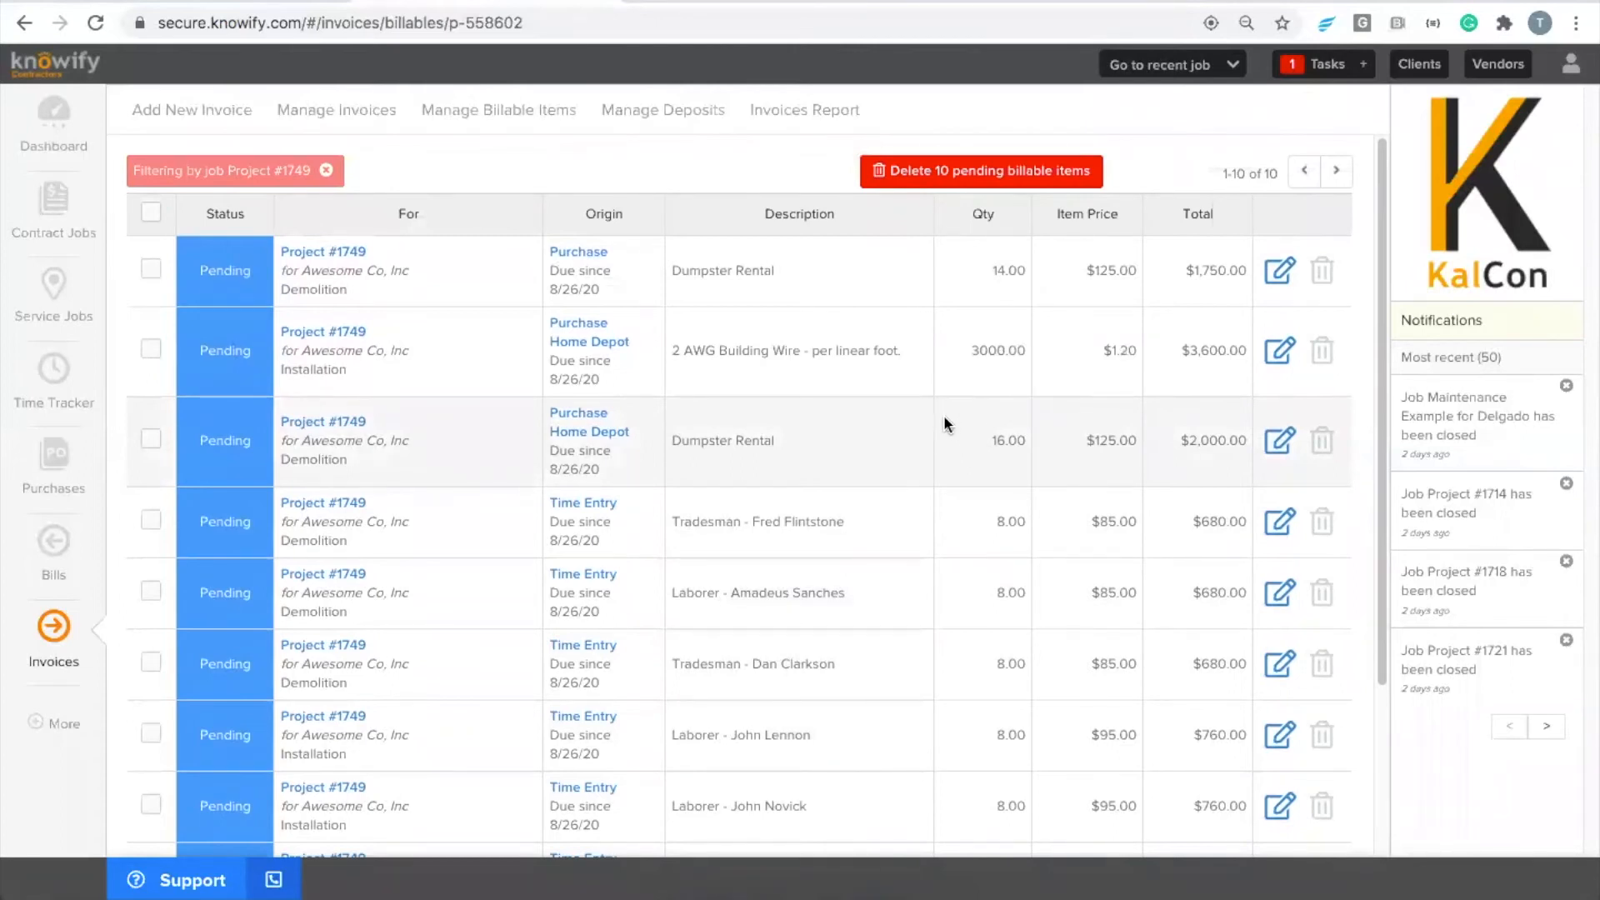
pyautogui.click(151, 269)
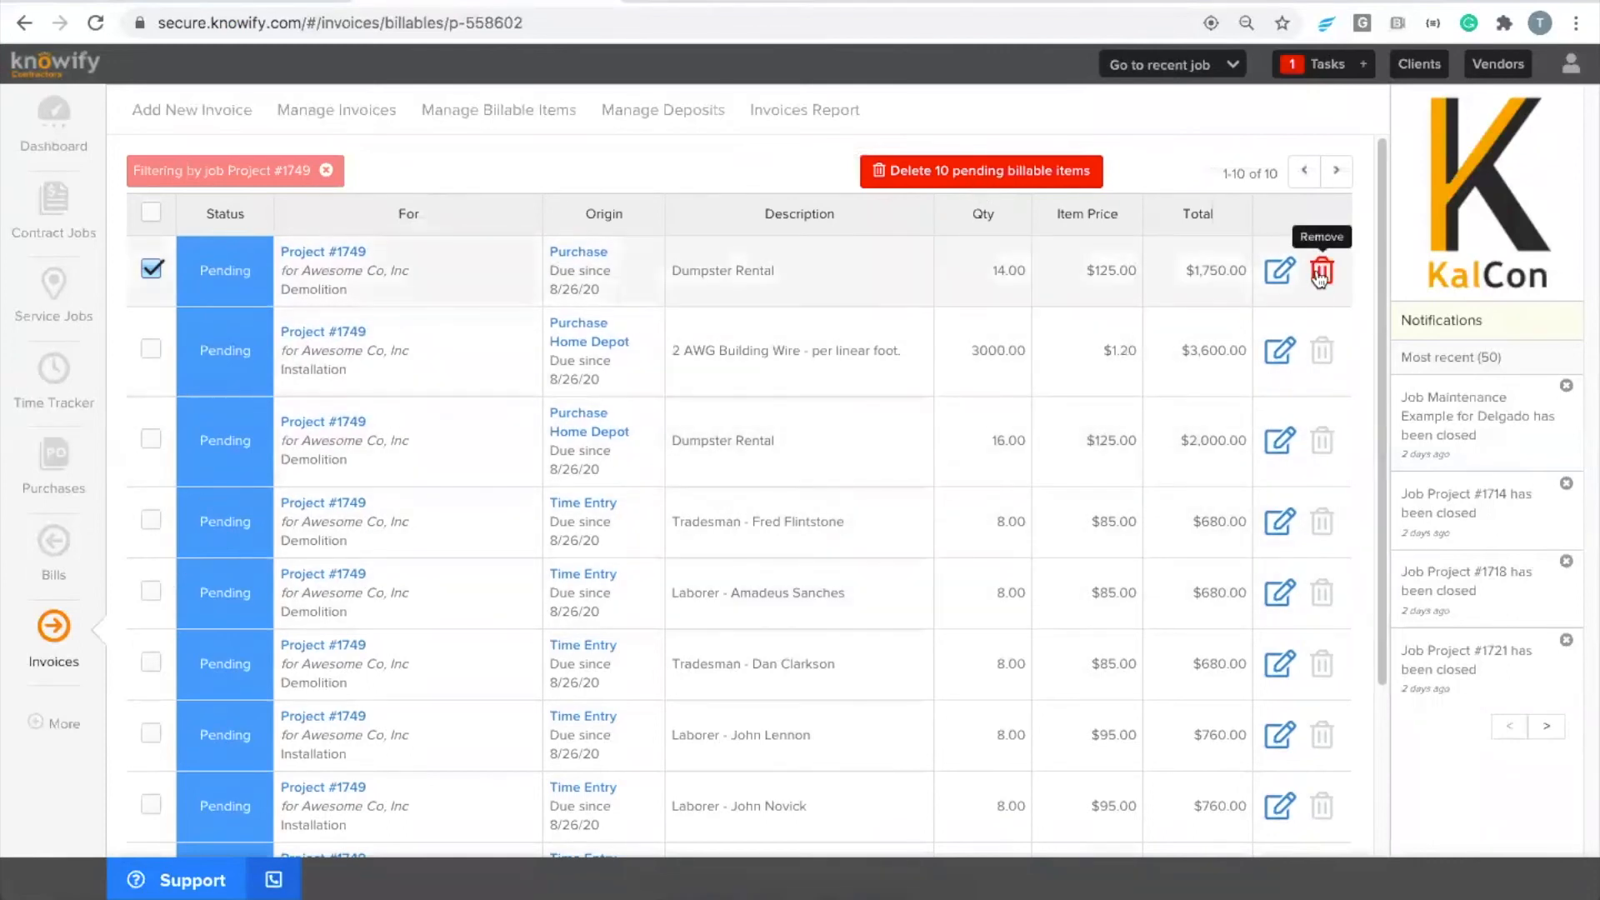
pyautogui.click(151, 269)
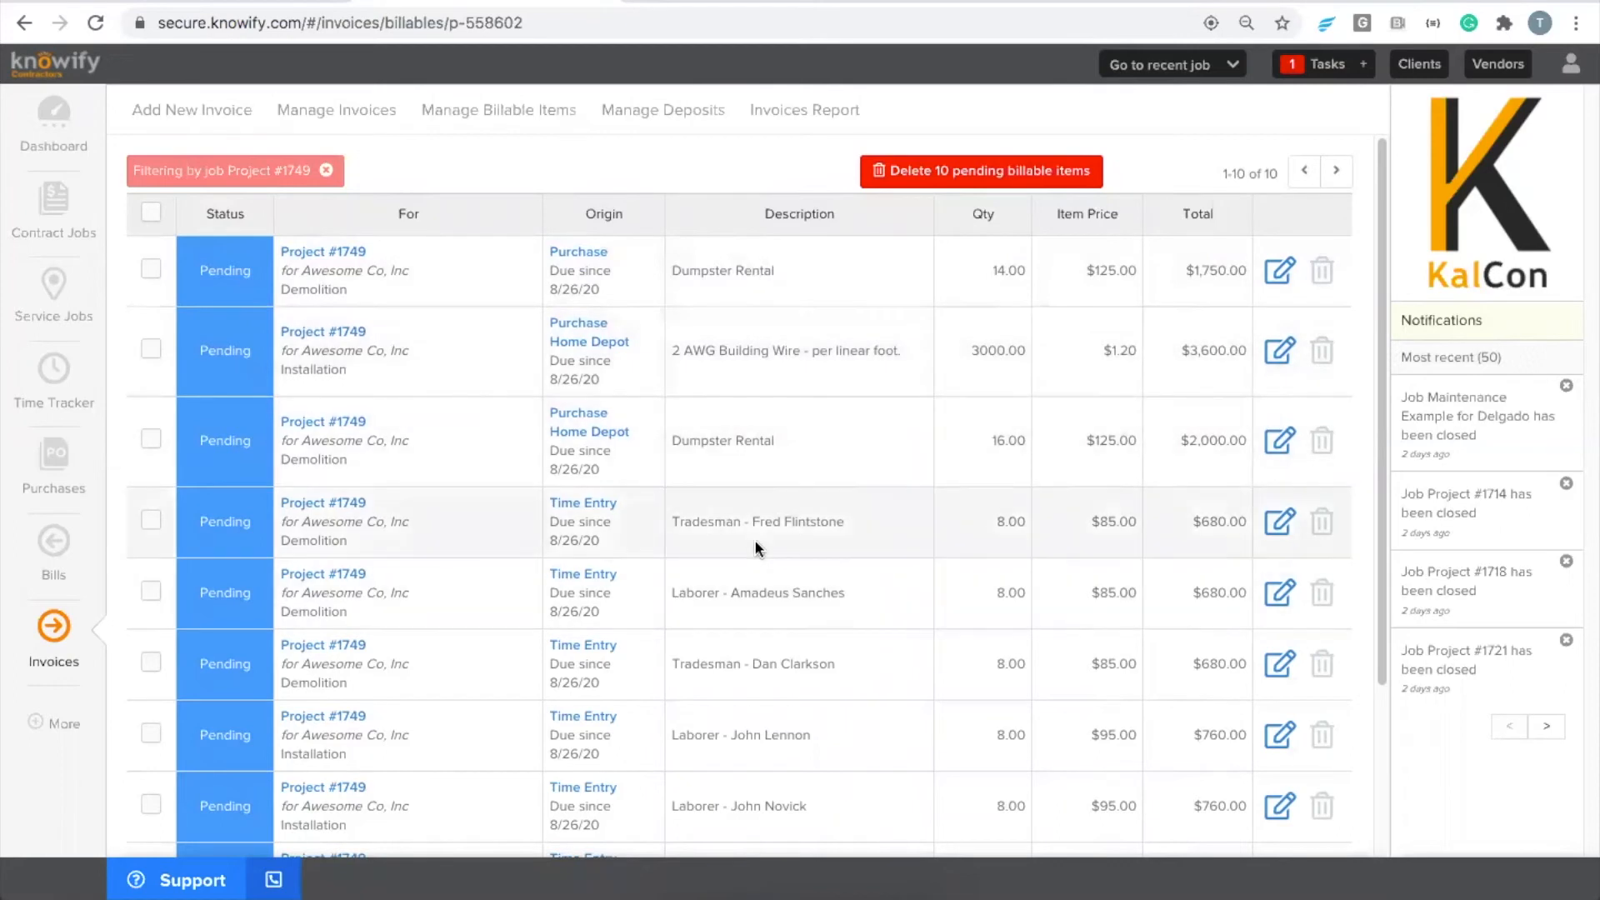
# - Create an invoice for Project #1749 with the current month, 8/1/20 - 8/31/20, as its billing period, and review its line items
pyautogui.click(65, 226)
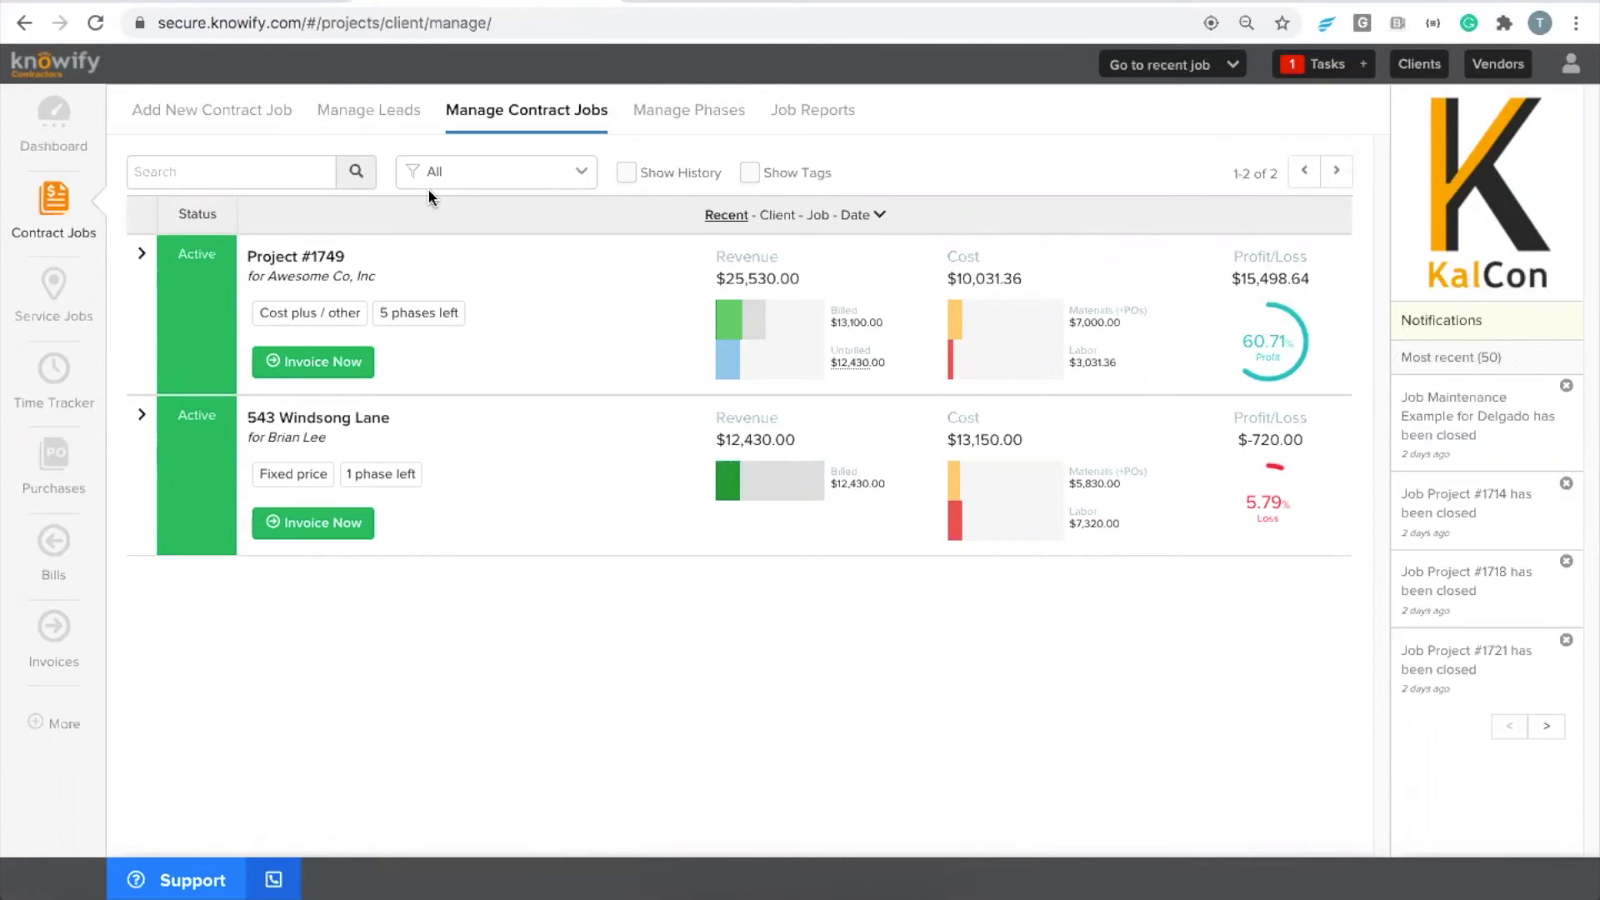
pyautogui.click(312, 366)
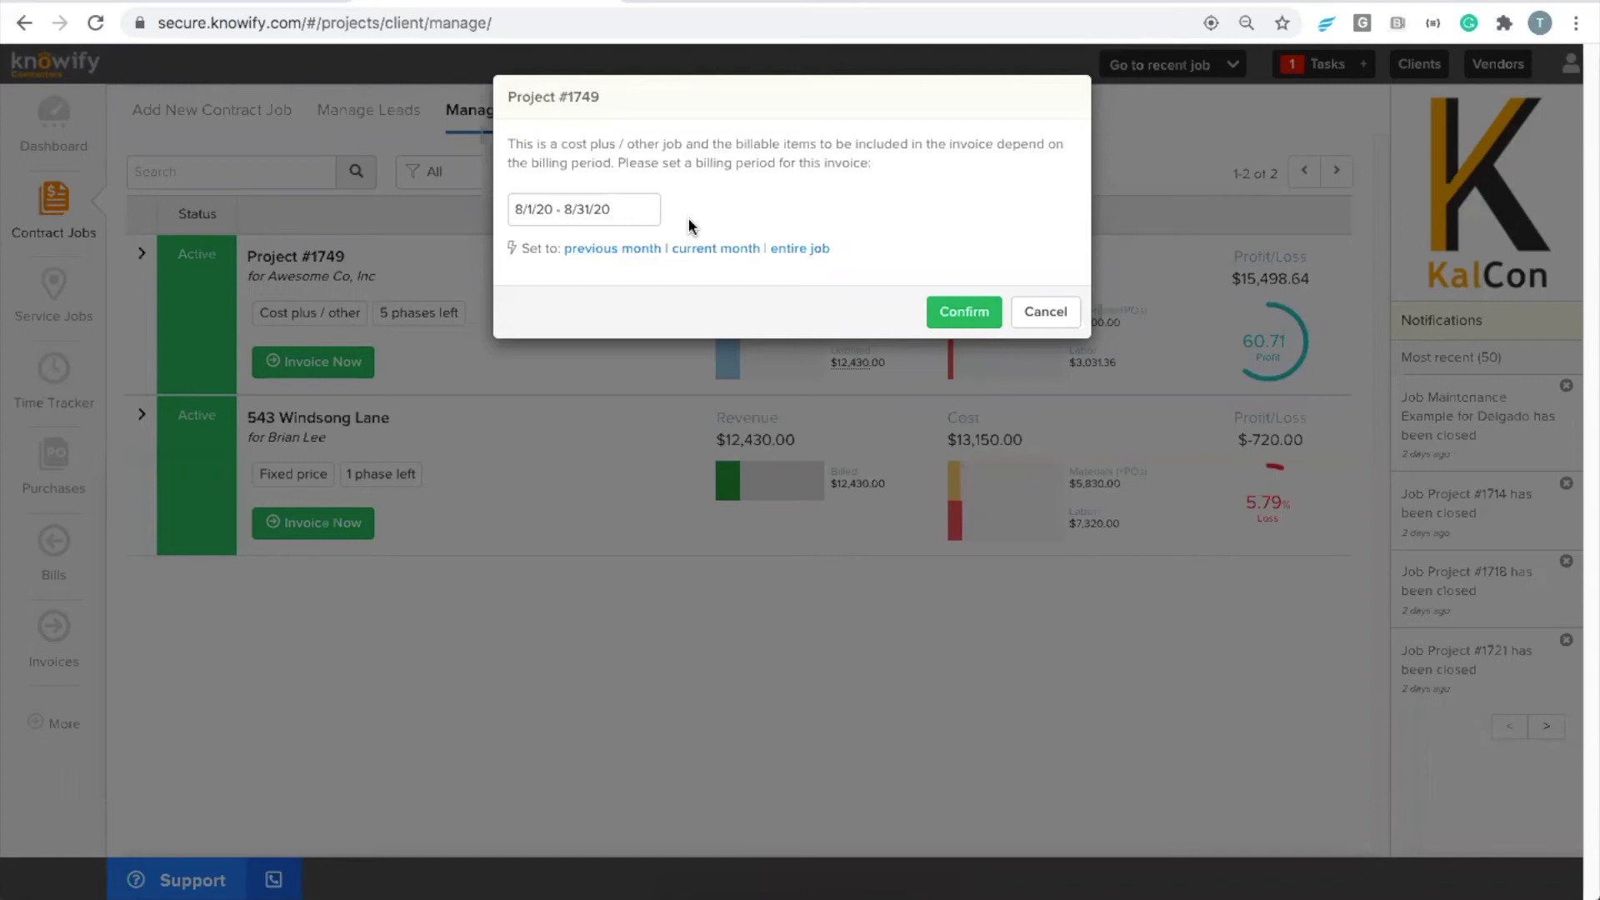
pyautogui.click(608, 250)
pyautogui.click(712, 250)
pyautogui.click(955, 317)
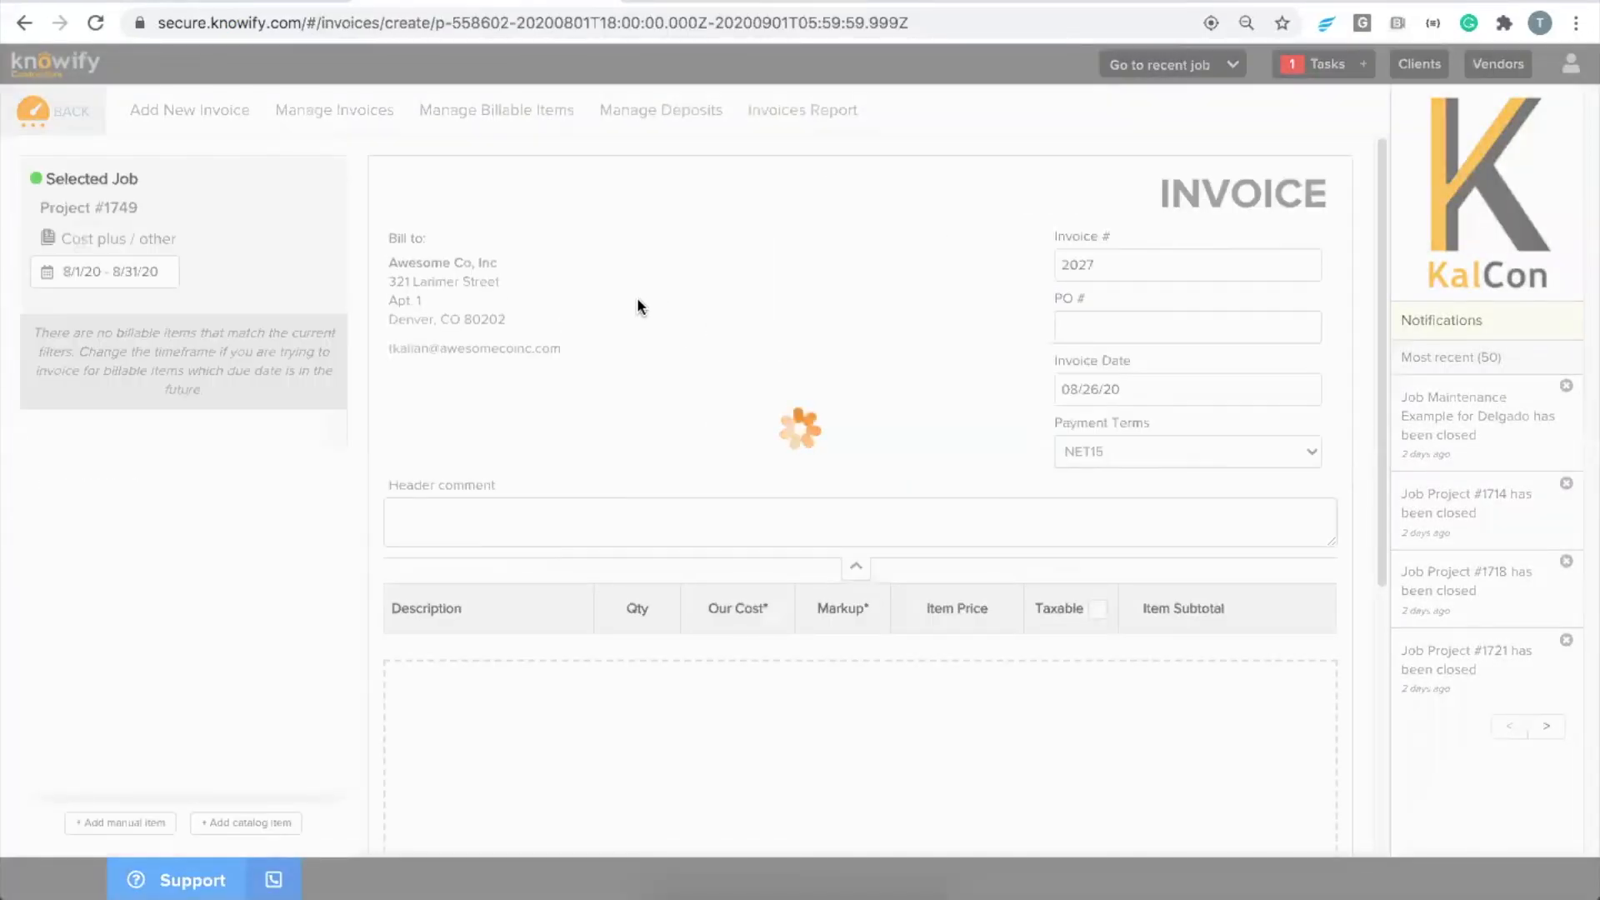
pyautogui.scroll(-3, 638, 526)
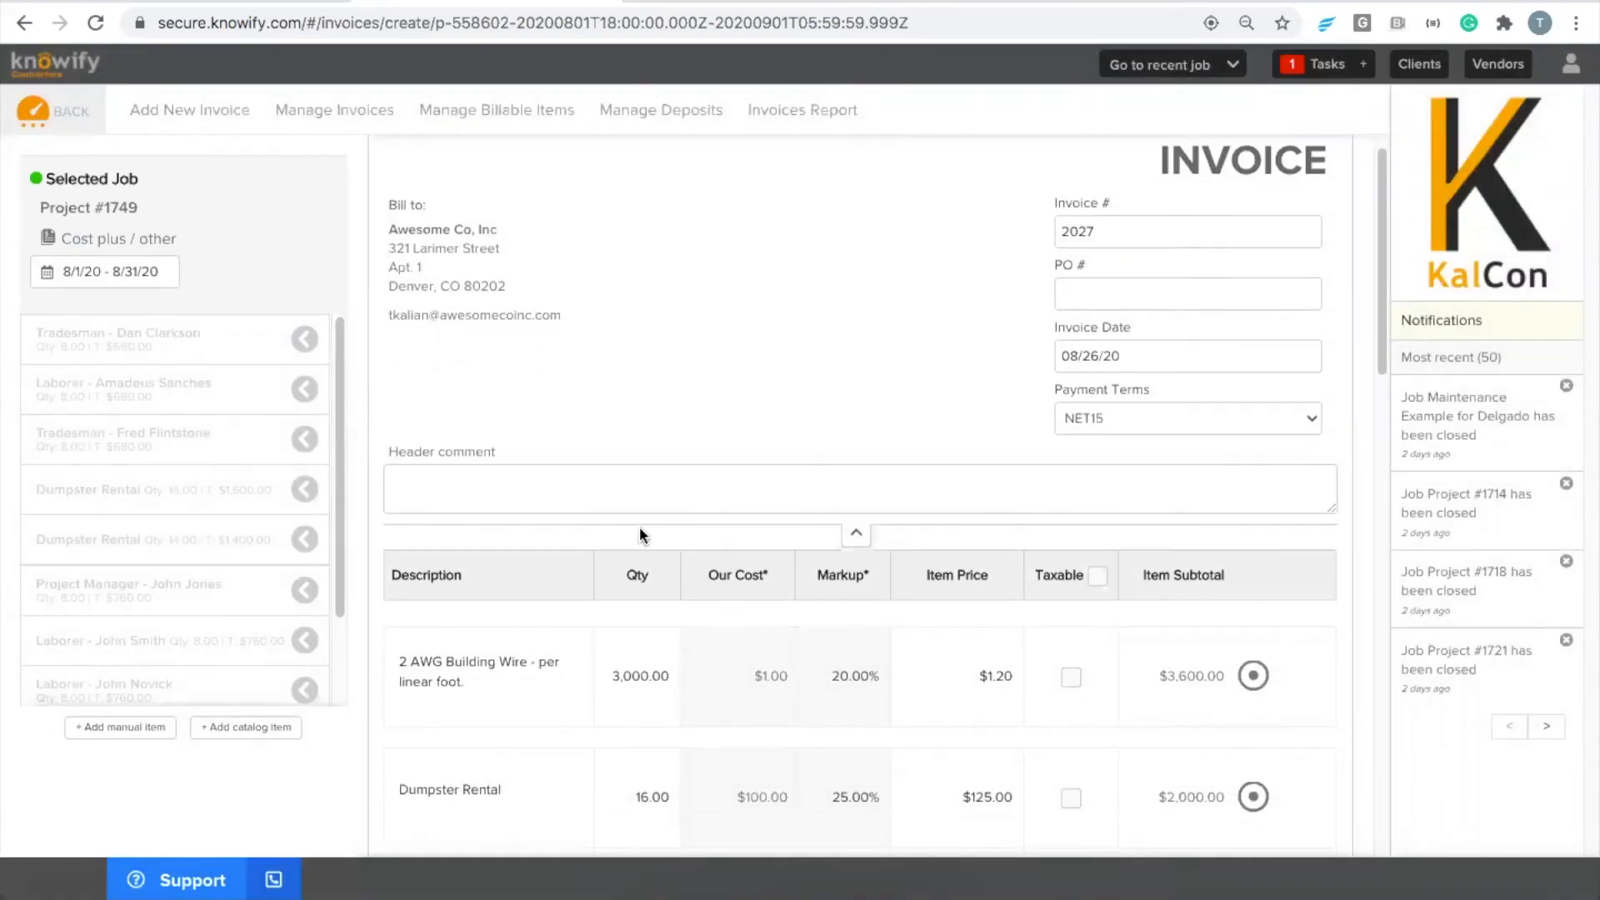
pyautogui.scroll(-2, 630, 498)
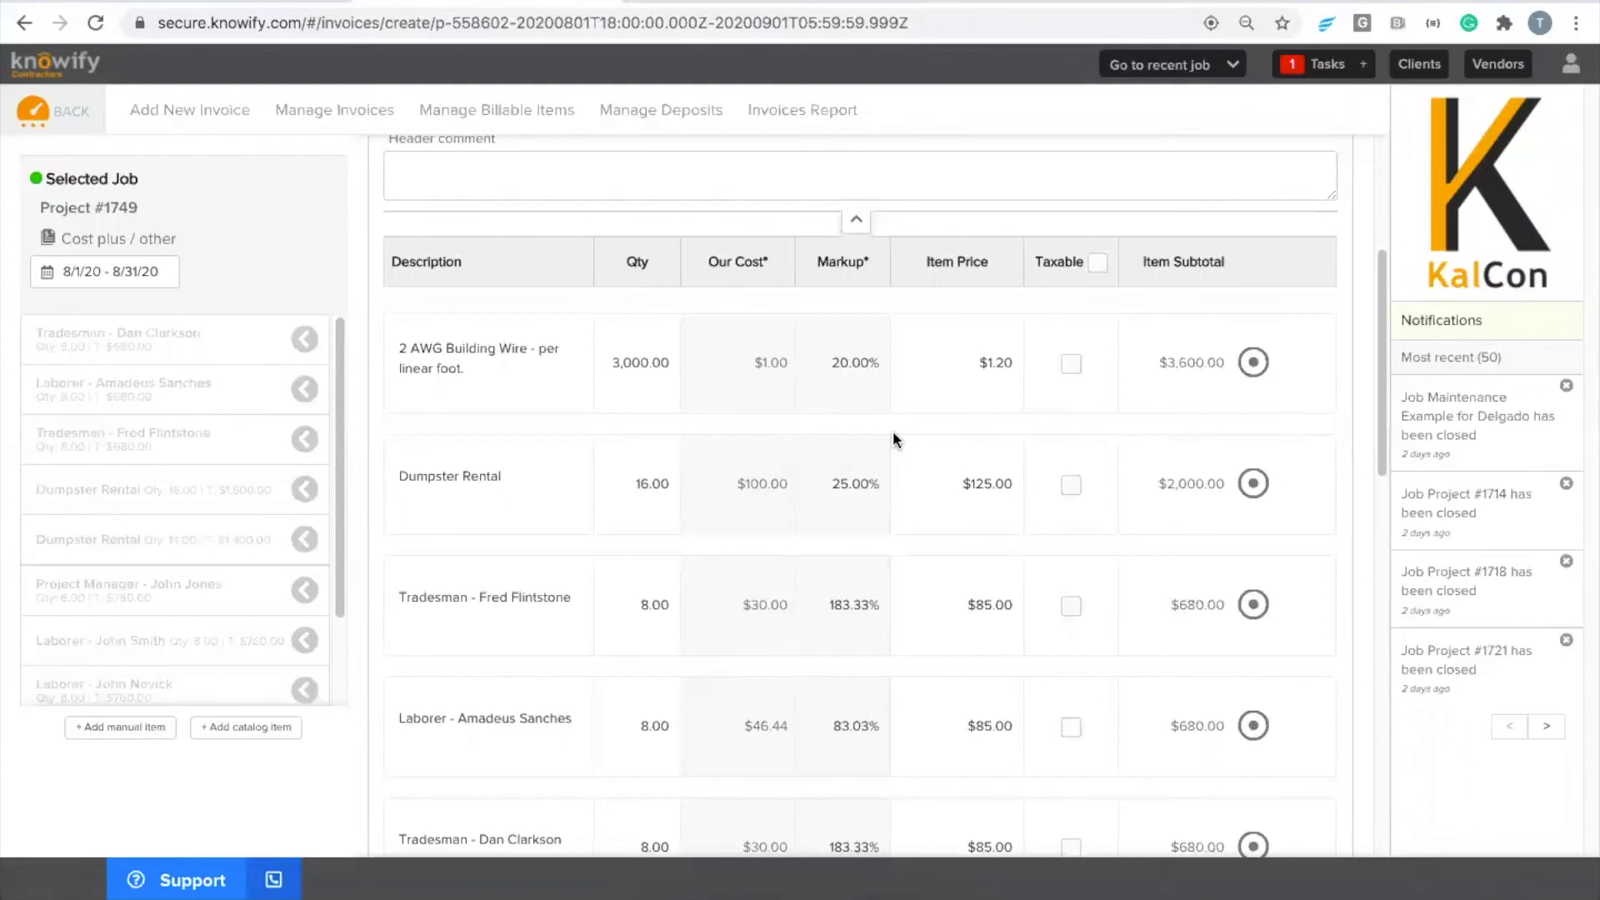
# - Adjust the invoice's time entry information to leave out the employee name and include the employee role and time entry date
pyautogui.scroll(-3, 890, 486)
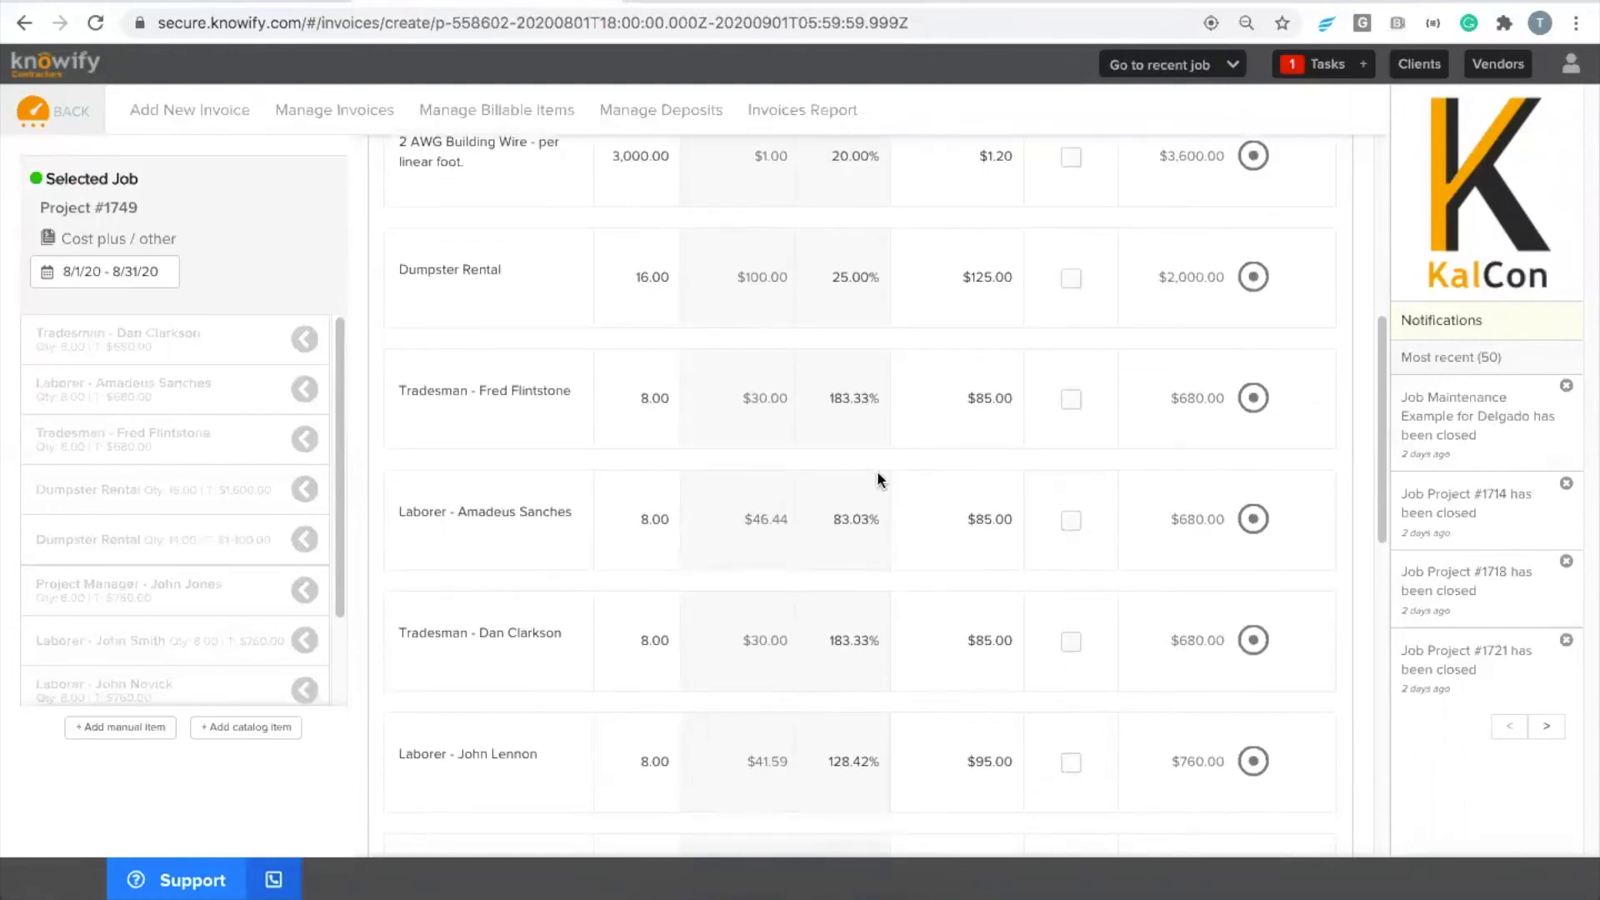
pyautogui.scroll(-1, 876, 470)
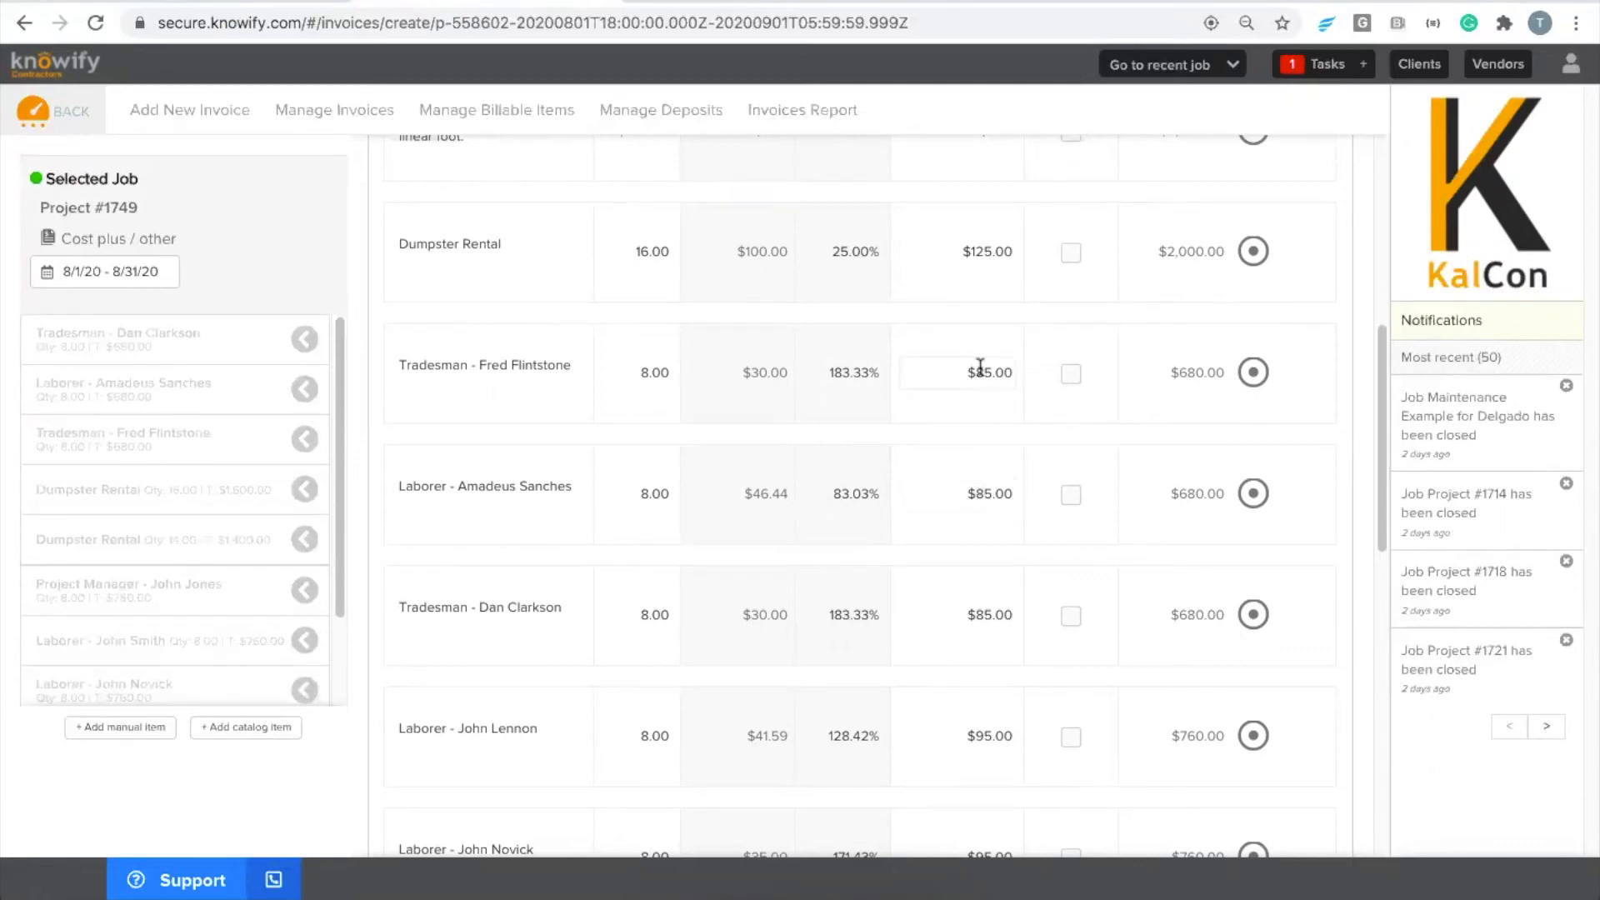
pyautogui.scroll(-2, 935, 583)
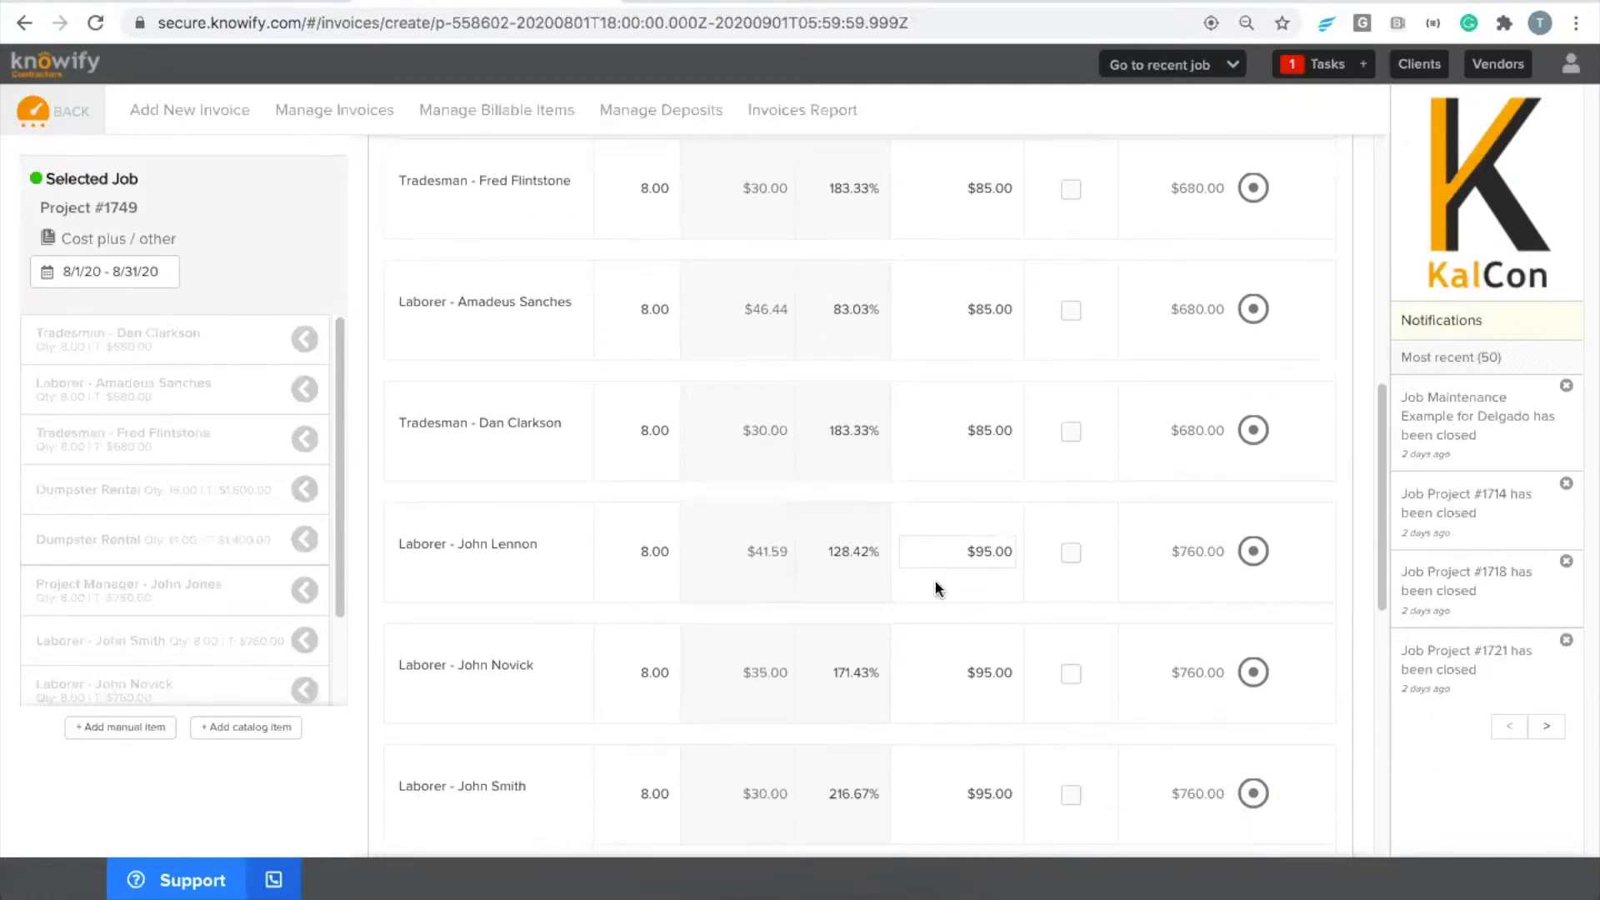
pyautogui.scroll(-2, 971, 750)
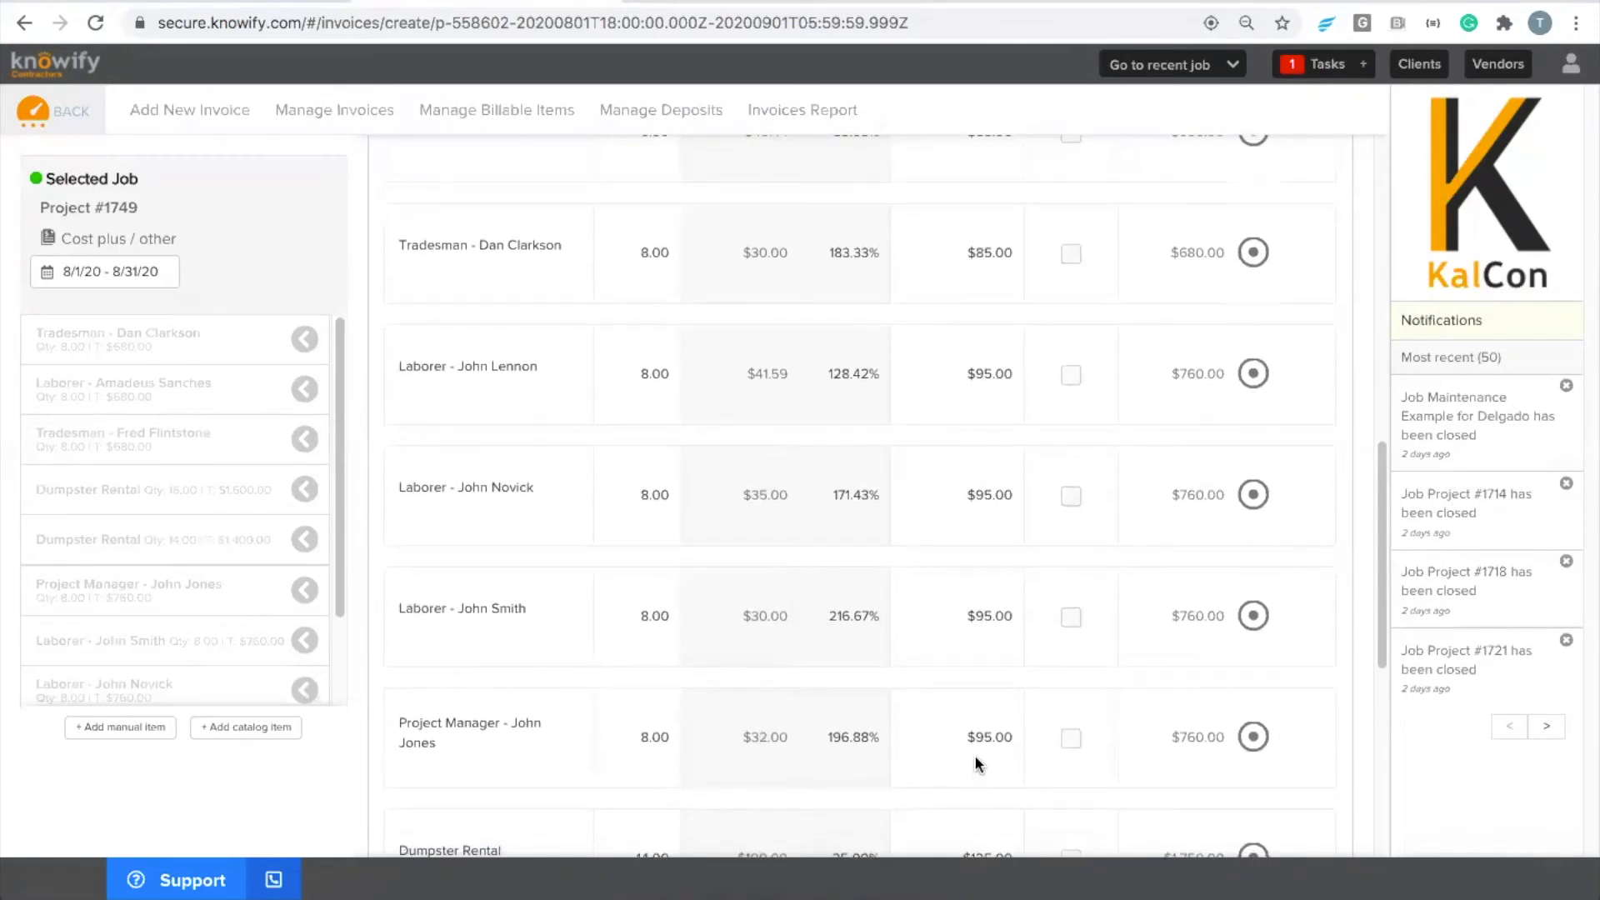
pyautogui.scroll(-2, 971, 754)
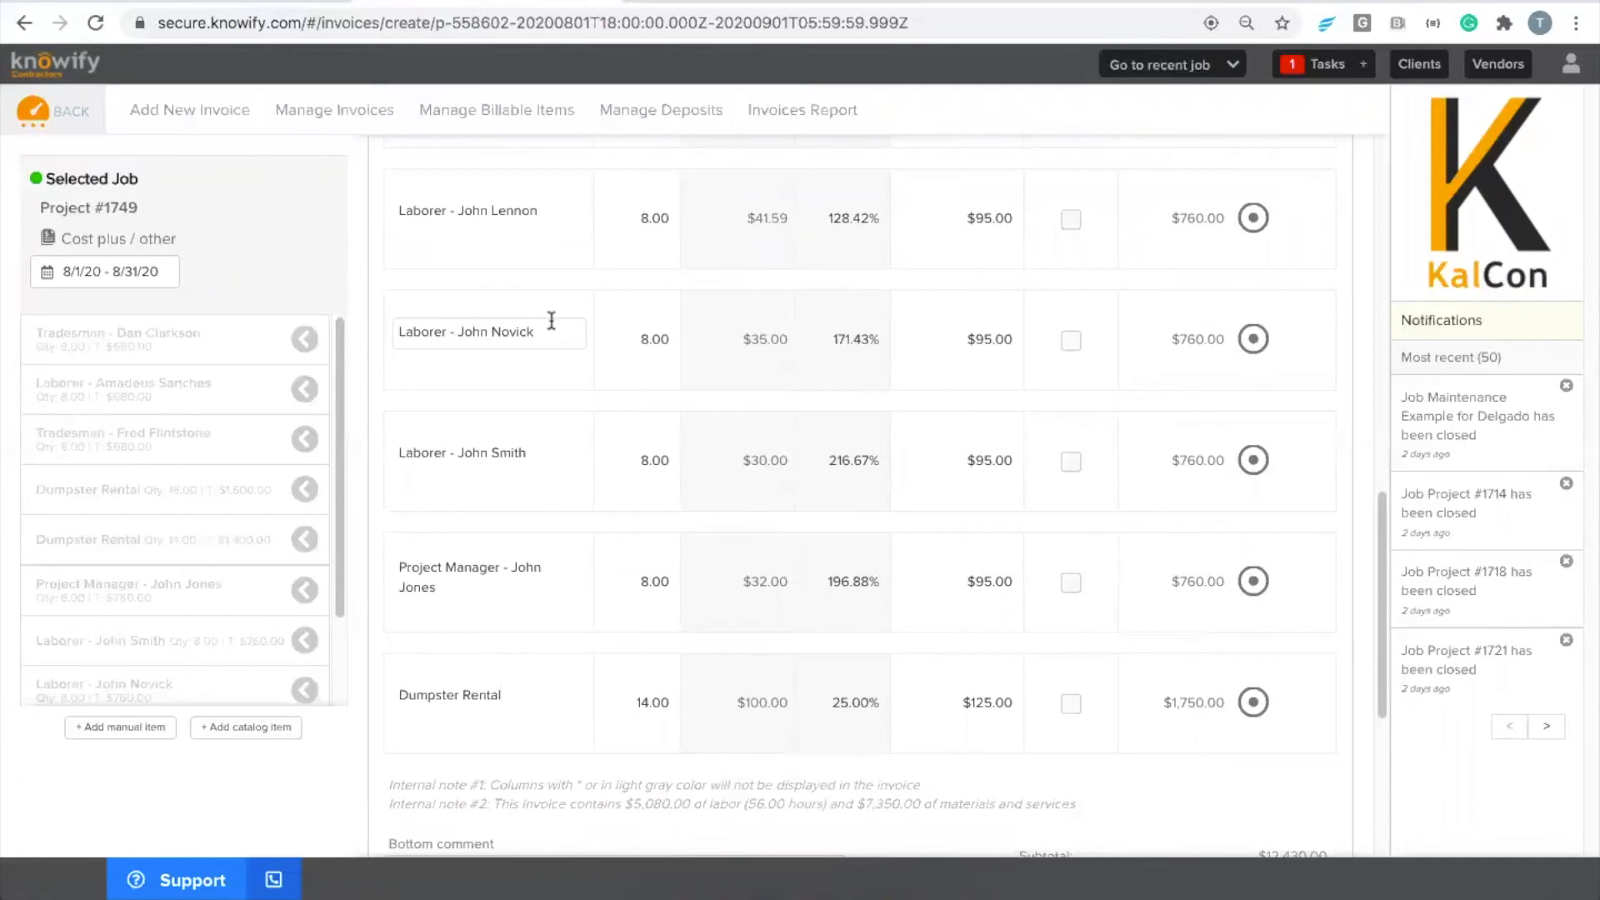
pyautogui.scroll(-5, 518, 414)
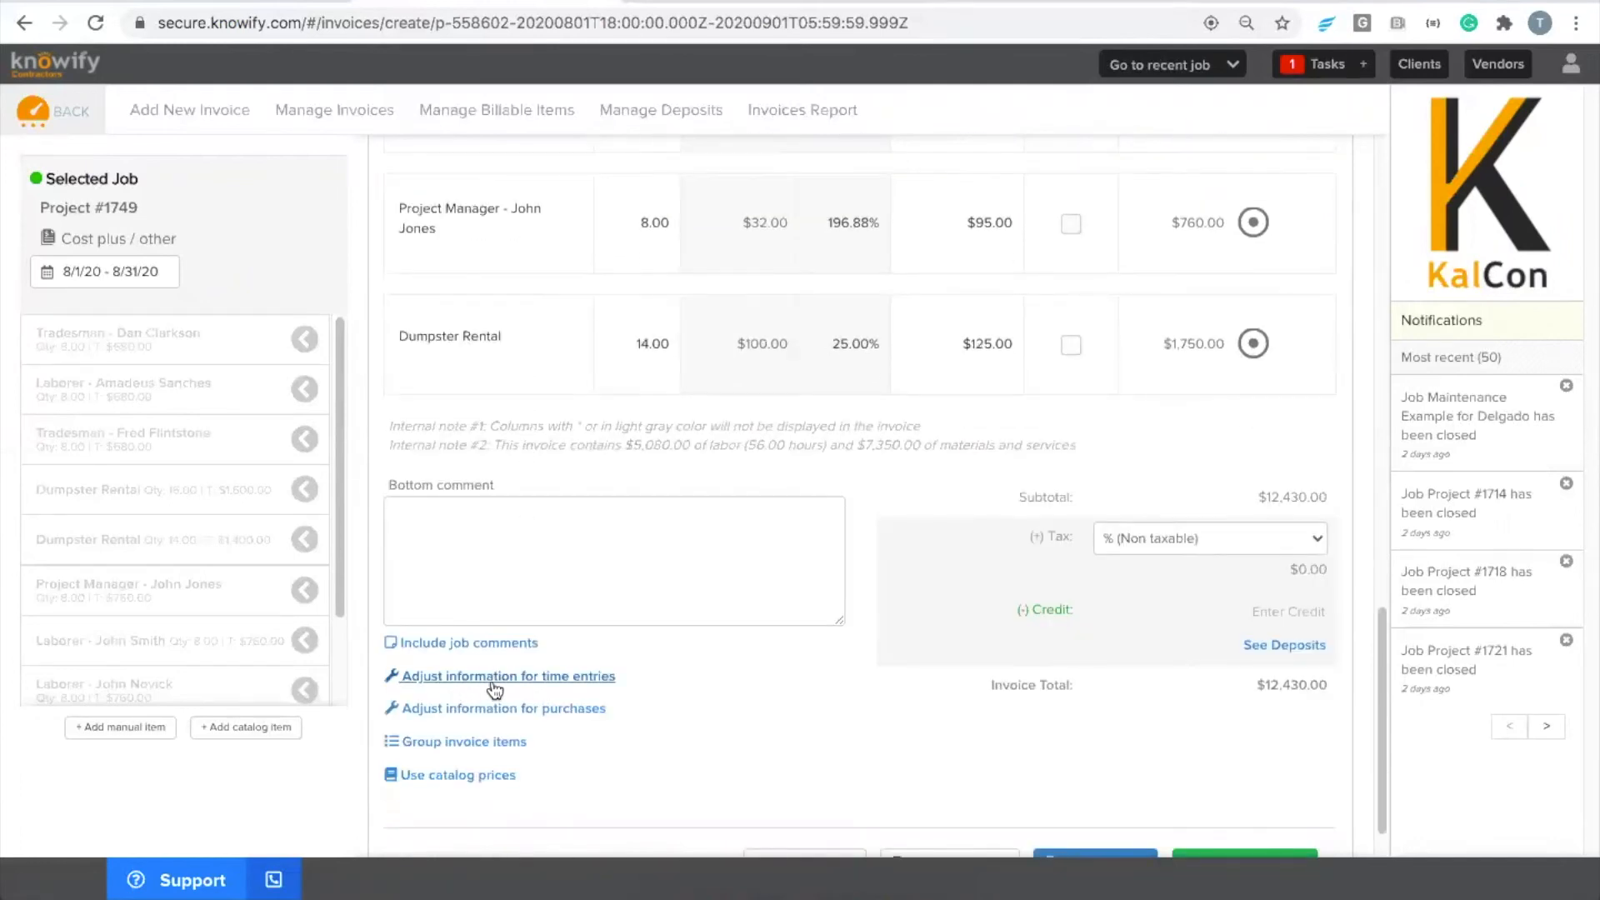
pyautogui.click(499, 682)
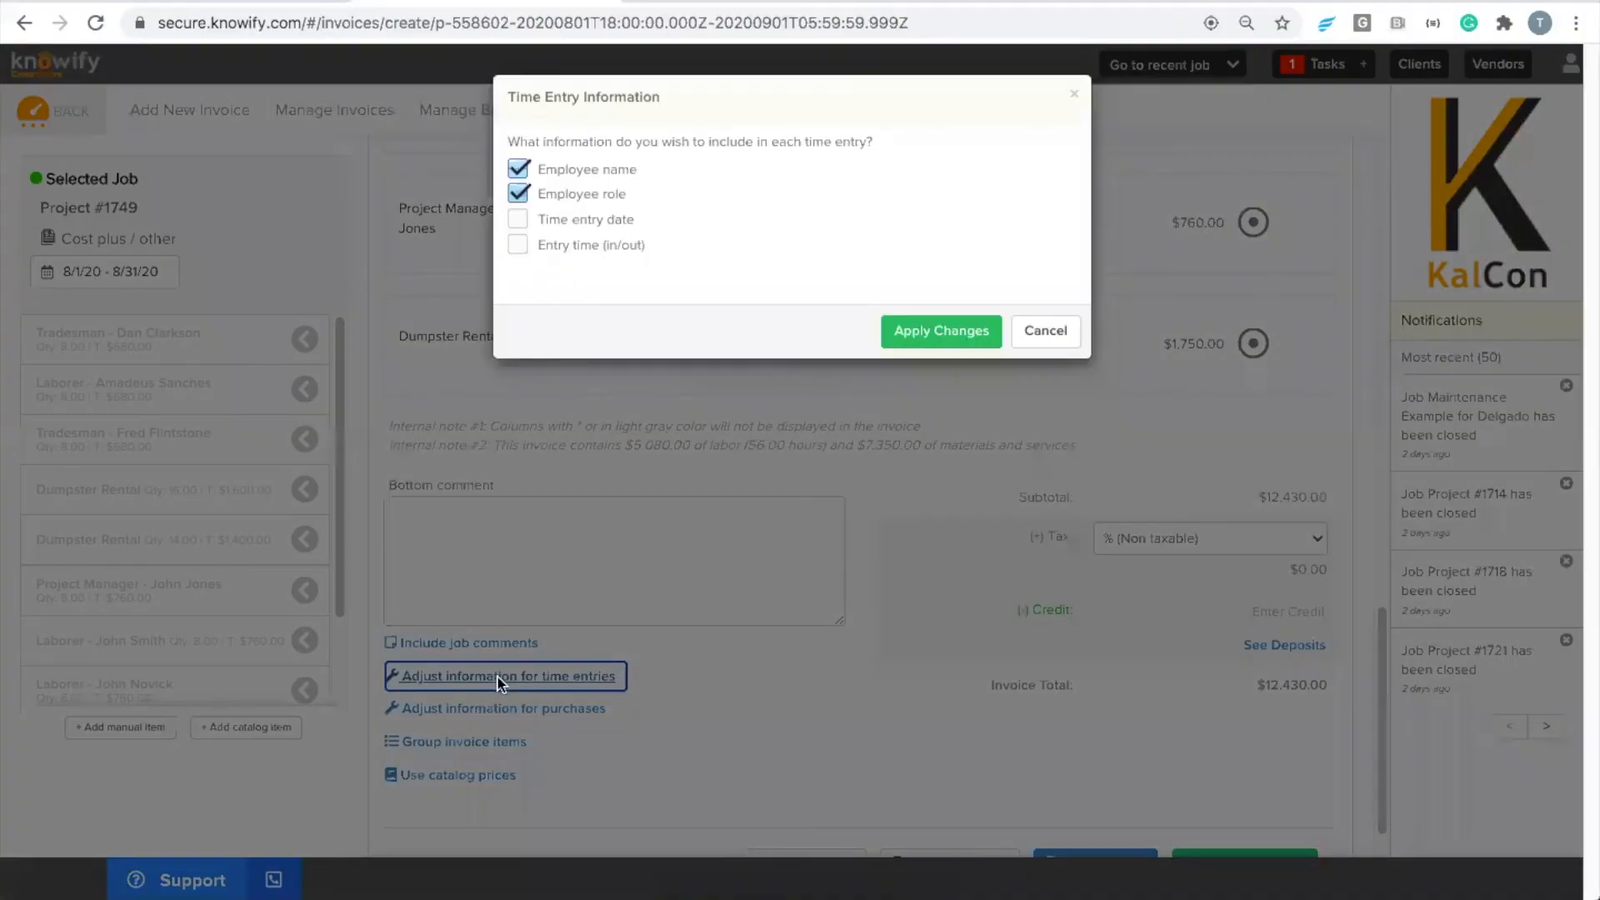
pyautogui.click(518, 170)
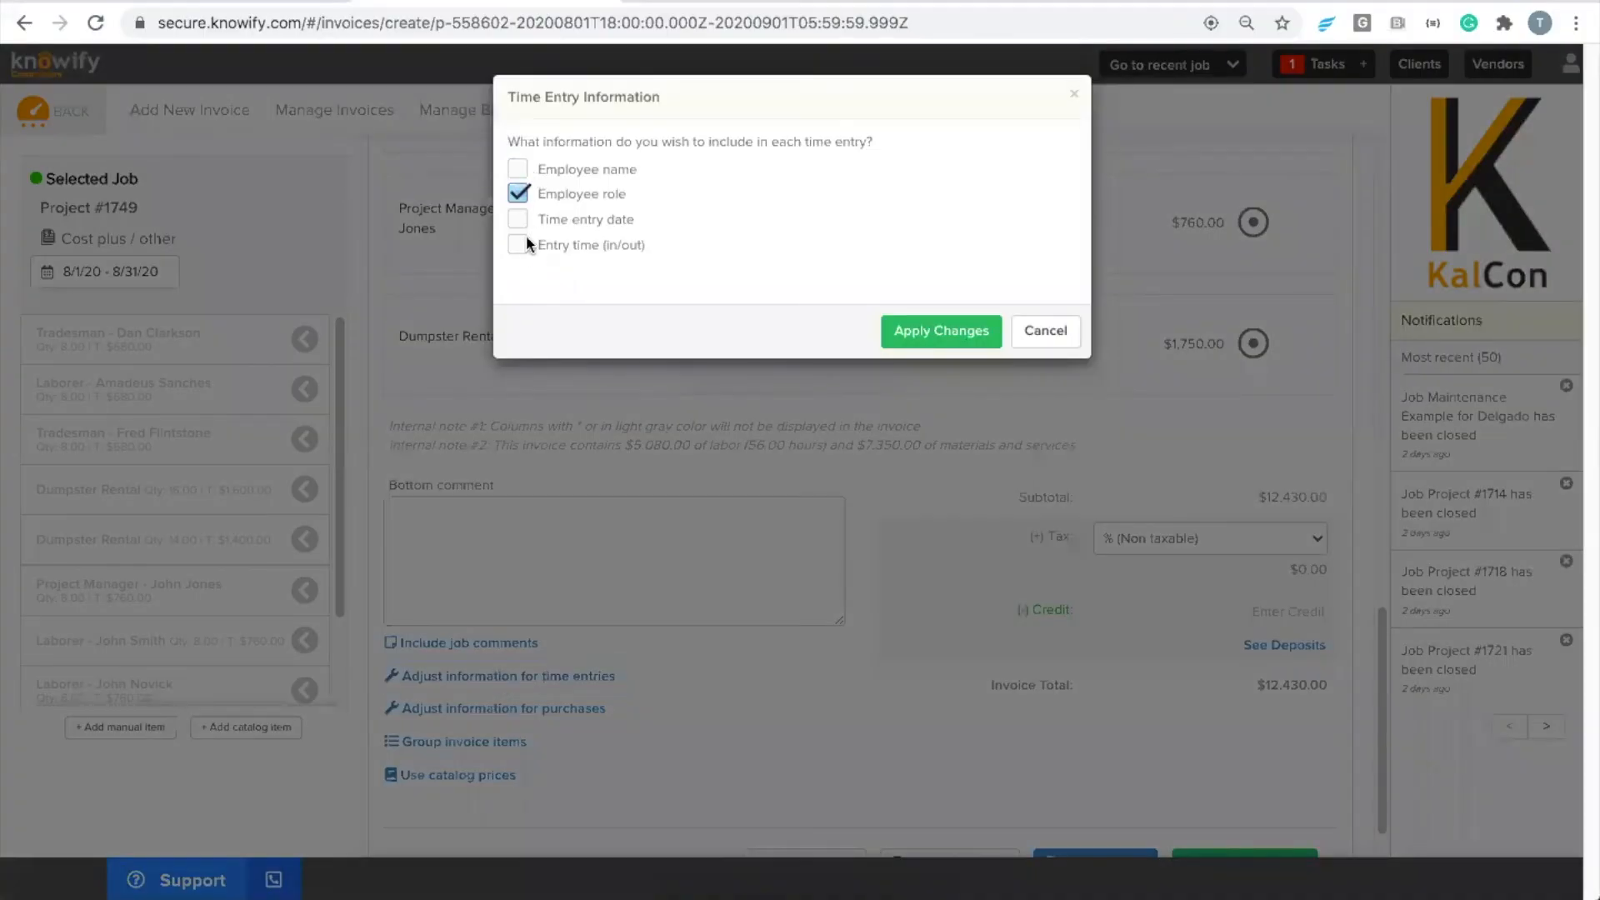
pyautogui.click(933, 332)
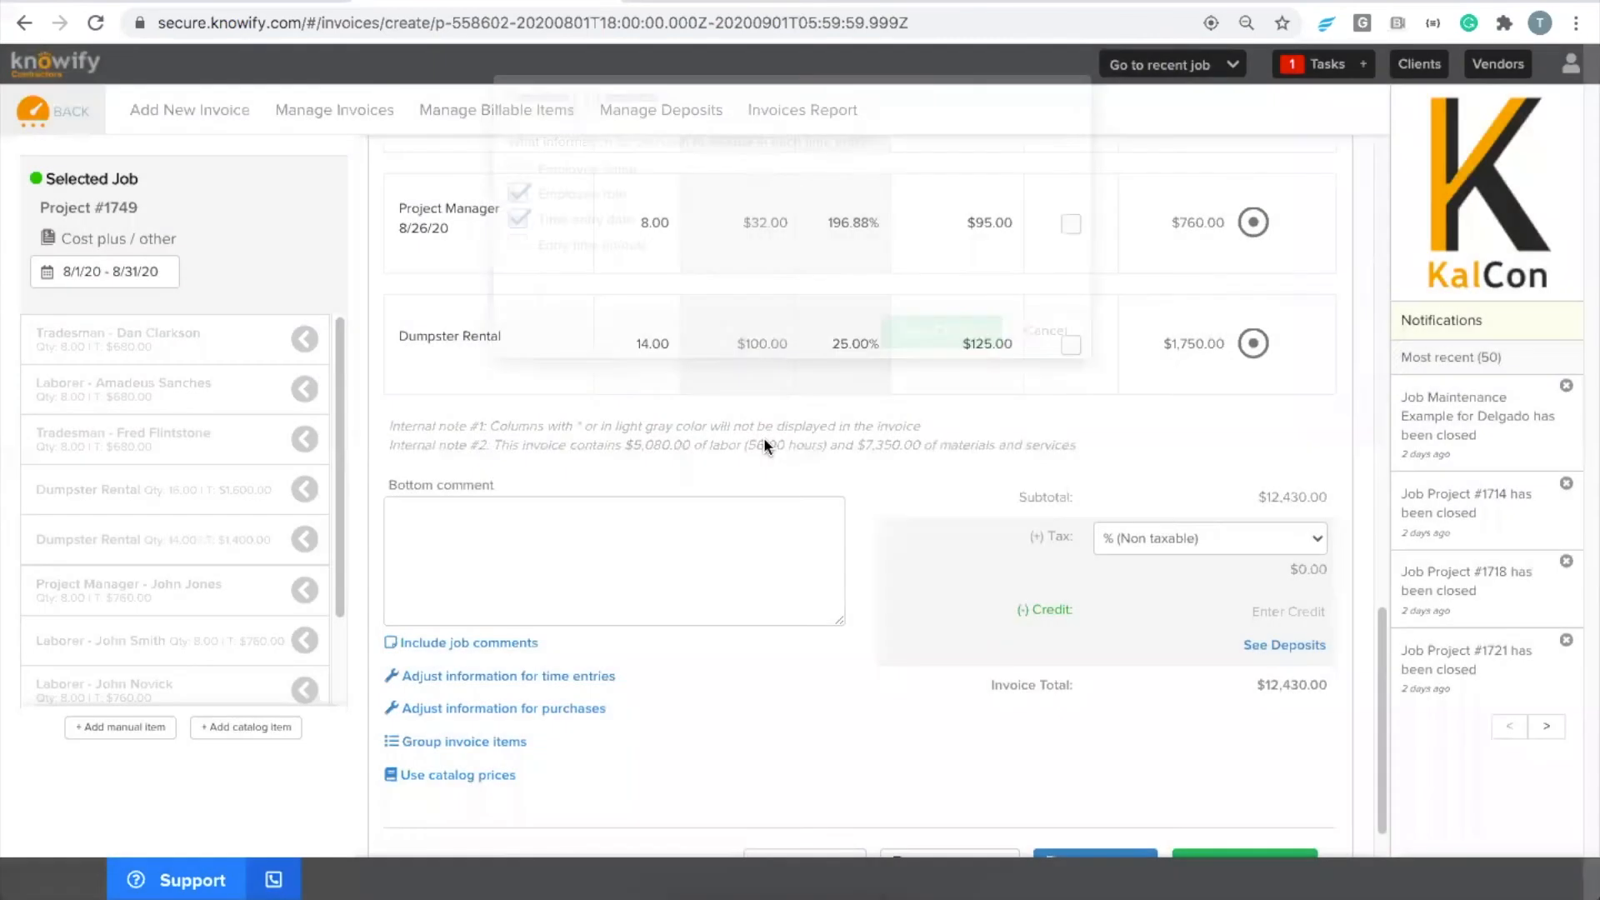
pyautogui.scroll(3, 613, 412)
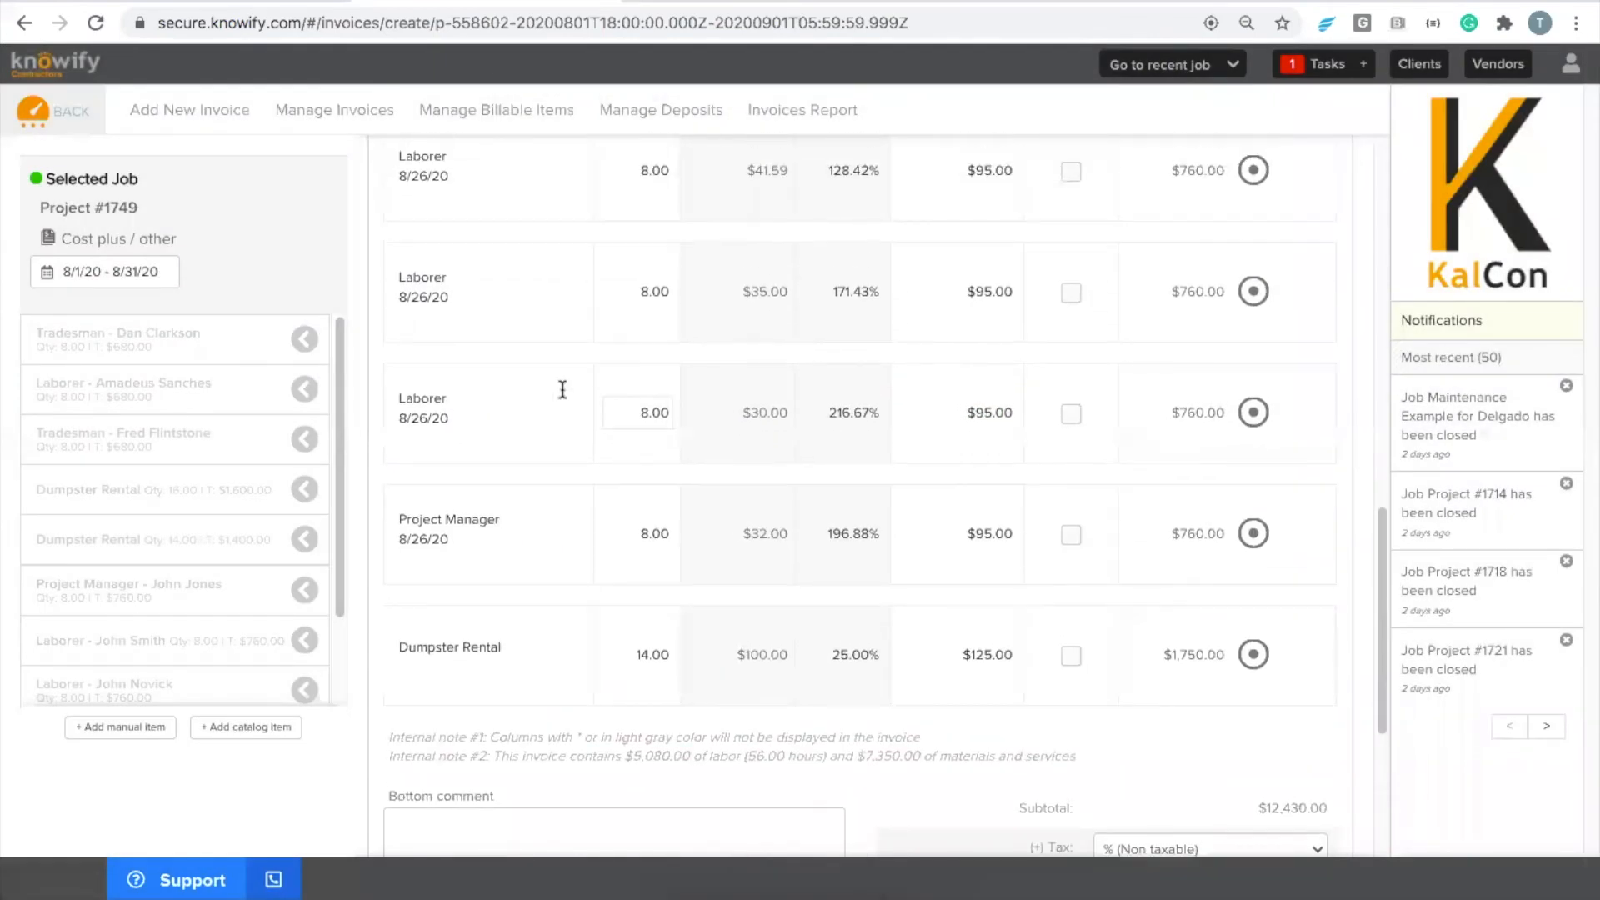
pyautogui.click(487, 278)
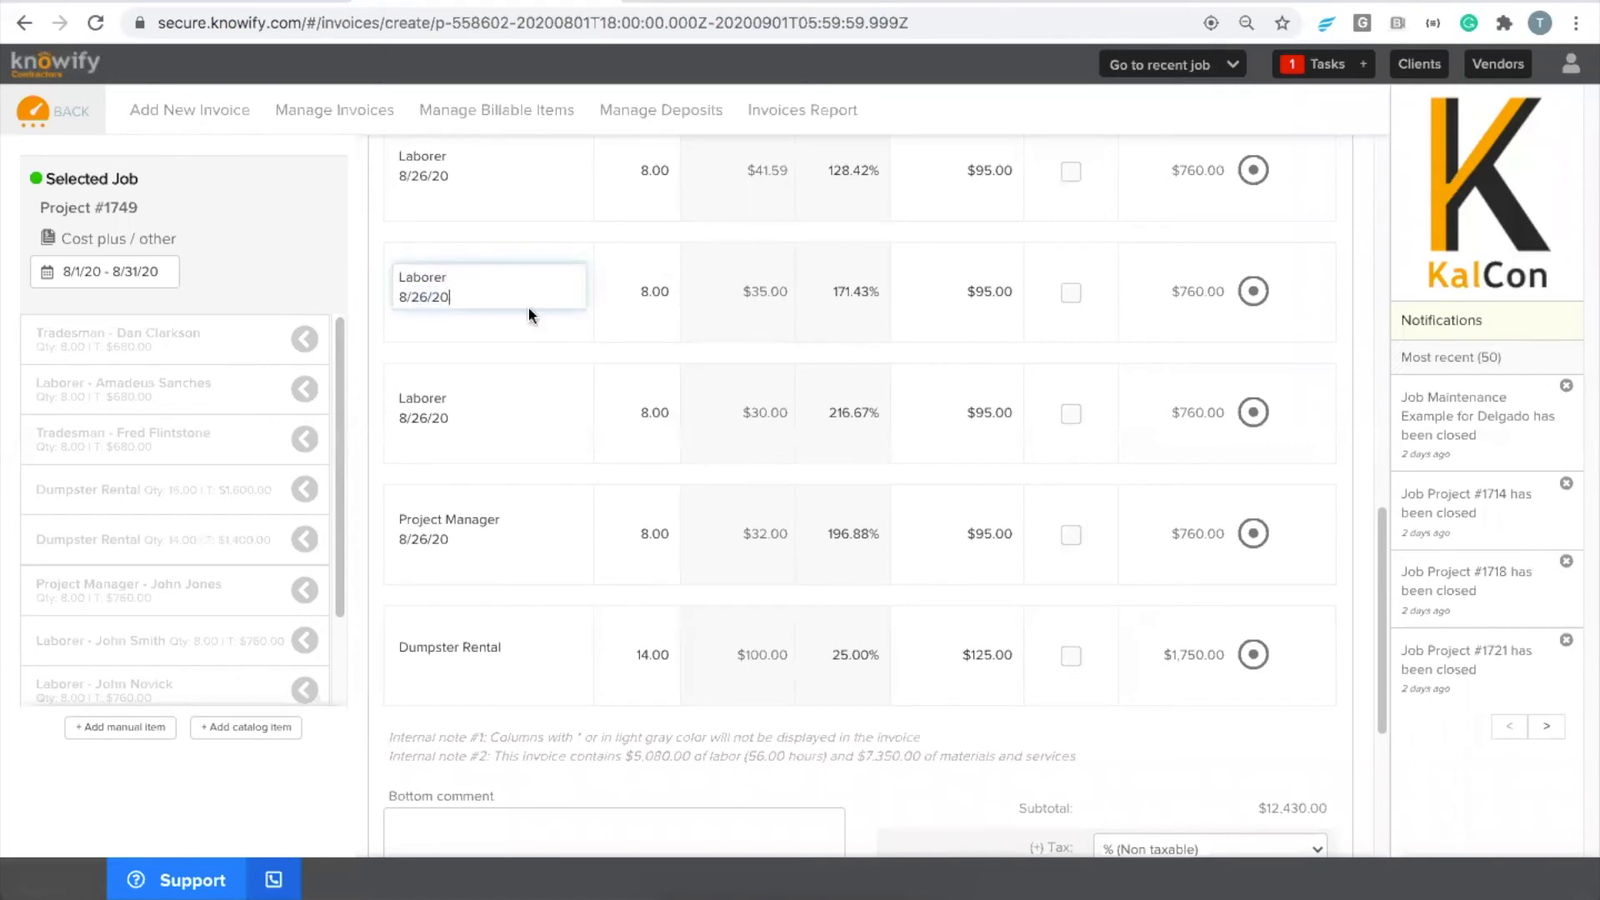
pyautogui.scroll(2, 550, 298)
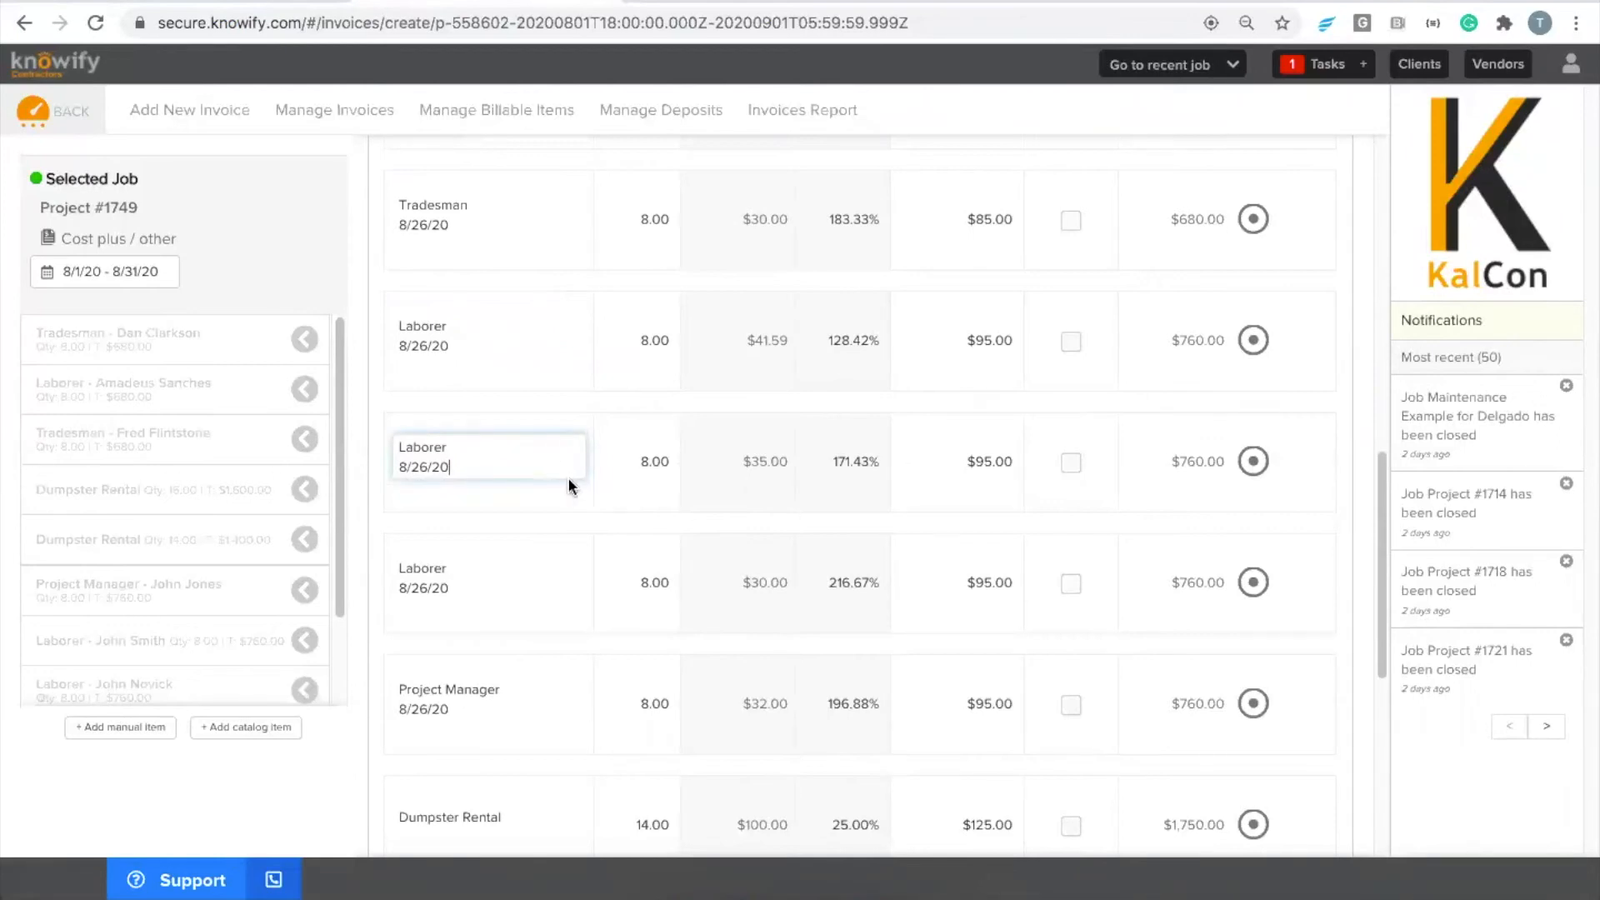
# - Group the invoice items by job phase
pyautogui.scroll(-6, 594, 514)
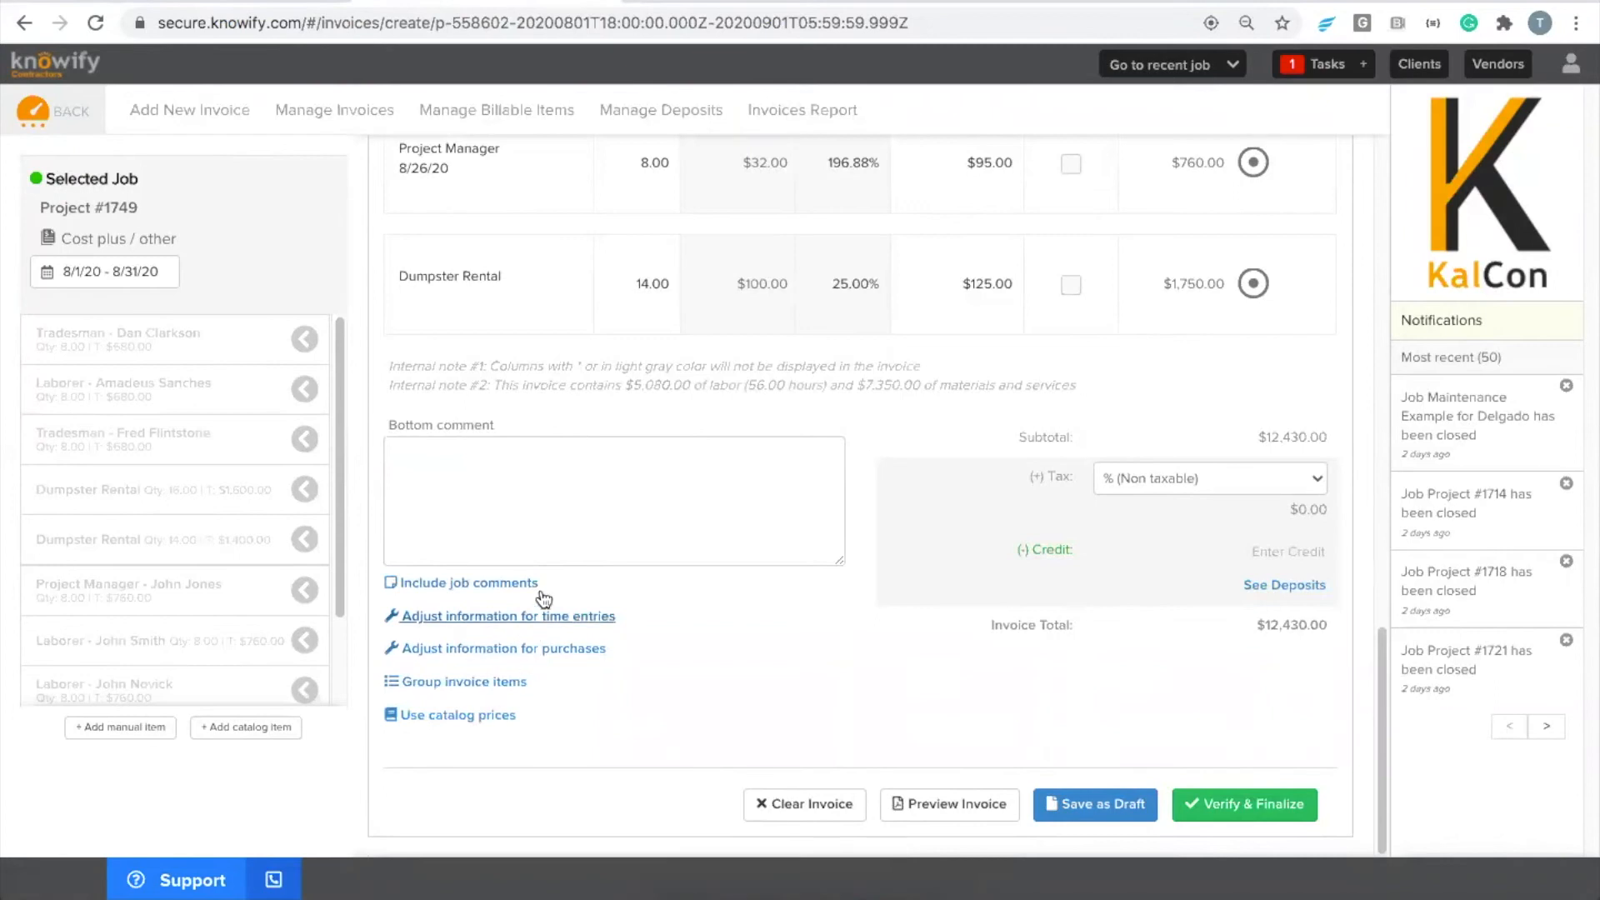
pyautogui.click(452, 688)
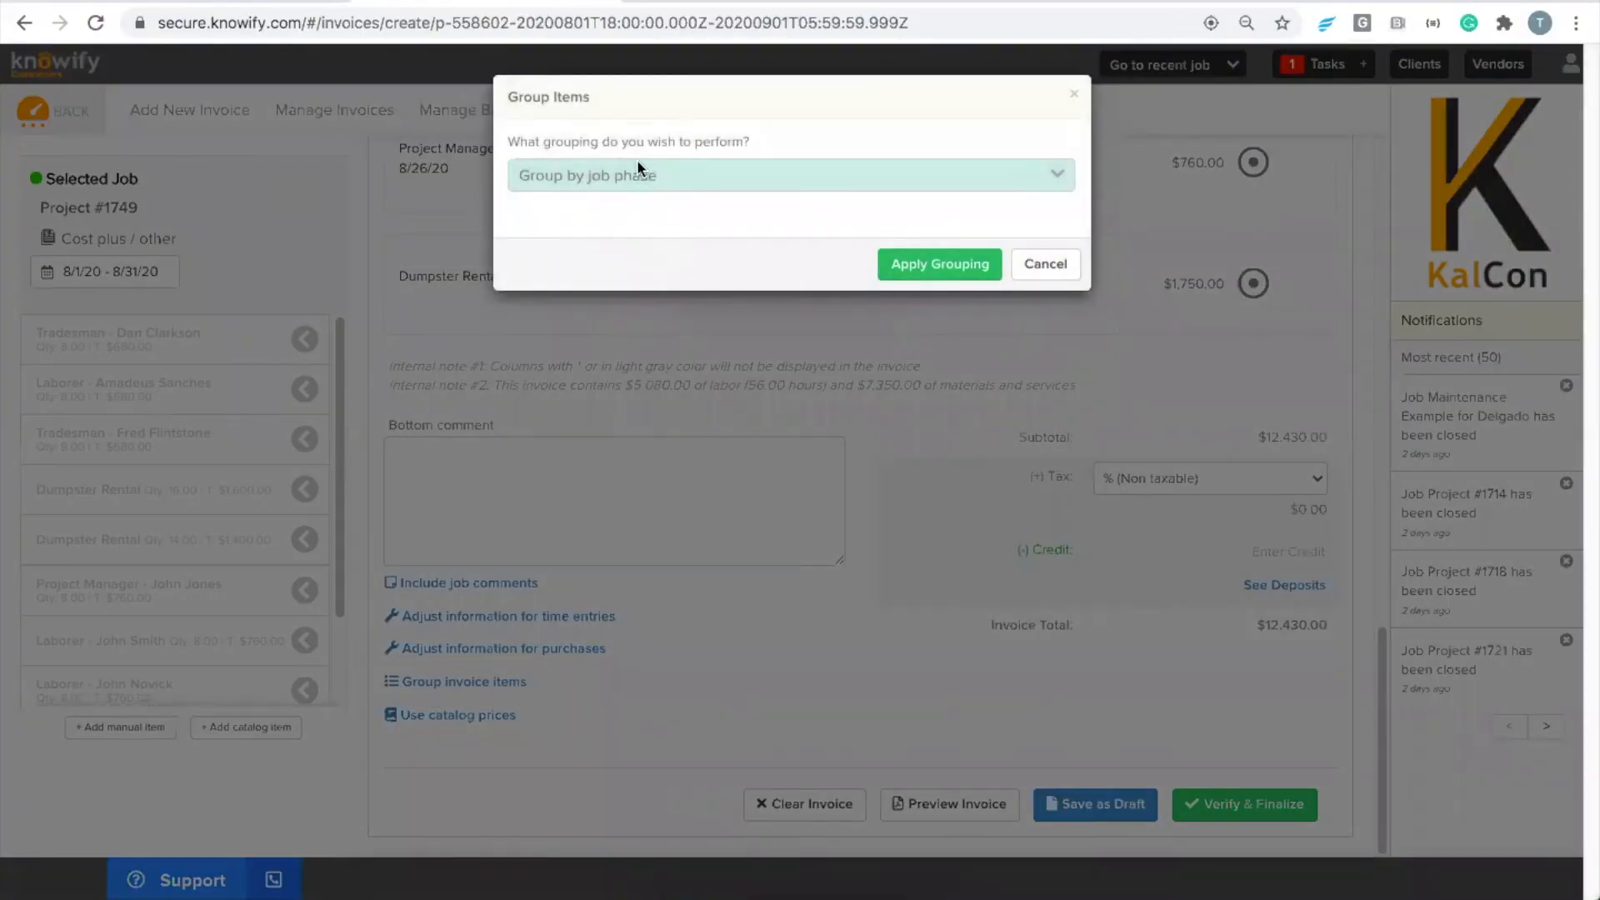
pyautogui.click(653, 176)
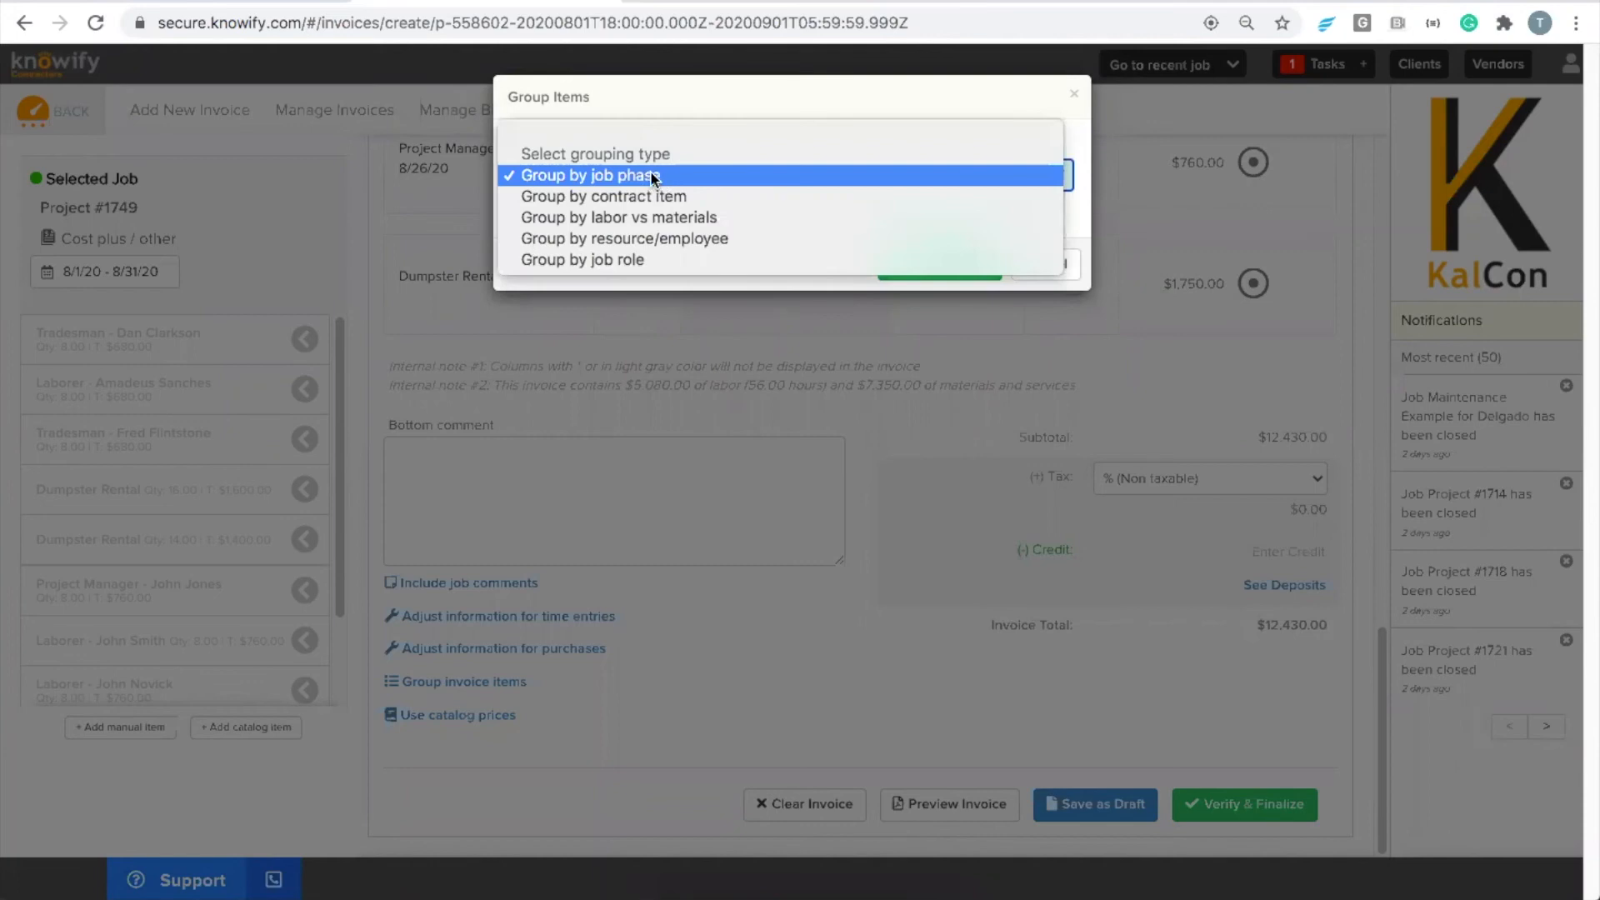
pyautogui.click(654, 176)
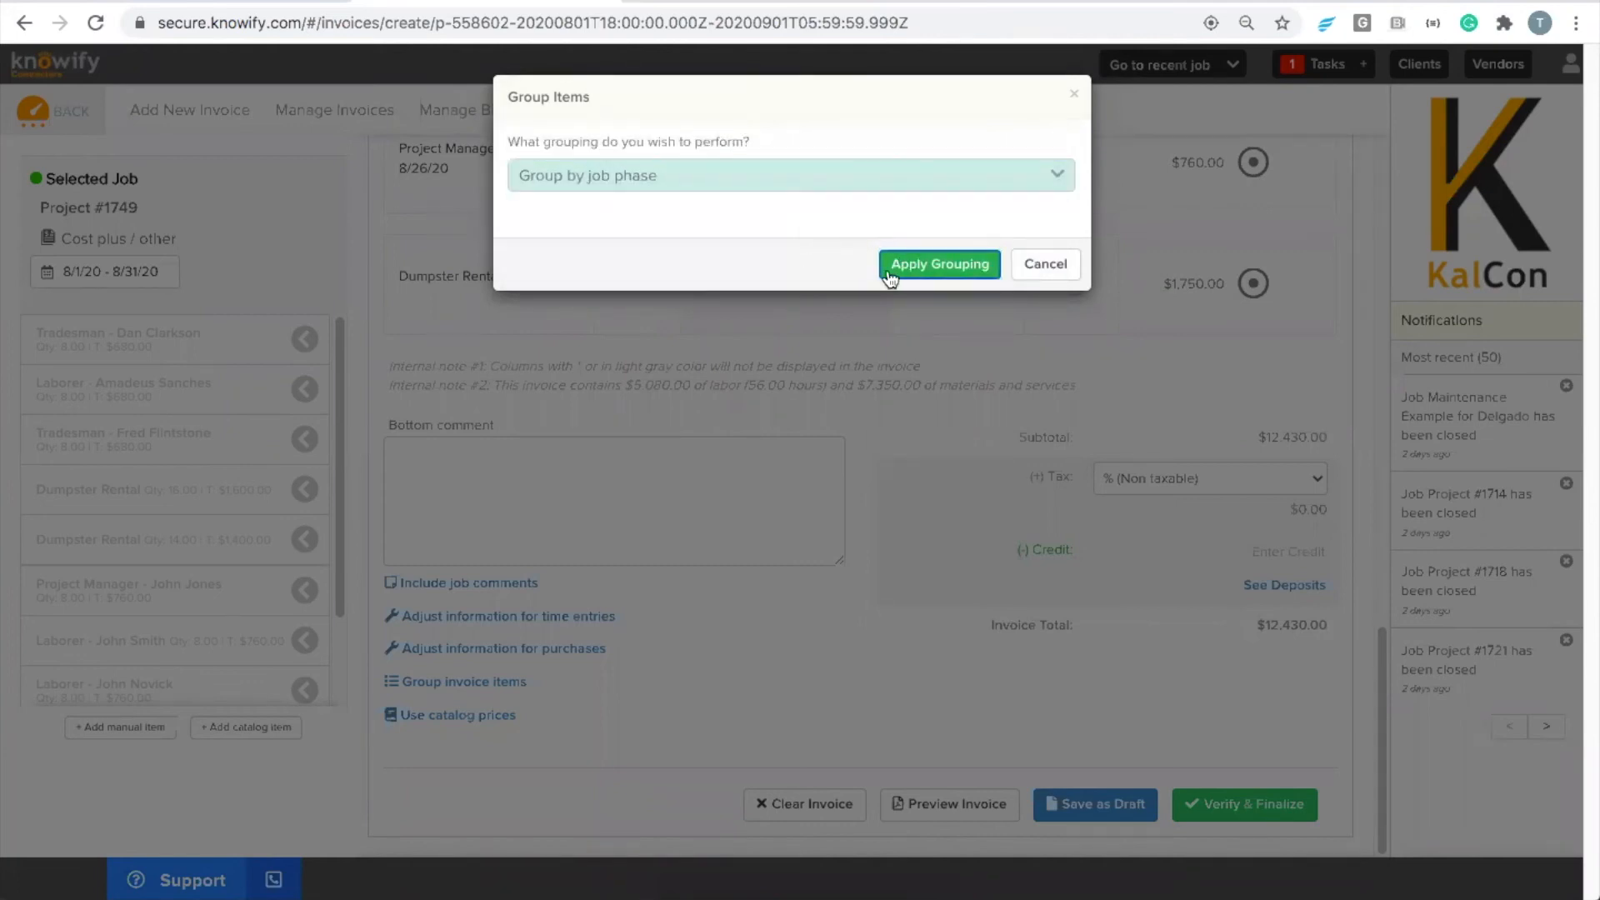
pyautogui.click(890, 277)
# - Examine the line items and totals under the Installation and Demolition groups of the invoice
pyautogui.scroll(10, 732, 379)
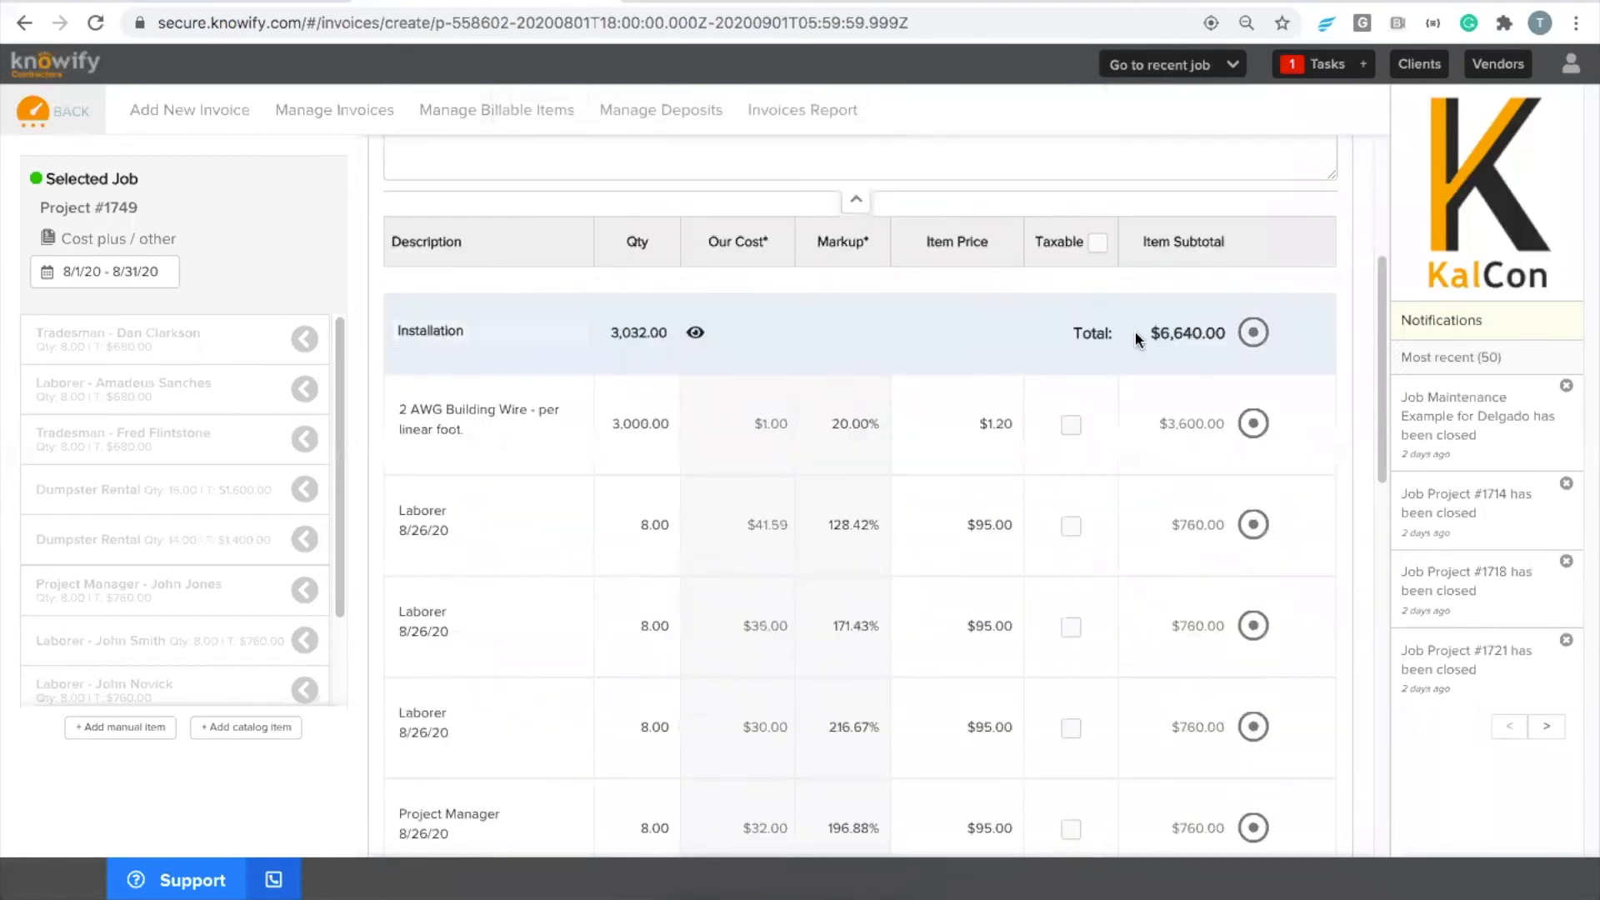
pyautogui.scroll(-1, 858, 368)
pyautogui.scroll(-6, 855, 368)
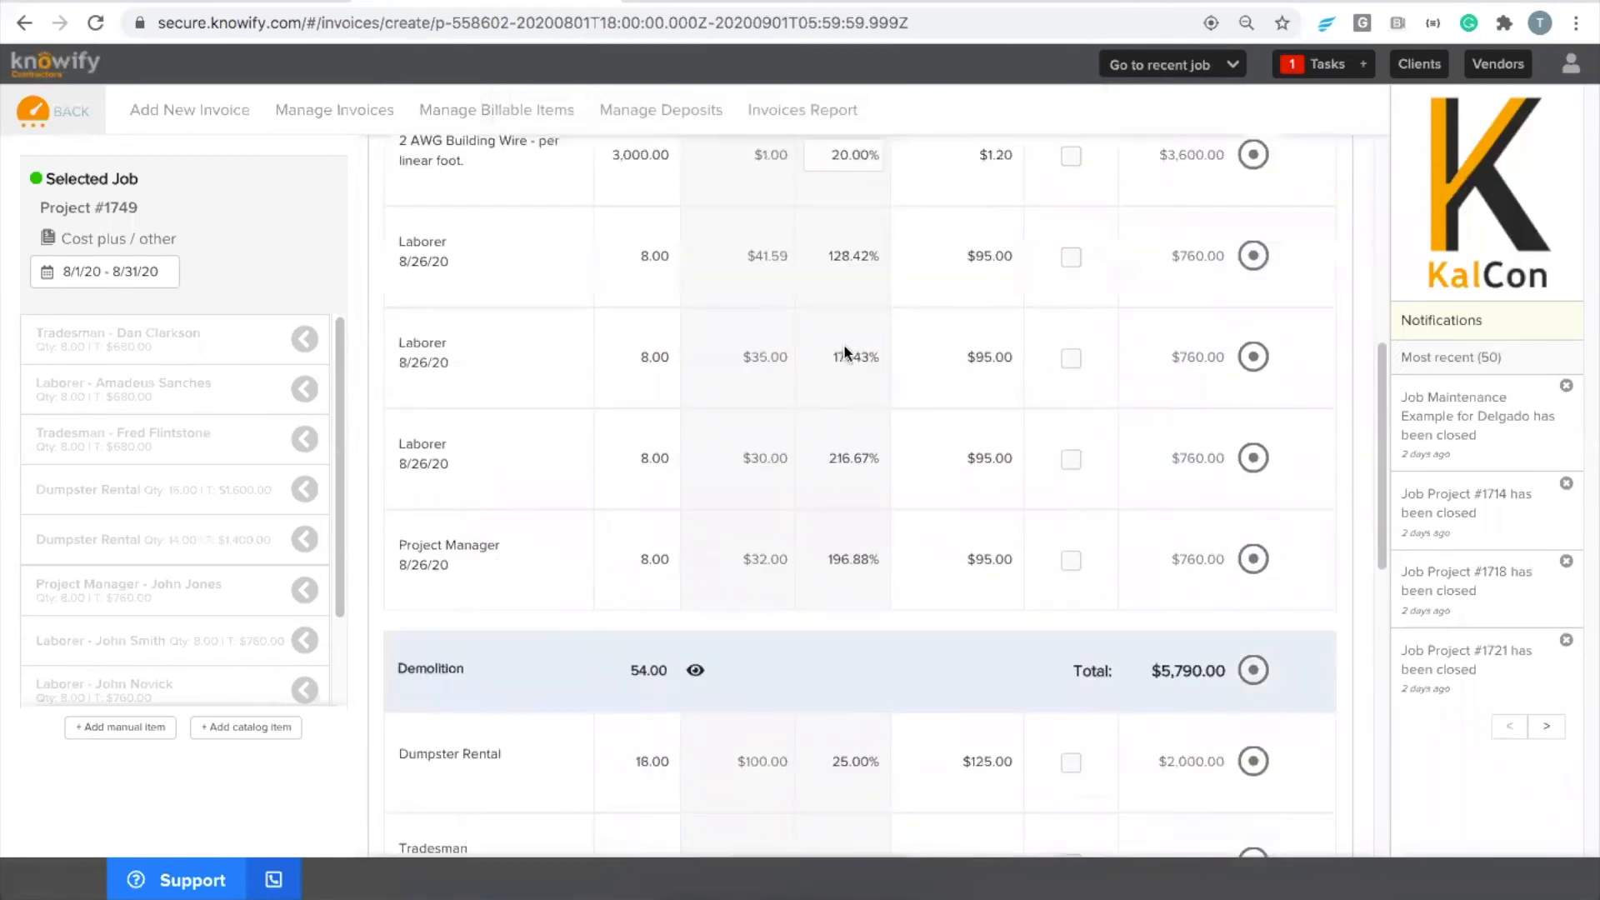
pyautogui.scroll(-2, 692, 409)
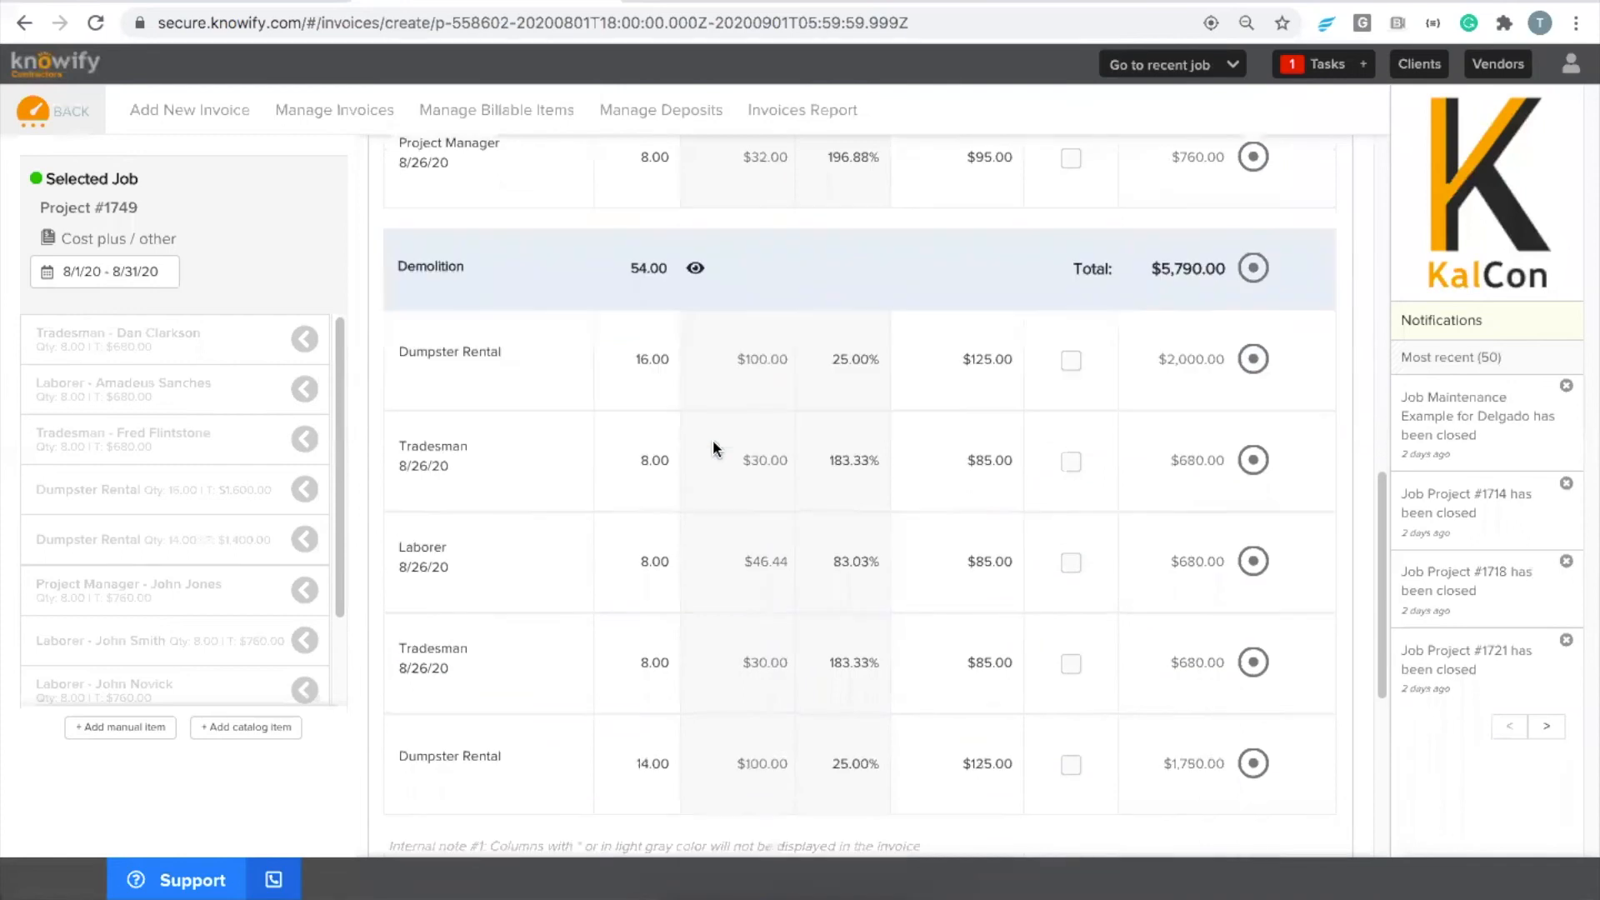
pyautogui.scroll(-2, 584, 425)
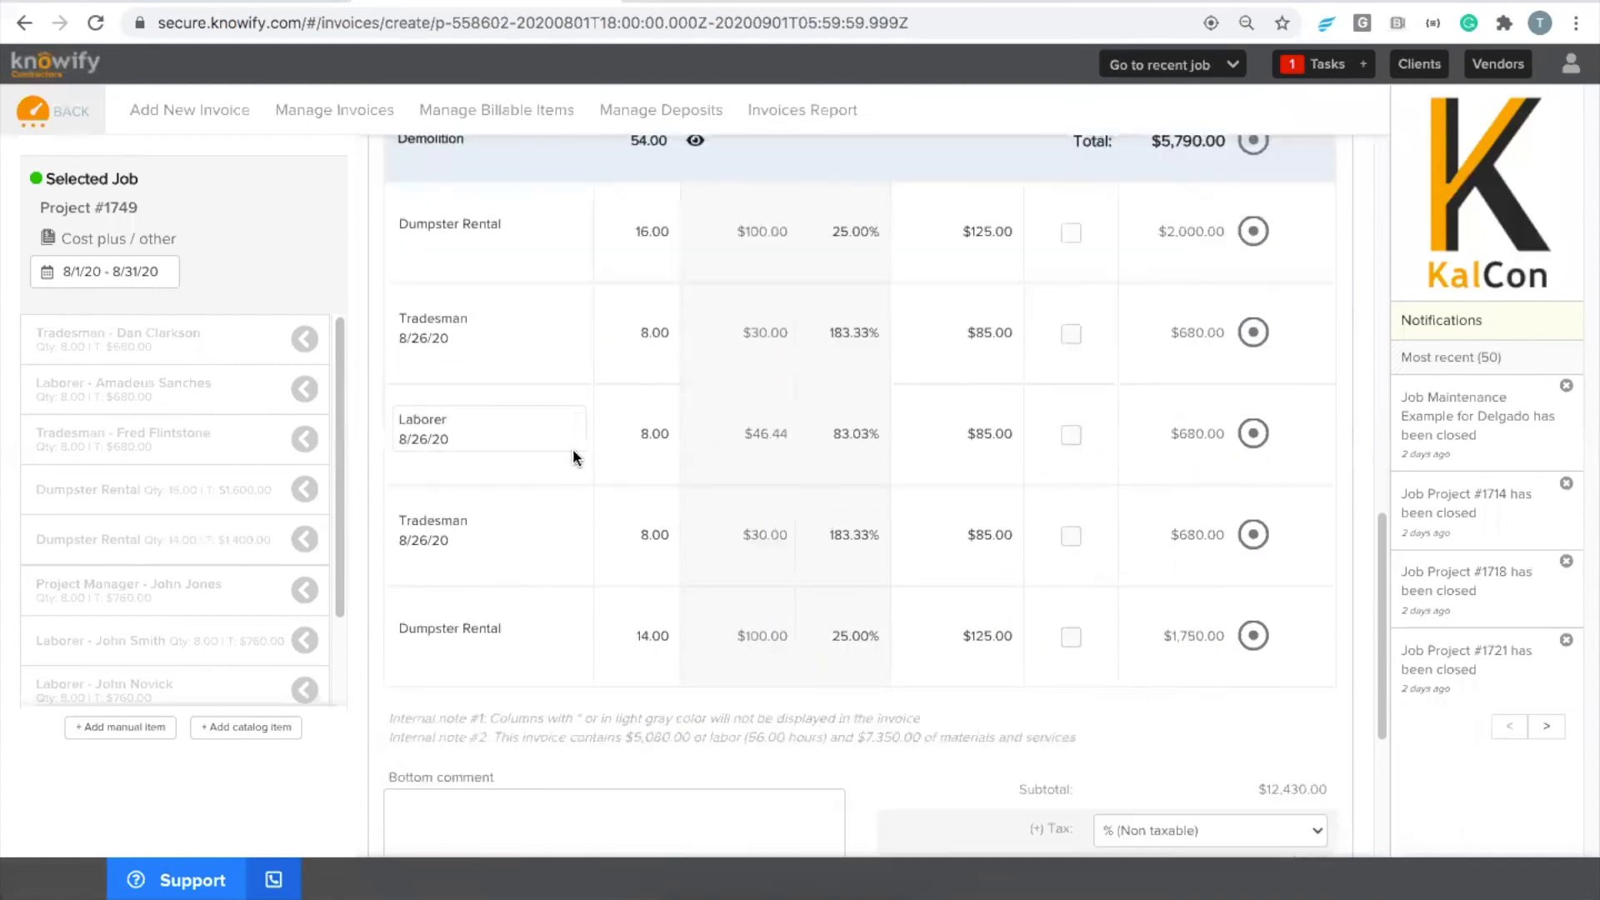
pyautogui.scroll(4, 712, 333)
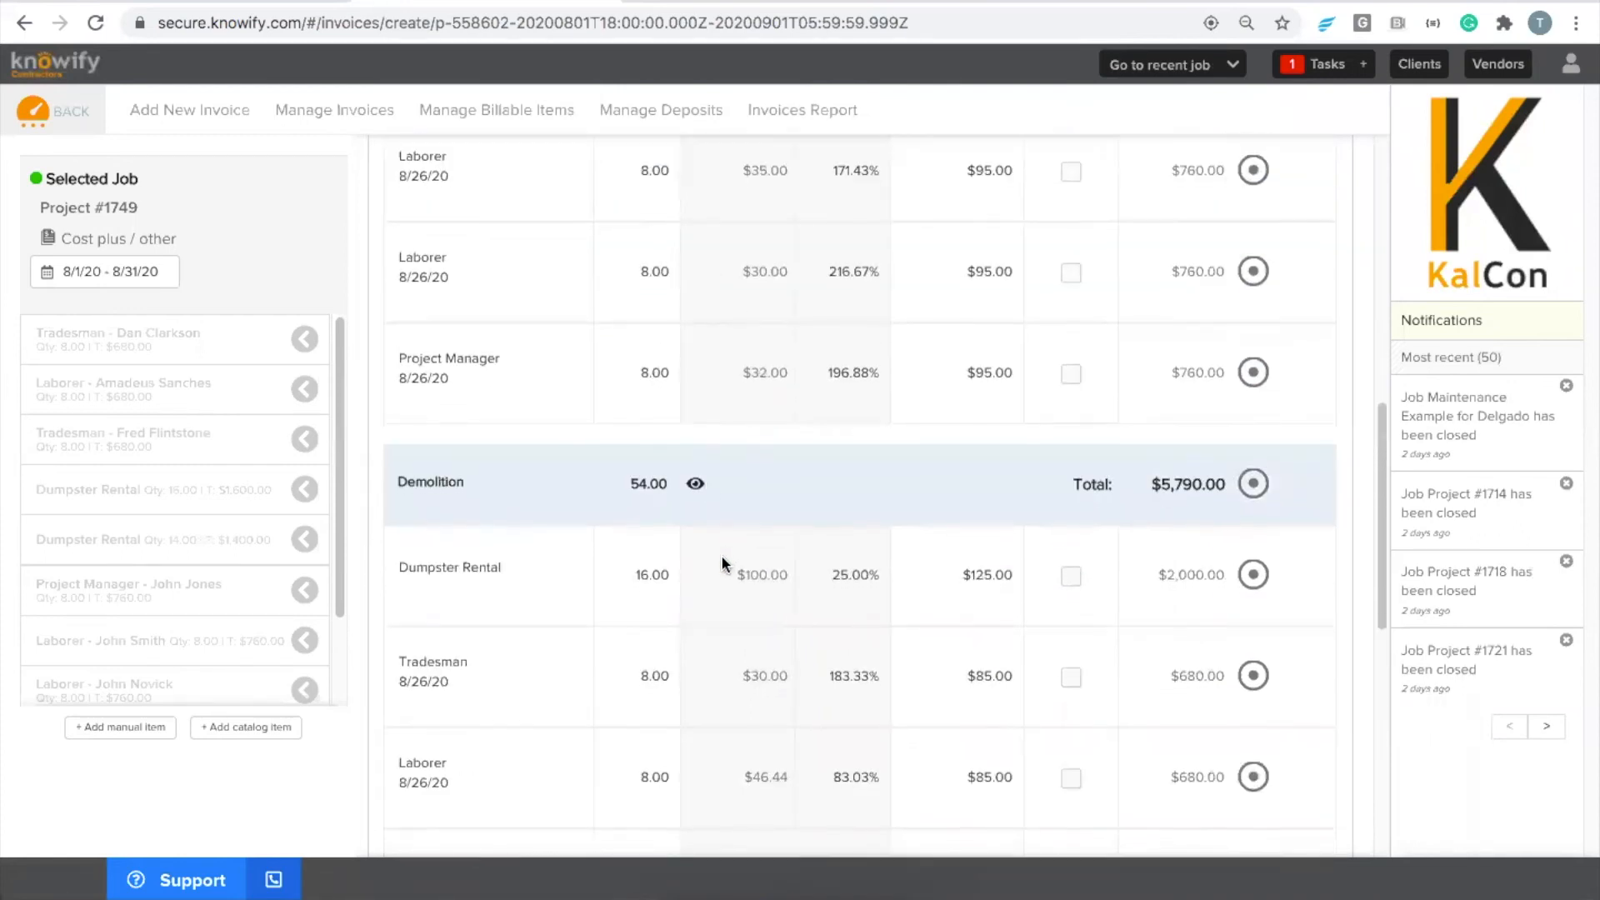
pyautogui.scroll(-3, 742, 583)
pyautogui.scroll(-5, 697, 618)
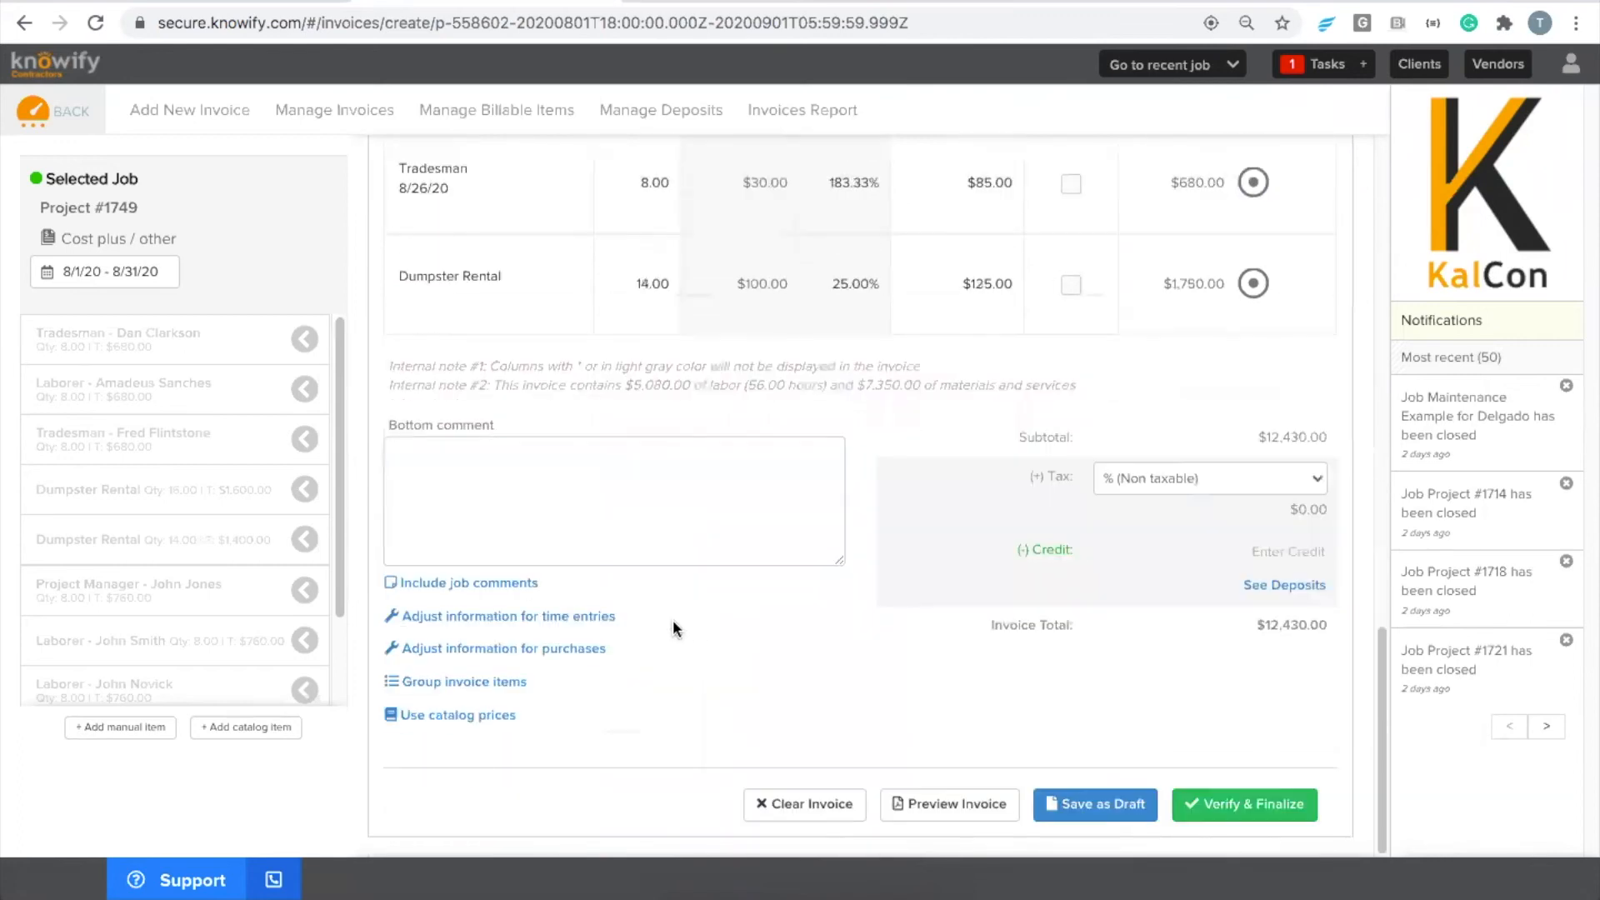
# - Look through the other grouping types available for the invoice items, keeping the grouping by job phase
pyautogui.click(464, 681)
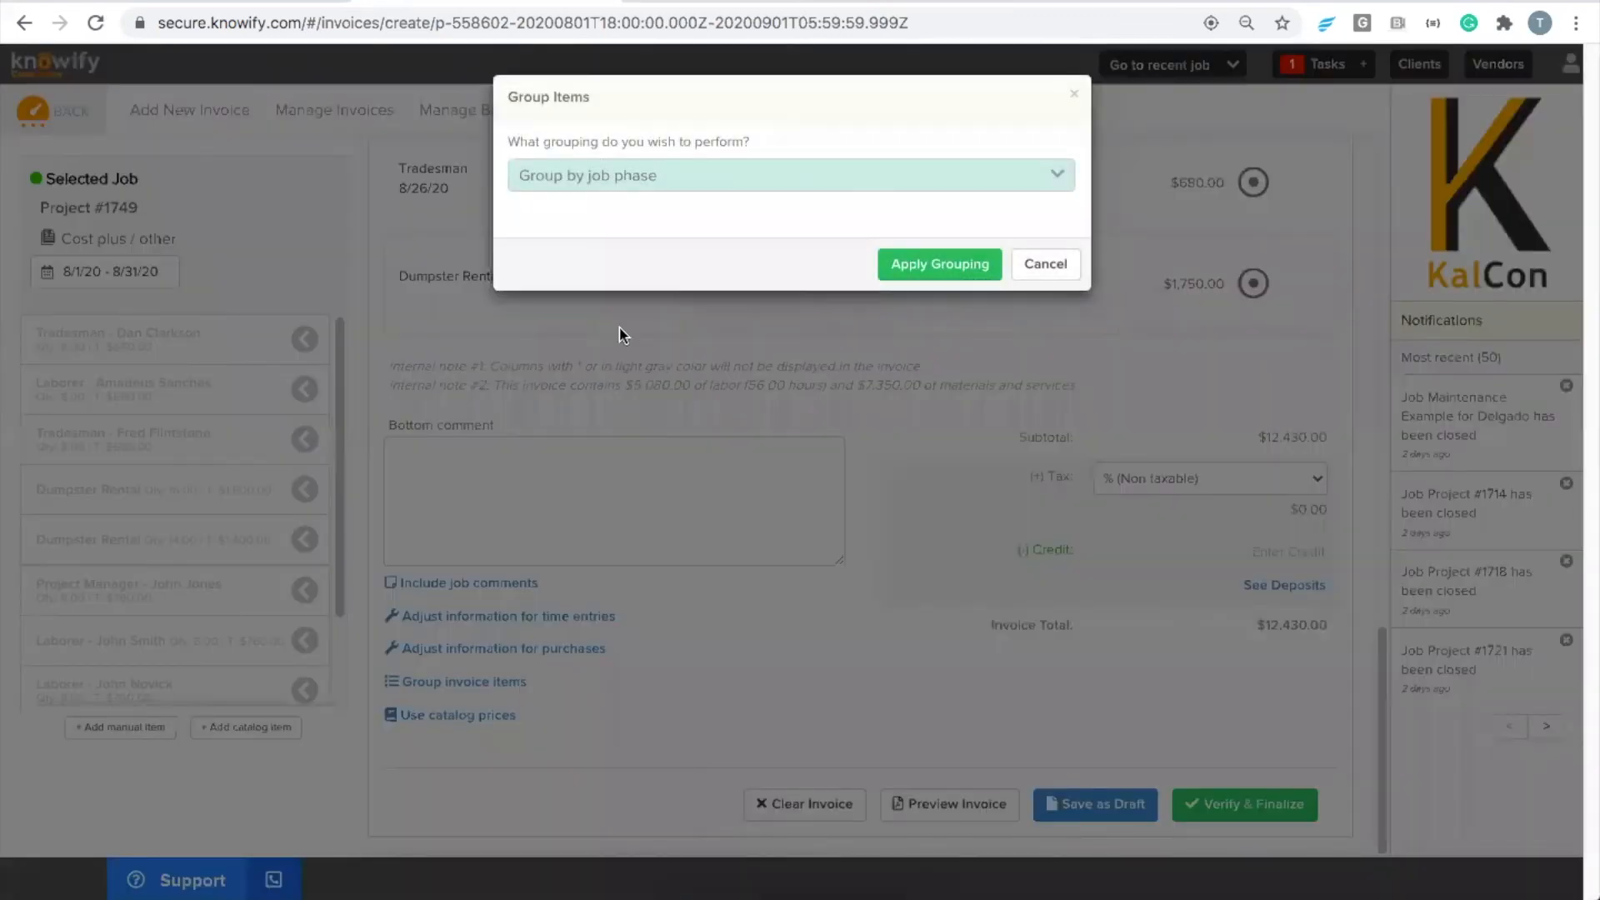
pyautogui.click(603, 174)
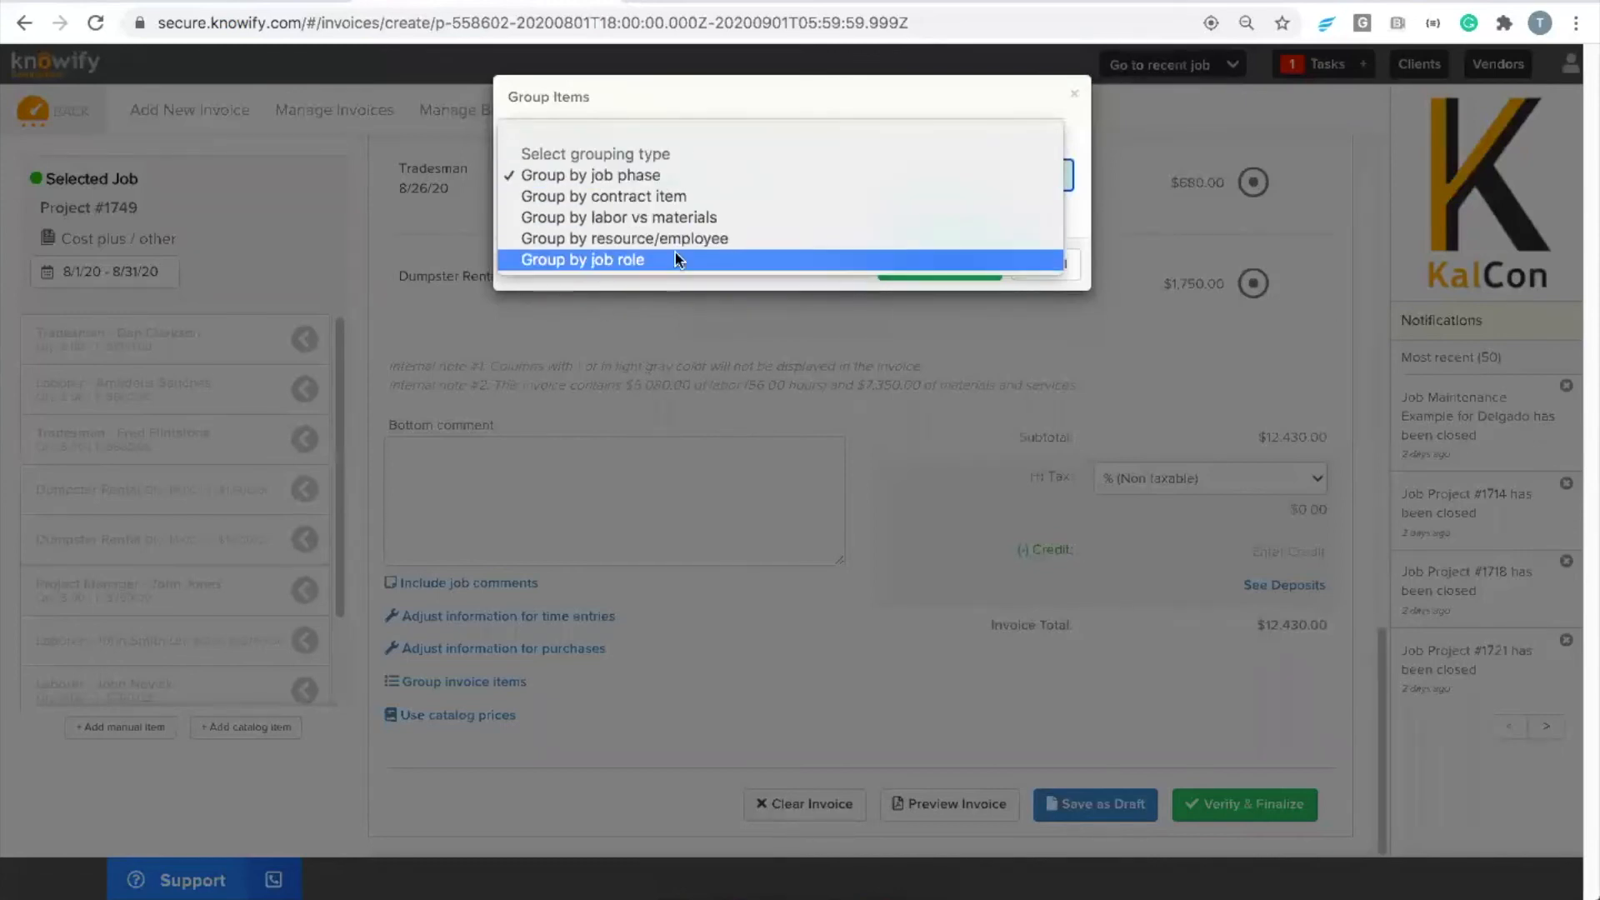
pyautogui.click(959, 111)
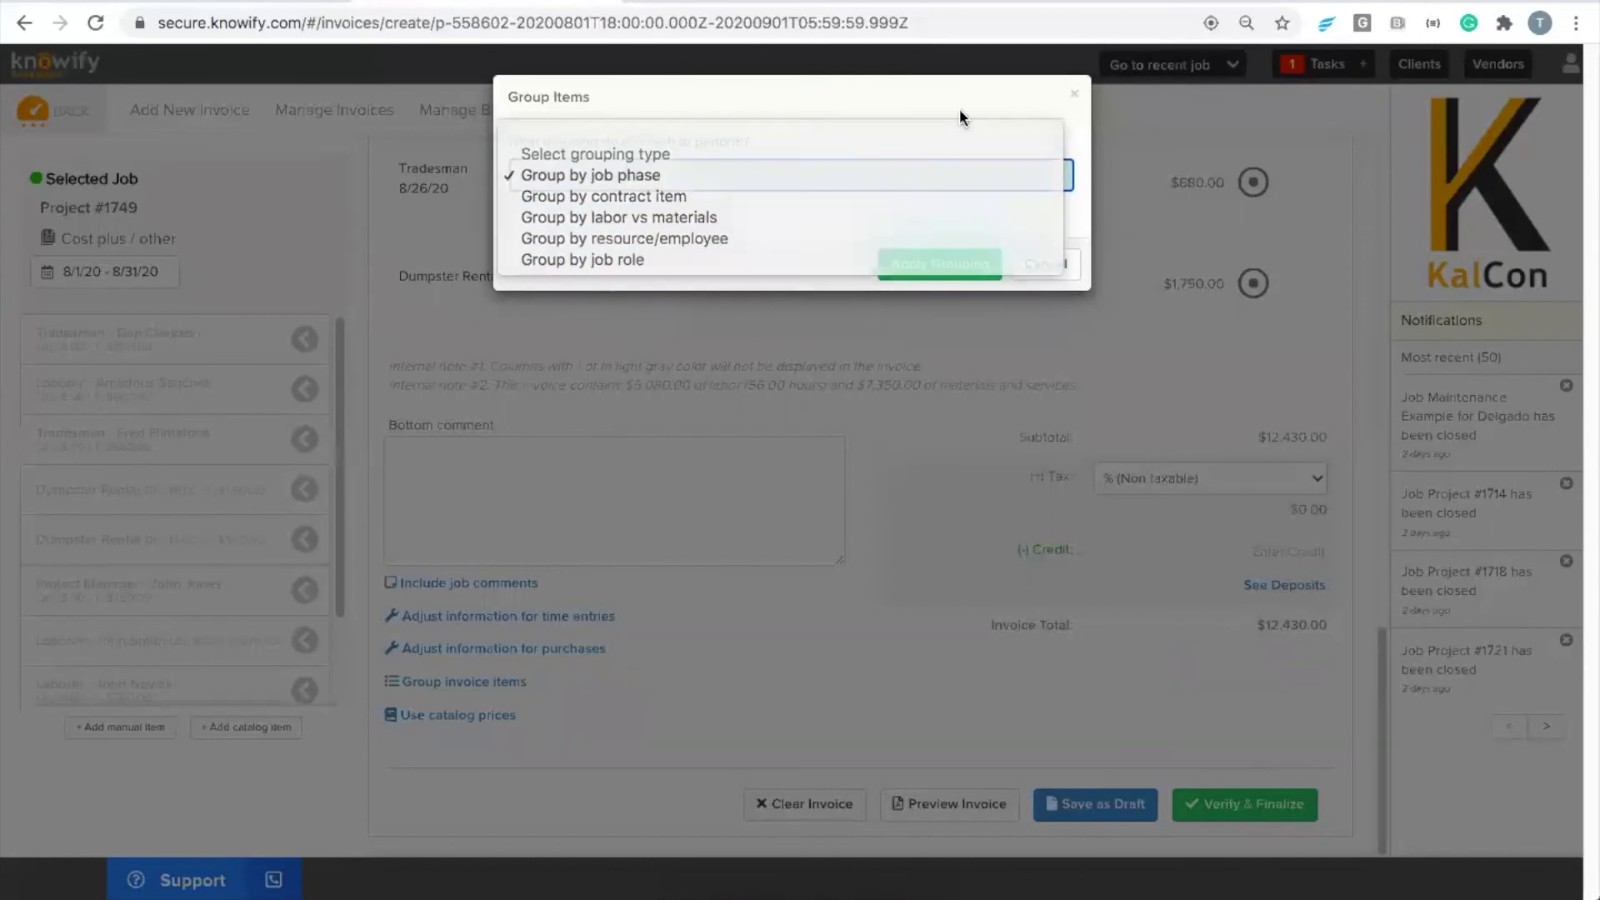
pyautogui.click(940, 263)
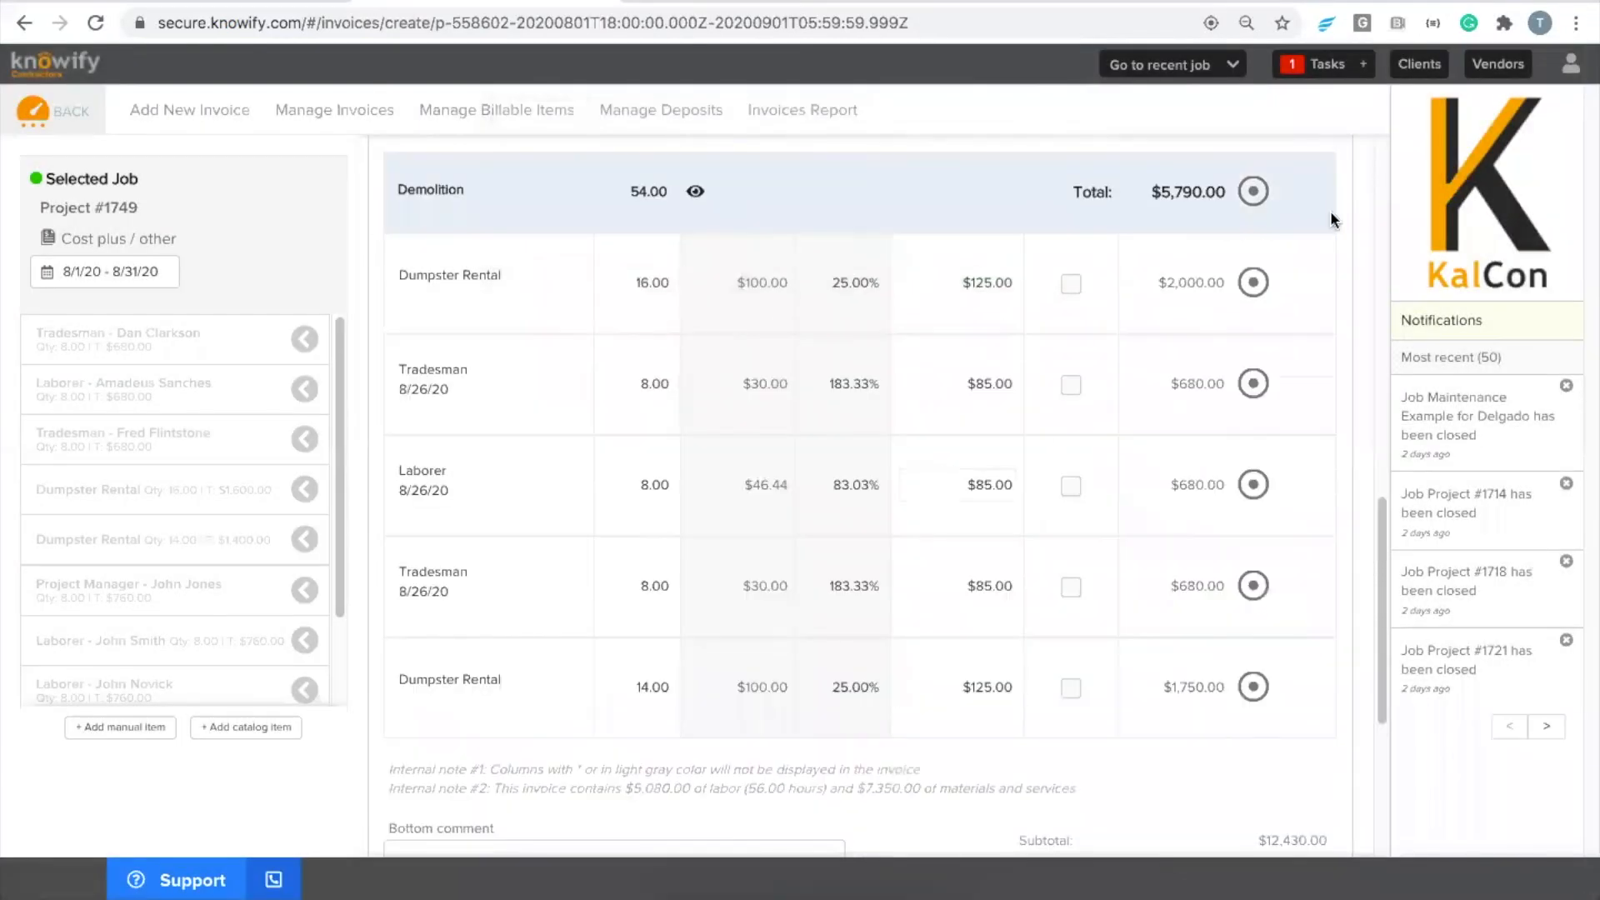
# - Select the Demolition group to view its move and merge options, and deselect it without merging
pyautogui.click(1253, 191)
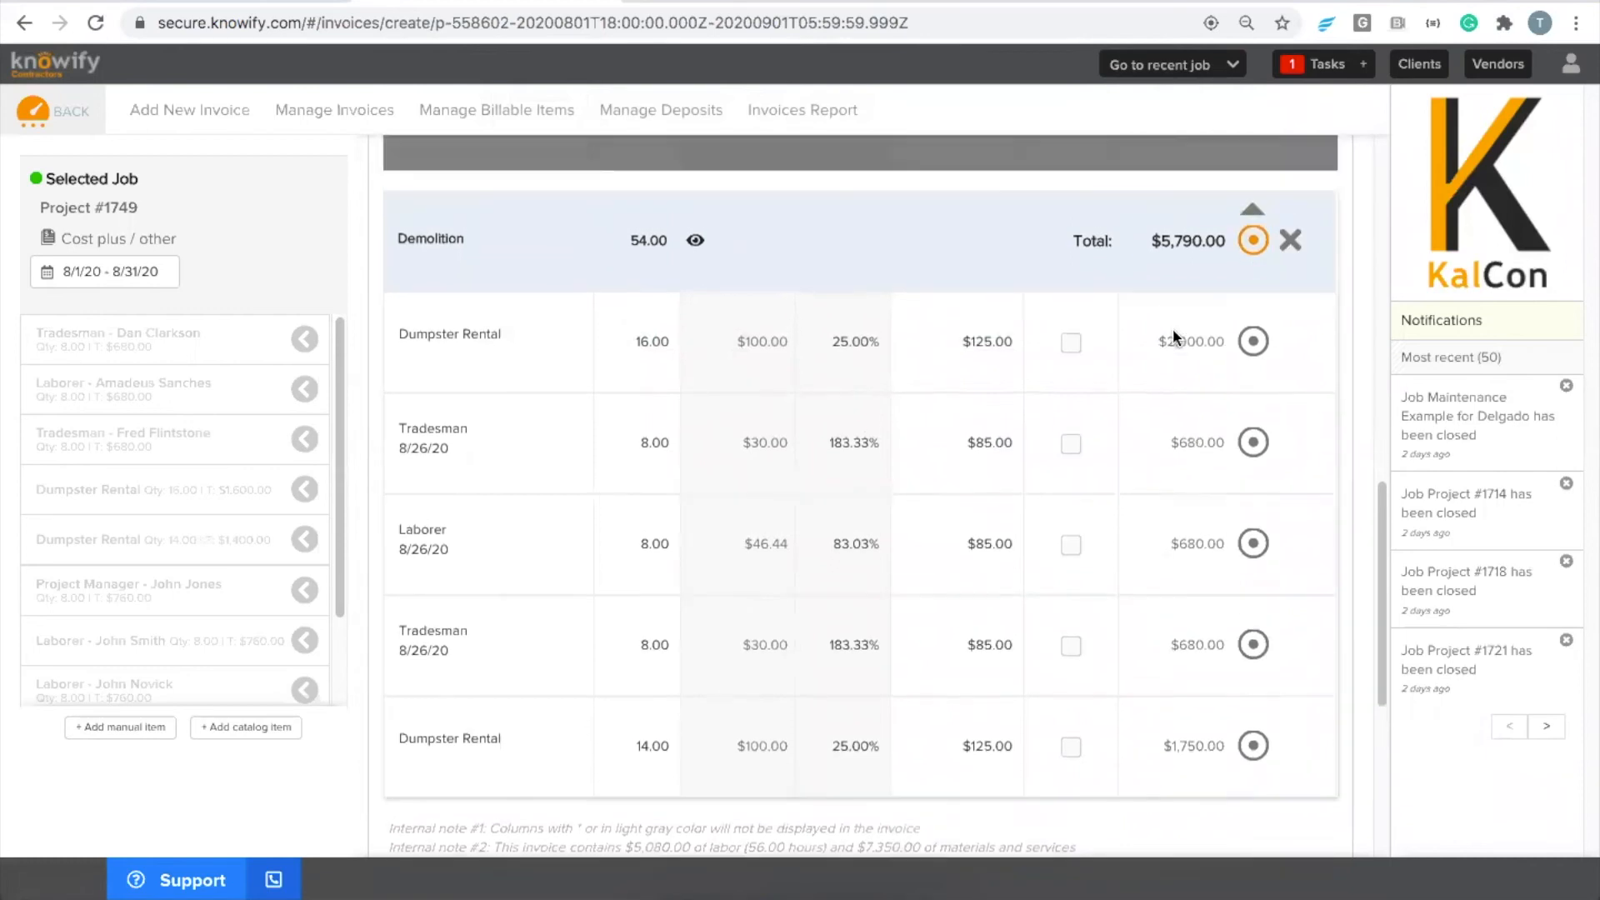
pyautogui.scroll(7, 1168, 340)
pyautogui.scroll(-2, 988, 524)
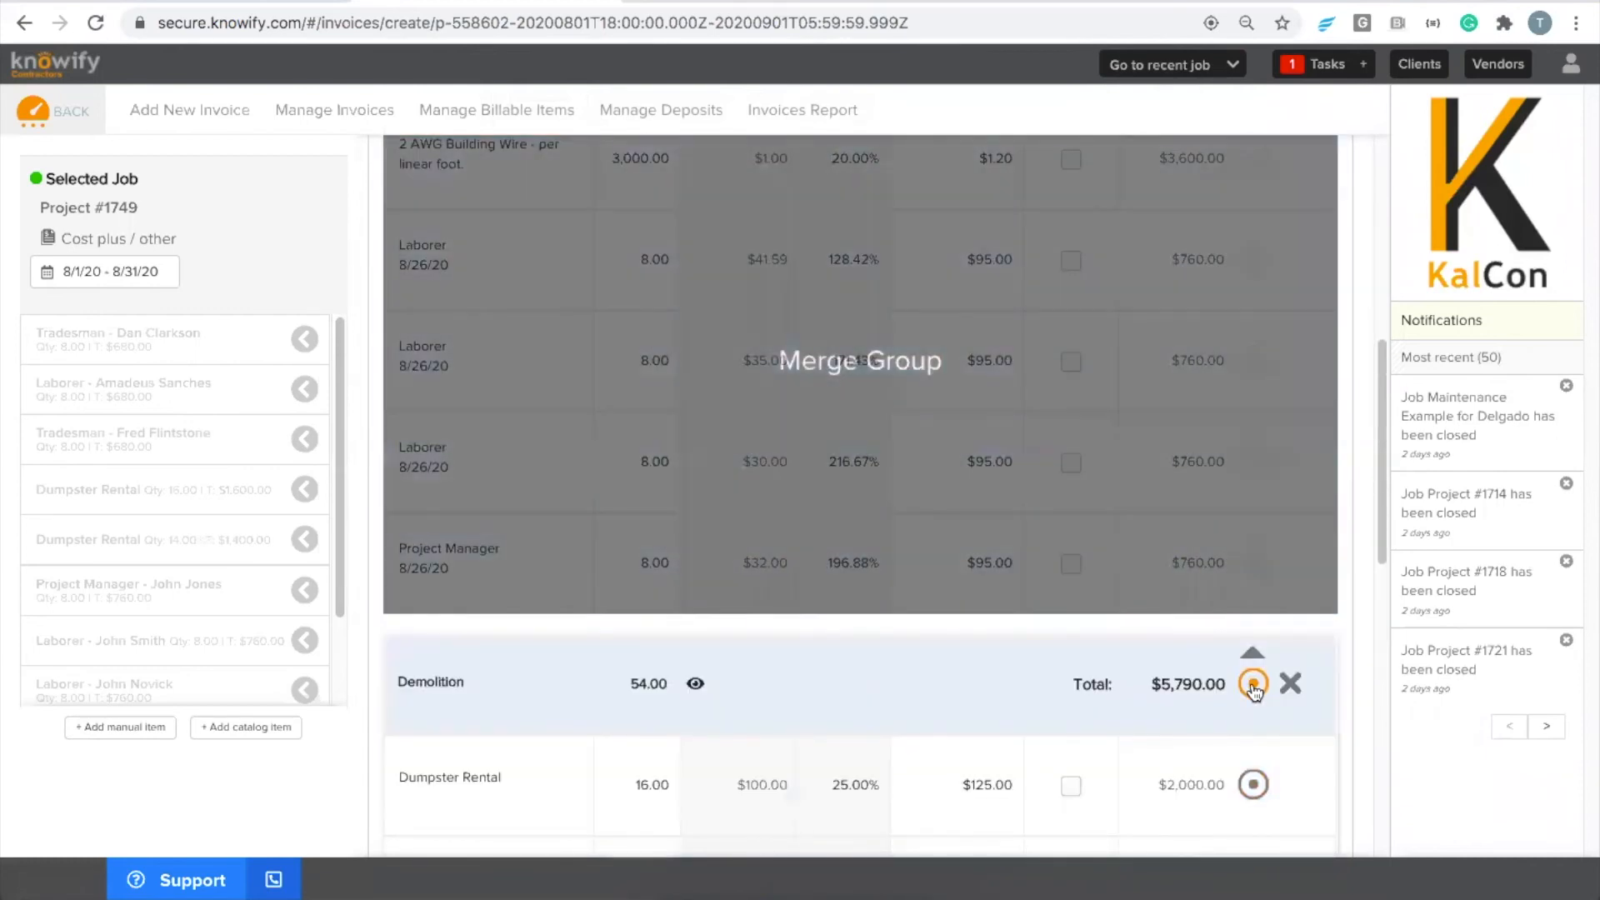
pyautogui.click(1254, 684)
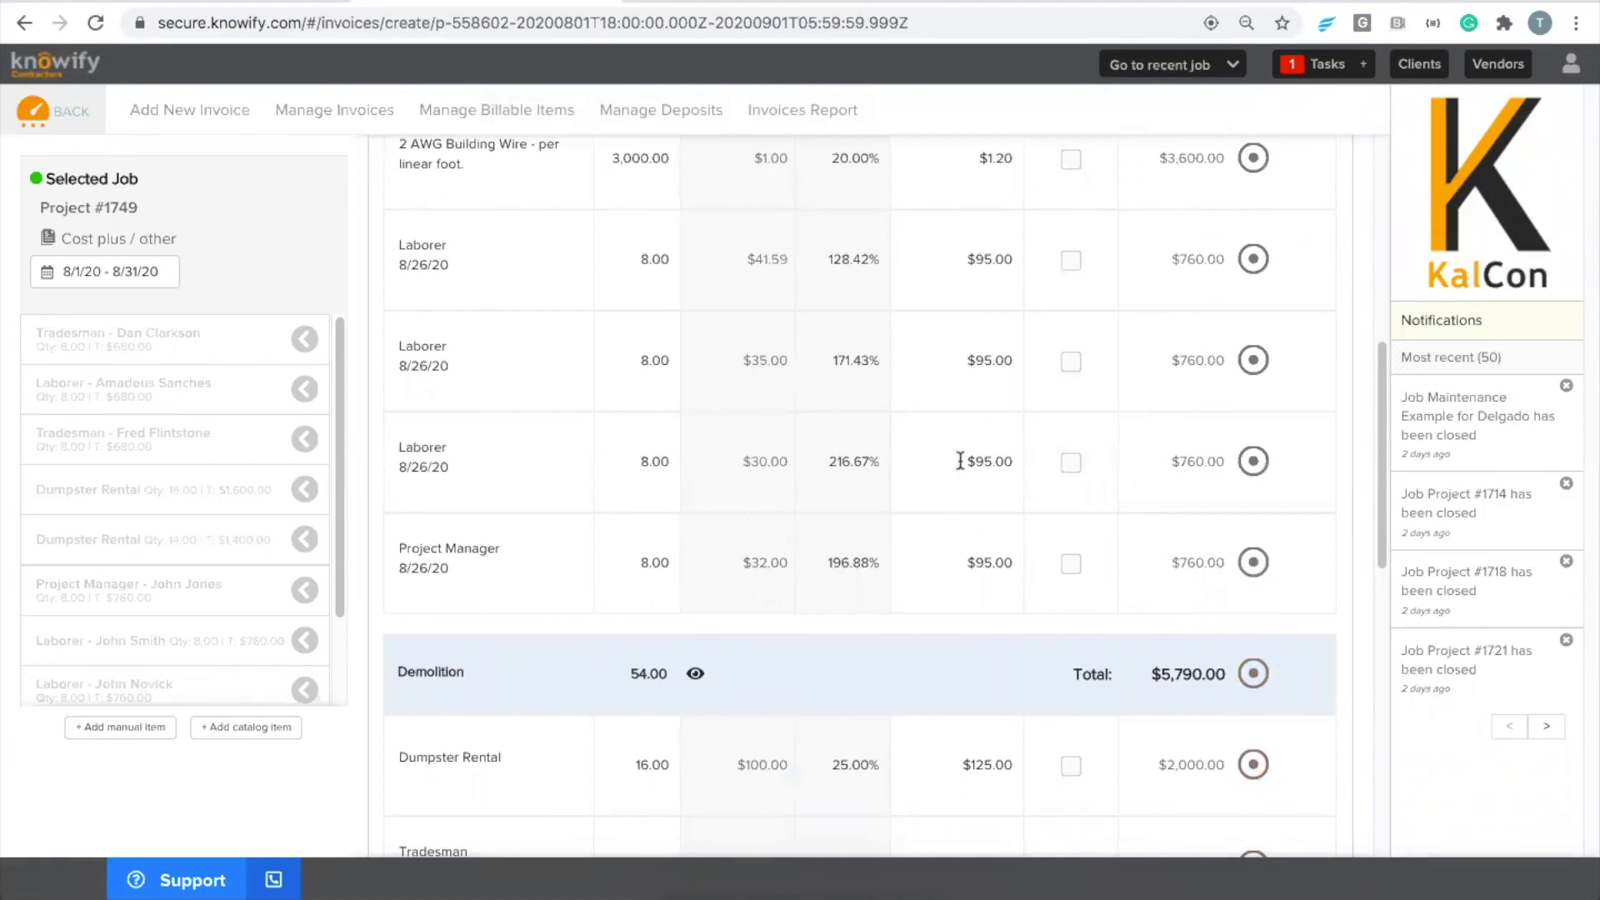
# - Preview the invoice, review the item details listed under Installation and Demolition, and close the preview
pyautogui.scroll(-10, 991, 437)
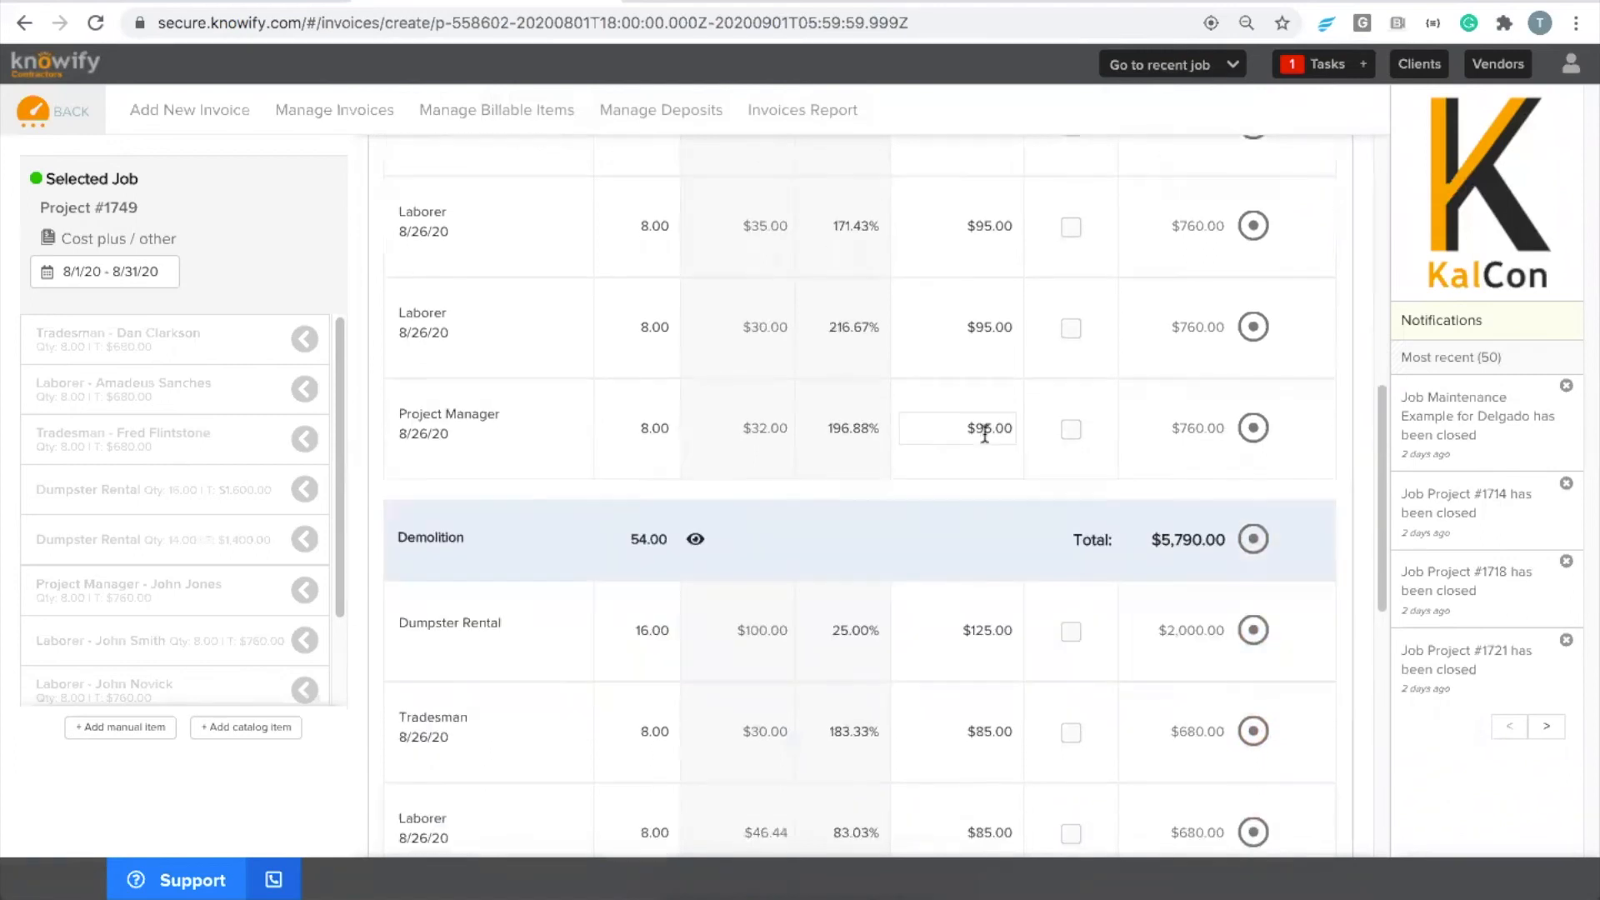
pyautogui.click(1003, 804)
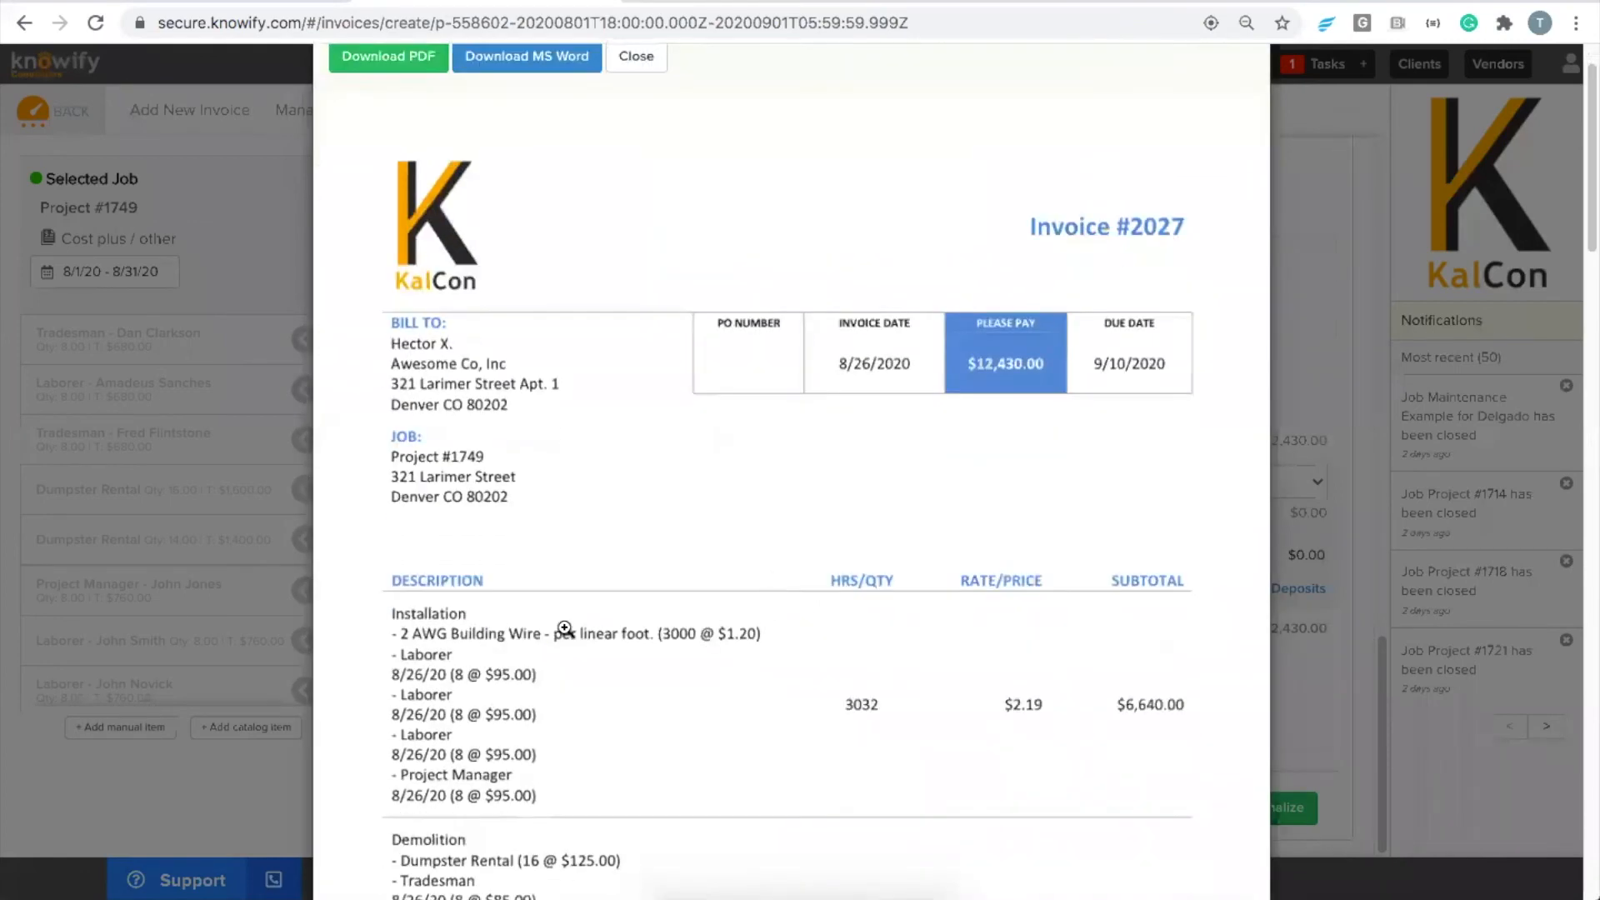
pyautogui.scroll(-2, 467, 655)
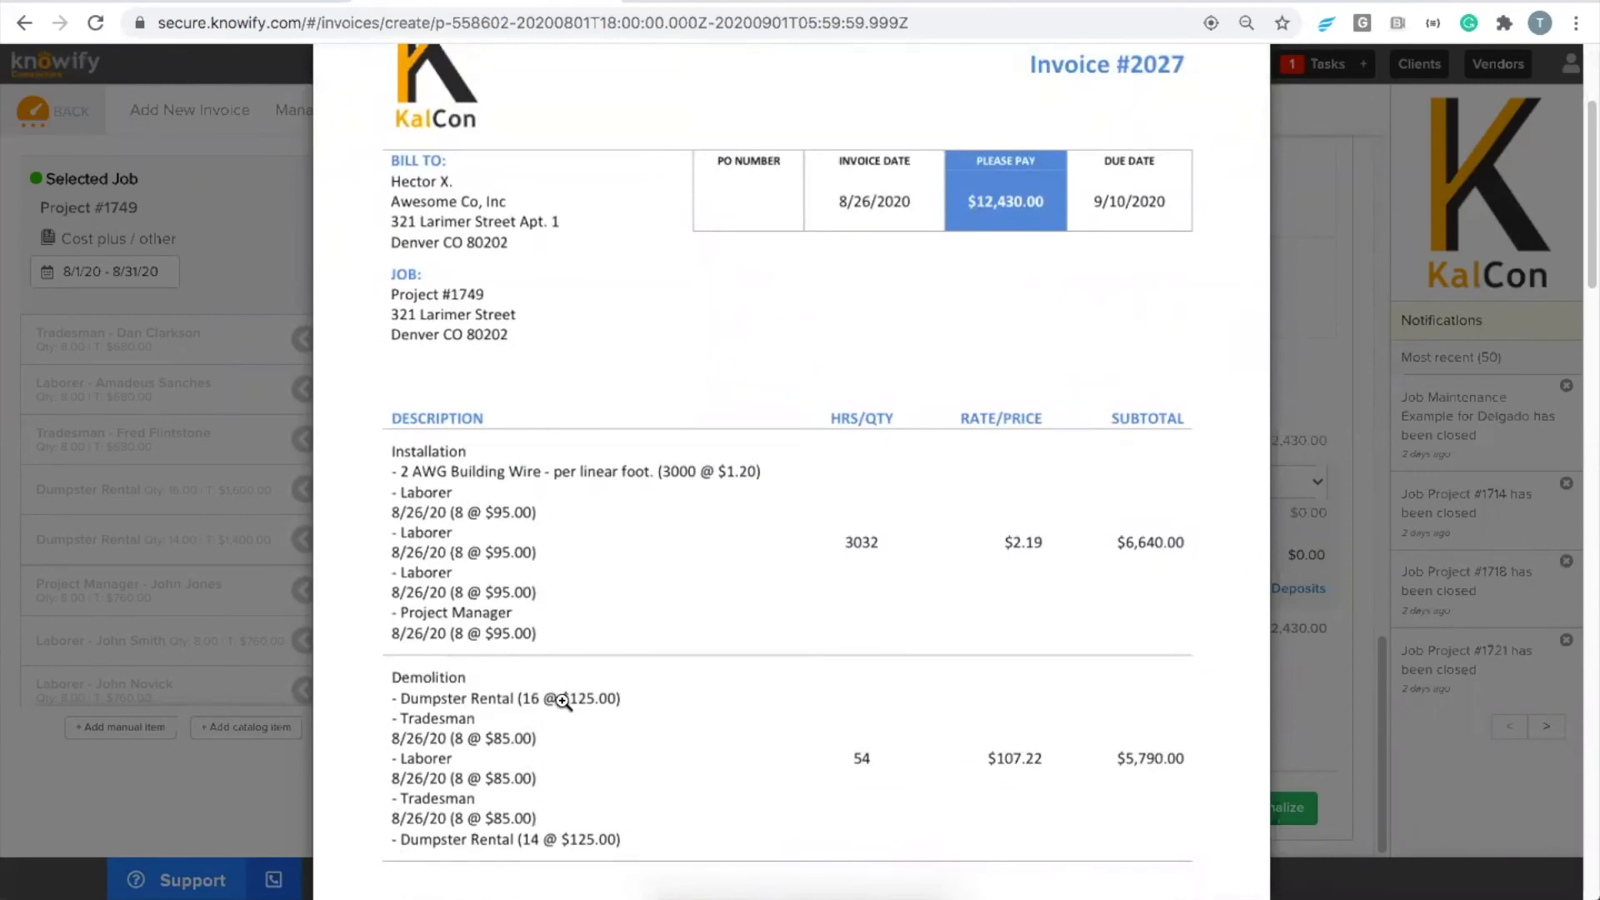
pyautogui.scroll(-1, 566, 707)
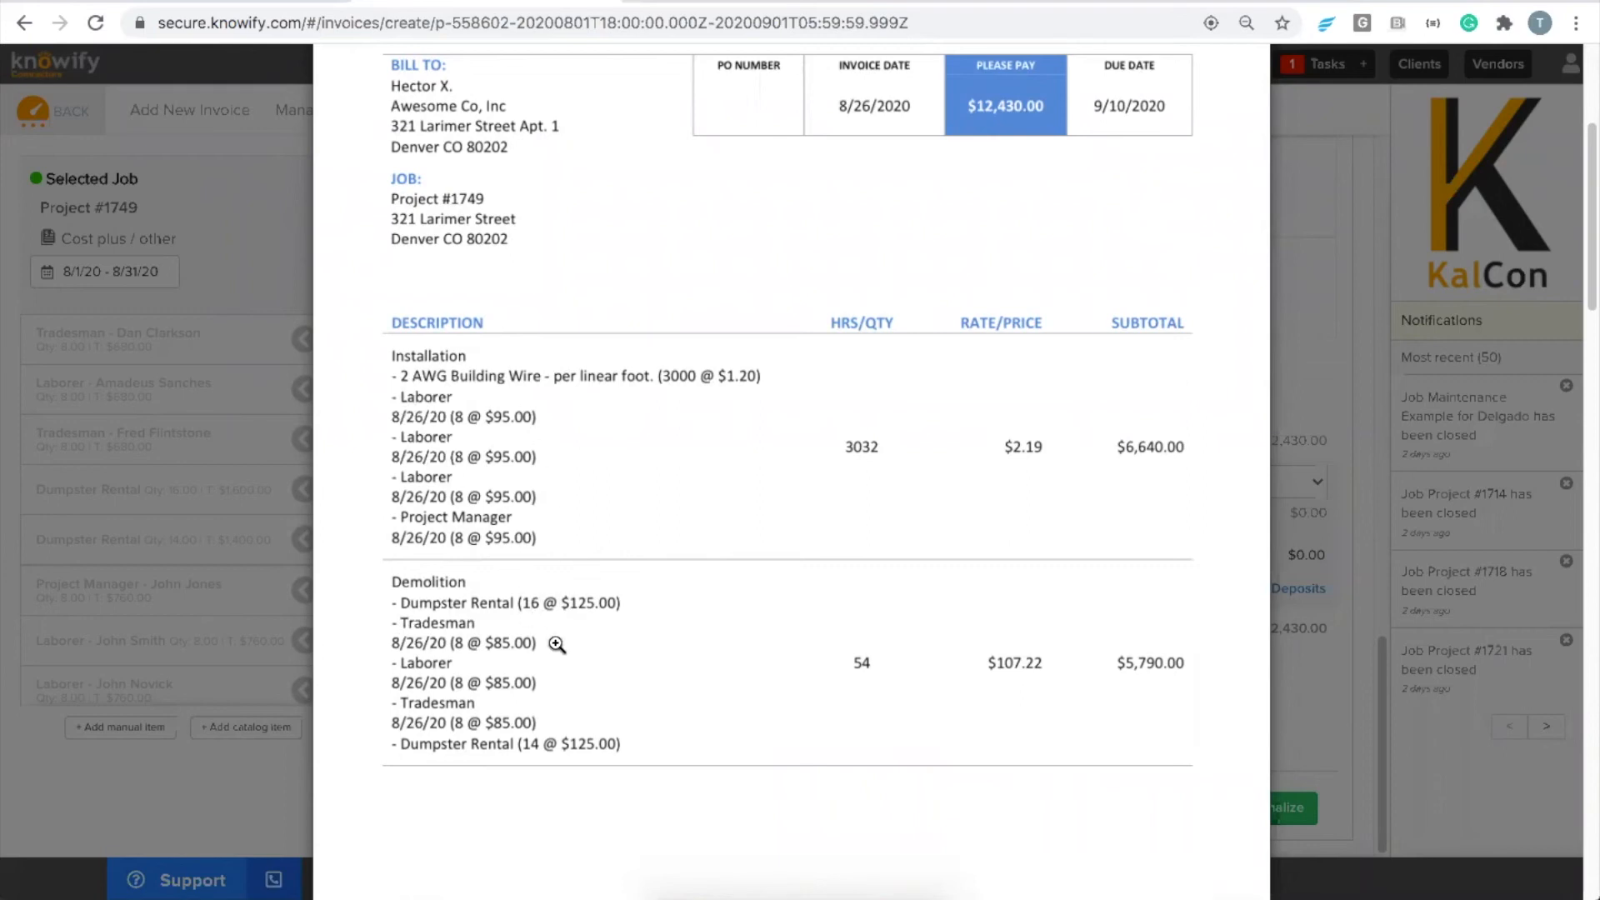
pyautogui.click(612, 667)
# - Hide the Demolition group's individual items from the client on the invoice
pyautogui.scroll(3, 702, 660)
pyautogui.scroll(5, 702, 660)
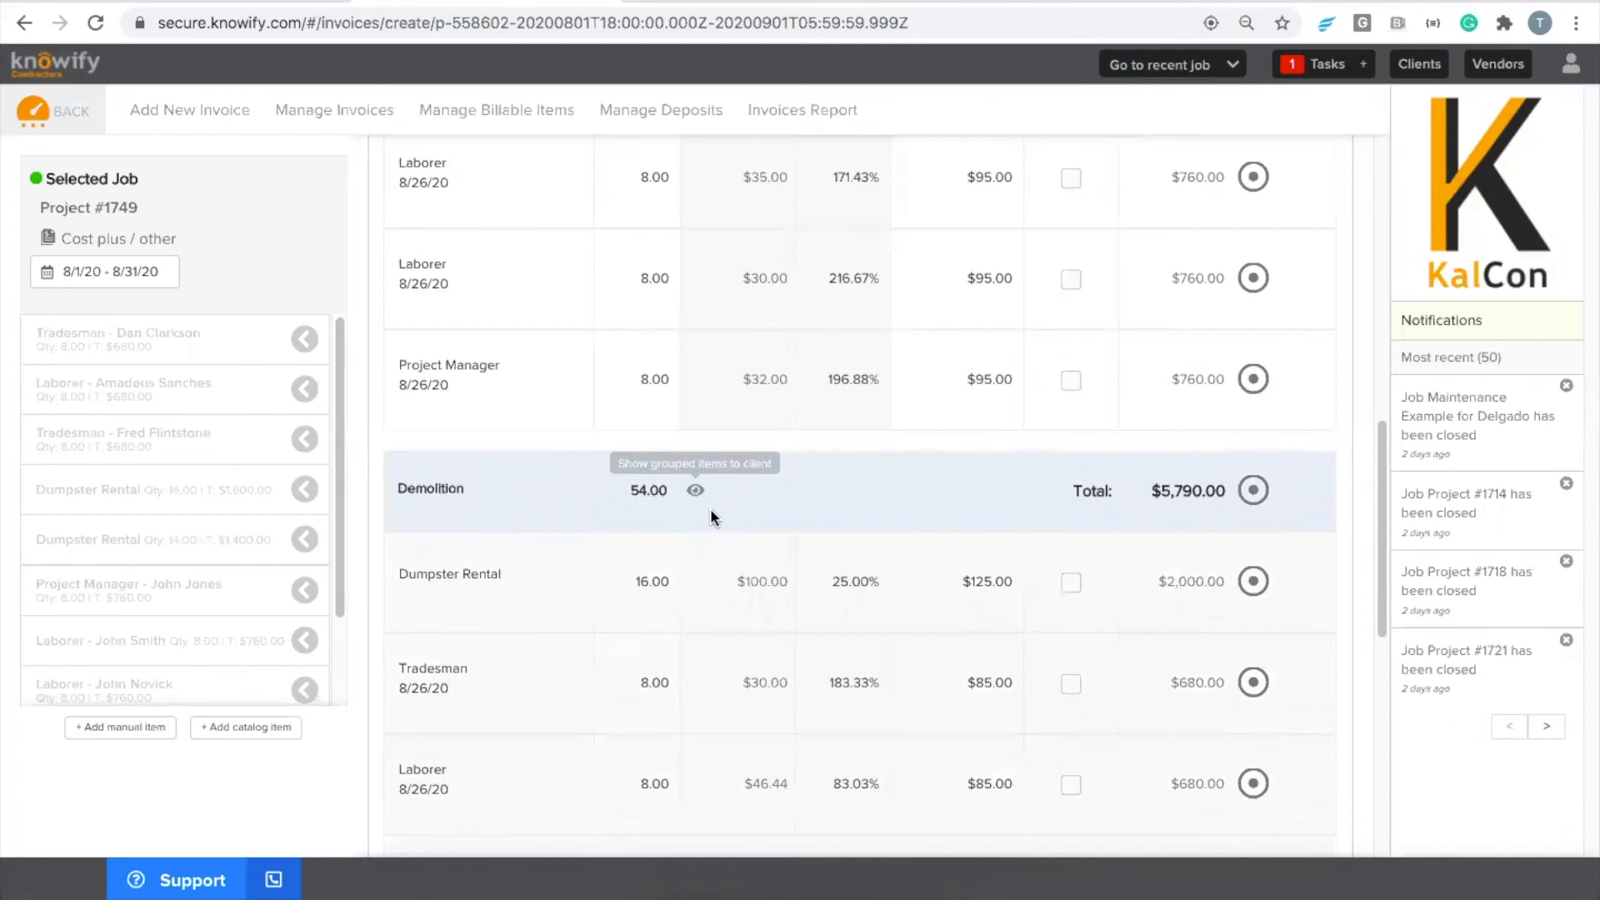
pyautogui.scroll(5, 710, 516)
pyautogui.scroll(-8, 672, 385)
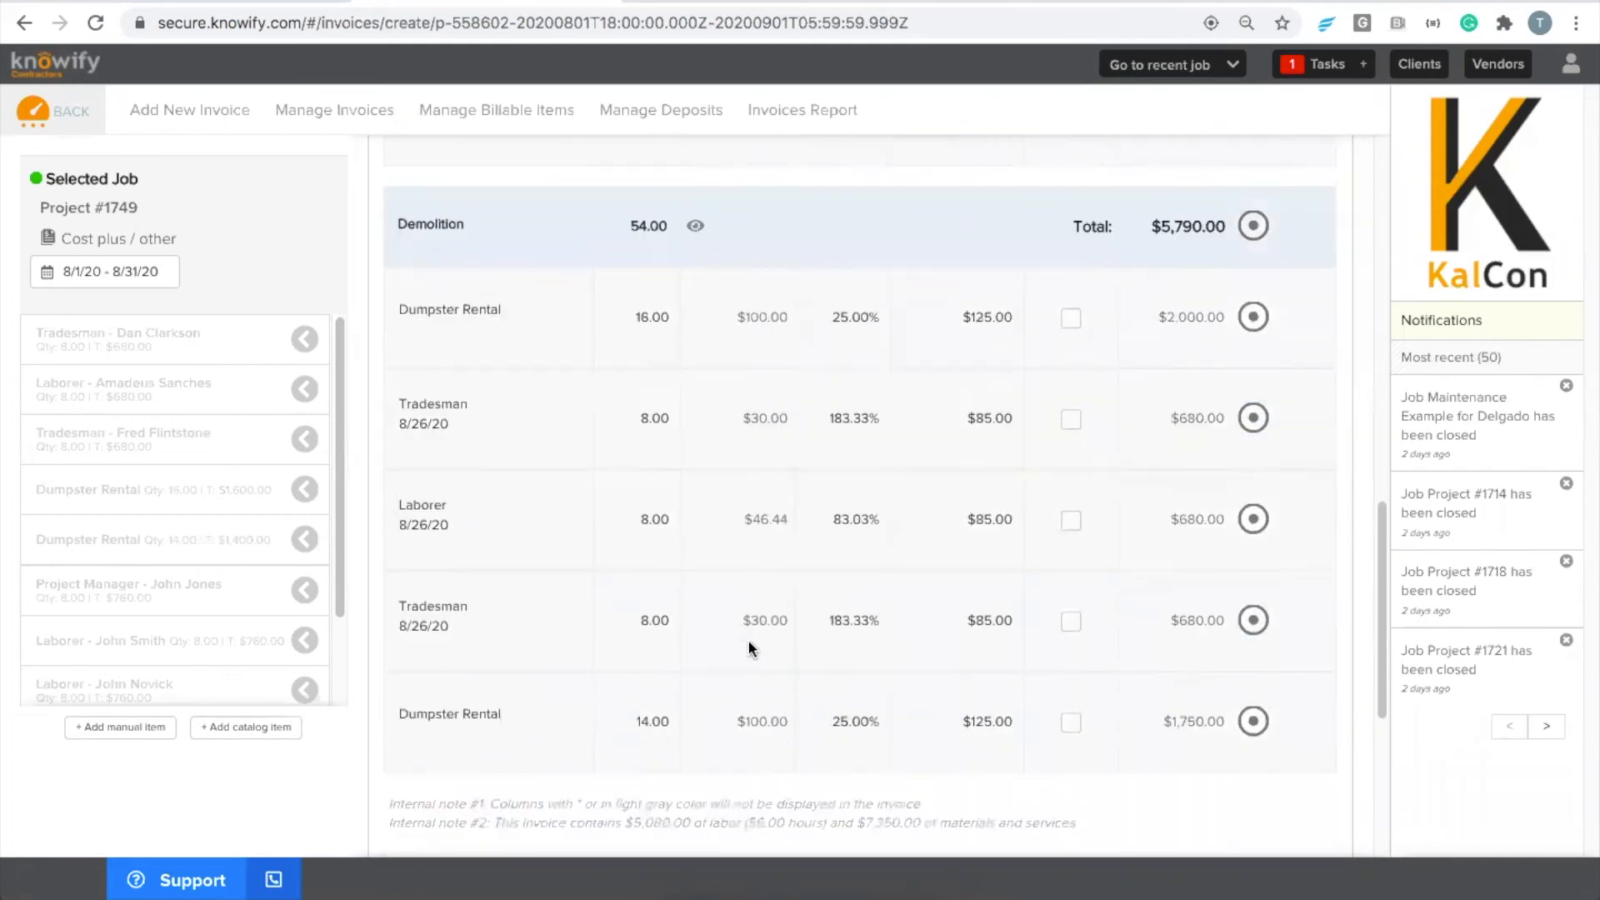
# - Preview the invoice, review its Installation and Demolition lines and totals, and close the preview
pyautogui.scroll(-5, 747, 646)
pyautogui.click(912, 803)
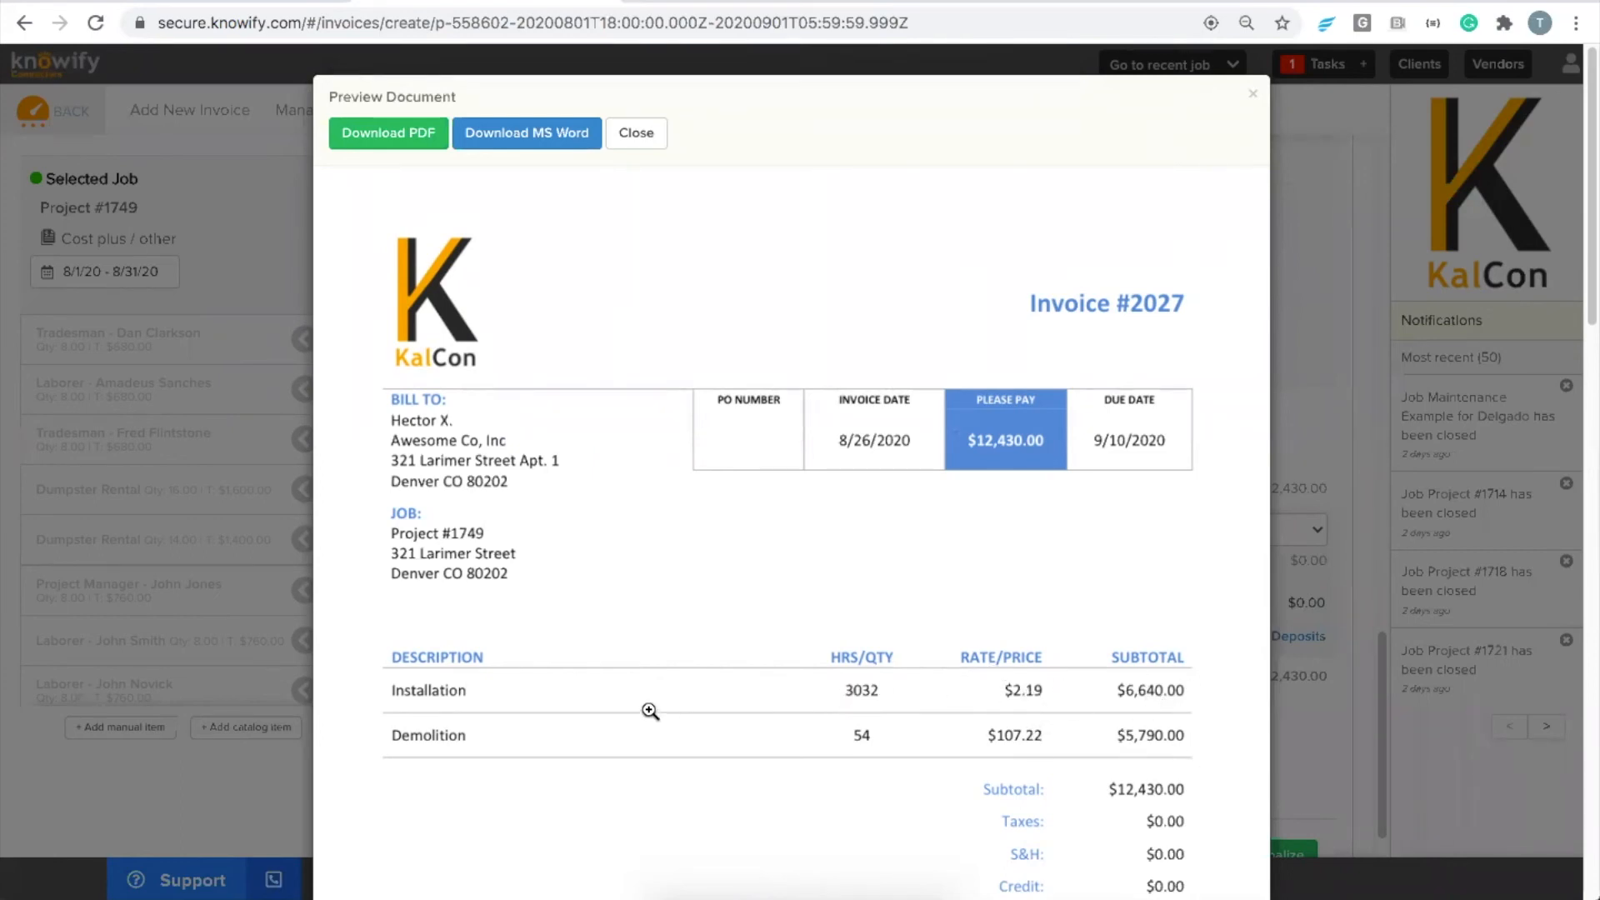
pyautogui.scroll(-3, 1128, 727)
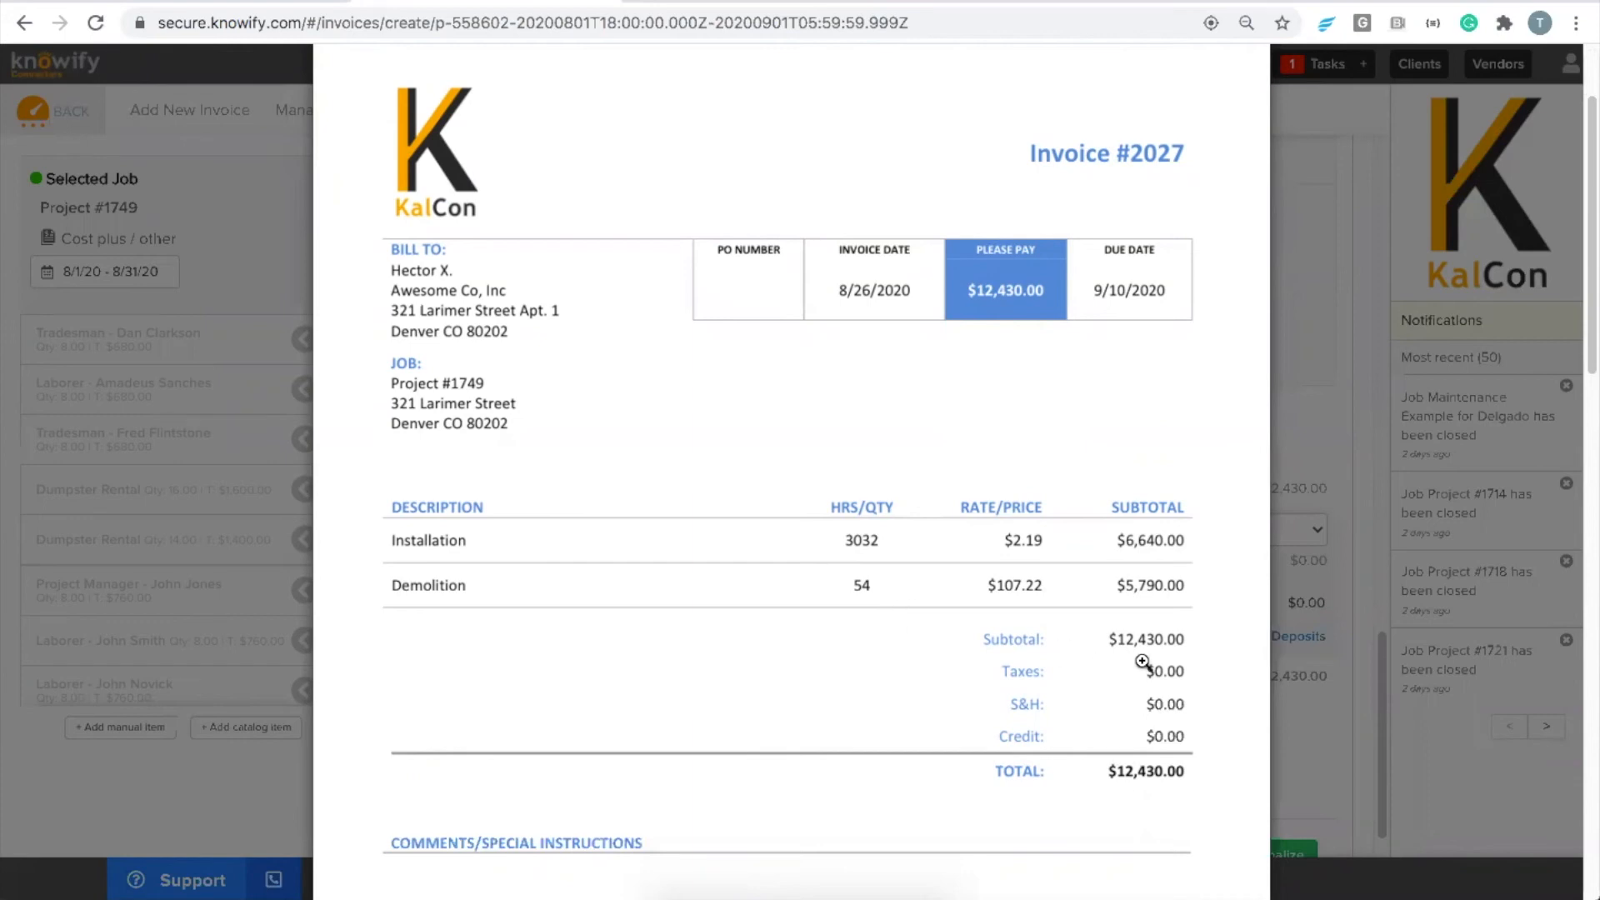
pyautogui.scroll(-2, 1183, 771)
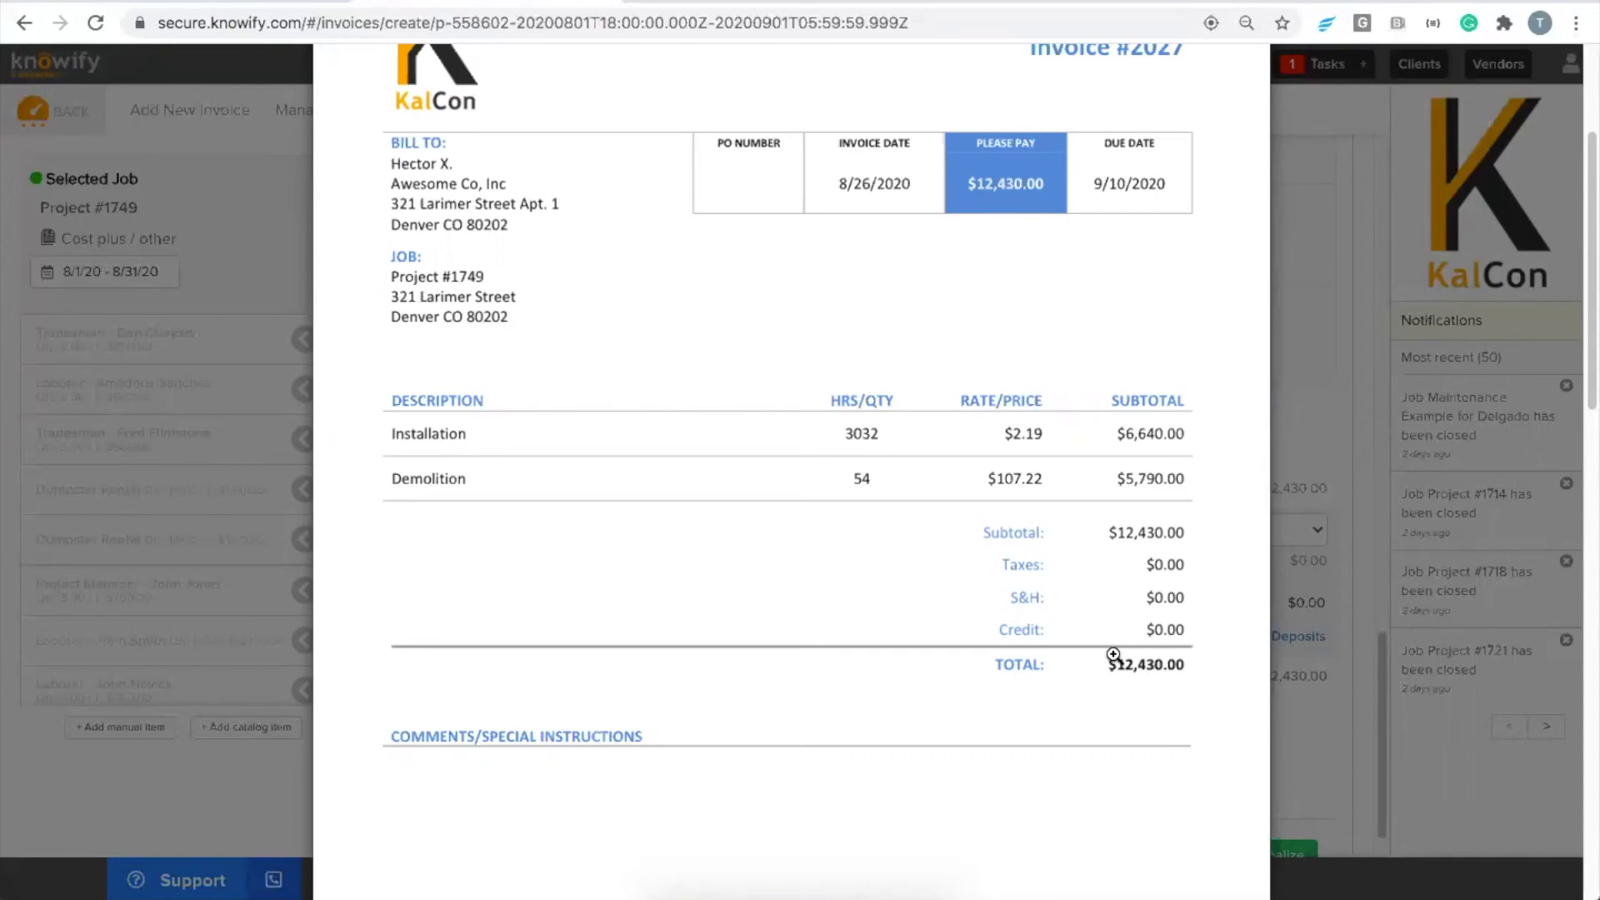
pyautogui.click(1226, 750)
# - Verify and finalize the invoice without attaching the time report or sending an email to the client
pyautogui.scroll(-1, 1228, 748)
pyautogui.click(1230, 827)
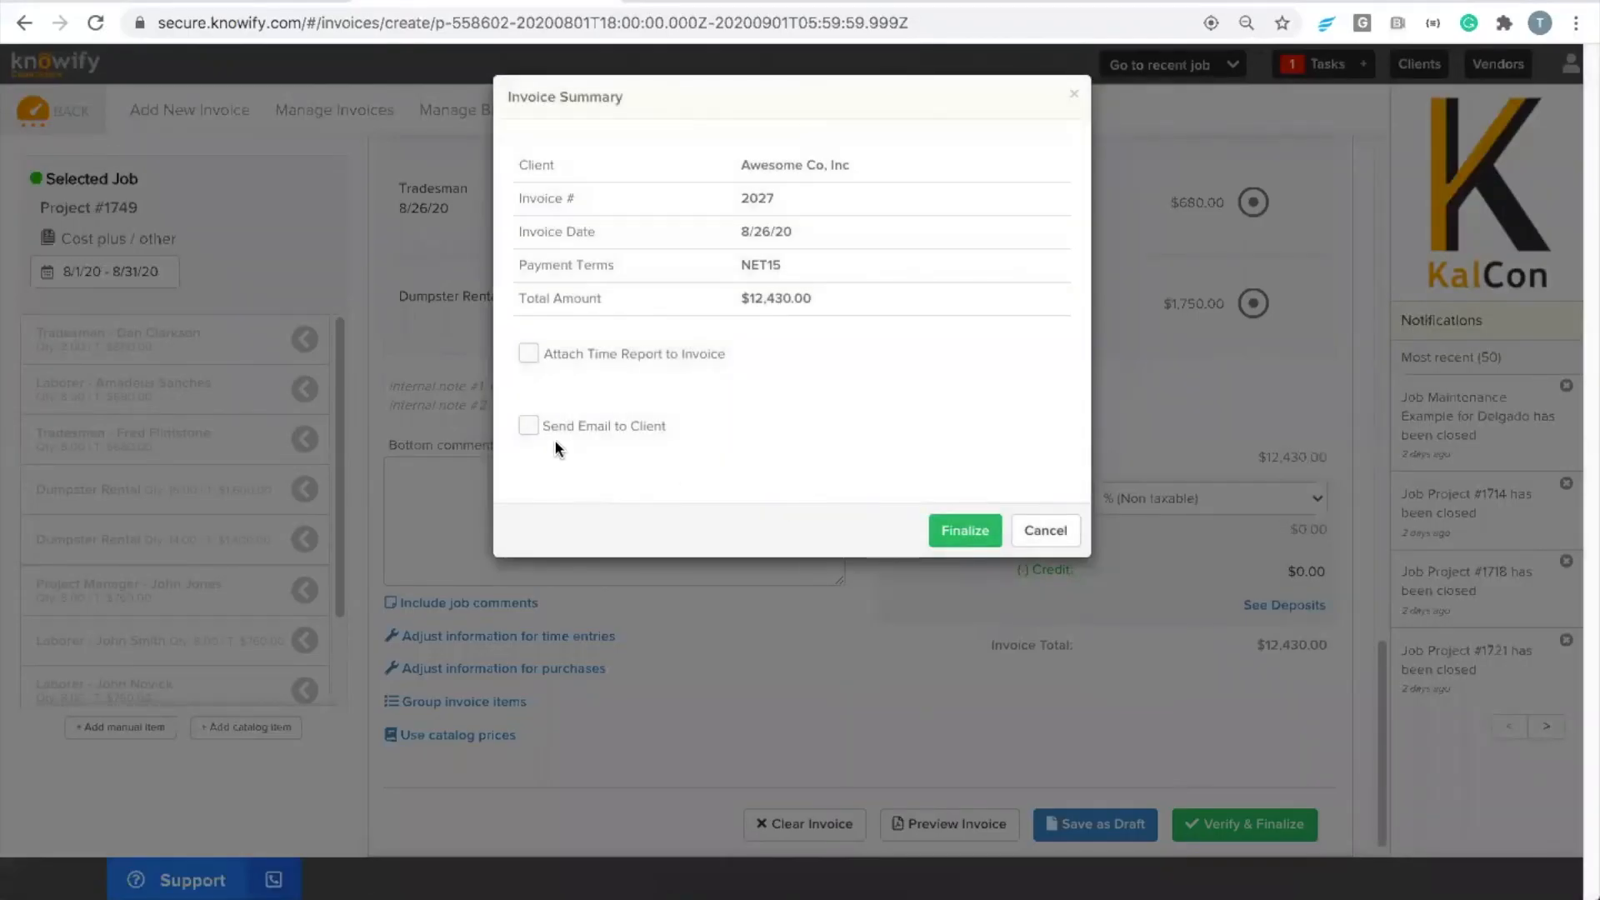
pyautogui.click(529, 427)
pyautogui.click(539, 351)
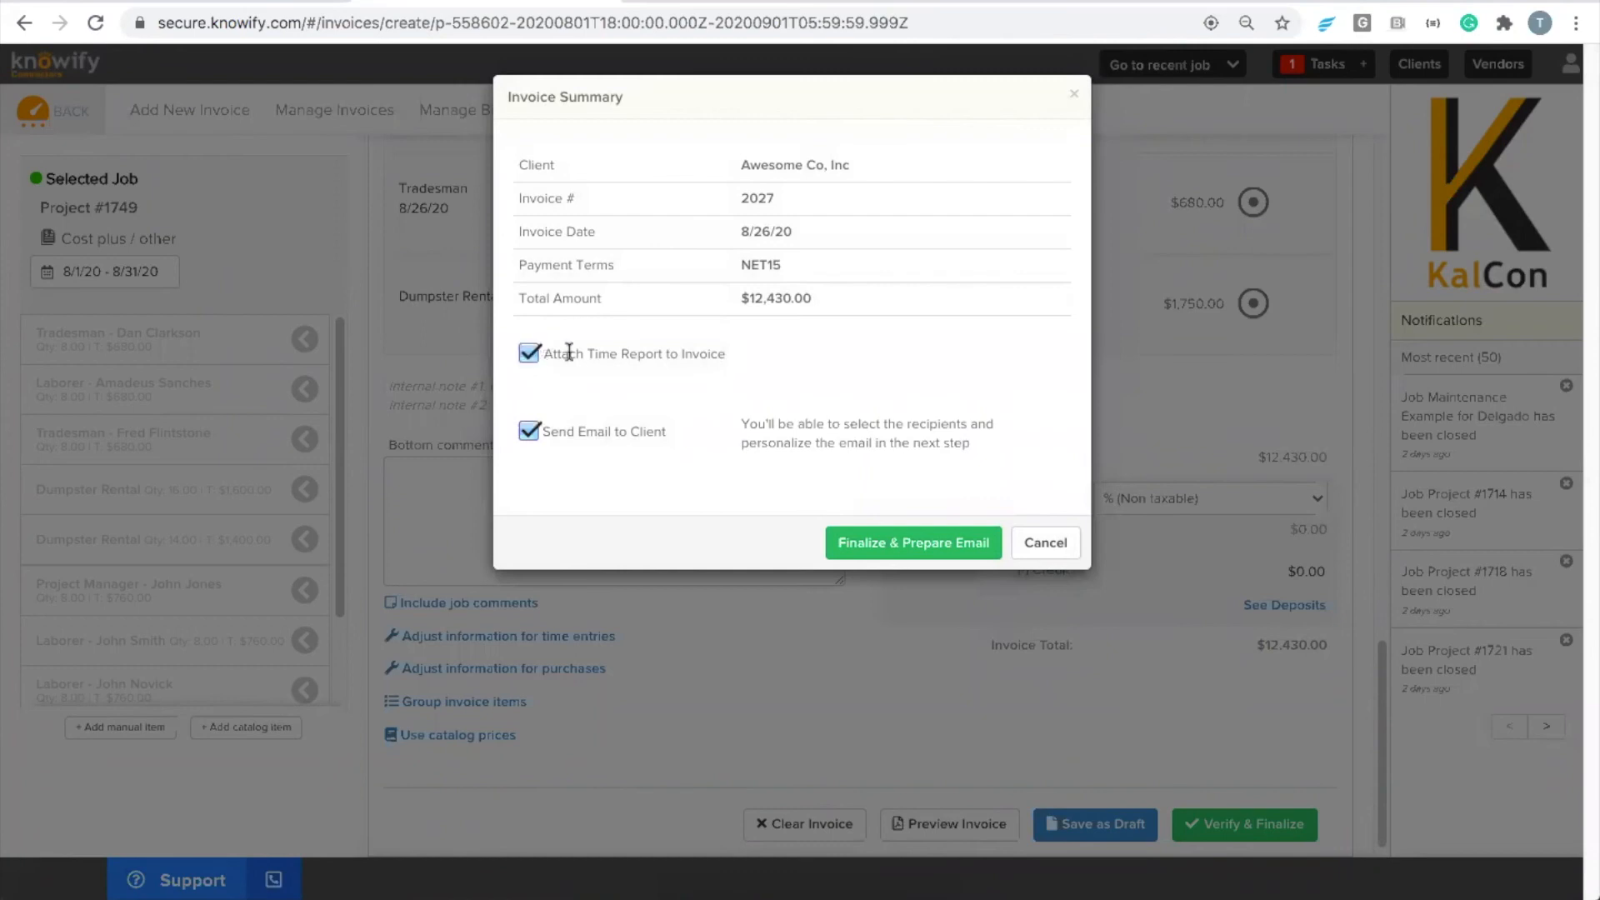
pyautogui.moveTo(545, 353); pyautogui.dragTo(756, 348)
pyautogui.click(746, 351)
pyautogui.click(531, 352)
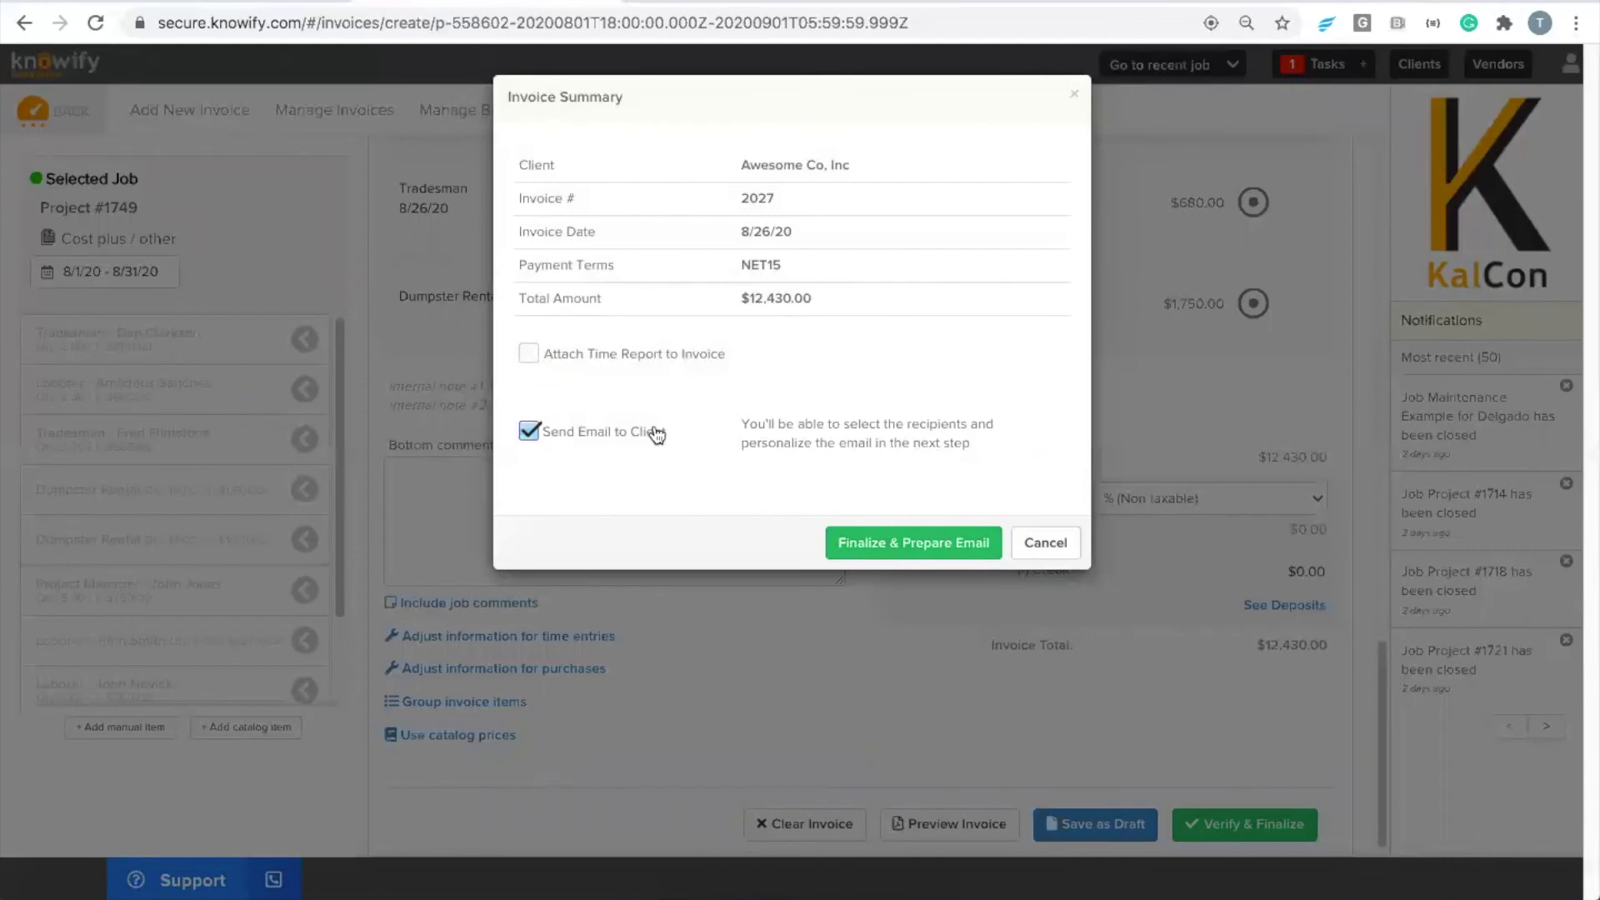
pyautogui.click(533, 431)
pyautogui.click(939, 530)
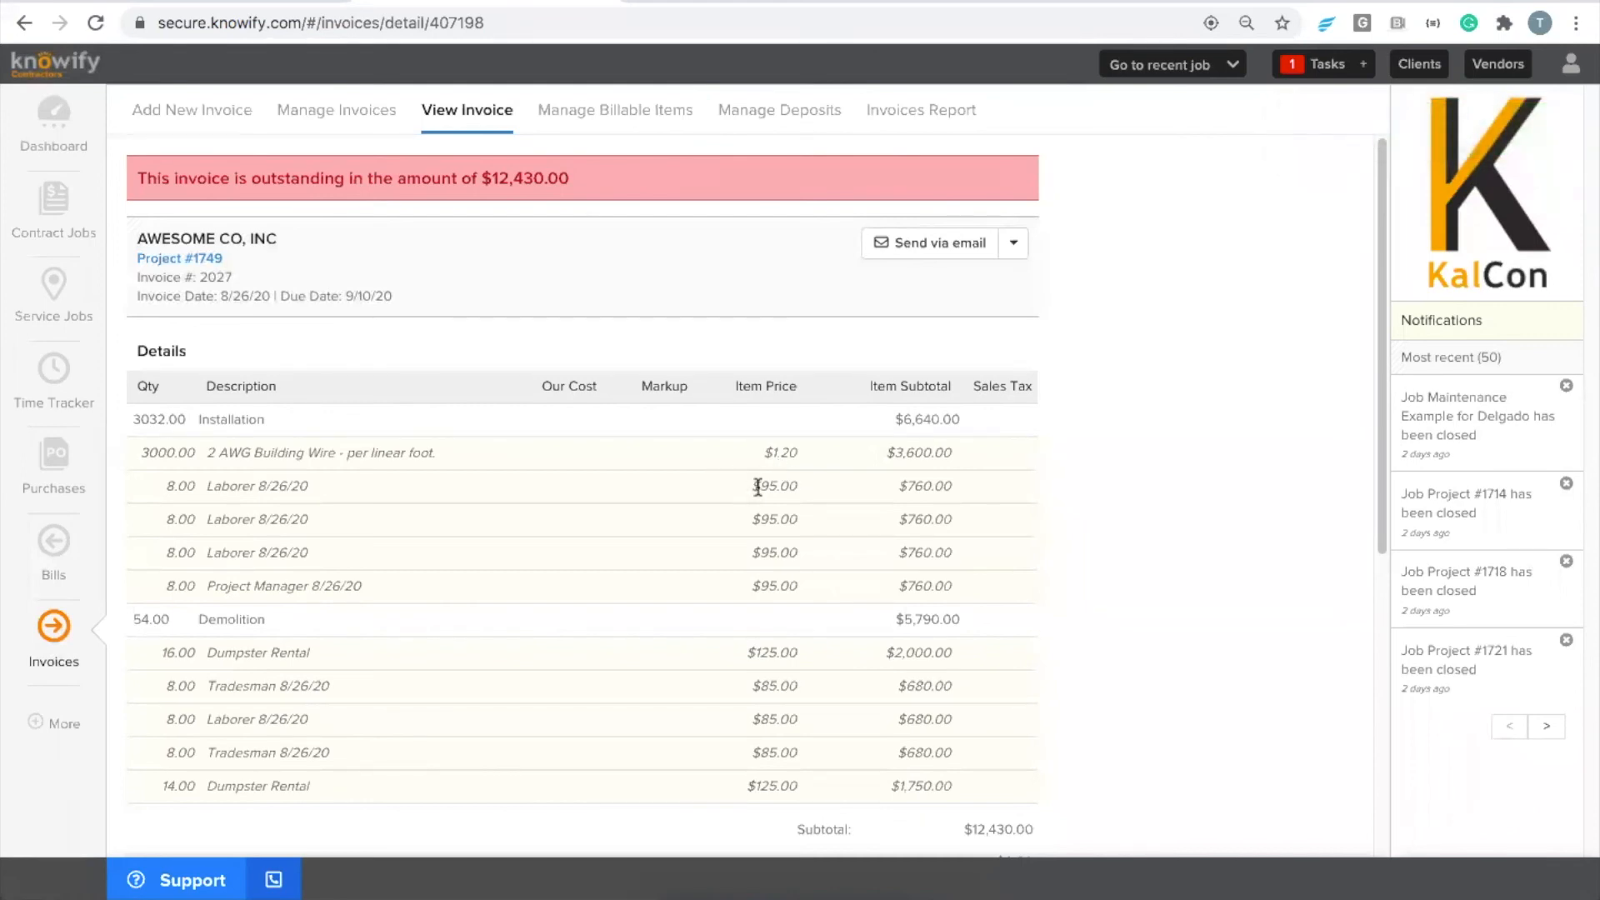
pyautogui.scroll(-1, 880, 611)
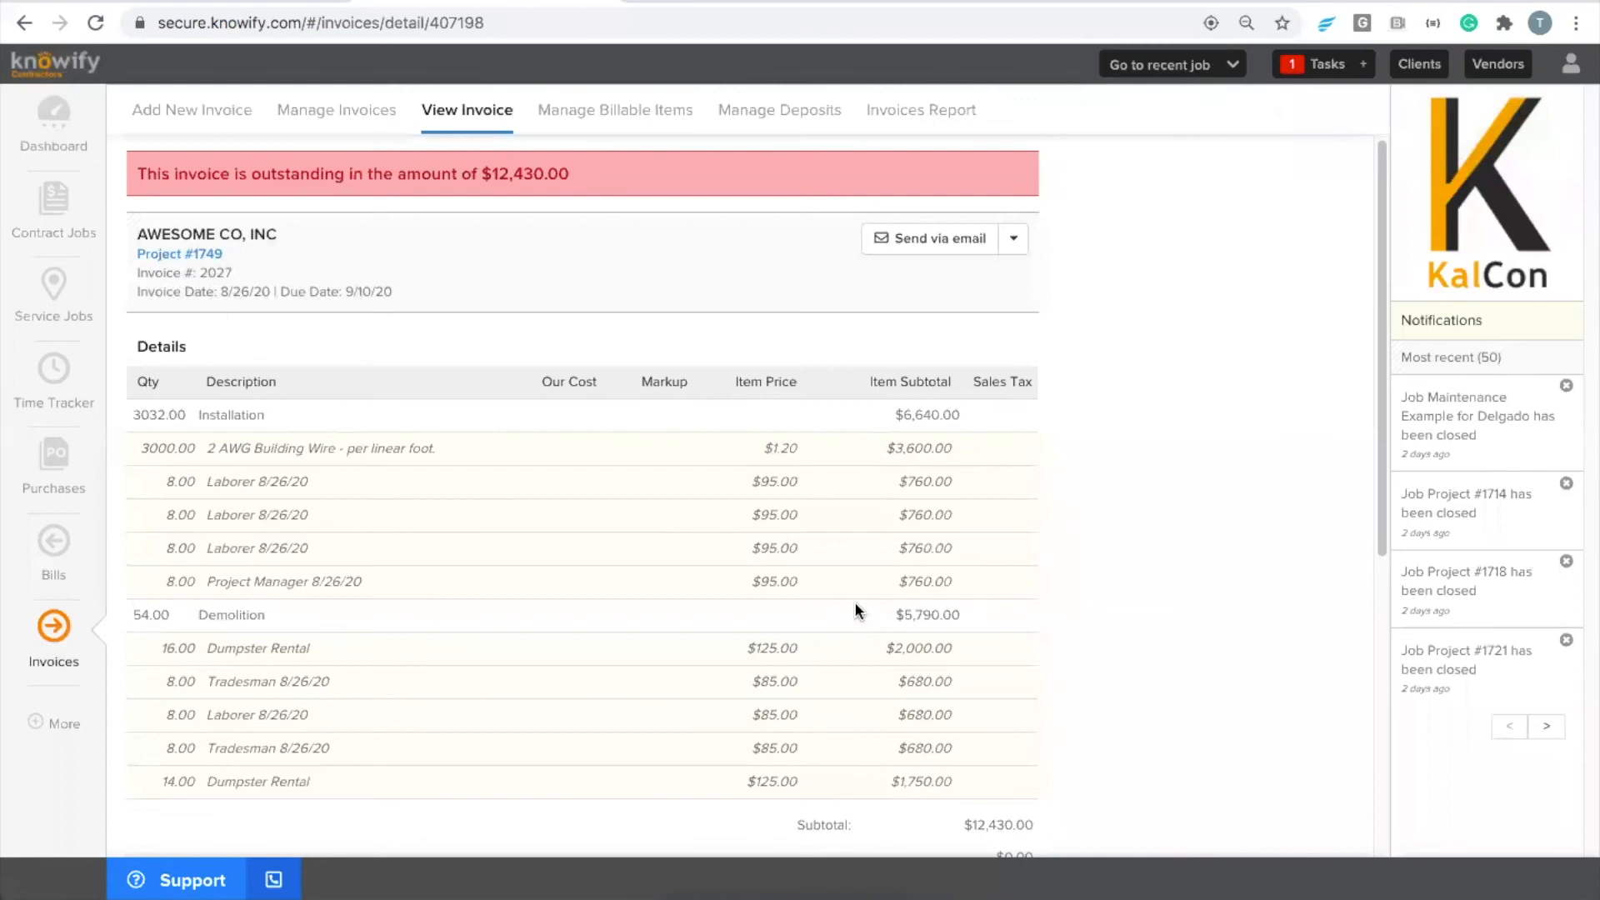
pyautogui.scroll(1, 935, 585)
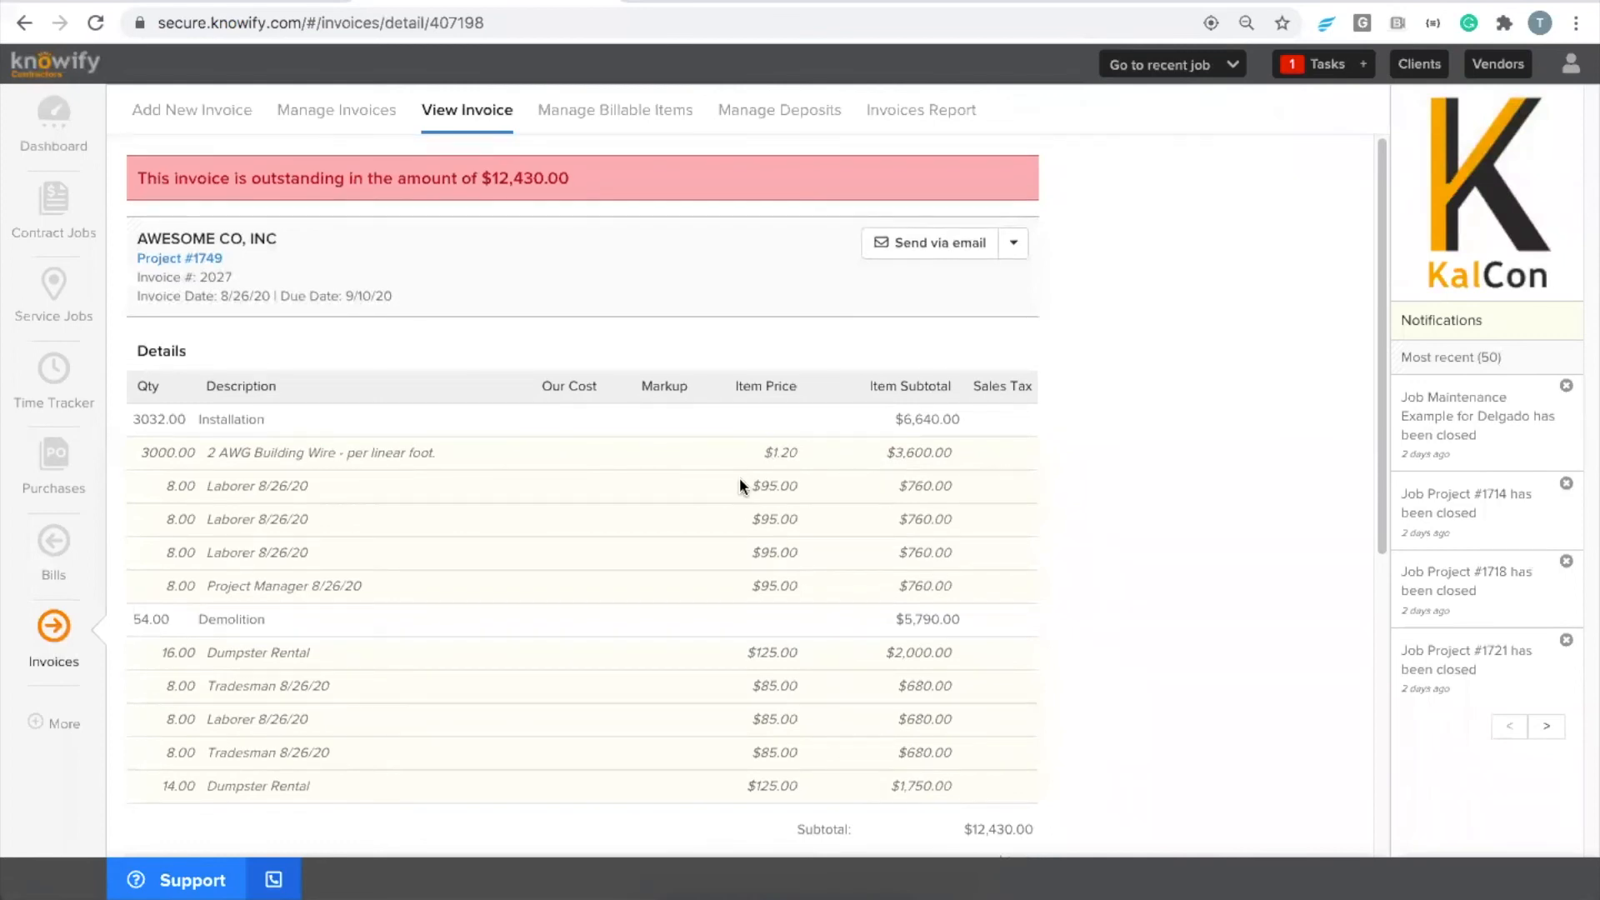
# - Open the plan of contract job Project #1749 and switch it to budget mode
pyautogui.click(53, 205)
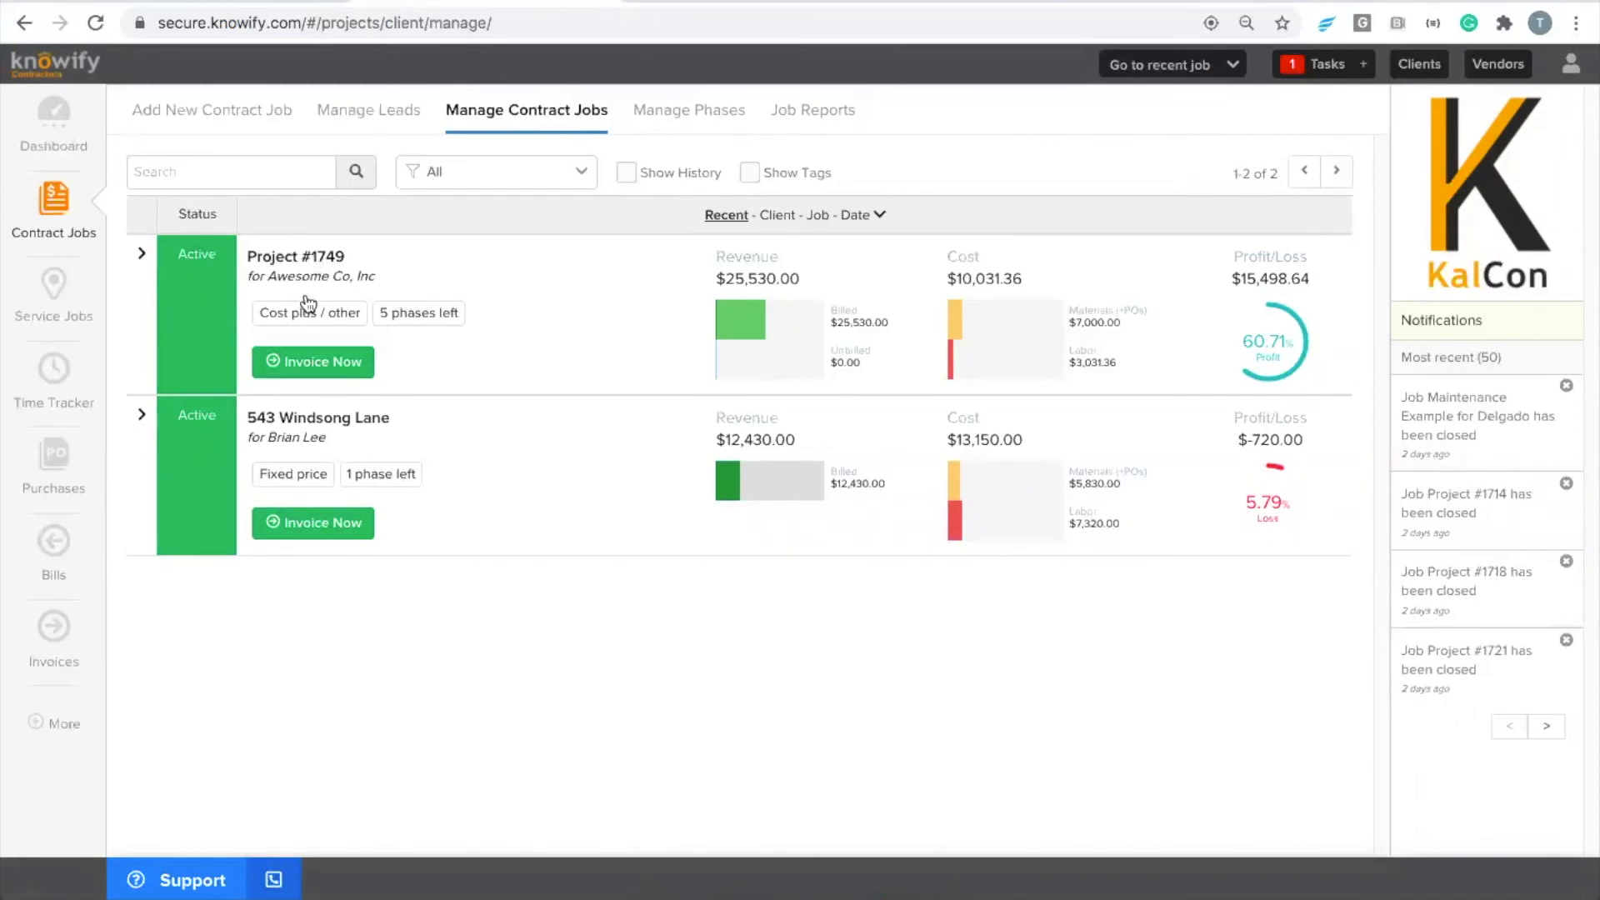
pyautogui.click(407, 306)
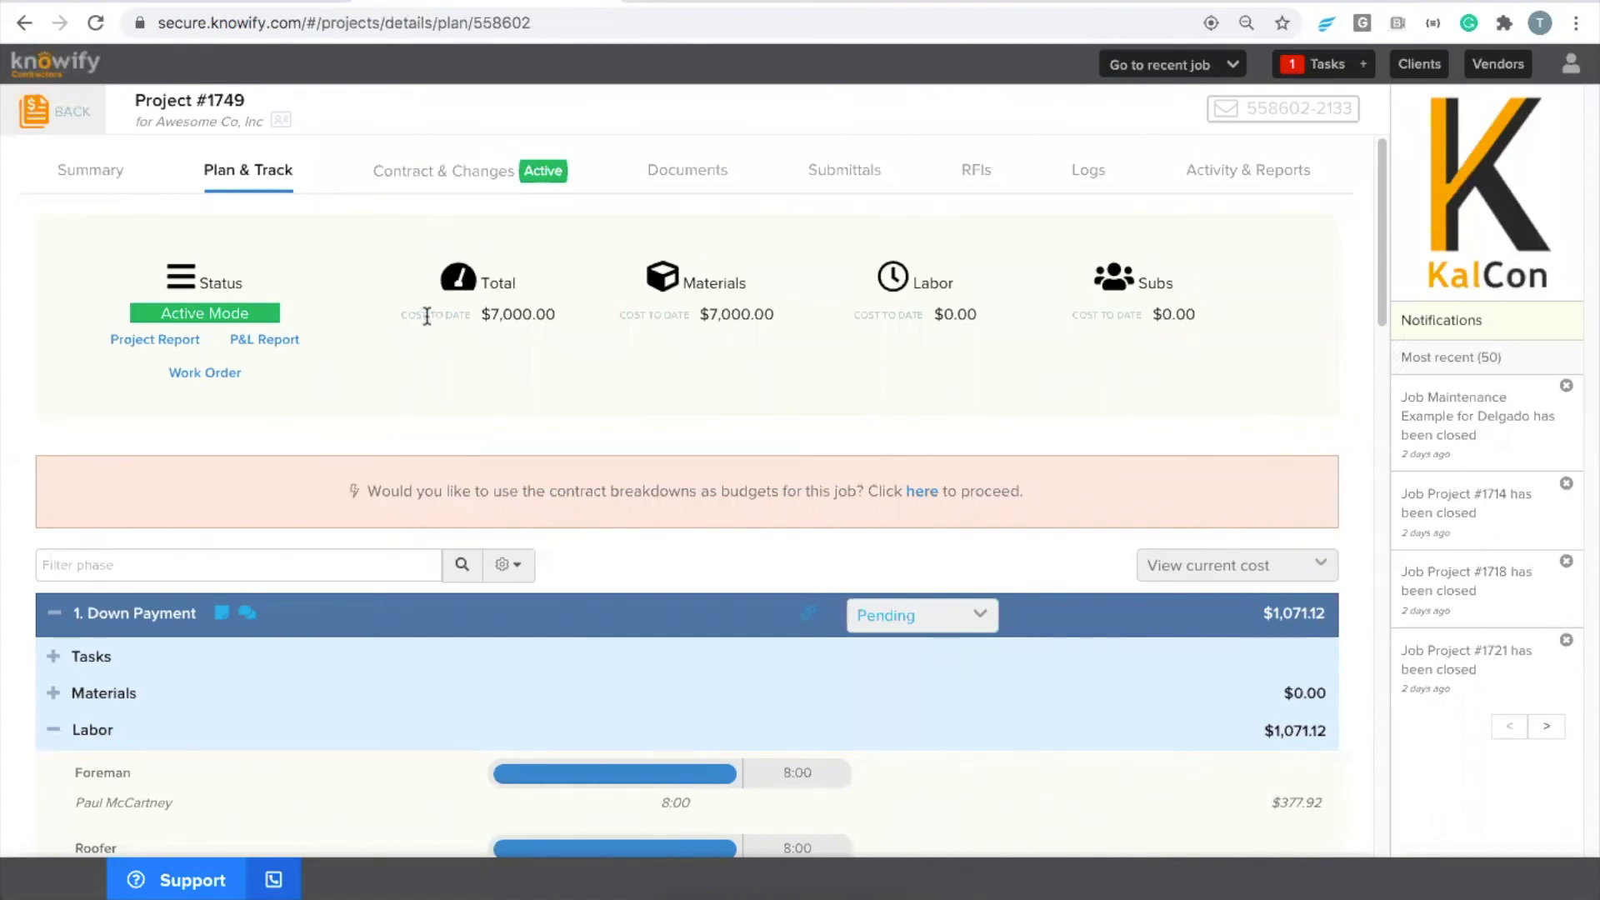
pyautogui.scroll(-10, 439, 328)
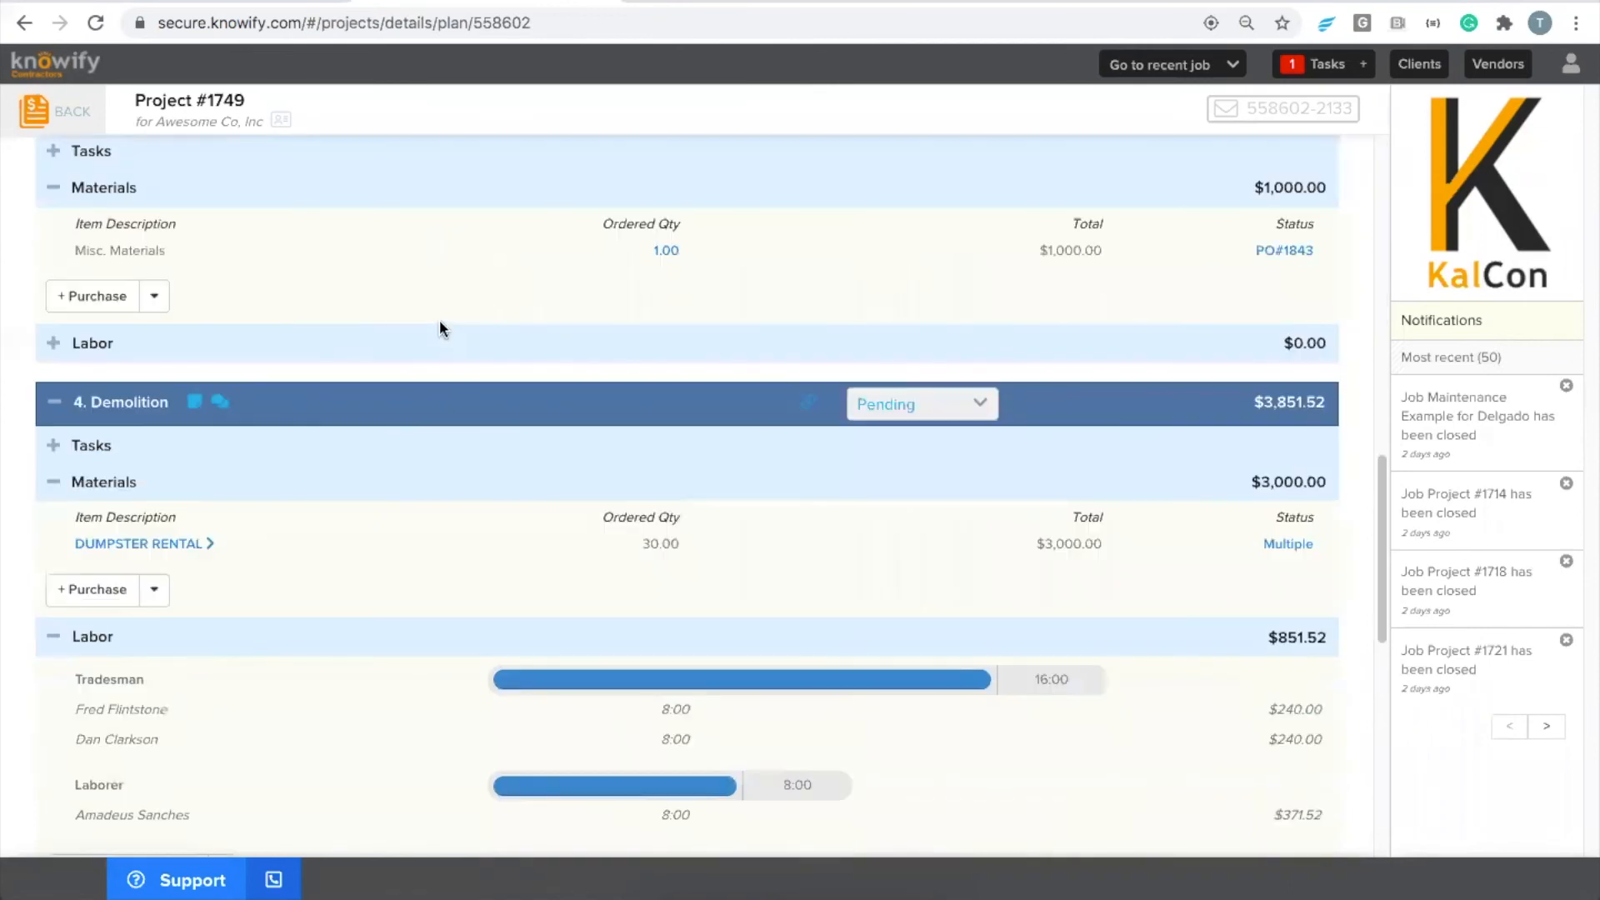
pyautogui.scroll(-10, 440, 328)
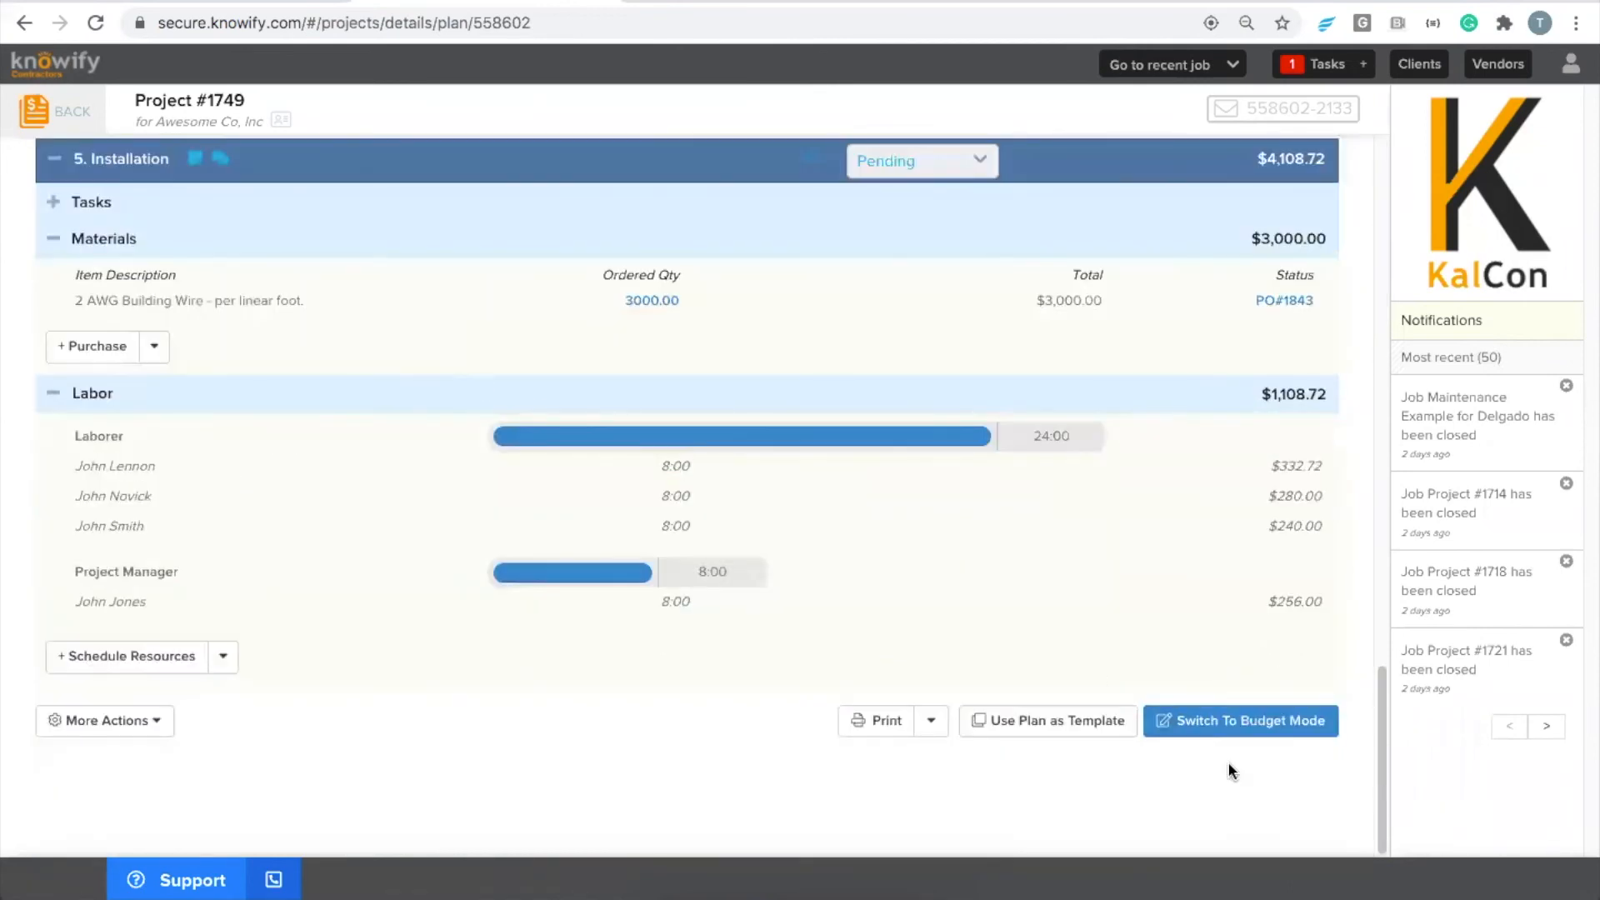
pyautogui.click(1207, 724)
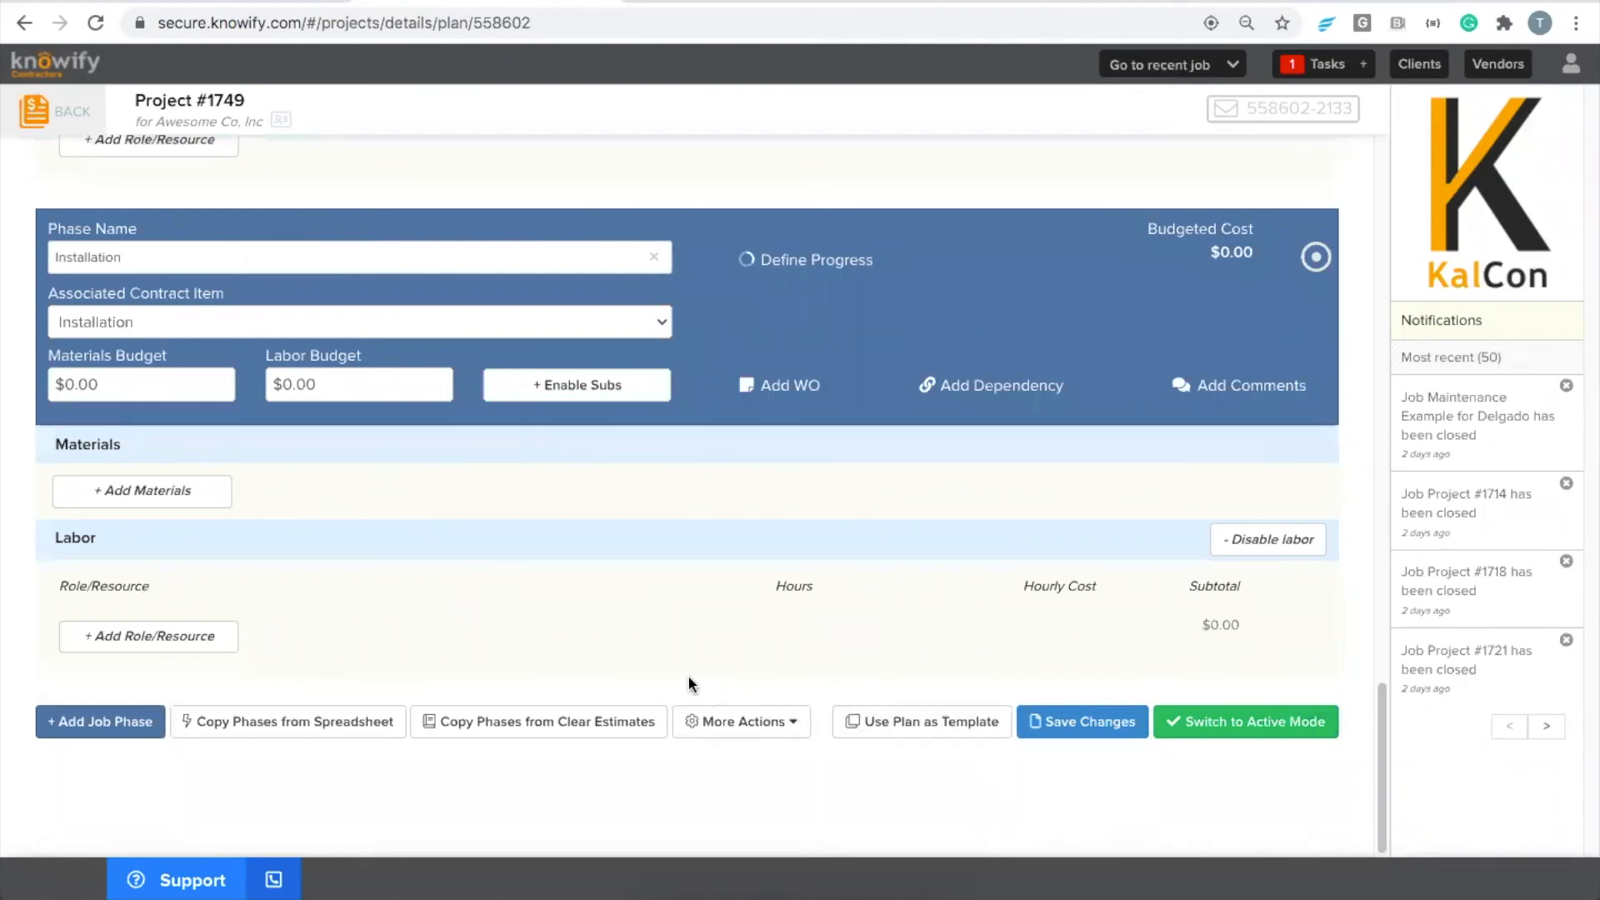
# - Examine how the Lamp Post Installed, Demolition and Installation phases are each associated with a contract item
pyautogui.scroll(1, 689, 678)
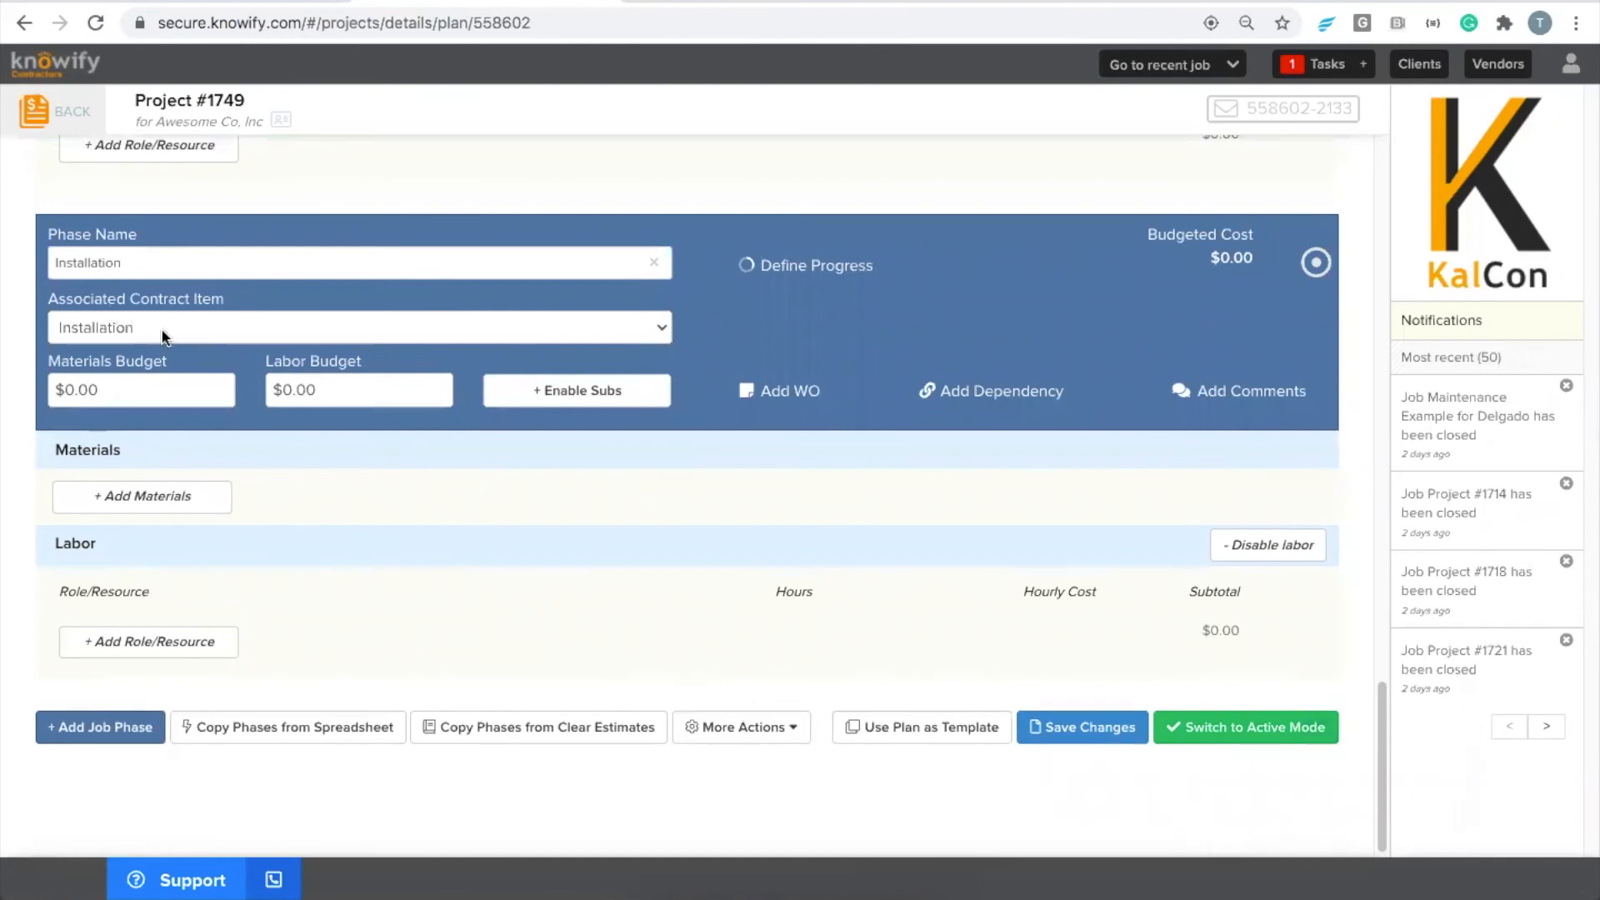
pyautogui.scroll(5, 167, 333)
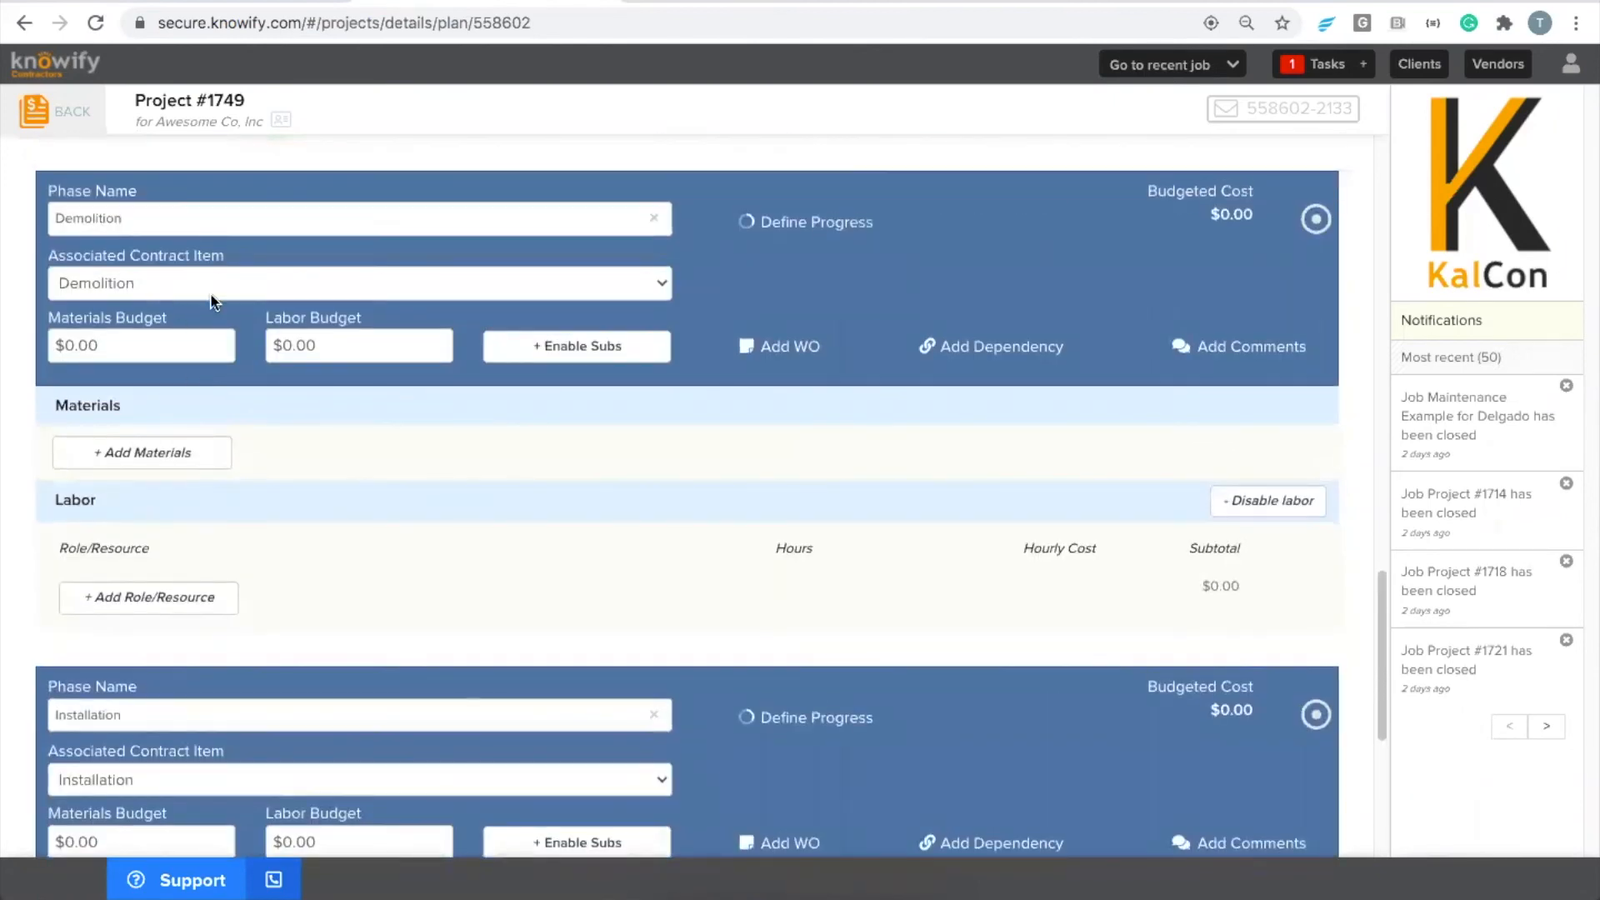
pyautogui.scroll(6, 233, 442)
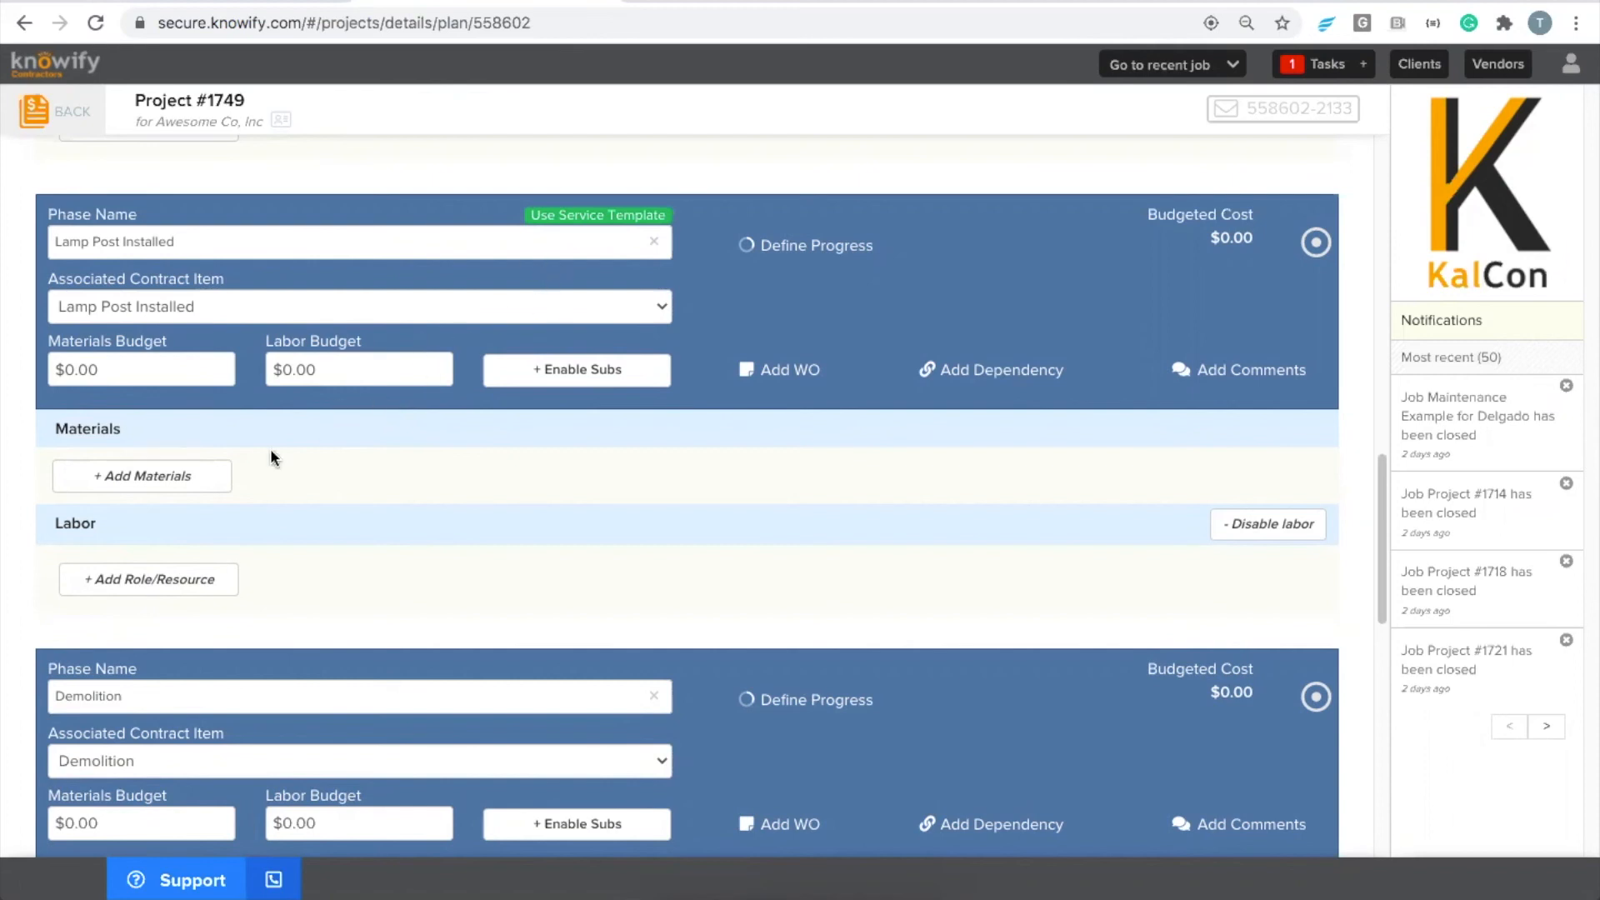
pyautogui.scroll(-5, 271, 457)
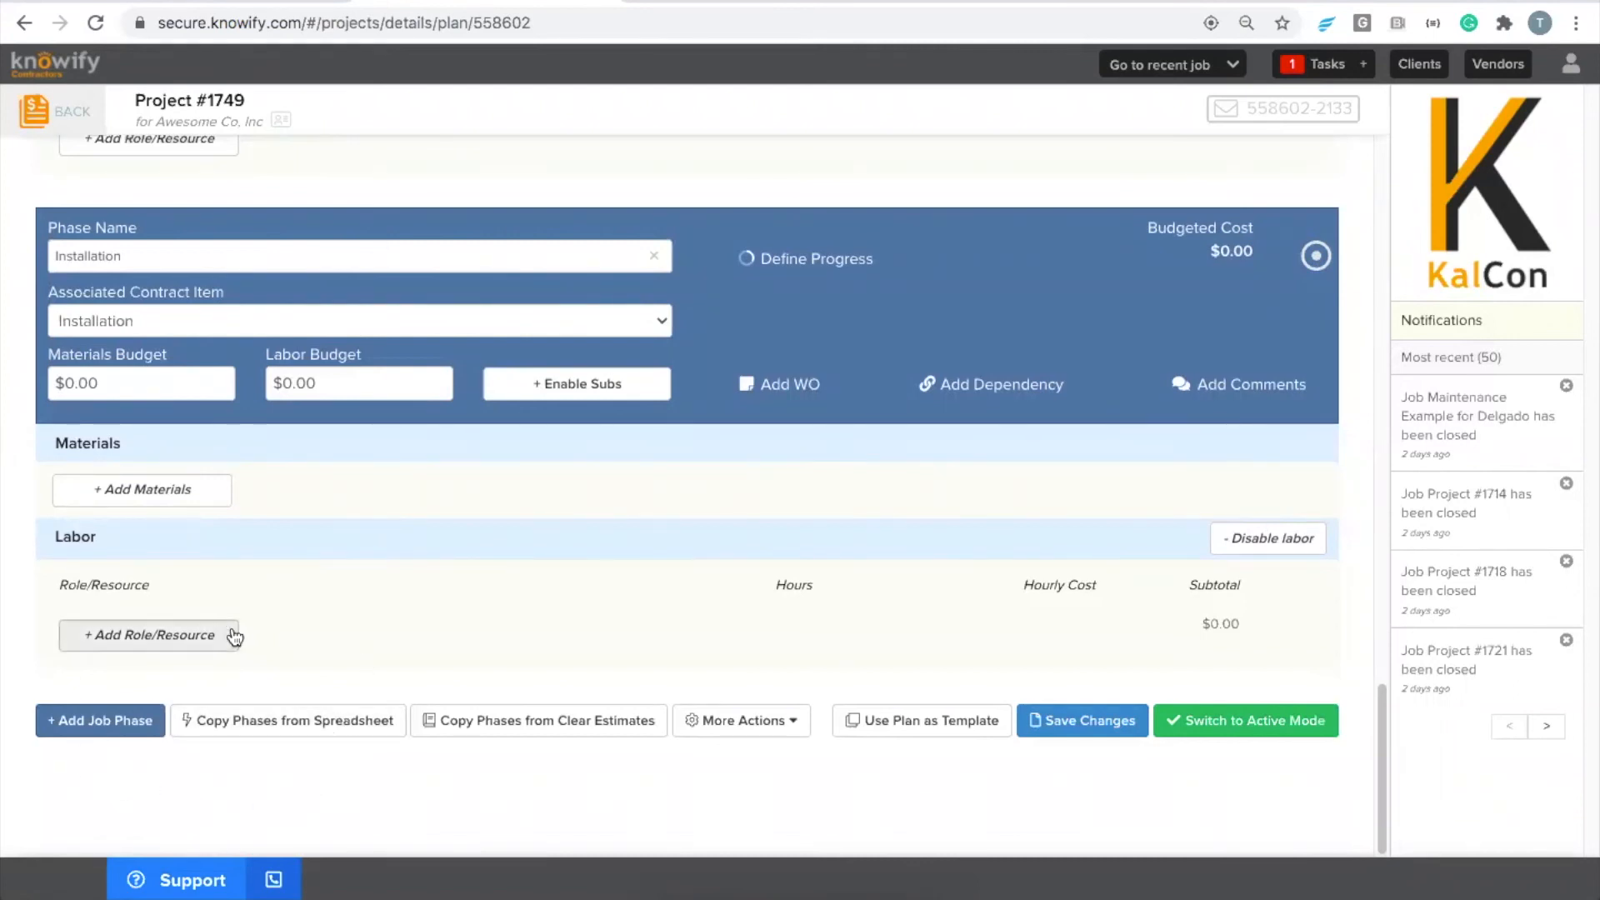
pyautogui.scroll(6, 250, 631)
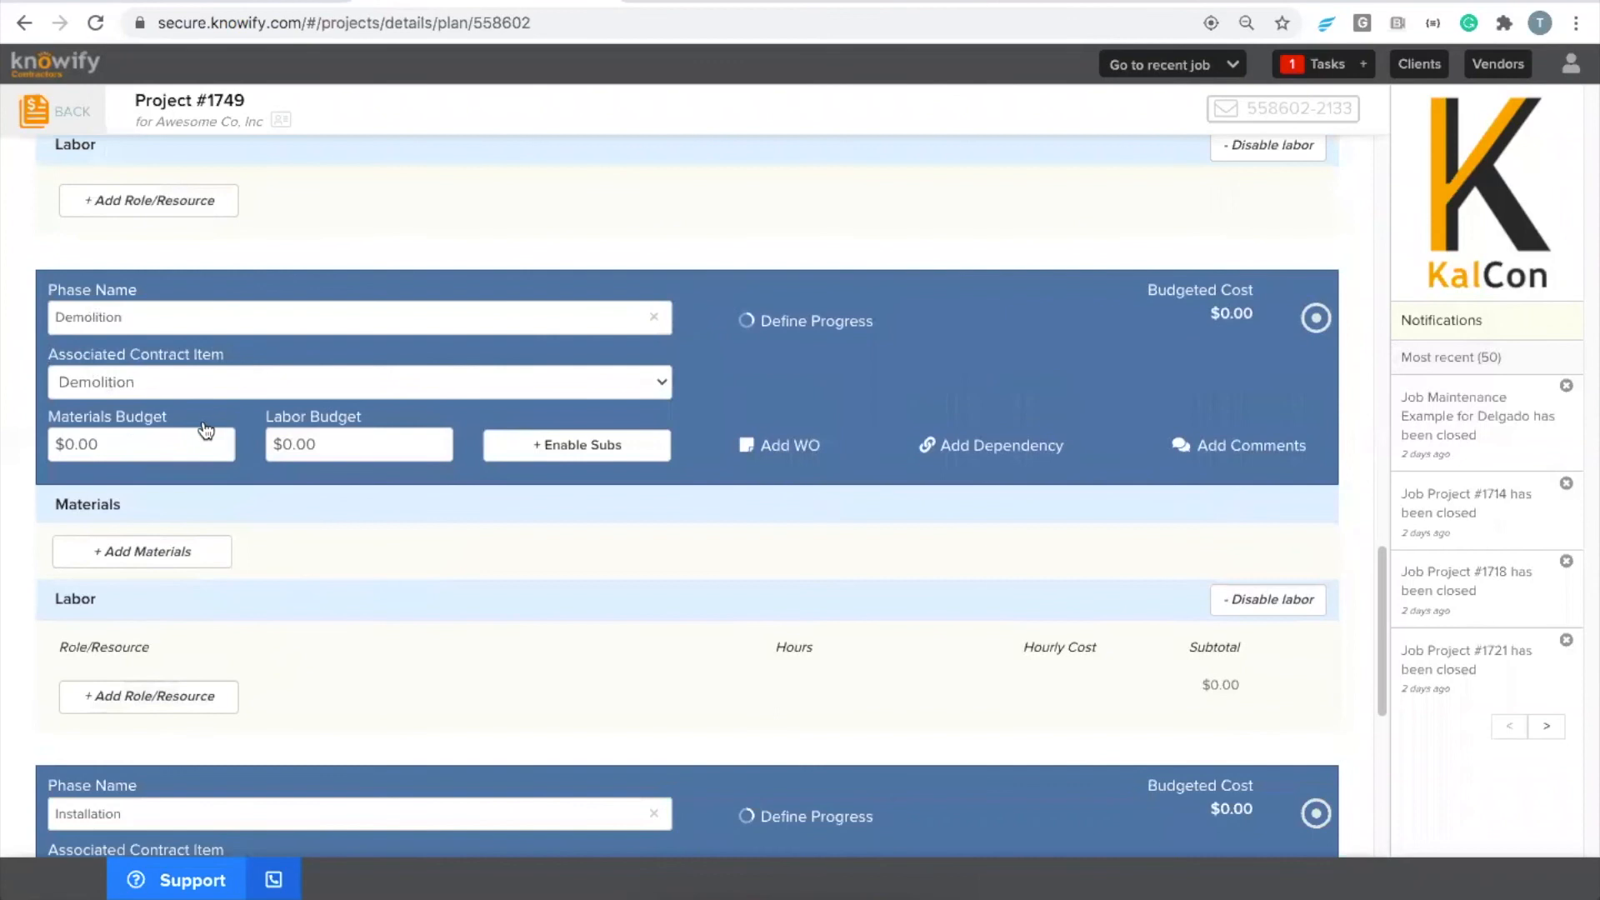
pyautogui.scroll(-1, 194, 559)
pyautogui.scroll(-2, 192, 552)
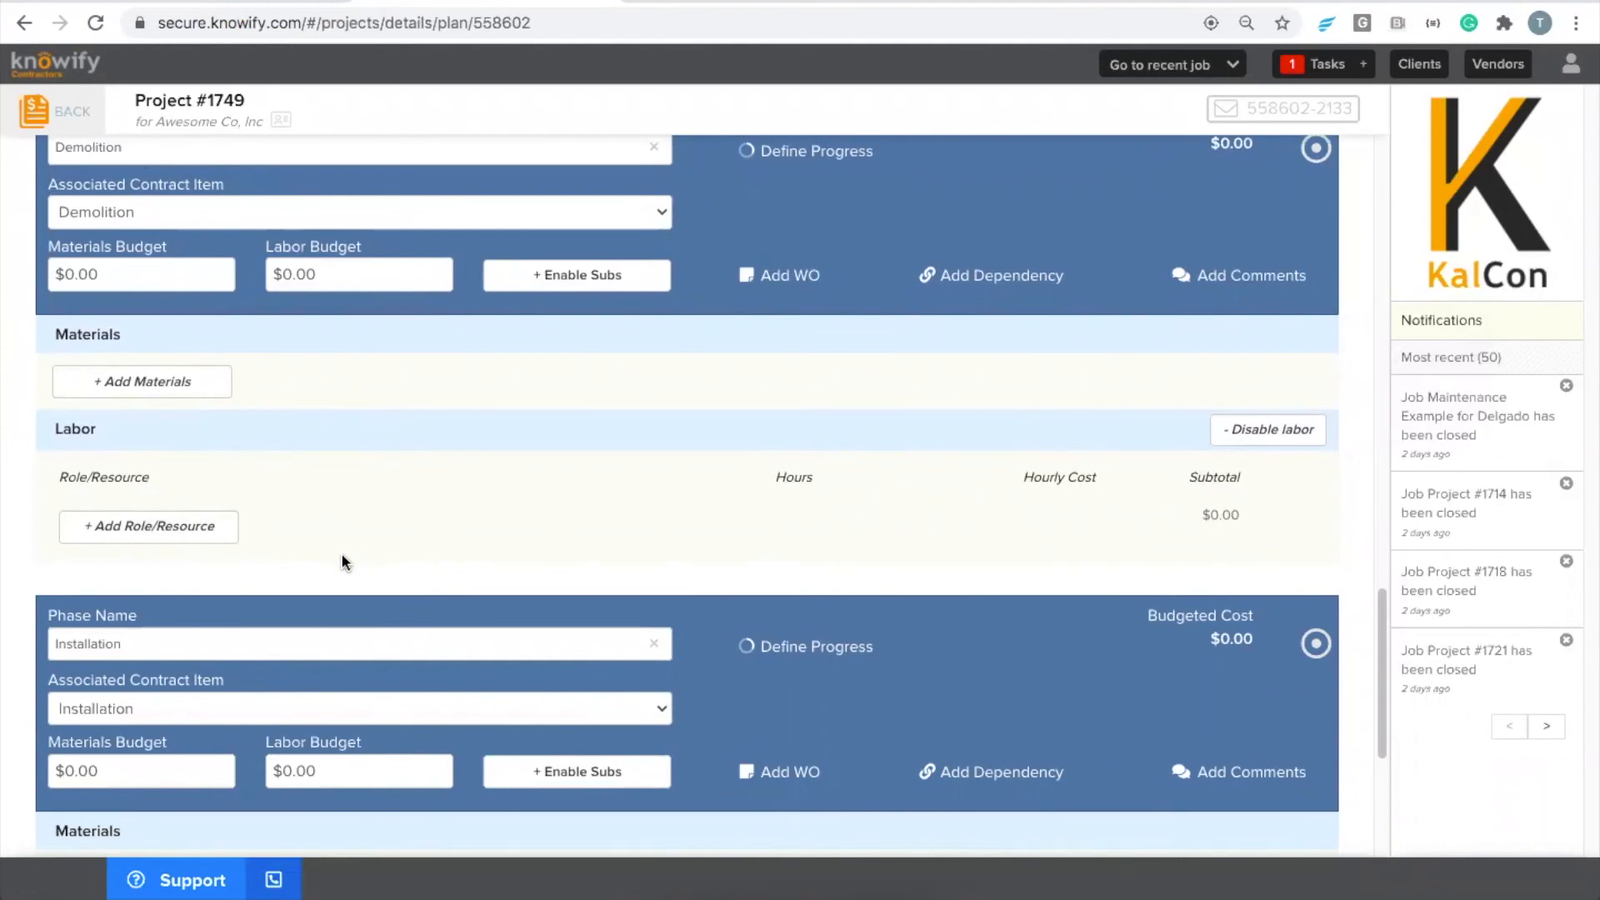
pyautogui.scroll(-2, 342, 553)
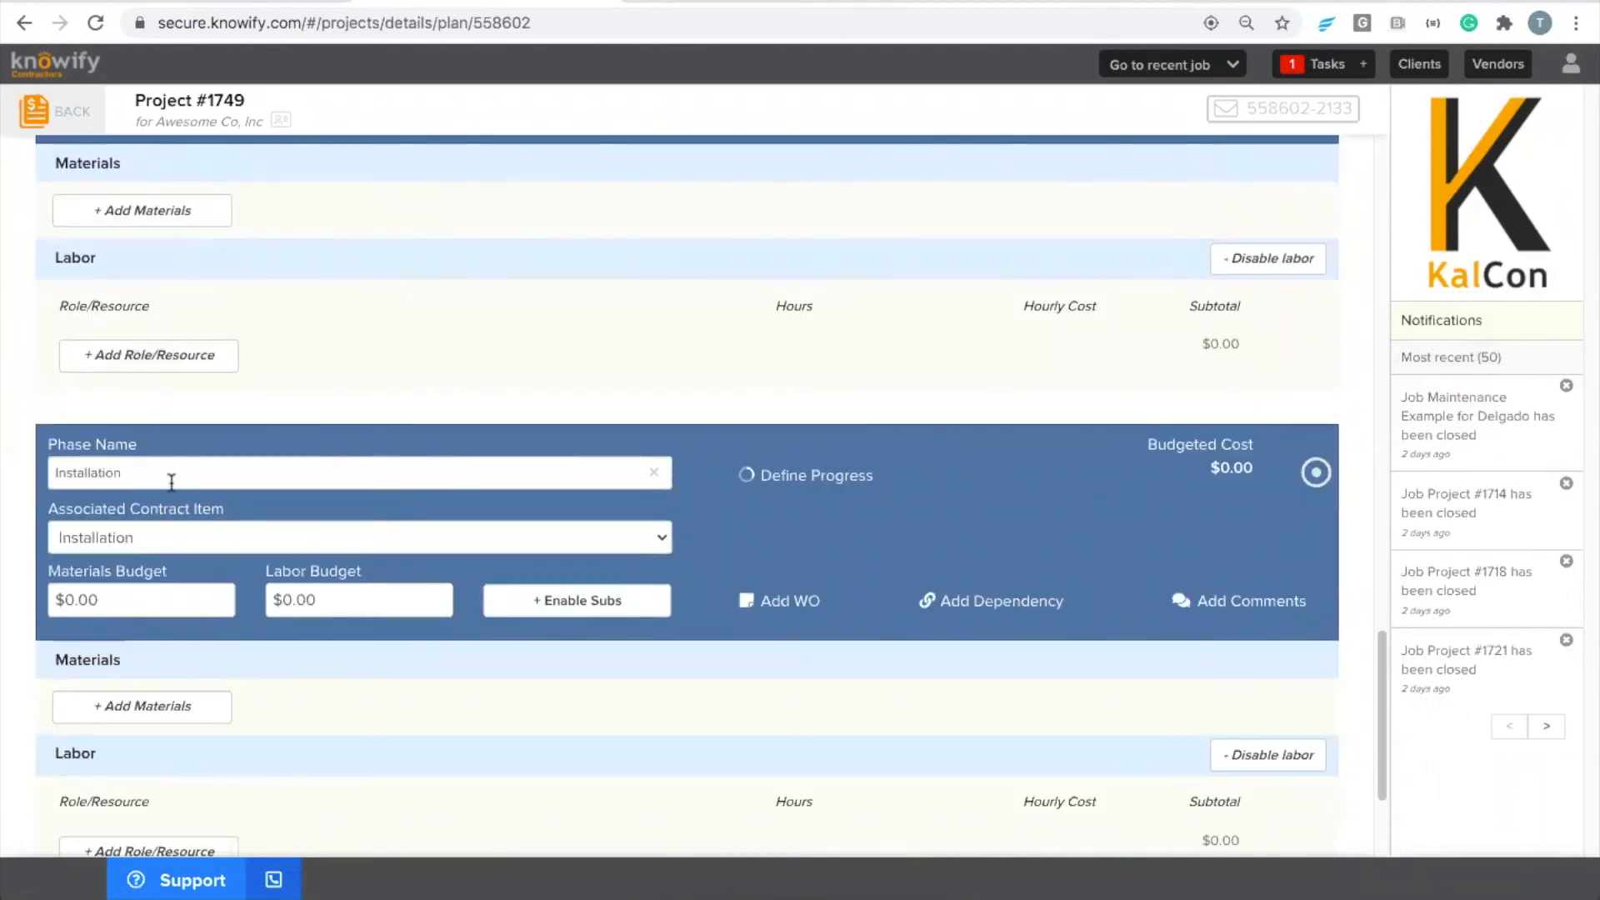
# - Rename the Installation phase as Installation Refrigerator
pyautogui.click(180, 484)
pyautogui.write('Refrigerator')
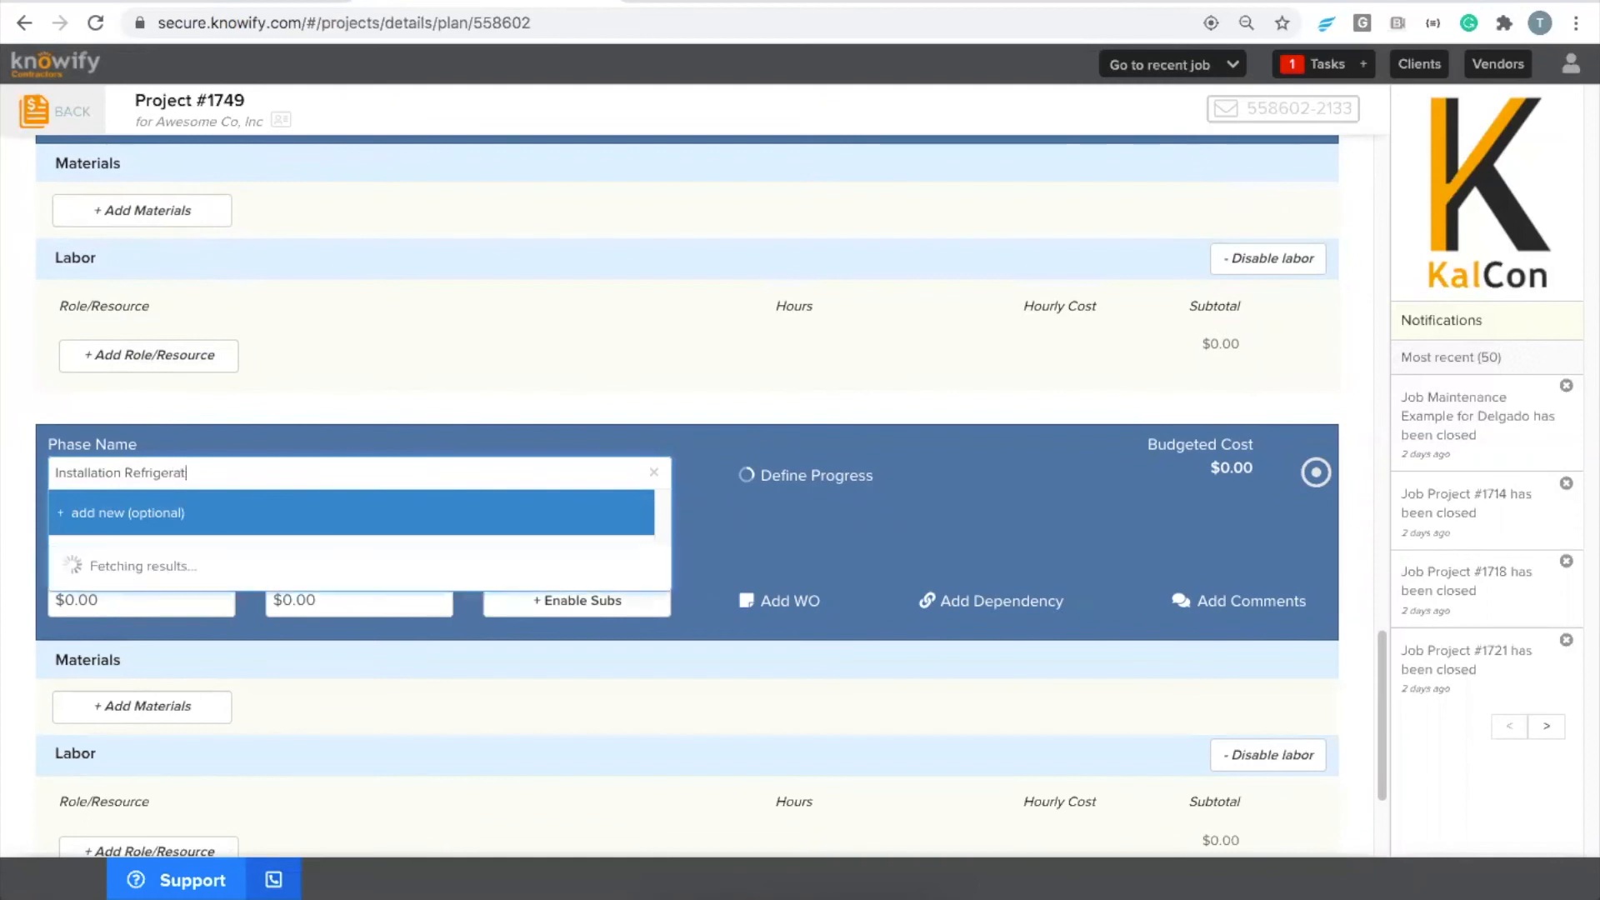
pyautogui.click(392, 359)
# - Add a new job phase named Installation Oven to the end of the plan
pyautogui.scroll(-3, 393, 357)
pyautogui.click(100, 719)
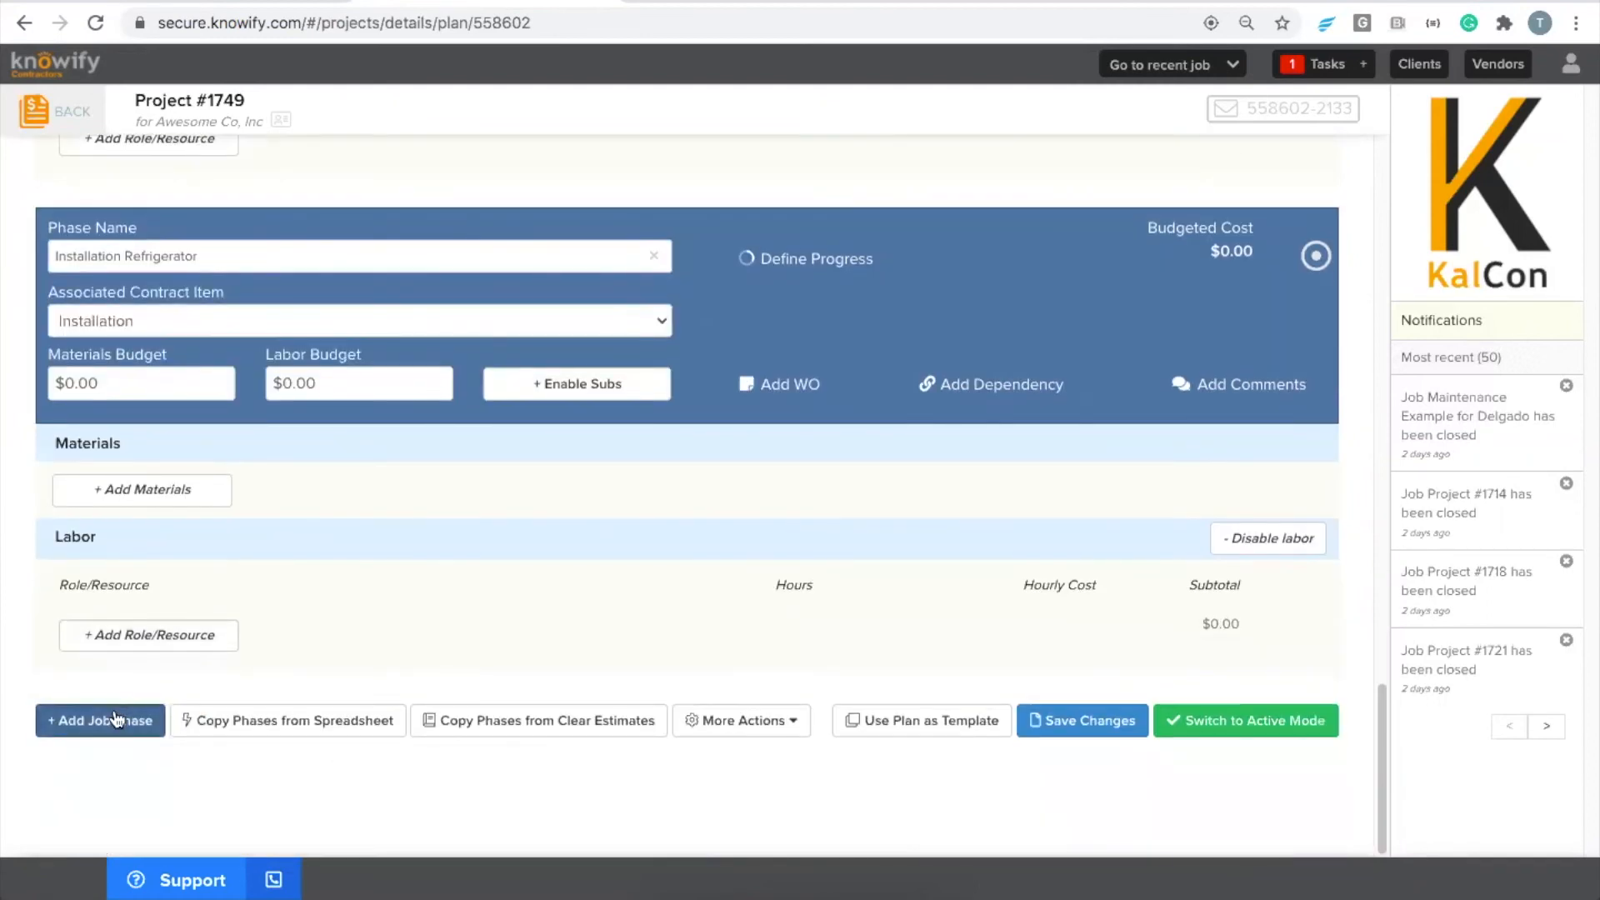
pyautogui.click(164, 414)
pyautogui.write('I')
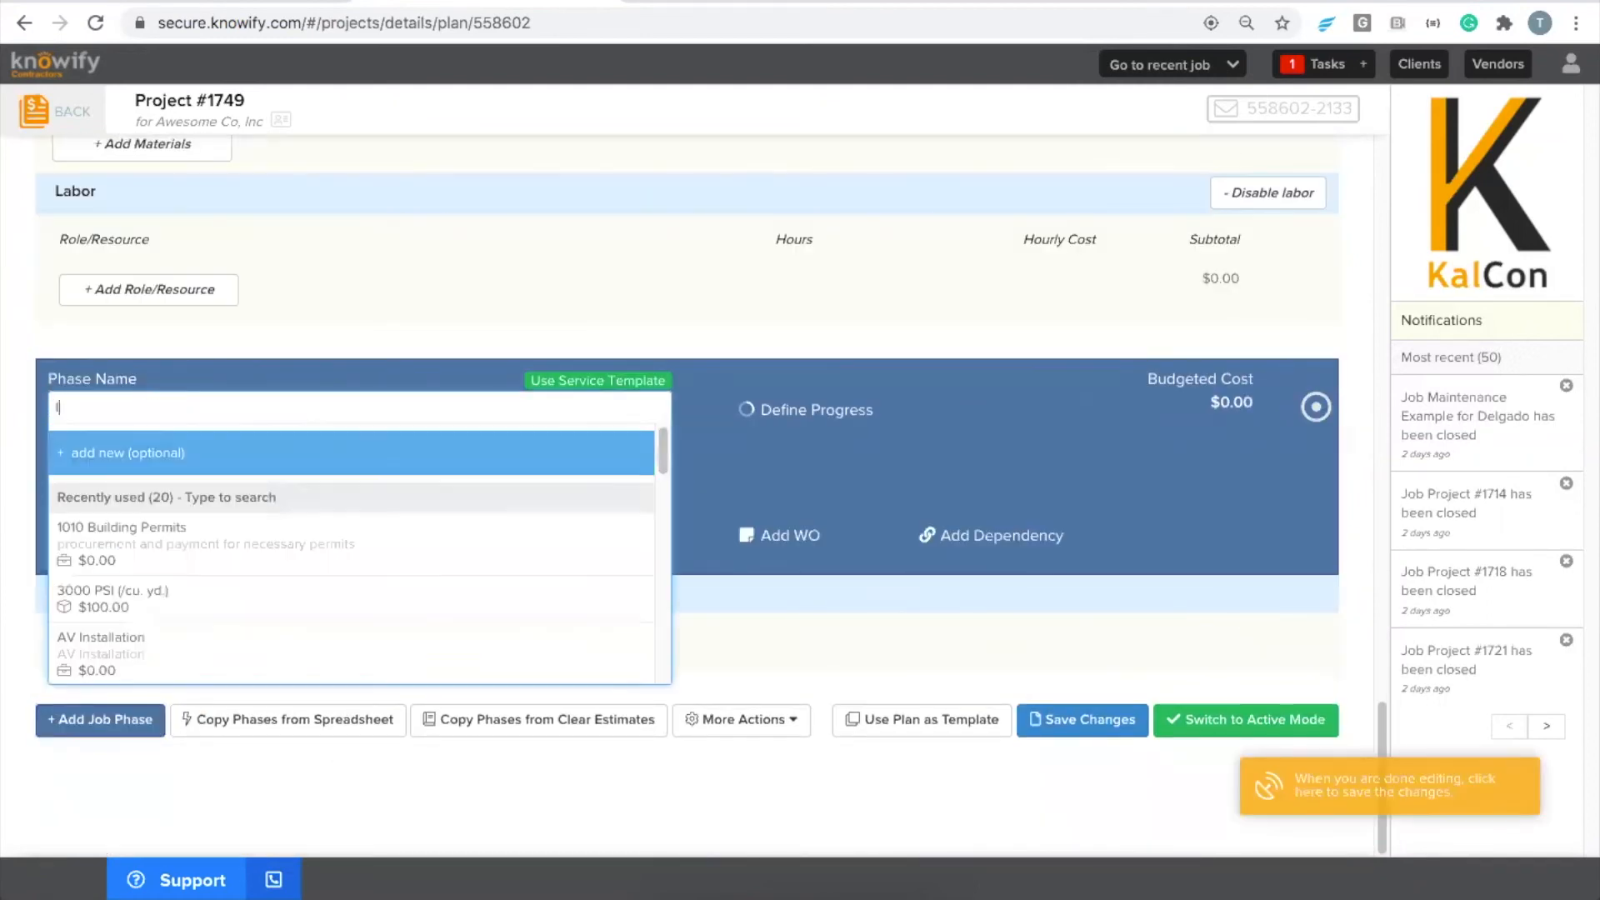
pyautogui.write('nstallation O')
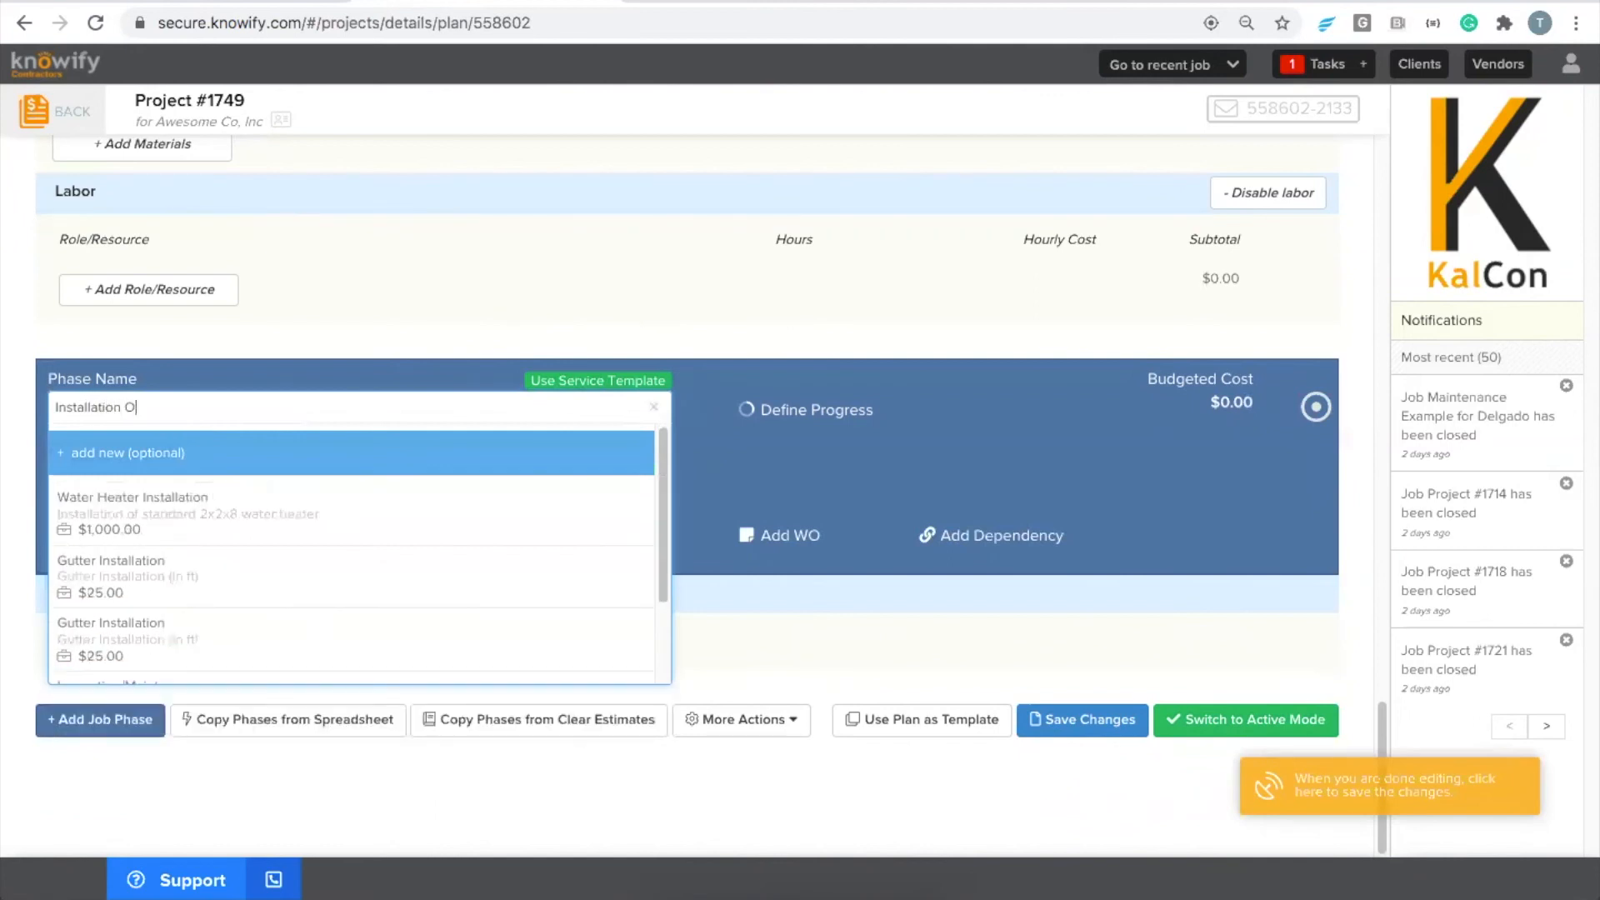
pyautogui.write('ven')
pyautogui.press('Return')
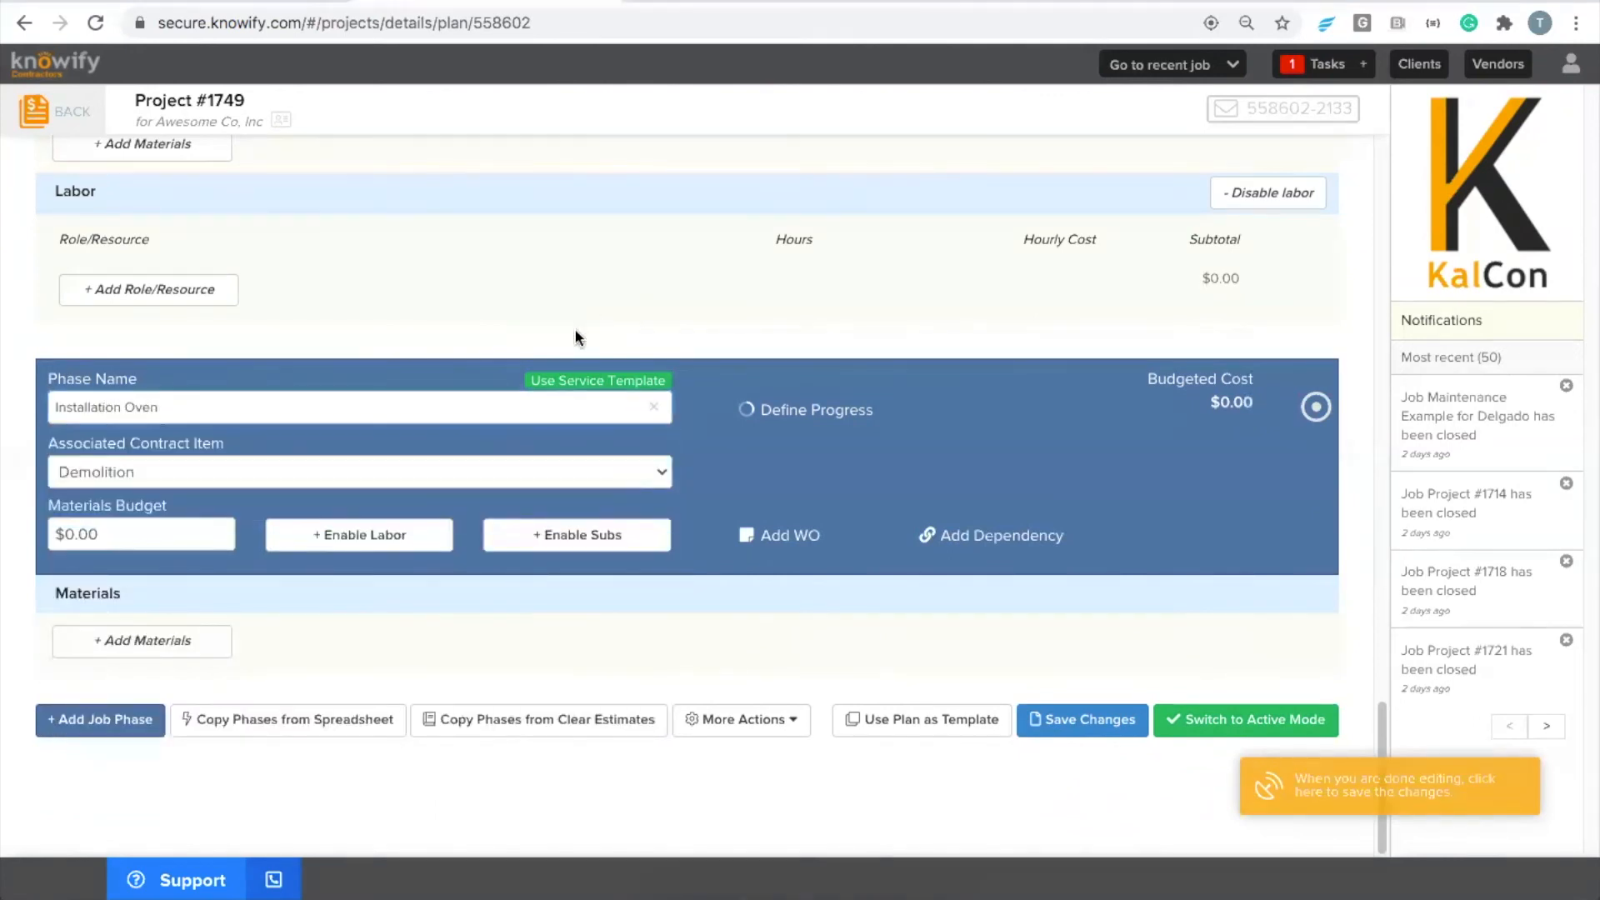
# - Associate the Installation Oven phase with the Installation contract item and enable labor for it
pyautogui.click(106, 455)
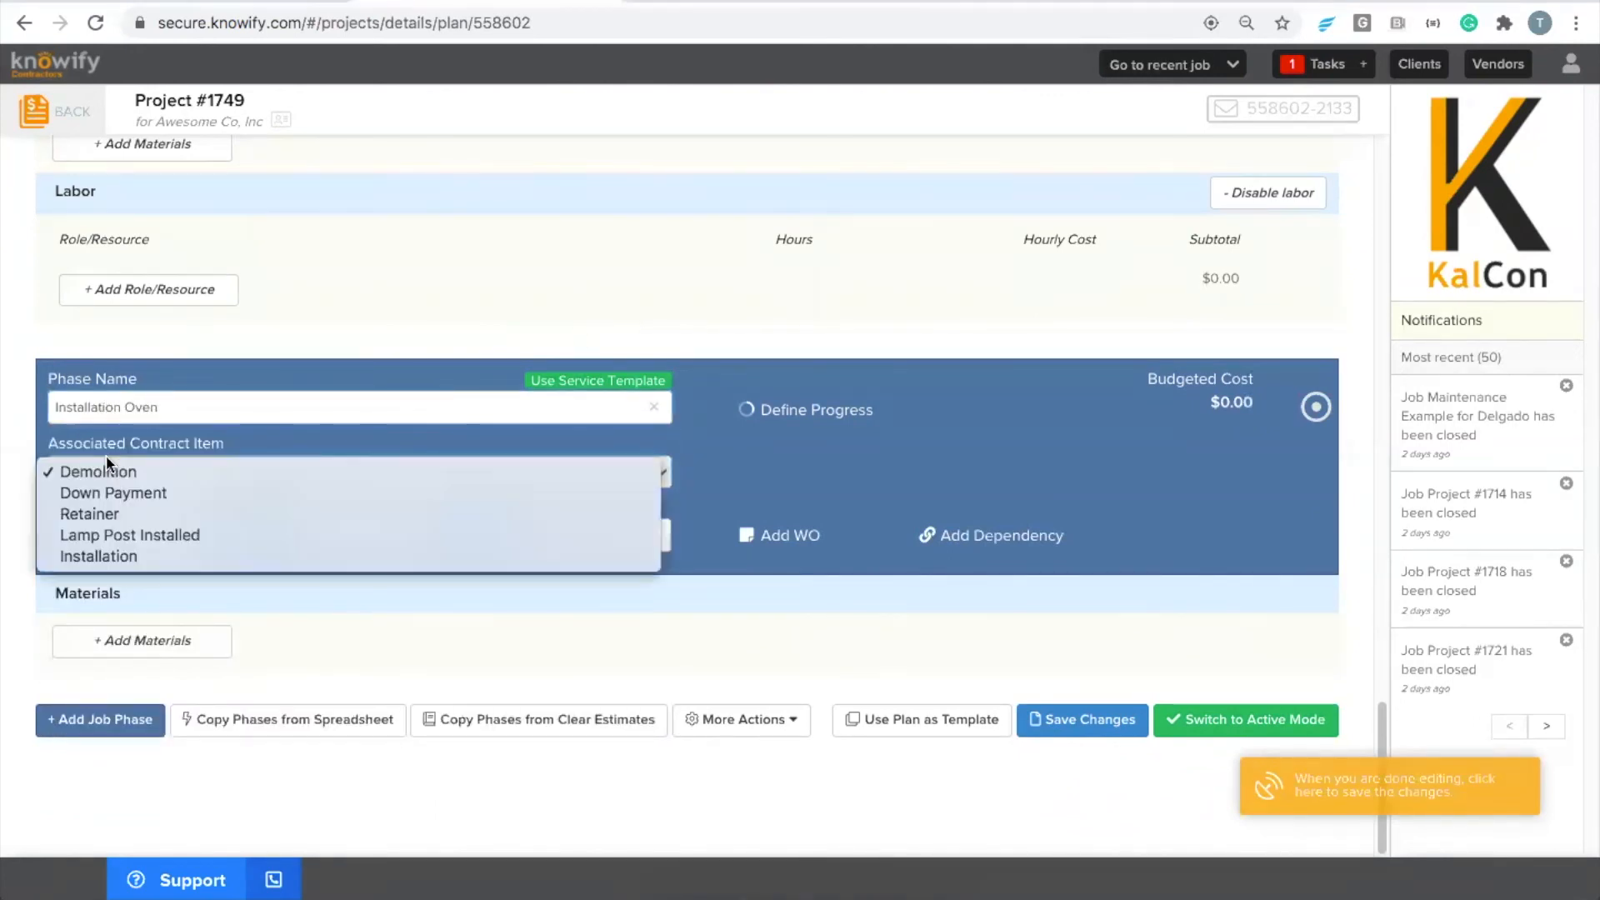
pyautogui.click(110, 553)
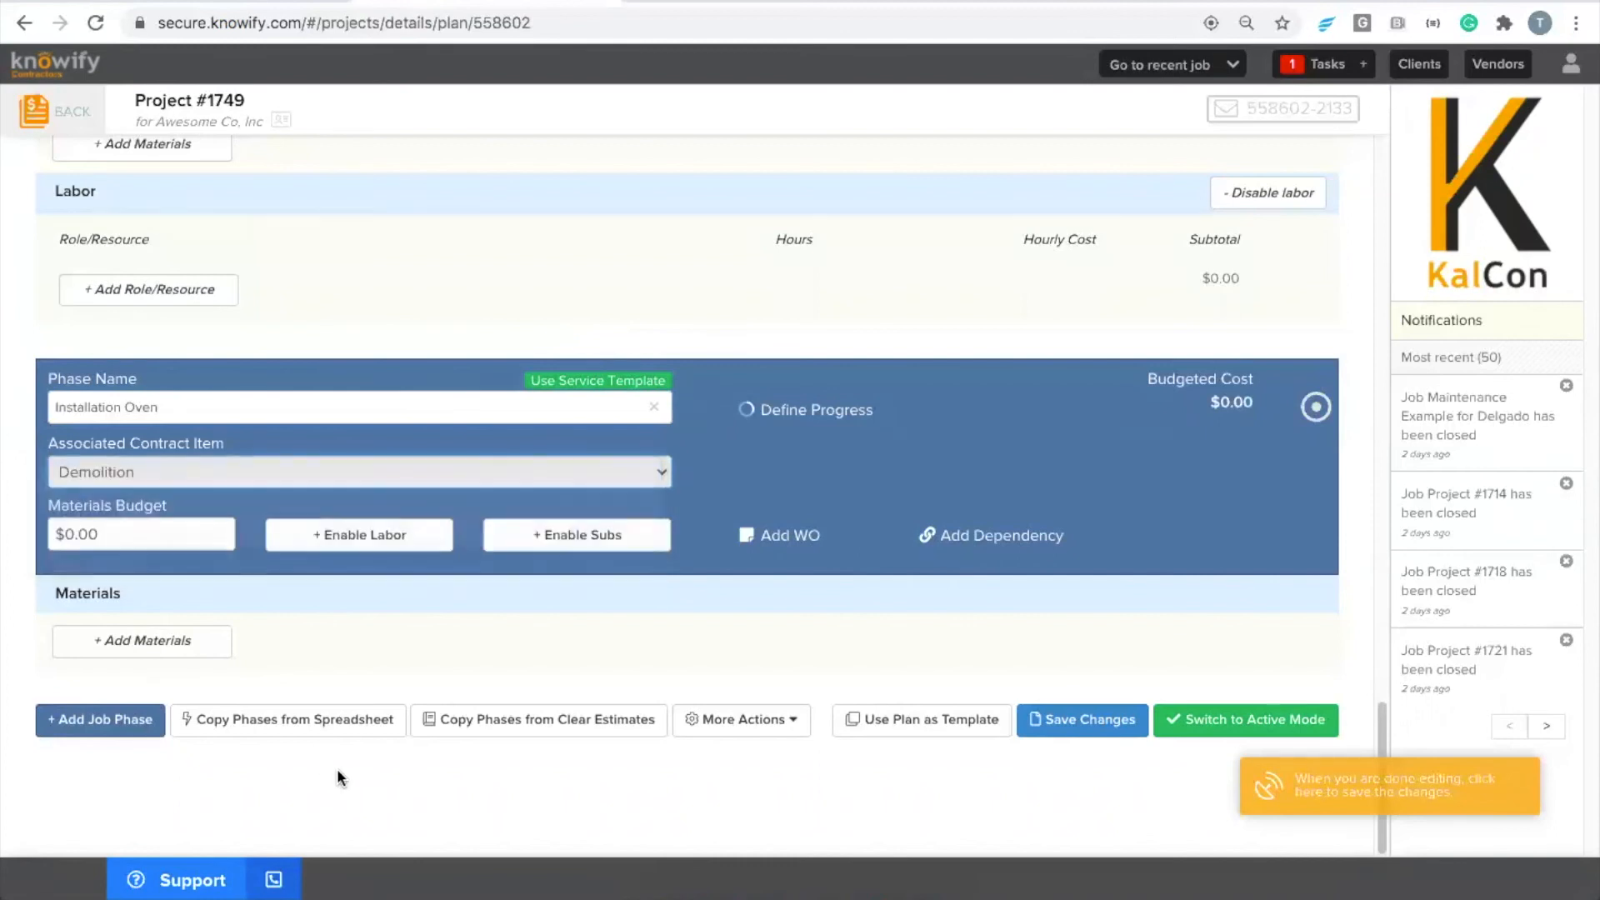
pyautogui.click(347, 545)
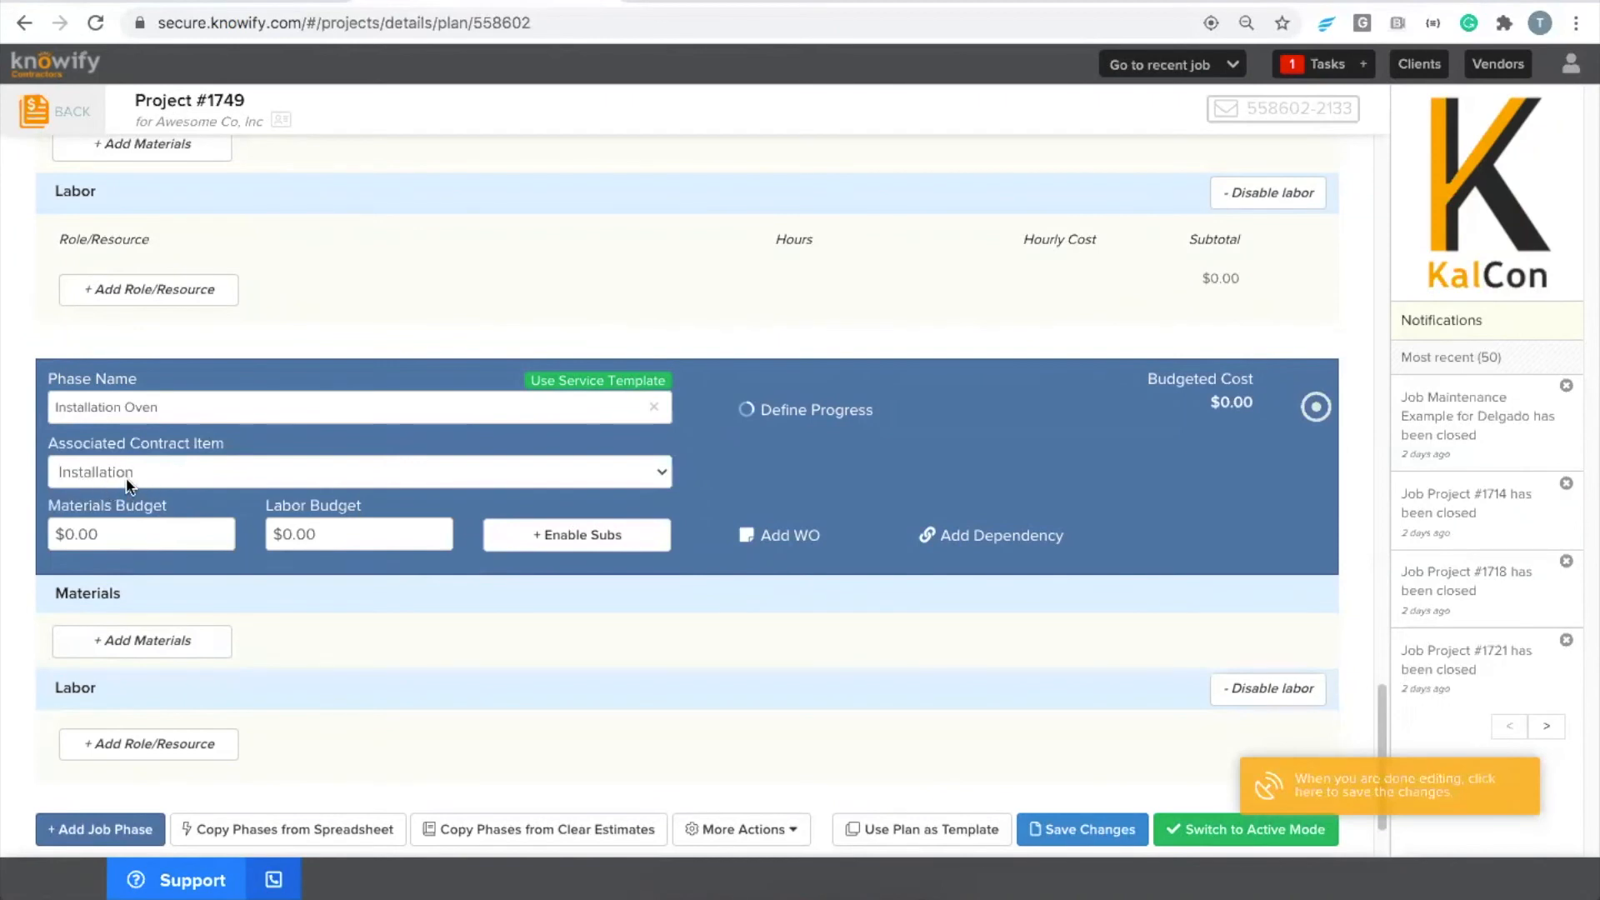
# - Switch the plan to active mode and expand the materials and labor sections of the Installation Oven phase
pyautogui.click(1173, 834)
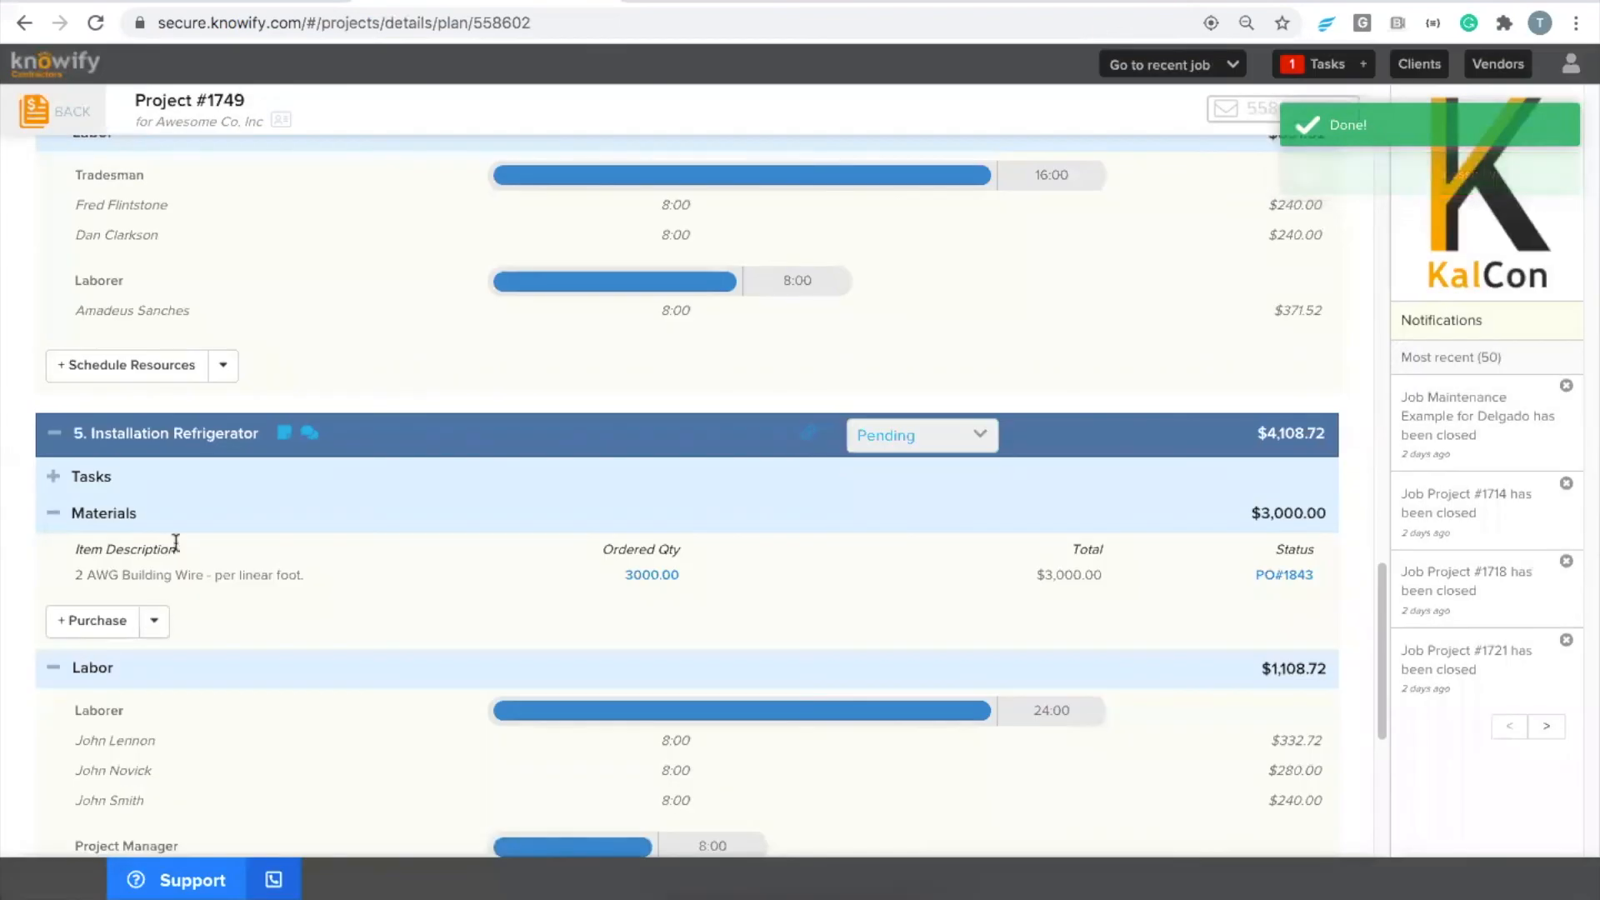
pyautogui.scroll(-5, 176, 544)
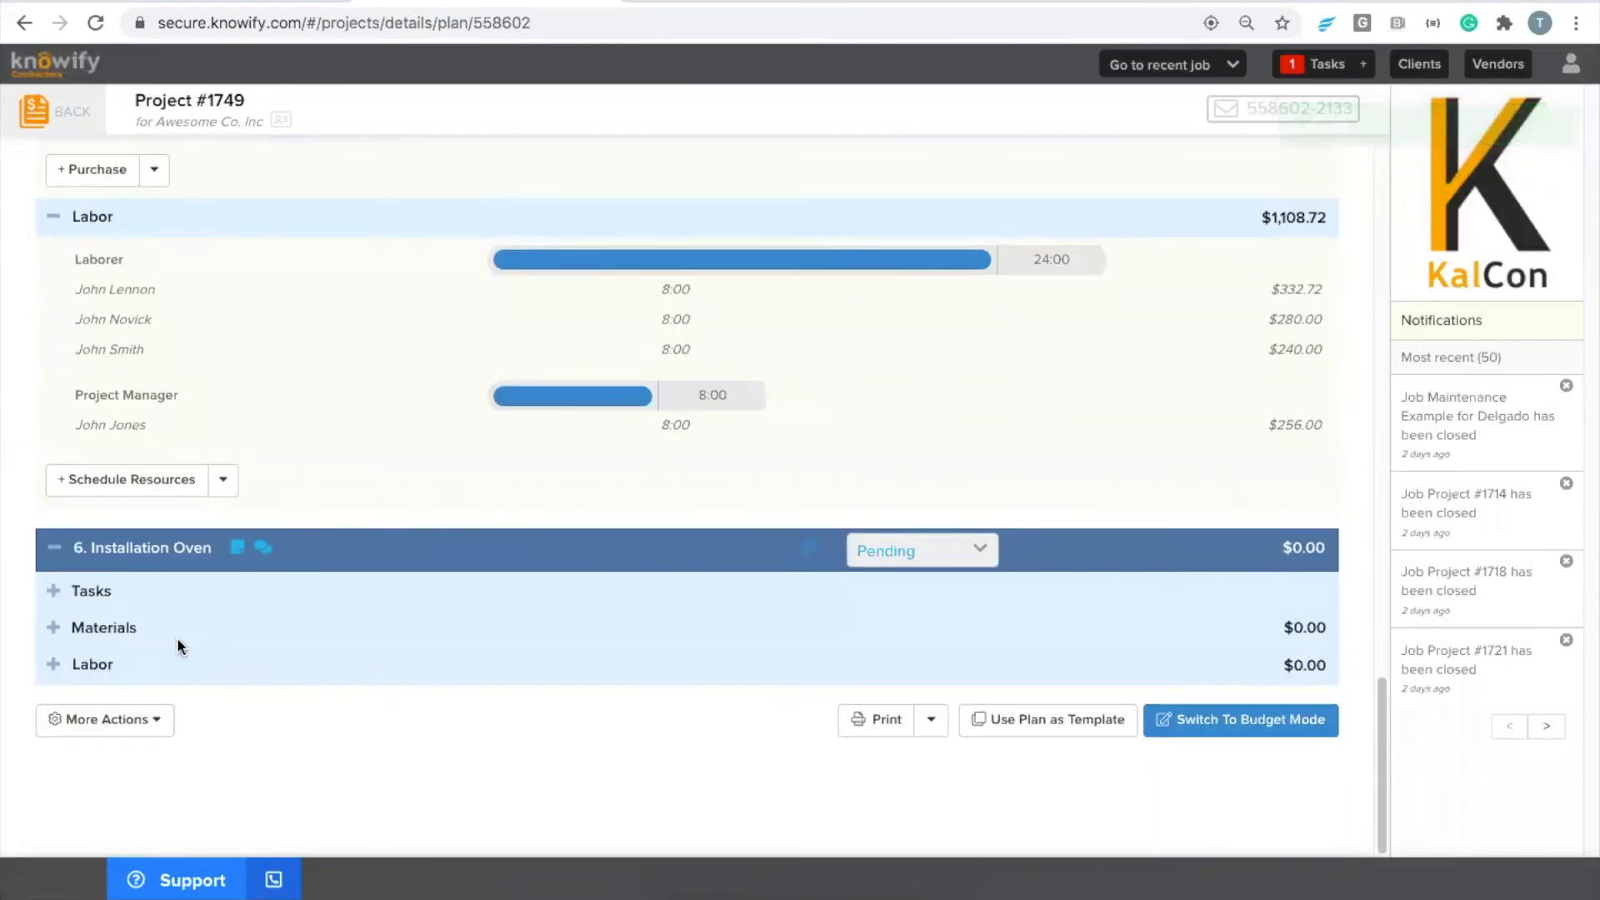
pyautogui.click(156, 628)
pyautogui.click(213, 777)
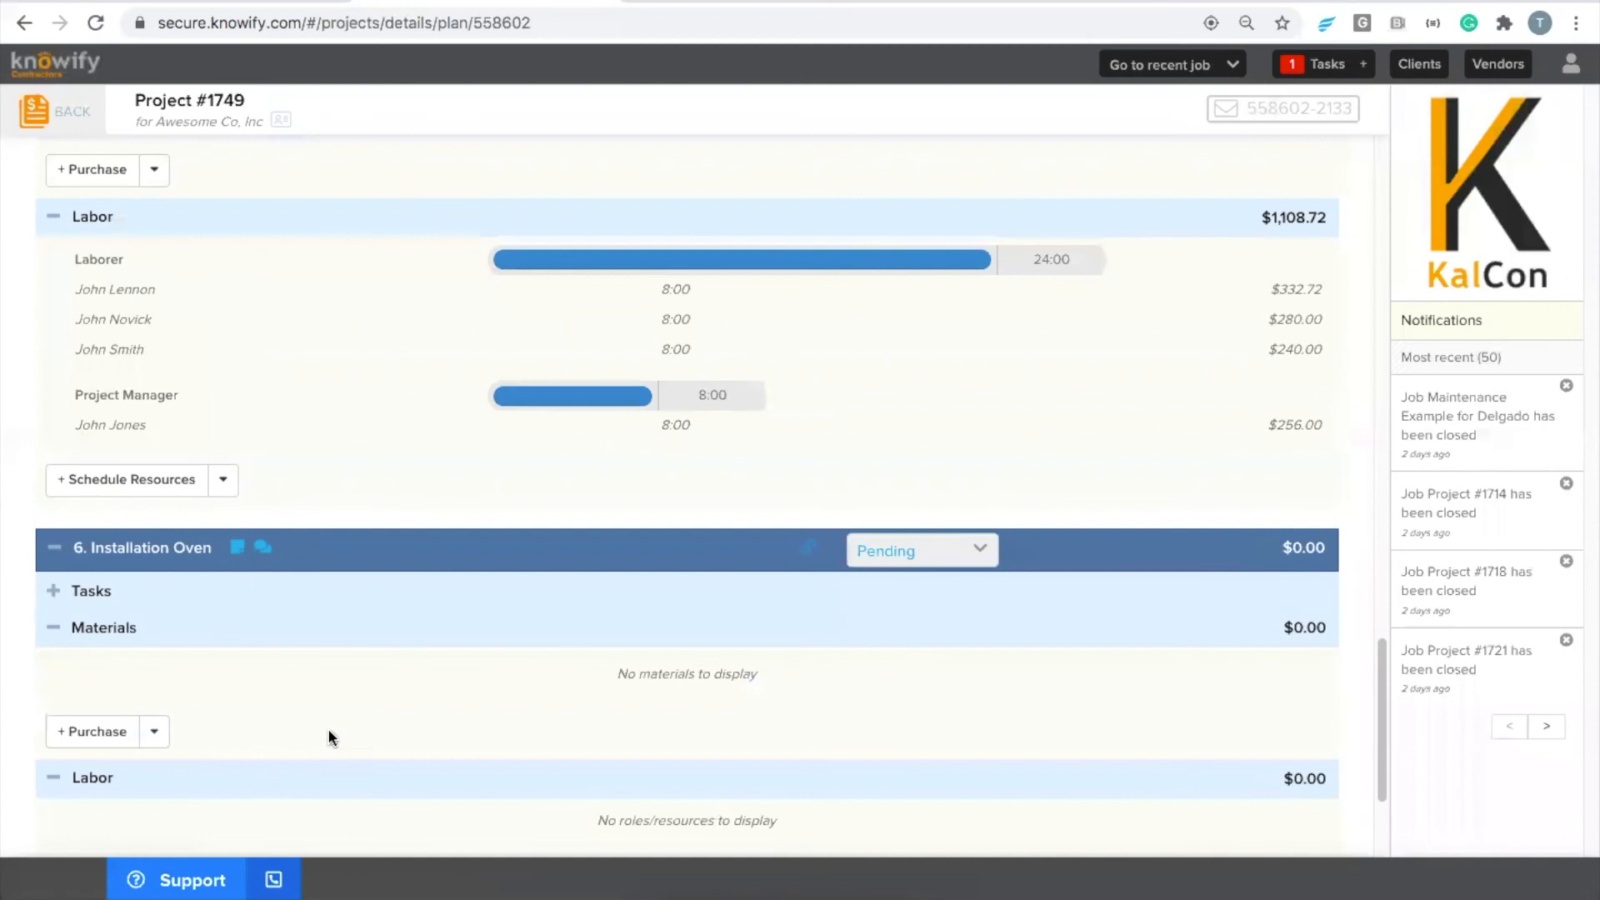
pyautogui.scroll(-2, 307, 629)
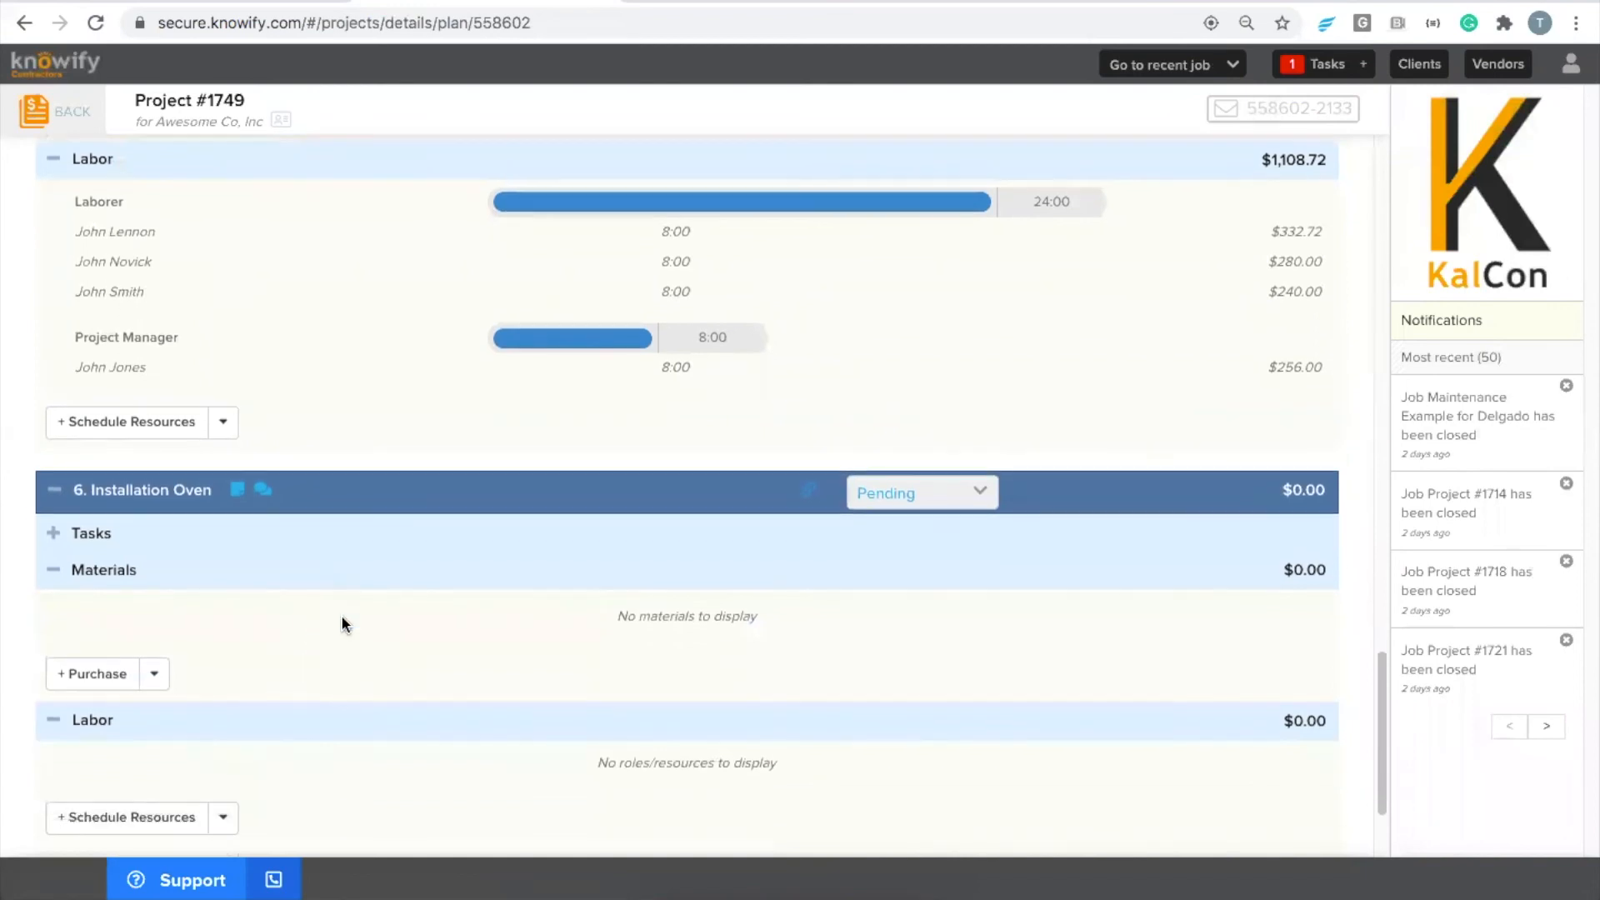
pyautogui.scroll(20, 375, 583)
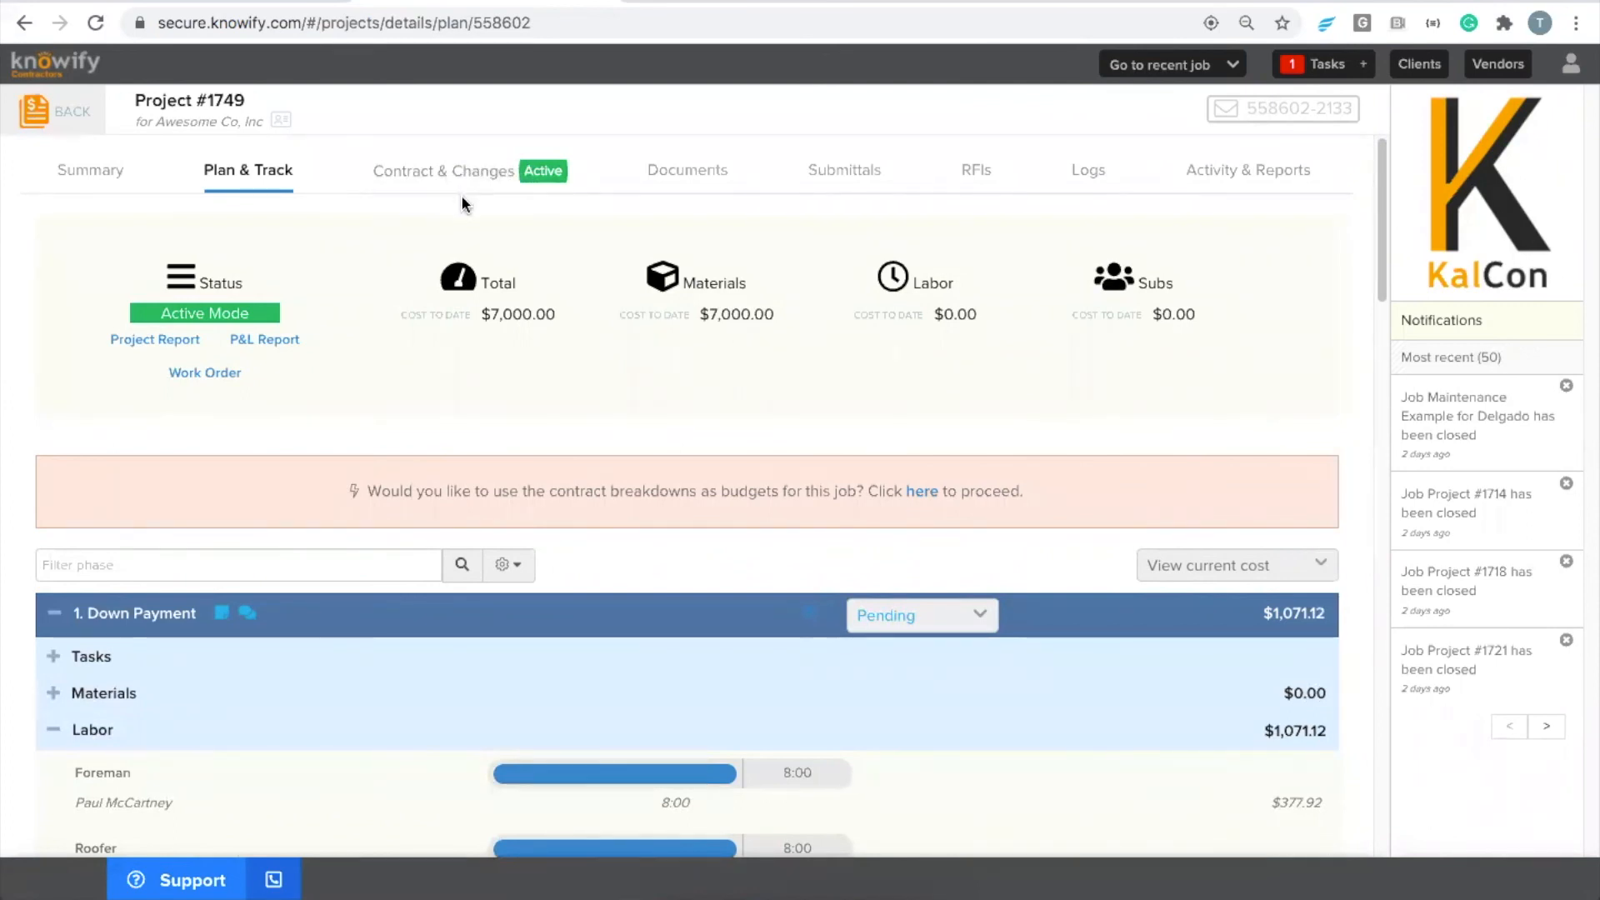
pyautogui.scroll(-15, 442, 510)
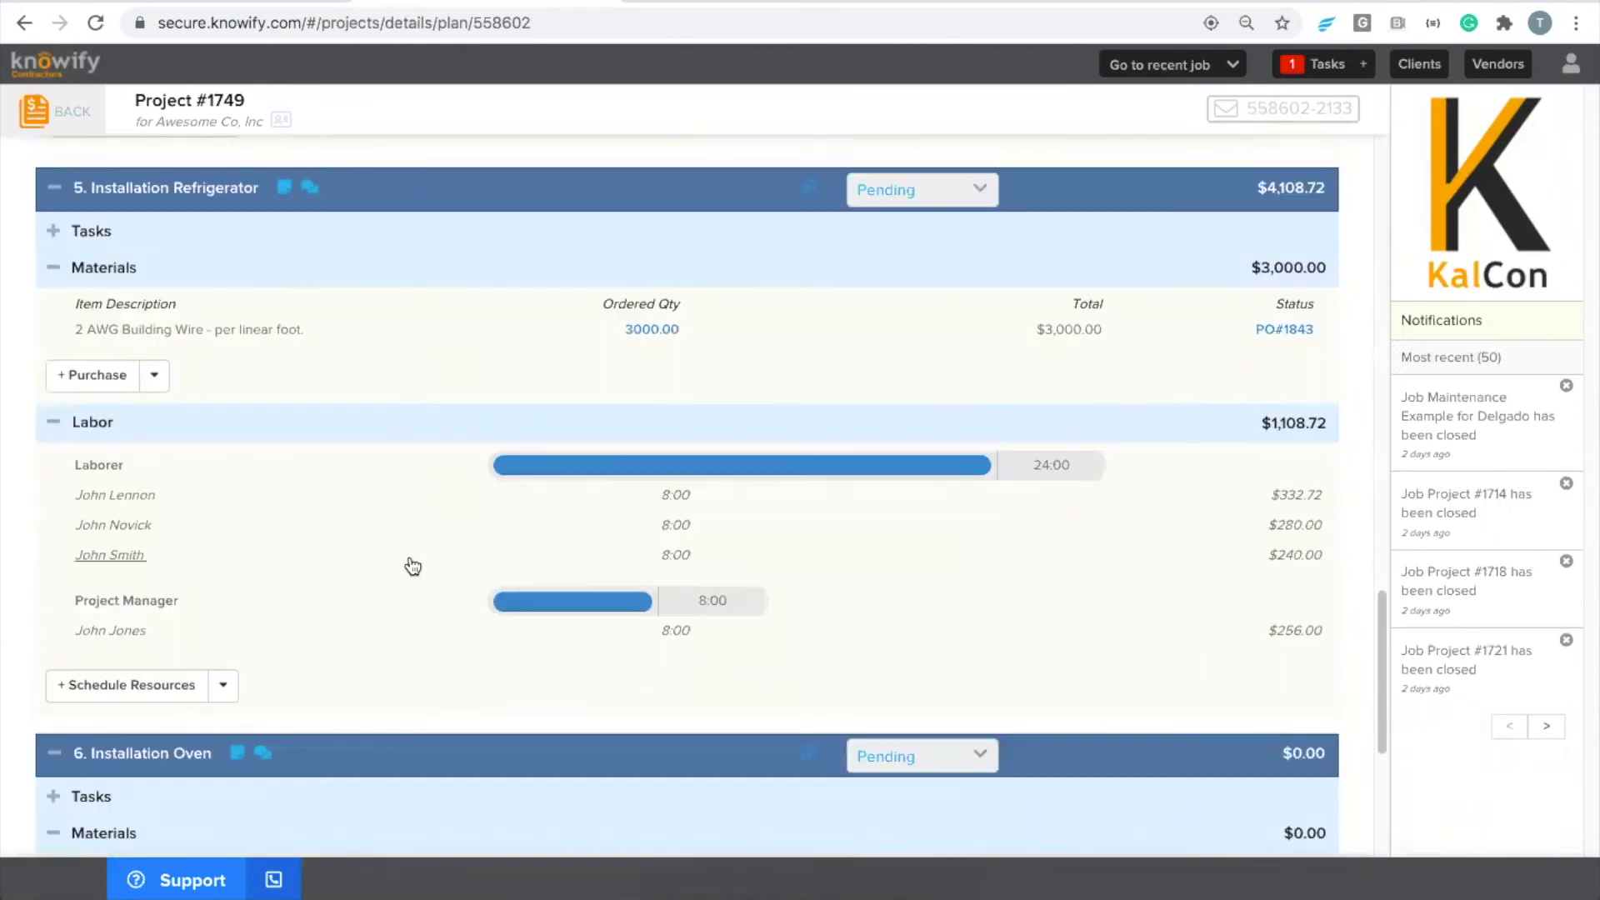
# - Review the materials and labor recorded under each phase of the Project #1749 plan
pyautogui.scroll(-5, 412, 567)
pyautogui.scroll(3, 418, 593)
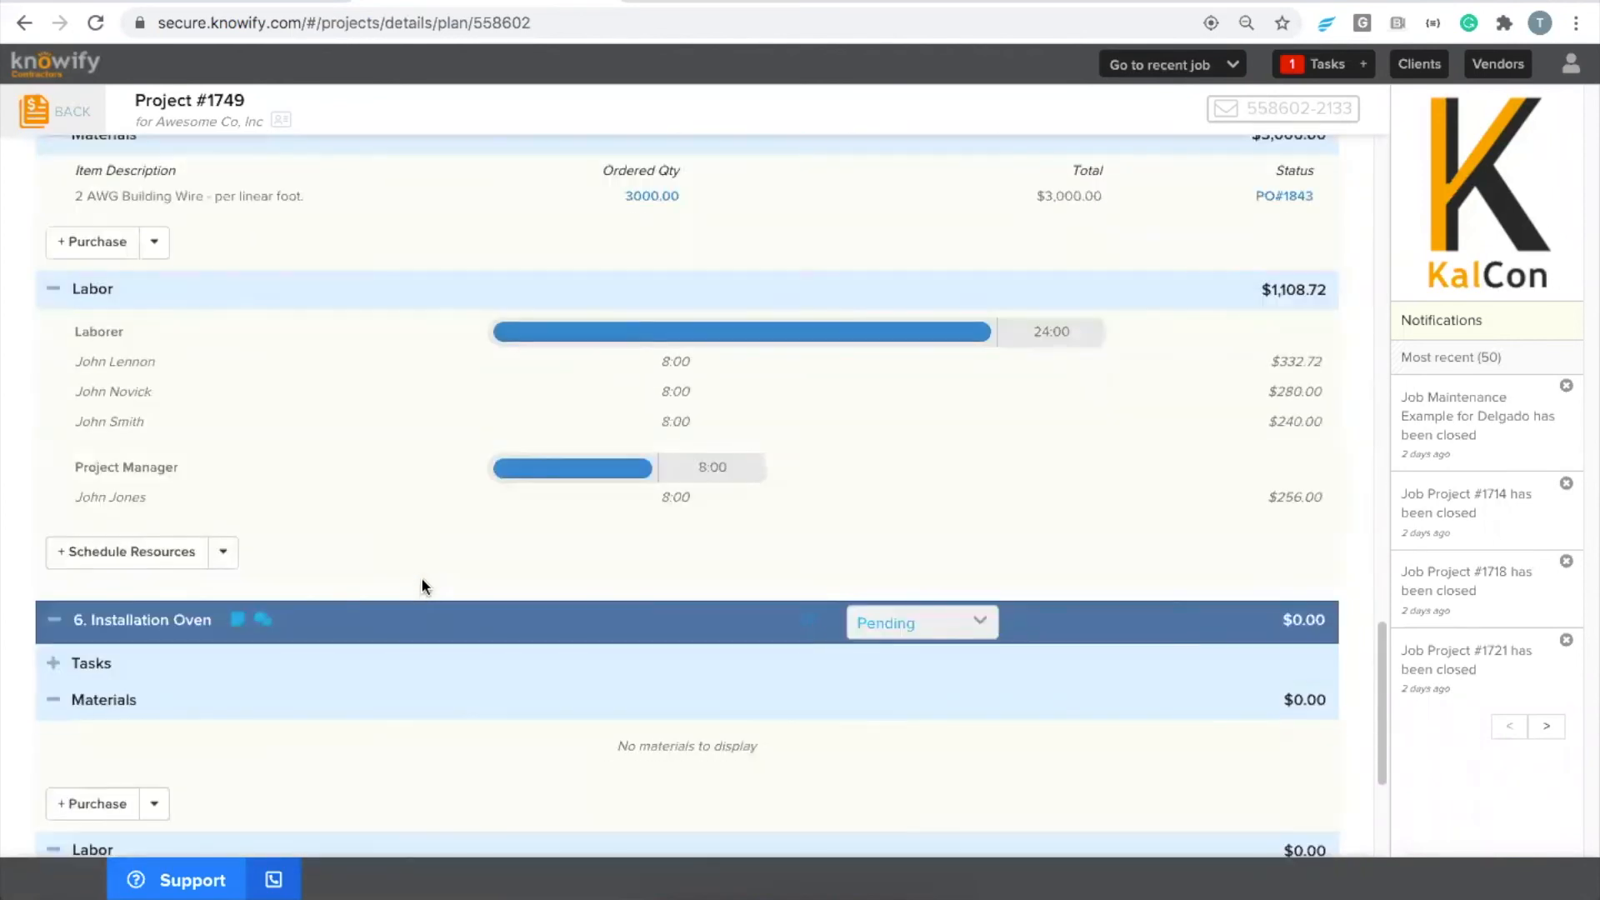
pyautogui.scroll(2, 421, 583)
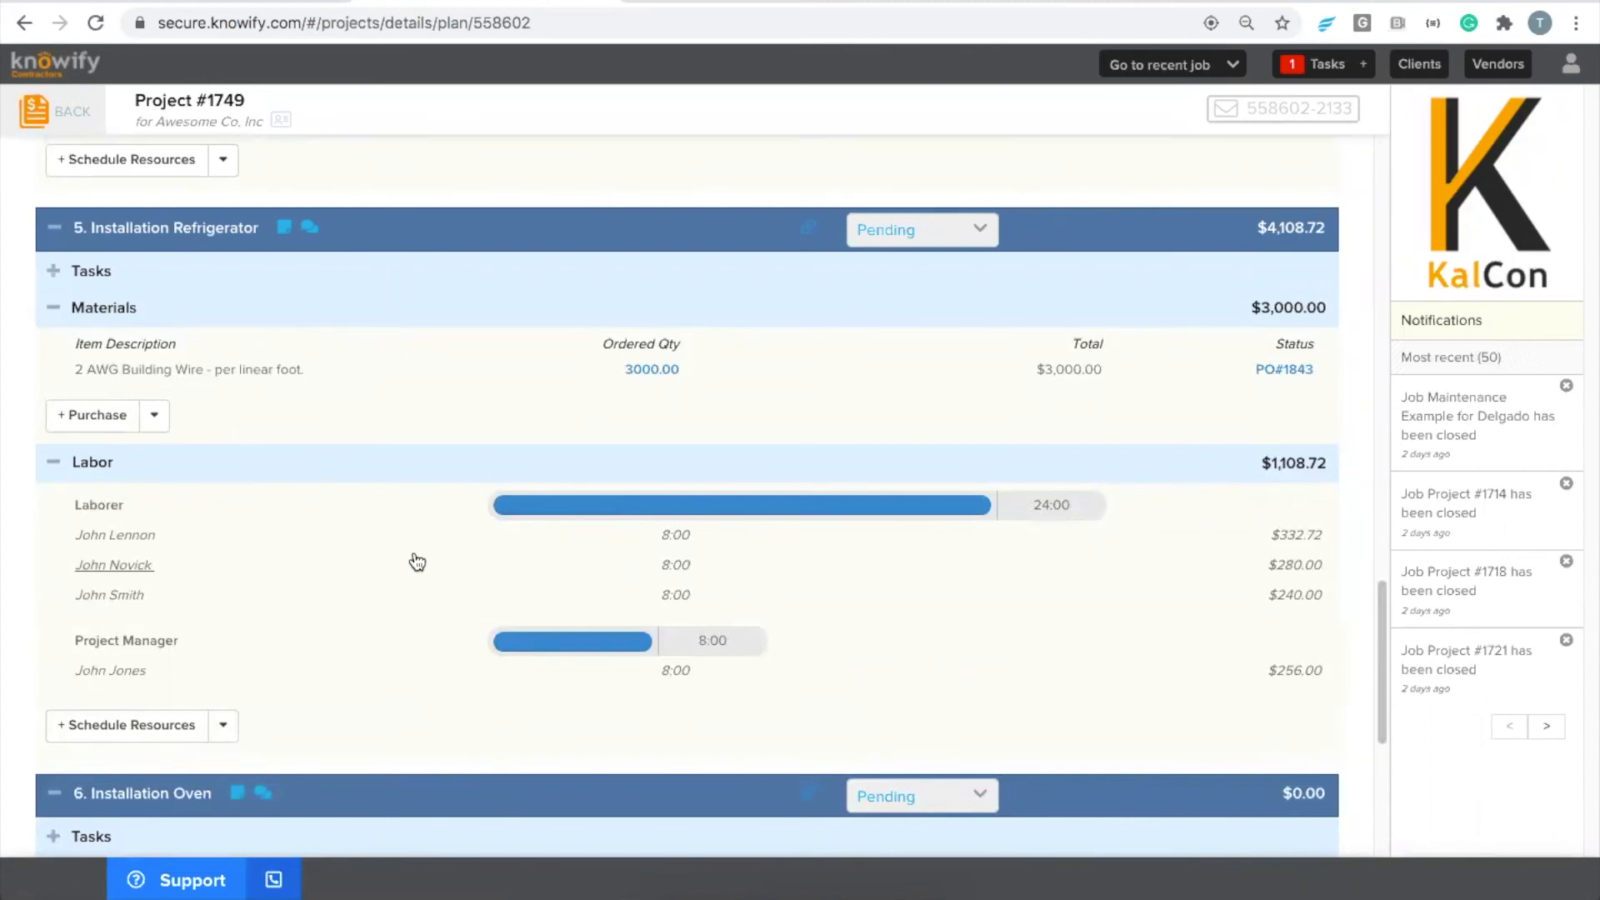
pyautogui.scroll(7, 424, 510)
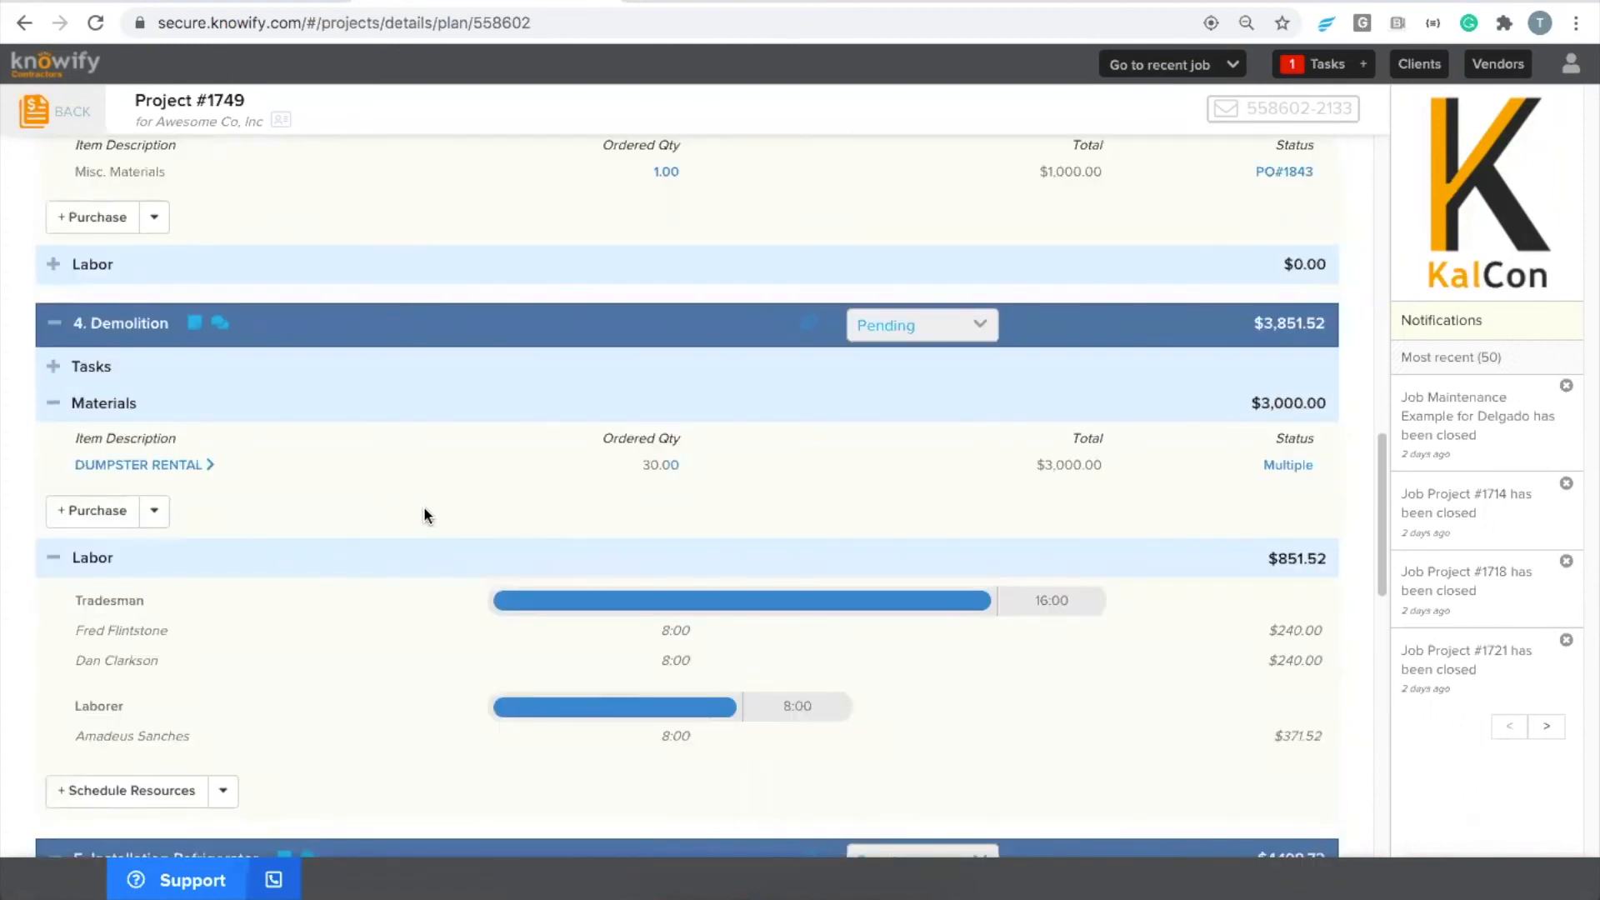
pyautogui.scroll(7, 421, 510)
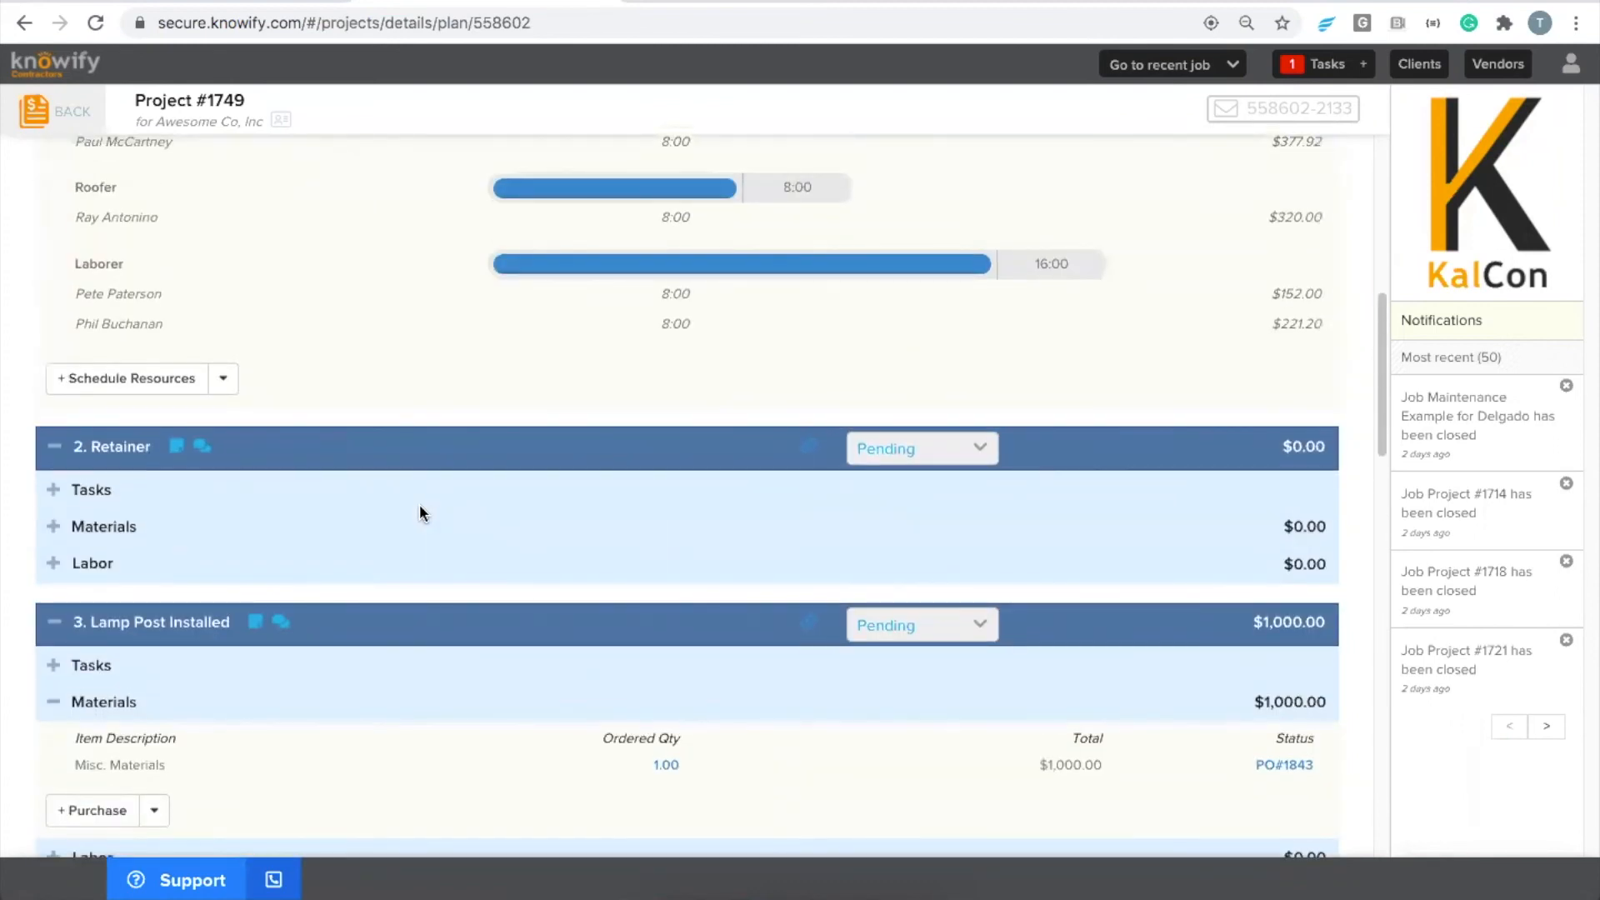
pyautogui.scroll(8, 418, 509)
# - Create a new contract job named Project #1750 for the fourth recently used client, as Cost plus / other with a job address set
pyautogui.click(85, 127)
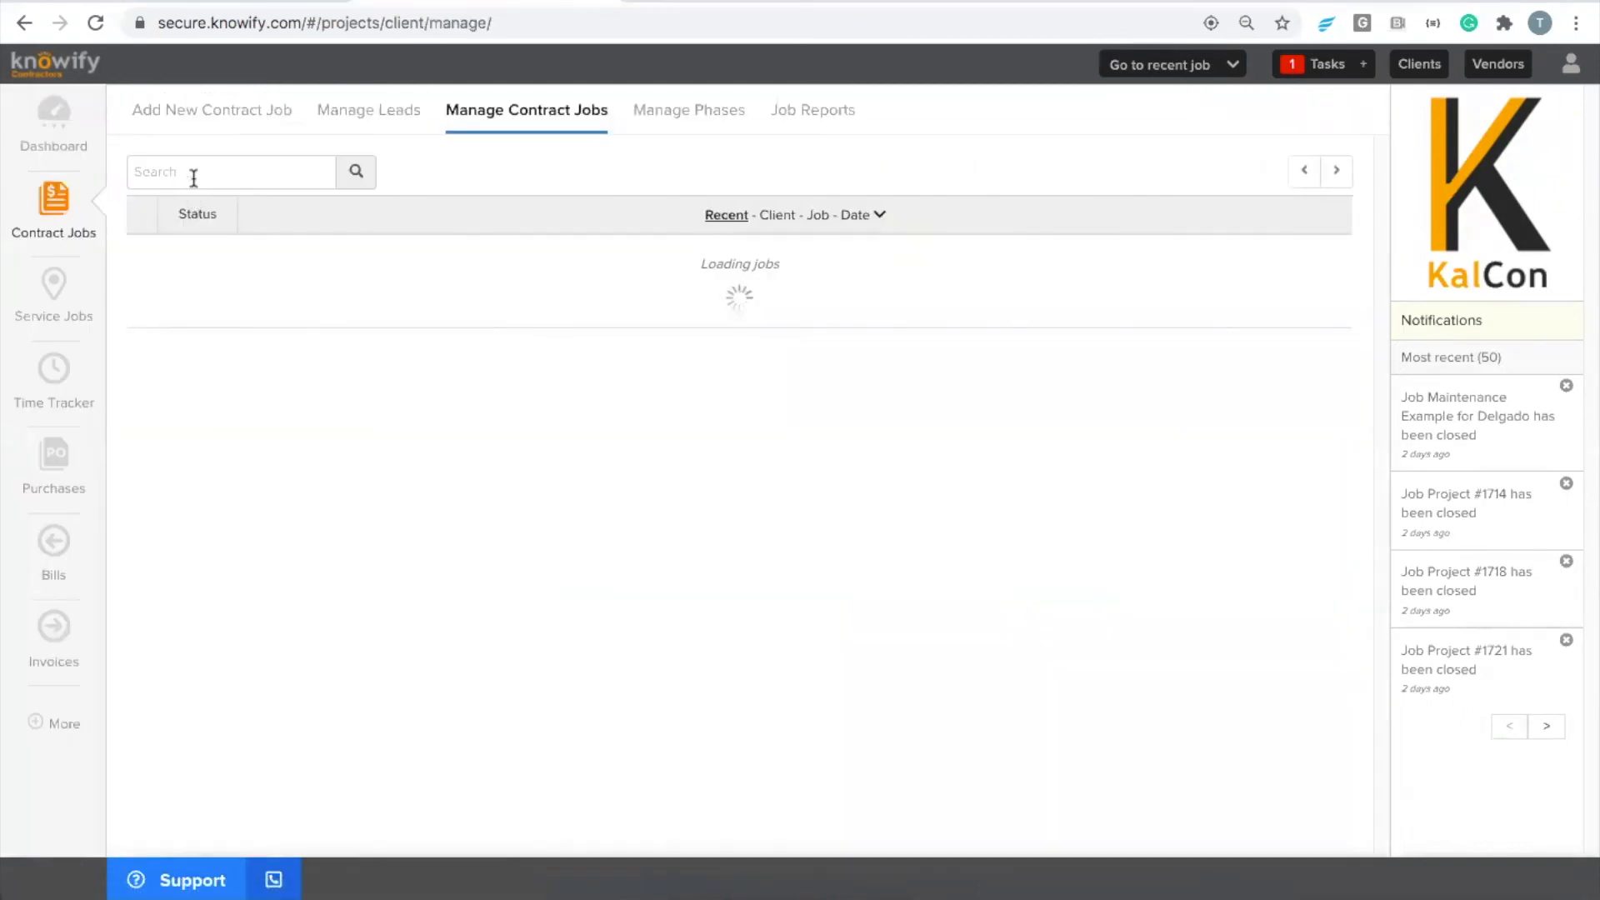
pyautogui.click(215, 121)
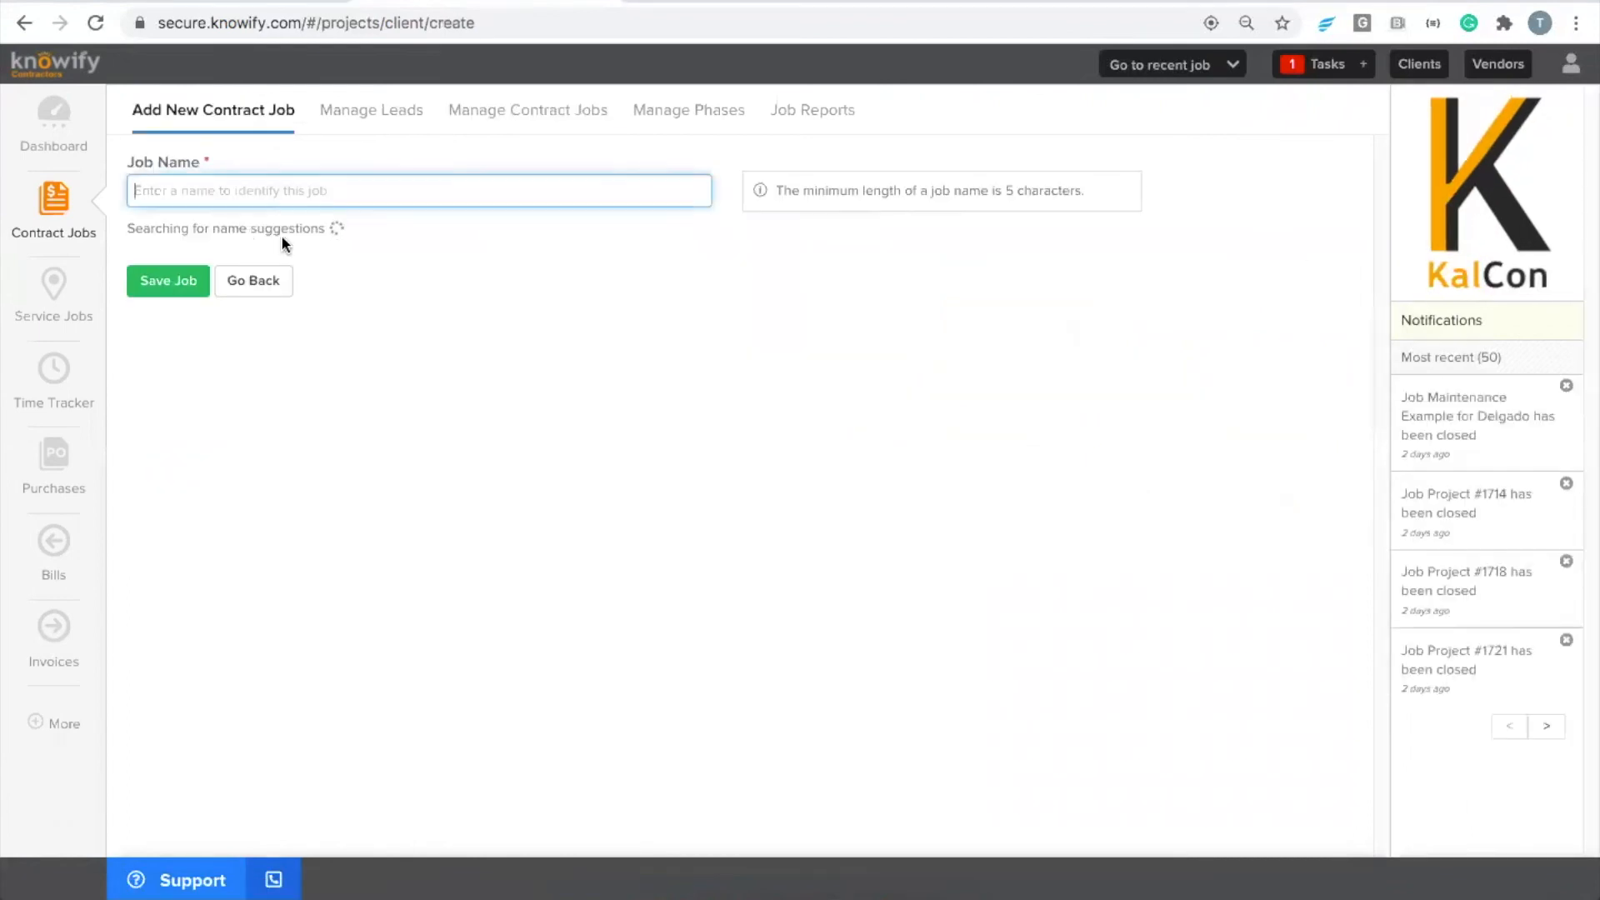
pyautogui.click(301, 223)
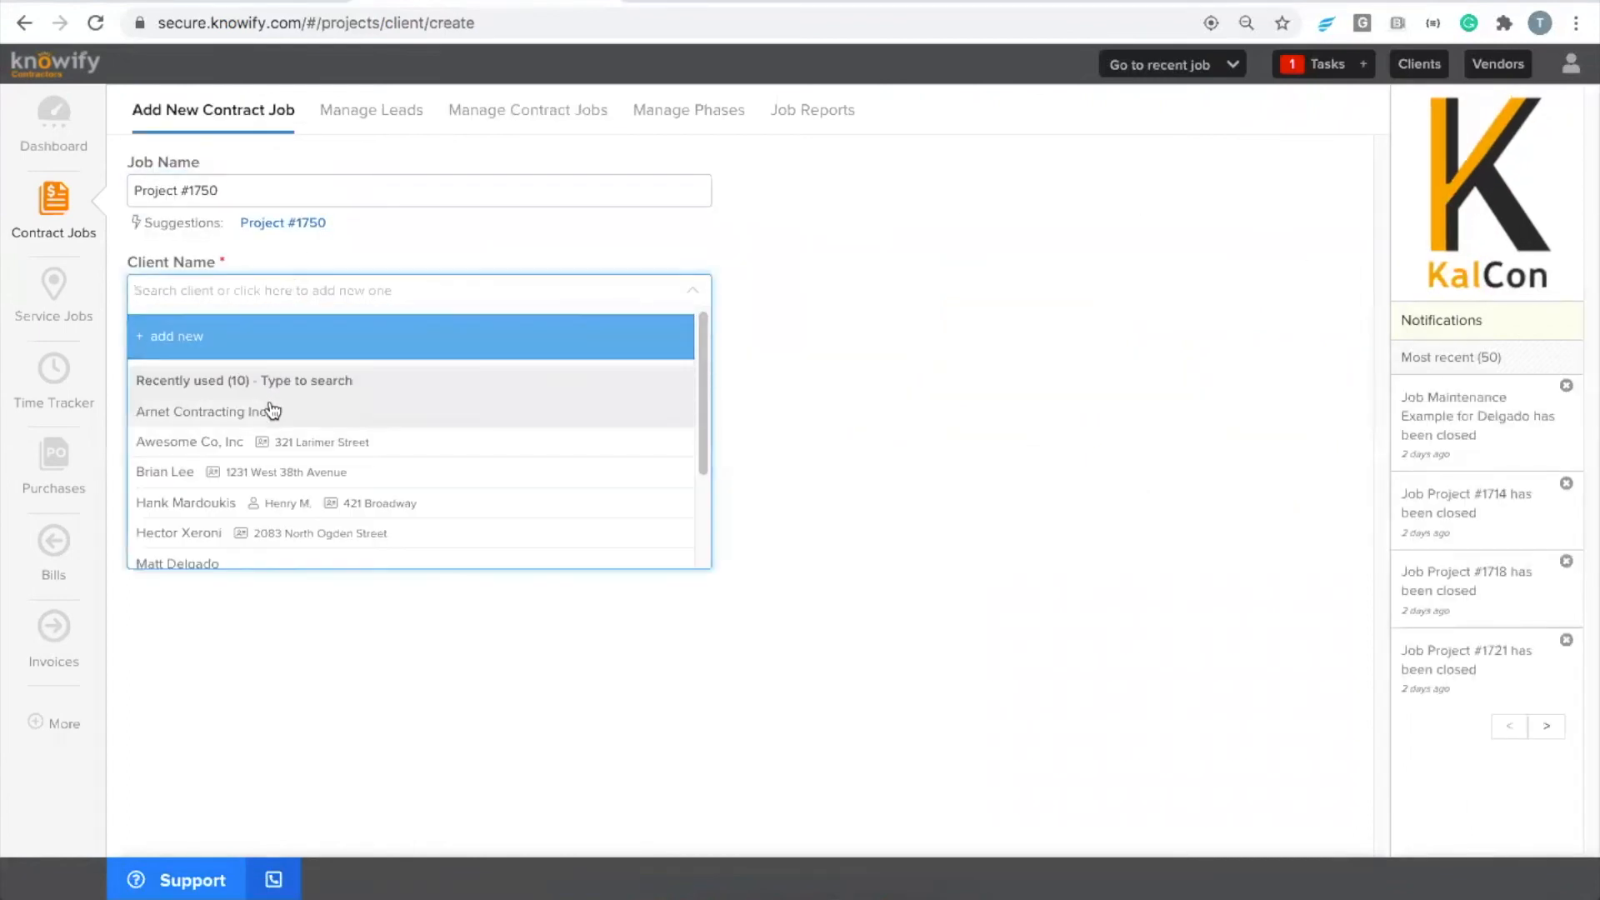
pyautogui.click(269, 510)
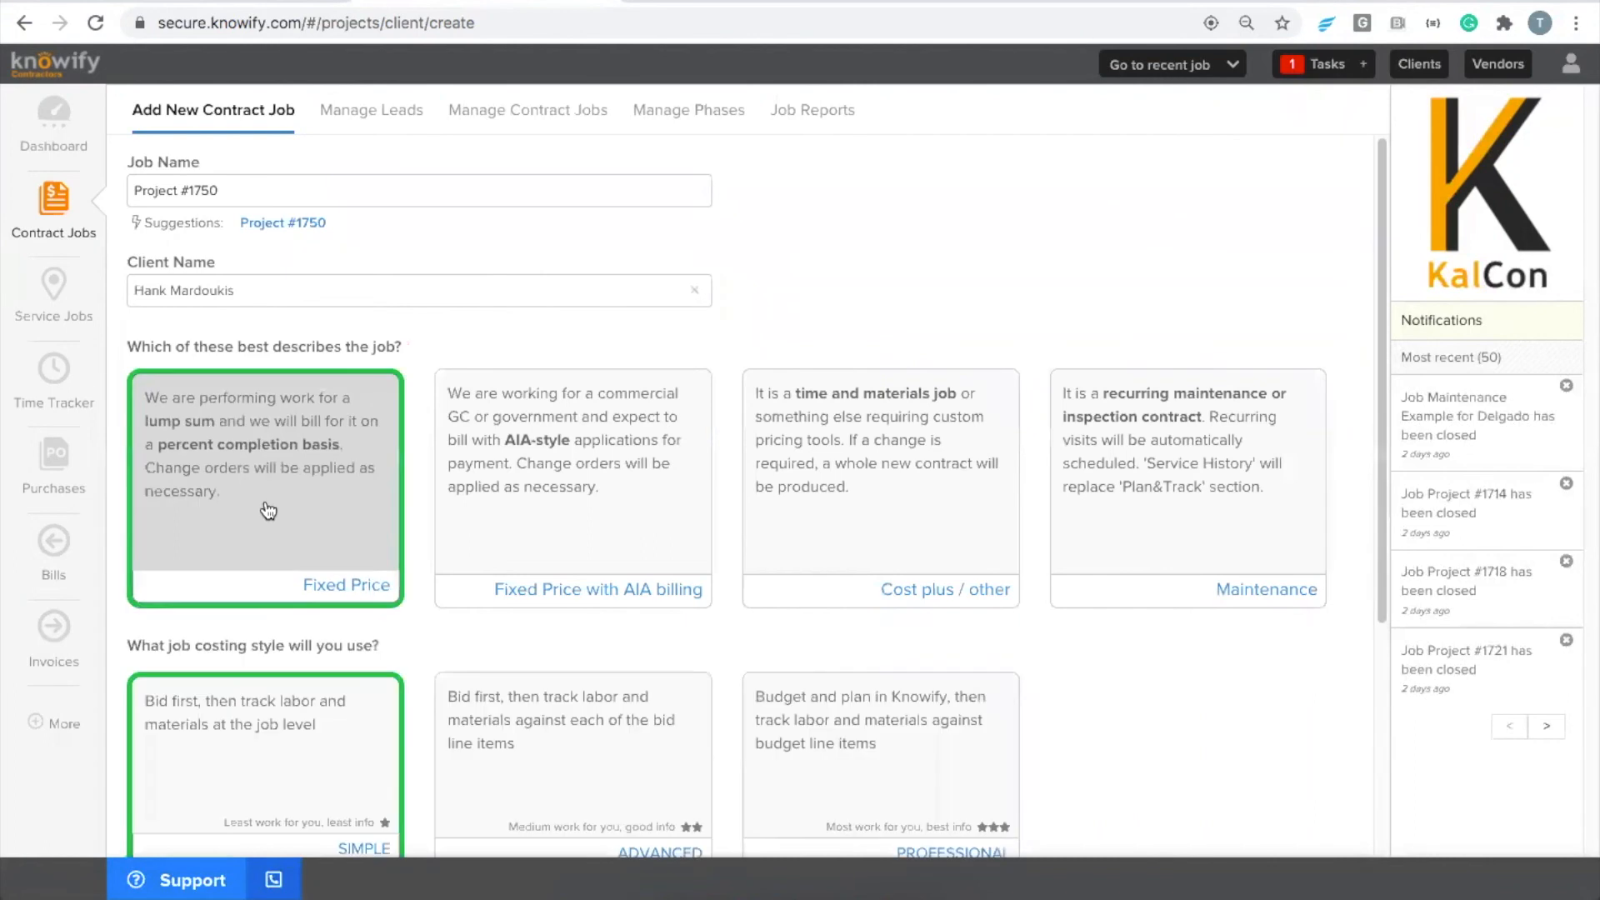
pyautogui.click(792, 511)
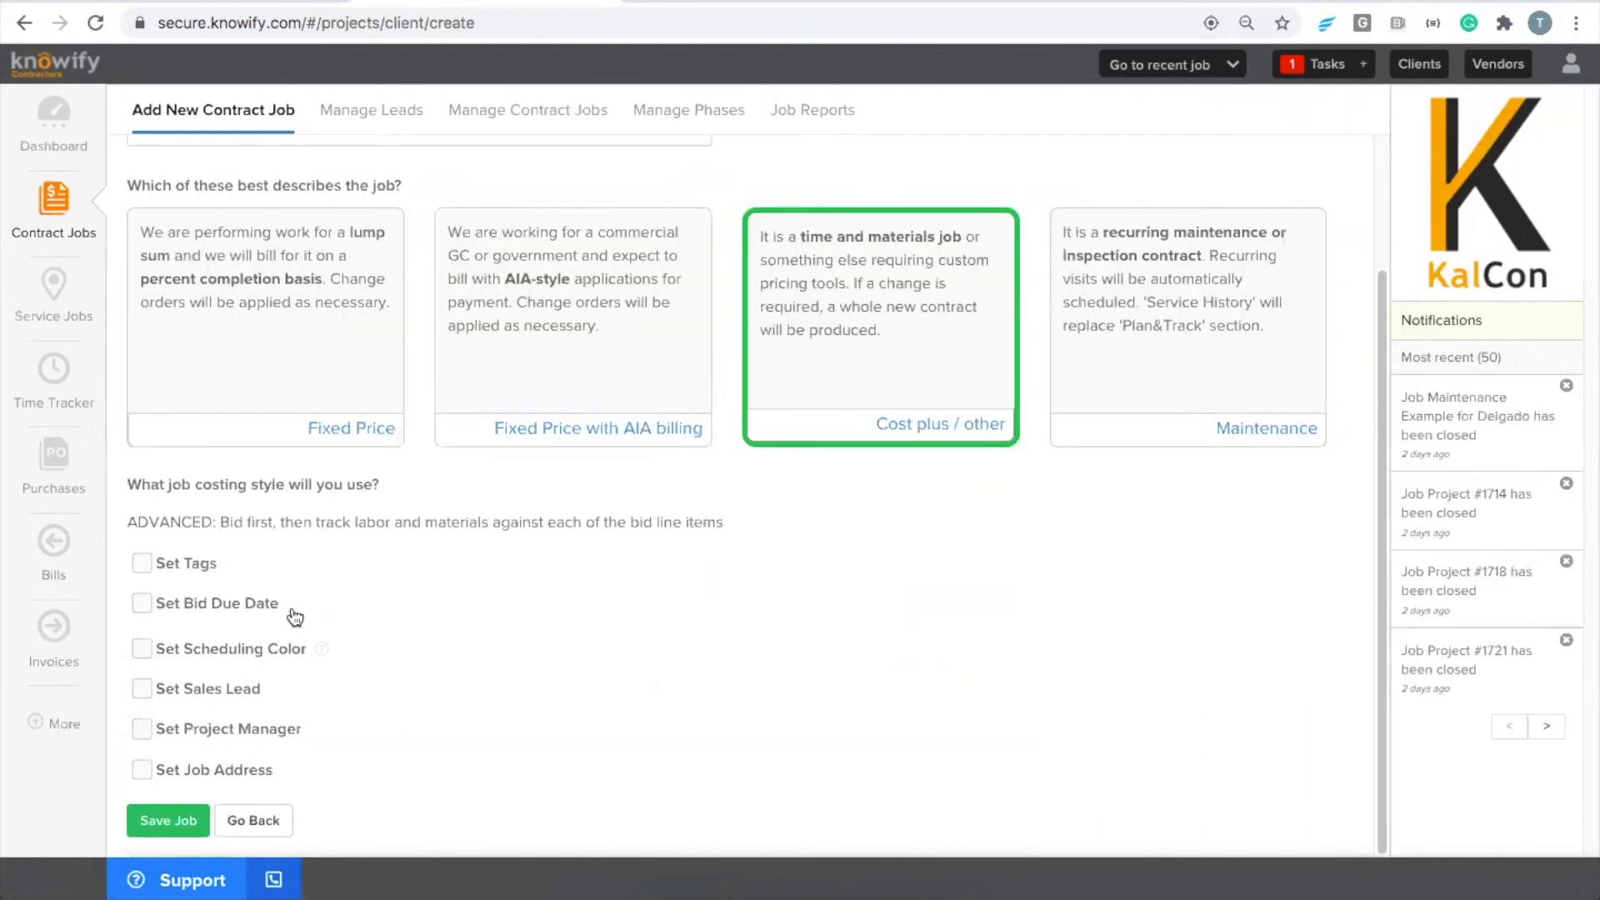
pyautogui.click(142, 769)
pyautogui.click(149, 749)
pyautogui.click(142, 817)
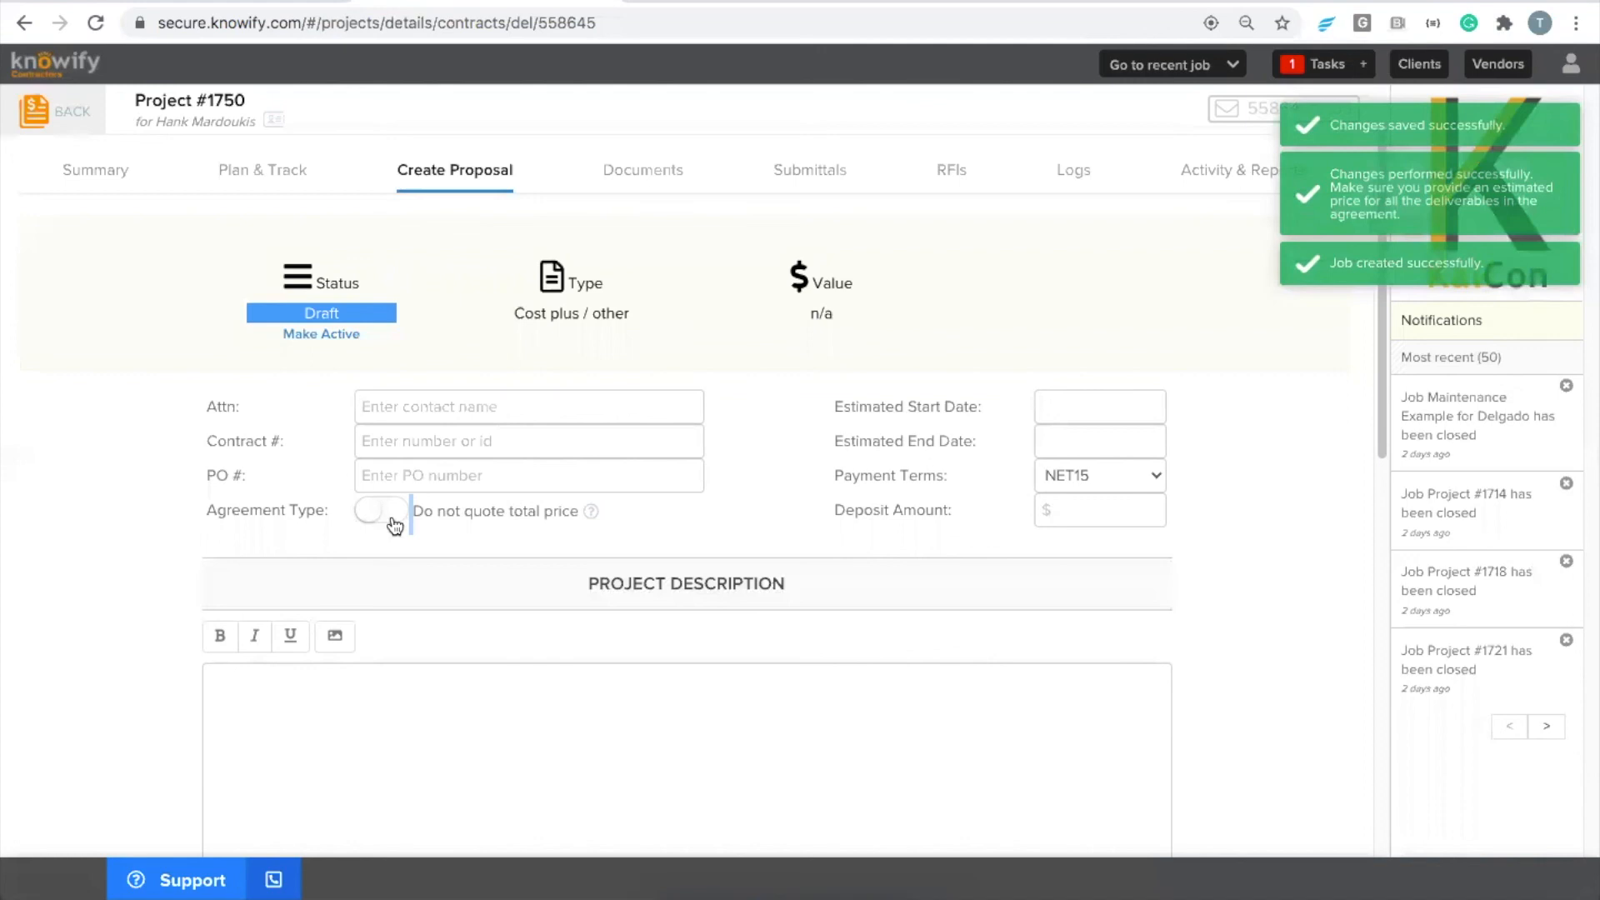
# - Set the proposal's agreement type to quote a total price and start a Time & Materials deliverable named Demoition
pyautogui.click(383, 513)
pyautogui.click(654, 225)
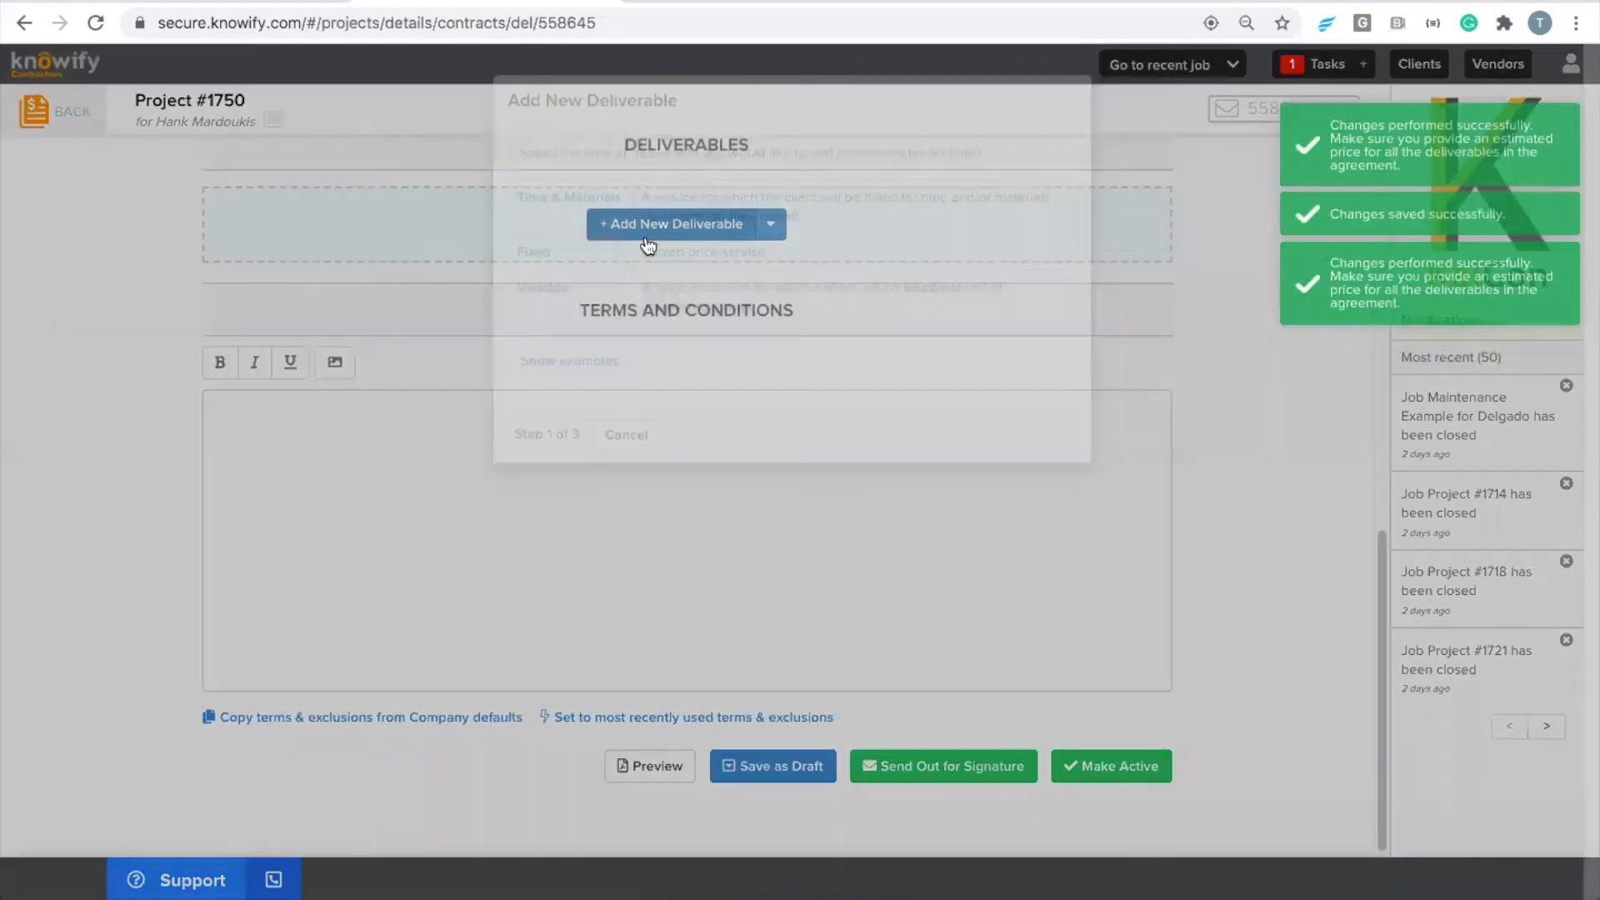
pyautogui.click(533, 298)
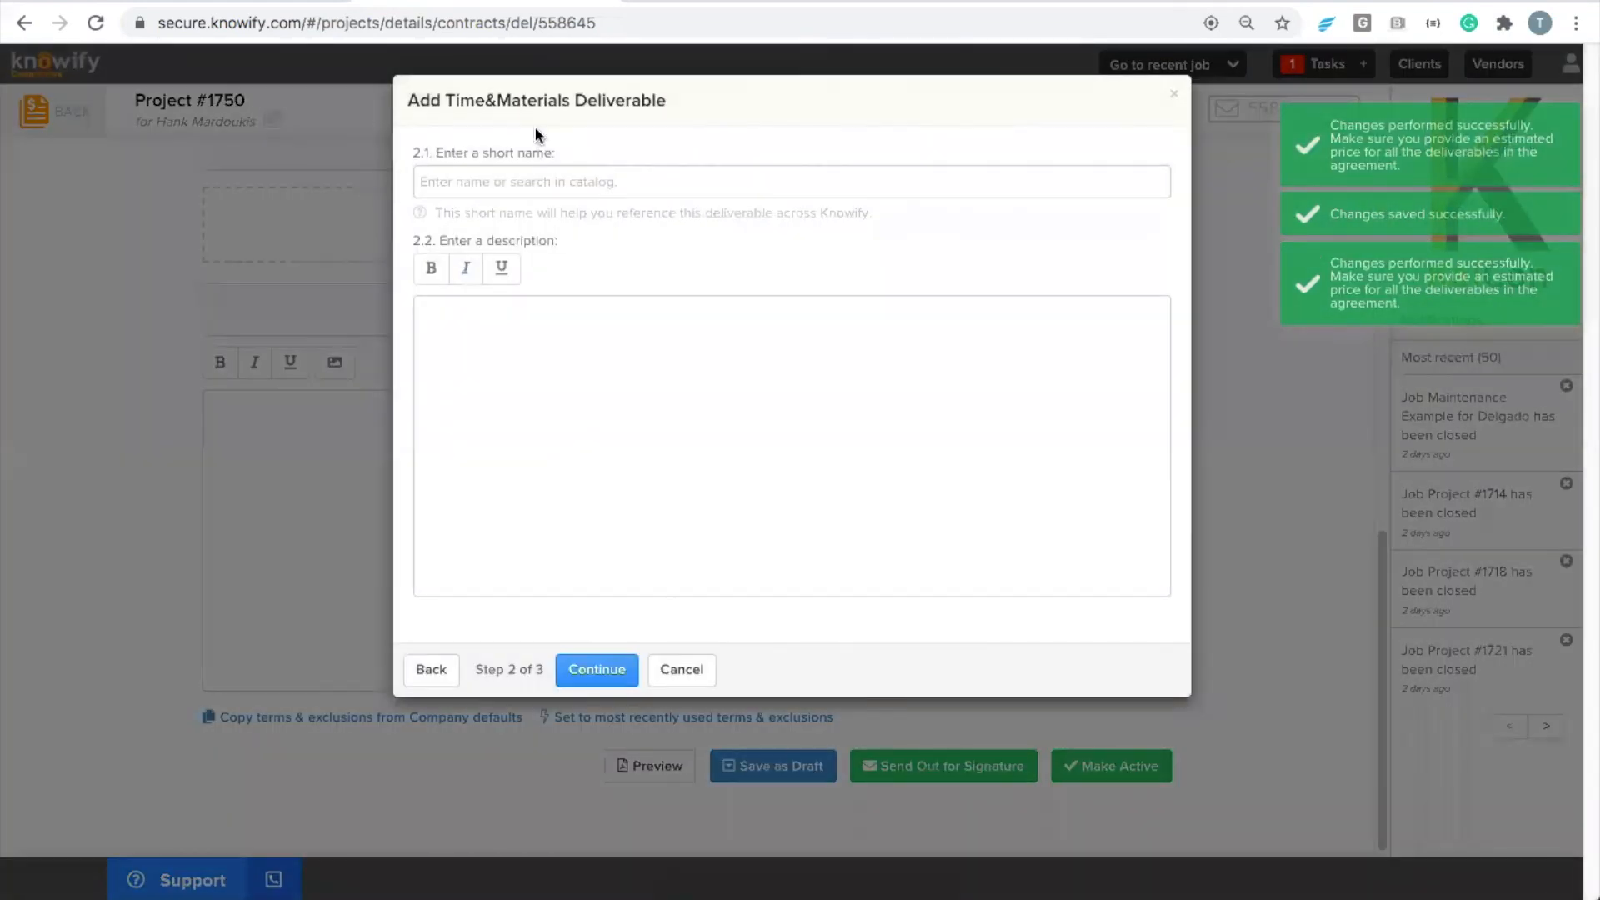
pyautogui.click(553, 181)
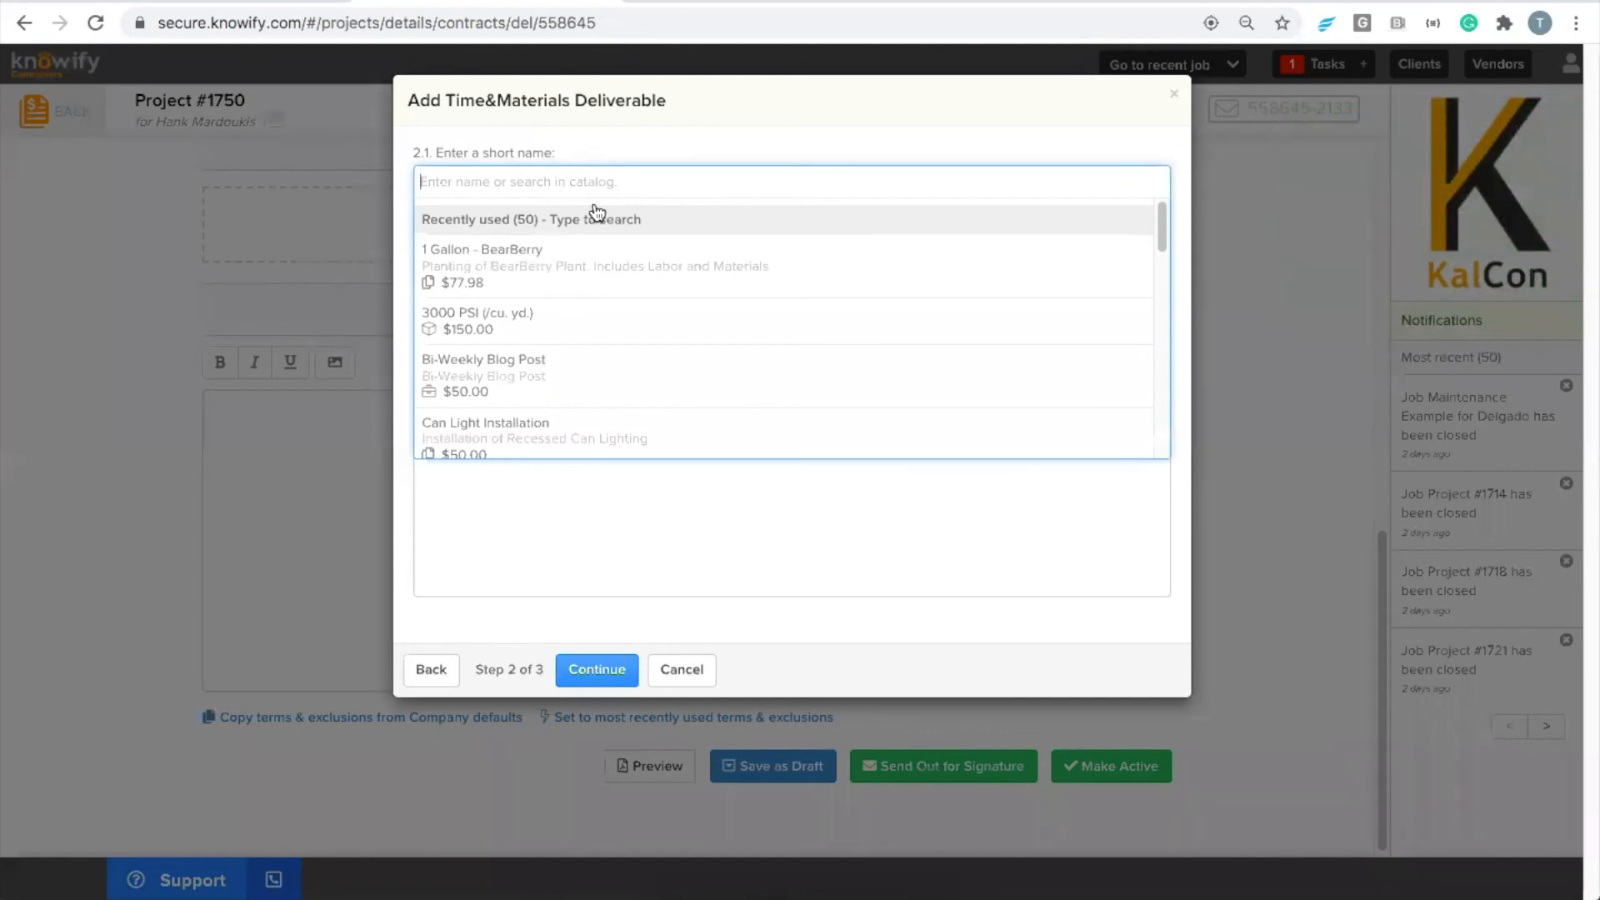
pyautogui.write('Demoition')
pyautogui.press('Tab')
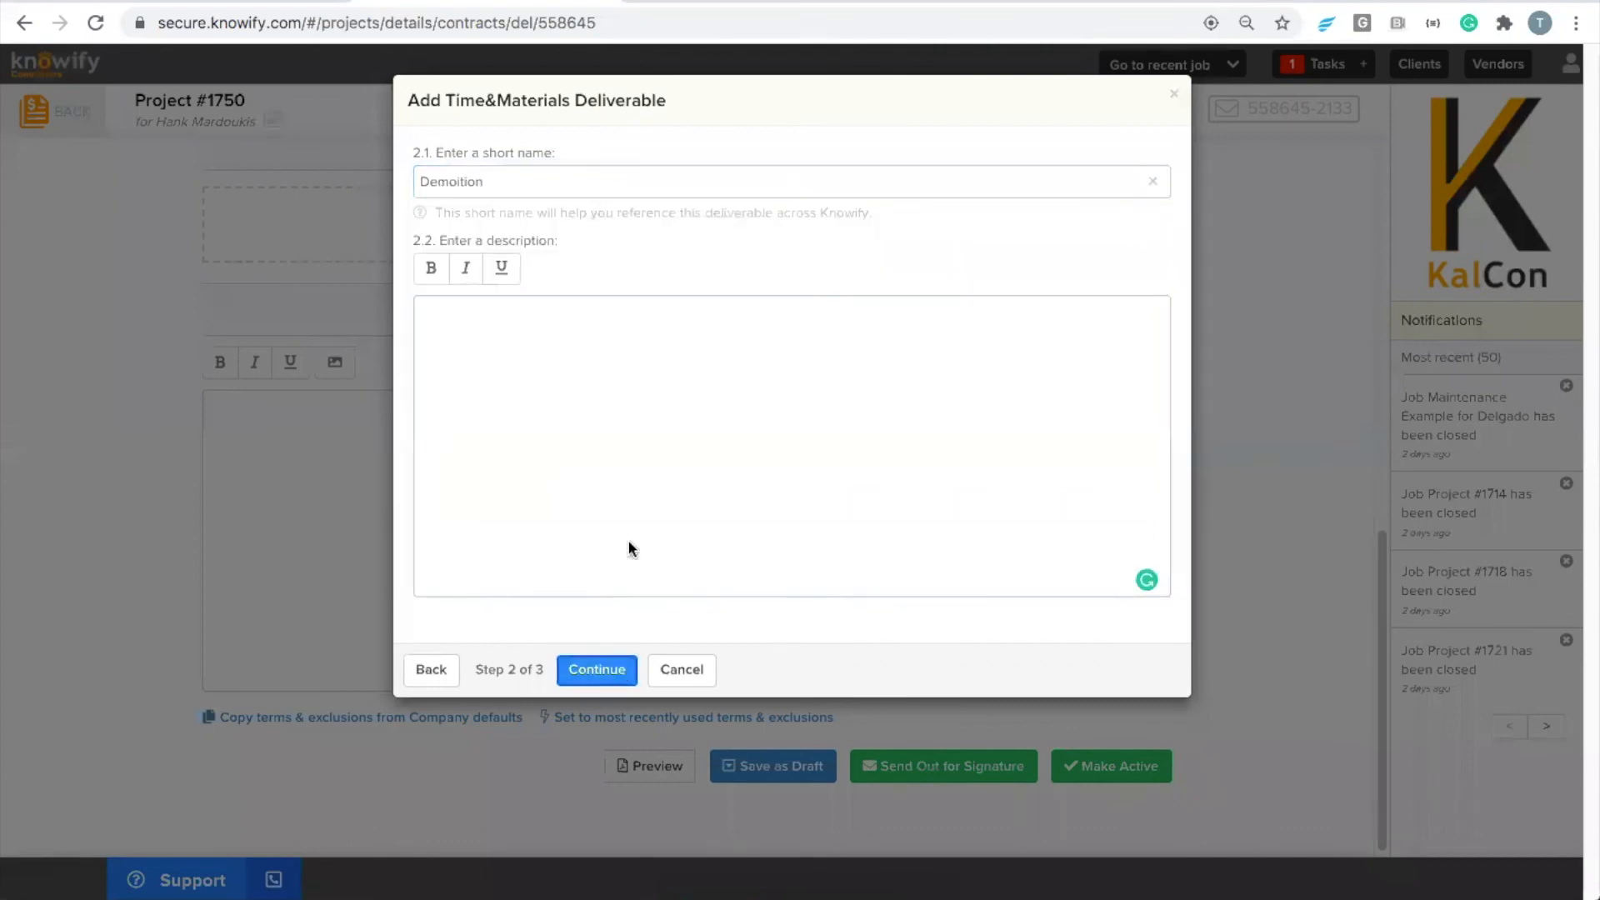
pyautogui.click(607, 670)
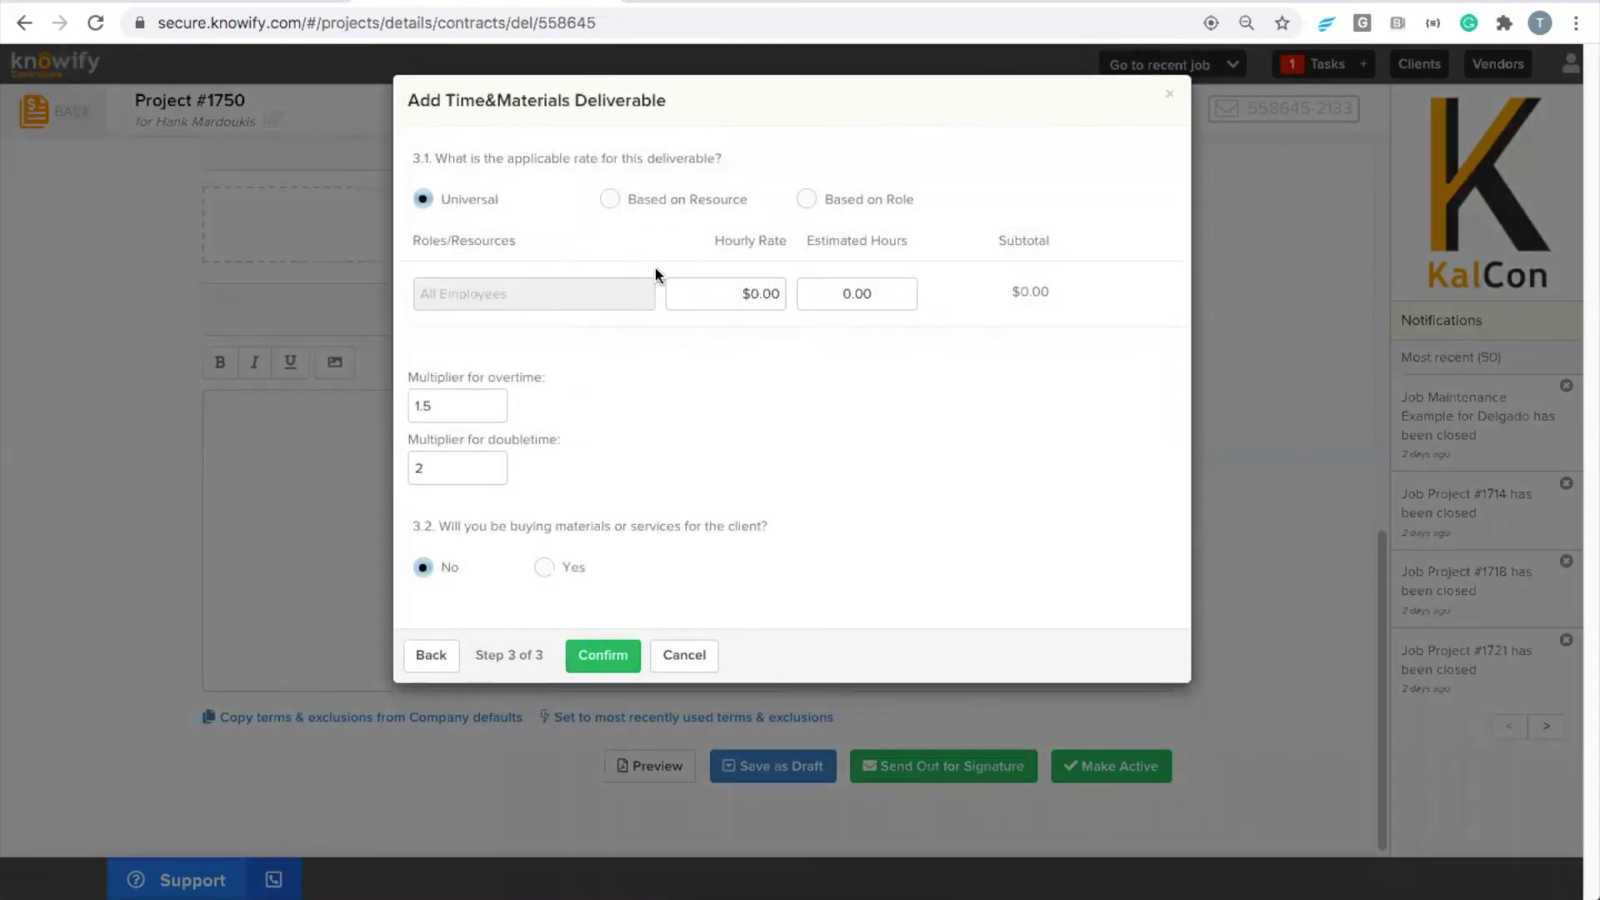
# - Set the deliverable's universal hourly rate to $85 with 100 estimated hours and check the labor subtotal
pyautogui.click(671, 288)
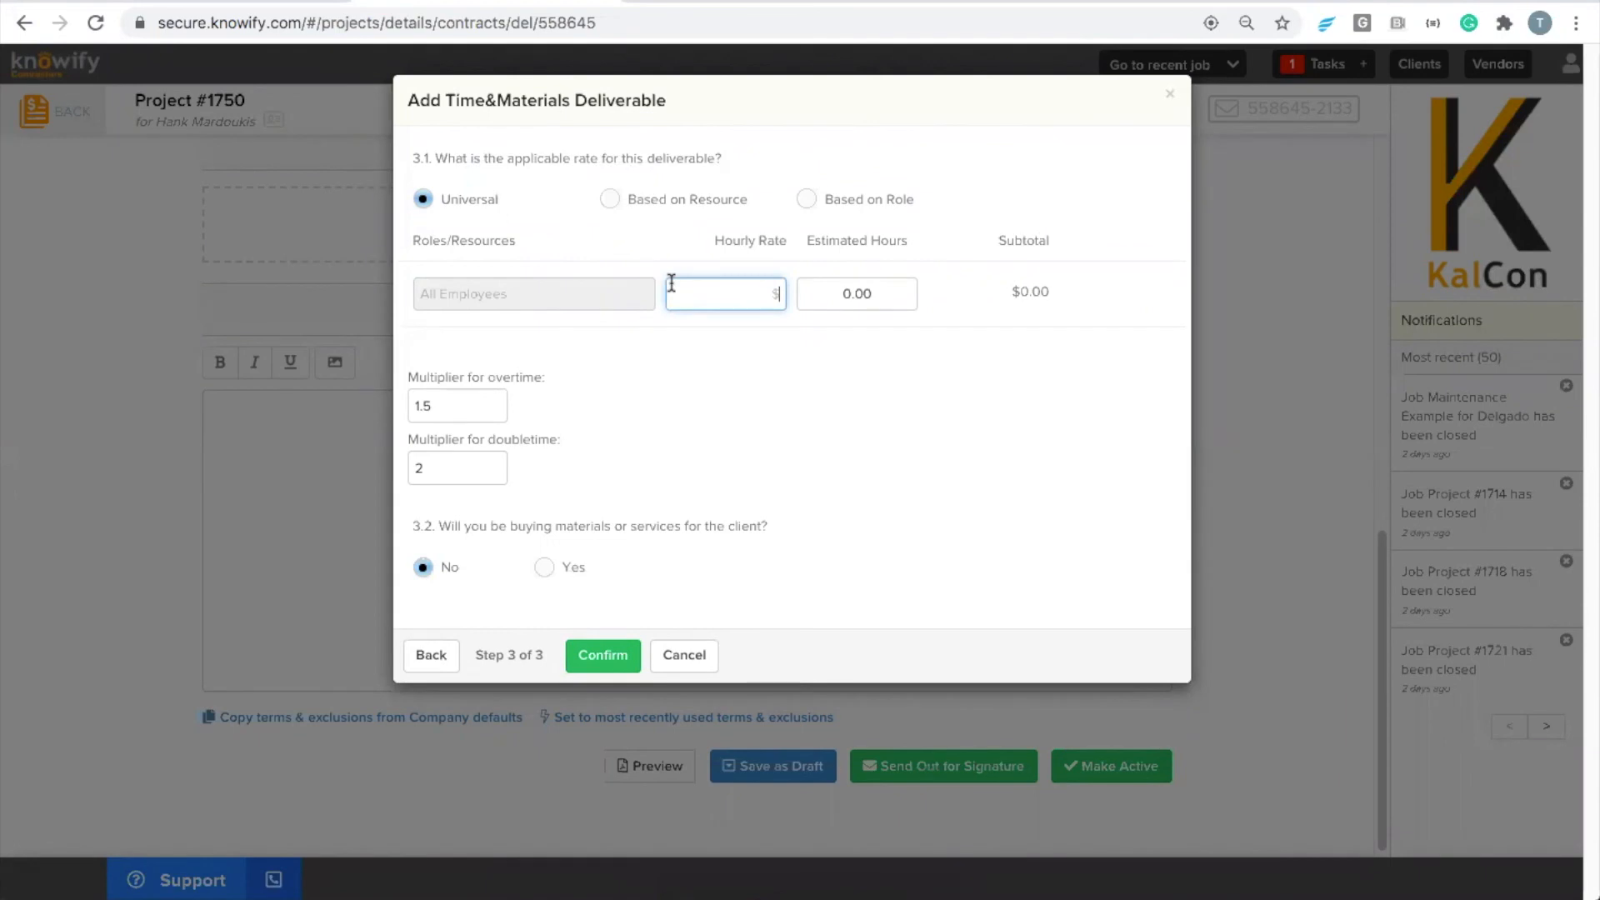
pyautogui.write('85')
pyautogui.press('Tab')
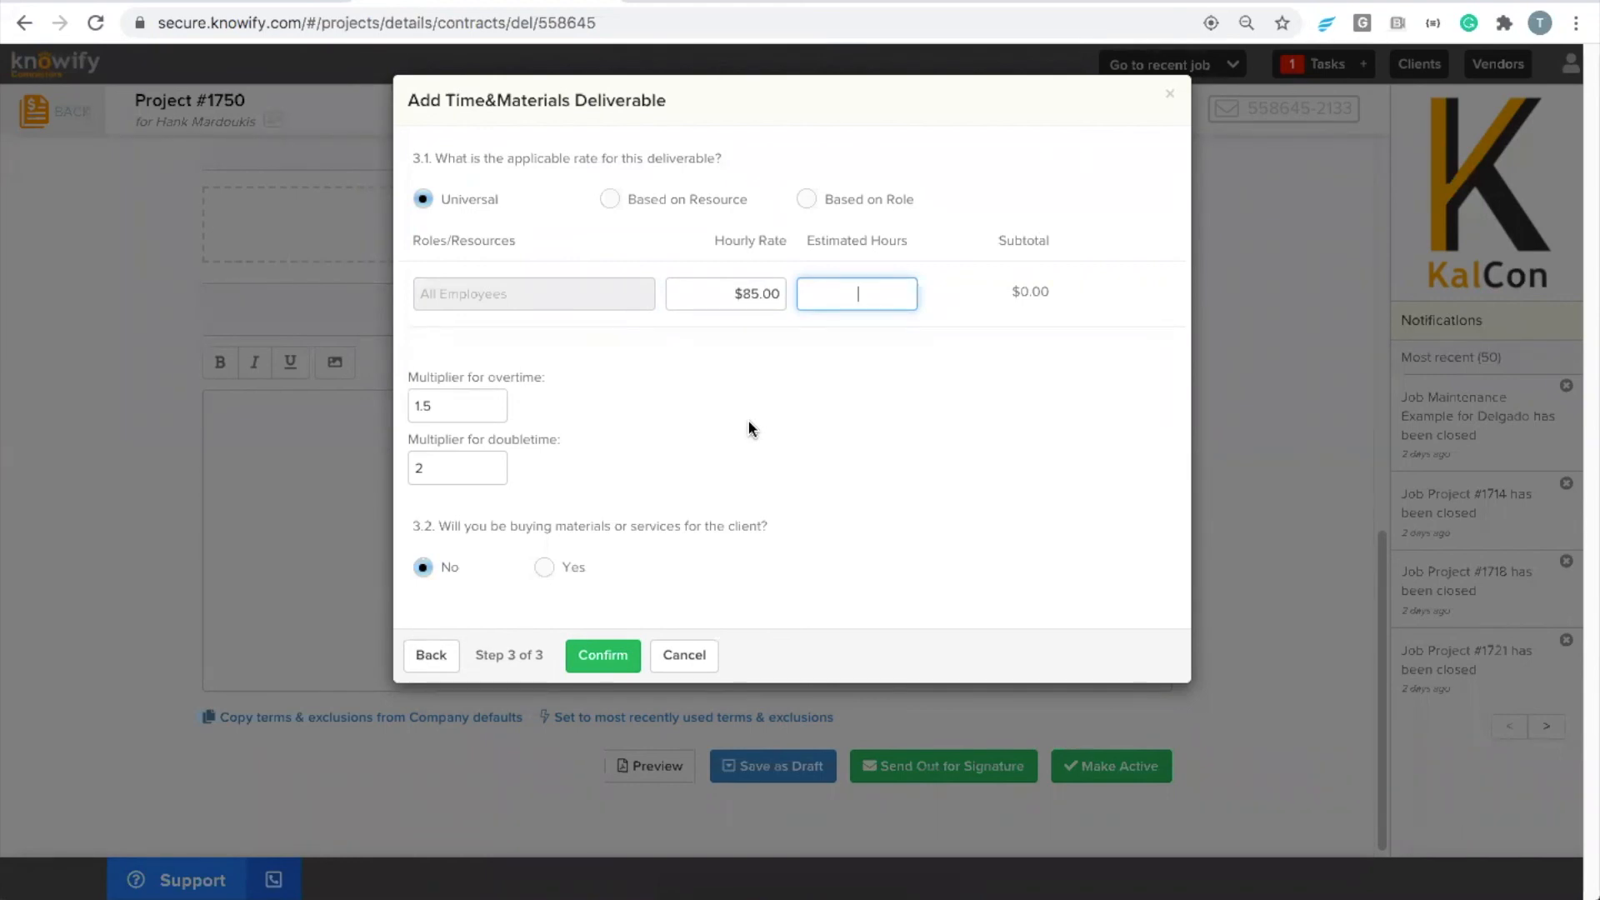
pyautogui.write('100')
pyautogui.click(907, 407)
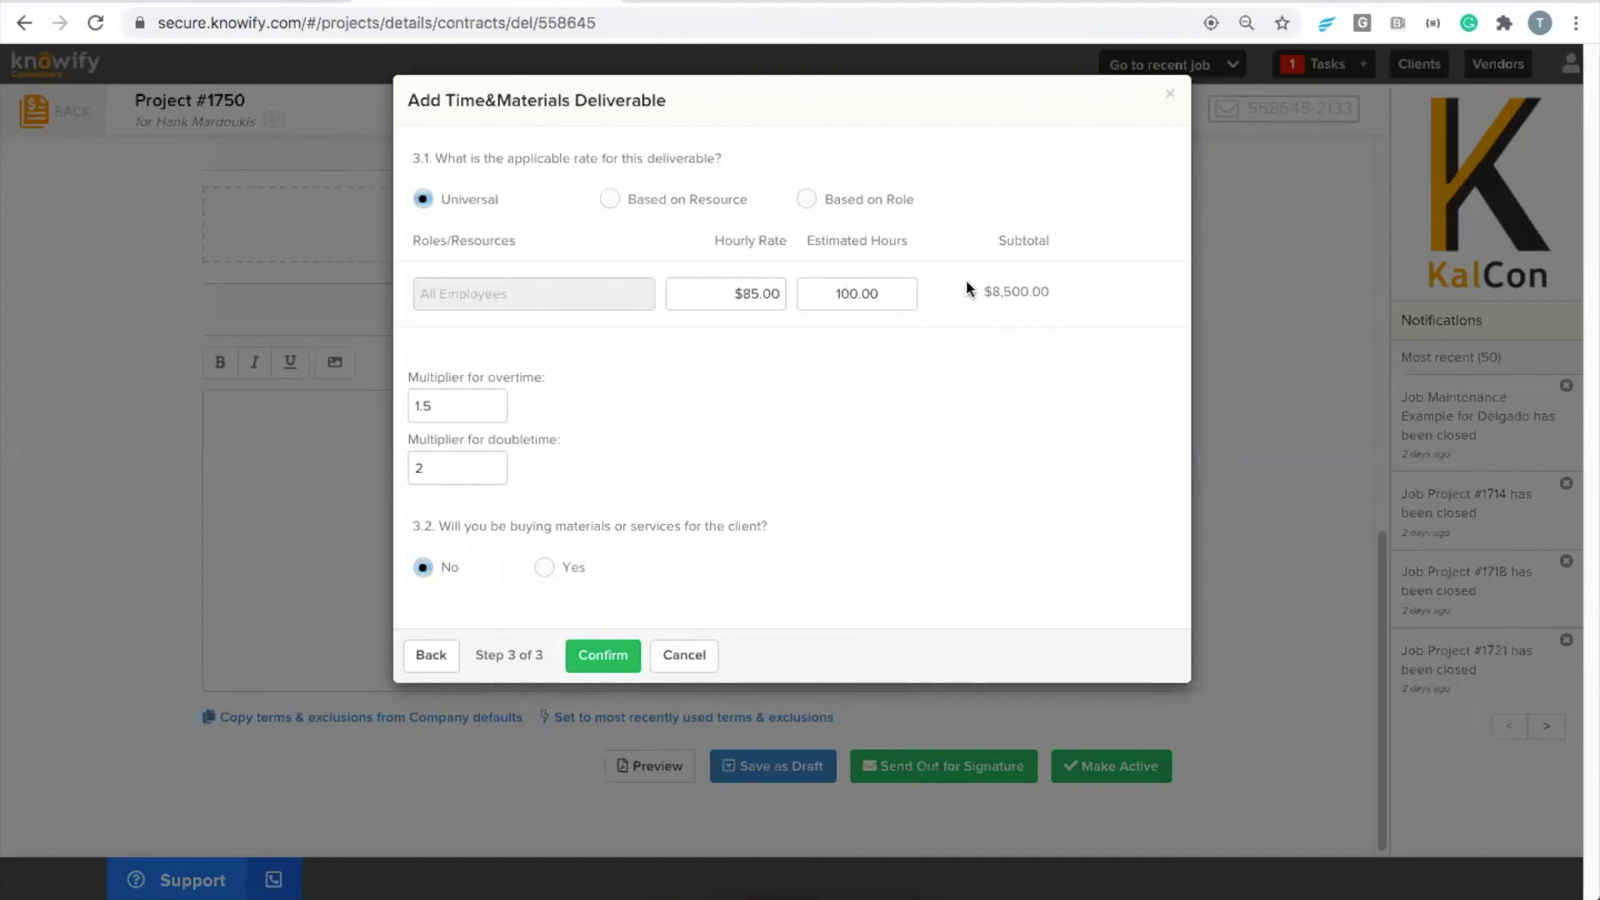
pyautogui.moveTo(983, 290); pyautogui.dragTo(1071, 291)
pyautogui.click(1071, 297)
pyautogui.moveTo(981, 291); pyautogui.dragTo(1052, 296)
# - Specify that materials will be bought for the client, with a 25% markup
pyautogui.click(545, 567)
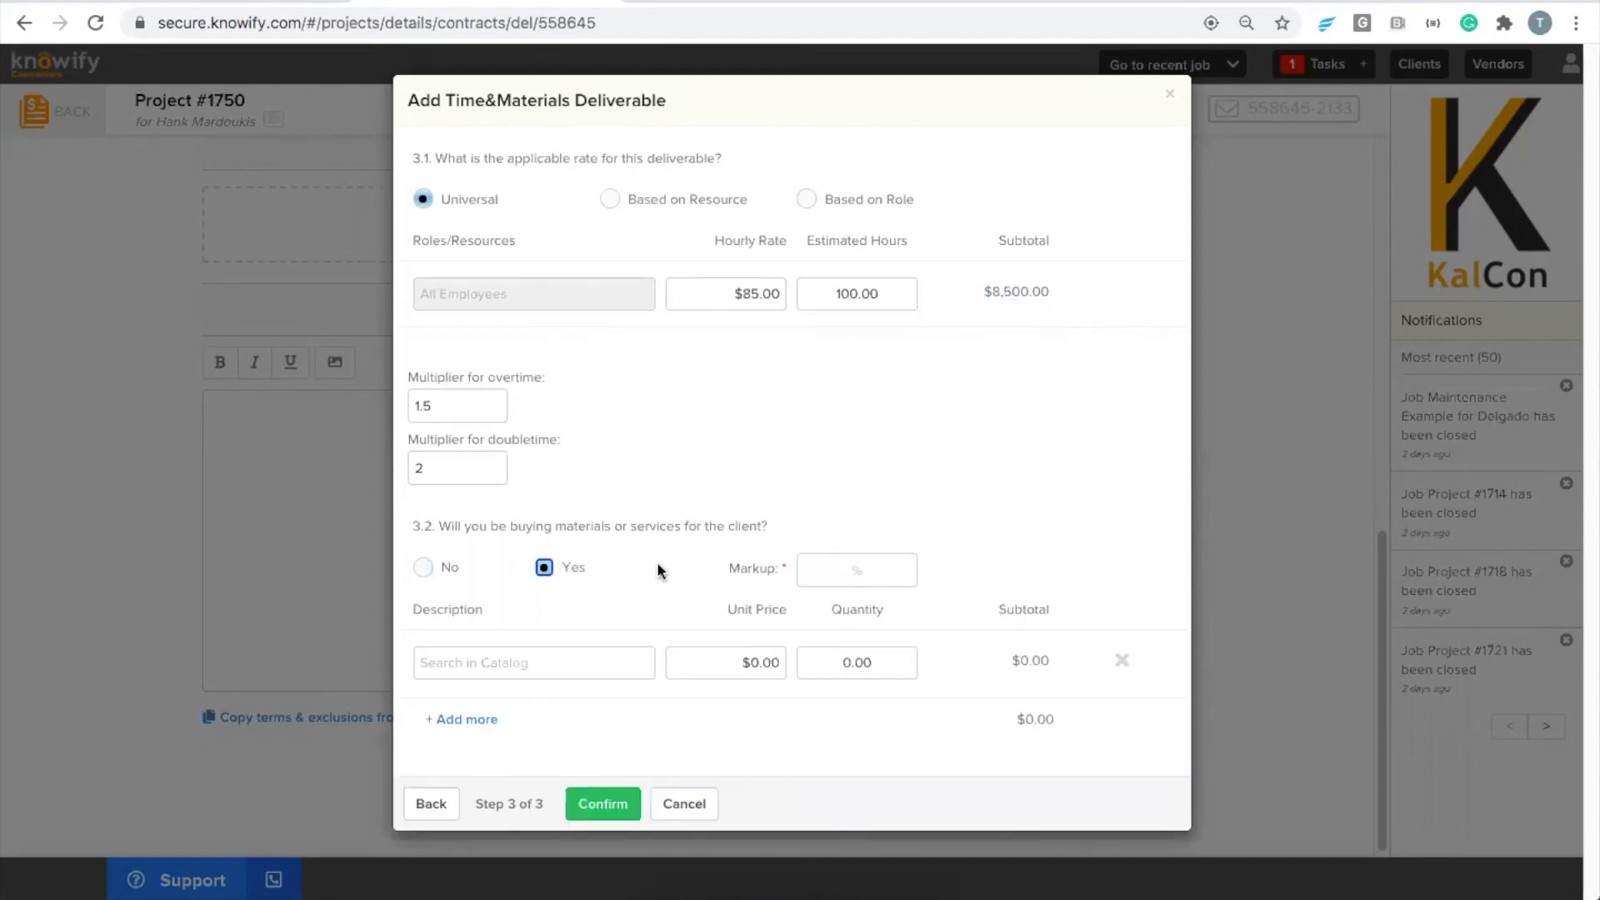
pyautogui.click(818, 565)
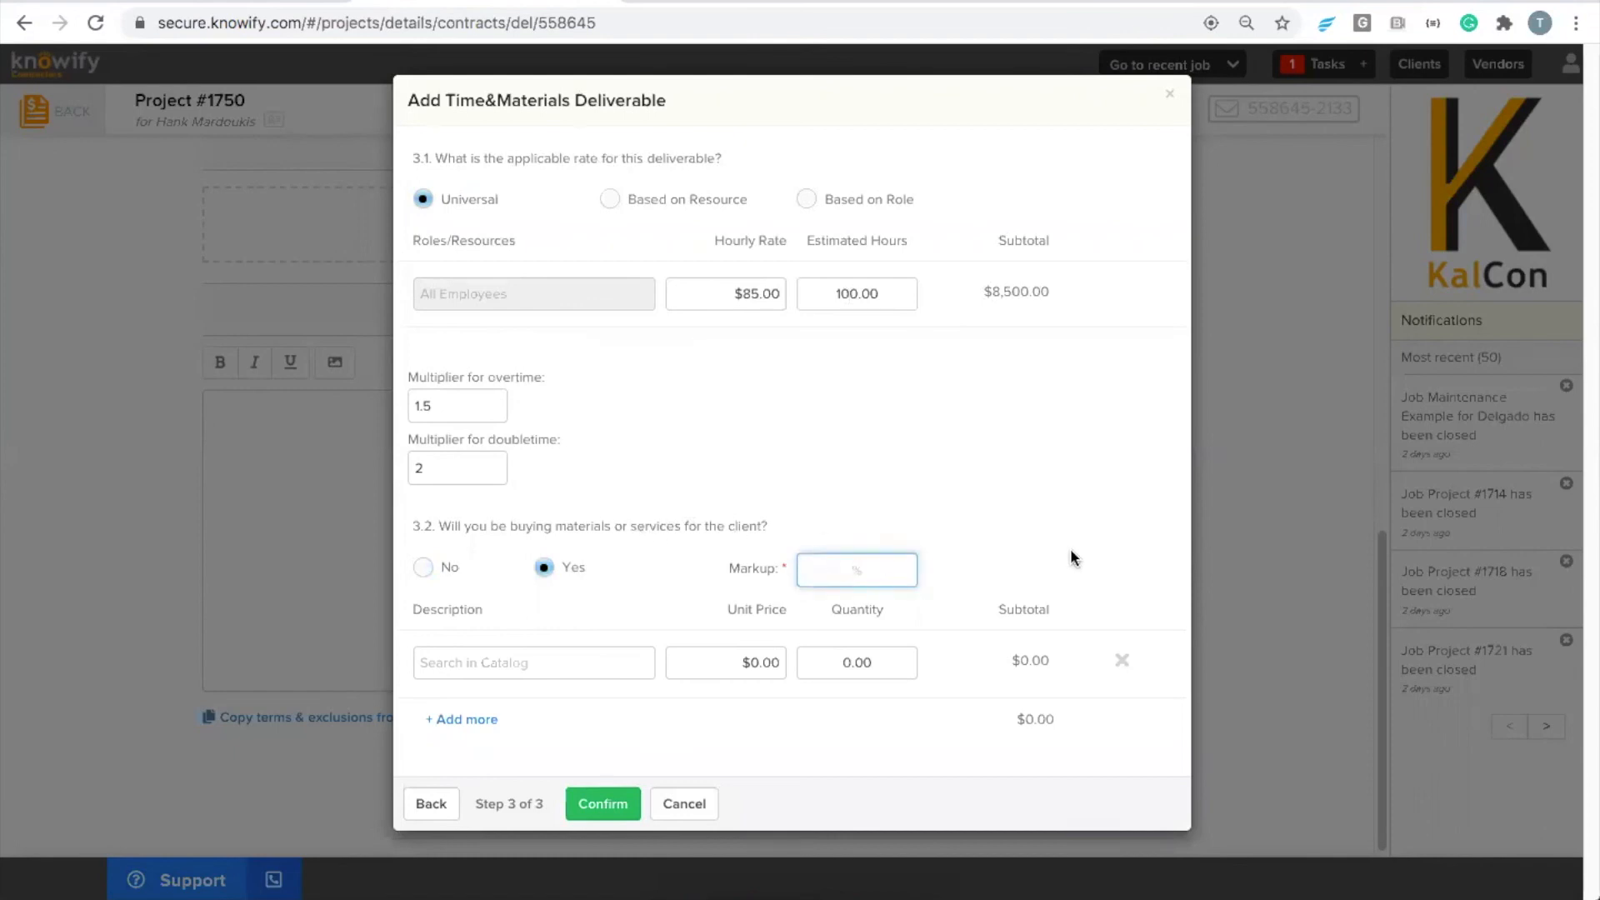
pyautogui.write('25')
pyautogui.click(992, 510)
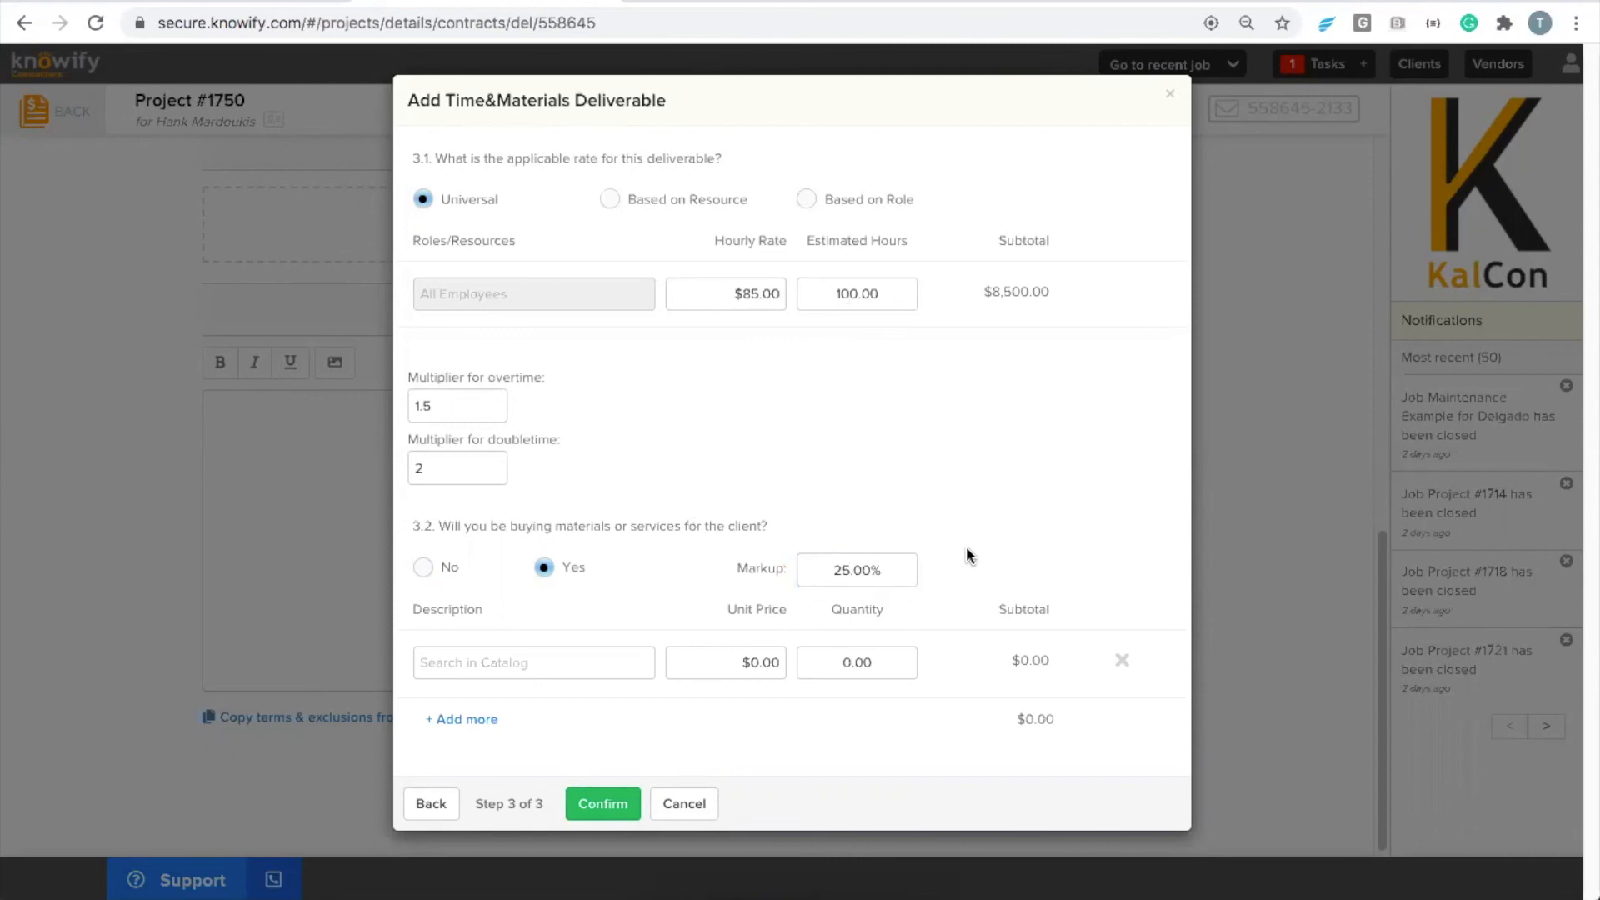
# - Add Dumpster Rental from the catalog to the deliverable's materials, with a quantity of 30 and a unit price of $125
pyautogui.click(614, 661)
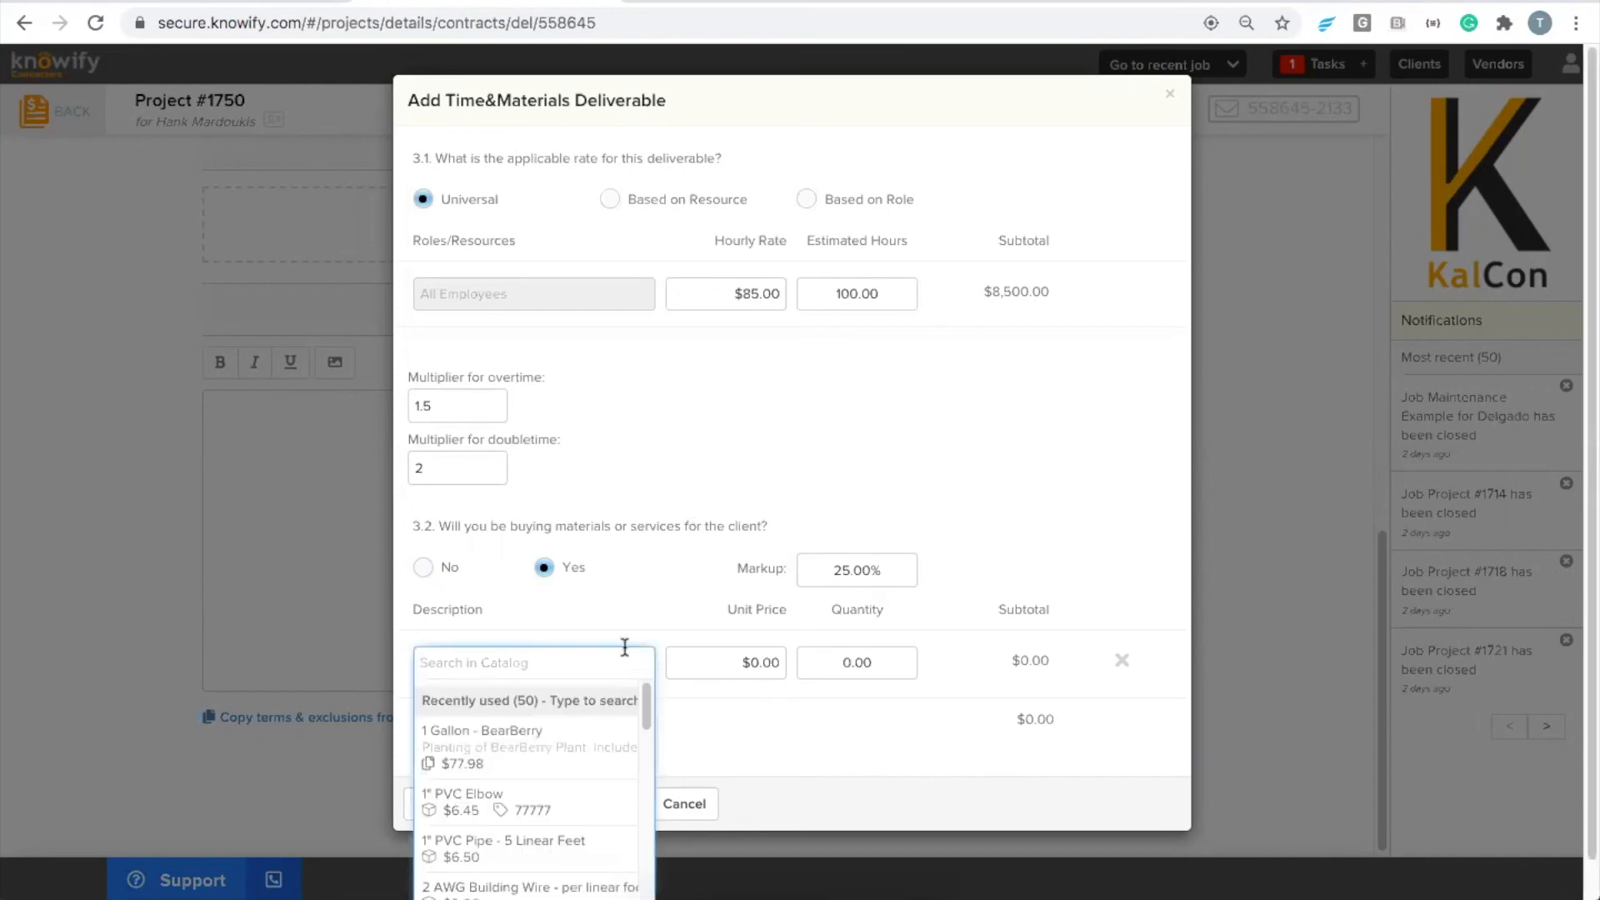
pyautogui.write('dump')
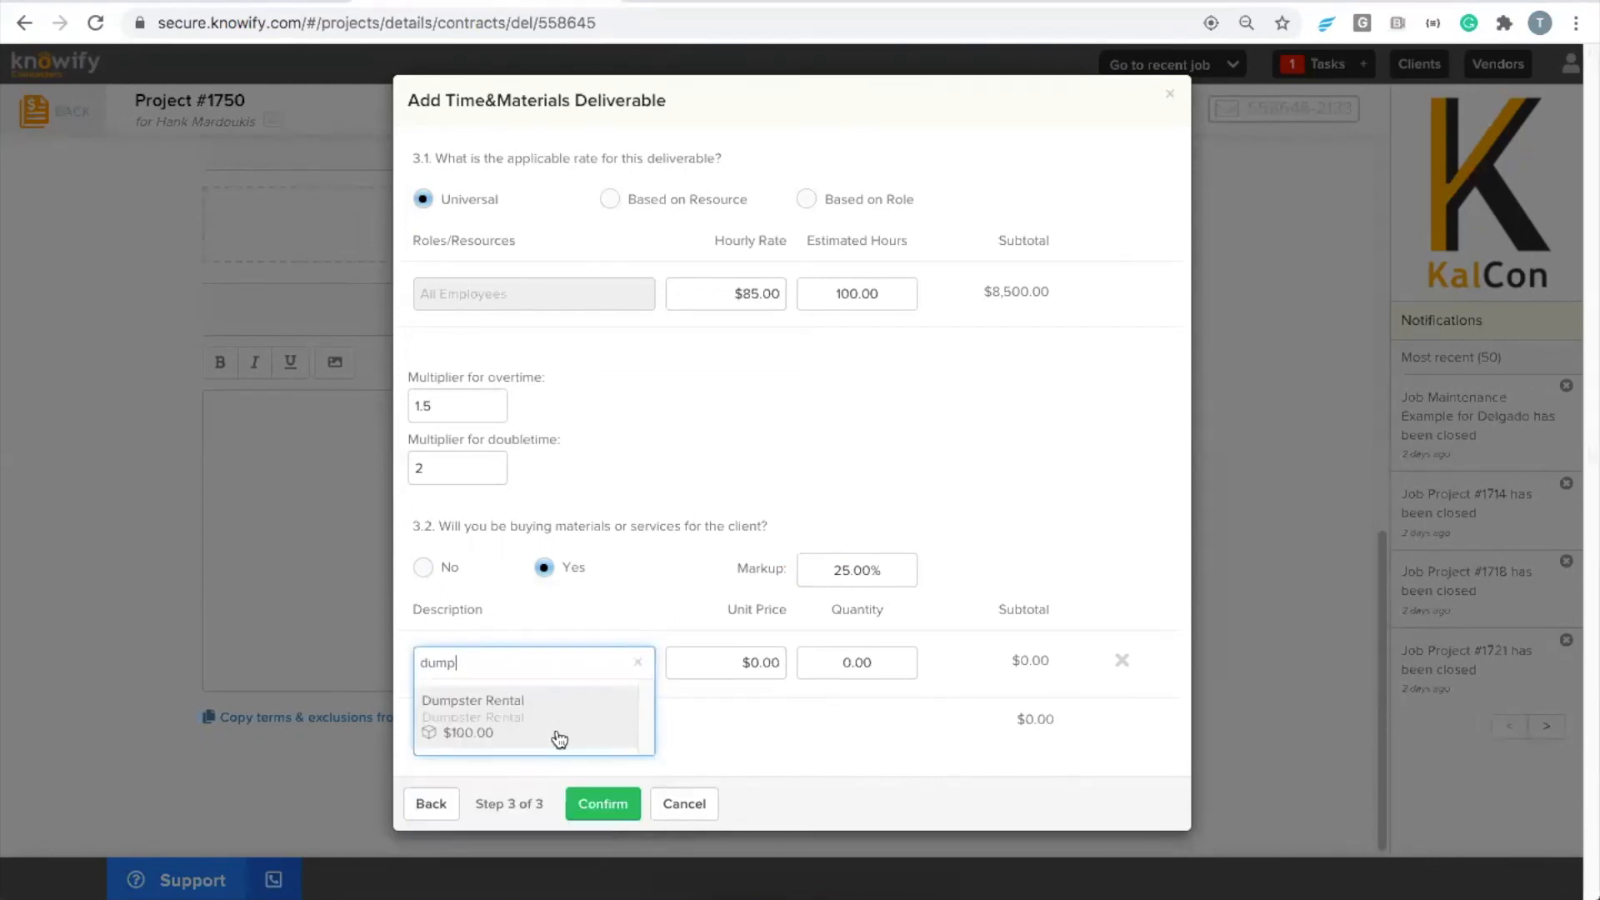
pyautogui.click(553, 738)
pyautogui.moveTo(737, 662); pyautogui.dragTo(783, 664)
pyautogui.doubleClick(835, 659)
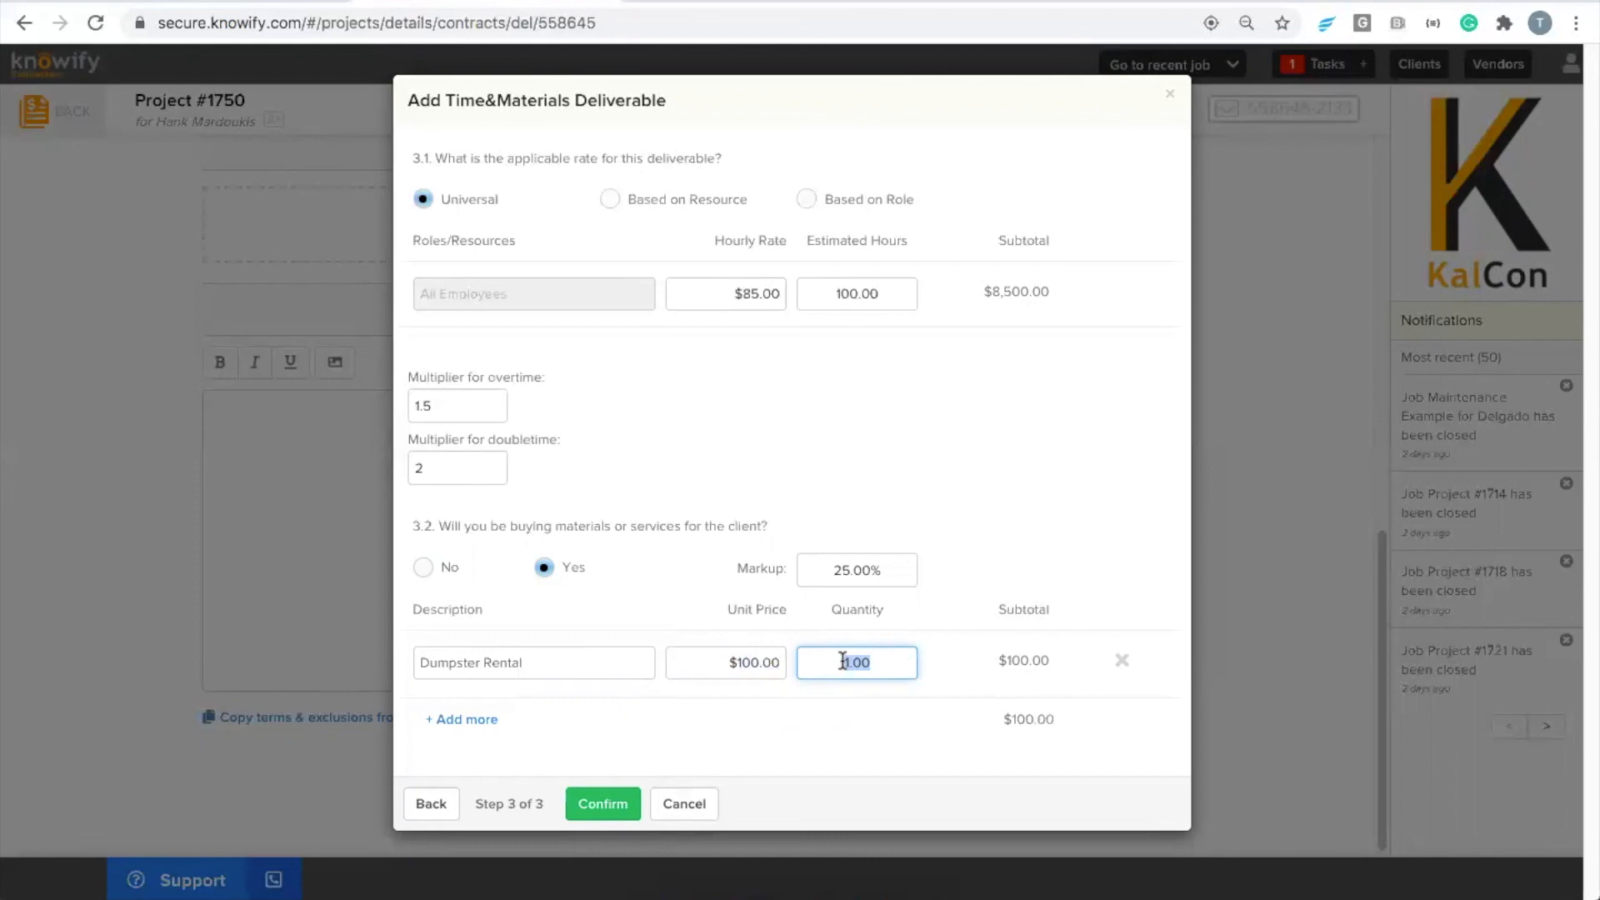
pyautogui.write('30')
pyautogui.click(755, 662)
pyautogui.press('BackSpace')
pyautogui.press('BackSpace')
pyautogui.write('25')
pyautogui.click(869, 722)
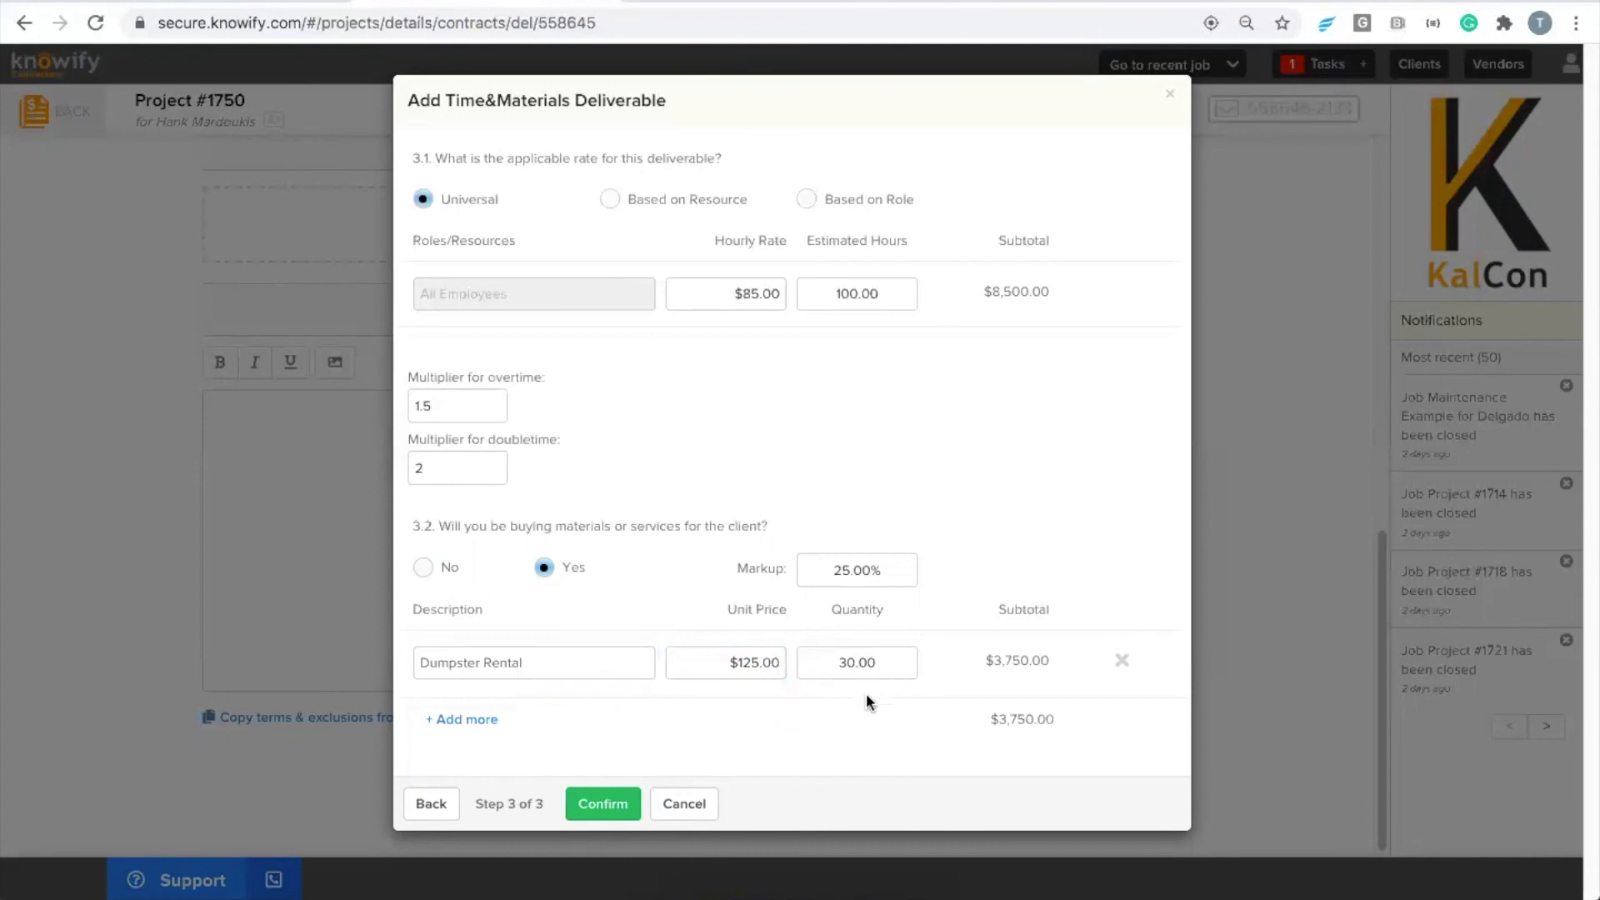
# - Check the markup, quantity and subtotal of the dumpster rental and confirm the Demoition deliverable
pyautogui.click(872, 571)
pyautogui.click(969, 546)
pyautogui.click(880, 665)
pyautogui.moveTo(998, 659); pyautogui.dragTo(1048, 658)
pyautogui.click(890, 693)
pyautogui.click(1054, 660)
pyautogui.click(620, 803)
# - Preview the estimate document and review its line items, total, rate note and signature section
pyautogui.scroll(-7, 610, 464)
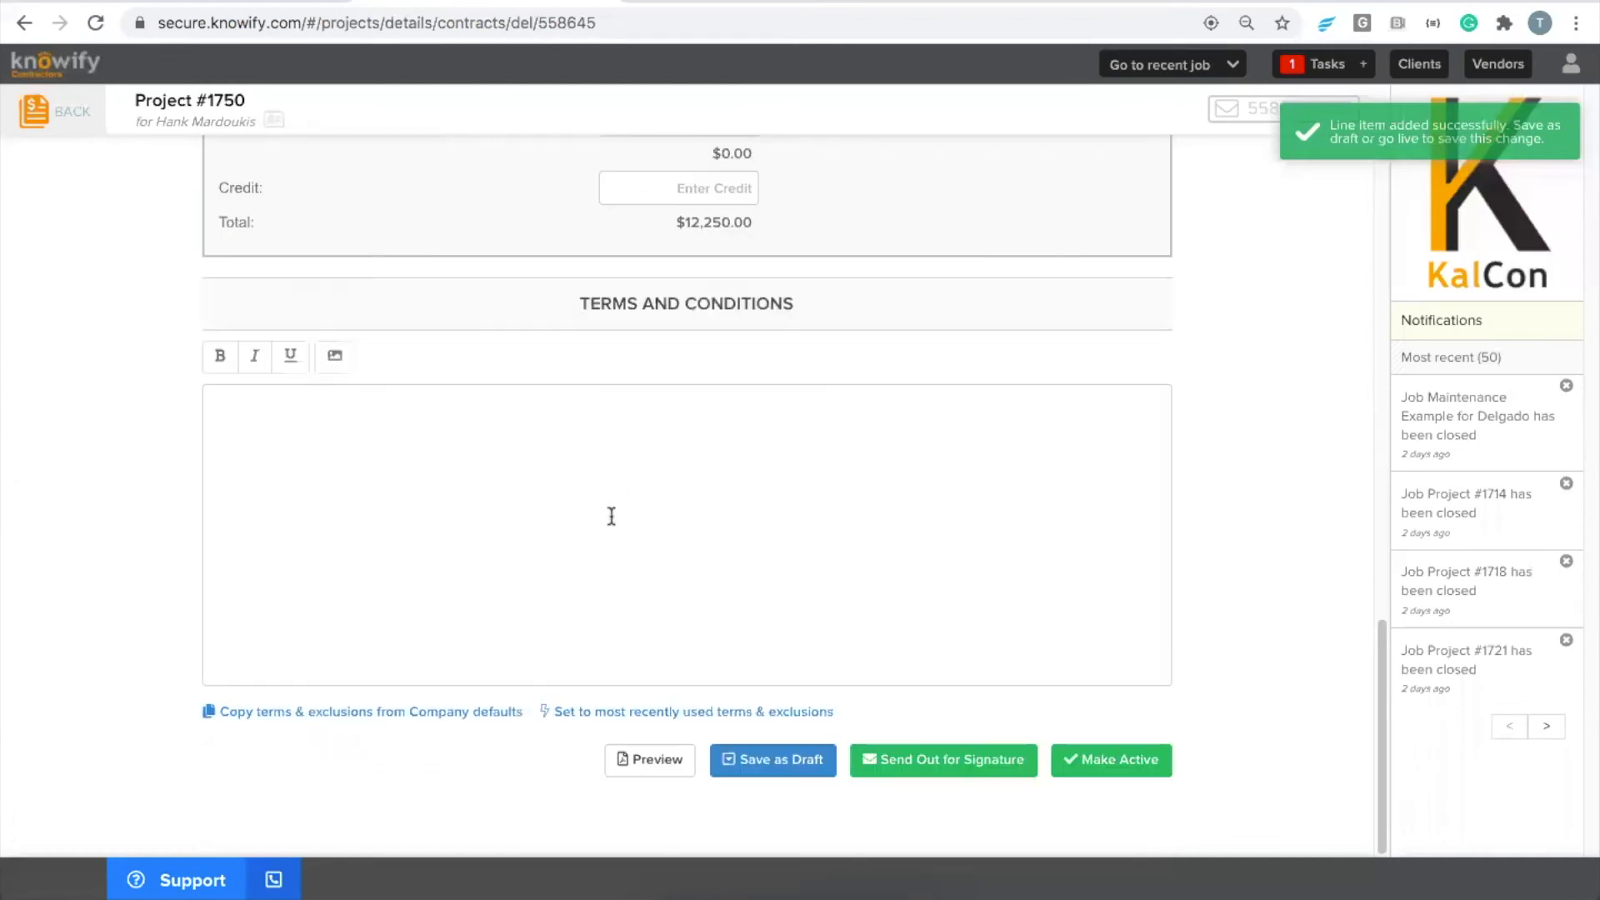
pyautogui.click(691, 760)
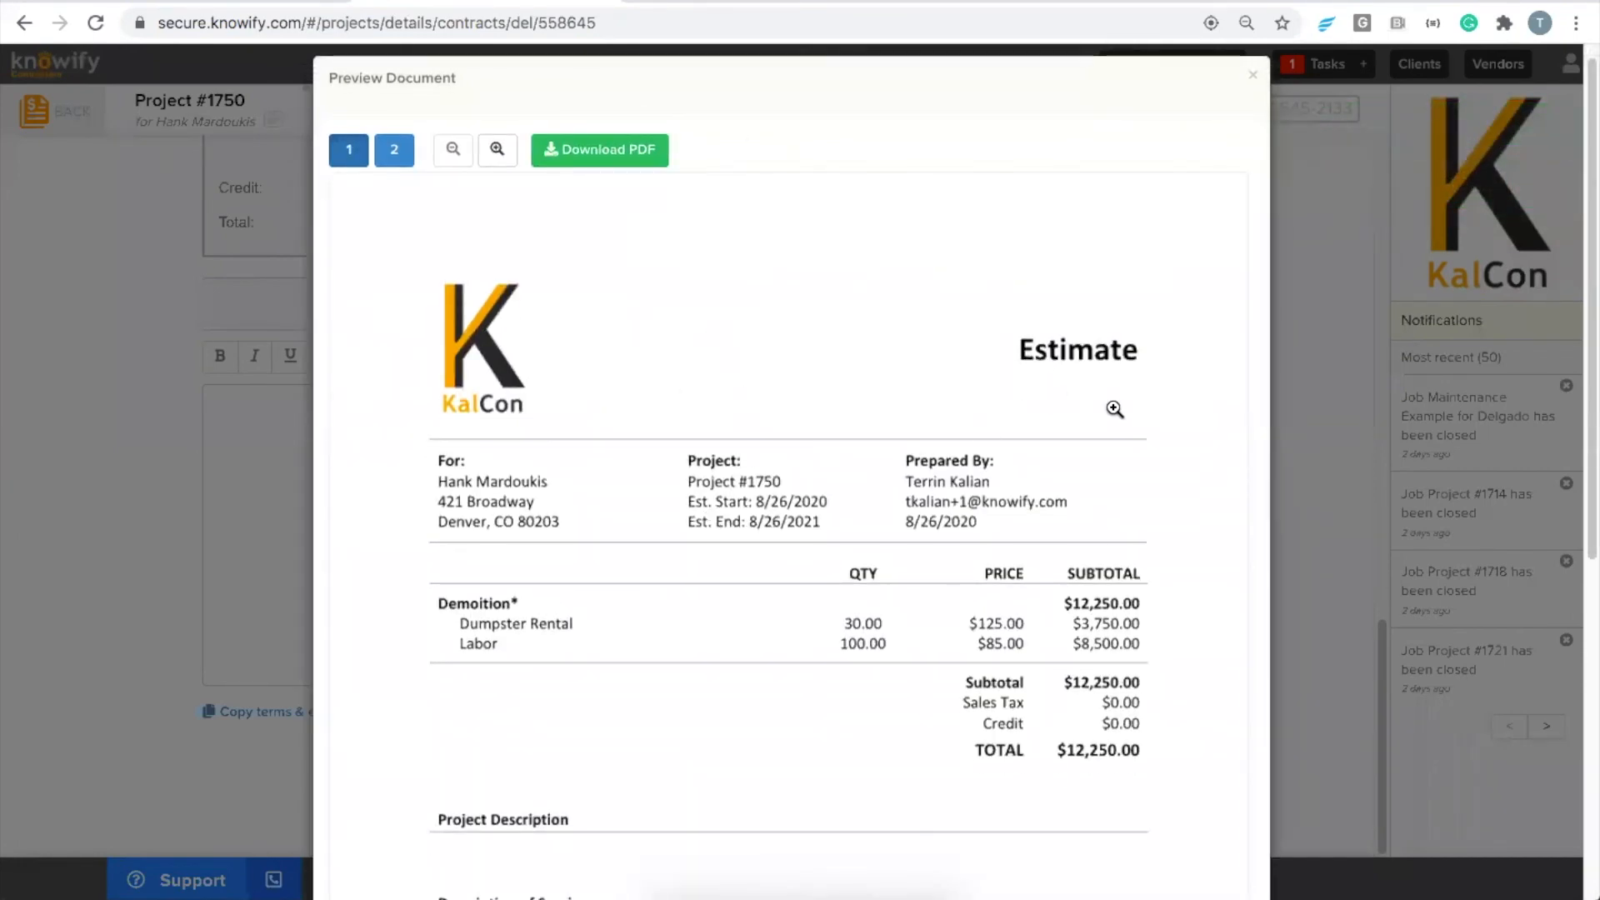
pyautogui.scroll(-2, 788, 510)
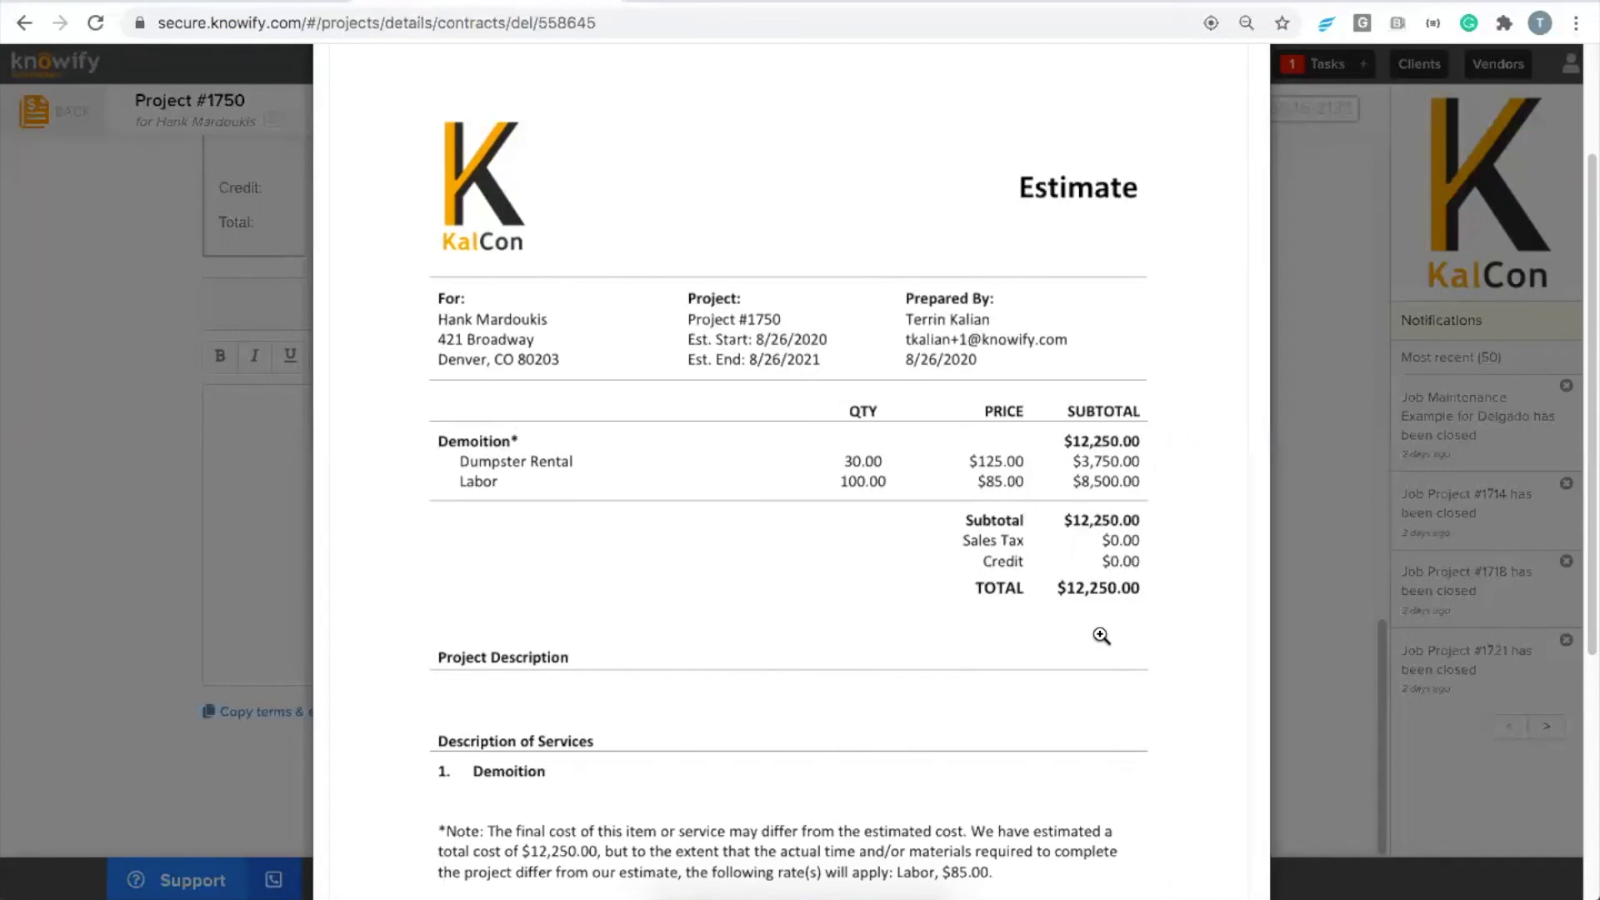
pyautogui.scroll(-3, 906, 556)
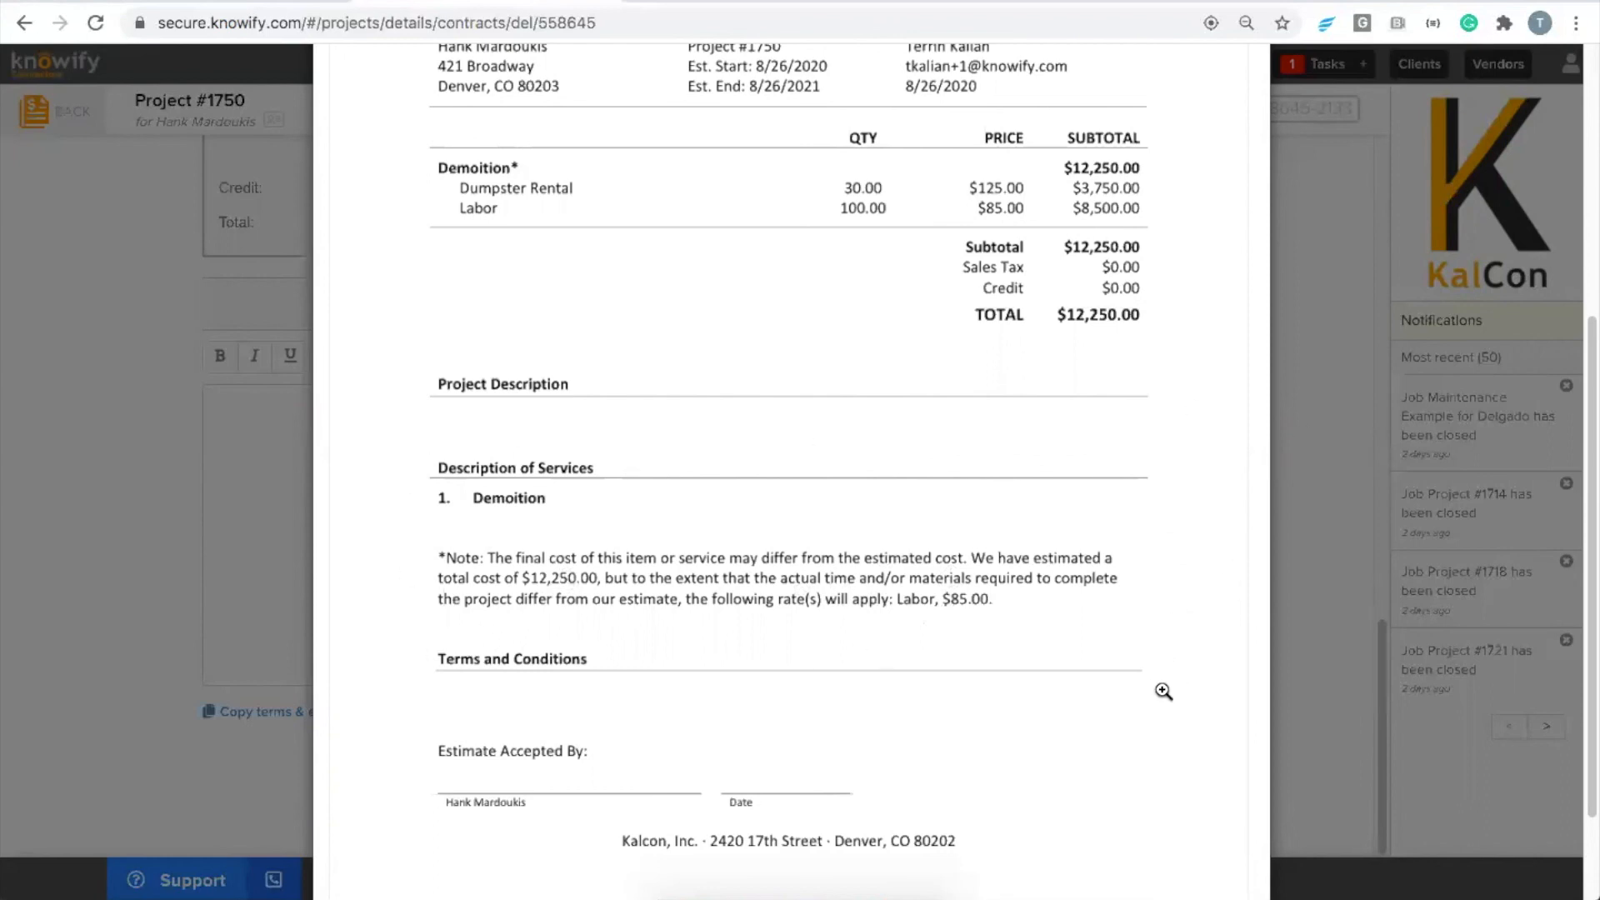
pyautogui.scroll(1, 1158, 688)
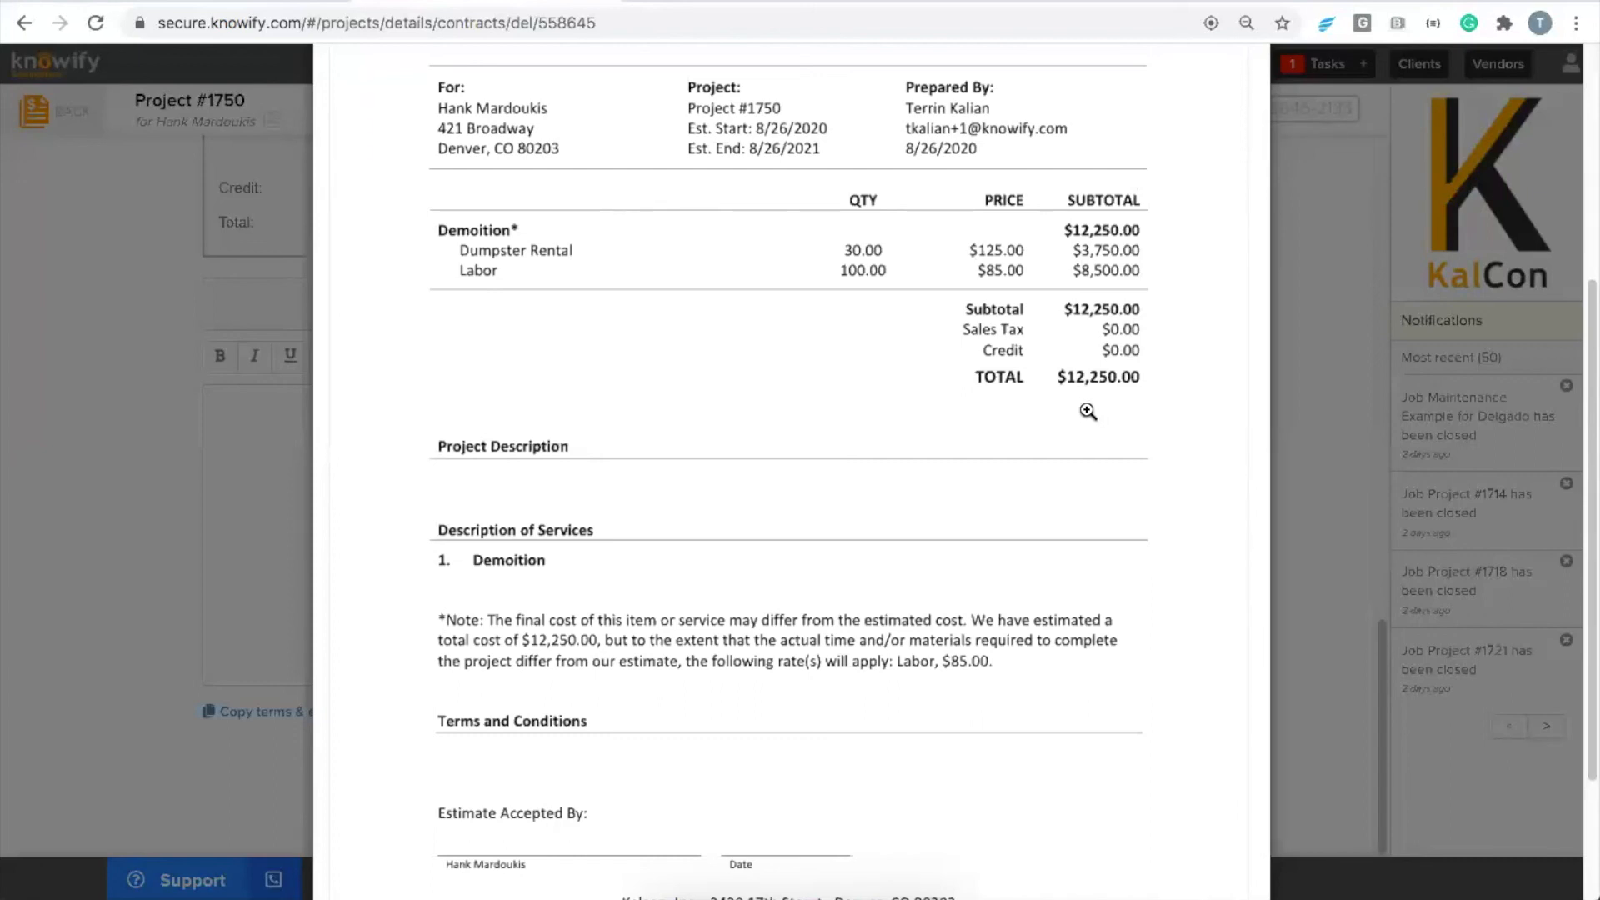
pyautogui.scroll(-3, 1143, 526)
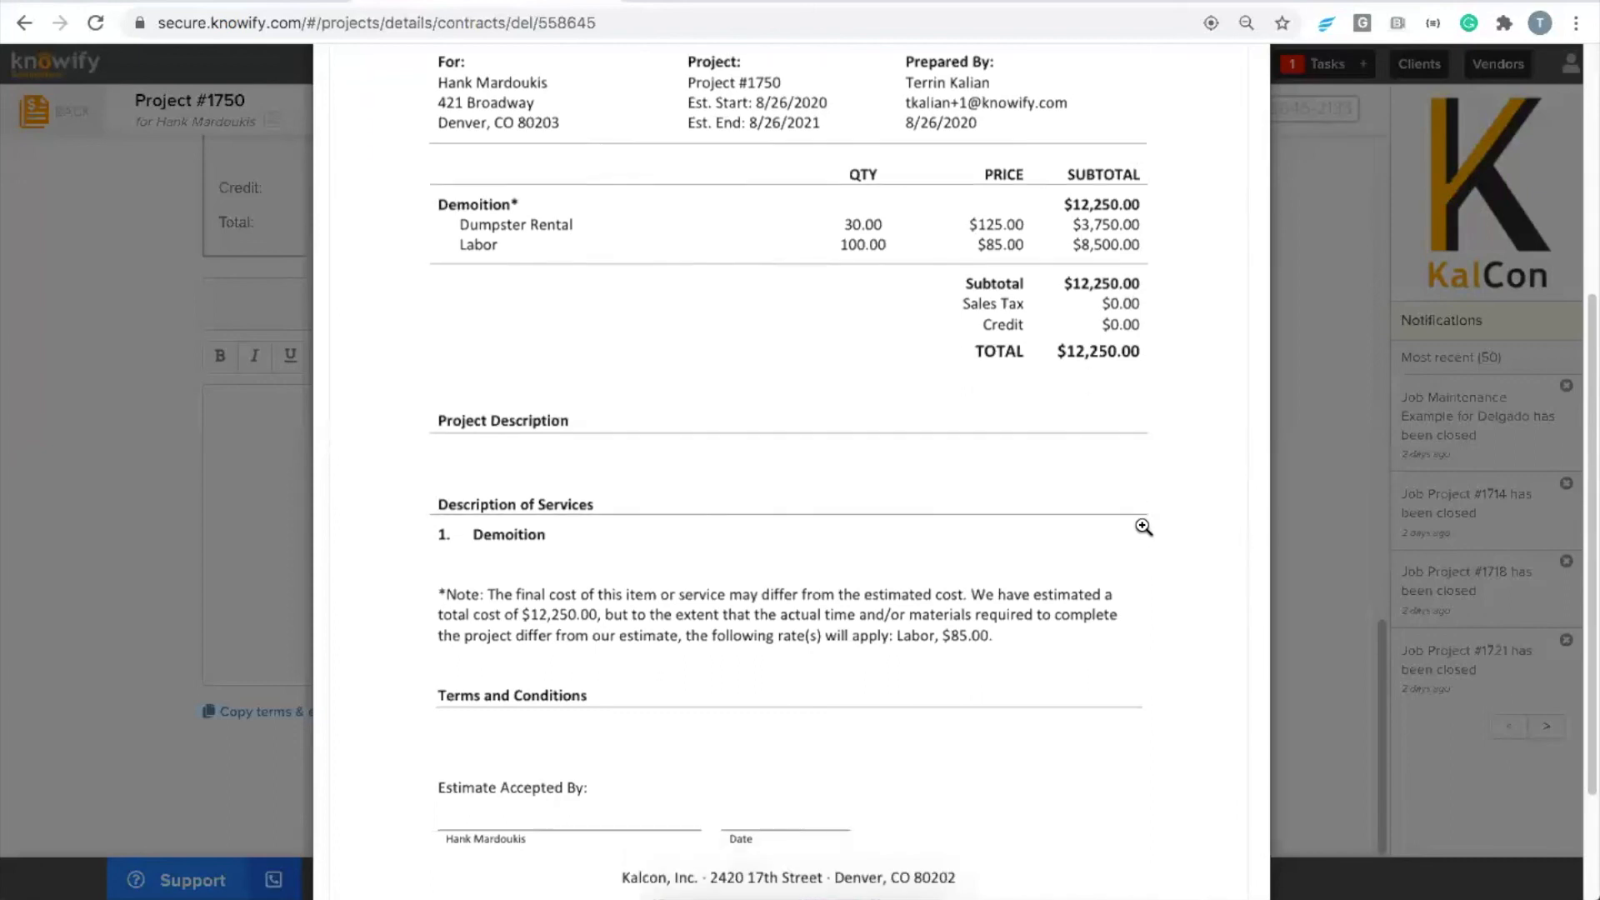
pyautogui.press('Escape')
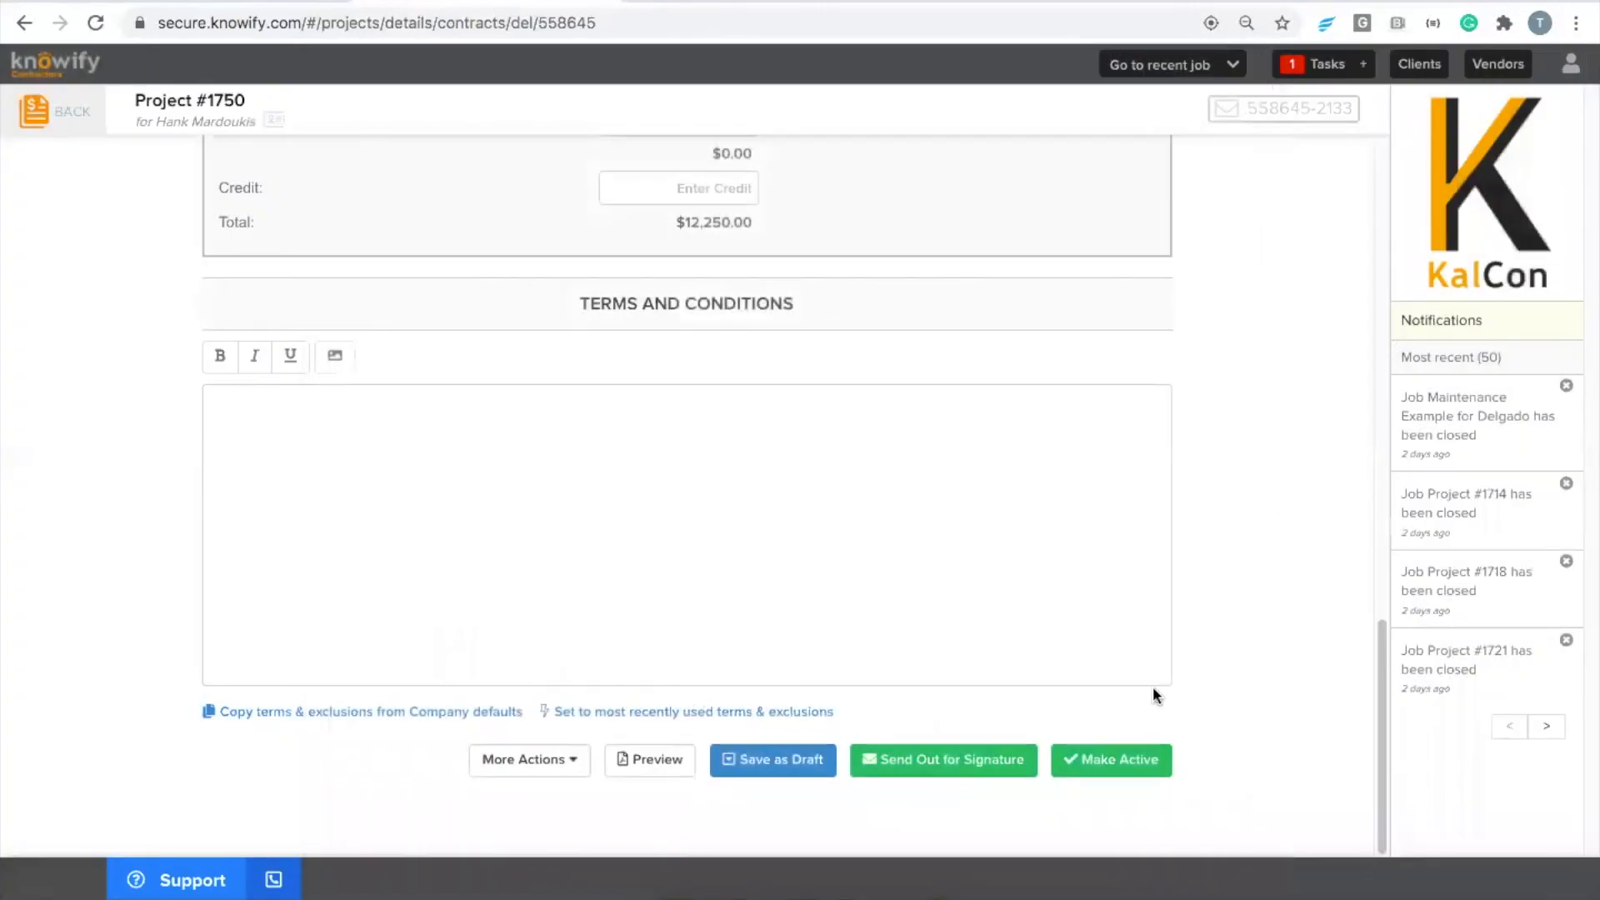
# - Make the Project #1750 contract active and return to its list of deliverables
pyautogui.click(1140, 746)
pyautogui.click(939, 337)
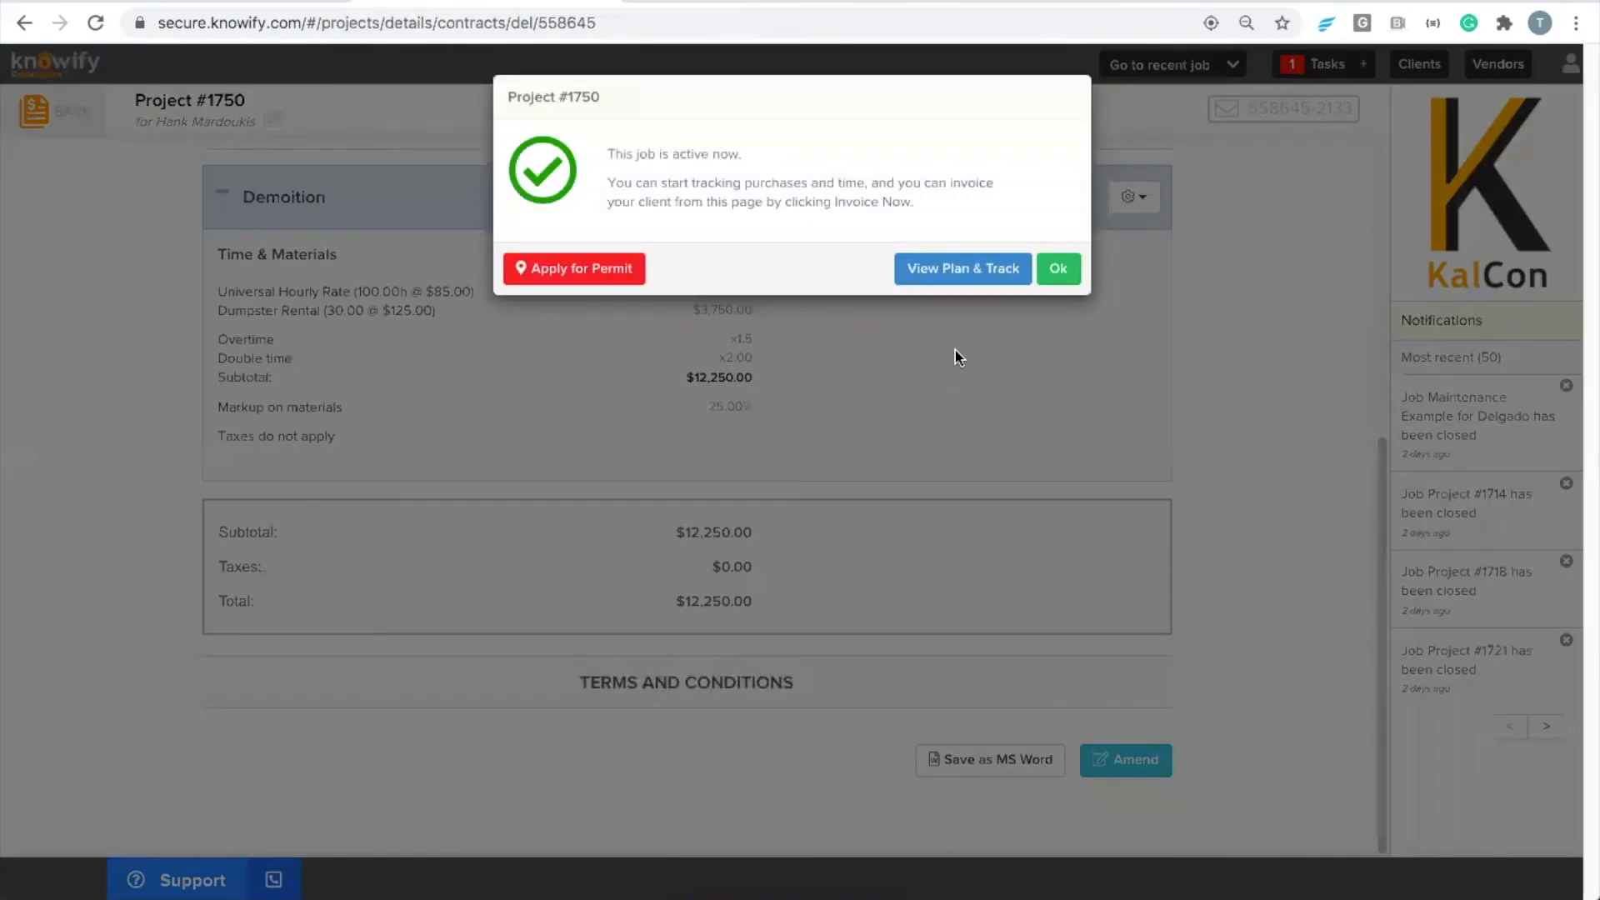
pyautogui.click(1052, 272)
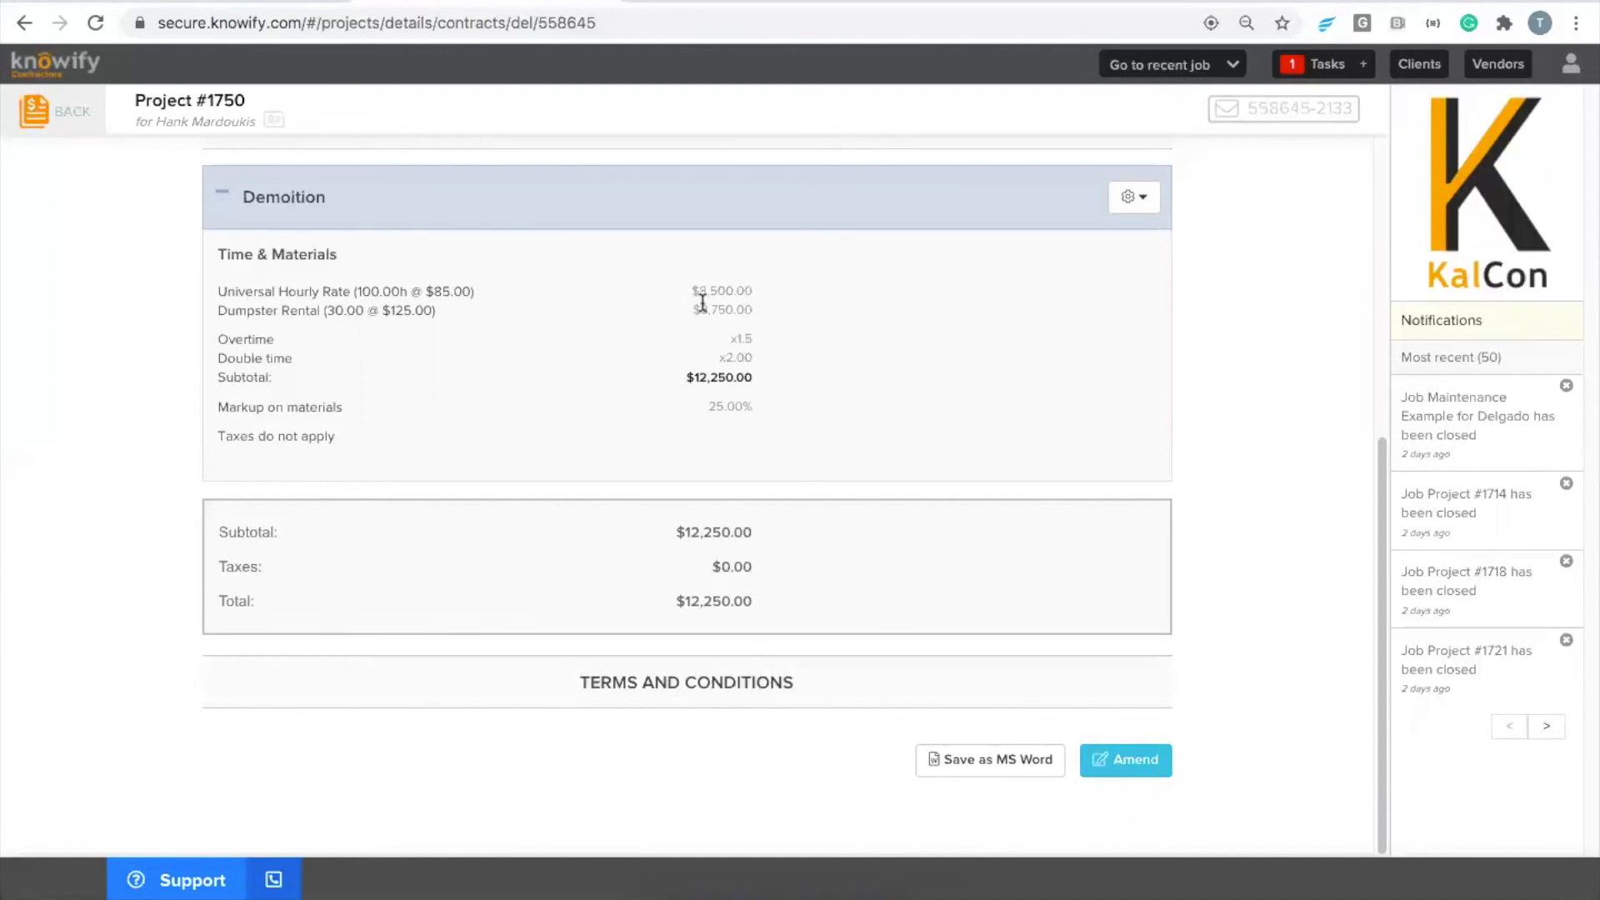
pyautogui.scroll(1, 763, 321)
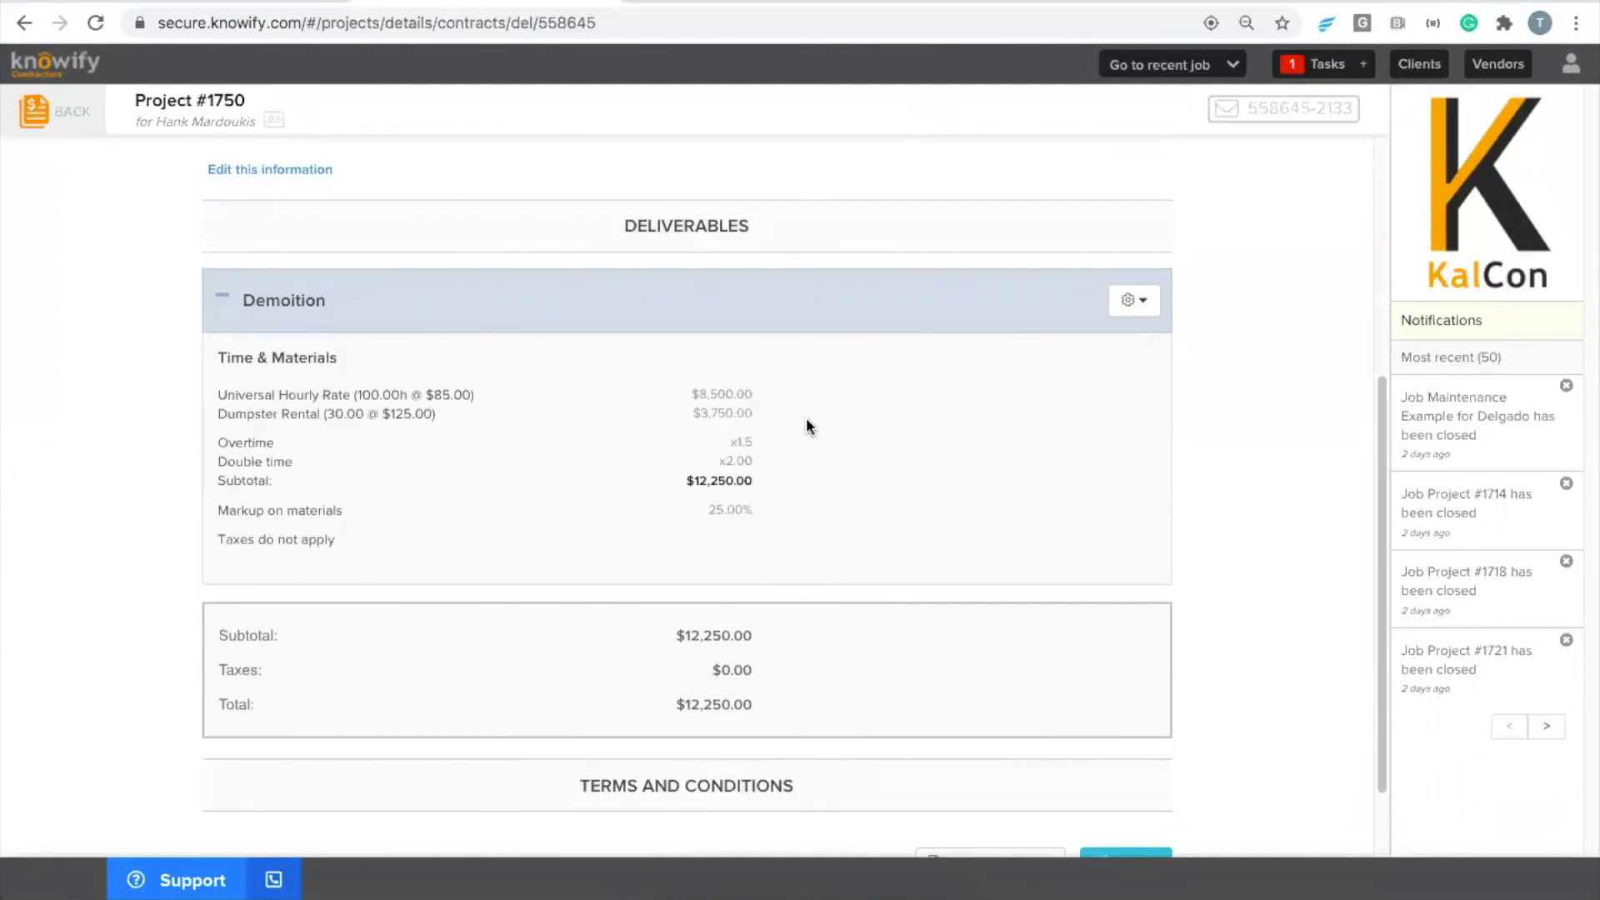
# - Use the contract breakdowns as budgets for the Project #1750 plan and return the plan to active mode
pyautogui.scroll(4, 750, 429)
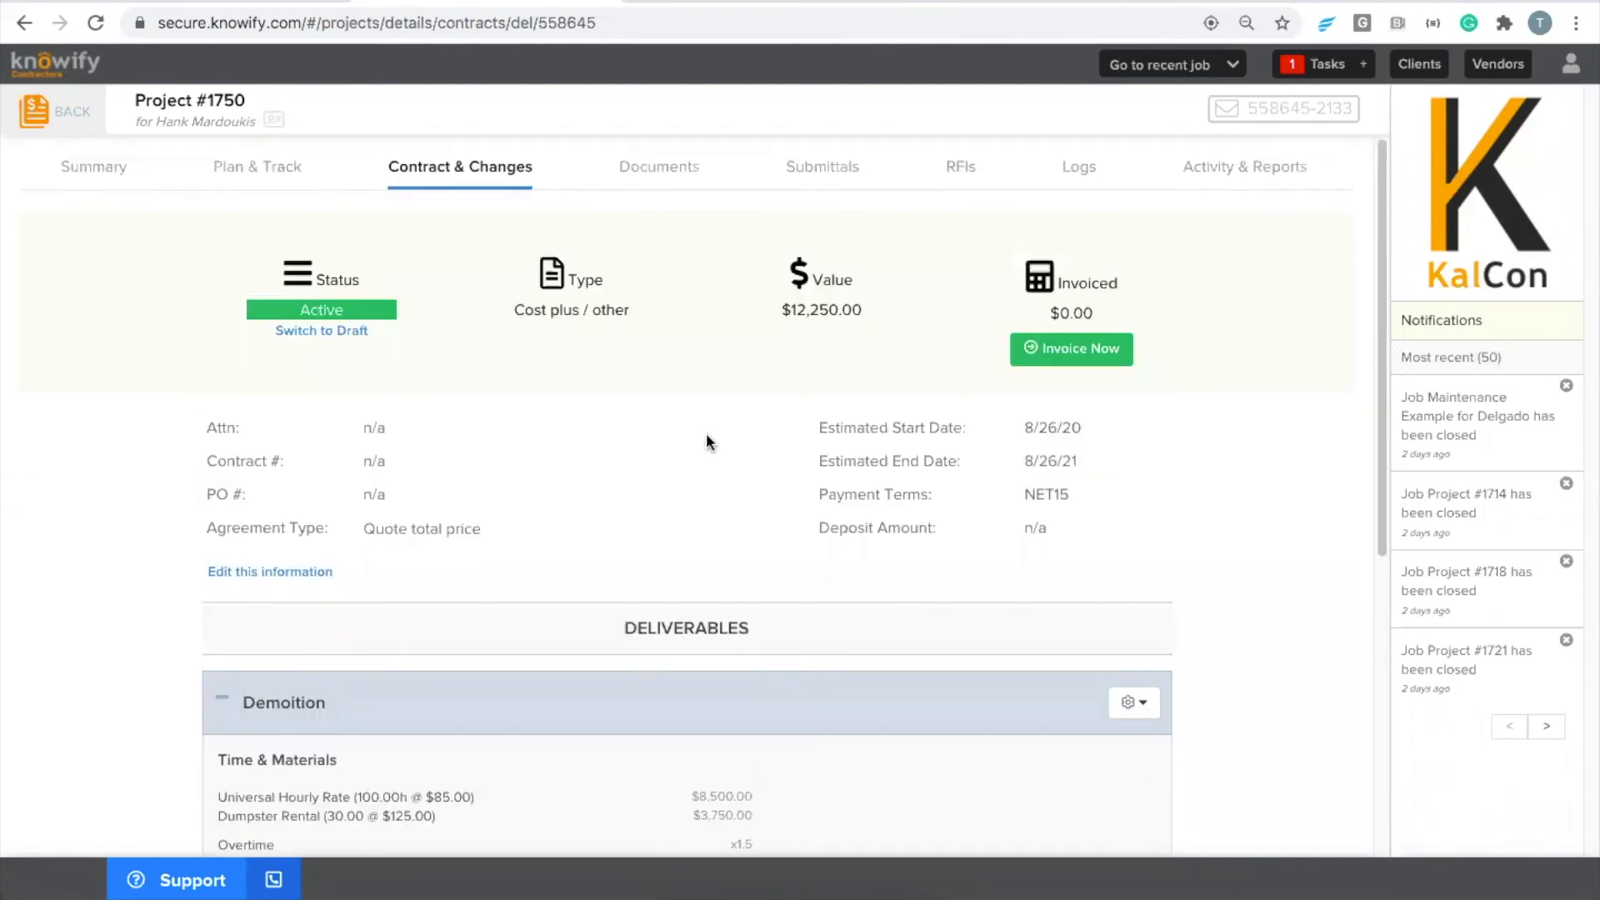
pyautogui.click(280, 175)
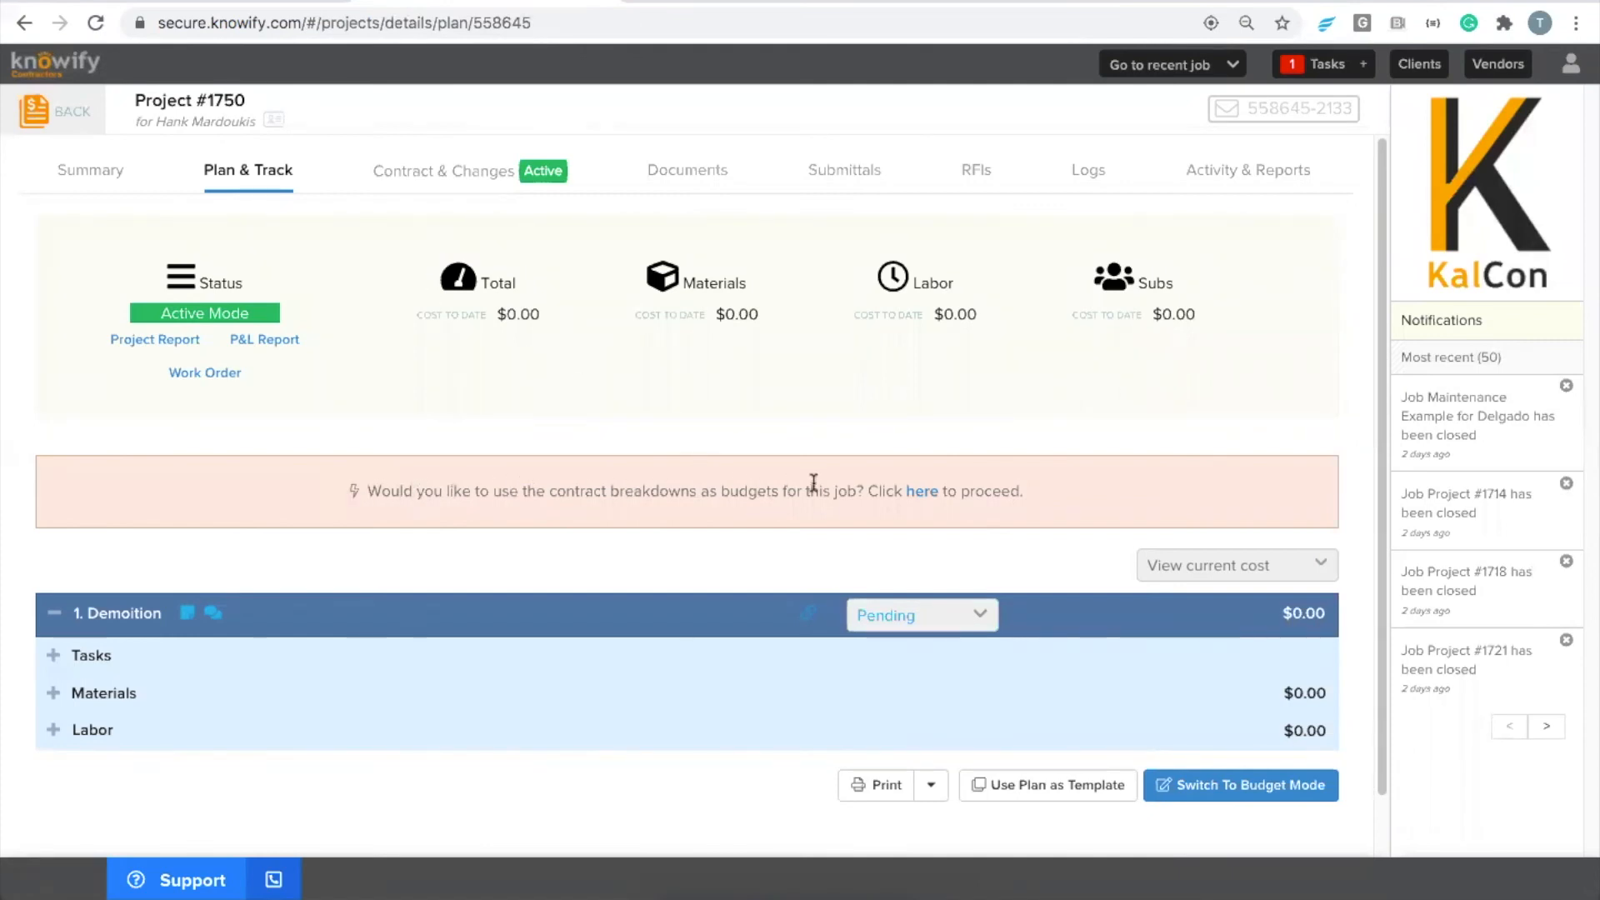
pyautogui.click(923, 496)
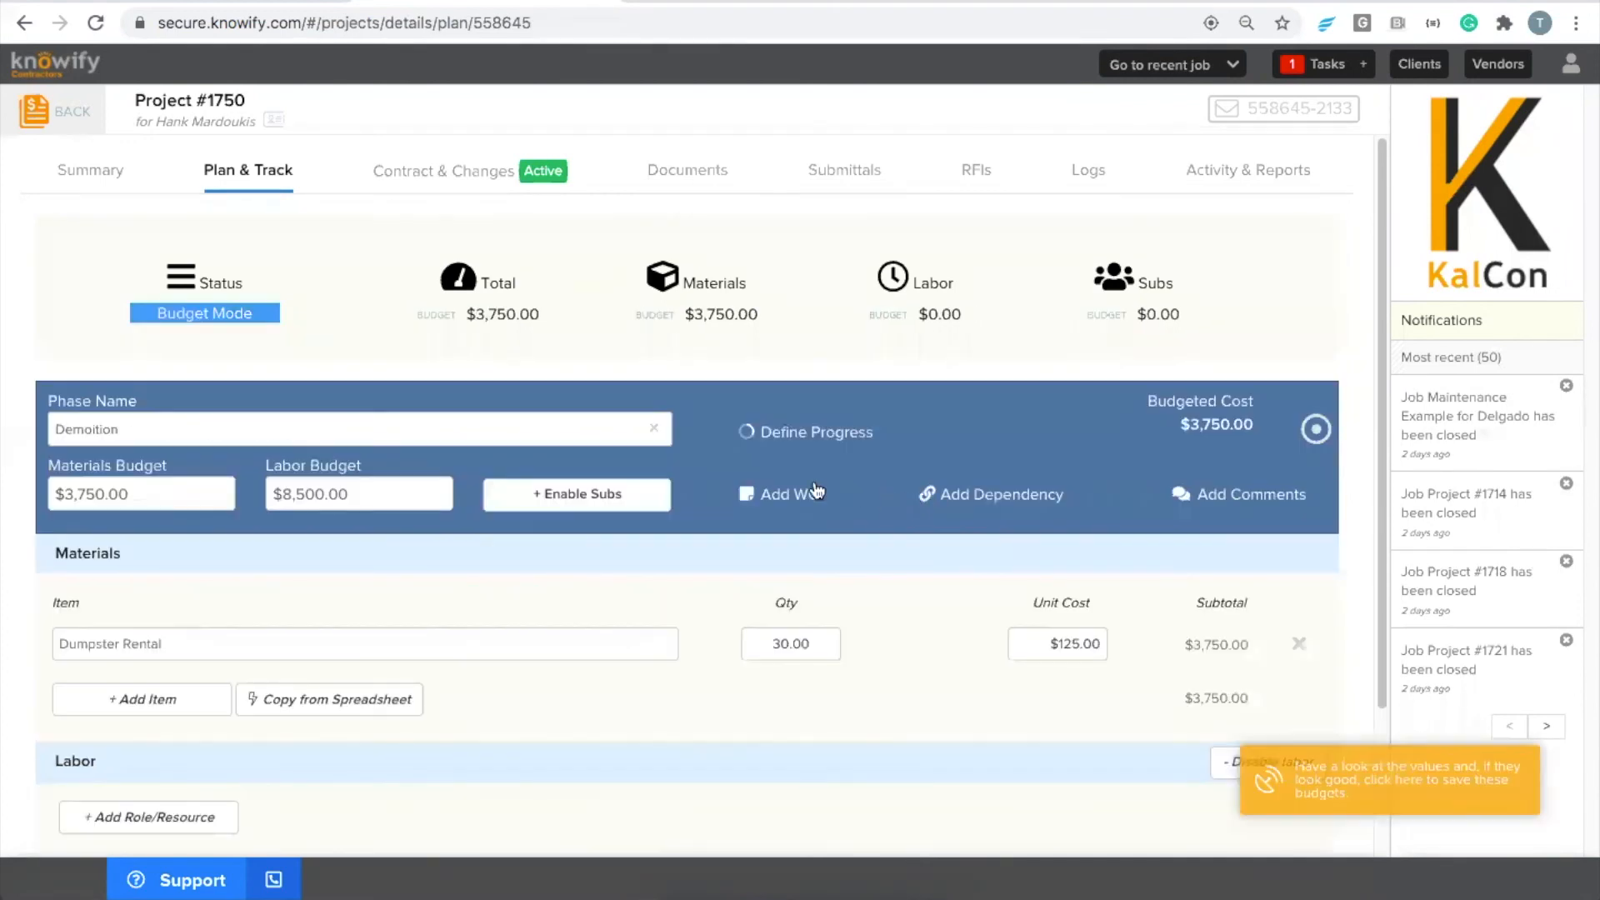
pyautogui.scroll(-3, 633, 485)
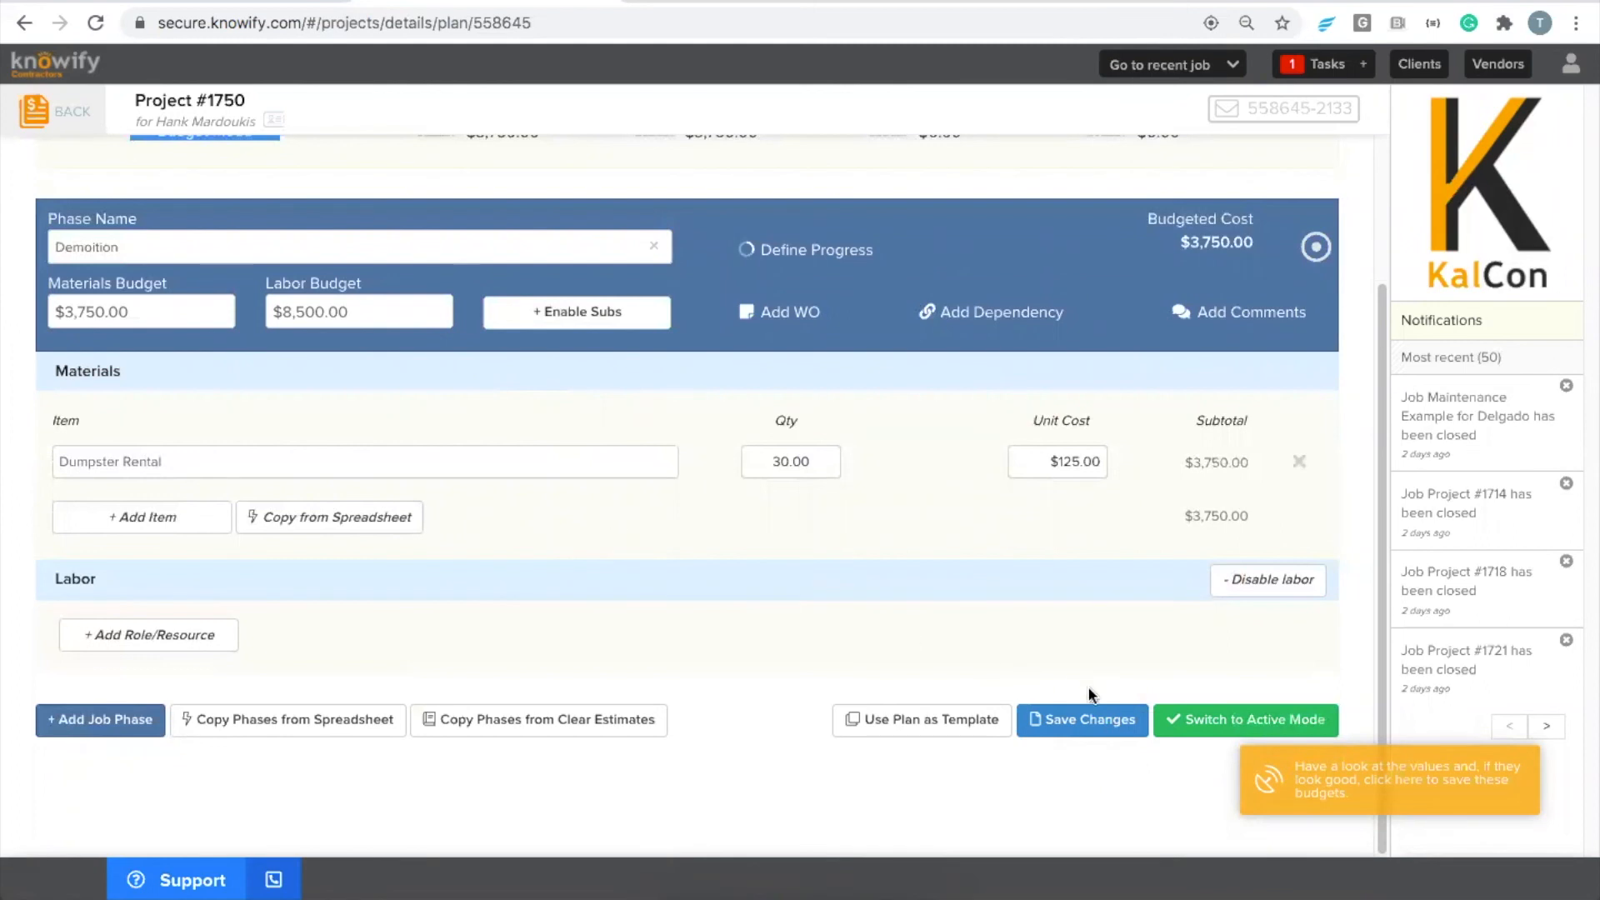
pyautogui.click(393, 315)
pyautogui.click(1205, 728)
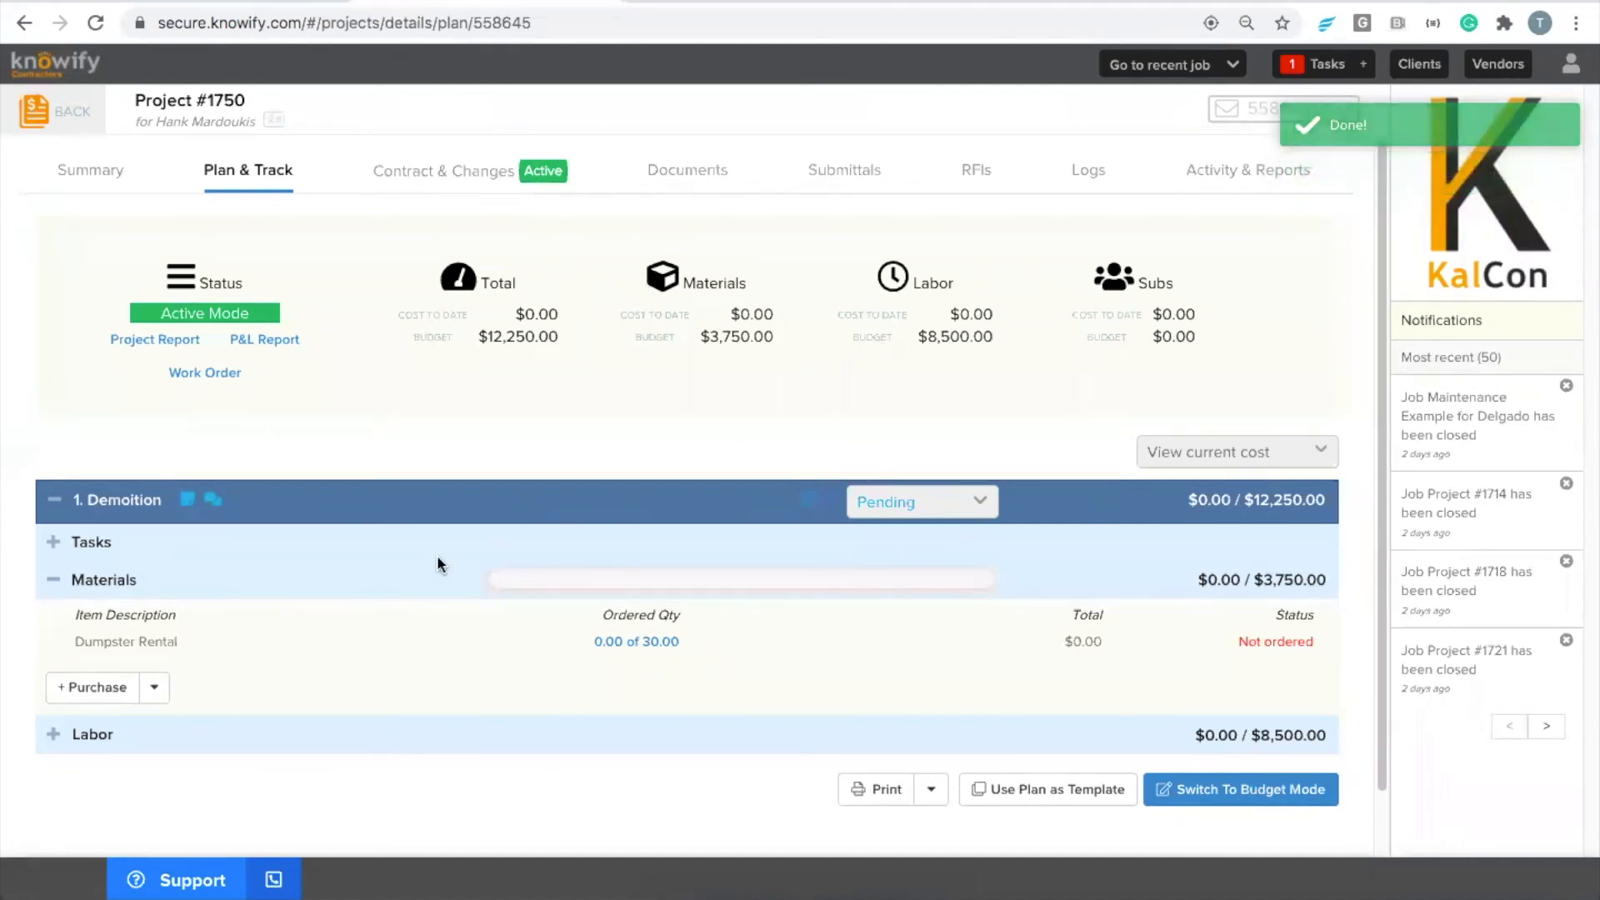
# - Allocate the 30 dumpster rentals to the Demoition phase through the catalog
pyautogui.click(1254, 648)
pyautogui.click(424, 242)
pyautogui.click(890, 320)
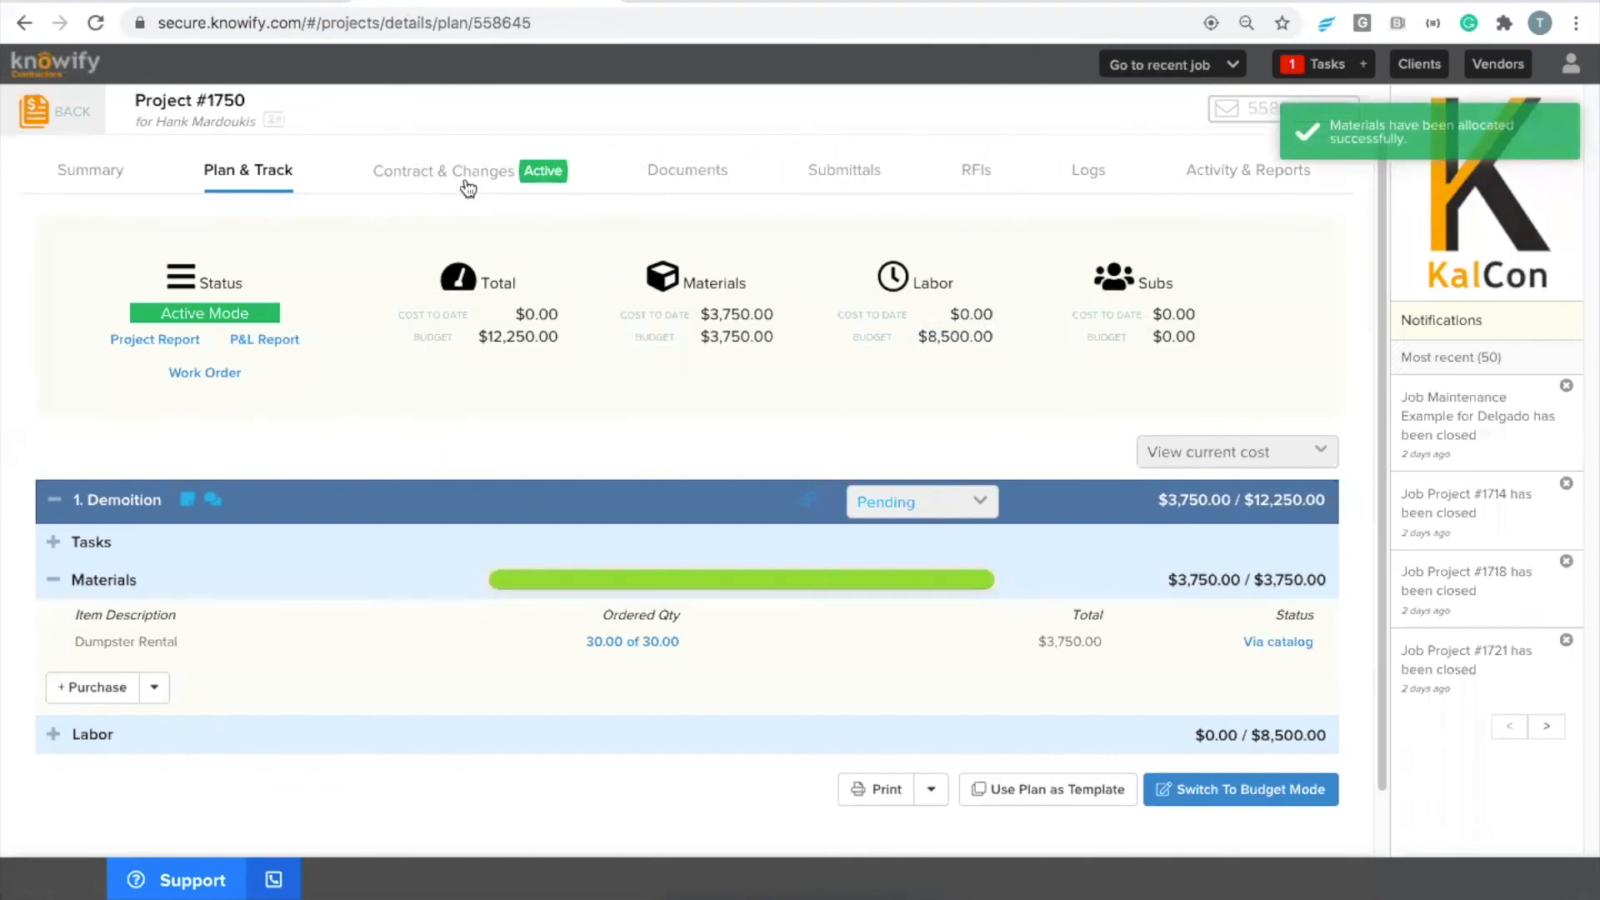
# - Review the job summary's profit, revenue, unbilled and cost analytics and return to the list of contract jobs
pyautogui.click(90, 175)
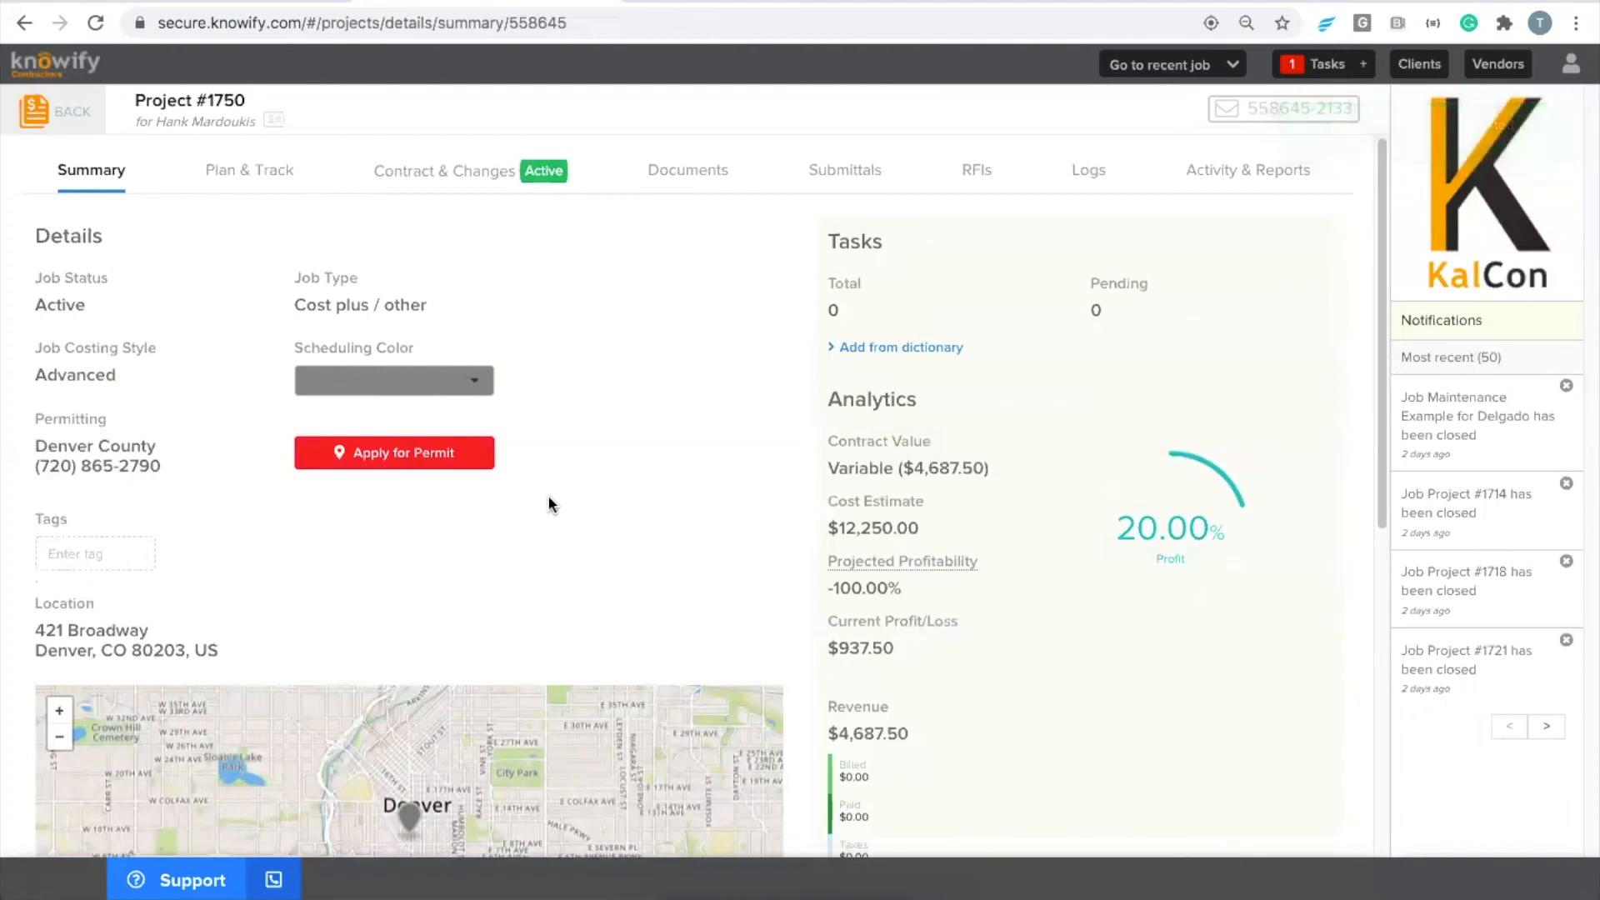
pyautogui.scroll(-4, 547, 503)
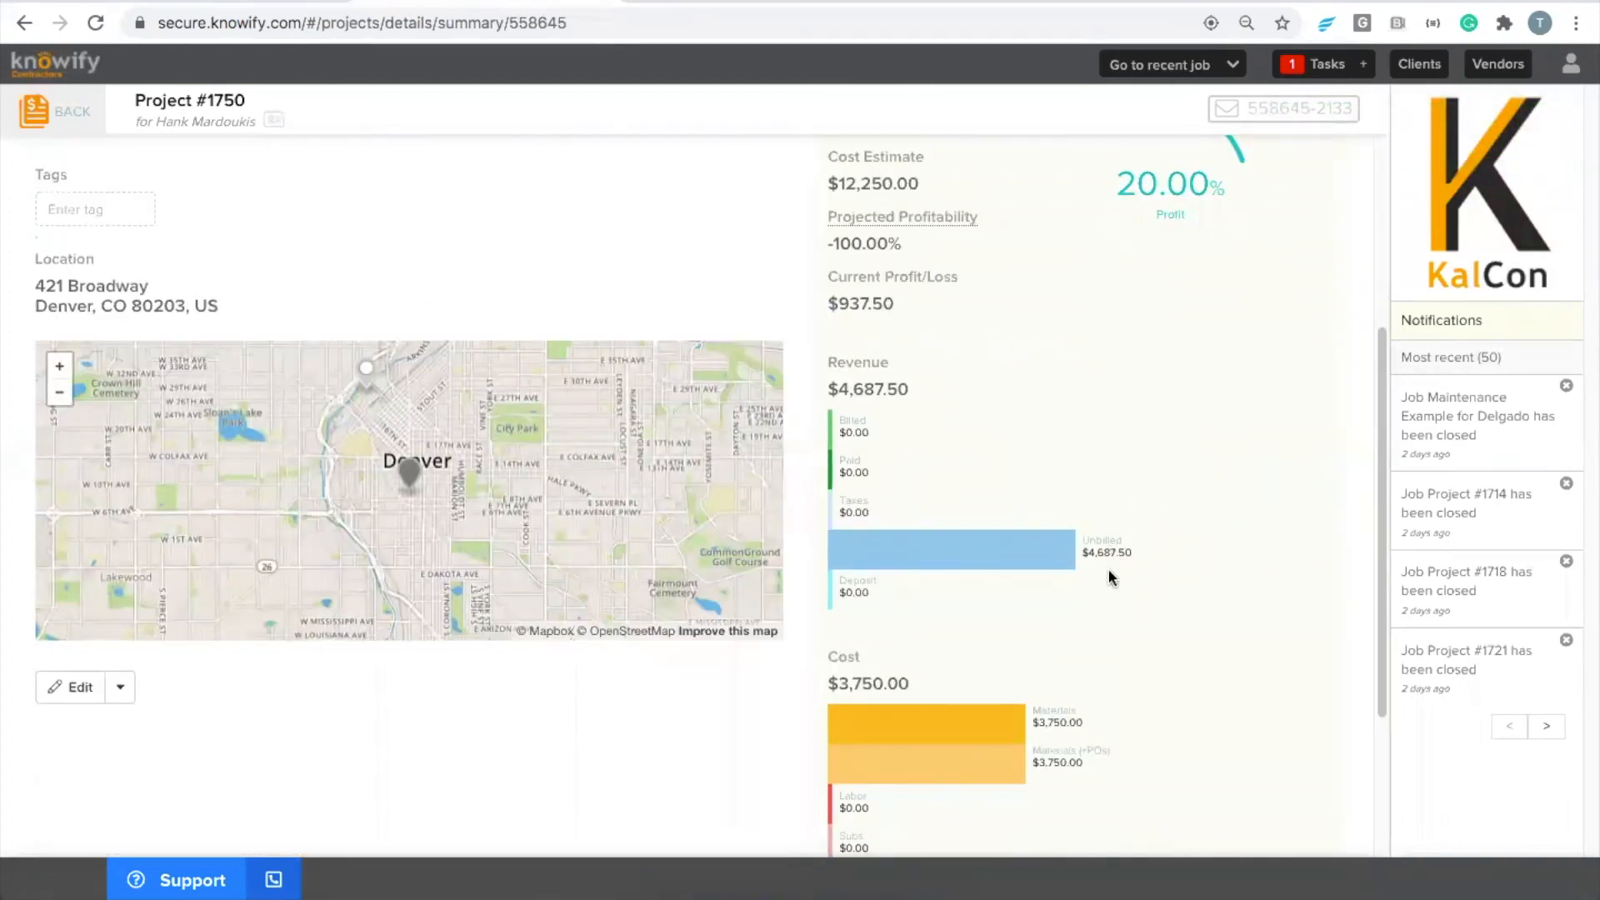
pyautogui.scroll(4, 1108, 575)
pyautogui.click(43, 127)
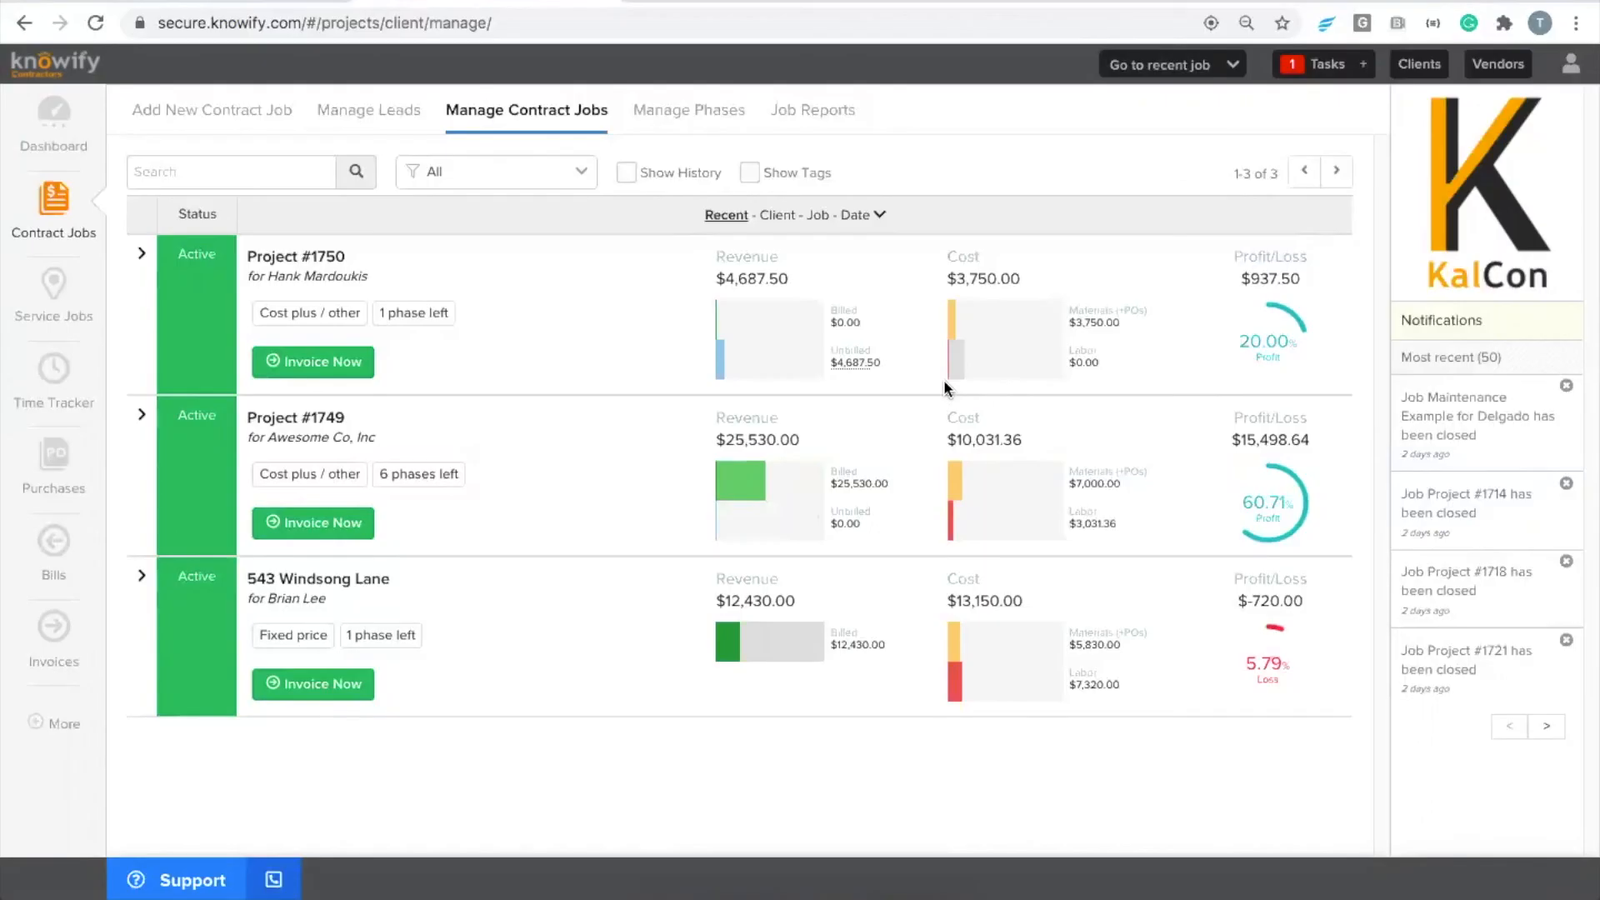
# - Reopen Project #1750 and switch its contract back to draft mode
pyautogui.click(263, 258)
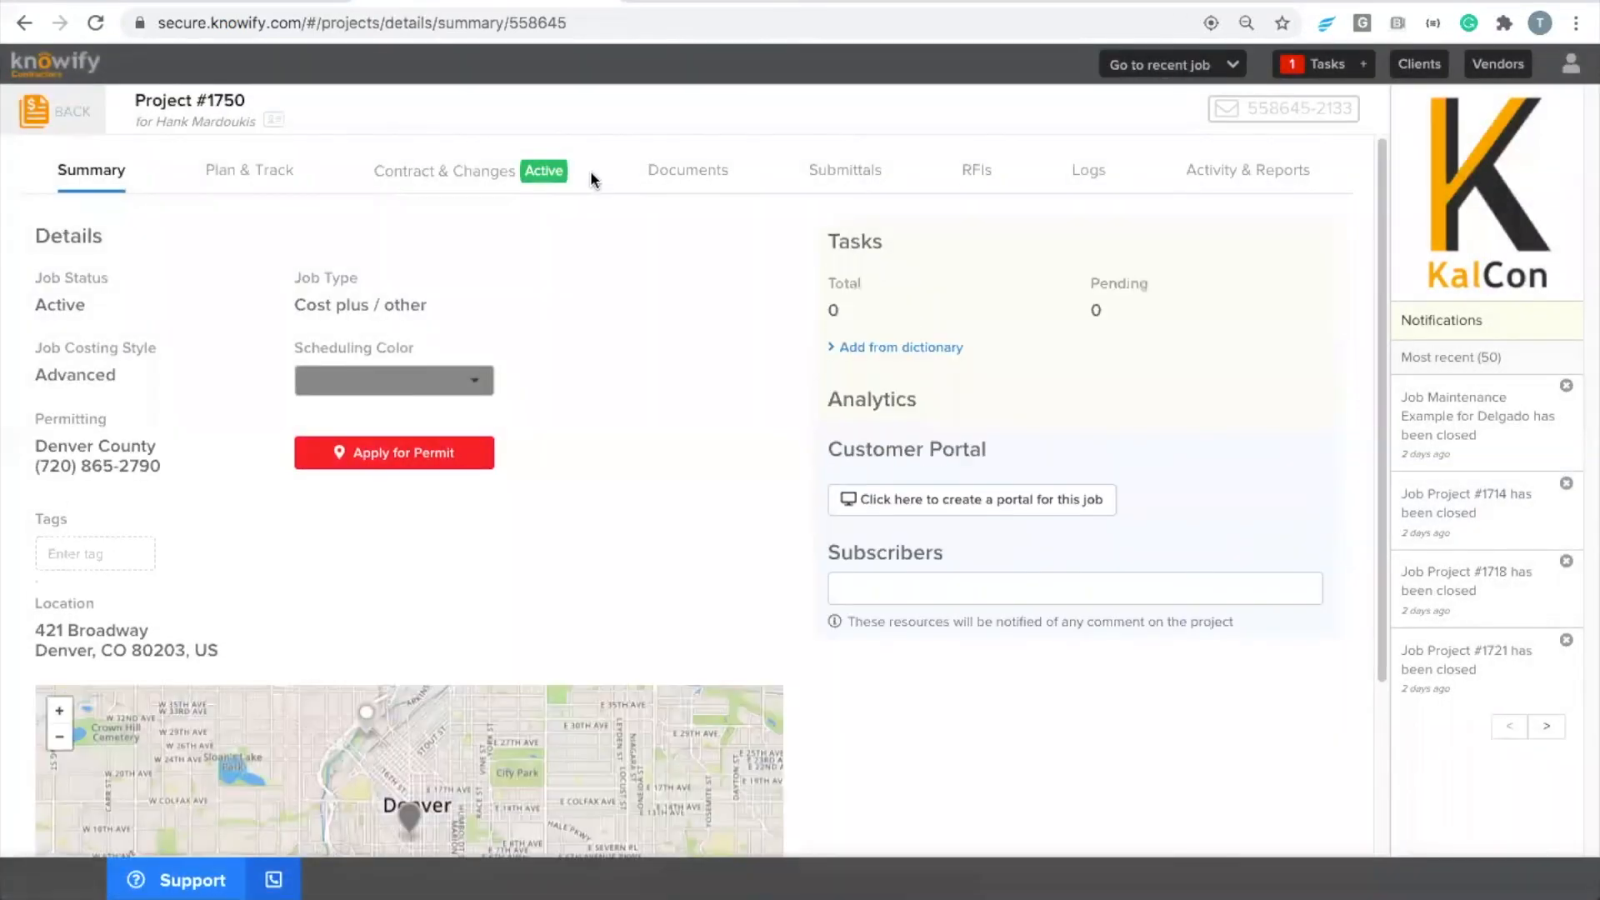
pyautogui.click(571, 177)
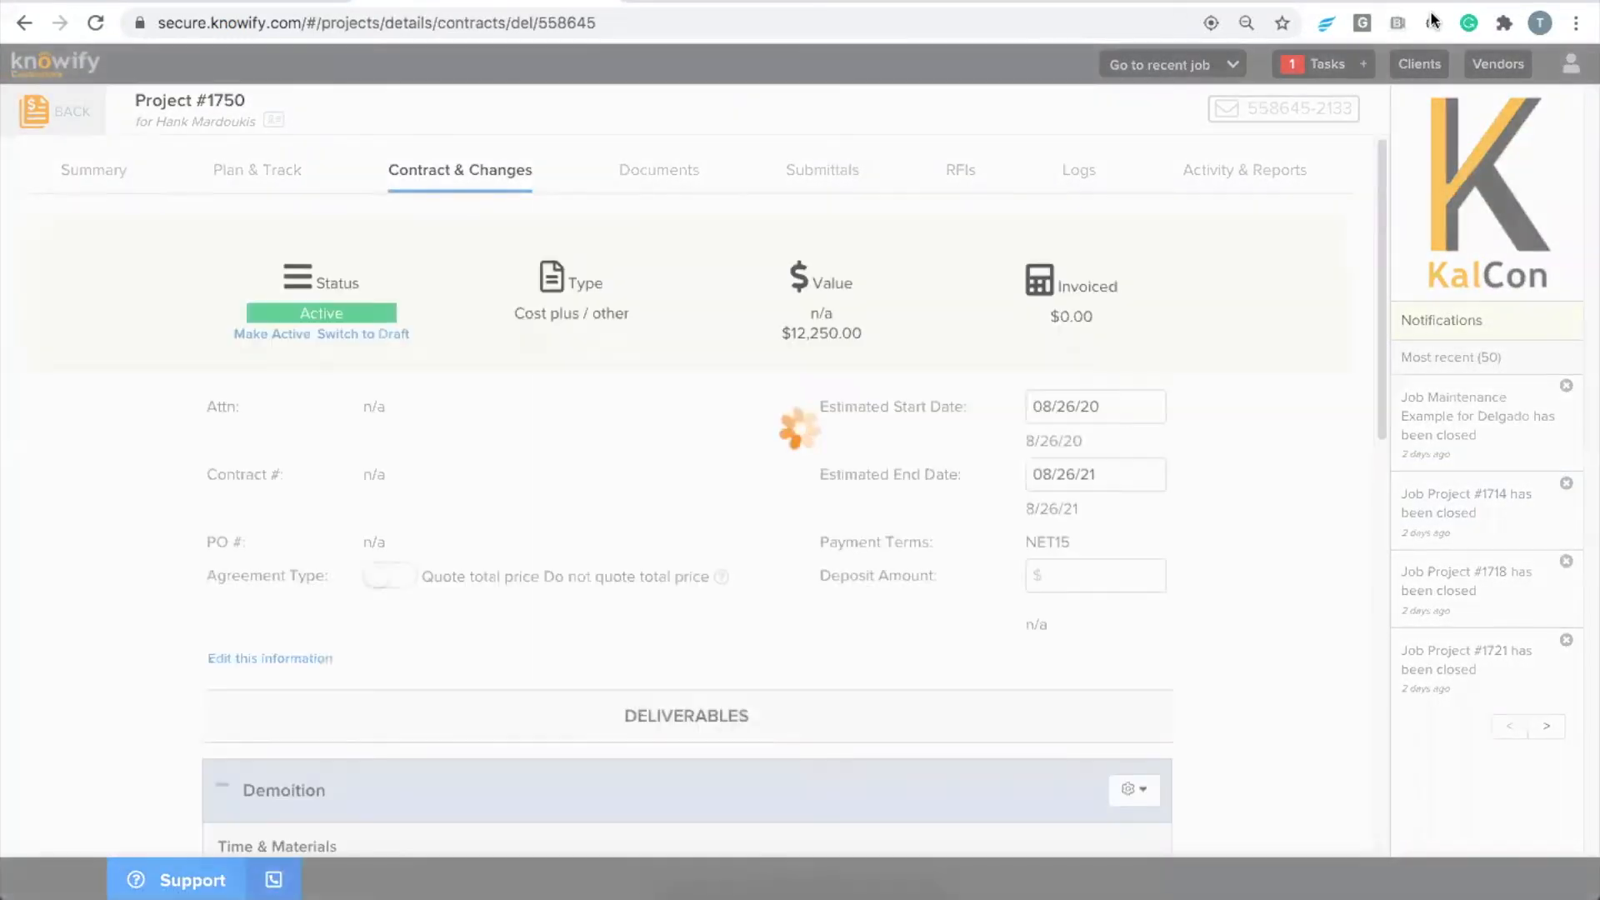
pyautogui.click(322, 334)
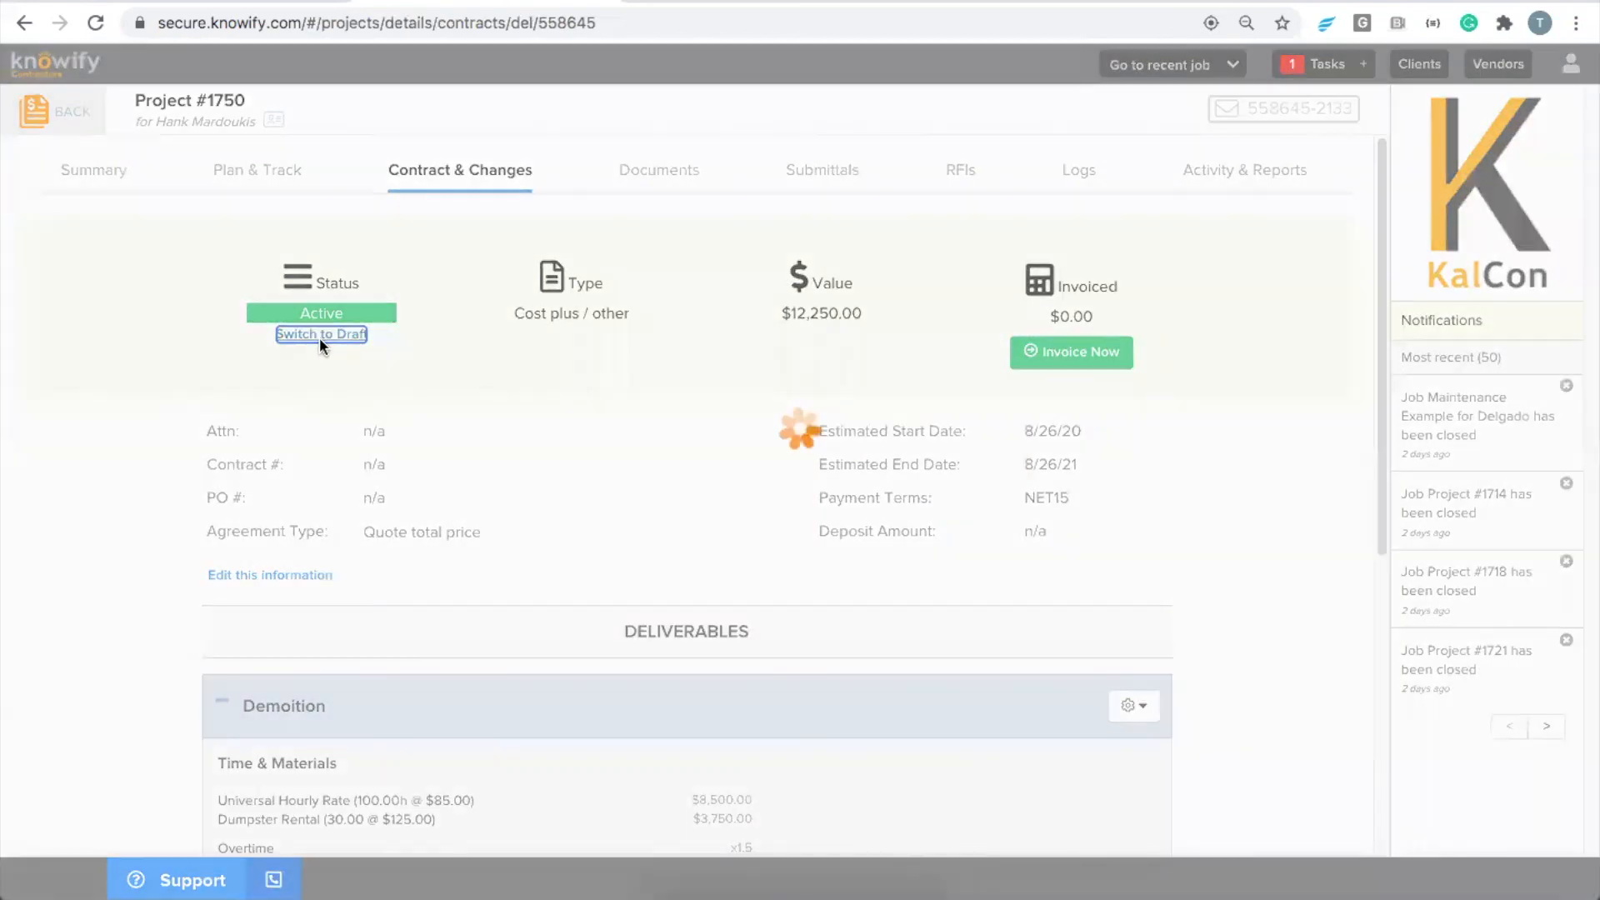
pyautogui.click(978, 220)
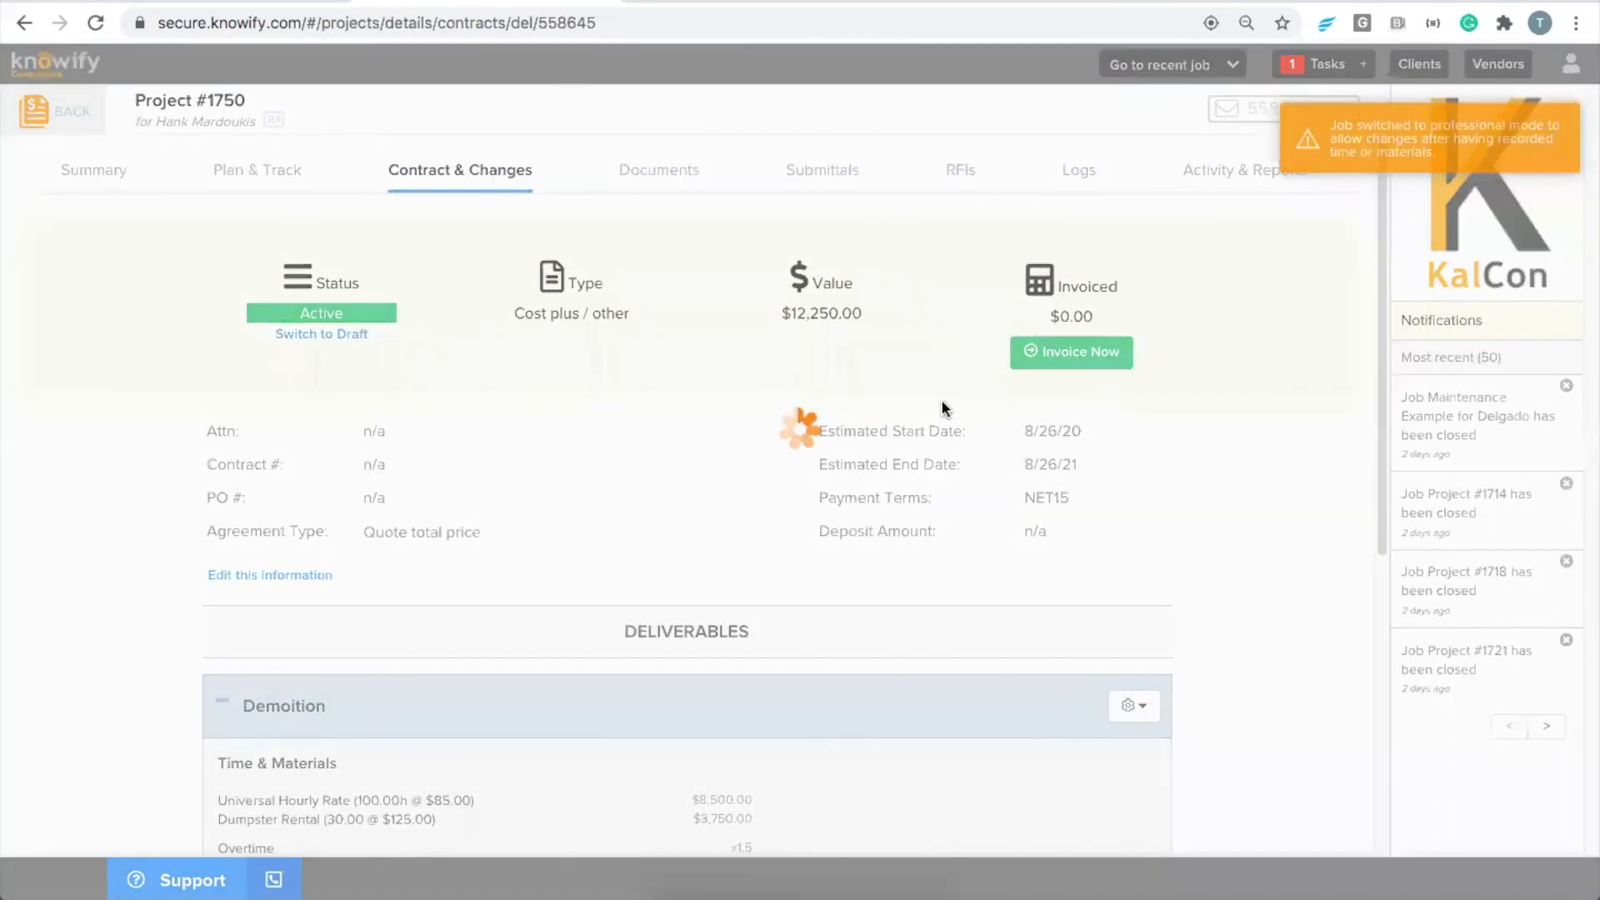
# - Set the contract's deposit amount to $1,000
pyautogui.click(1063, 510)
pyautogui.write('10000')
pyautogui.press('BackSpace')
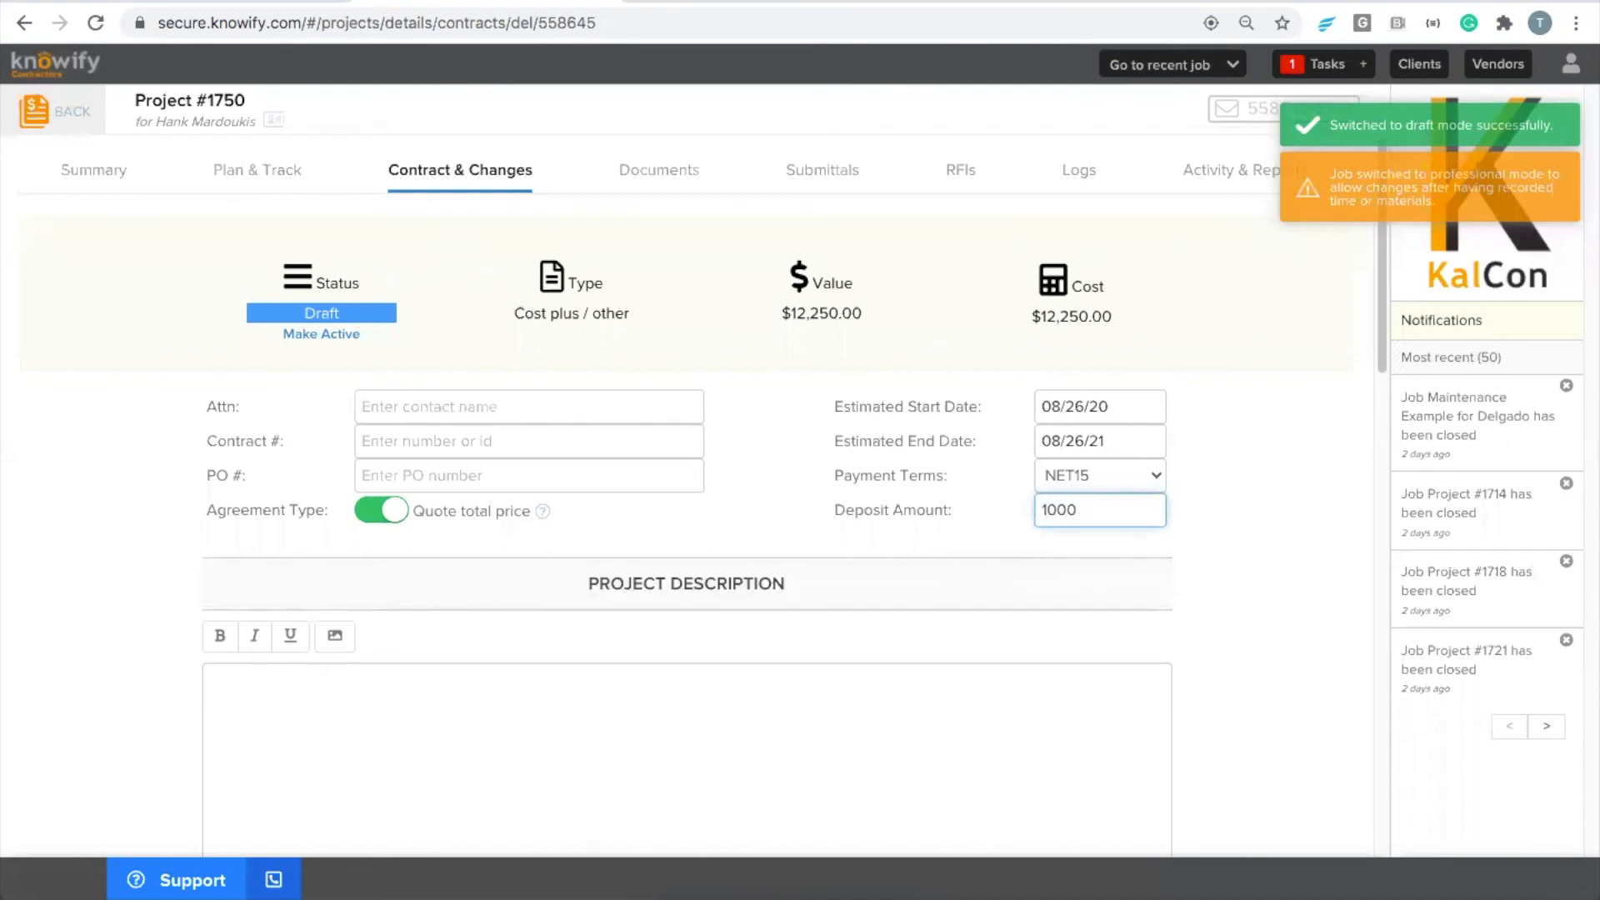
pyautogui.click(913, 540)
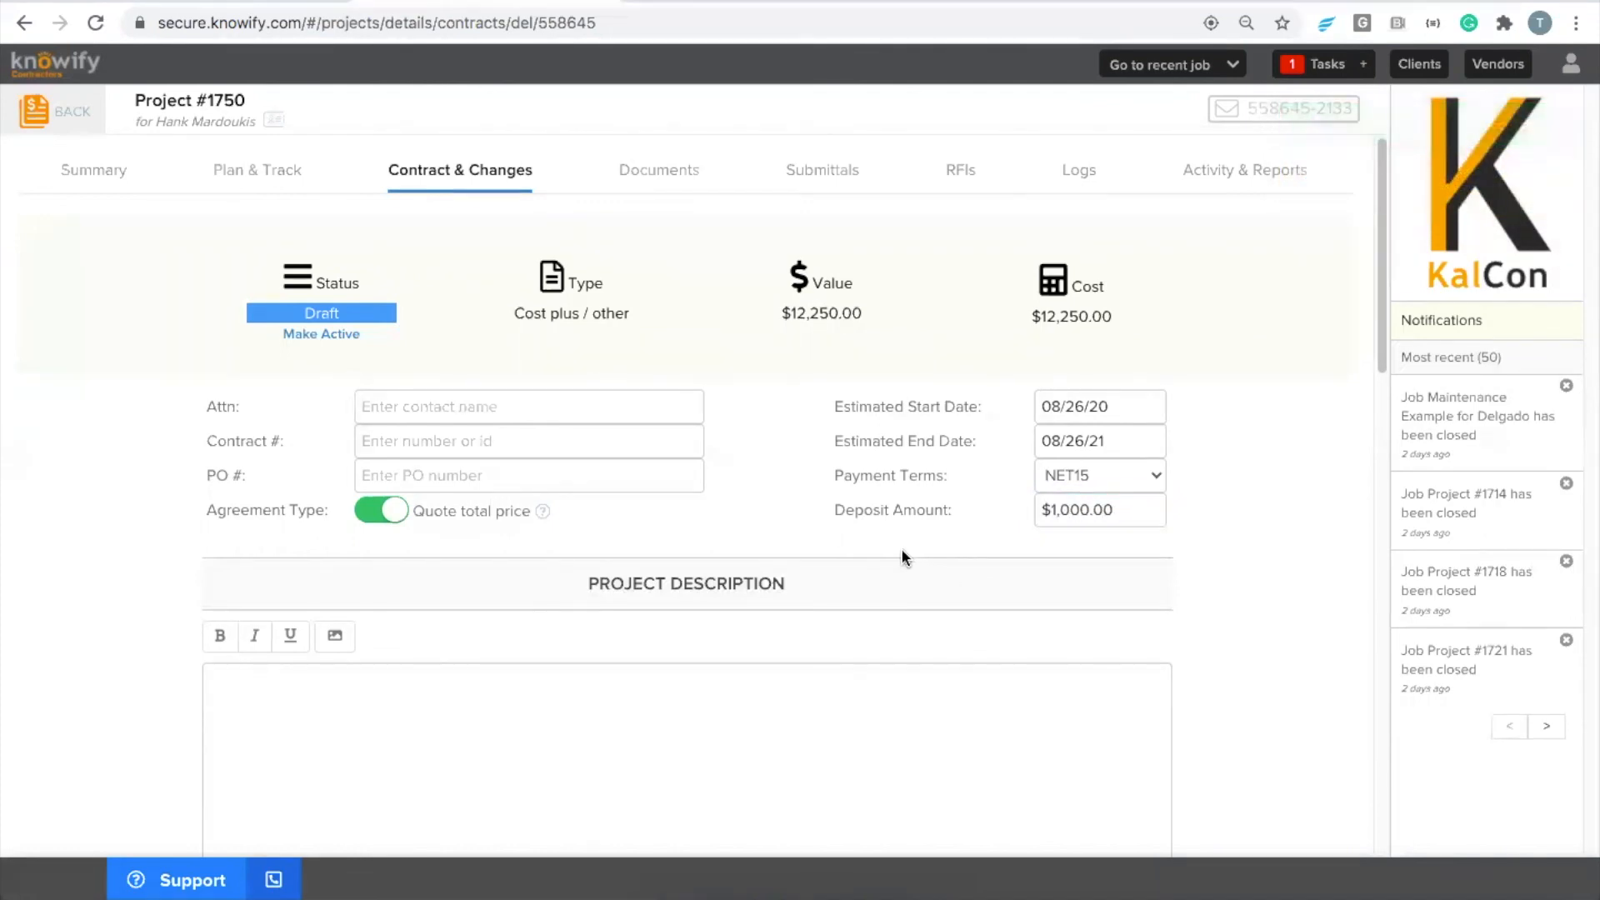